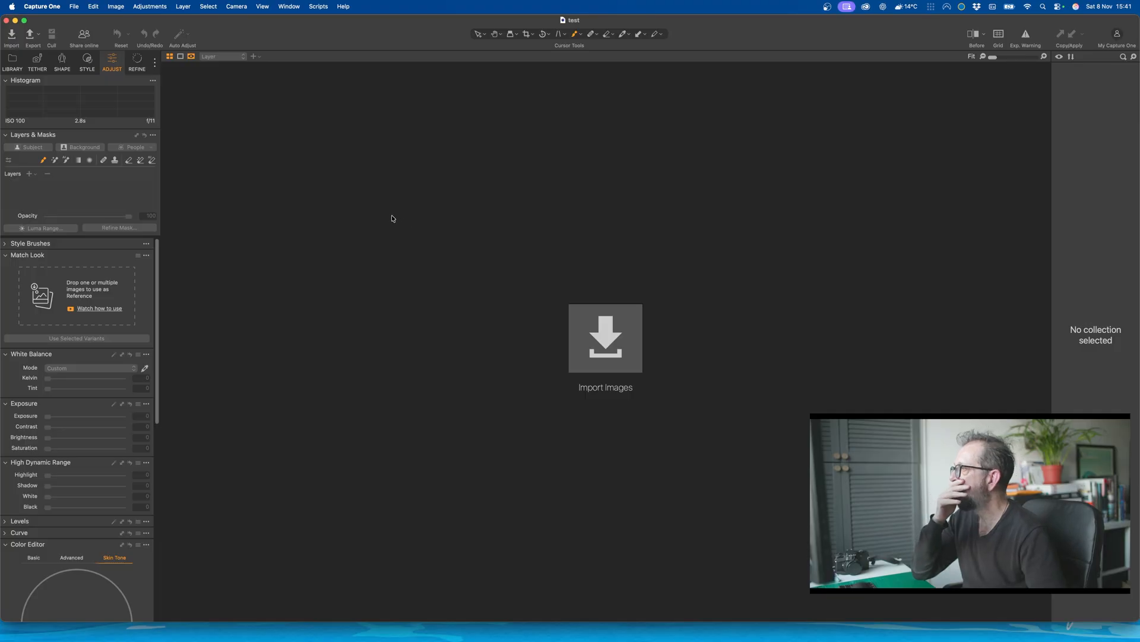
scroll(131, 380, "down", 8)
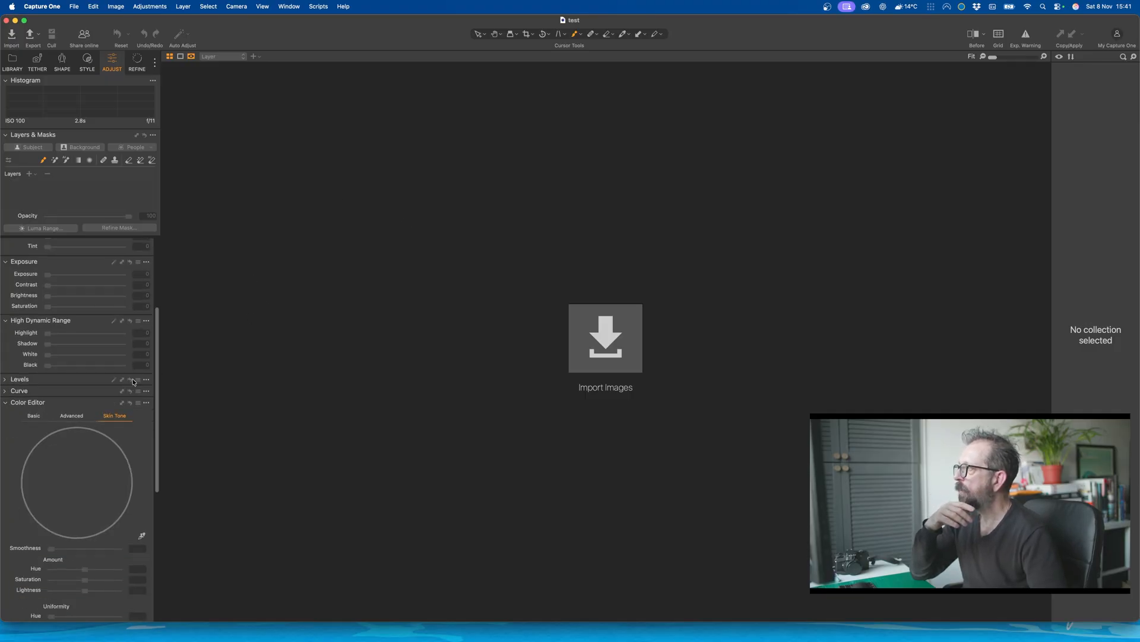
scroll(134, 374, "up", 8)
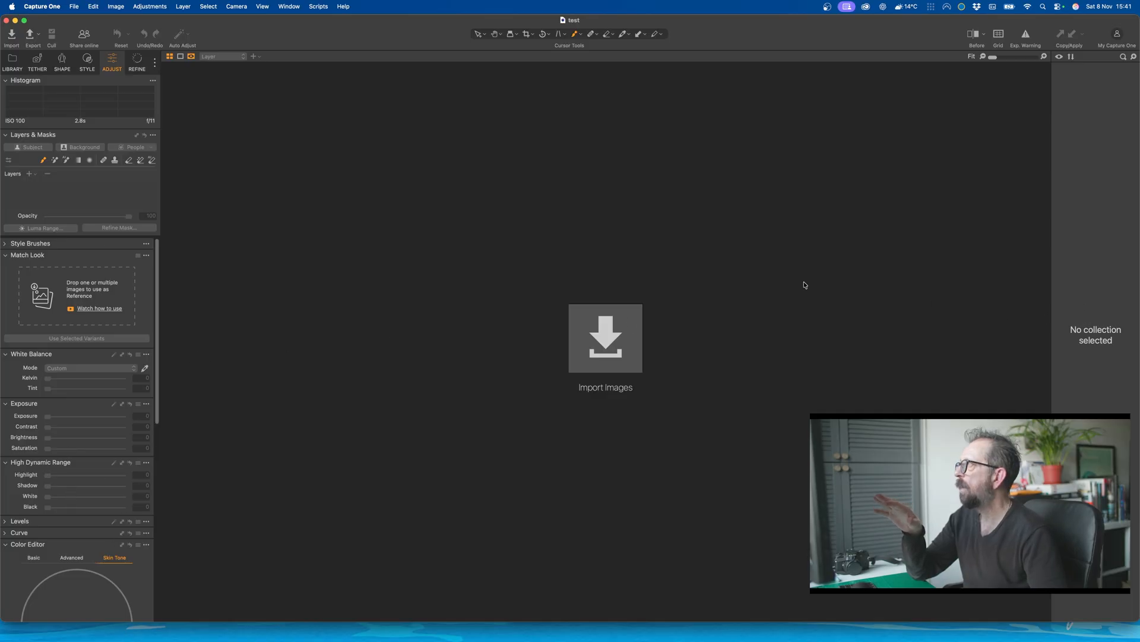
Step: Start an image import from the photo folder and preview the candidate photos one after another at full size
left_click(11, 37)
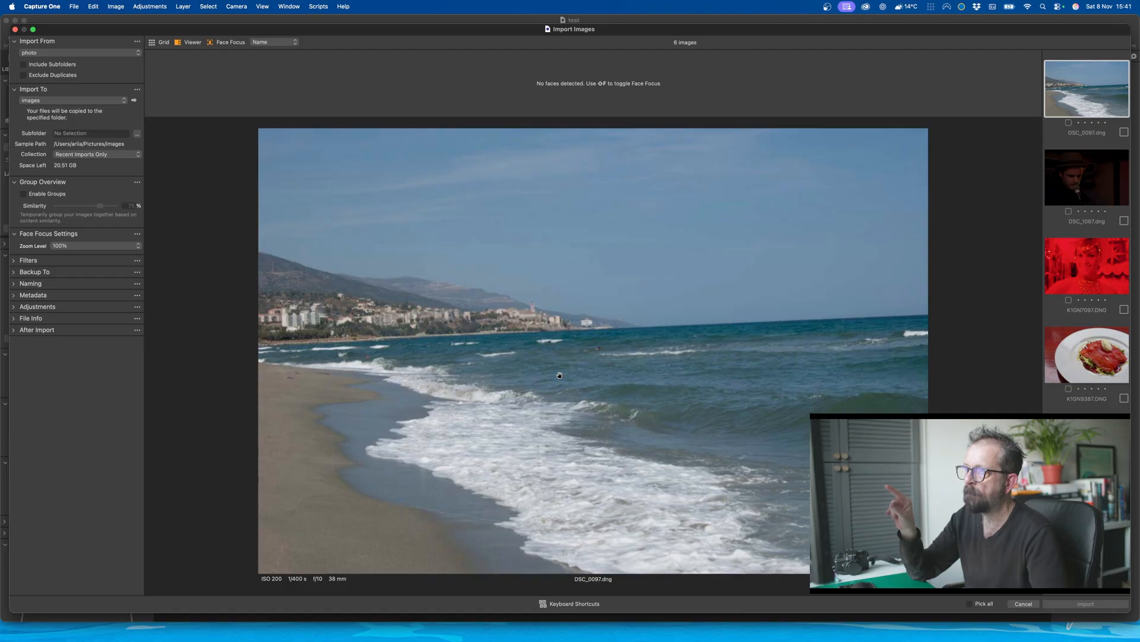
left_click(1090, 180)
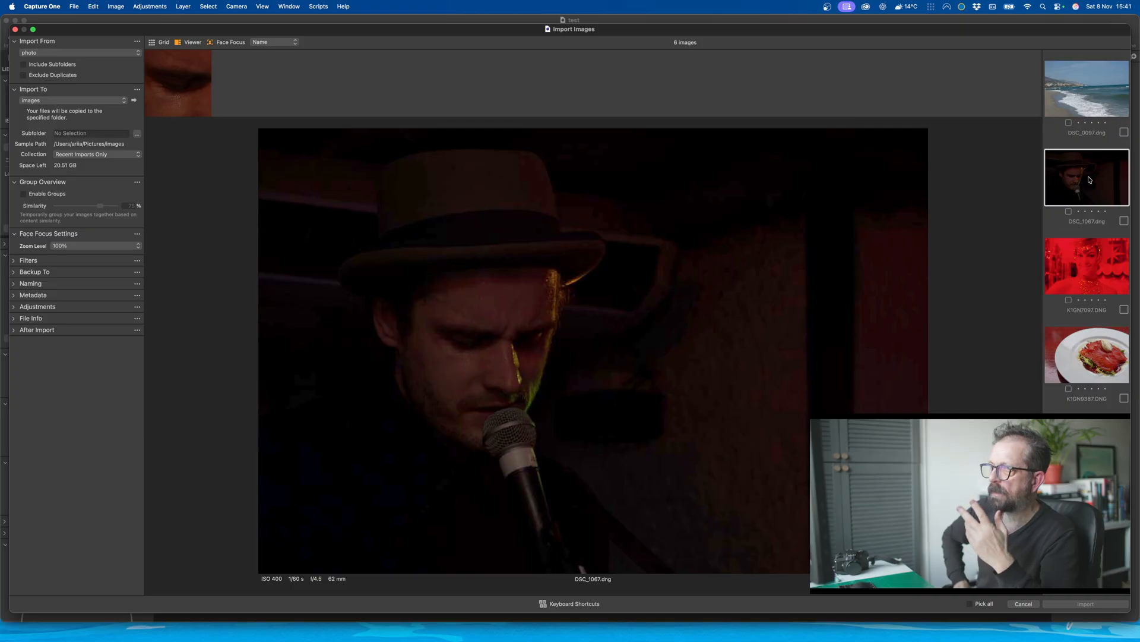
left_click(1100, 259)
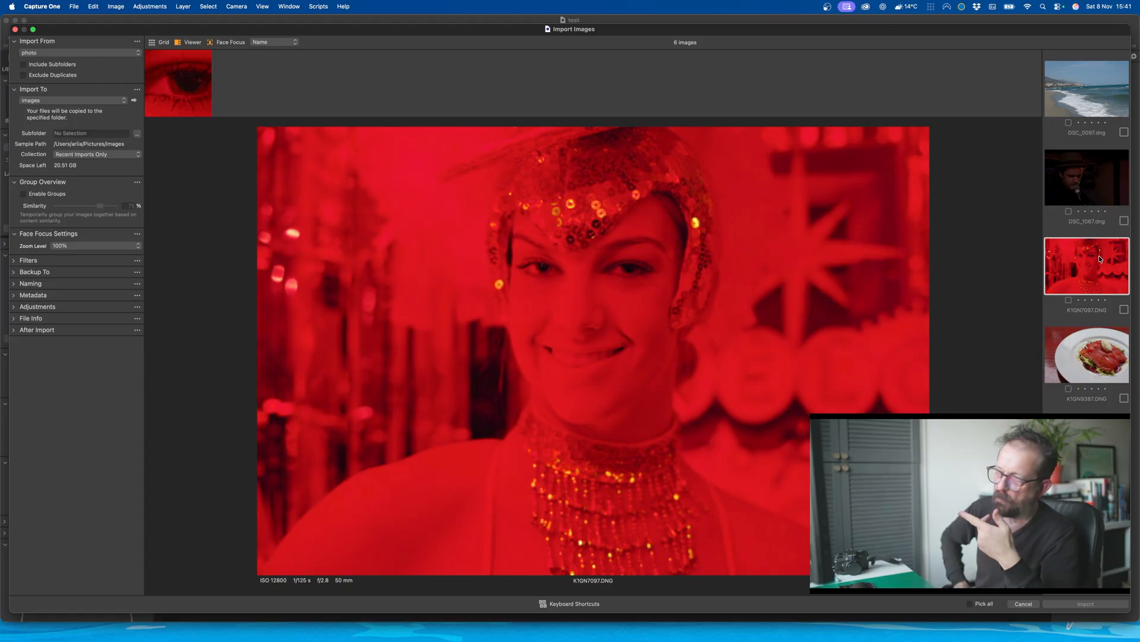
left_click(1088, 366)
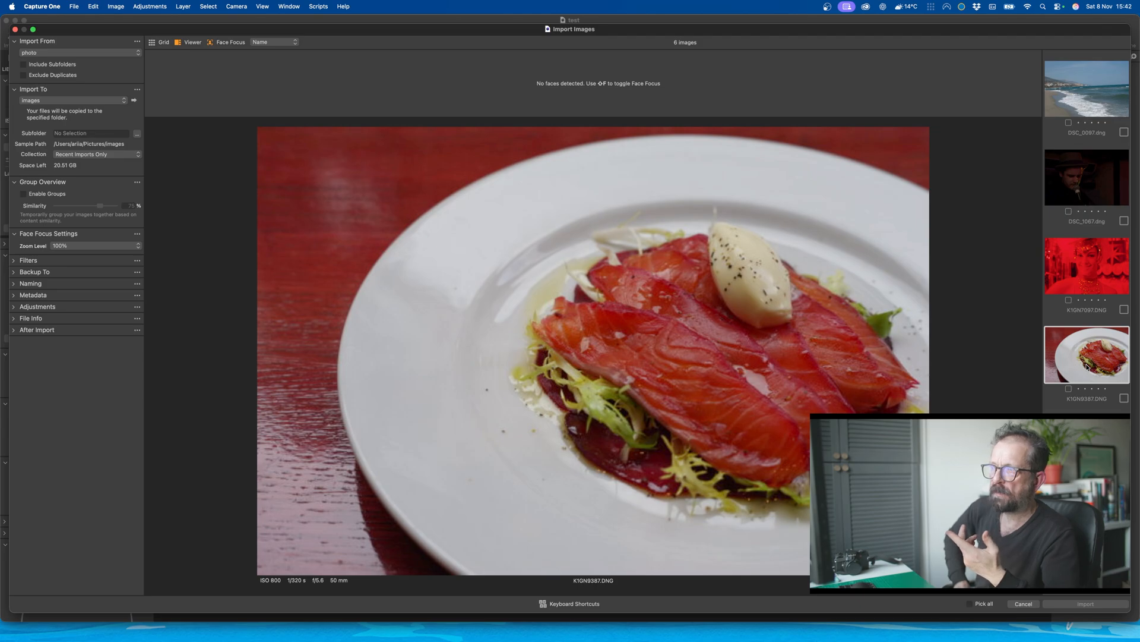
key("Down")
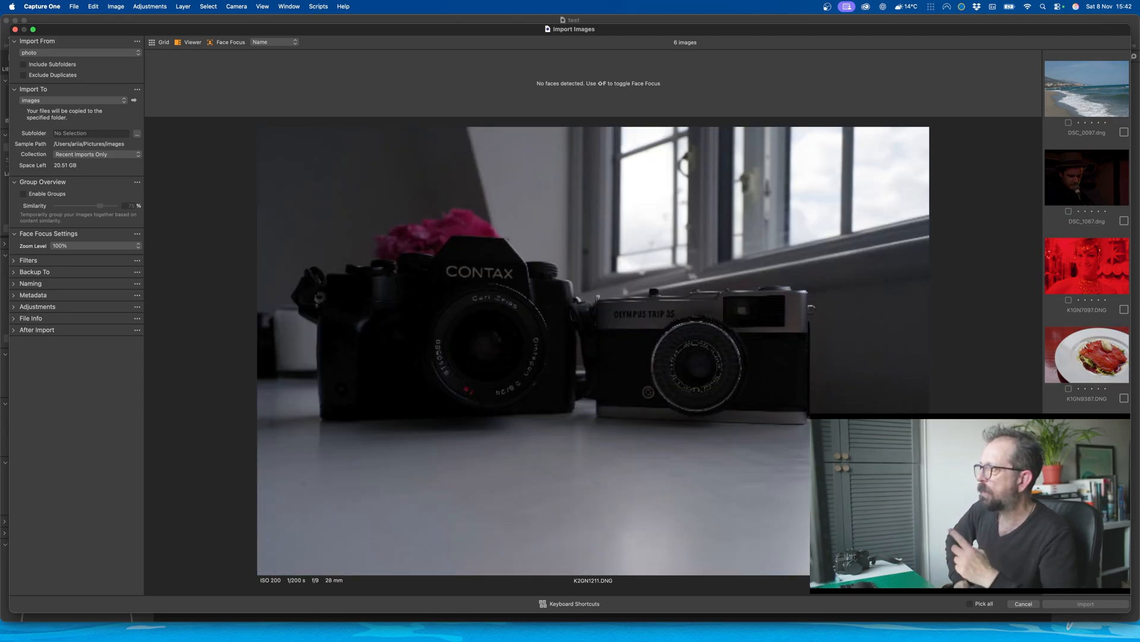
key("Down")
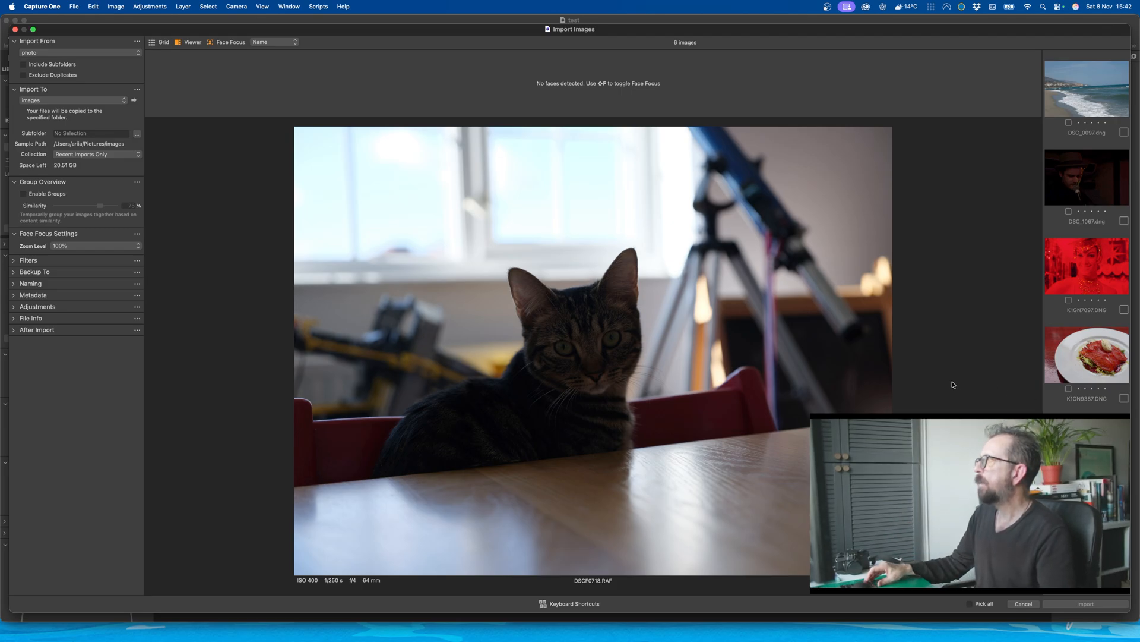
Step: Select all six photos from DSC_0097.dng to DSCF0718.RAF and import them into the catalog
left_click(1076, 94)
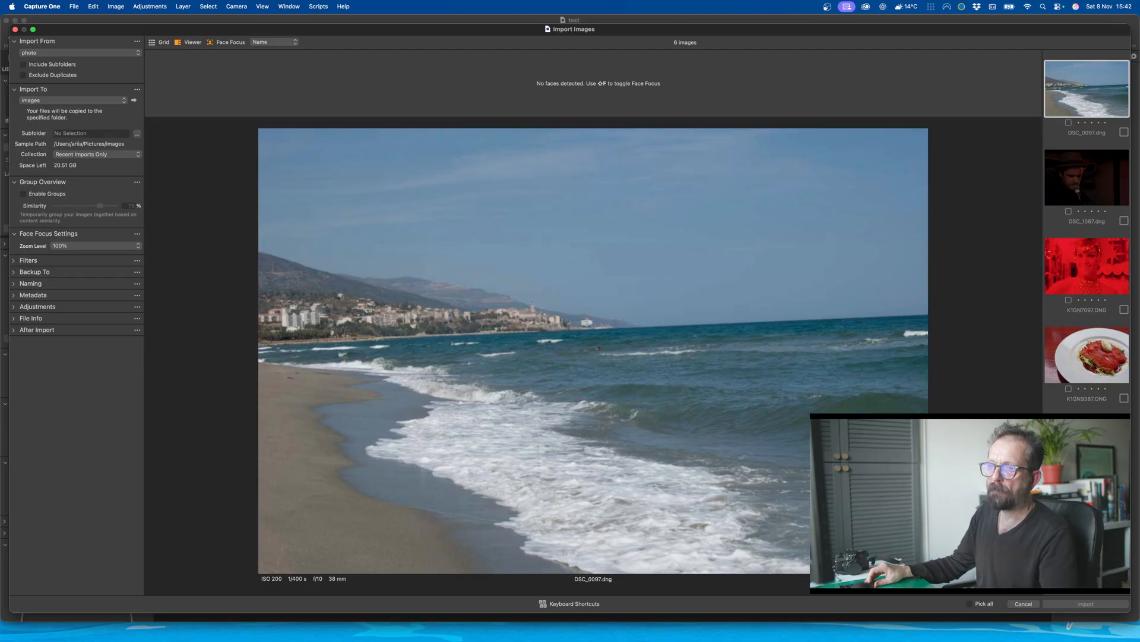
left_click(1085, 530, "shift")
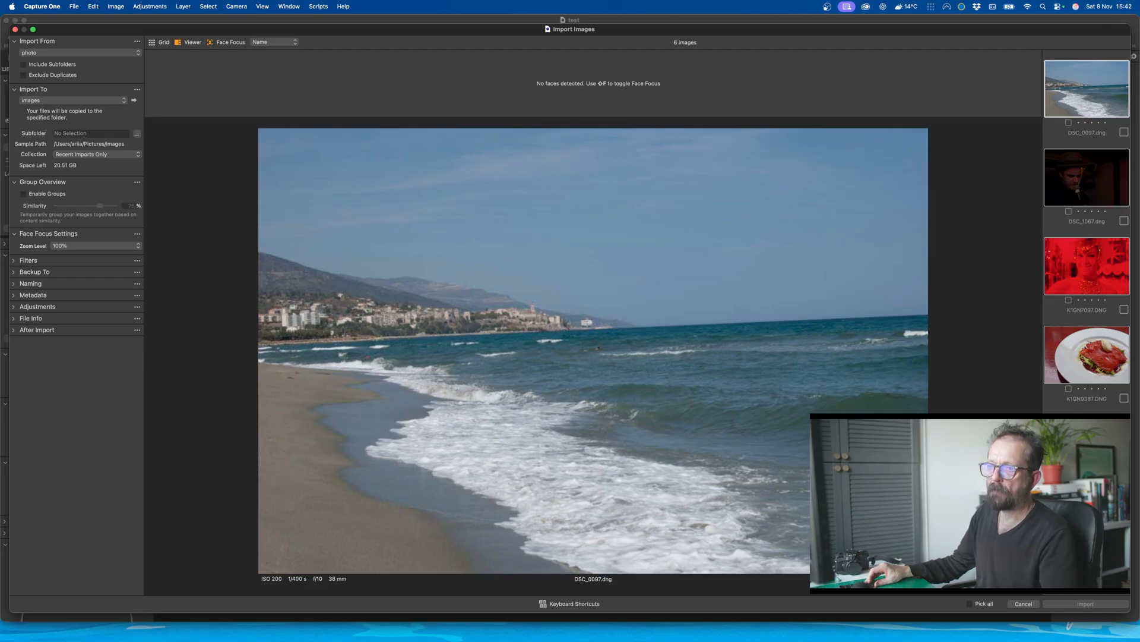
left_click(1124, 132)
left_click(1078, 602)
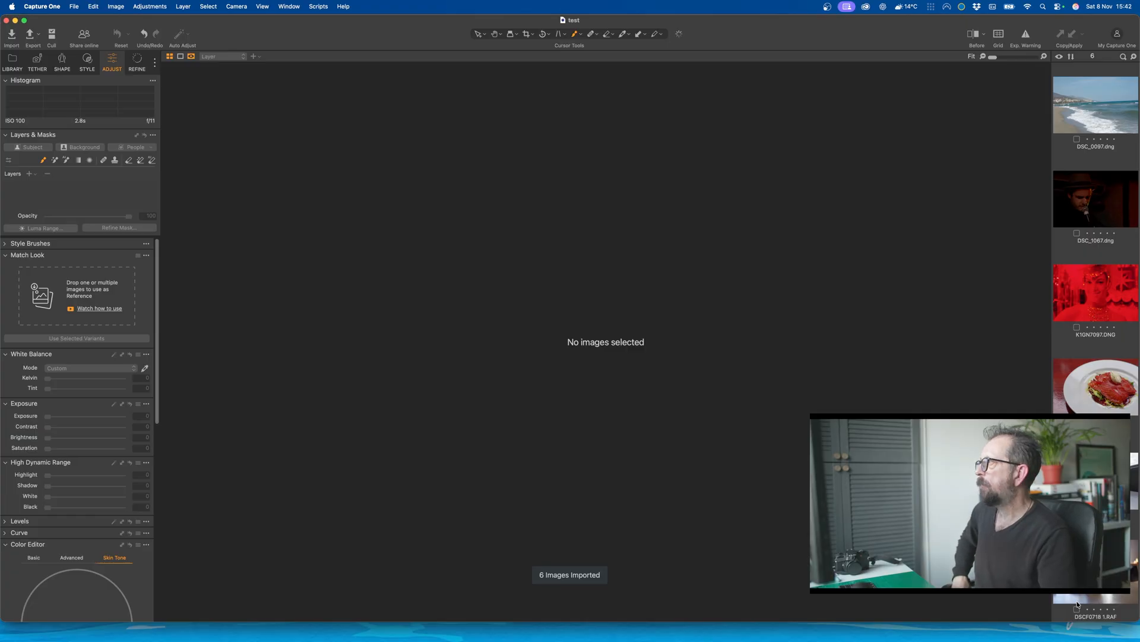
Step: Open the beach photo DSC_0097.dng and apply Auto Adjust to it
left_click(1088, 99)
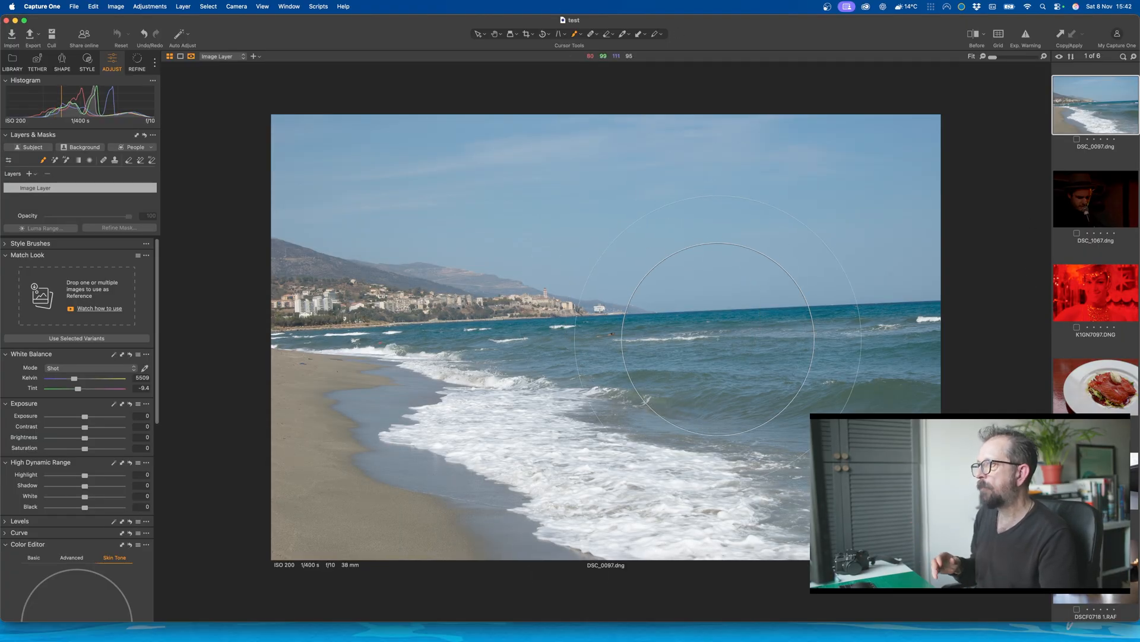
left_click_drag(201, 24, 210, 23)
left_click(160, 6)
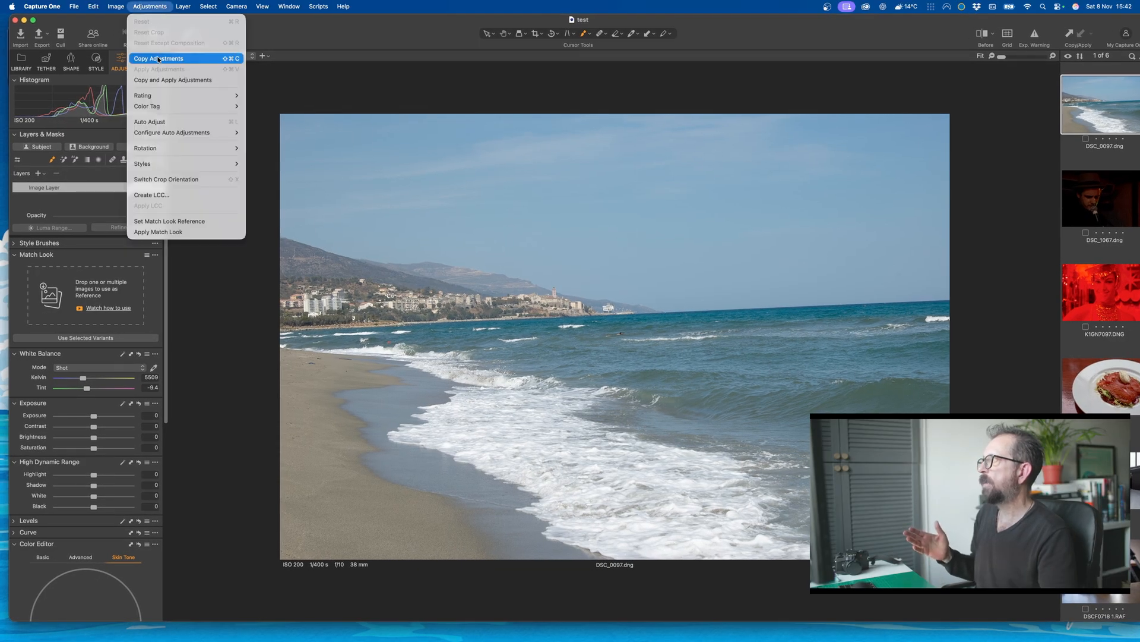
left_click(149, 121)
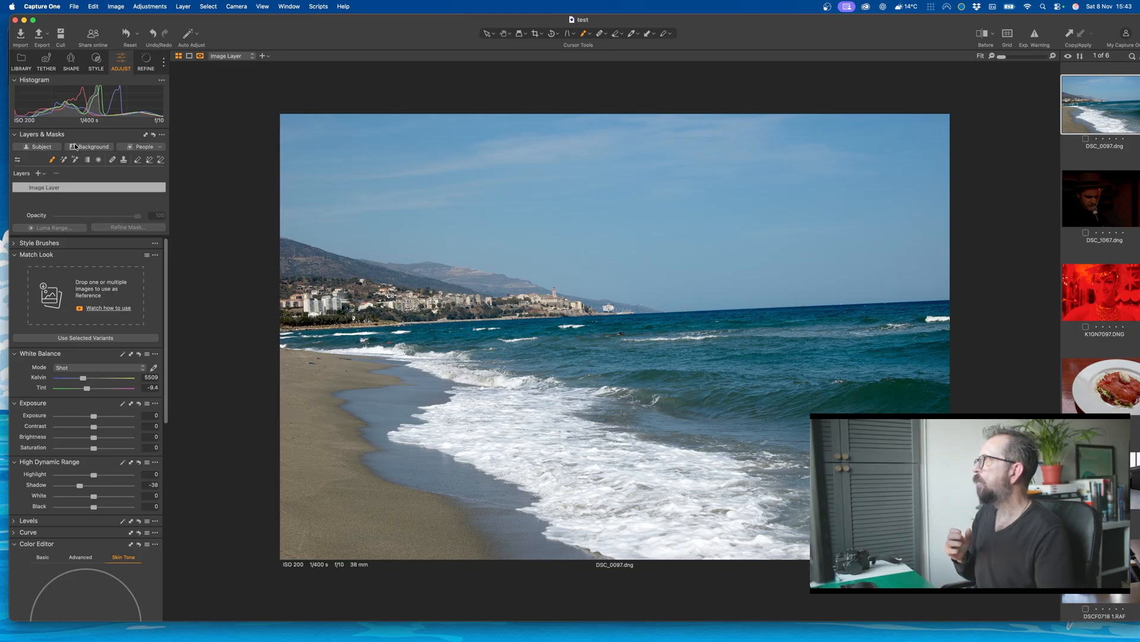
Step: Look over the tethering, shape and style tools, including the ICC profile choices, keeping Nikon D50 Generic
left_click(27, 60)
left_click(47, 60)
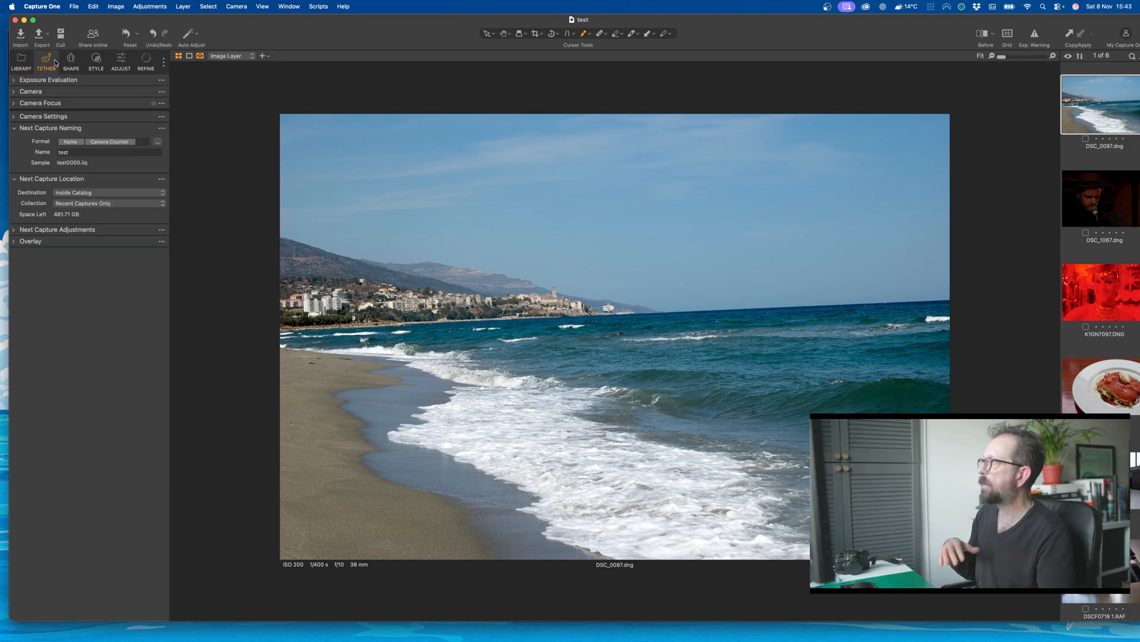
left_click(67, 63)
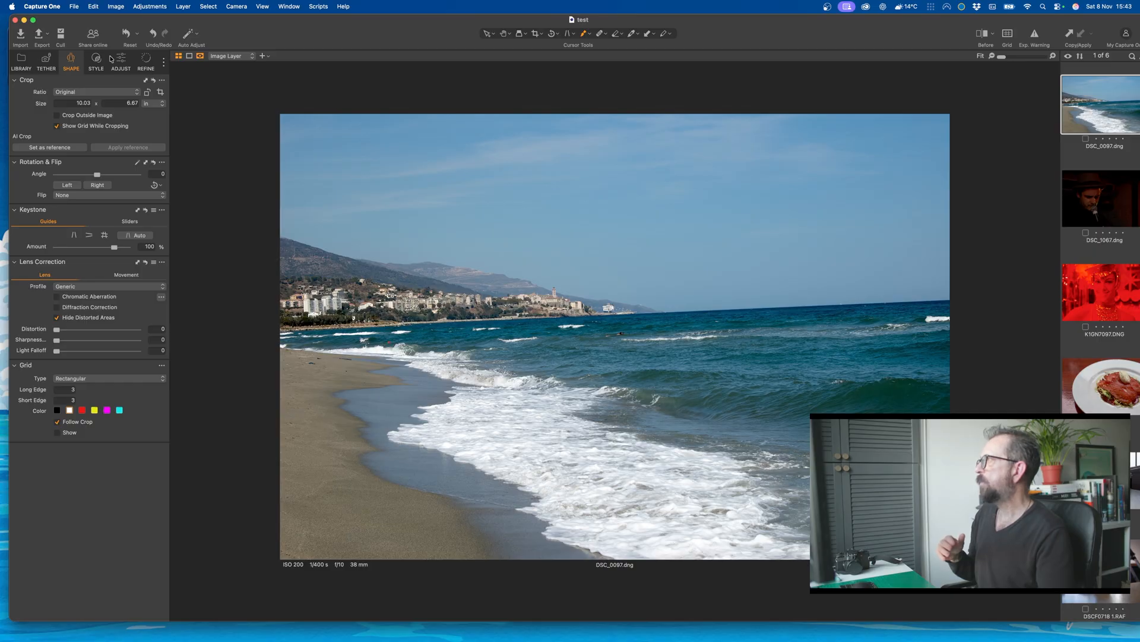
left_click(96, 61)
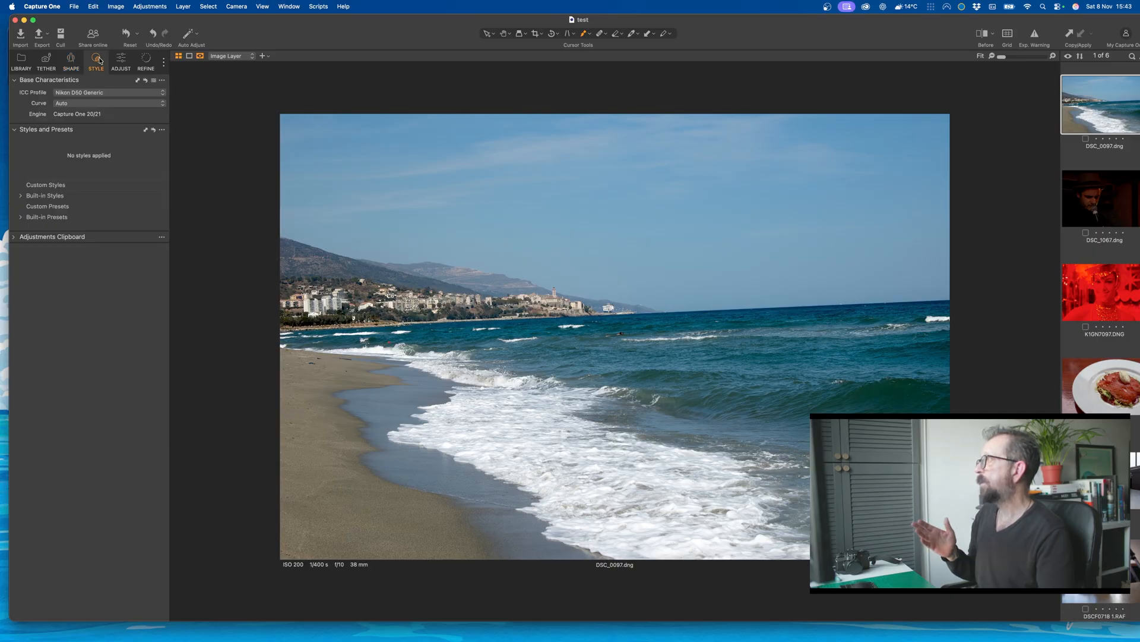
left_click(99, 93)
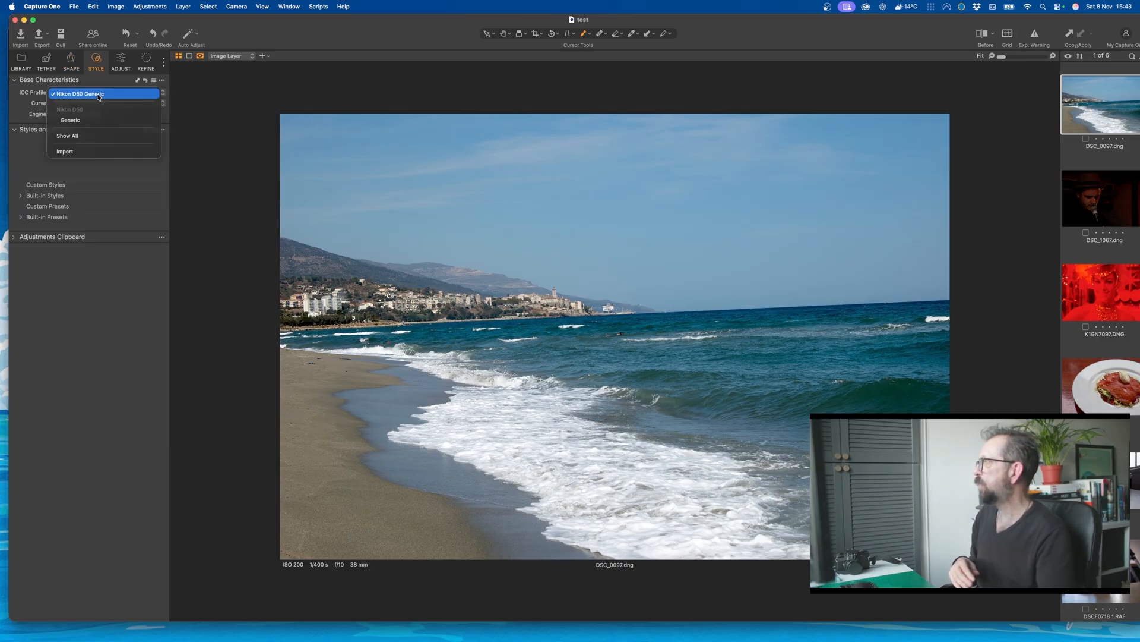
left_click(99, 95)
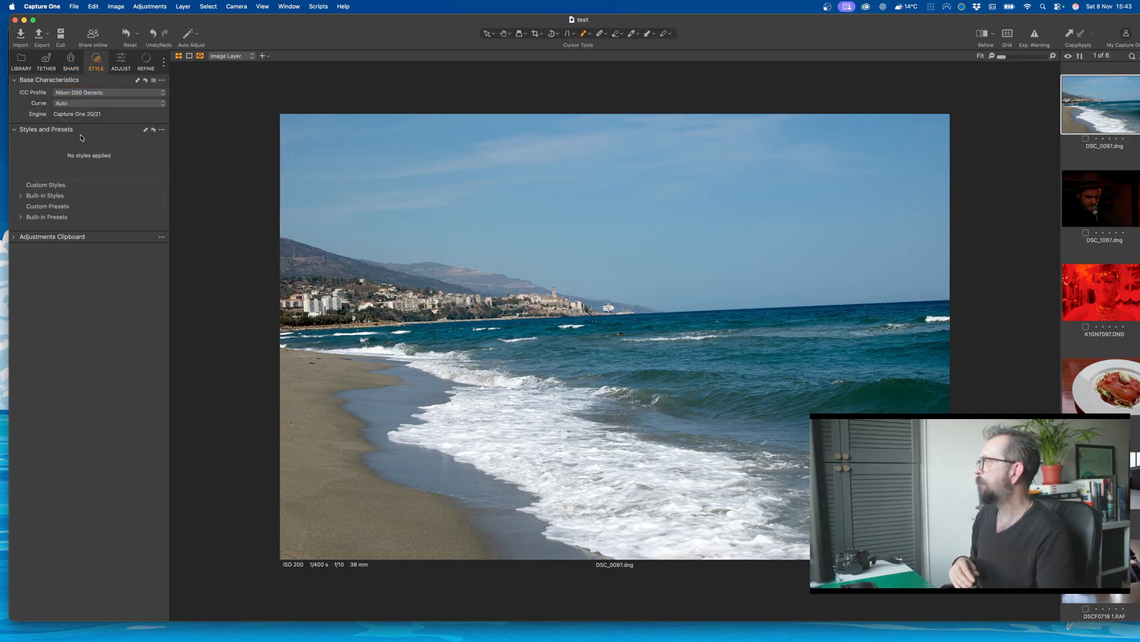
Step: Browse the built-in styles under Base Edits, Black & White and Film & Cine Looks, previewing them on the beach photo
left_click(21, 196)
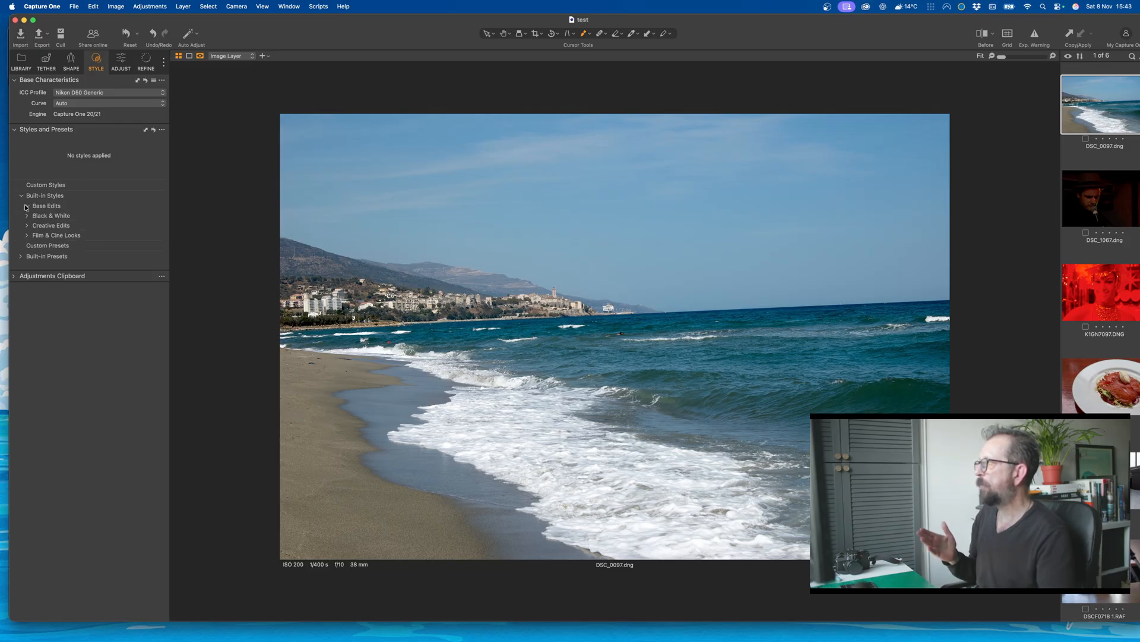
left_click(27, 206)
left_click(26, 245)
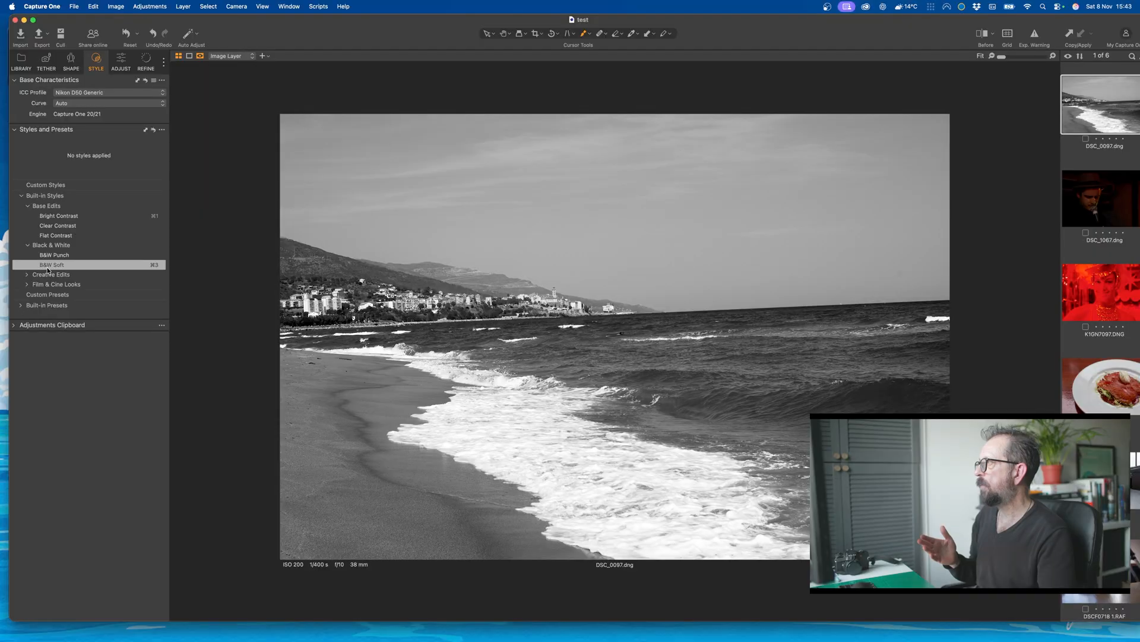
left_click(28, 286)
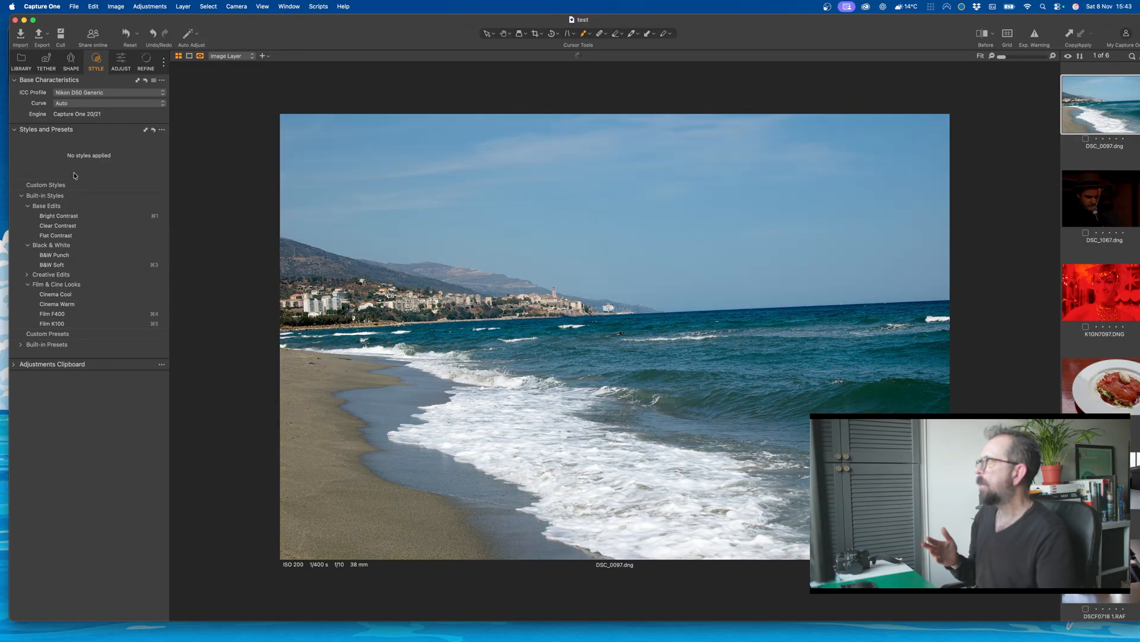
Step: Collapse the Match Look tool and look through the remaining adjustment tools down to Vignetting
left_click(121, 62)
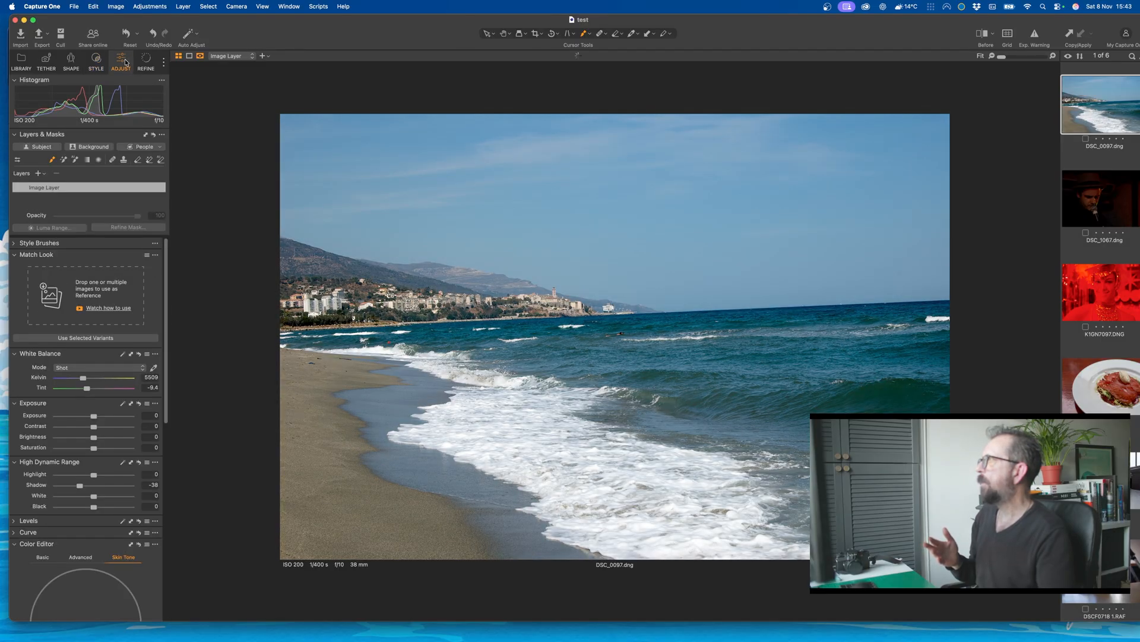
left_click(18, 256)
scroll(120, 300, "down", 10)
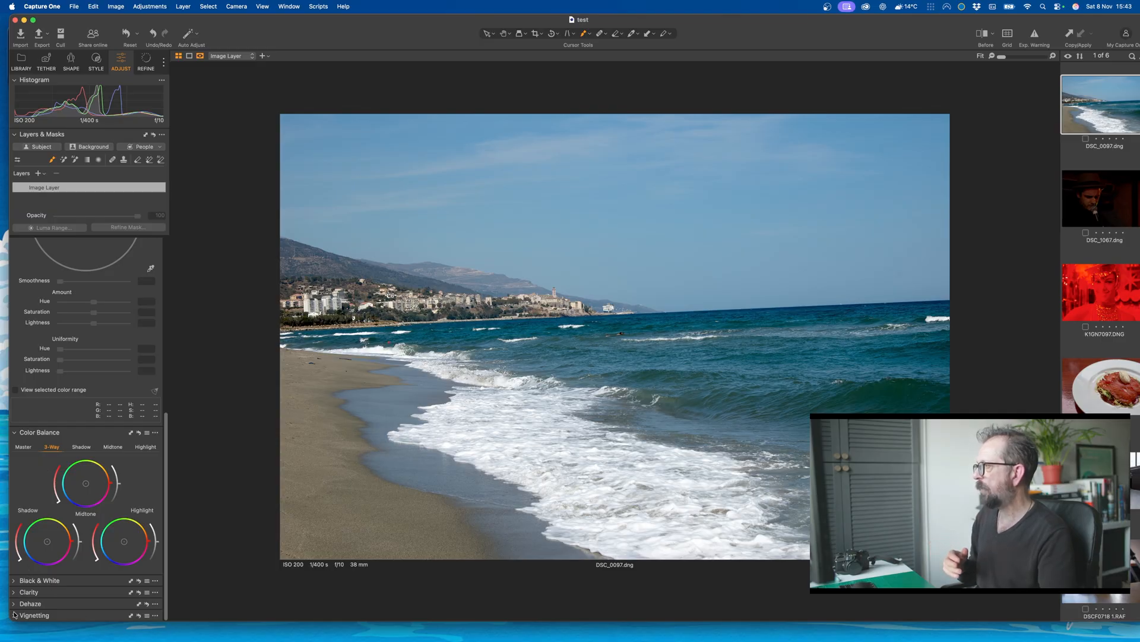
scroll(126, 328, "up", 3)
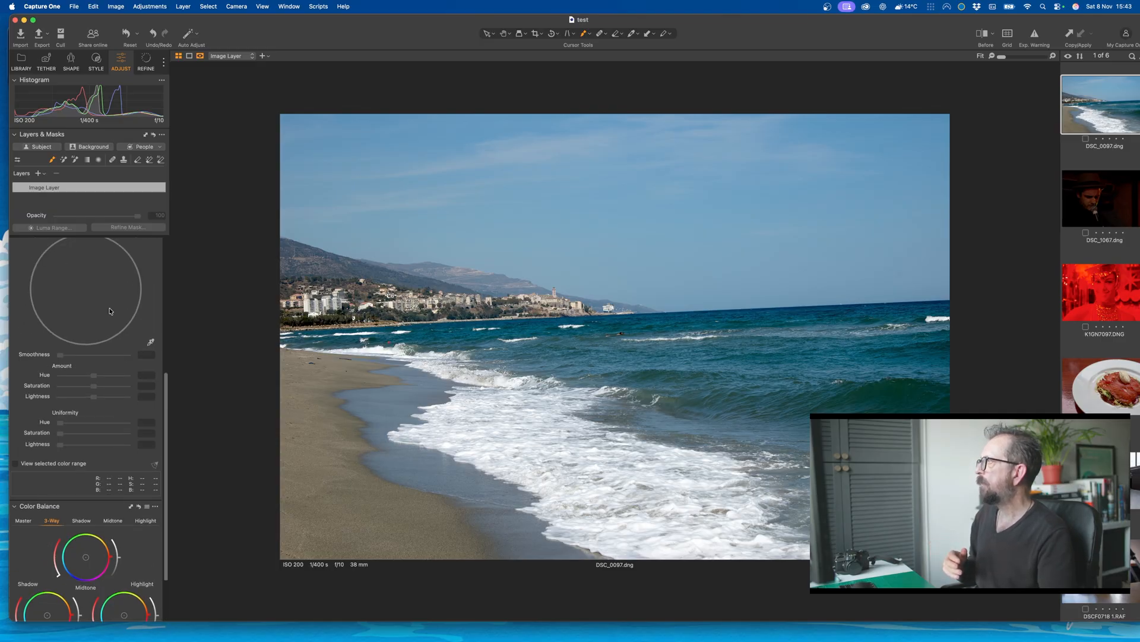
Step: Level the beach photo's horizon with keystone vertical -5.84, keystone horizontal -6.26 and a rotation angle of 2.38
left_click(72, 66)
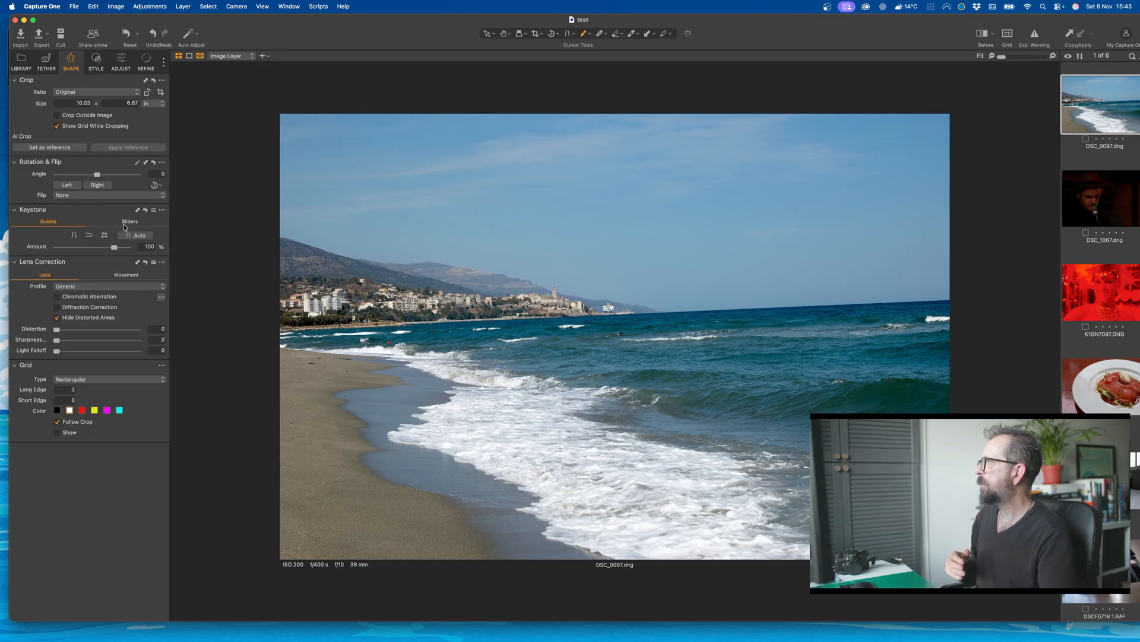
left_click(131, 235)
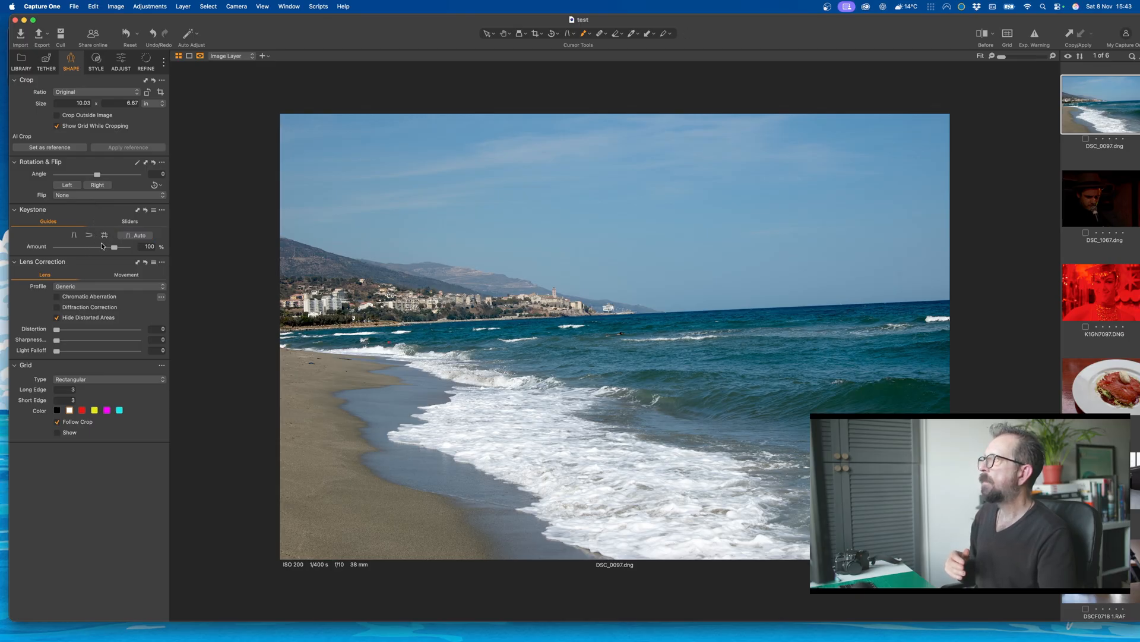
left_click(125, 223)
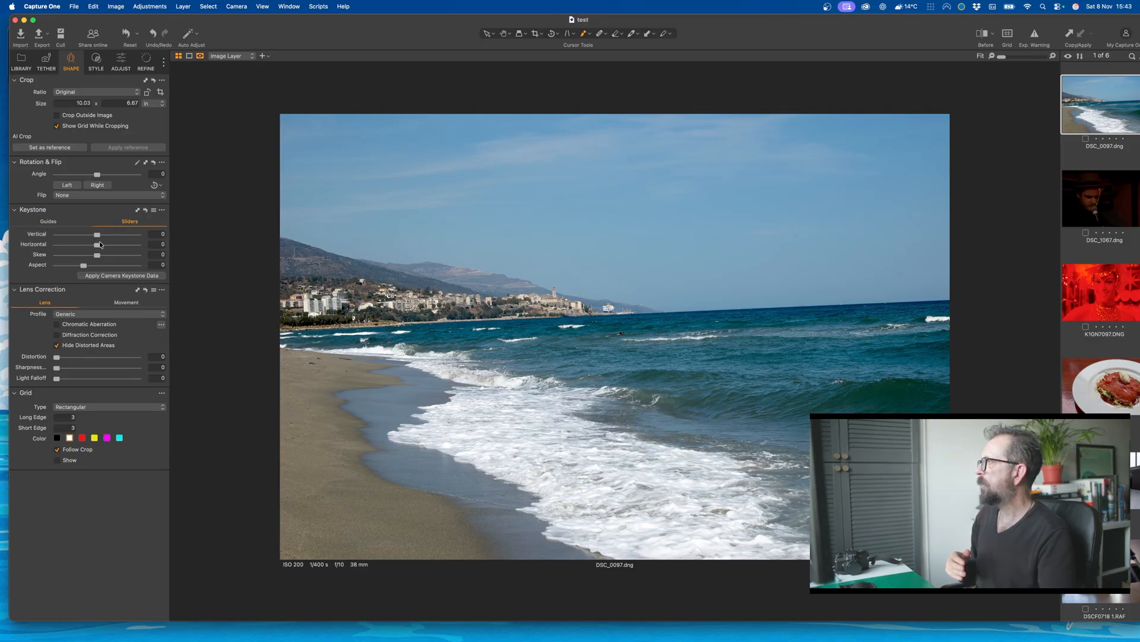
left_click_drag(100, 244, 96, 235)
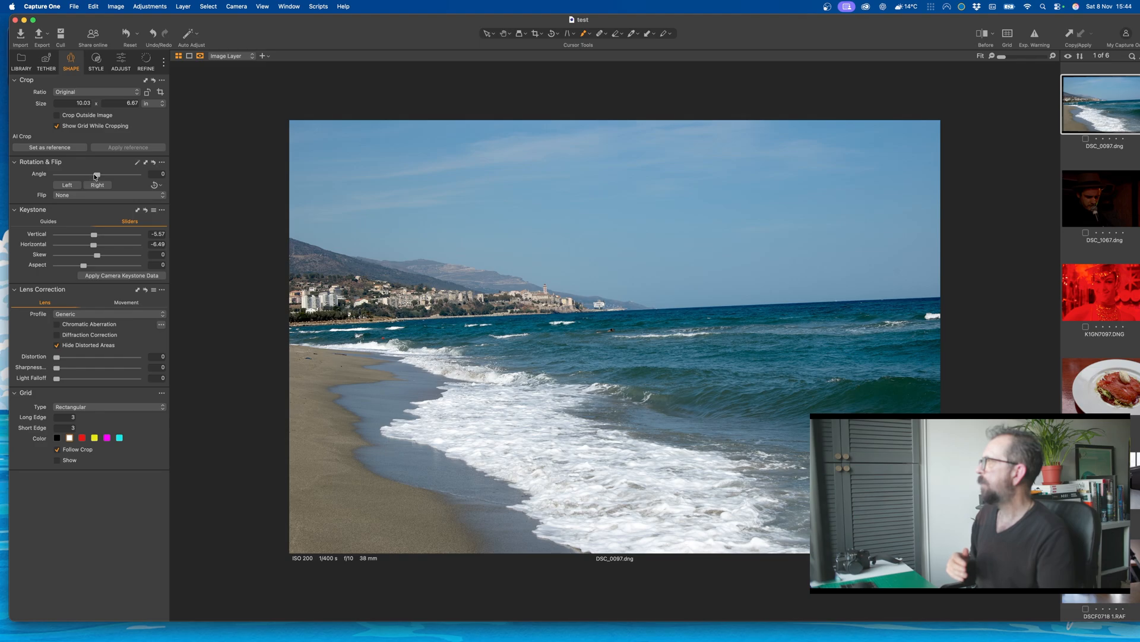
left_click_drag(96, 174, 98, 176)
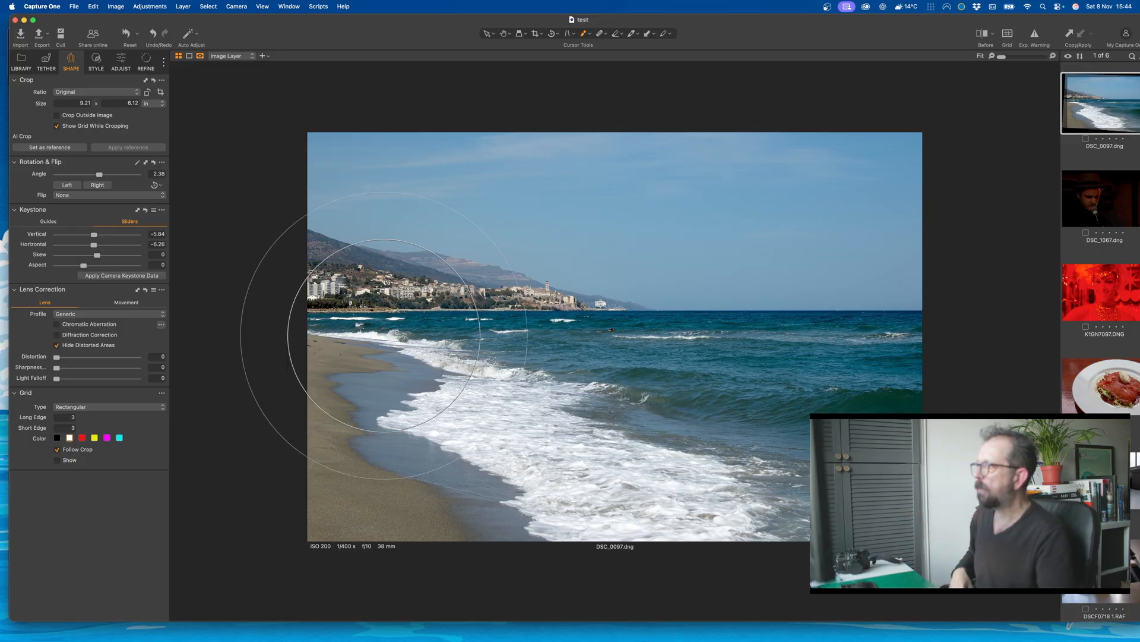
Step: Inspect the horizon, ship and swimmer in the beach photo up close, then return to the fitted view
left_click(611, 325)
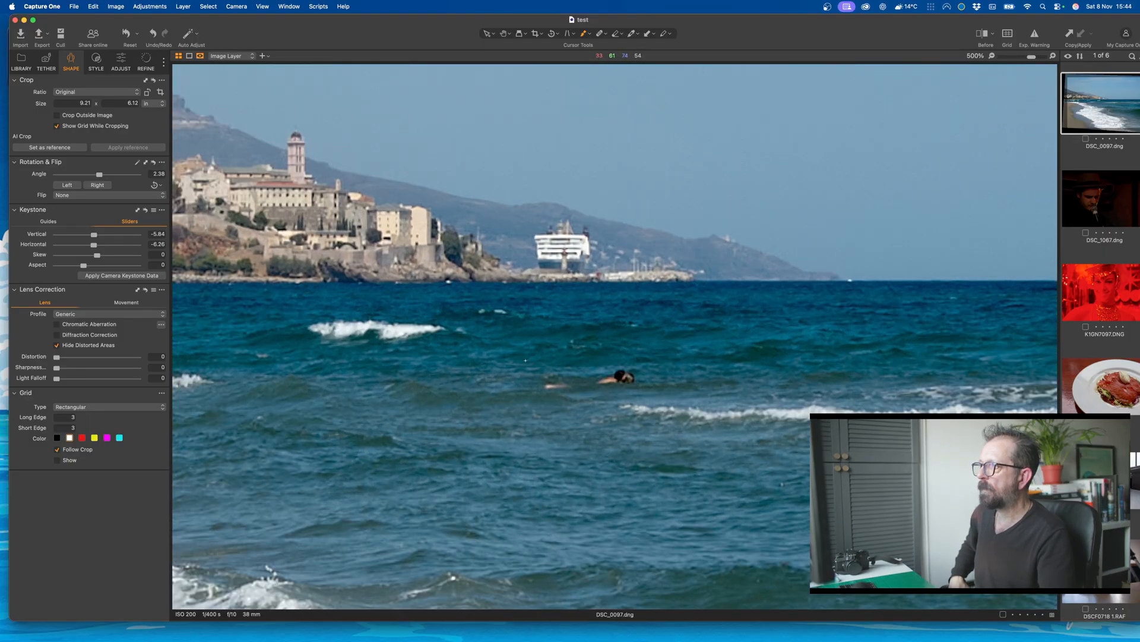
scroll(525, 360, "down", 2)
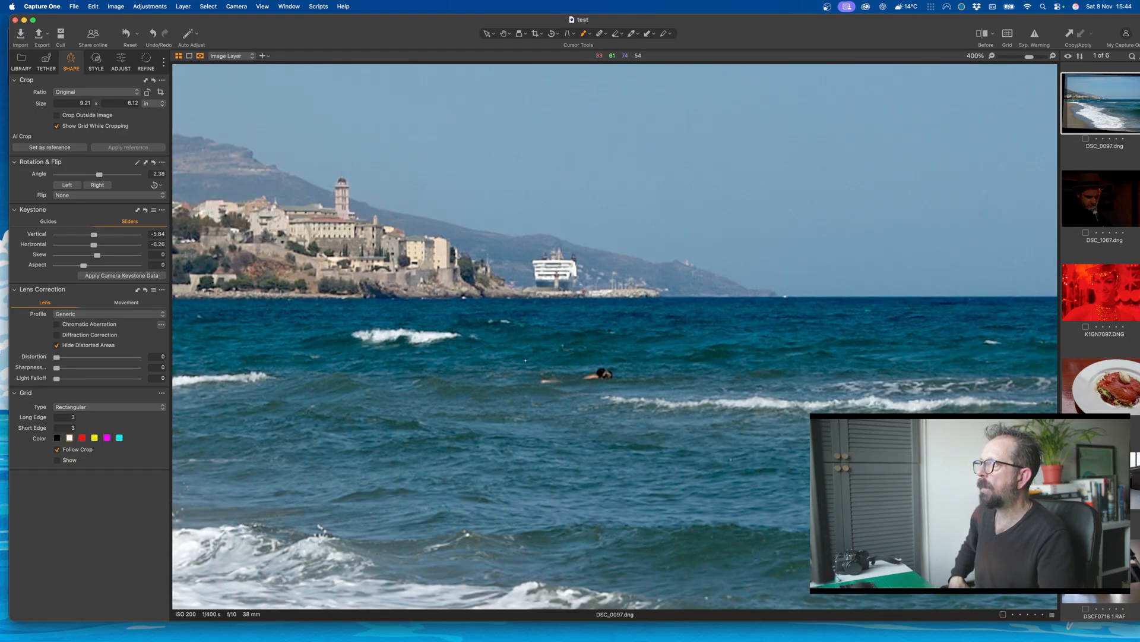
scroll(526, 360, "down", 1)
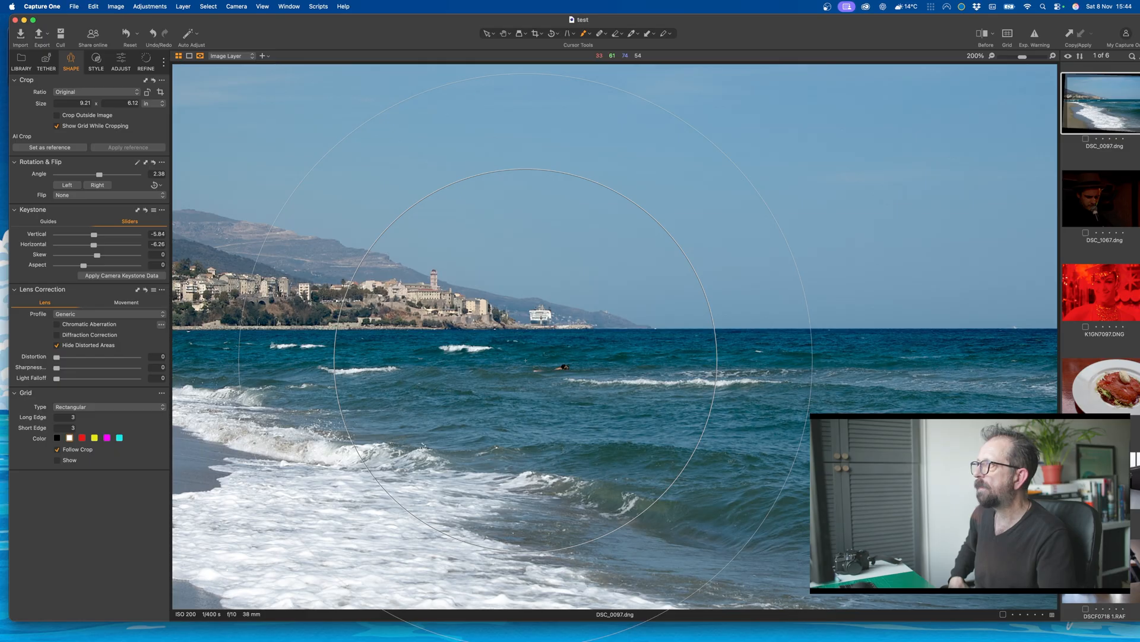
scroll(526, 360, "down", 1)
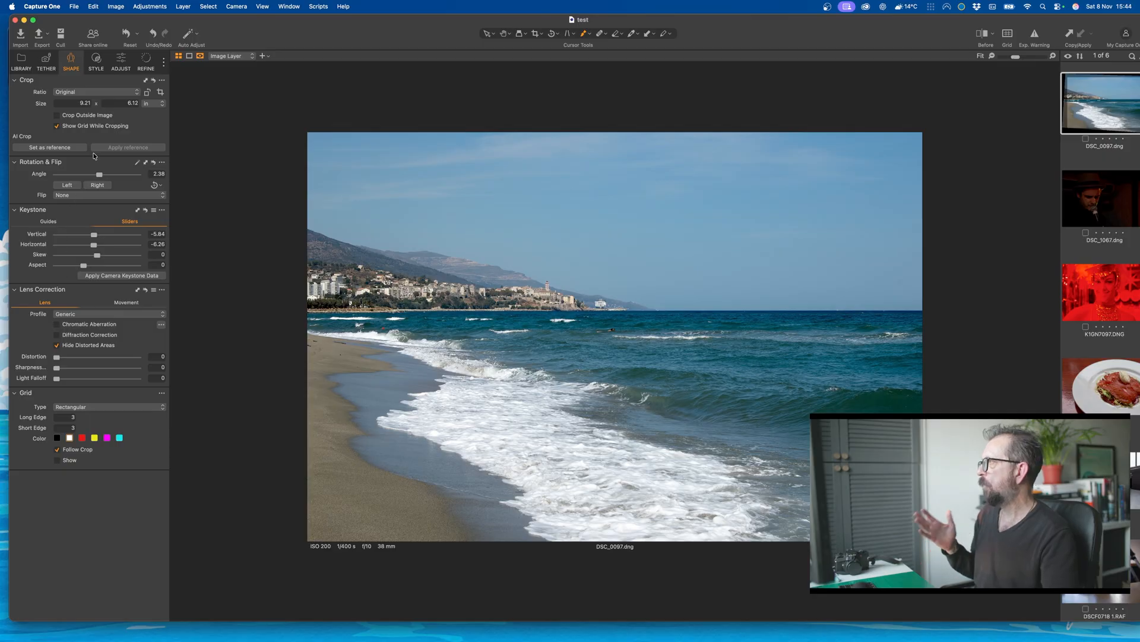
Step: Preview the available base characteristic curves on the beach photo and set its curve to Film High Contrast
left_click(97, 64)
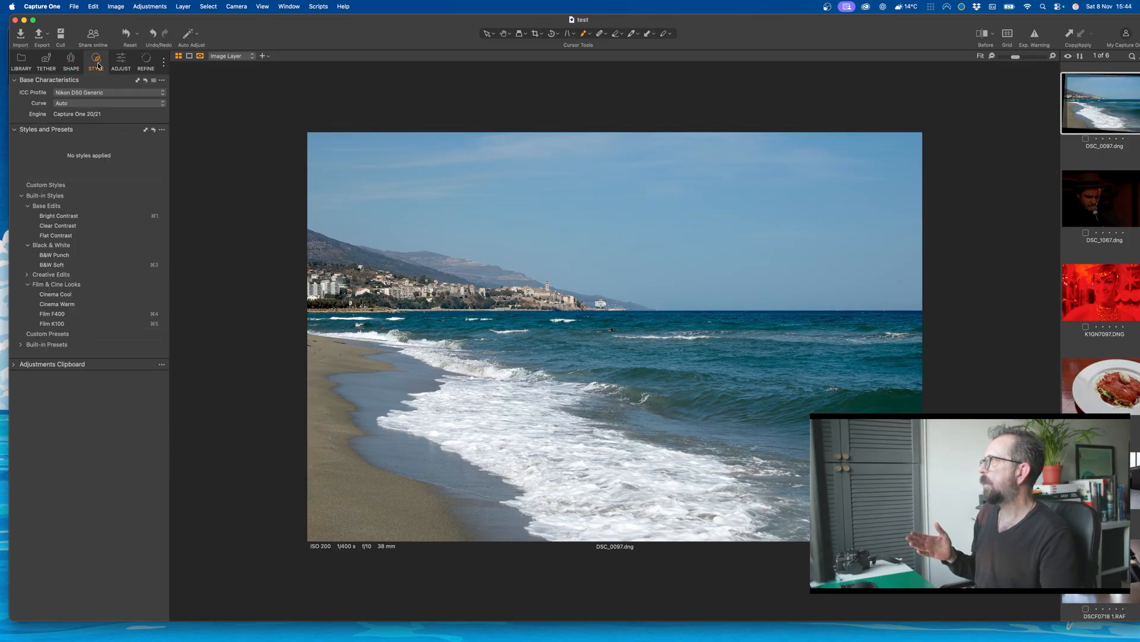
left_click(109, 102)
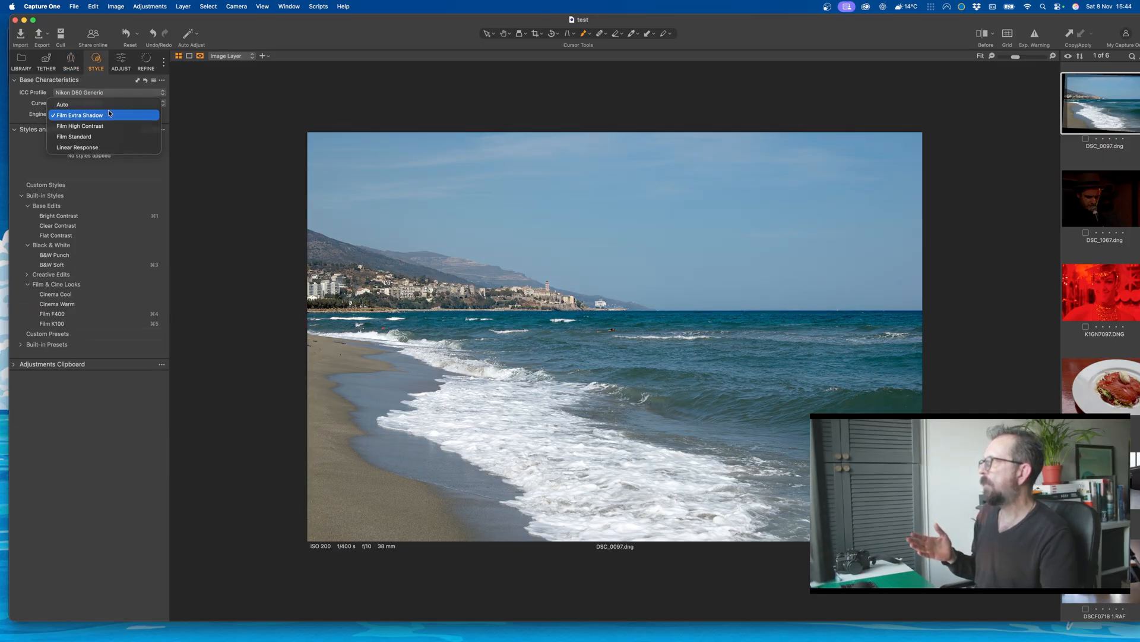
left_click(108, 112)
left_click(109, 105)
left_click(109, 113)
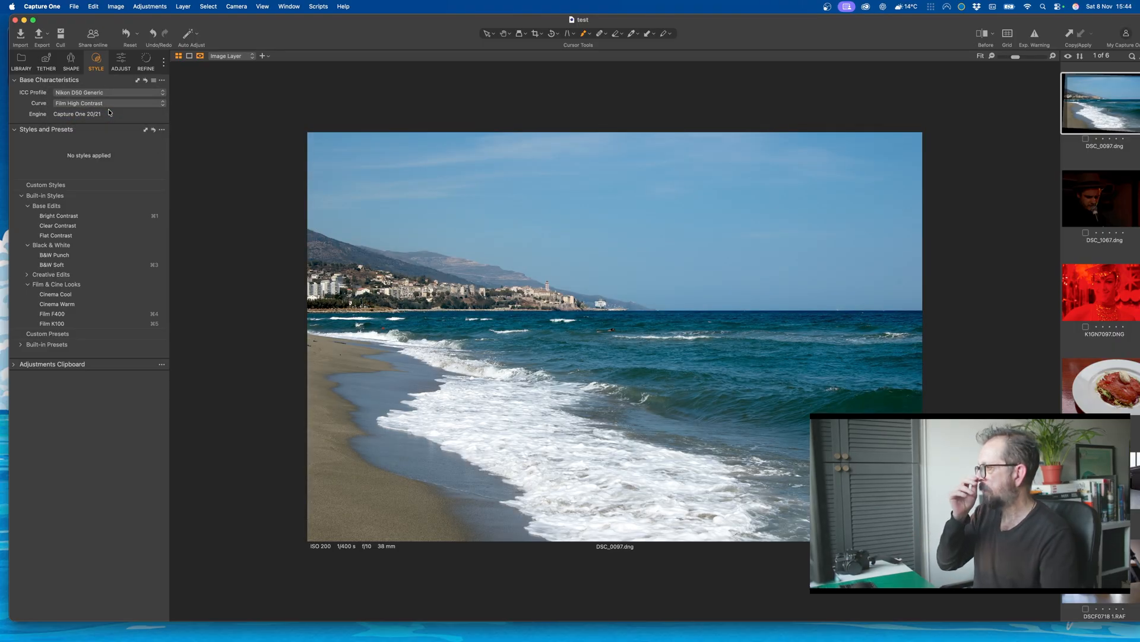
Step: Open the dark singer photo DSC_1067.dng and apply Auto Adjust to it
left_click(1111, 199)
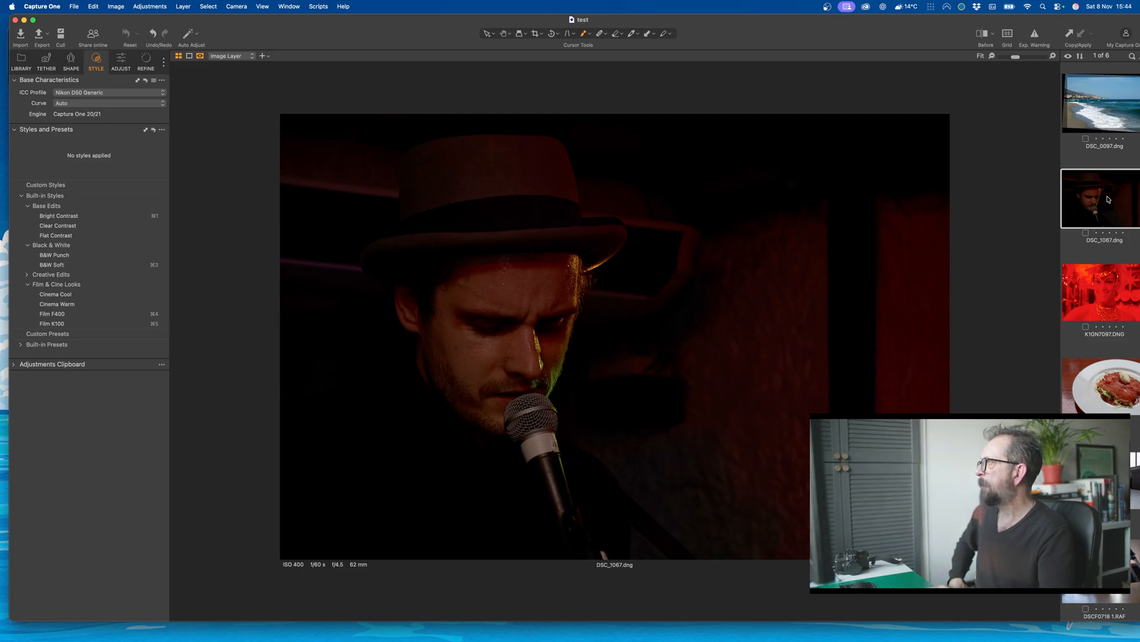
left_click(121, 62)
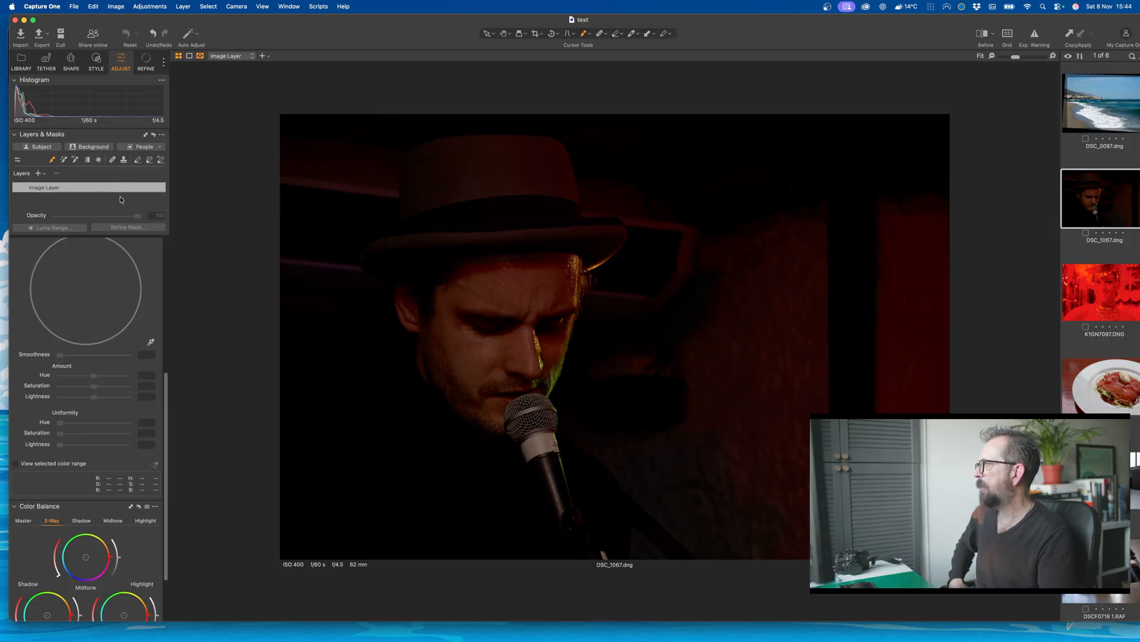
scroll(120, 381, "down", 3)
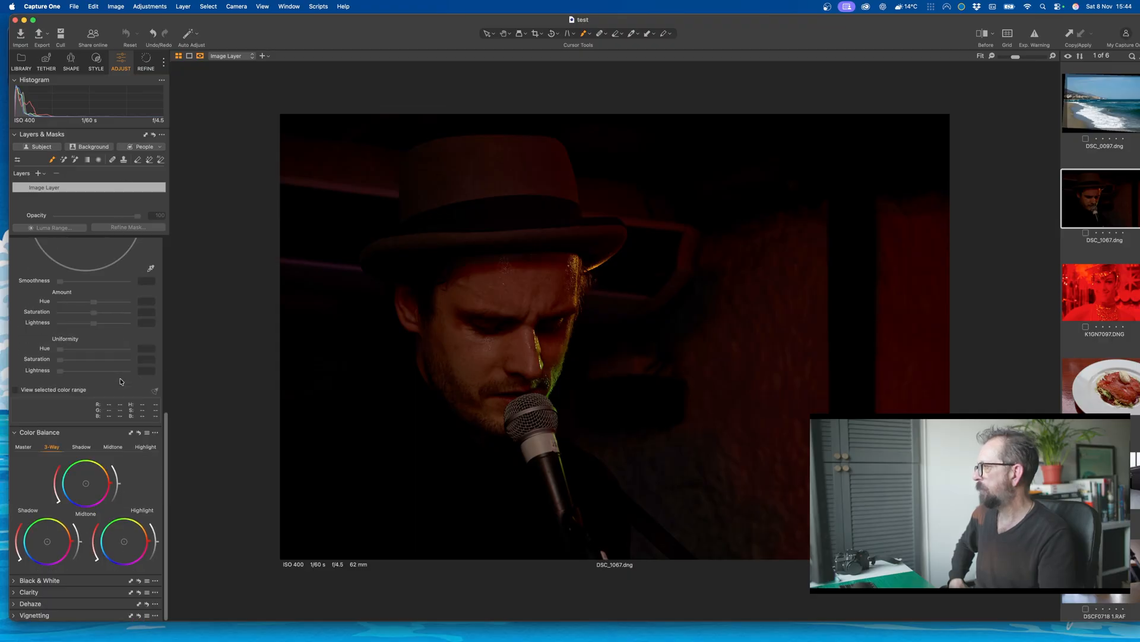
scroll(121, 381, "up", 7)
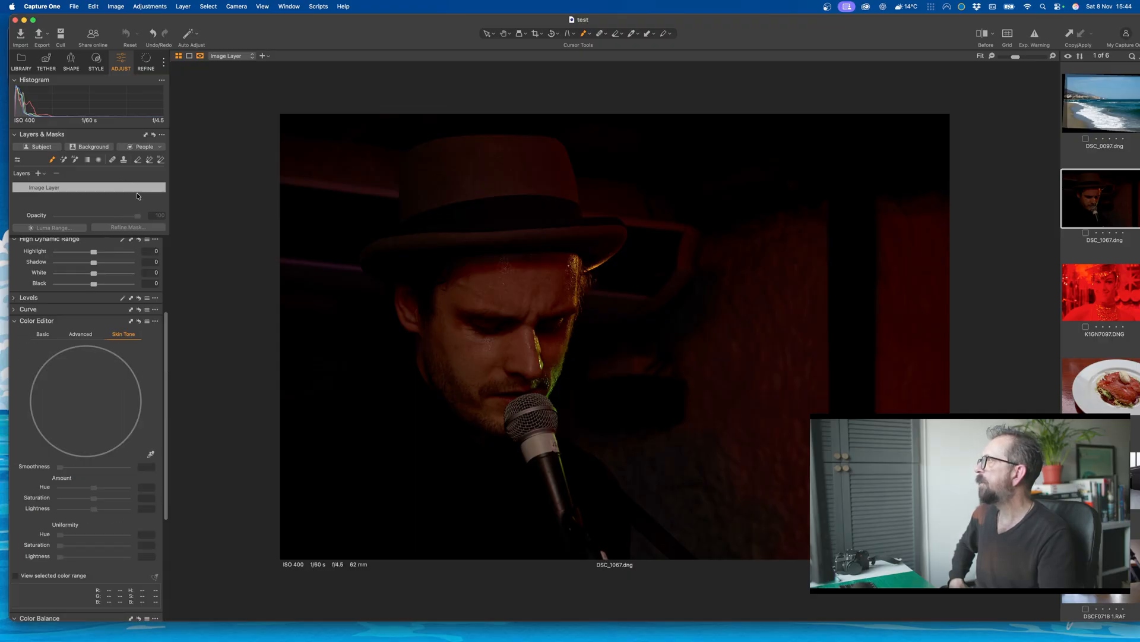
left_click(95, 61)
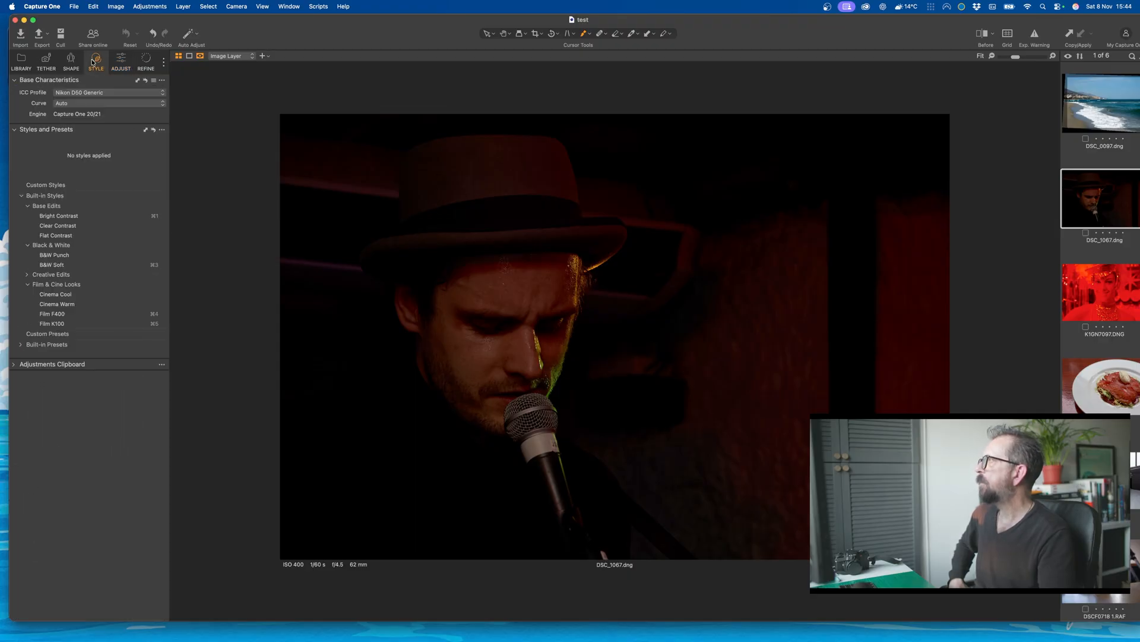
left_click(147, 4)
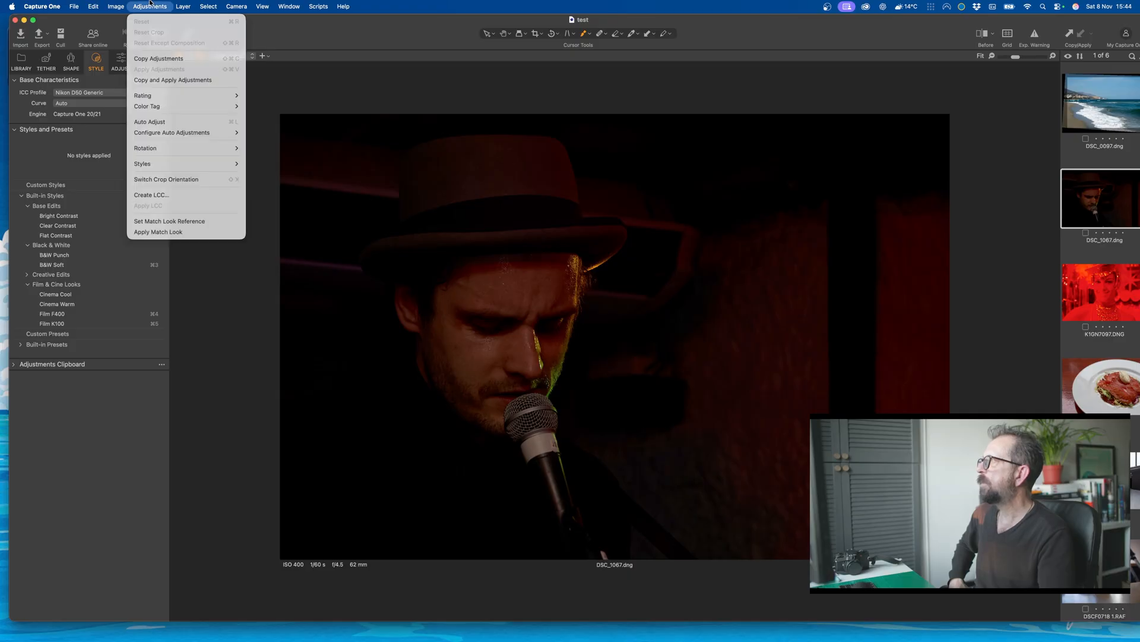
left_click(149, 122)
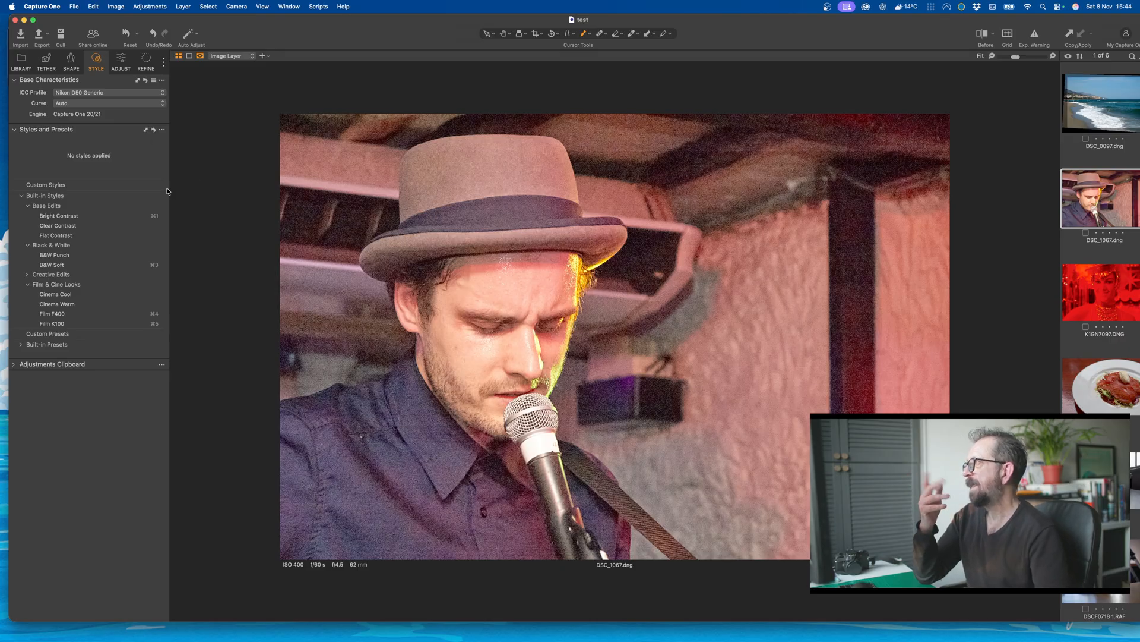
Step: Set the singer photo's noise reduction to luminance 80, details 0 and color 95
left_click(70, 62)
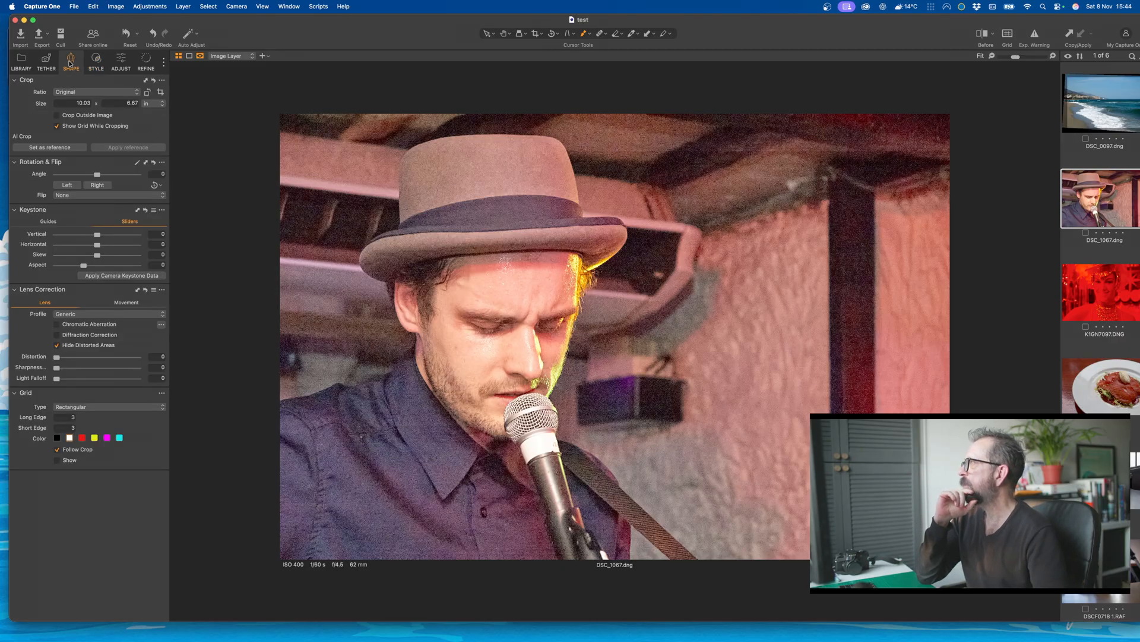
left_click(144, 61)
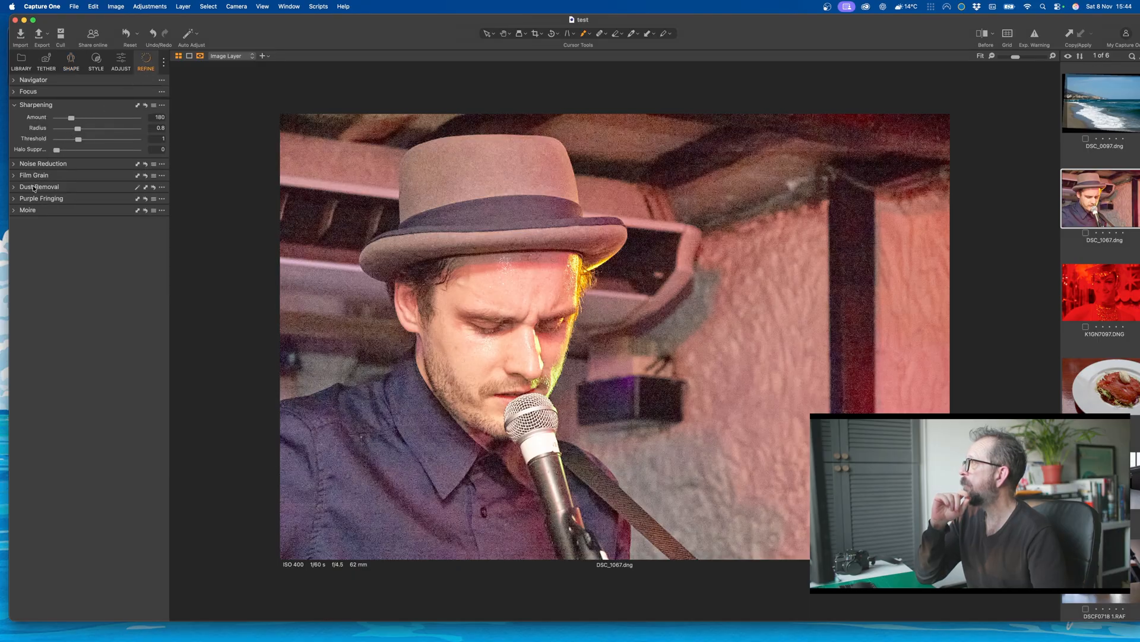
left_click(12, 164)
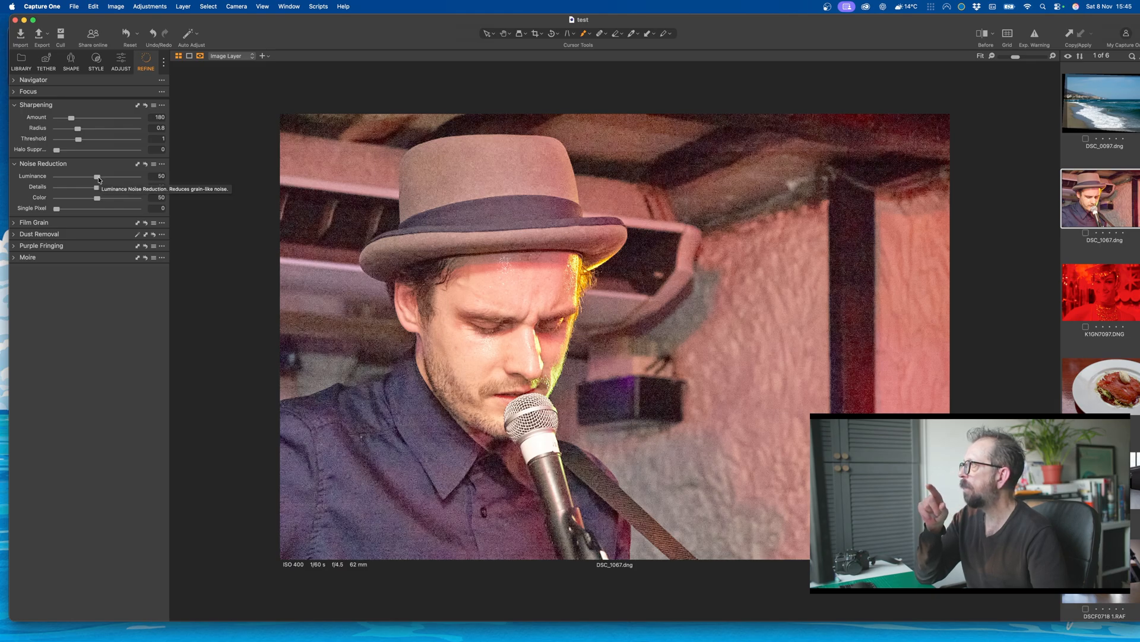
left_click_drag(98, 178, 48, 185)
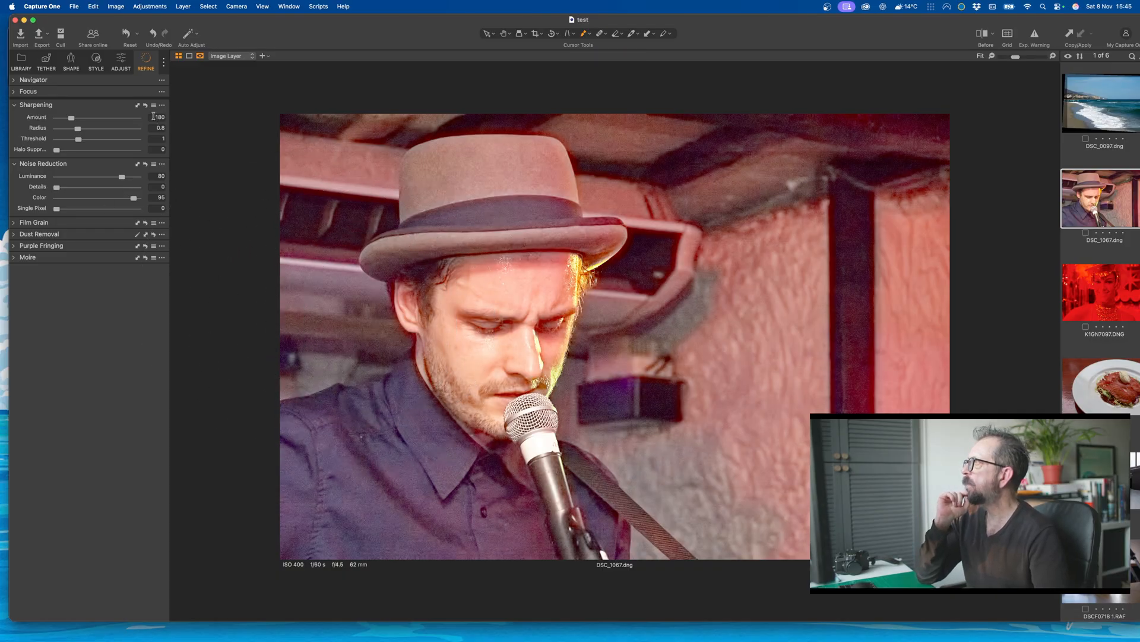
Step: Open the red-lit showgirl photo K1GN7097.DNG and bring up its white balance adjustments
left_click(45, 59)
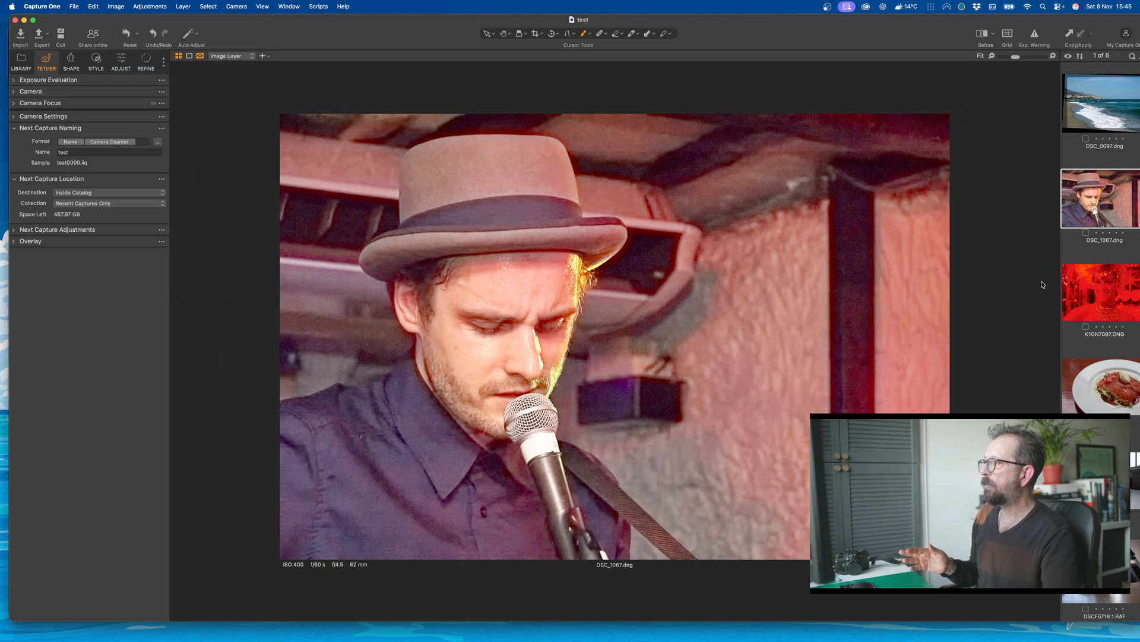
left_click(1103, 306)
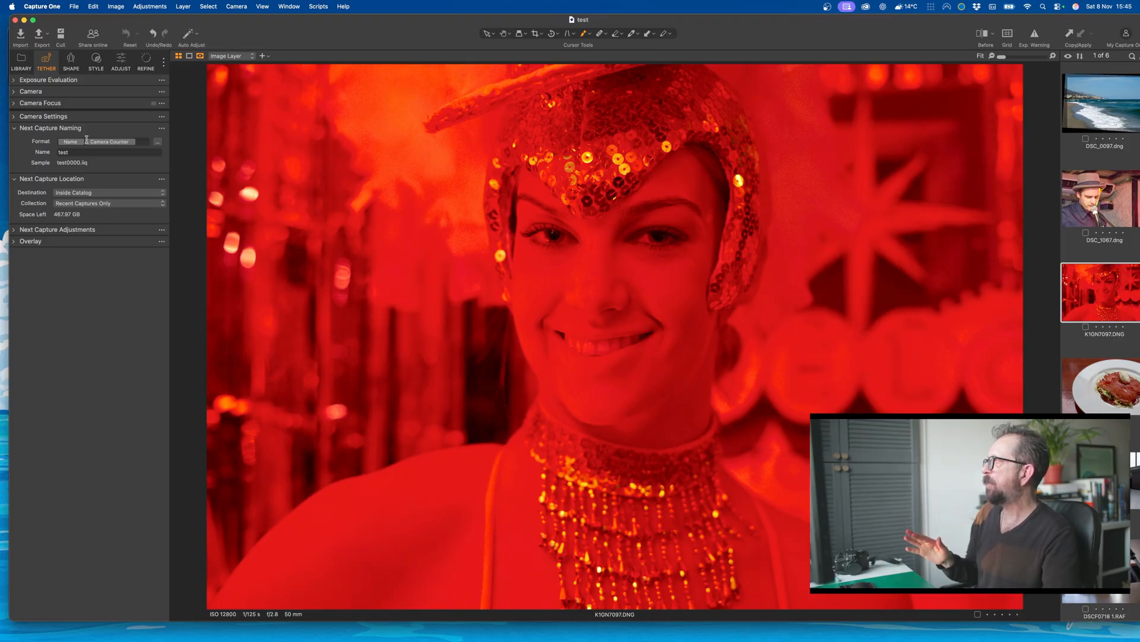
left_click(72, 59)
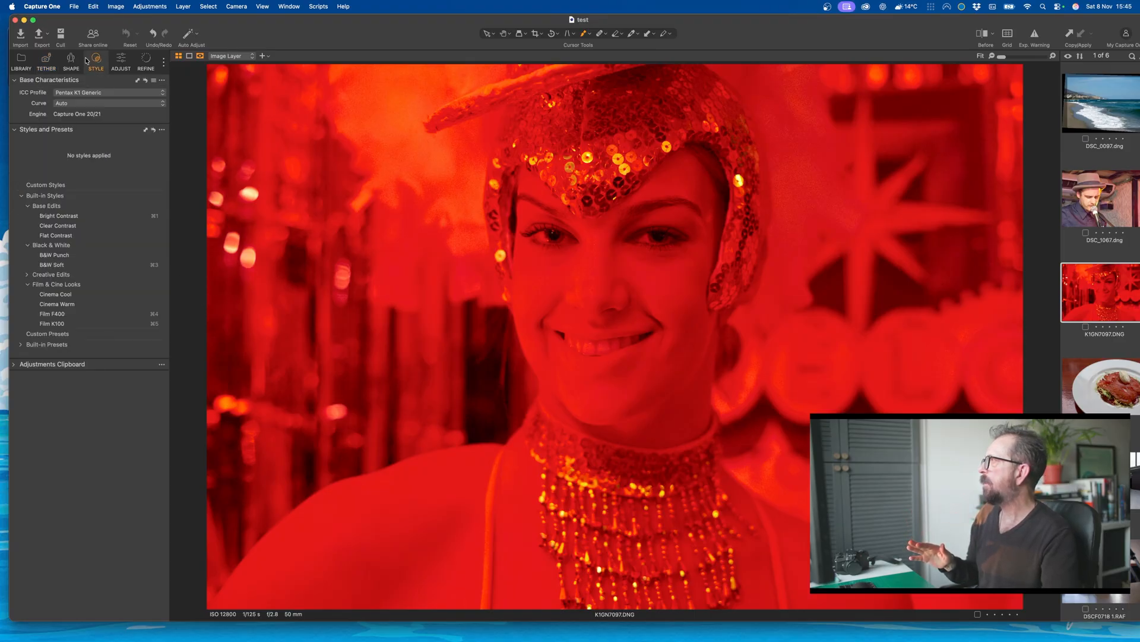
left_click(44, 60)
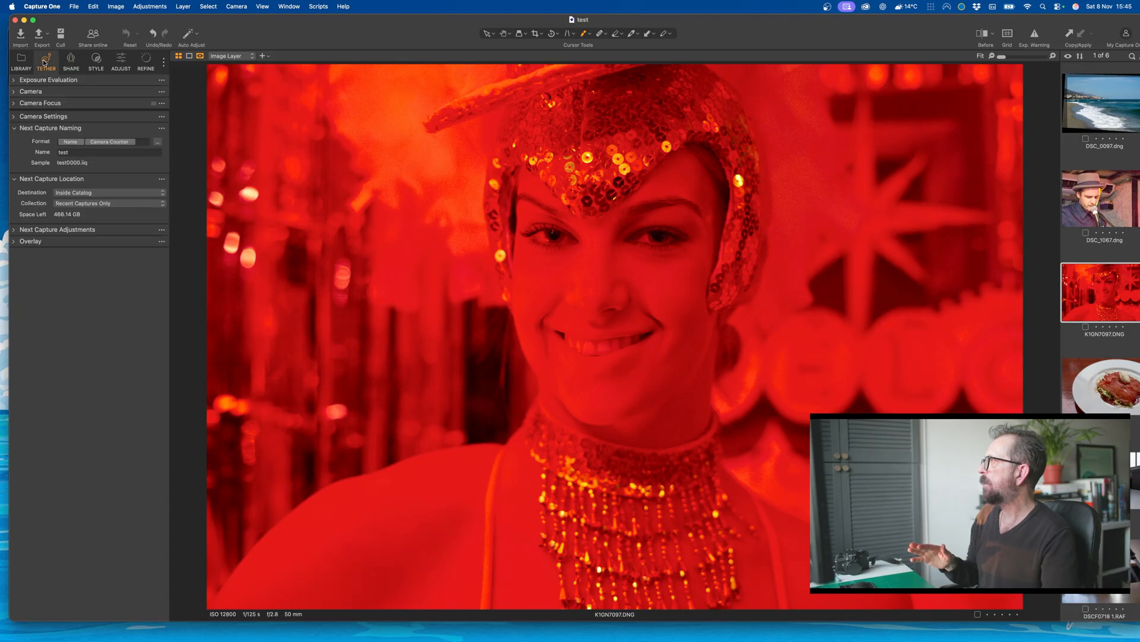
left_click(122, 60)
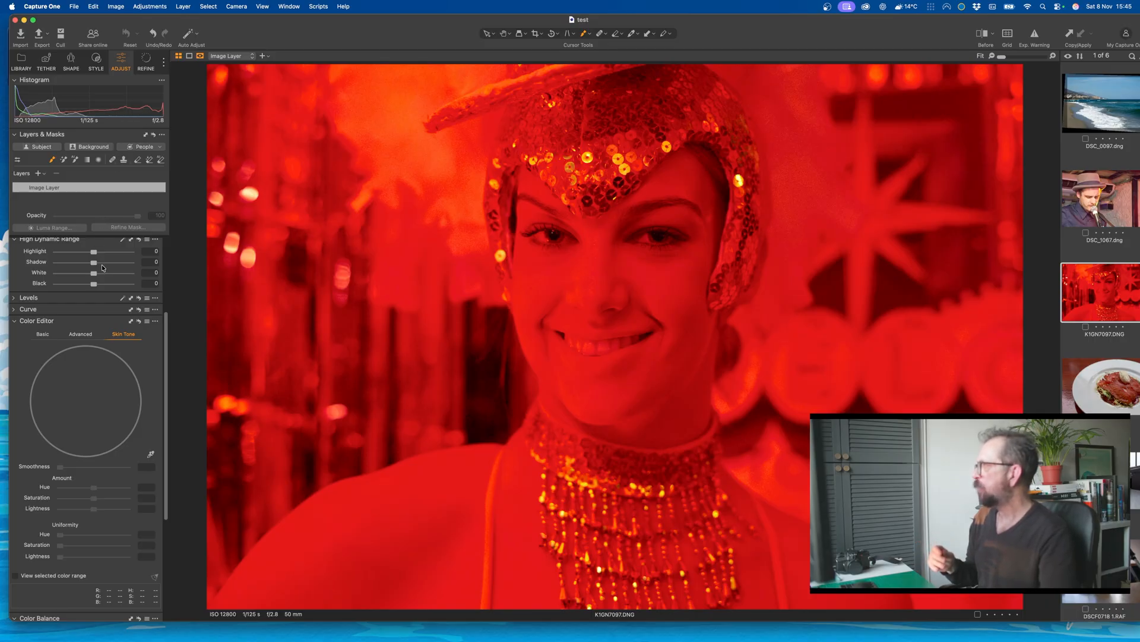
scroll(102, 265, "up", 5)
Step: Check the white balance modes, then give the showgirl photo a custom white balance of 800 Kelvin and tint -40
left_click(98, 281)
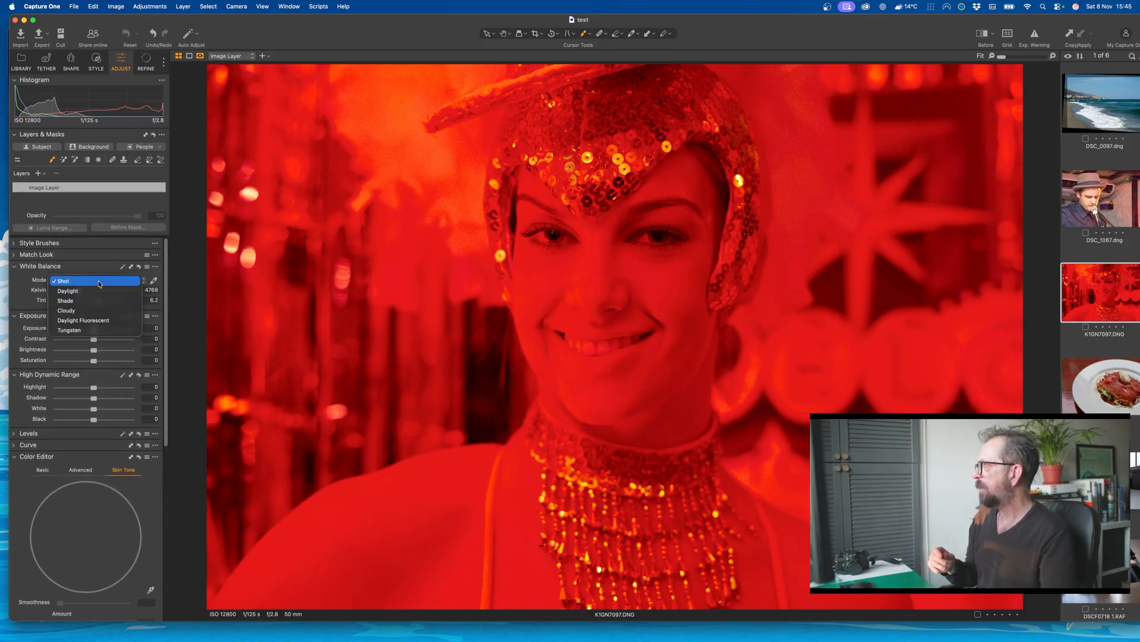
left_click(99, 282)
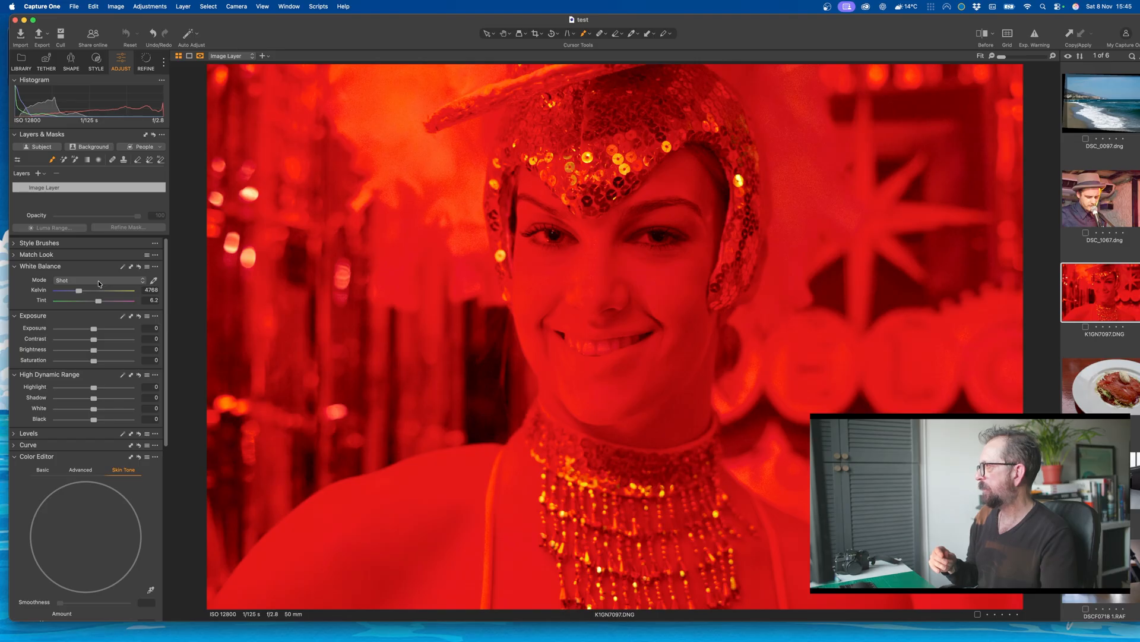
left_click(99, 281)
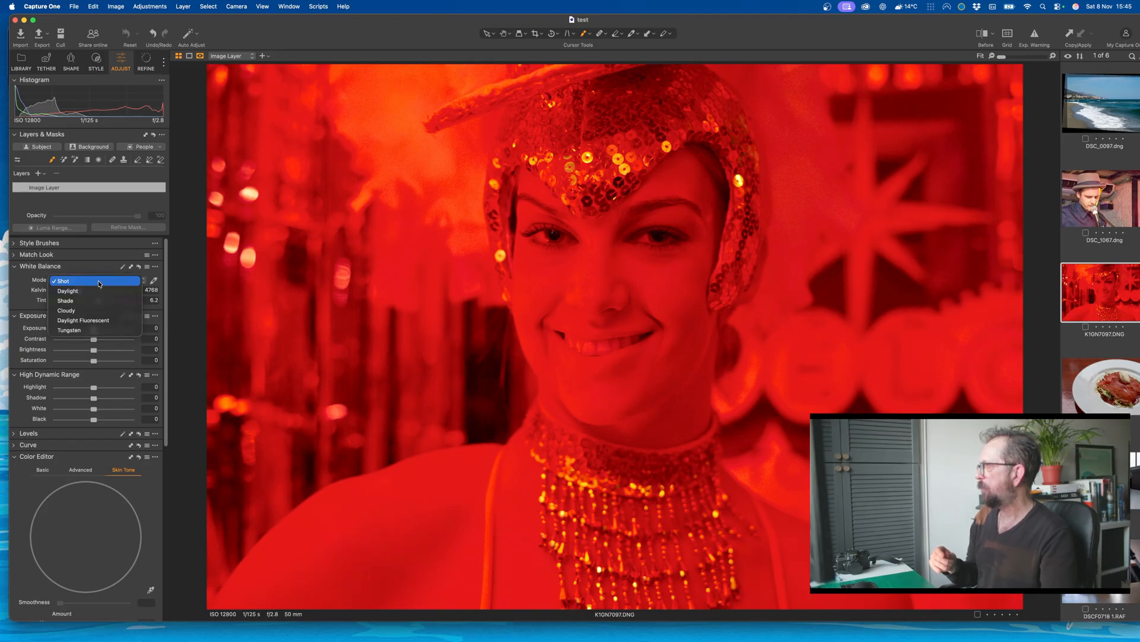
left_click(99, 283)
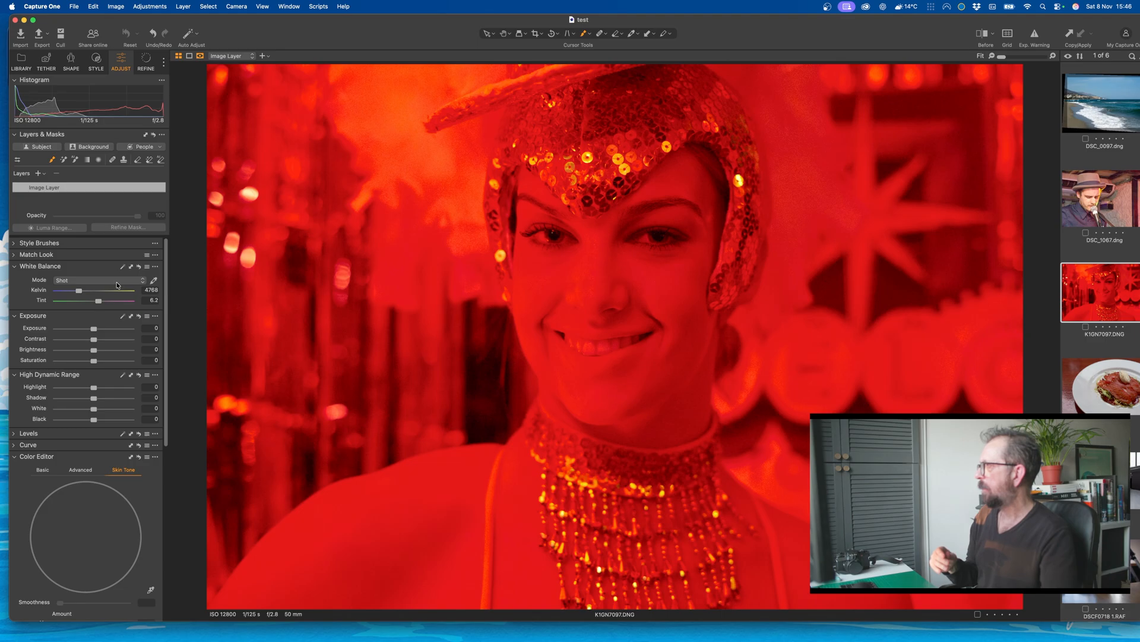
left_click(150, 290)
left_click_drag(83, 292, 13, 293)
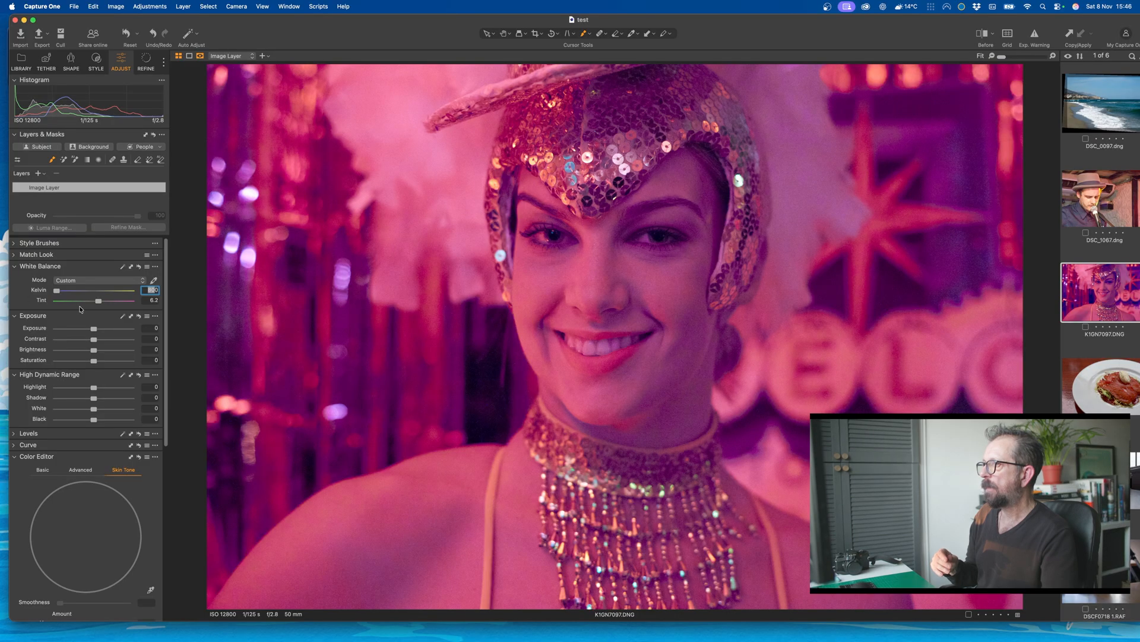
left_click_drag(99, 303, 65, 302)
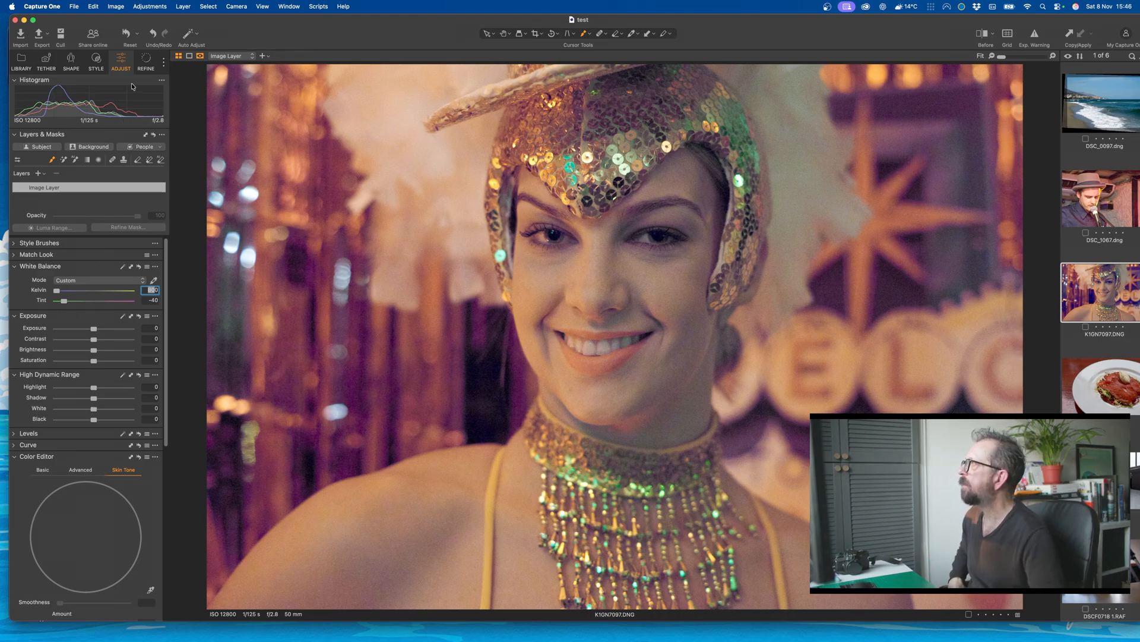
Step: Set the showgirl photo's noise reduction to luminance 70 and color 76
left_click(145, 64)
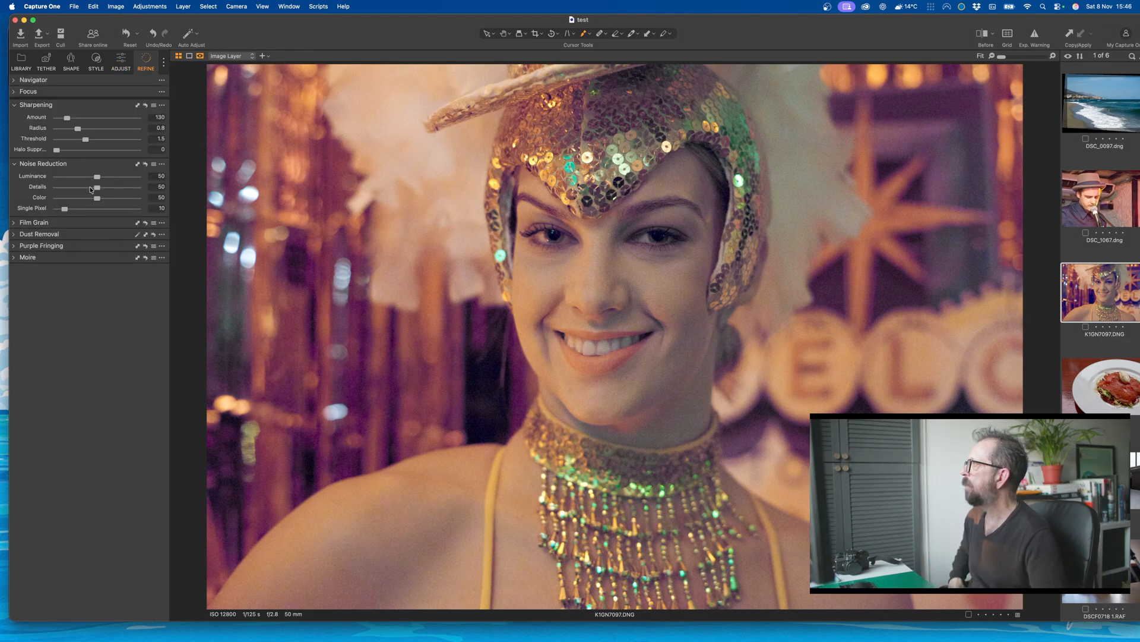
left_click_drag(97, 180, 119, 201)
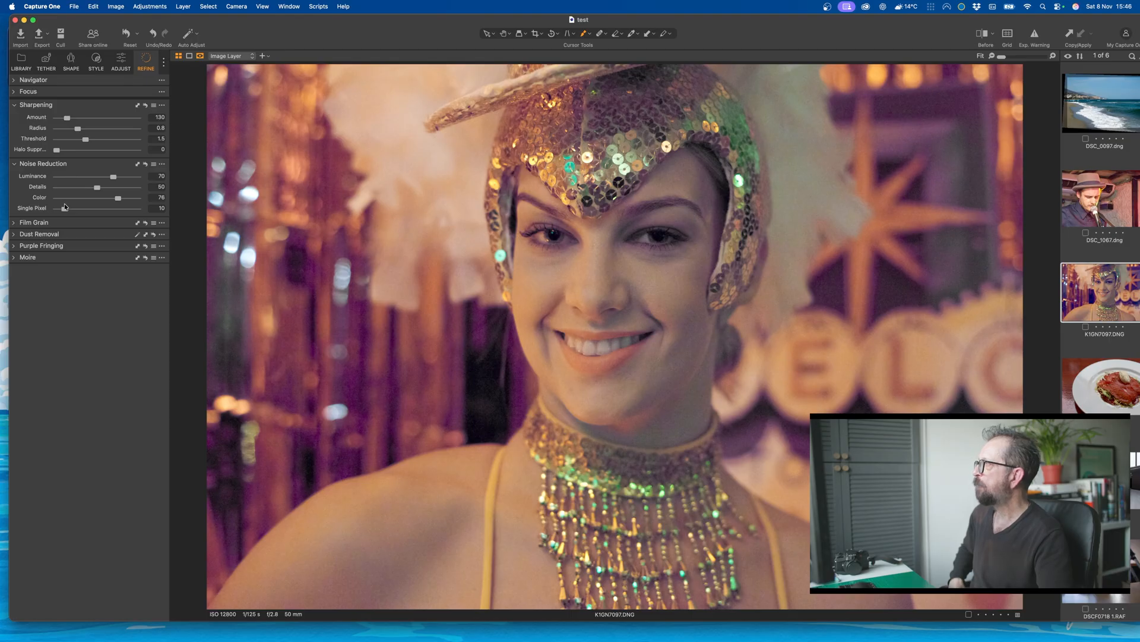
Step: Set the showgirl photo's base characteristics curve to Film Standard
left_click(44, 60)
left_click(71, 62)
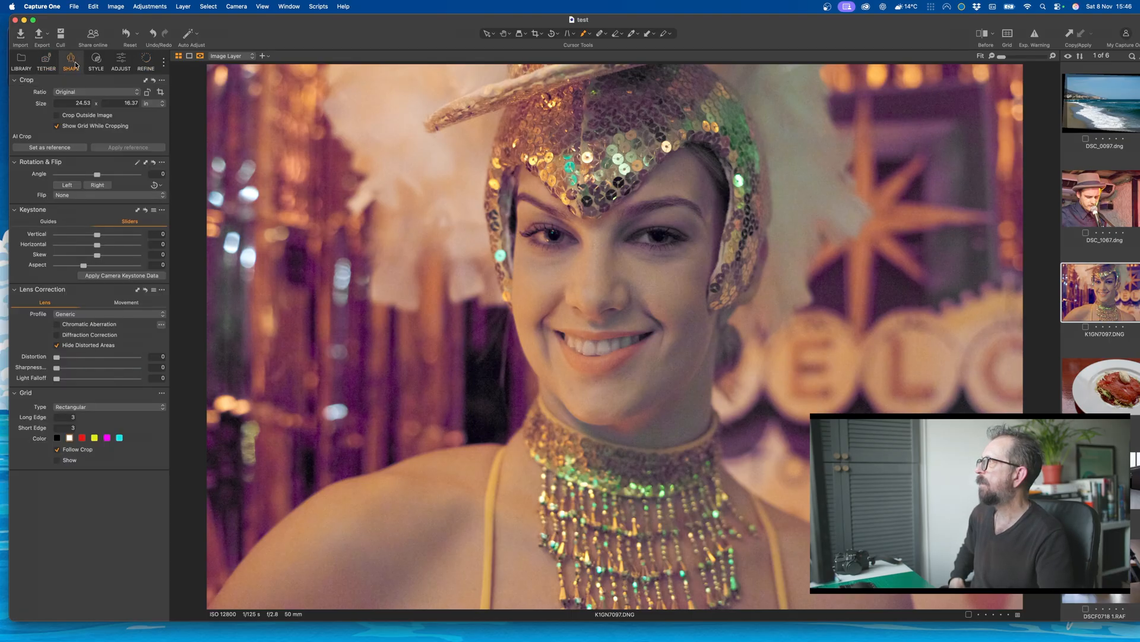
left_click(97, 61)
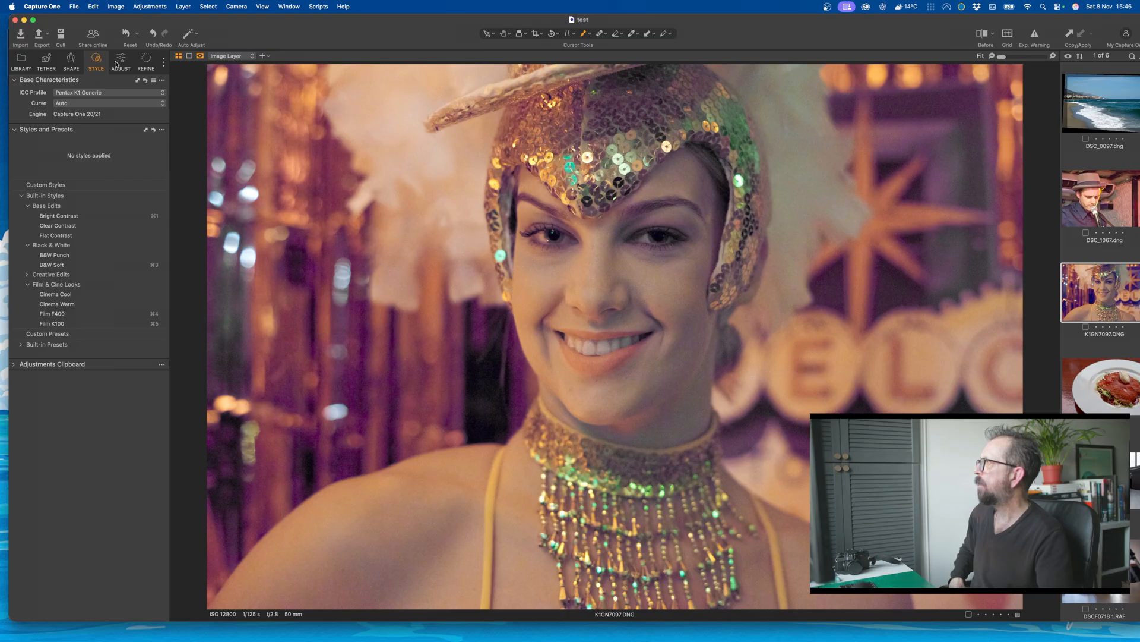
left_click(88, 104)
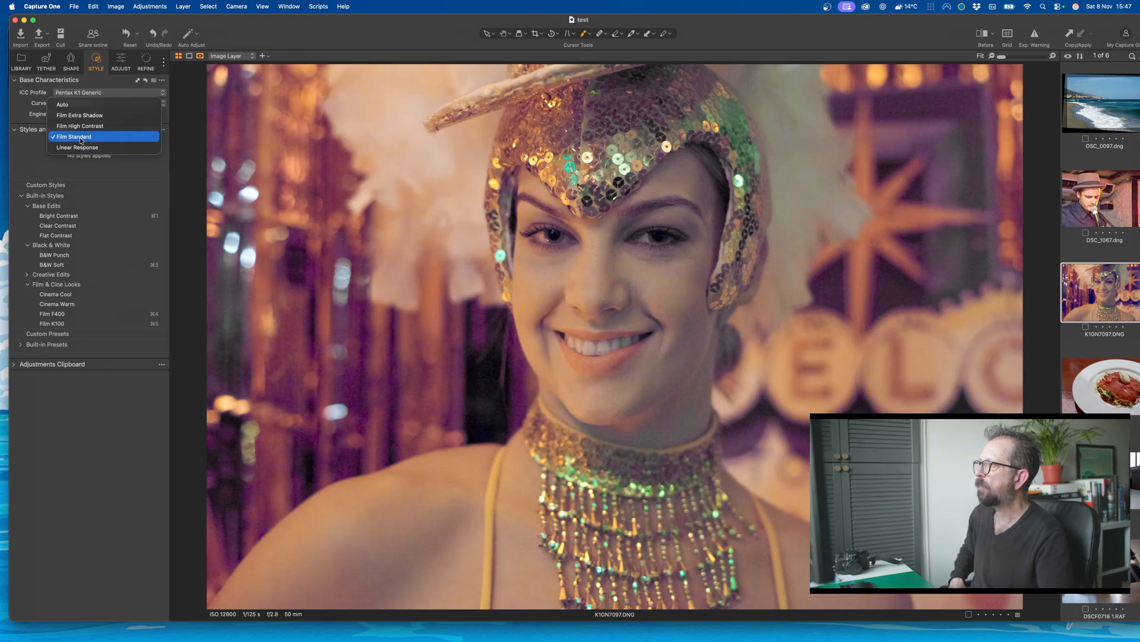
left_click(81, 138)
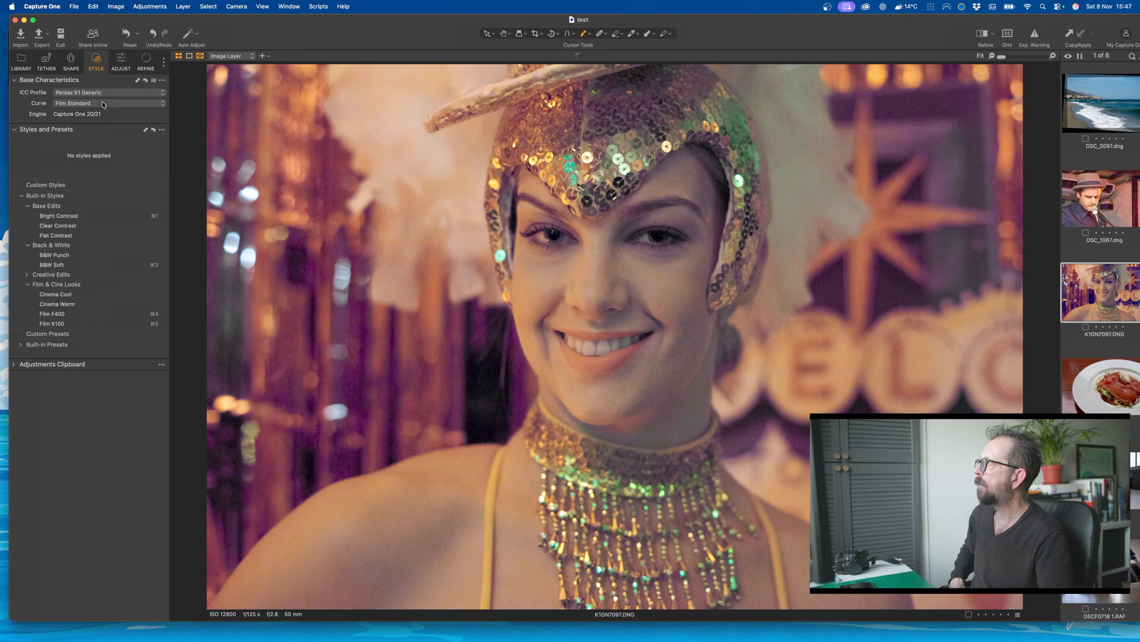
Step: Try neutralising the showgirl photo's white balance from the sign behind her, undo it, and set the tint to -37.2
left_click(122, 59)
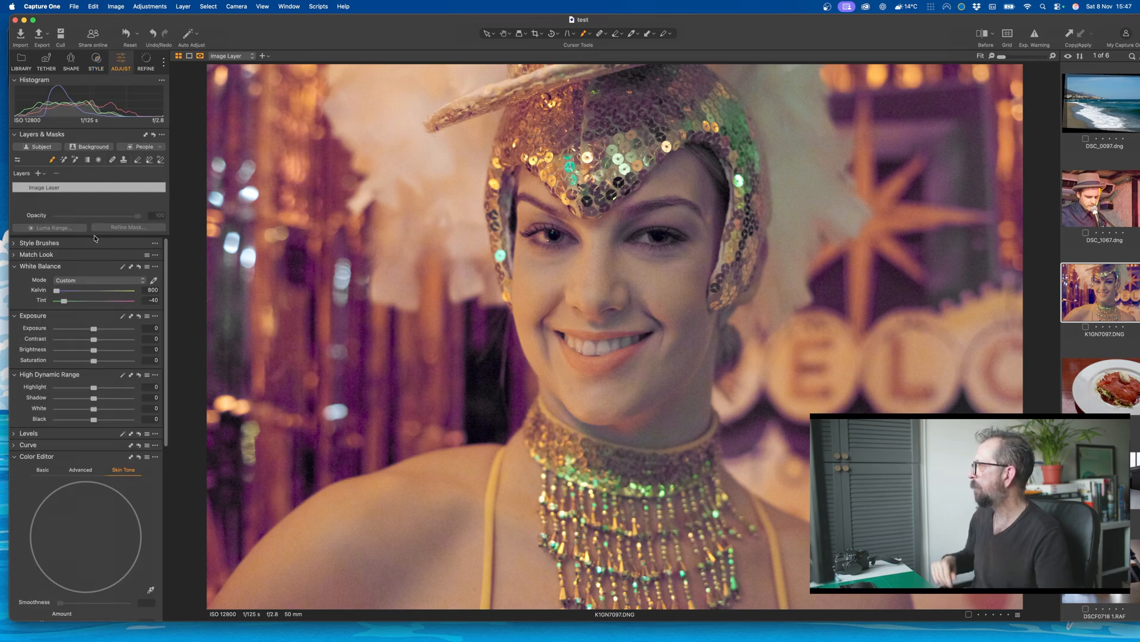
scroll(86, 489, "down", 10)
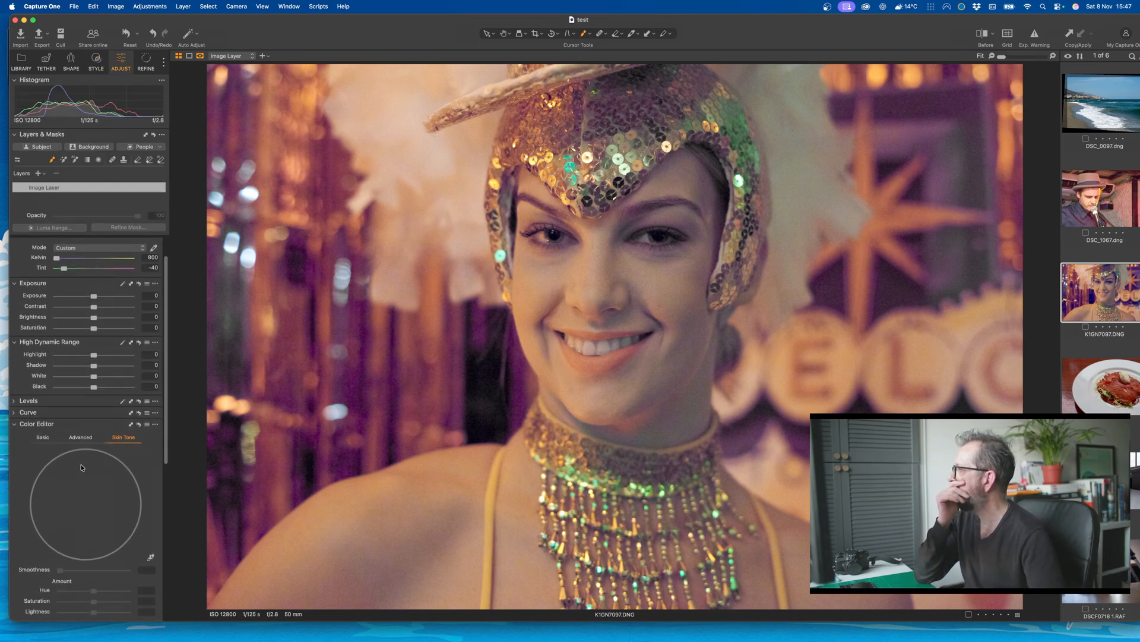
scroll(81, 468, "up", 10)
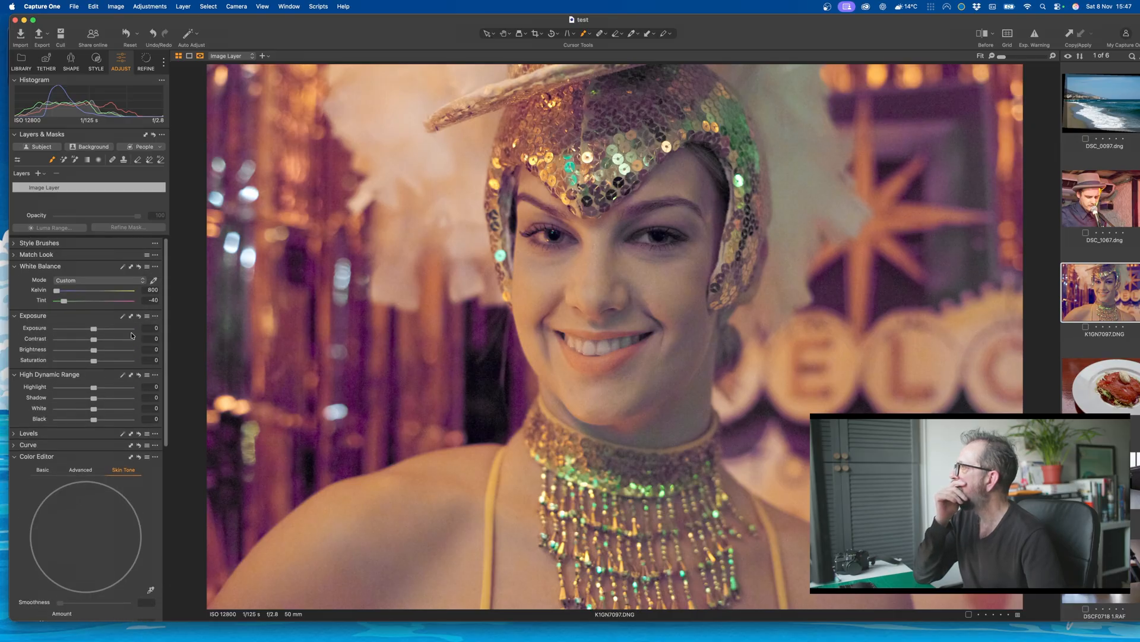
left_click(153, 281)
left_click(951, 354)
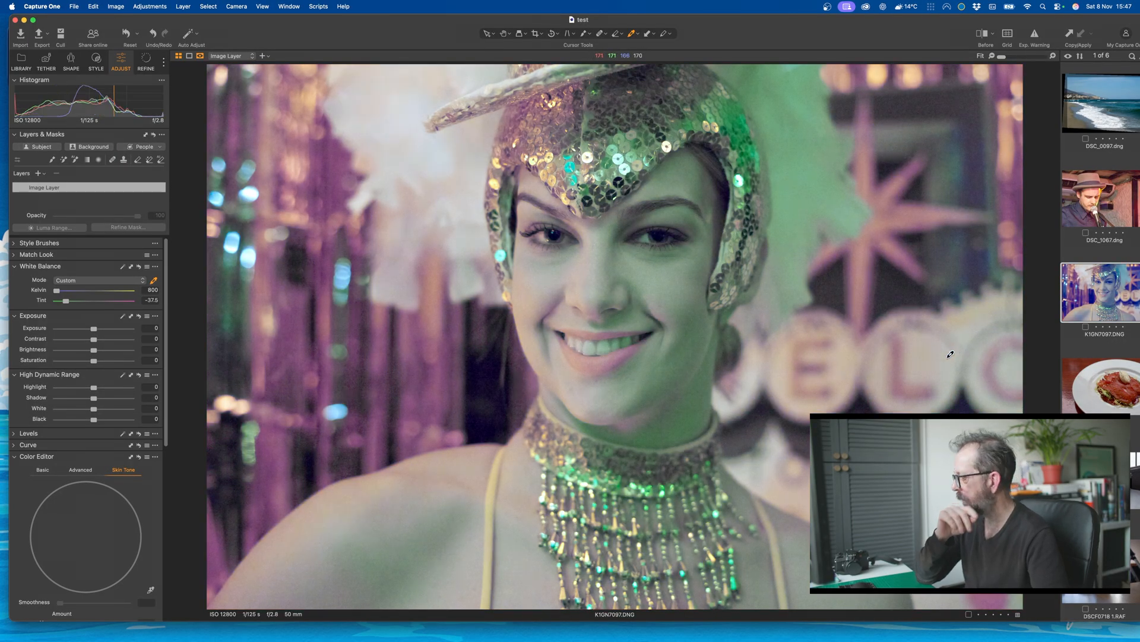
key("super+z")
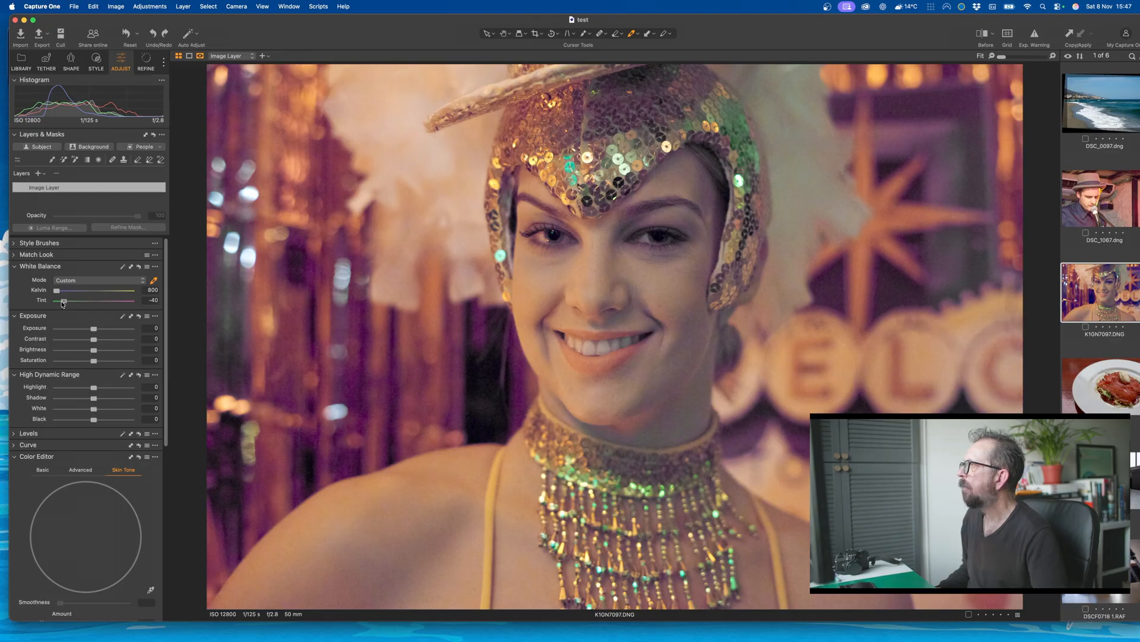
left_click_drag(63, 304, 65, 304)
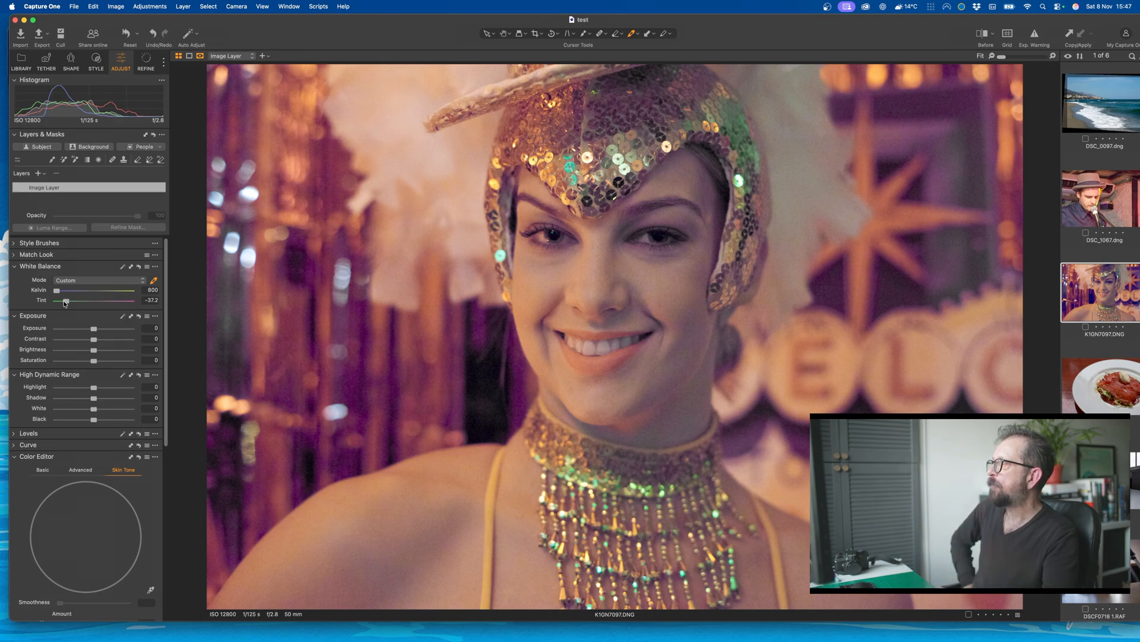
Step: Mask the showgirl's skin on a new layer with exposure -0.06 and the midtone color balance shifted toward magenta-red
left_click(135, 147)
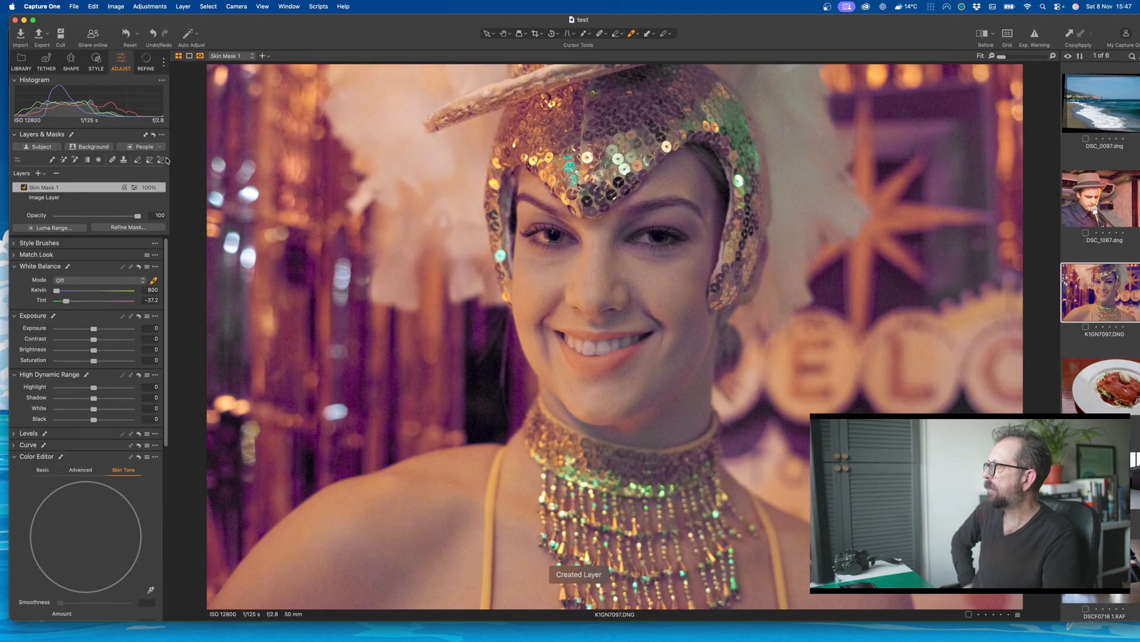
left_click_drag(95, 333, 95, 329)
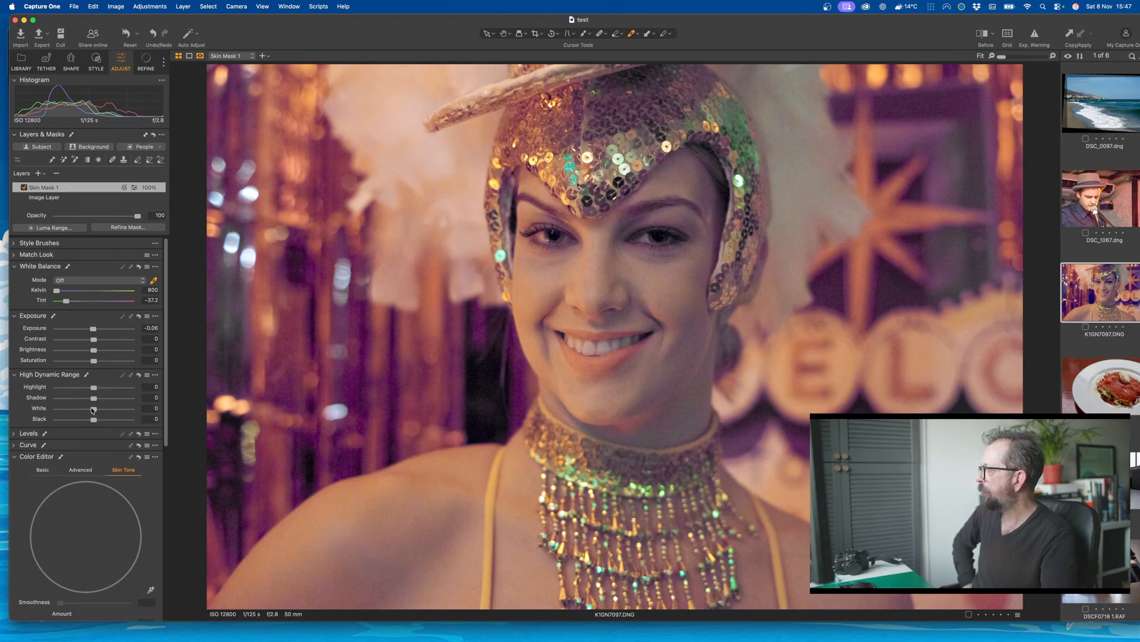
scroll(91, 430, "down", 5)
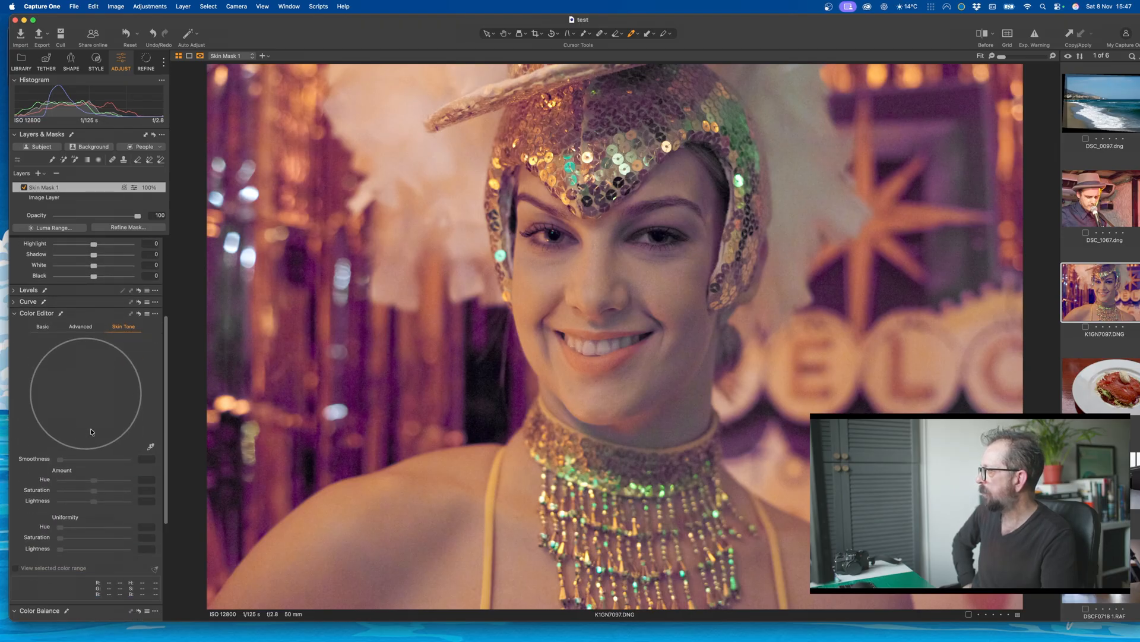
scroll(90, 431, "down", 6)
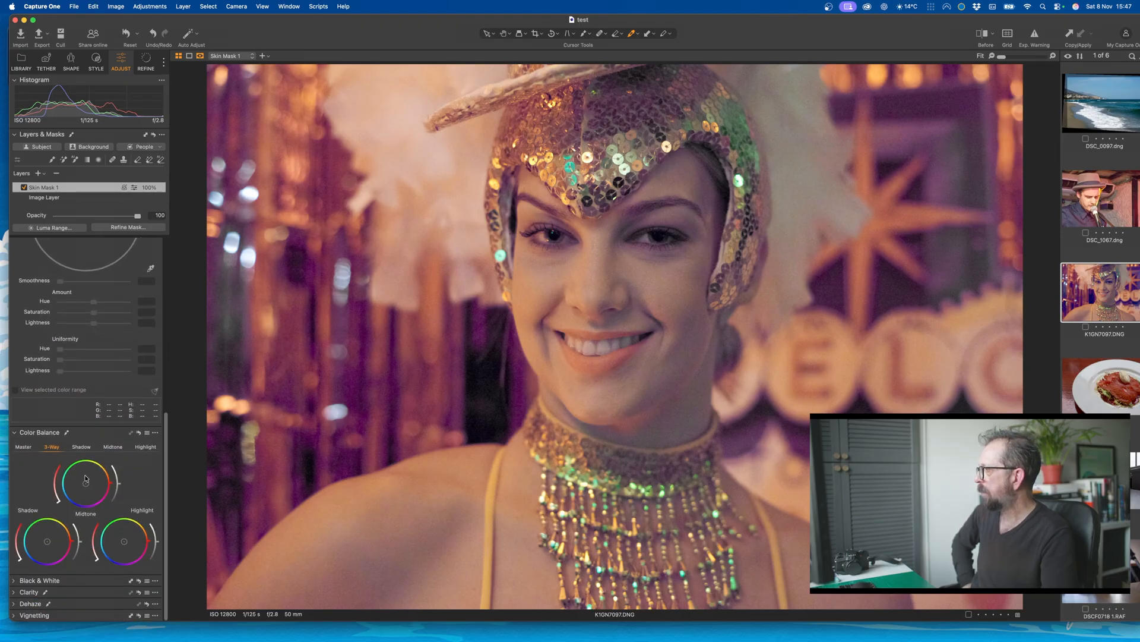
left_click_drag(86, 483, 92, 488)
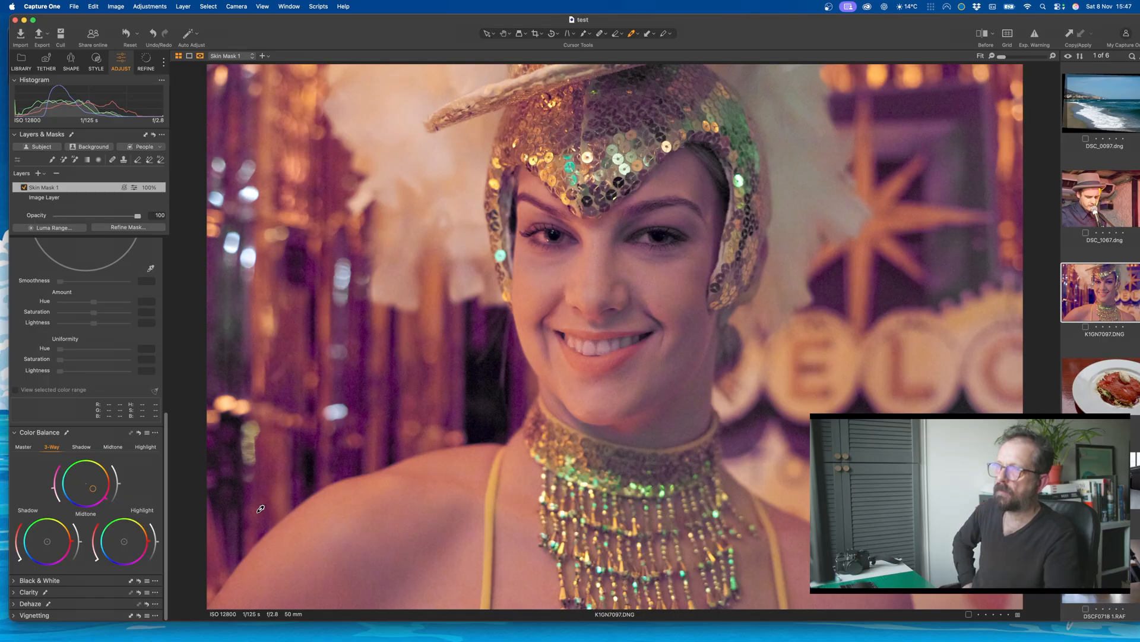
Step: Open the plated salmon photo K1GN9387.DNG and apply Auto Adjust to it
left_click(1114, 393)
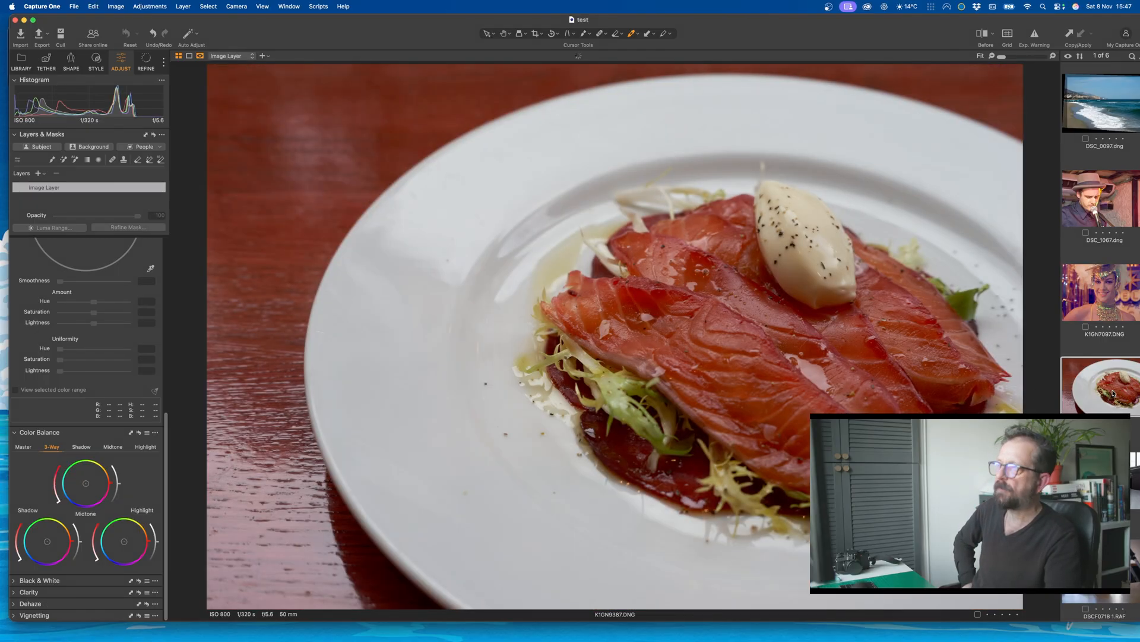
left_click(823, 355)
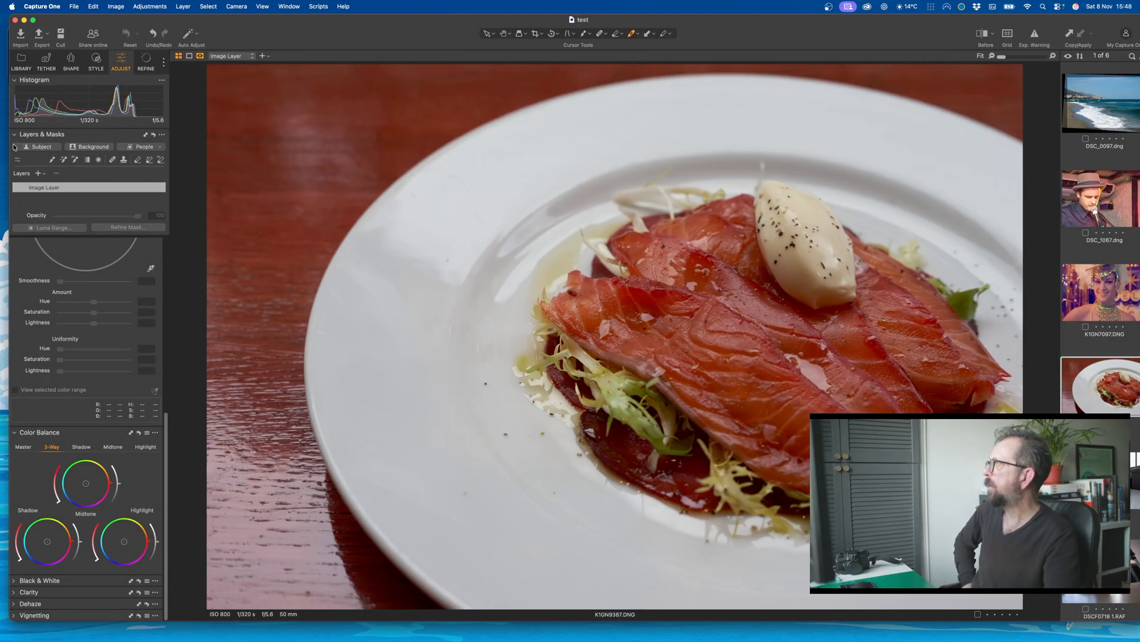
left_click(160, 8)
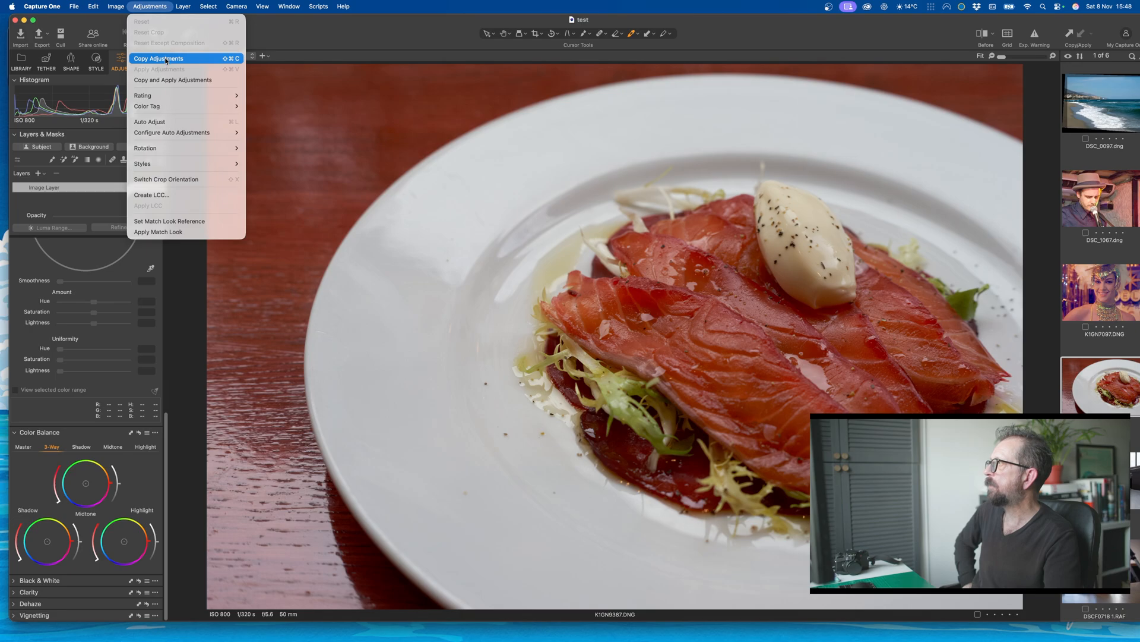
left_click(166, 121)
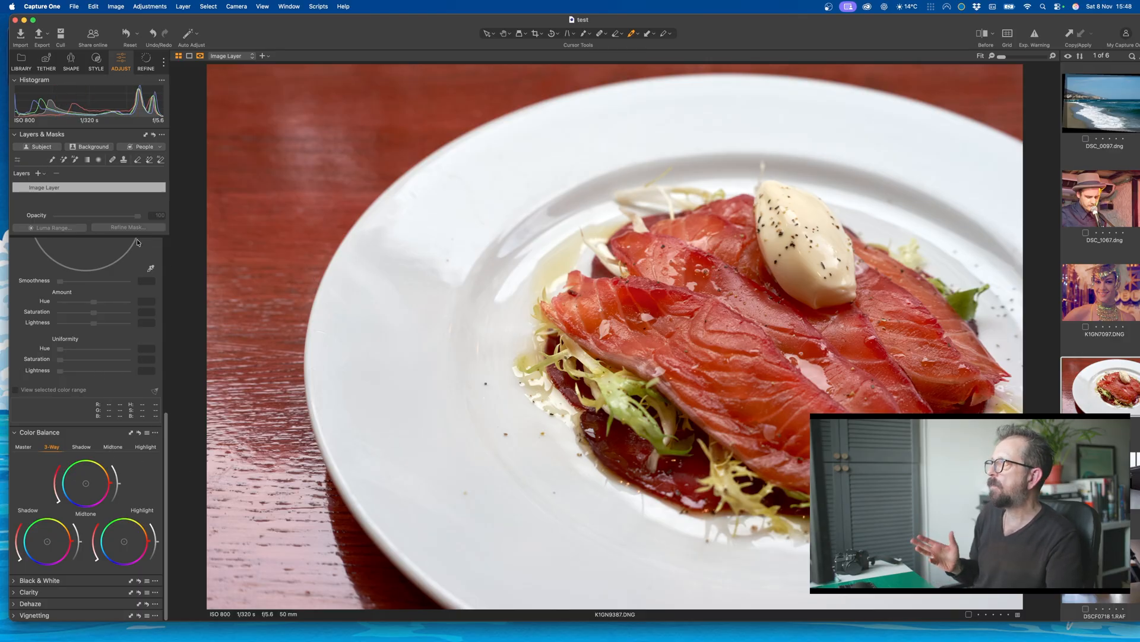
Step: Open the photo of the two film cameras, K2GN1211 1.DNG, and apply Auto Adjust to it
left_click(1133, 483)
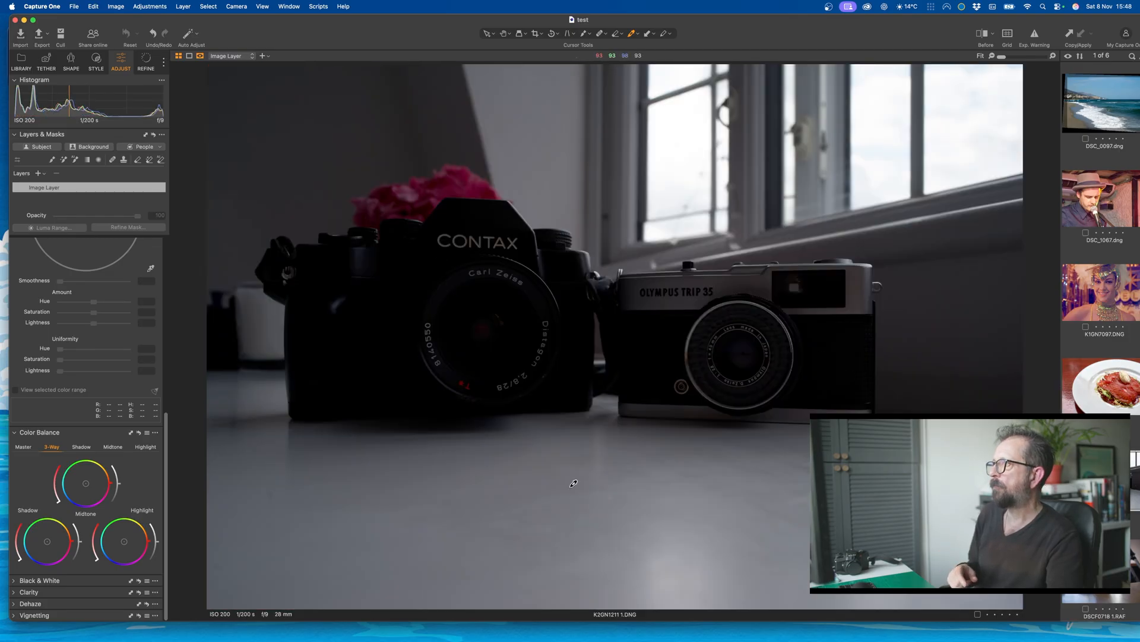
left_click(155, 6)
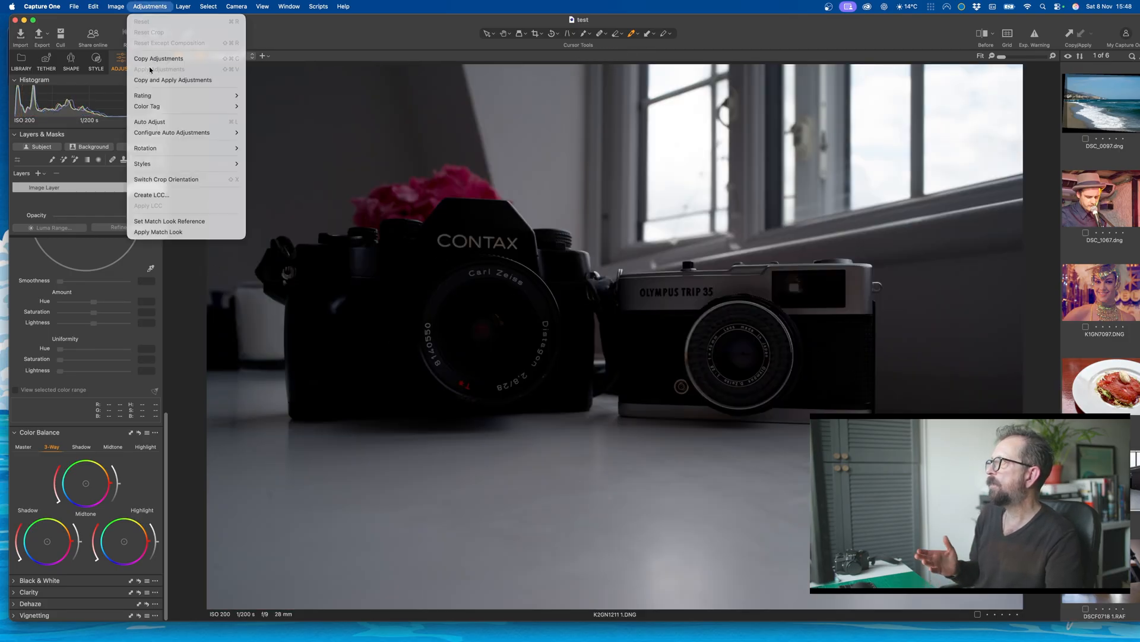
left_click(150, 122)
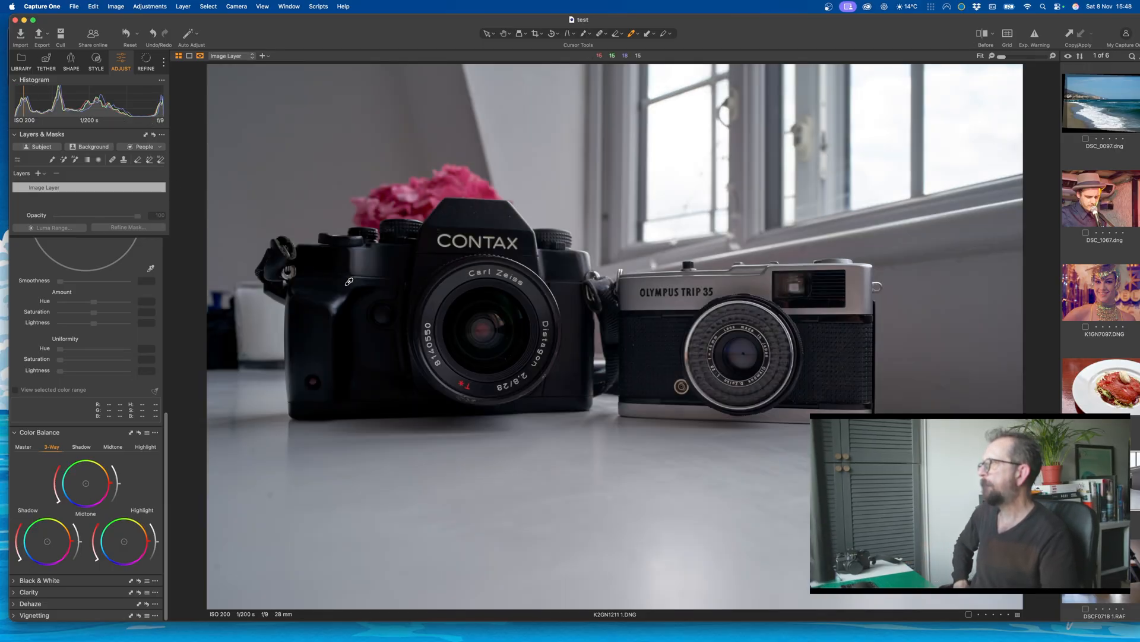
scroll(350, 282, "up", 1)
scroll(349, 282, "down", 1)
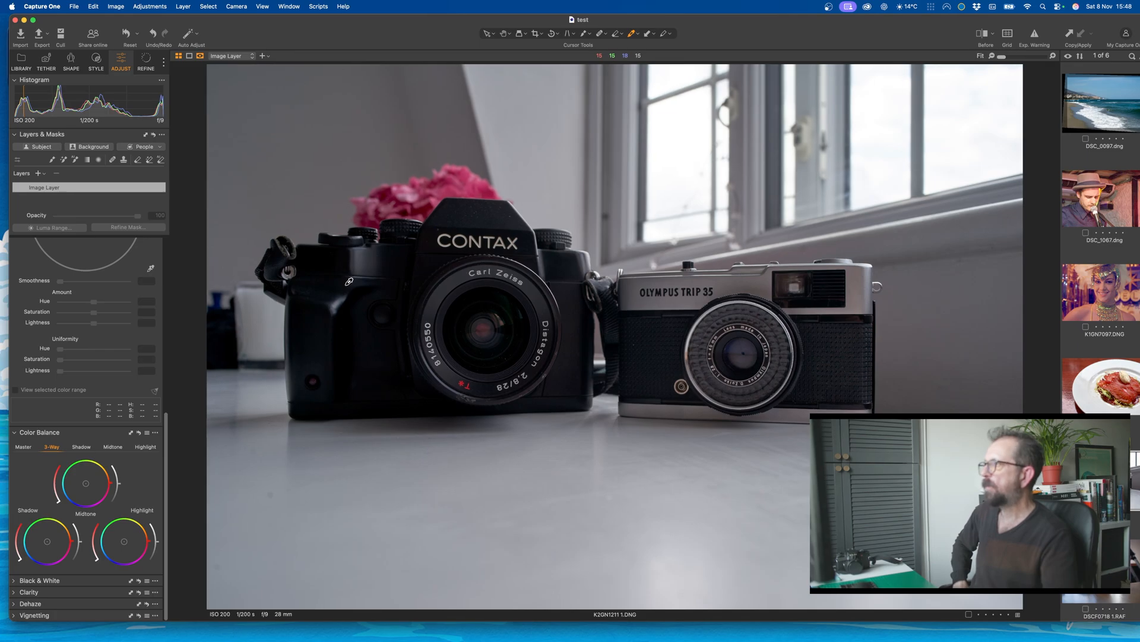
Step: Add a subject mask layer to the film cameras photo and clear the layer's mask
left_click(39, 174)
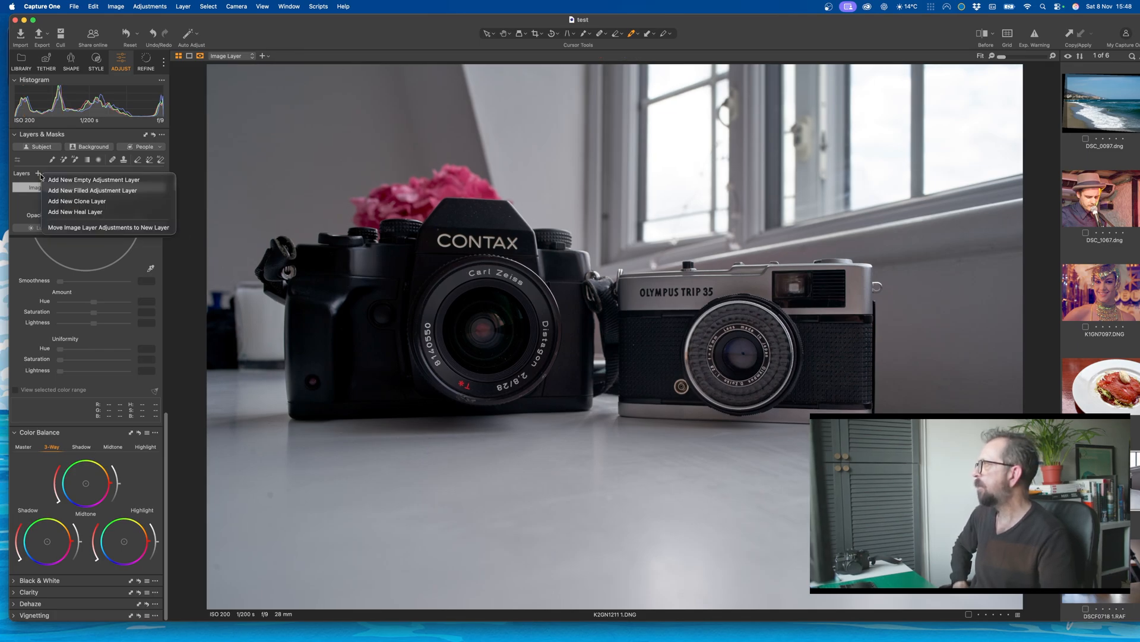
left_click(37, 173)
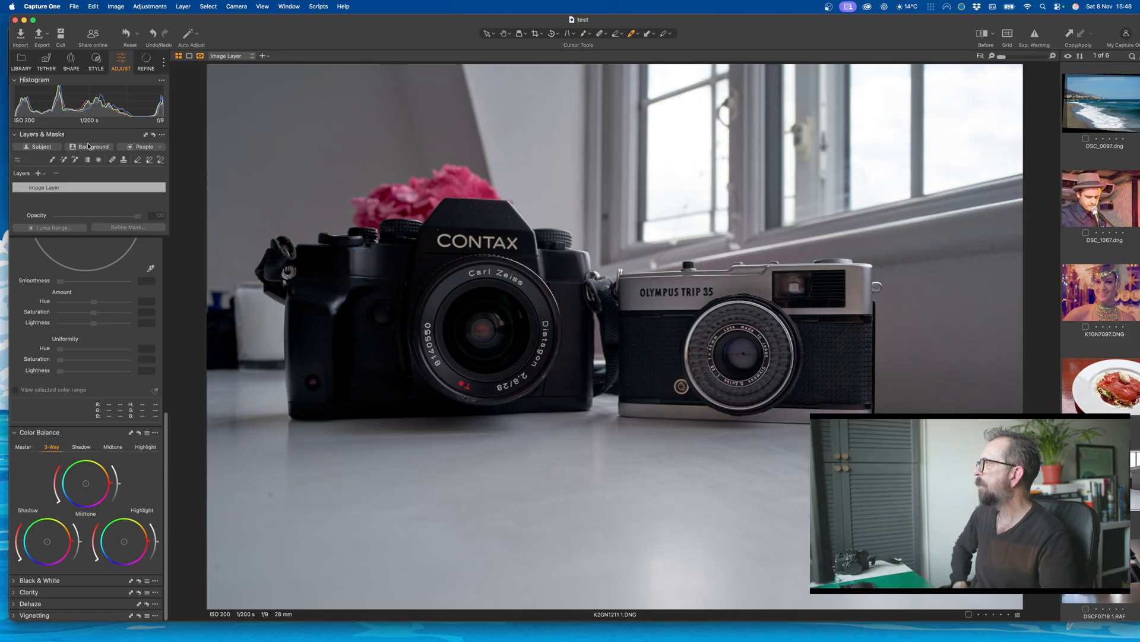
left_click(48, 147)
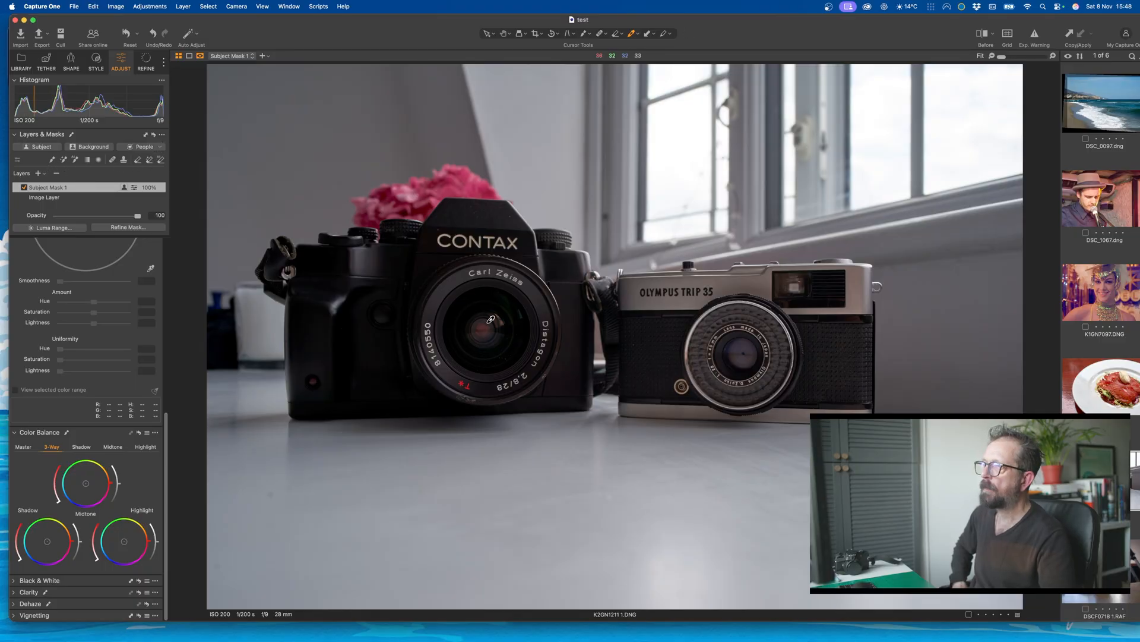
left_click(52, 160)
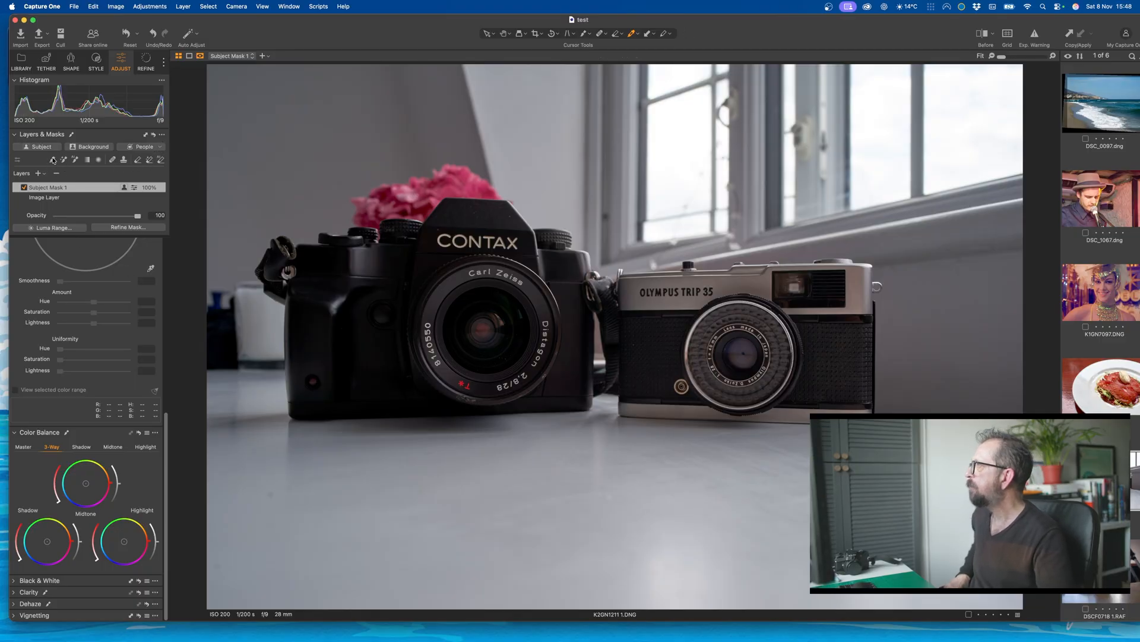
right_click(54, 189)
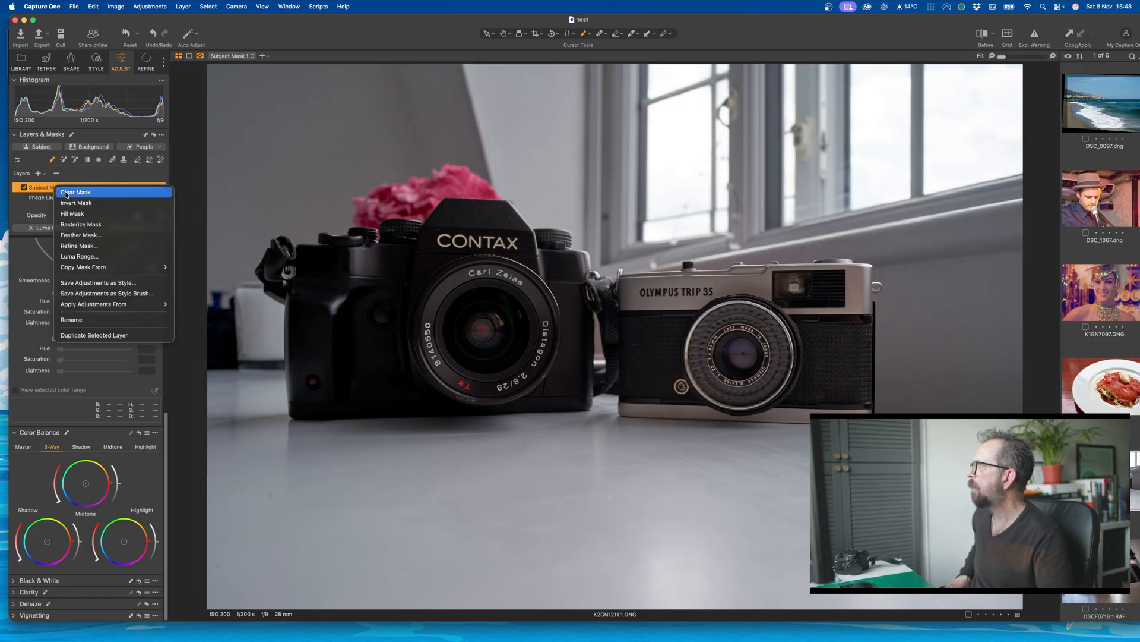
left_click(67, 192)
Step: Brush a new mask over both film cameras on the Subject Mask 1 layer
left_click(58, 197)
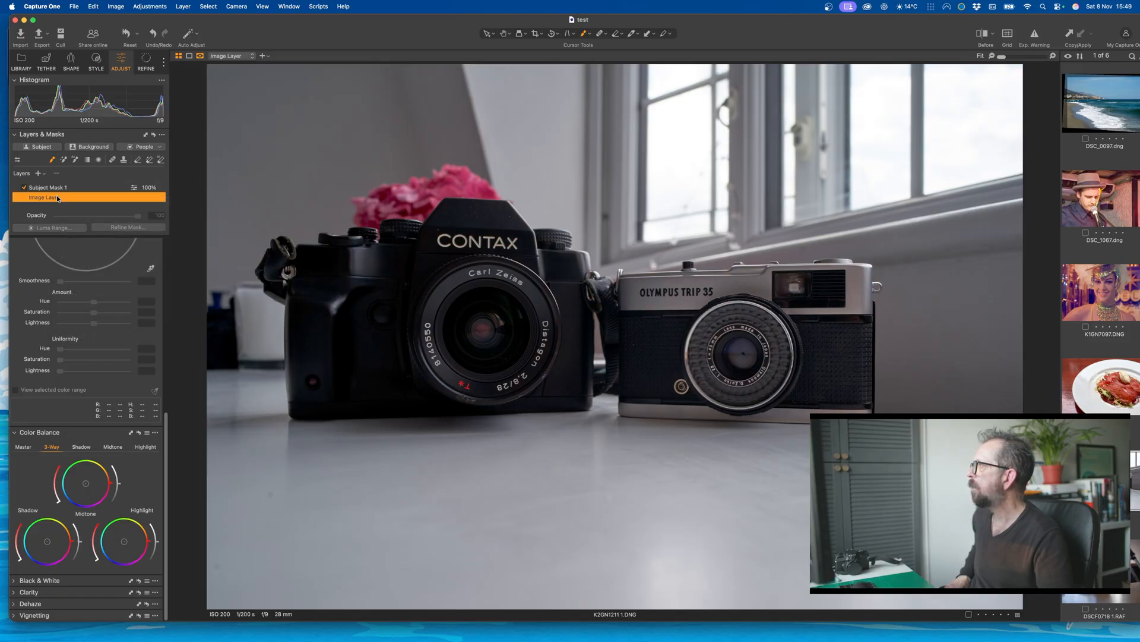
left_click(57, 189)
left_click(55, 198)
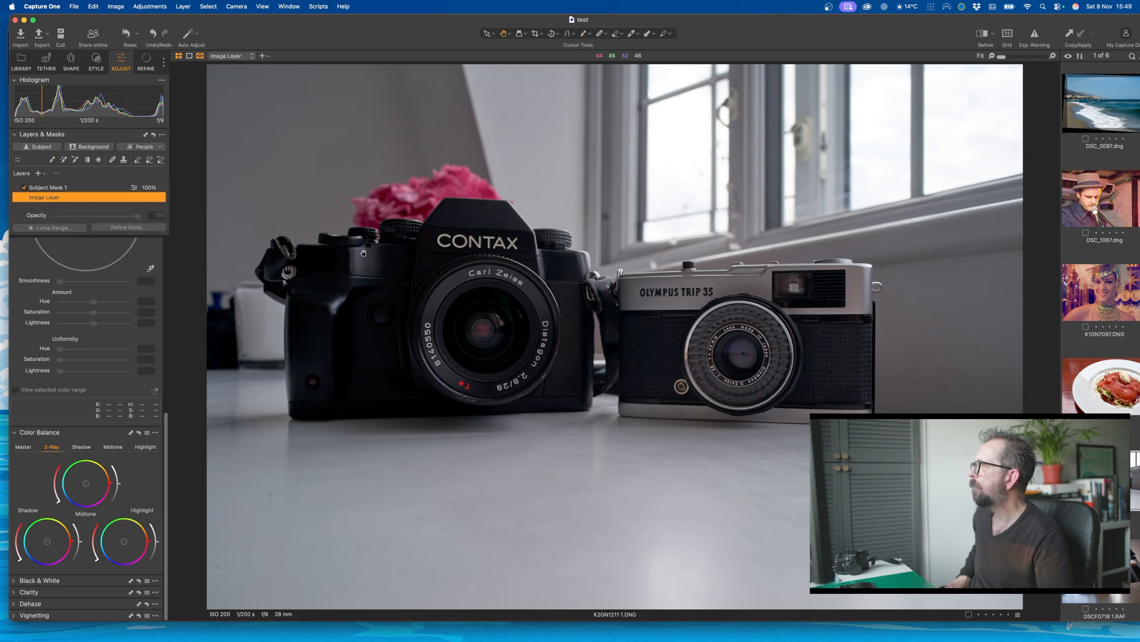
mouse_move(483, 331)
left_mouse_down()
mouse_move(387, 339)
mouse_move(547, 360)
mouse_move(357, 369)
mouse_move(549, 344)
mouse_move(751, 360)
mouse_move(854, 313)
mouse_move(522, 280)
mouse_move(381, 204)
mouse_move(298, 354)
mouse_move(347, 384)
mouse_move(814, 364)
mouse_move(867, 383)
mouse_move(840, 356)
left_mouse_up()
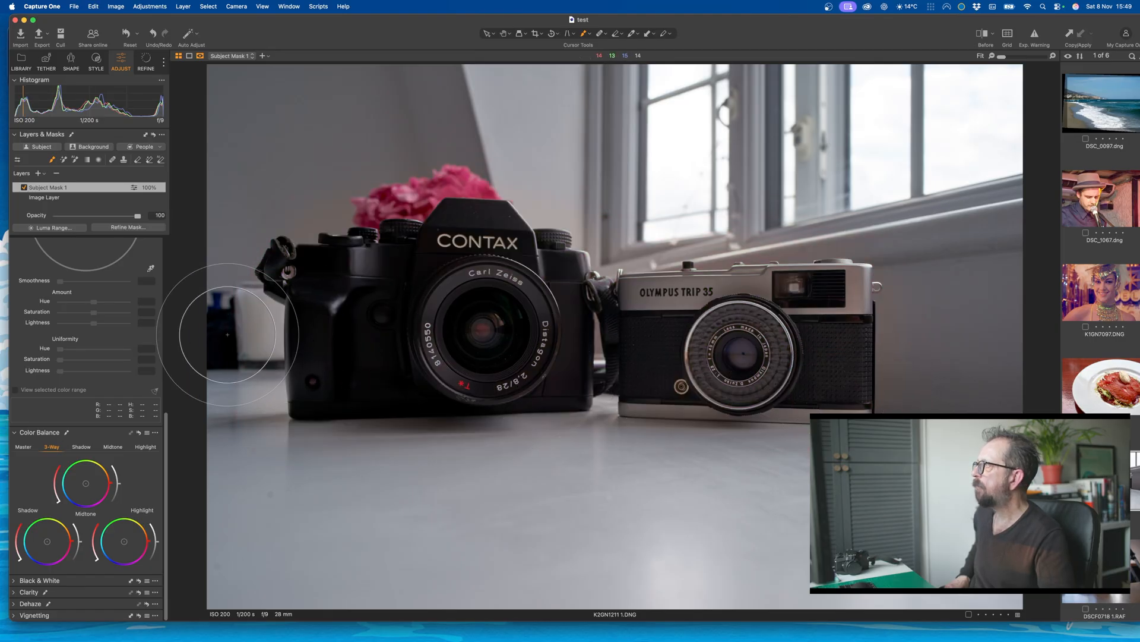
Step: Set the exposure to 0.51 on the Subject Mask 1 layer and to 1.95 on the film cameras photo's image layer
scroll(104, 373, "up", 3)
scroll(105, 375, "up", 5)
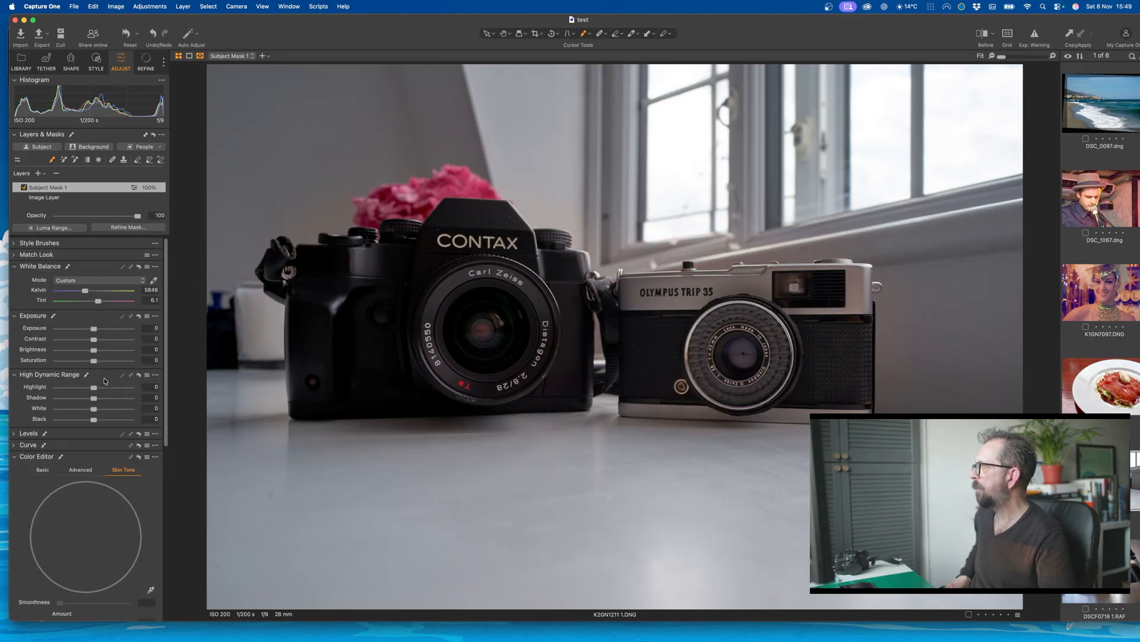
left_click_drag(97, 331, 101, 331)
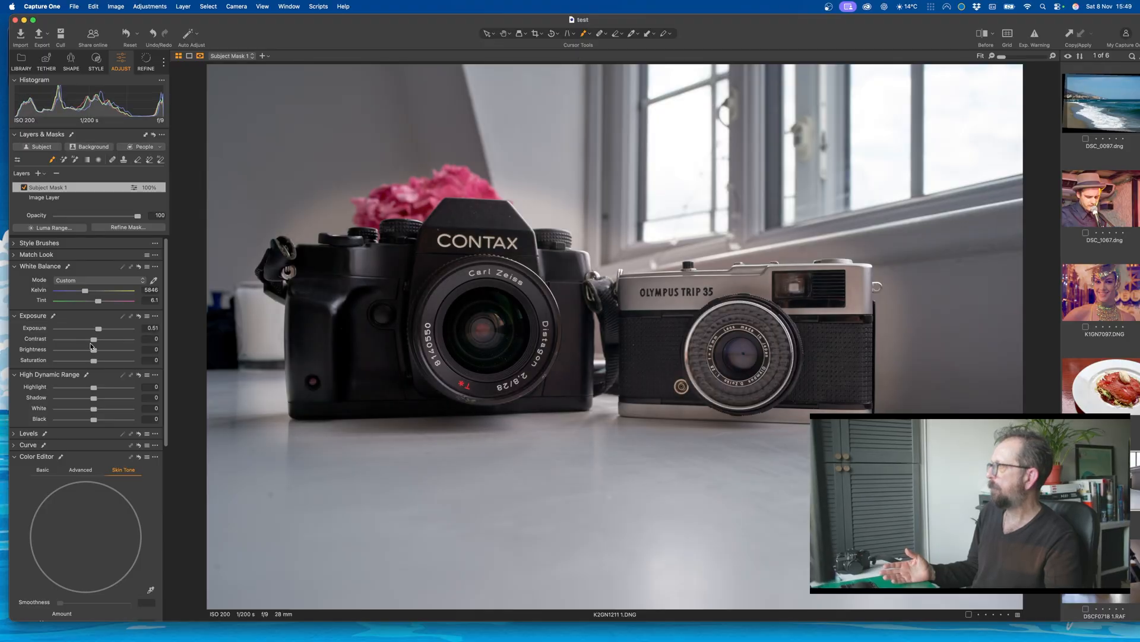
left_click(51, 202)
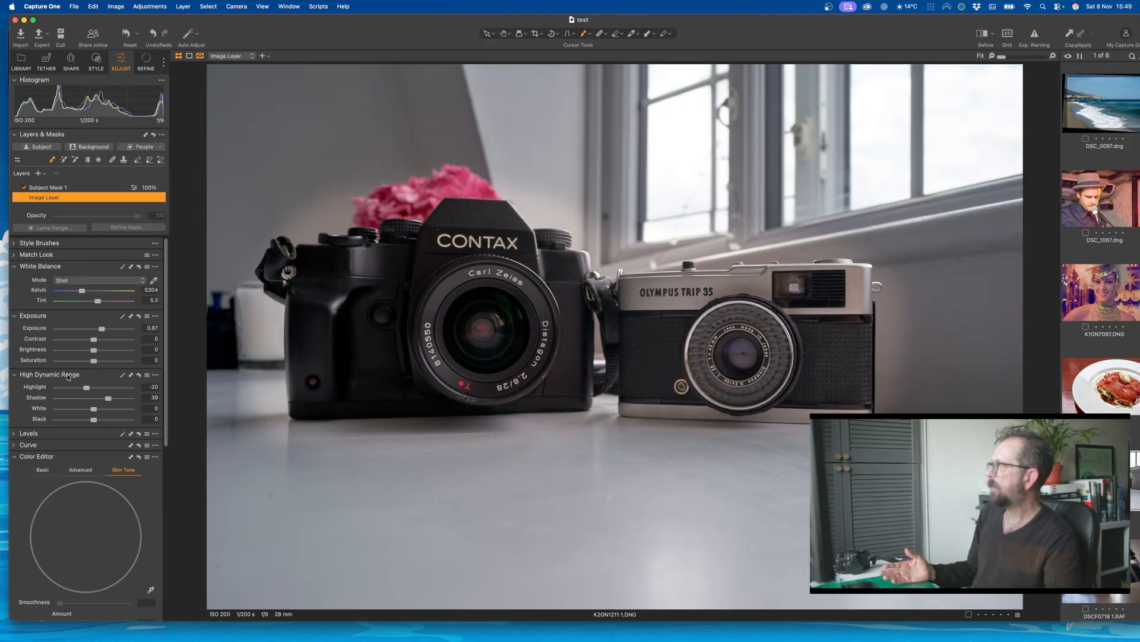
left_click_drag(102, 330, 112, 333)
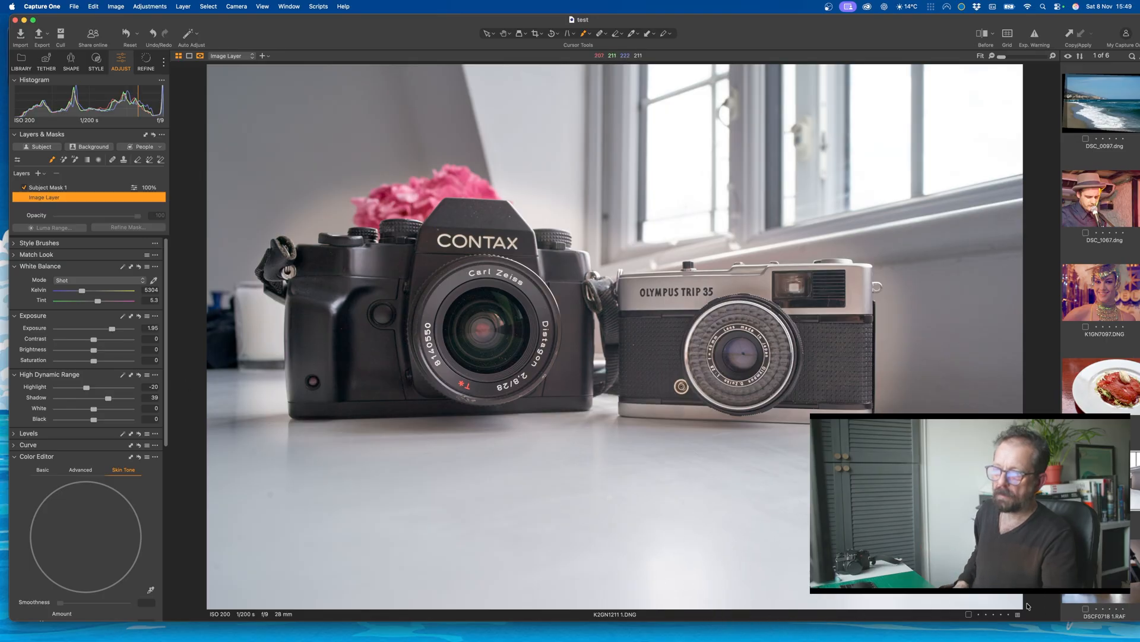
Step: Open the cat photo DSCF0718 1.RAF and apply Auto Adjust to it
left_click(1101, 572)
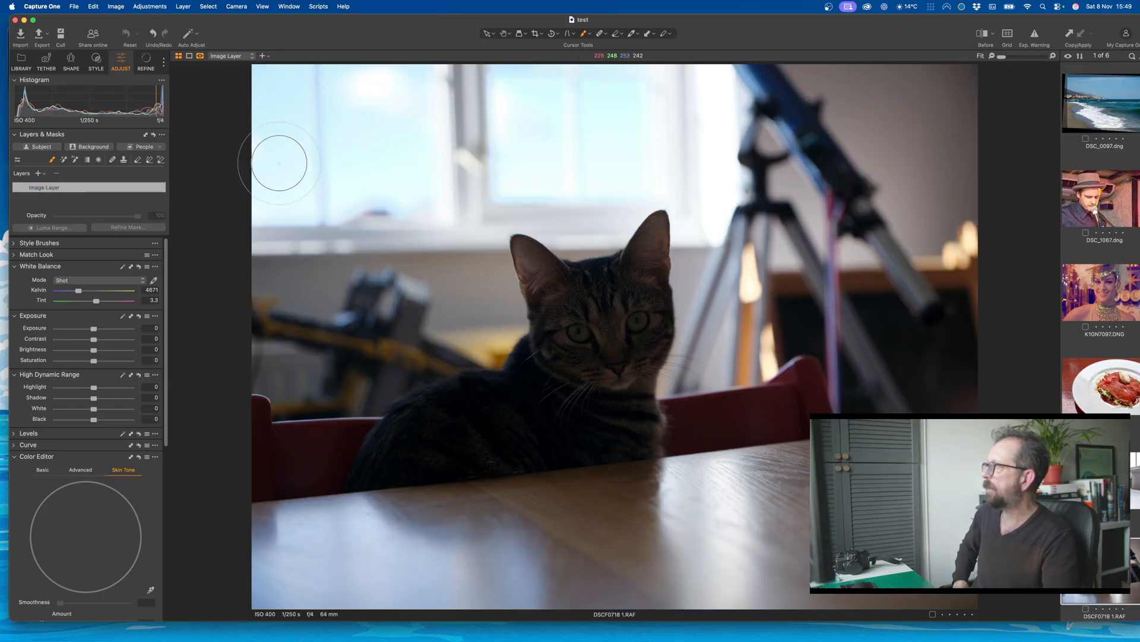
left_click(170, 3)
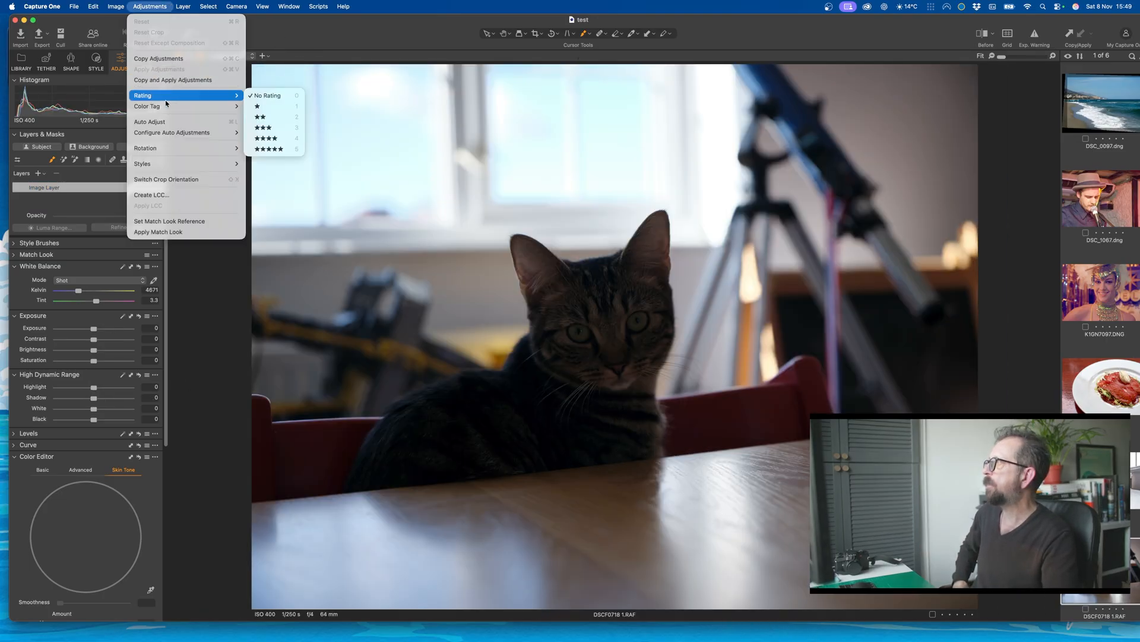
left_click(167, 125)
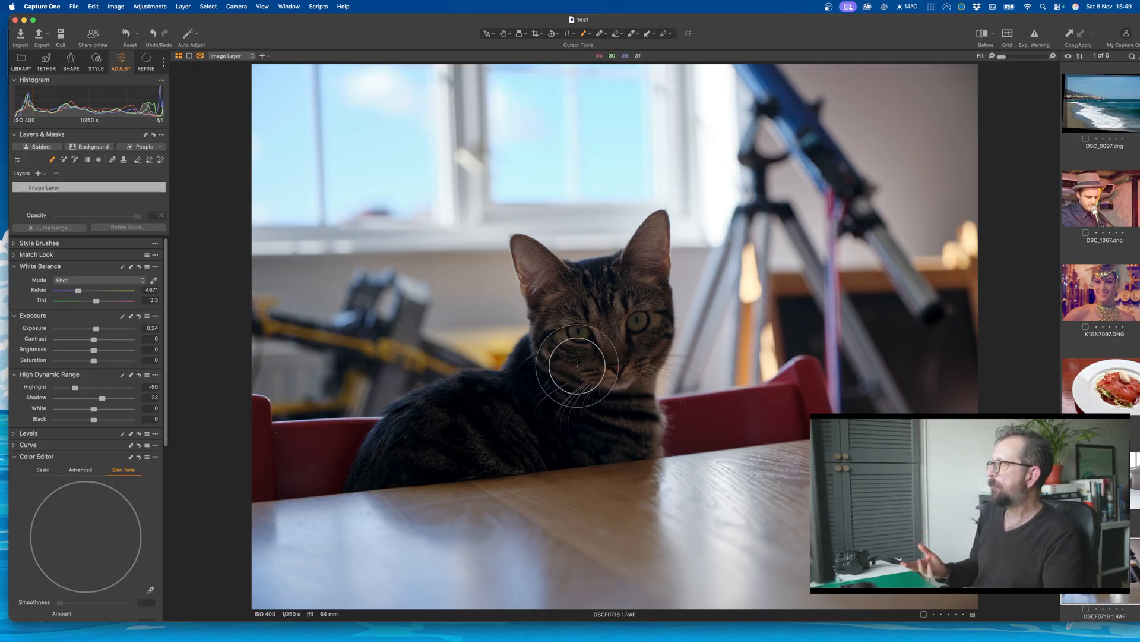
Step: Brush a mask over the cat's face and chest and set the new mask layer's exposure to 0.94
mouse_move(603, 326)
left_mouse_down()
mouse_move(538, 312)
mouse_move(594, 340)
mouse_move(603, 277)
mouse_move(655, 238)
mouse_move(648, 404)
mouse_move(625, 451)
mouse_move(378, 468)
mouse_move(464, 401)
mouse_move(636, 388)
mouse_move(443, 411)
mouse_move(521, 386)
mouse_move(614, 330)
mouse_move(526, 269)
mouse_move(527, 244)
mouse_move(646, 236)
mouse_move(651, 429)
mouse_move(671, 454)
mouse_move(578, 445)
left_mouse_up()
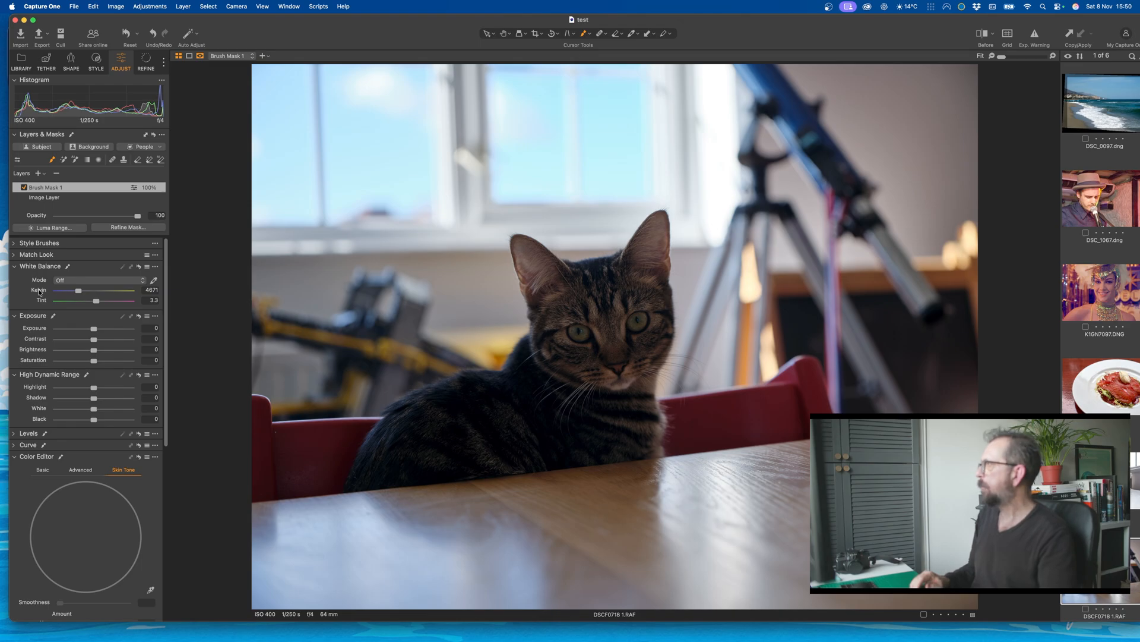
left_click_drag(94, 328, 101, 329)
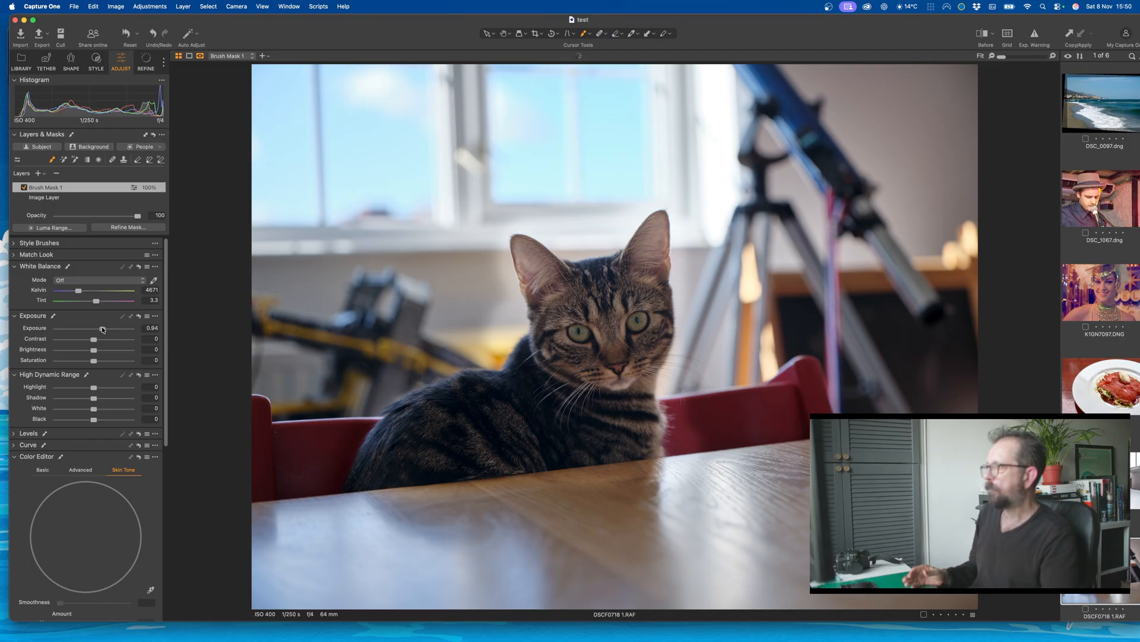
Step: Set the sharpening amount to 54 on the cat's Brush Mask 1 layer
left_click(146, 62)
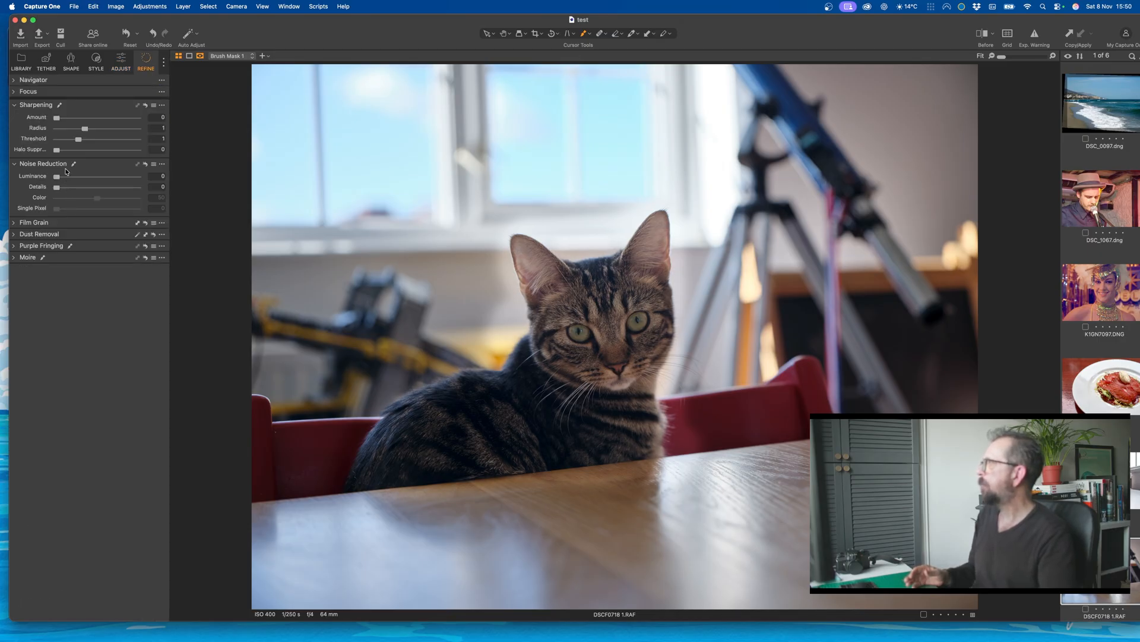
scroll(537, 337, "up", 10)
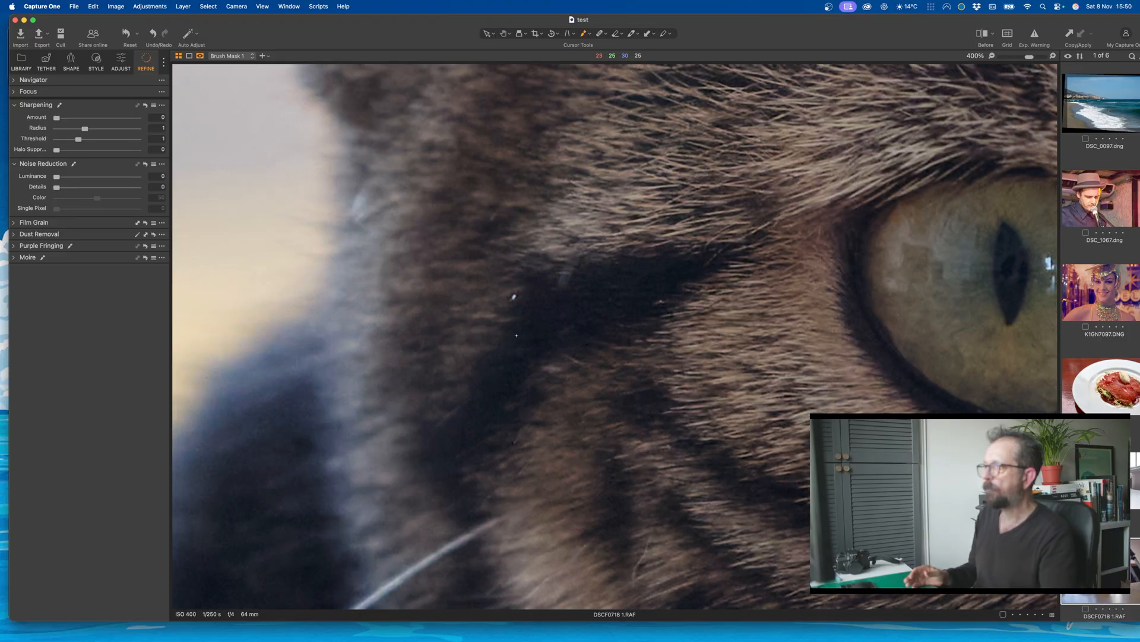
scroll(517, 335, "down", 5)
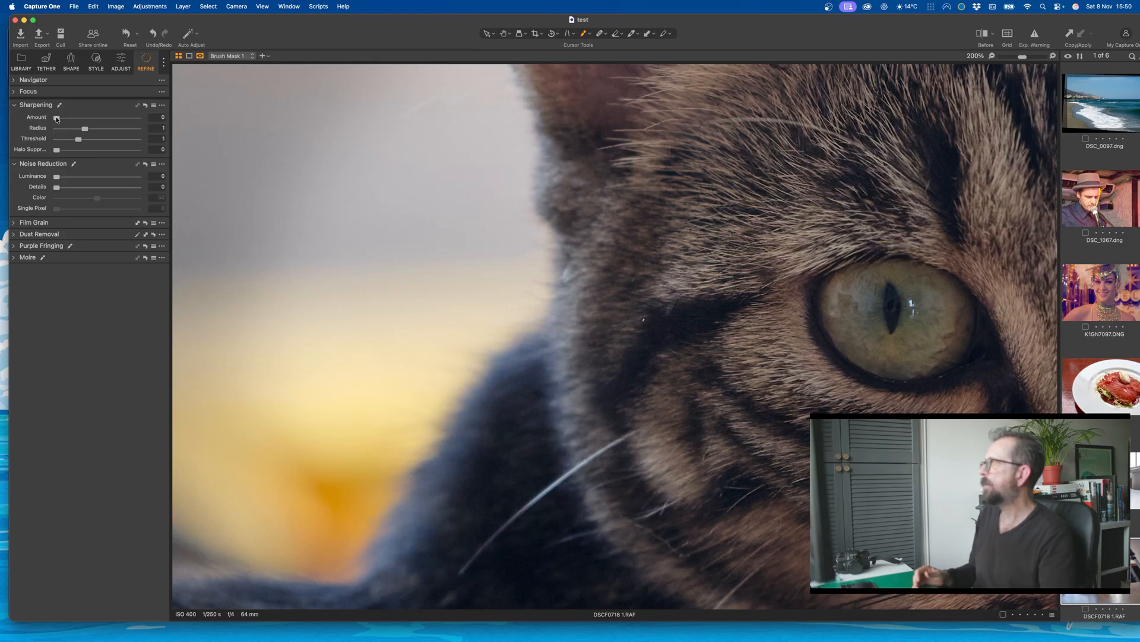
left_click_drag(59, 119, 61, 119)
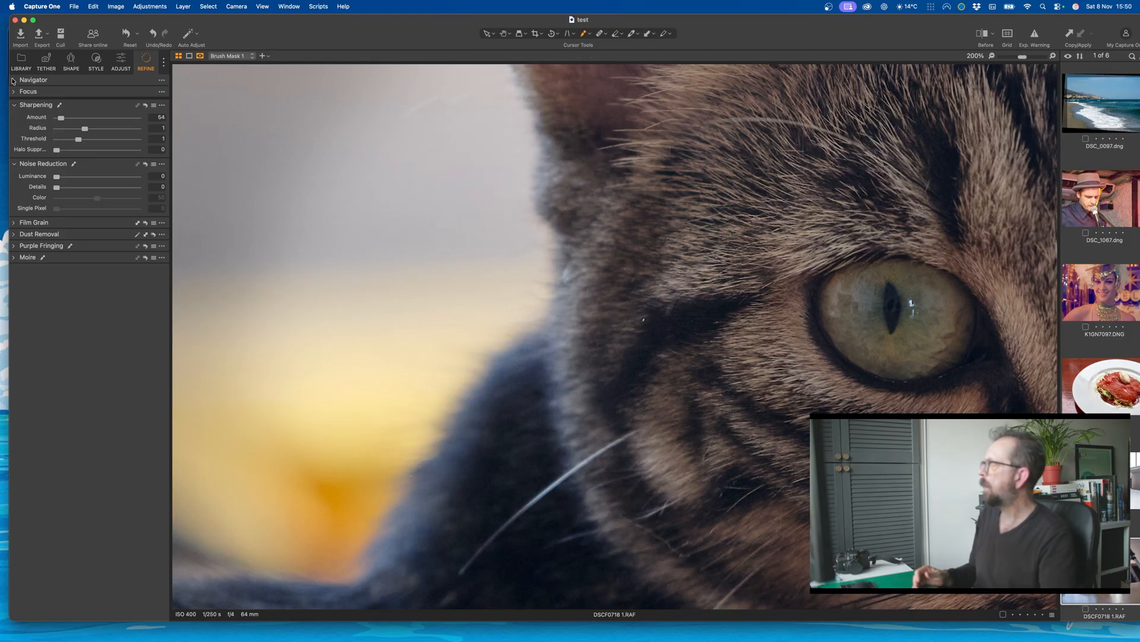
Step: Set the clarity to 21 with the Natural method on the cat's Brush Mask 1 layer
left_click(97, 61)
left_click(71, 60)
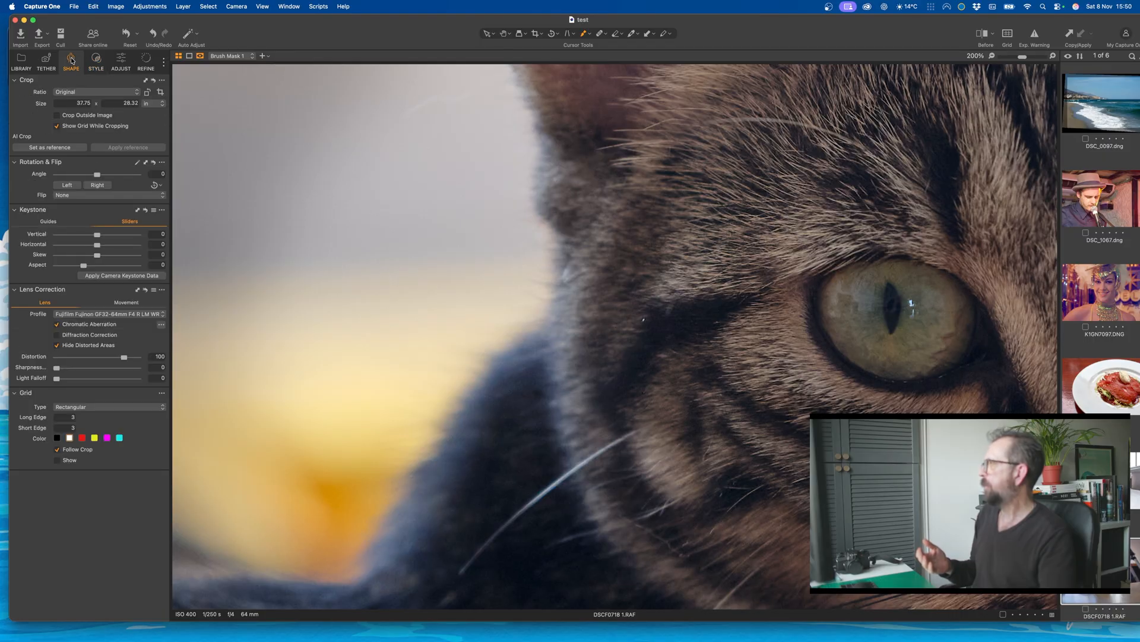
left_click(46, 60)
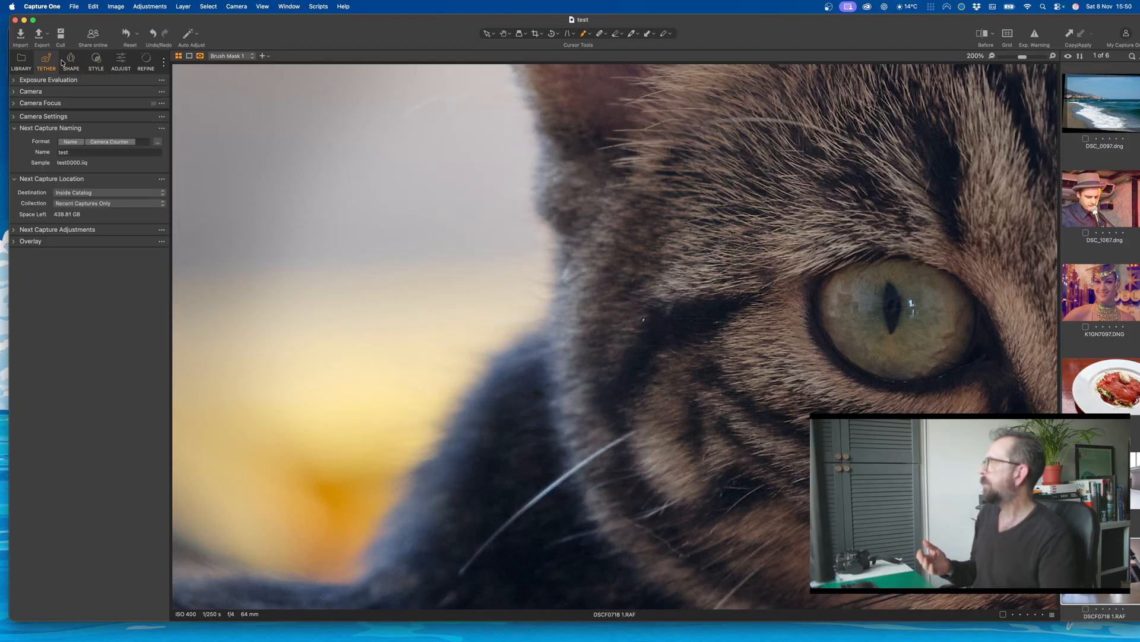
left_click(119, 62)
scroll(50, 478, "down", 5)
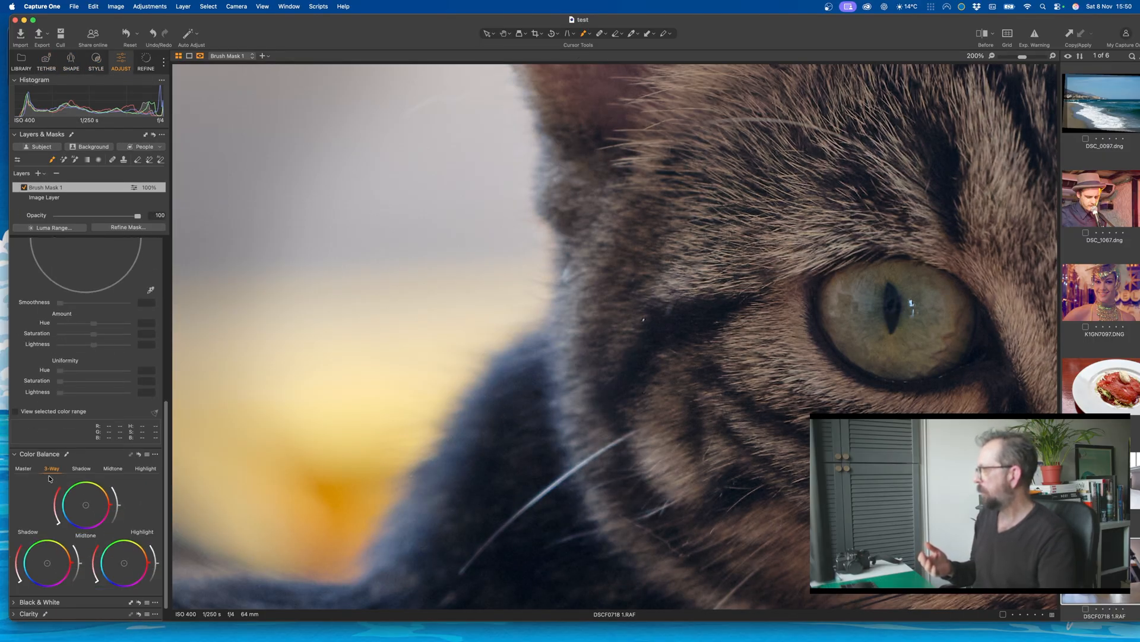
scroll(49, 478, "down", 1)
left_click(14, 593)
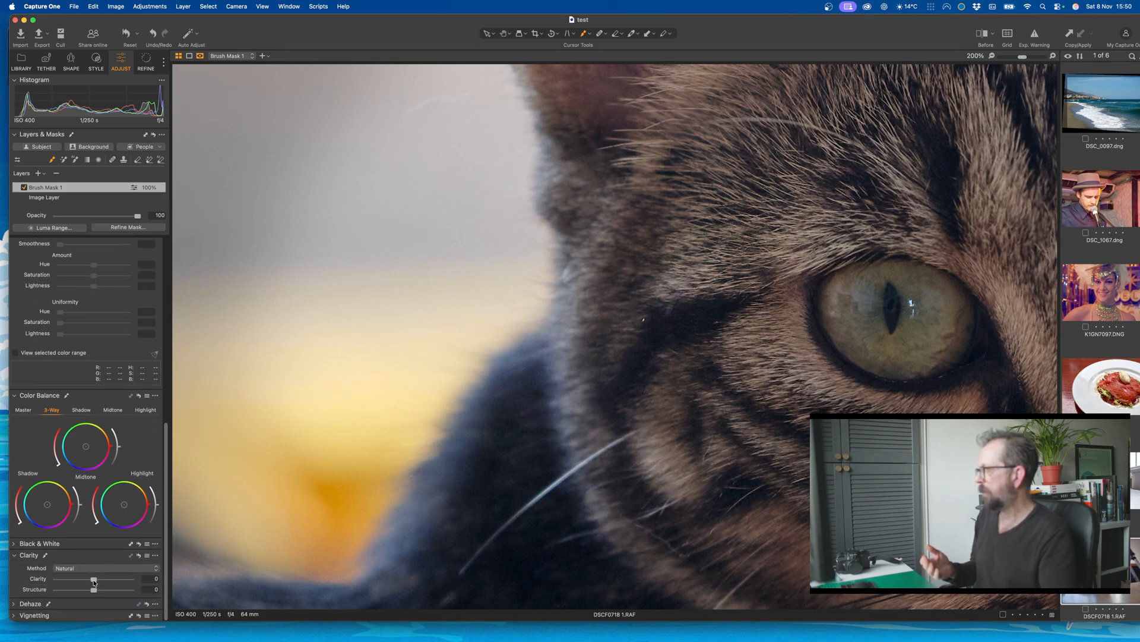
left_click_drag(93, 582, 96, 582)
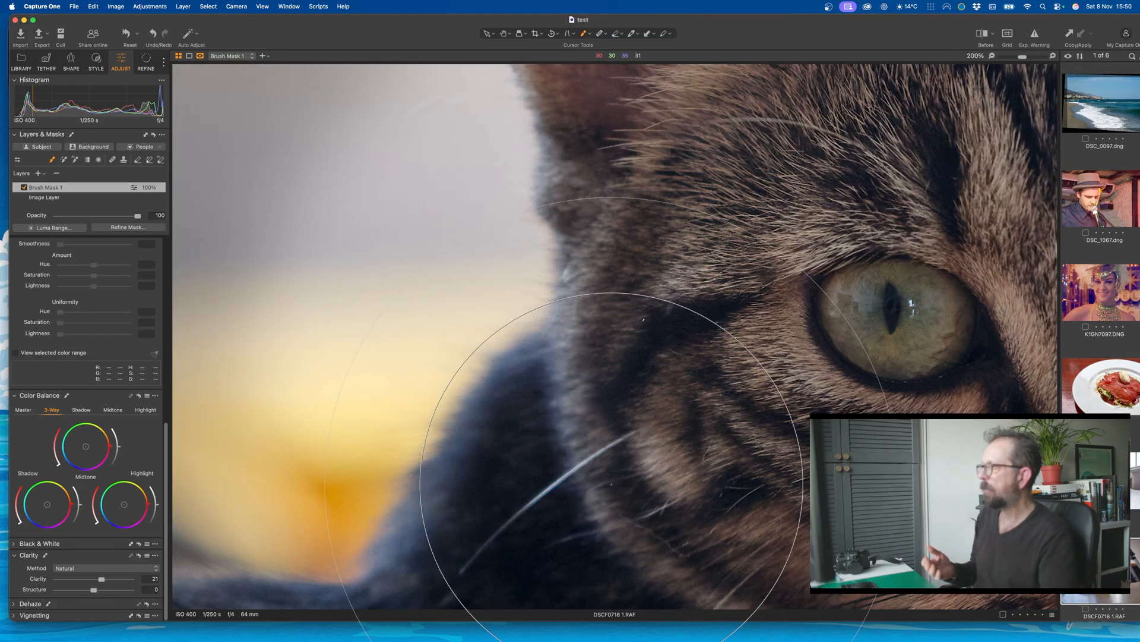
key("super+0")
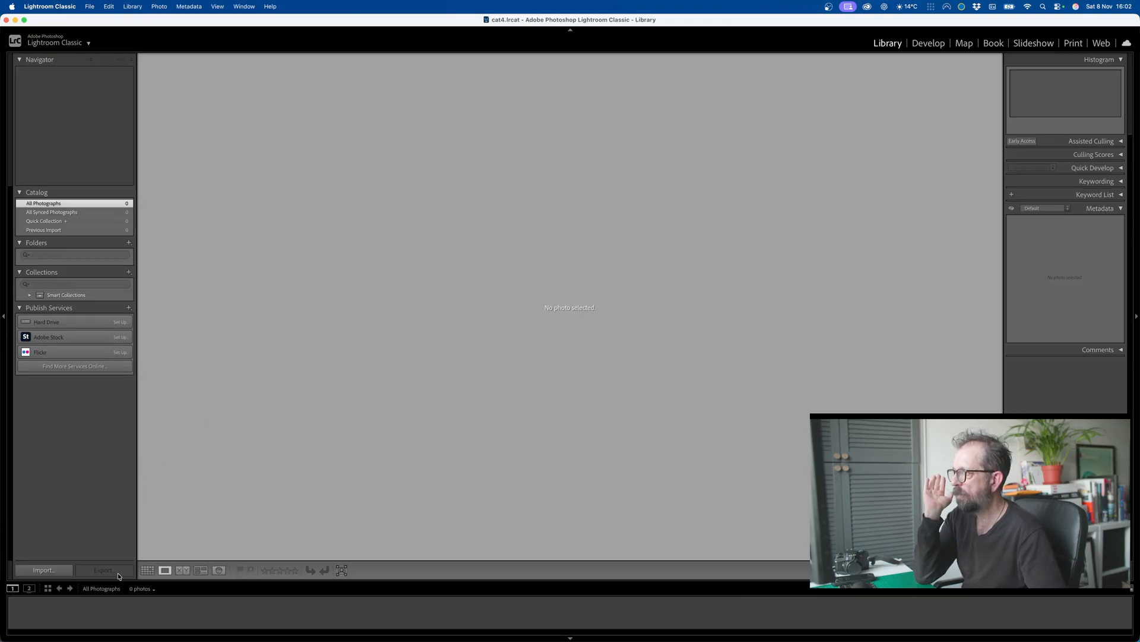
Step: In Lightroom Classic, start a photo import with the photo folder on the vid drive as the source
left_click(59, 571)
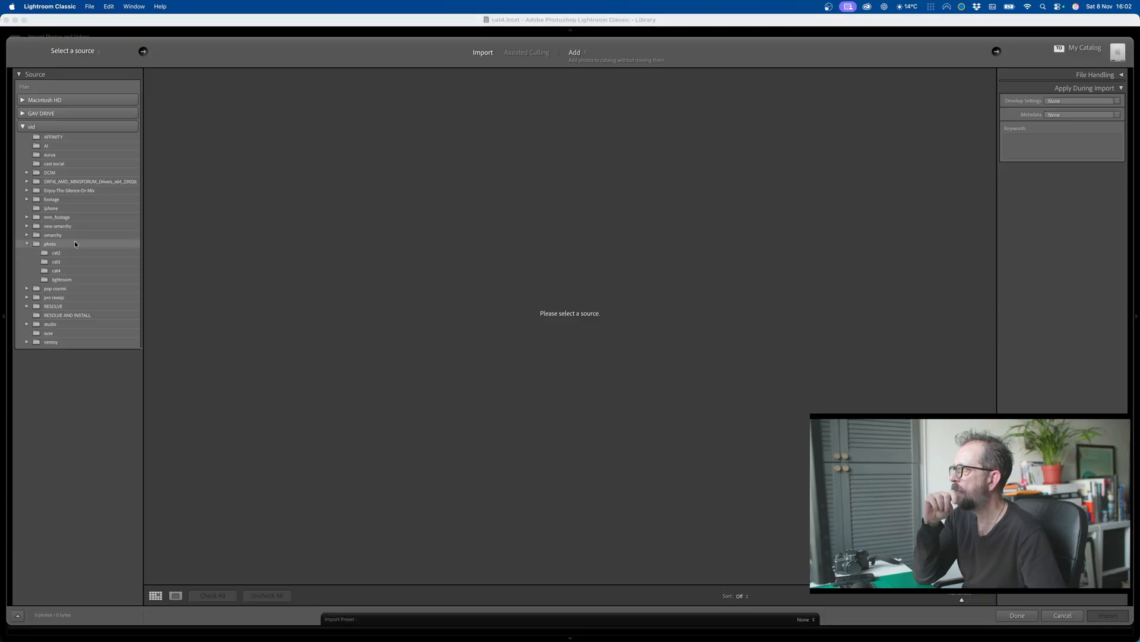
left_click(74, 244)
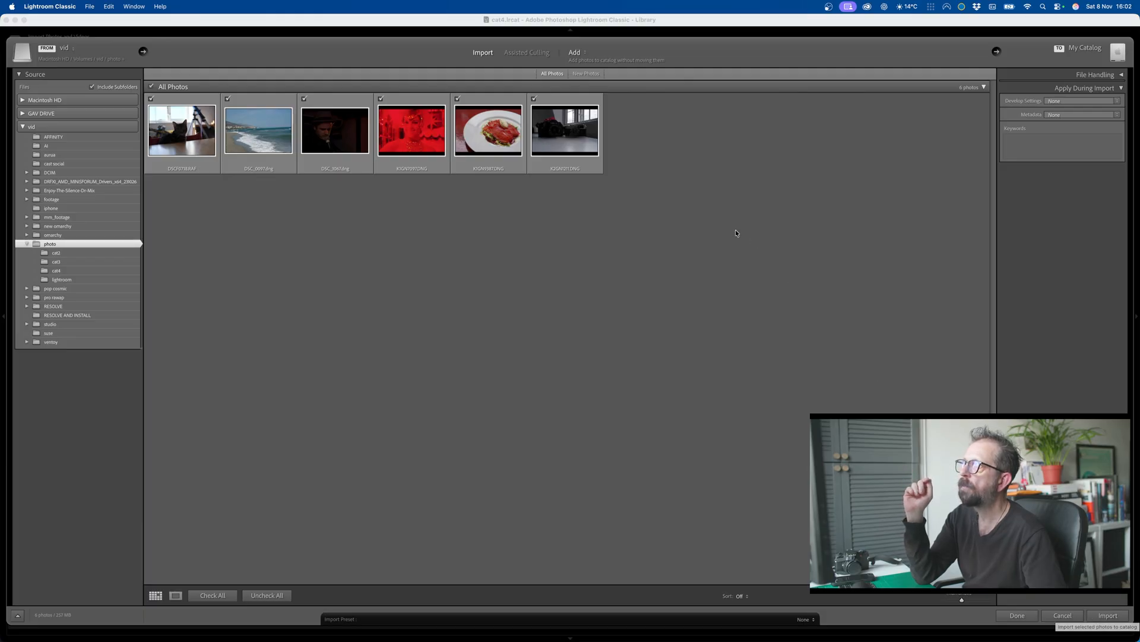
left_click(585, 54)
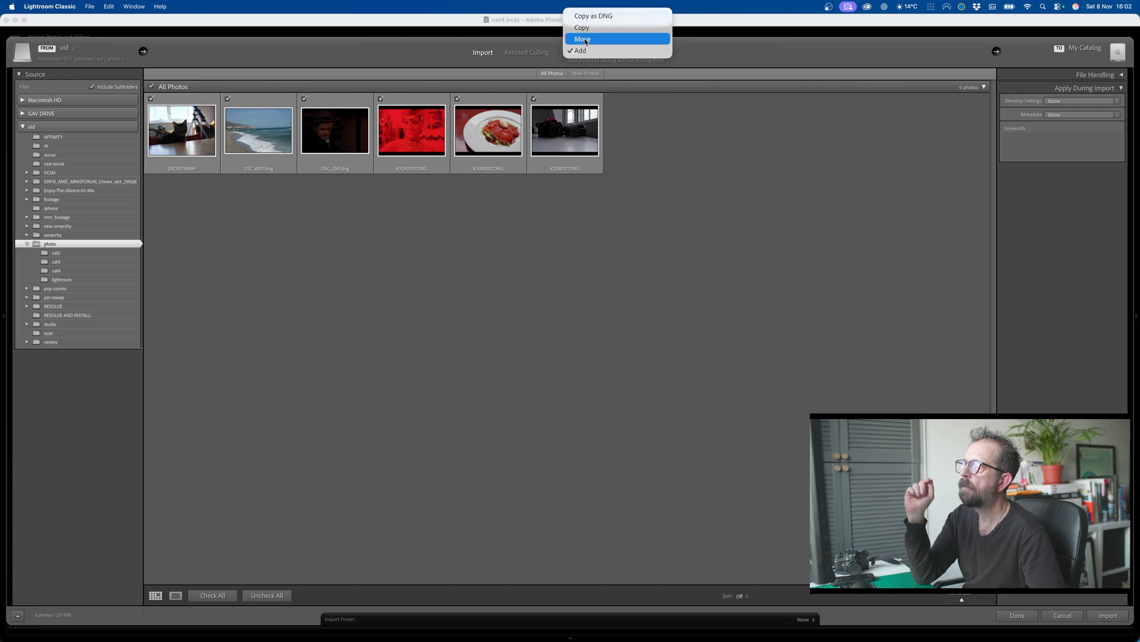
left_click(585, 40)
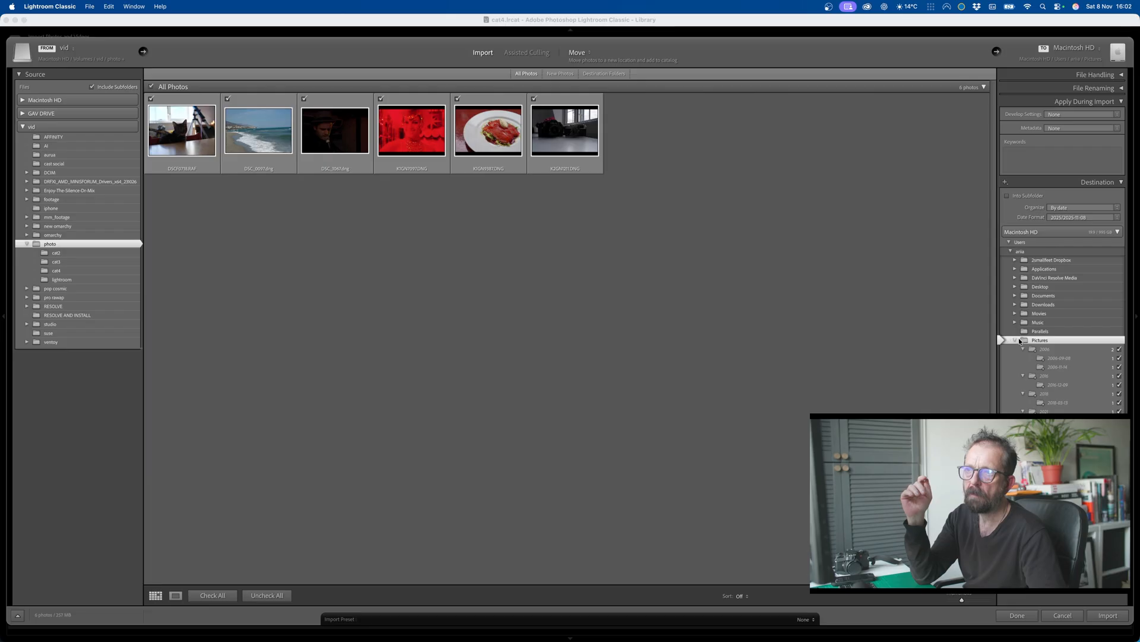
left_click(1017, 340)
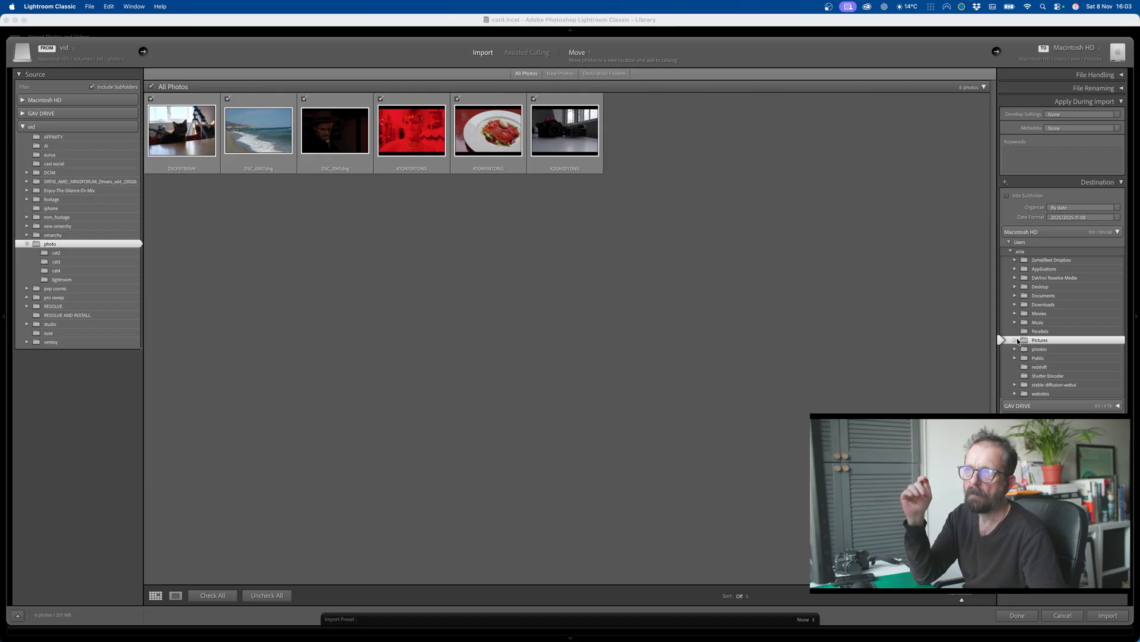
left_click(574, 58)
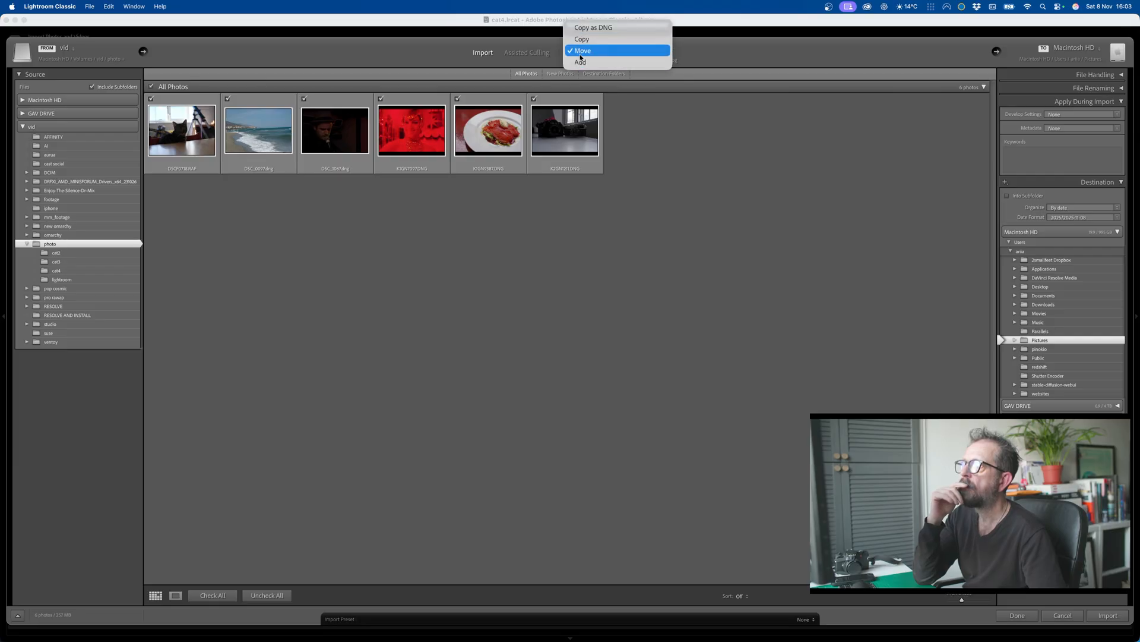
left_click(580, 63)
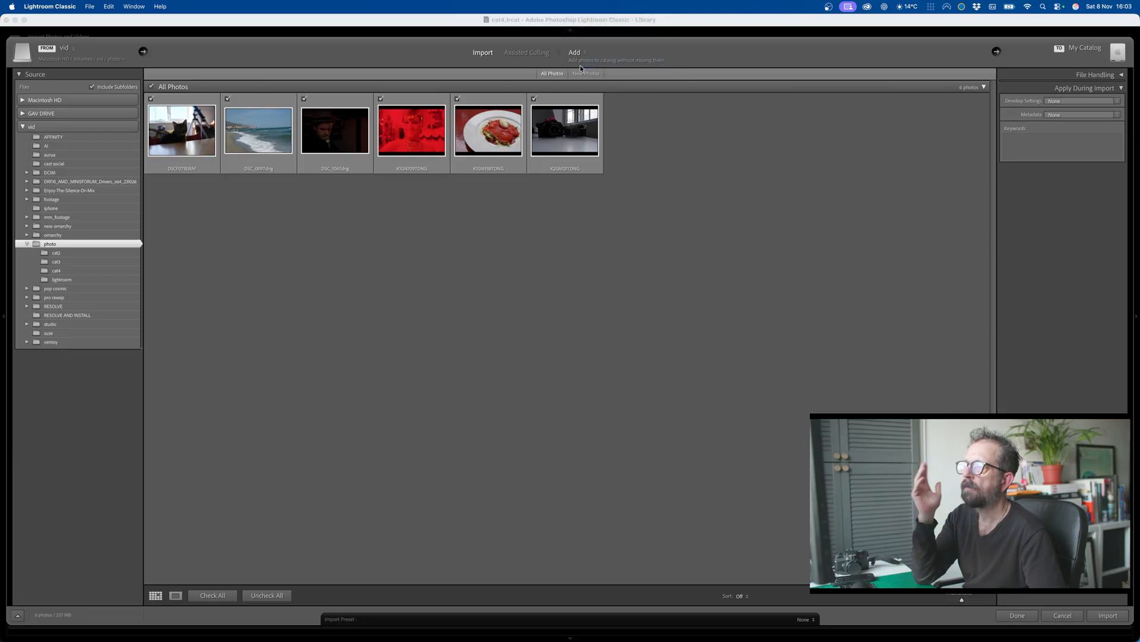
Step: Import the six photos with the Add option and open the beach photo DSC_0097.dng in the Develop module
left_click(1097, 615)
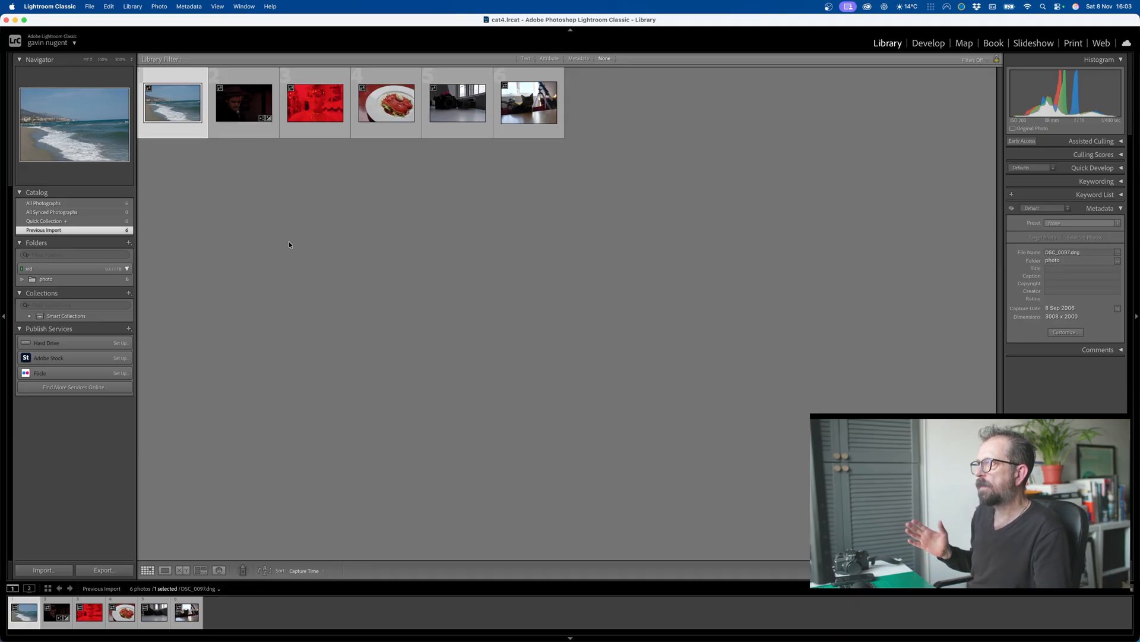
double_click(171, 97)
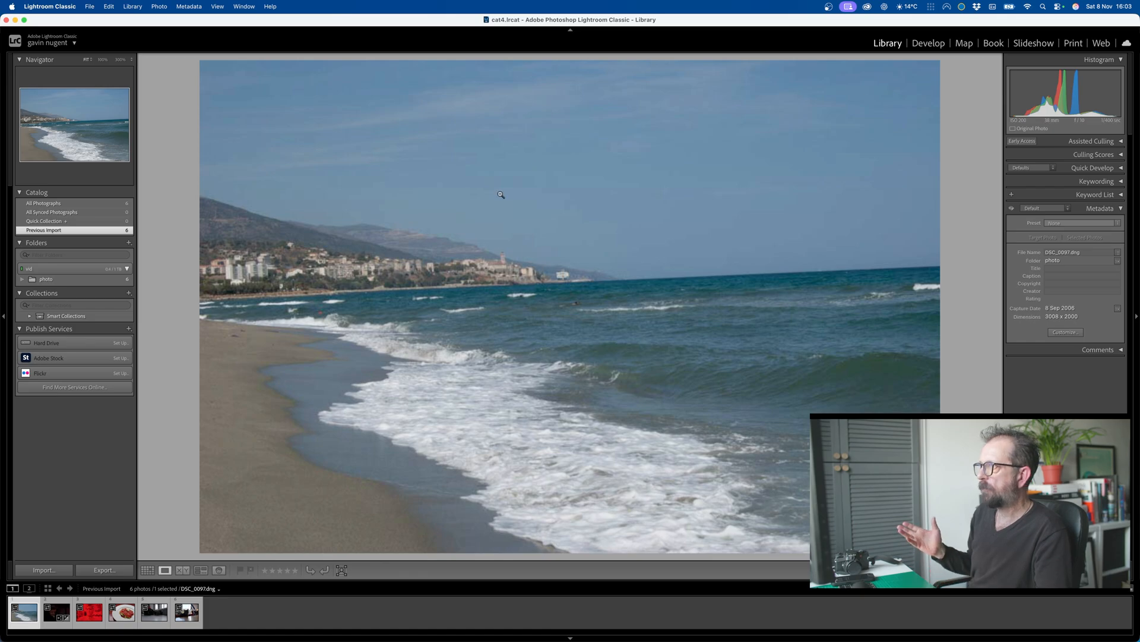
left_click(929, 45)
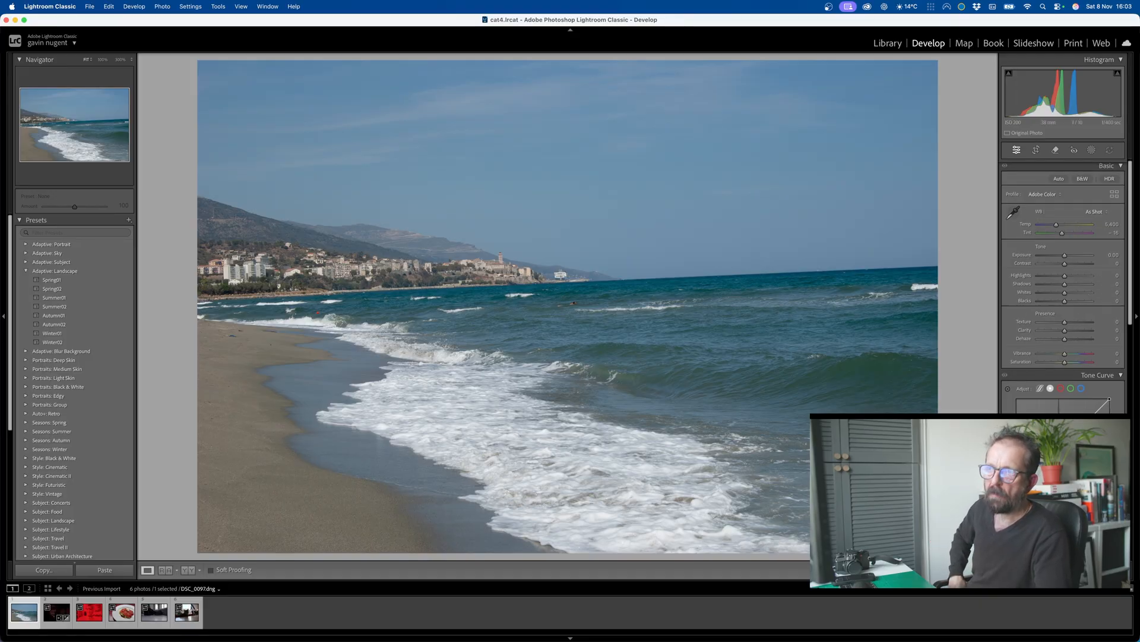
Step: Straighten the beach photo's horizon with the Auto Upright transform
scroll(1063, 286, "down", 2)
scroll(1087, 395, "down", 8)
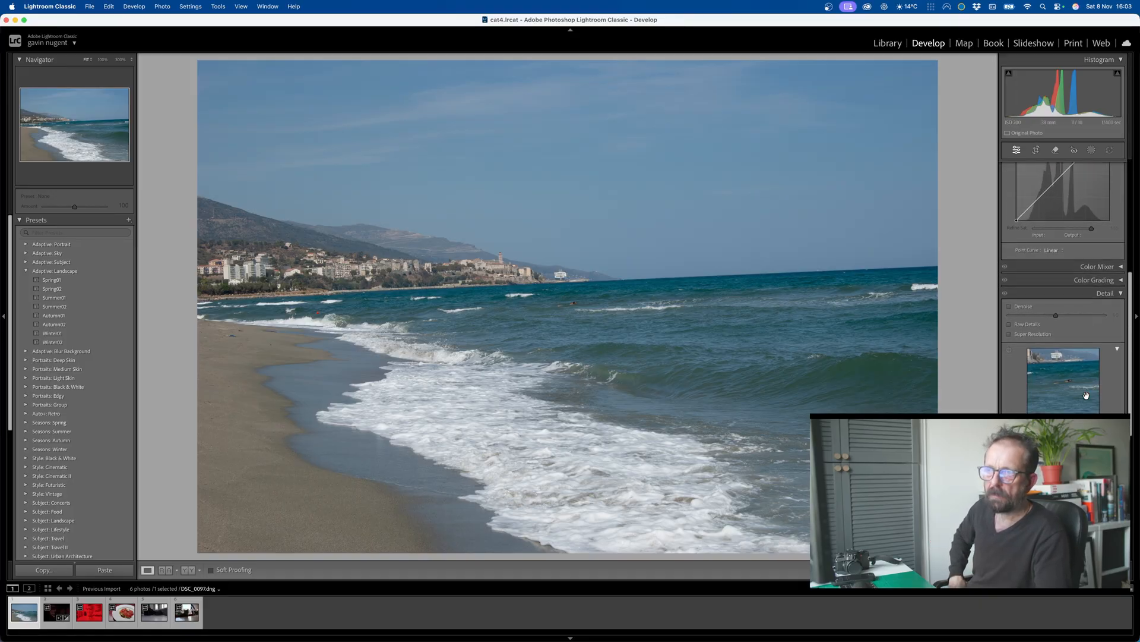
scroll(1088, 398, "down", 8)
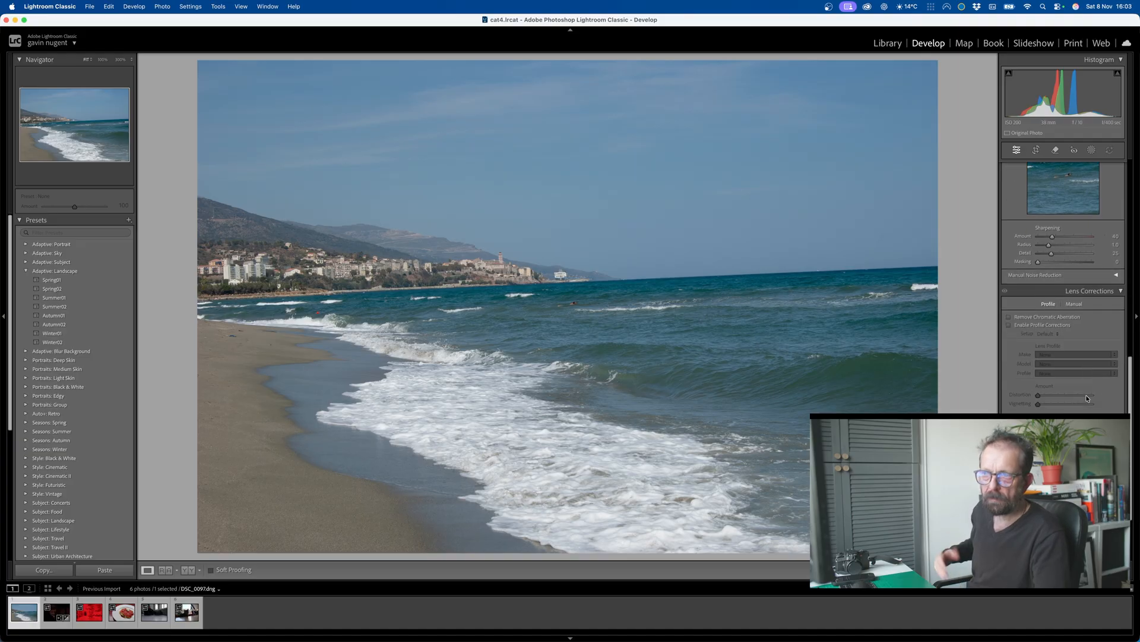
left_click(1063, 423)
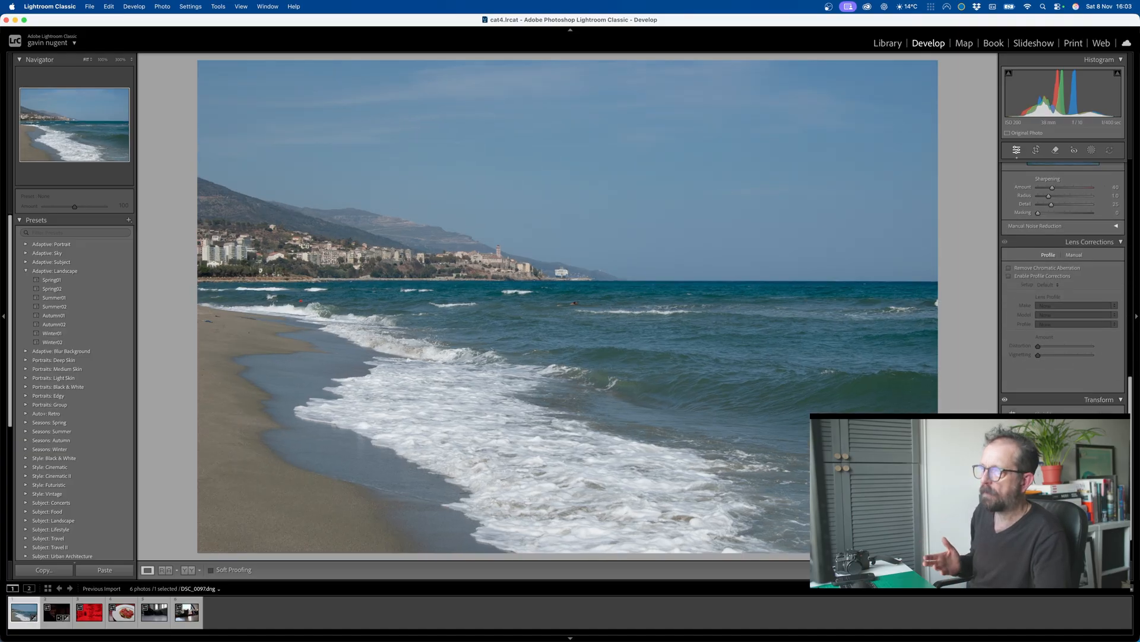
scroll(1061, 407, "down", 2)
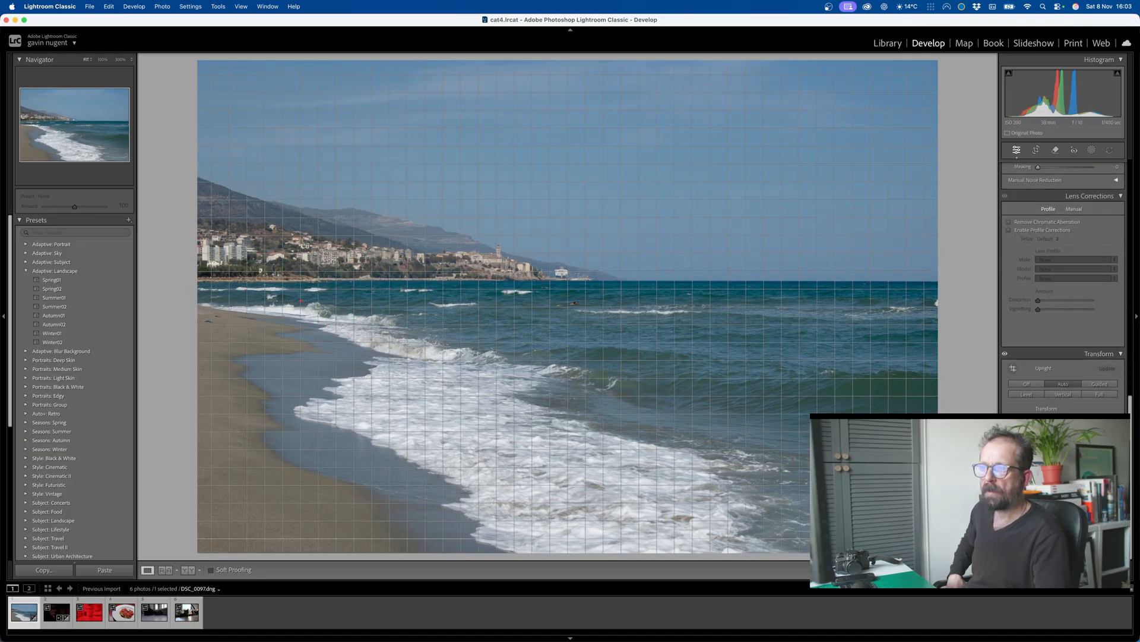
Step: Apply the Camera Matching profile Landscape to the beach photo and close the profile browser
scroll(1055, 396, "up", 10)
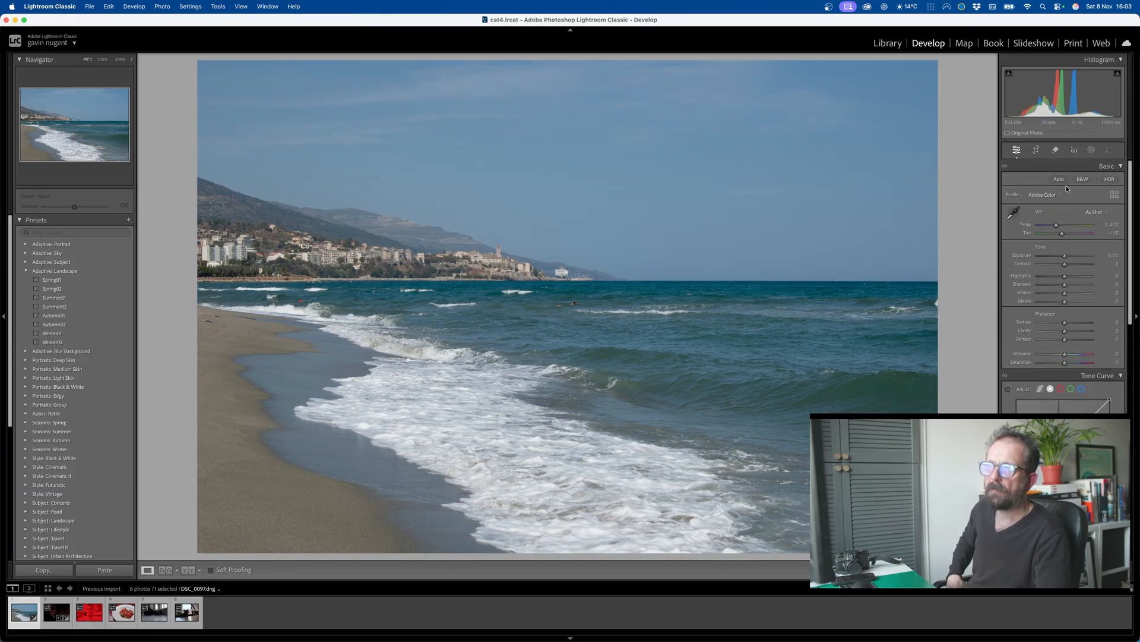
left_click(1060, 195)
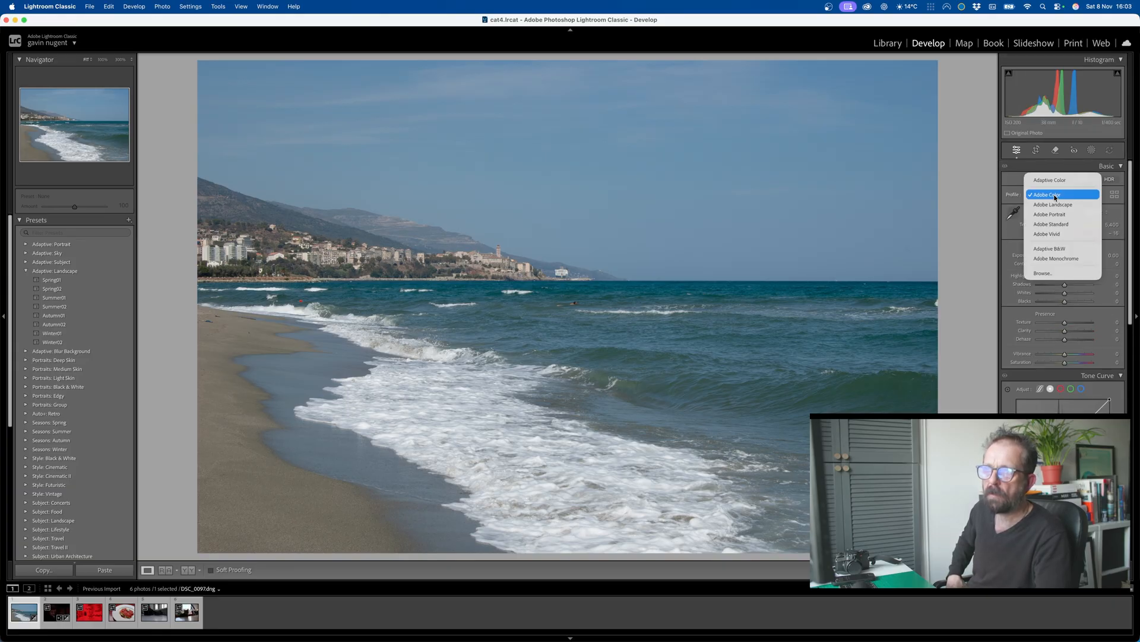
left_click(1049, 273)
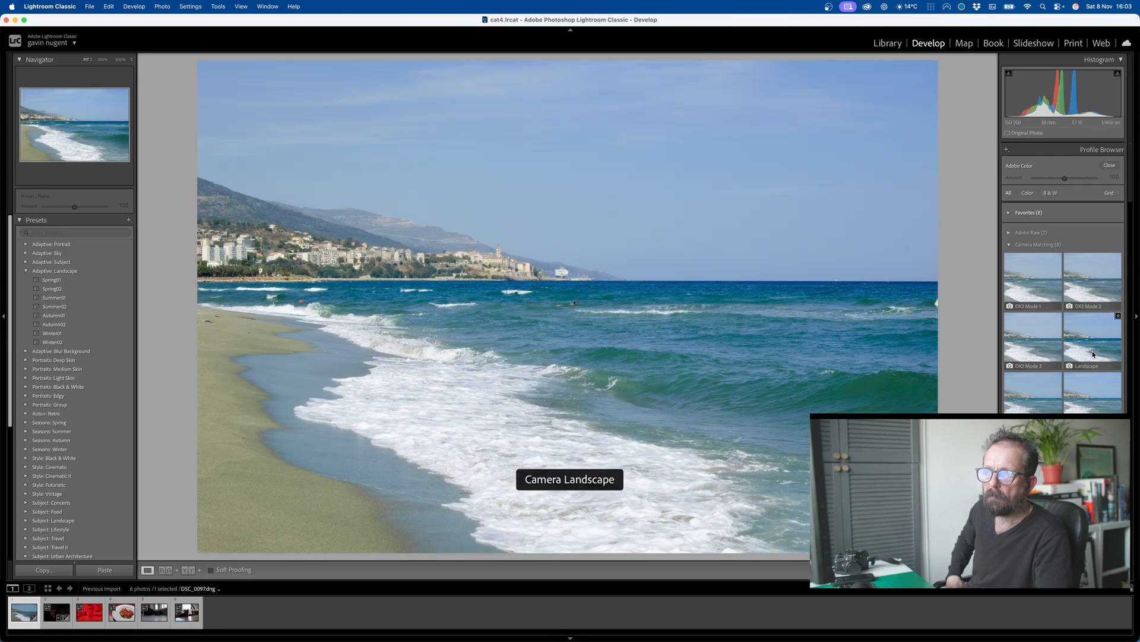
left_click(1092, 350)
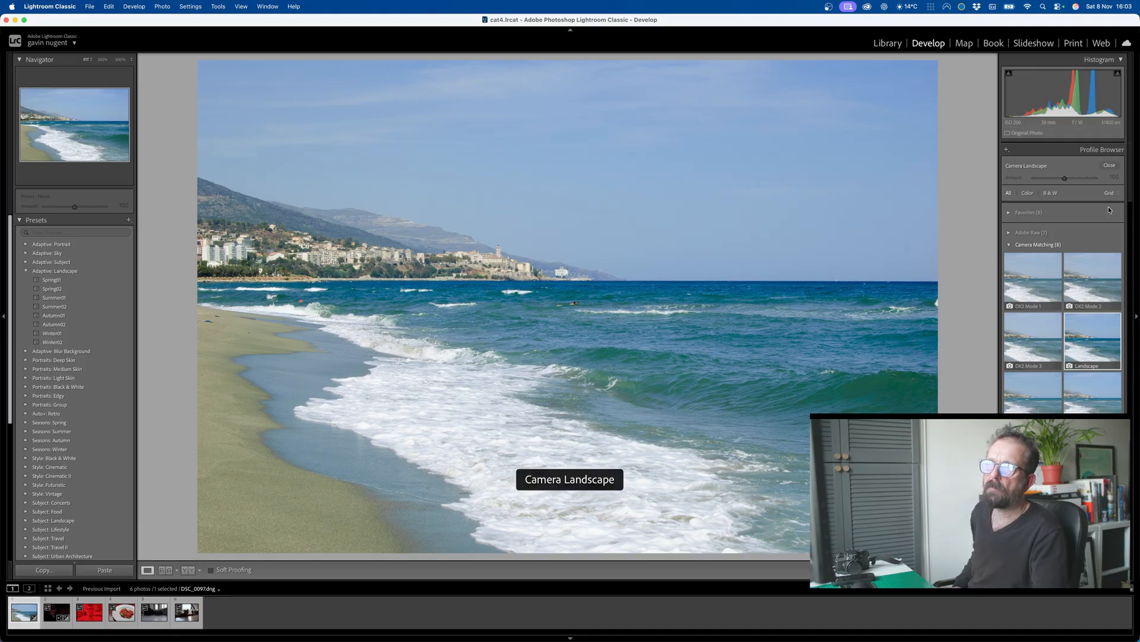
left_click(1110, 166)
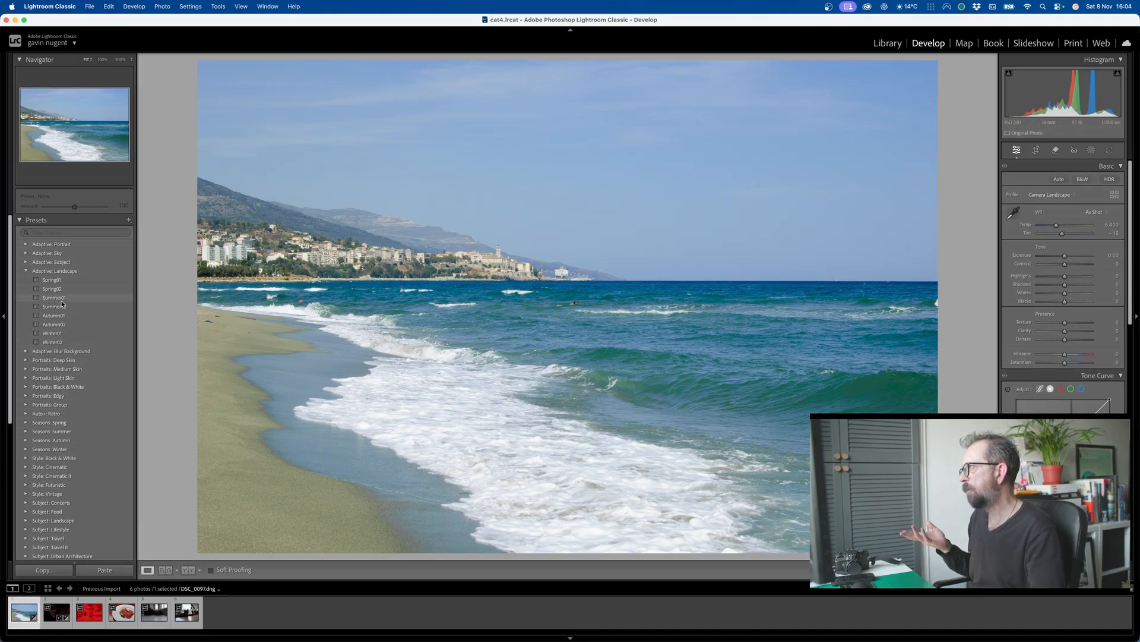
Step: Try the Adaptive Landscape preset Autumn01 on the beach photo and undo it
left_click(49, 315)
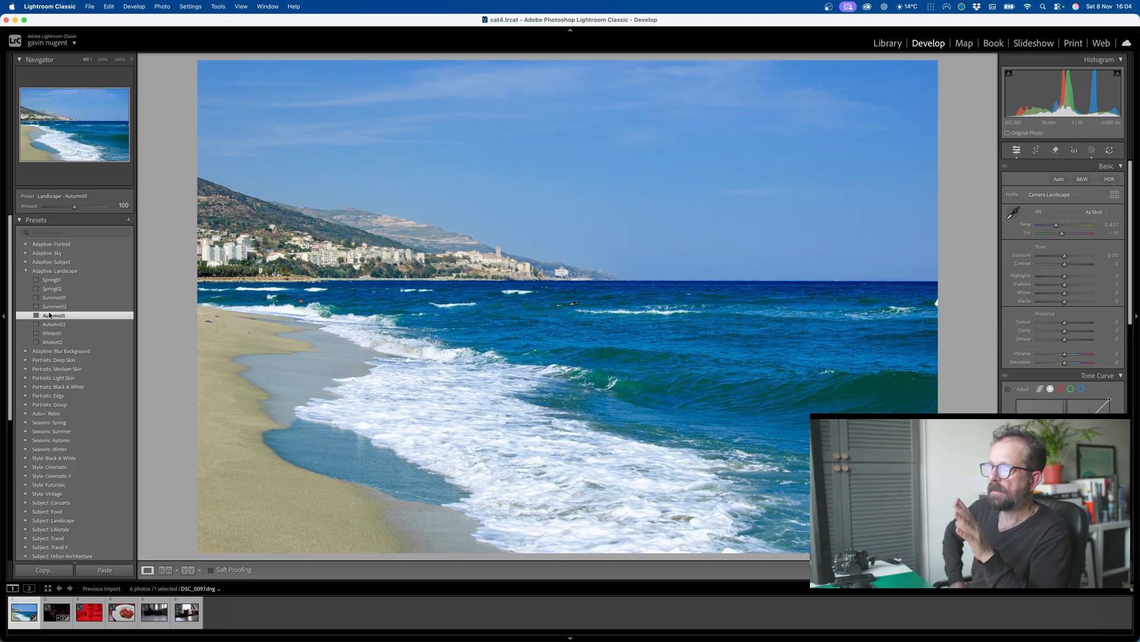
key("super+z")
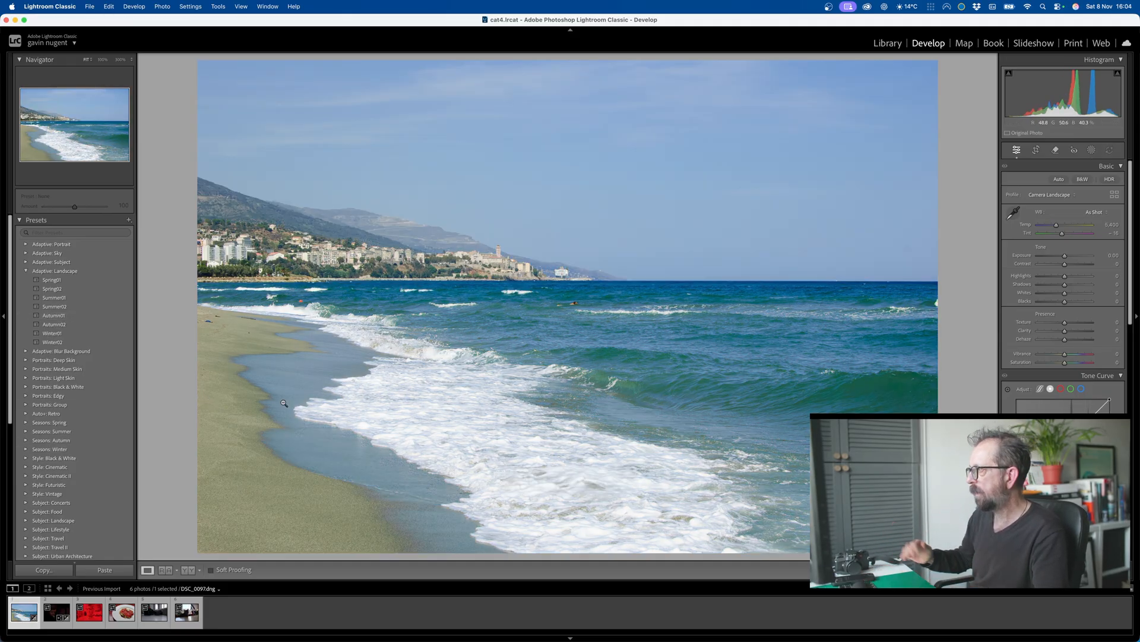
scroll(85, 401, "down", 5)
scroll(85, 401, "down", 6)
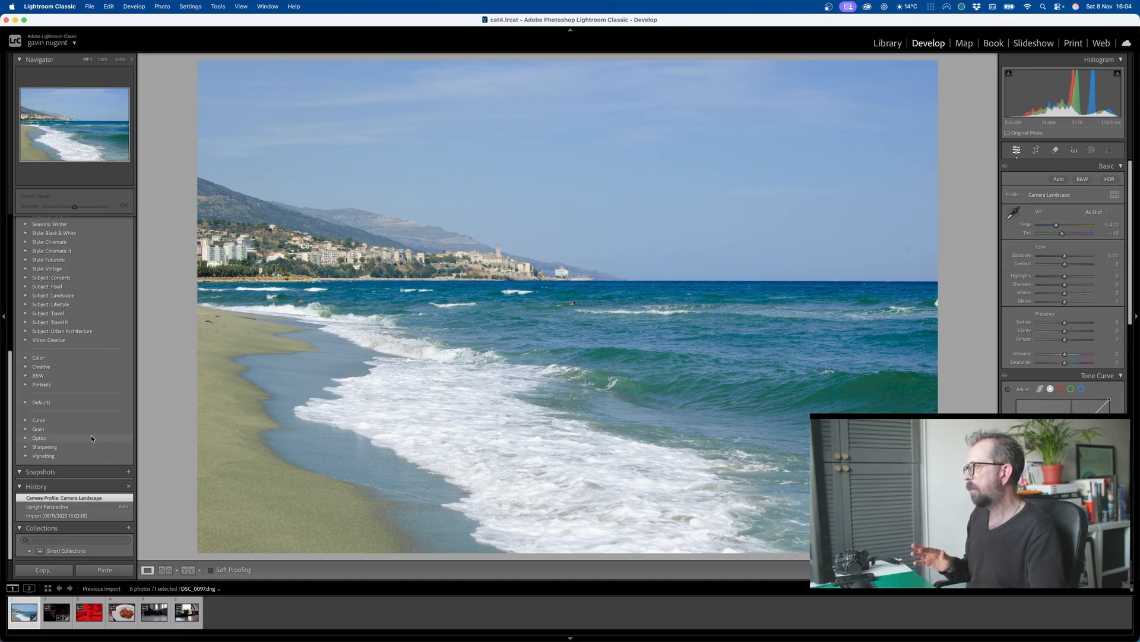
scroll(105, 405, "up", 10)
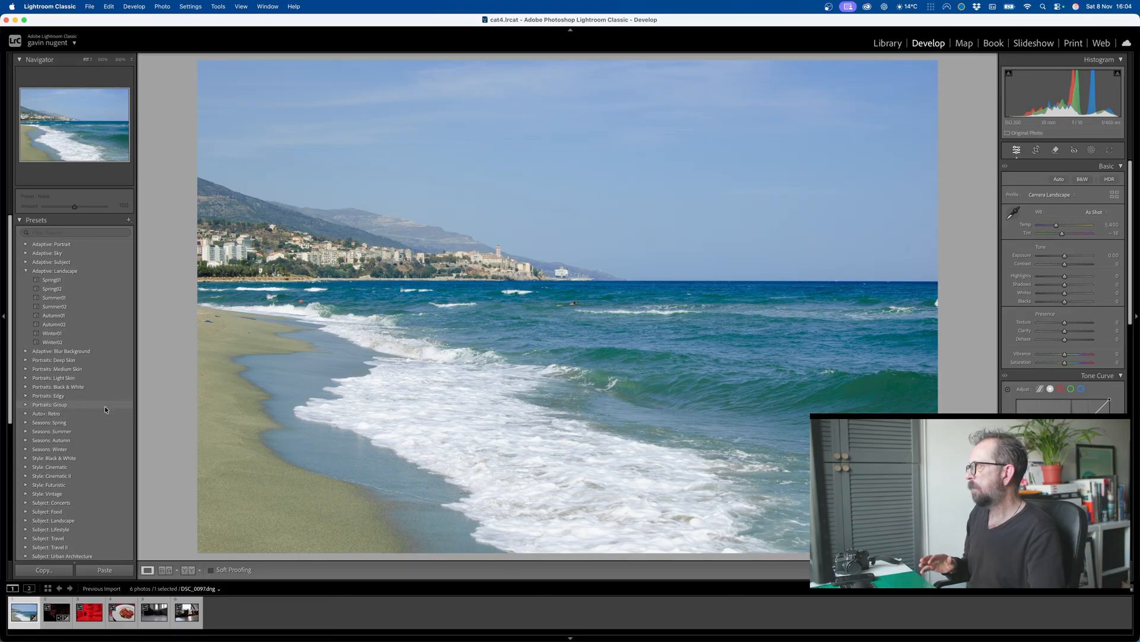
Step: Open the singer photo DSC_1067.dng, dismiss the AI Edit Status notice, and examine the image and its Denoise settings
left_click(57, 613)
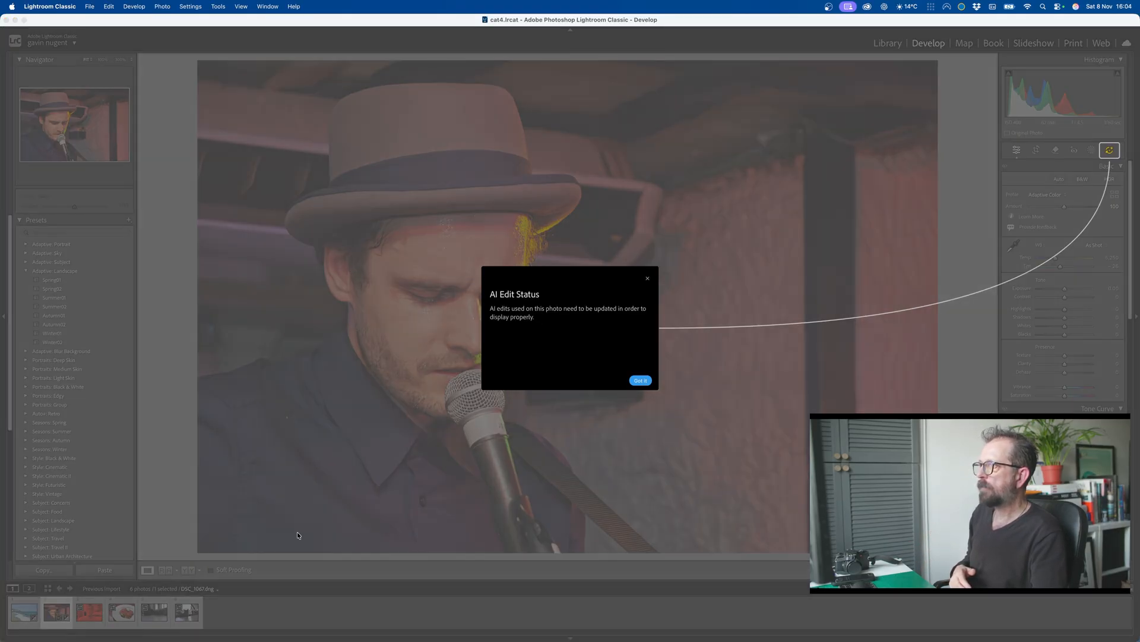
left_click(639, 381)
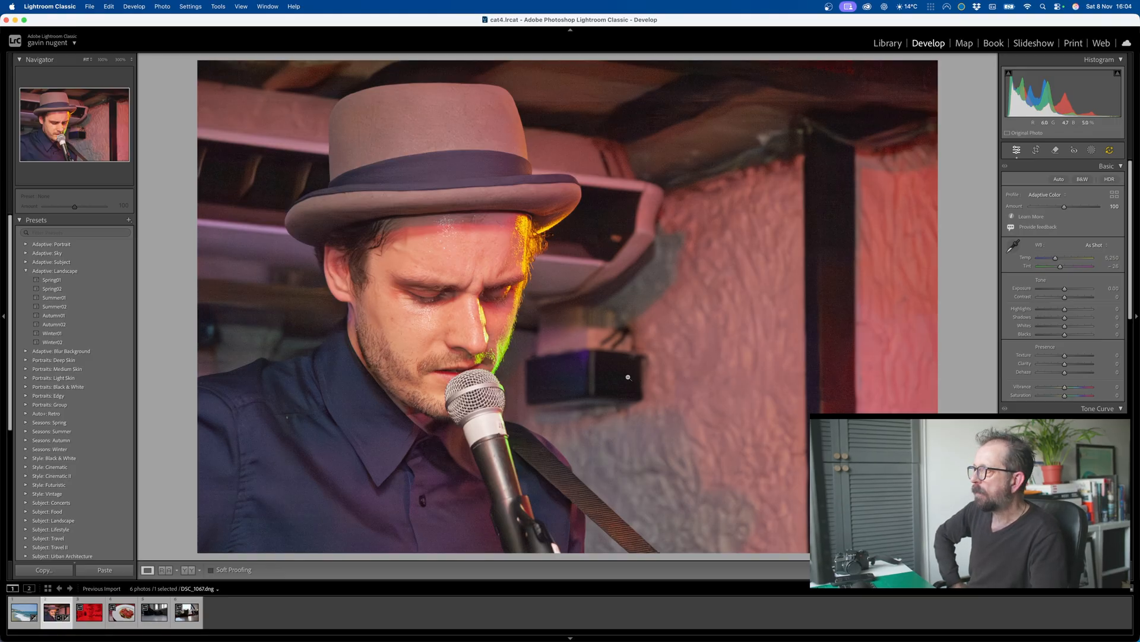
left_click(472, 300)
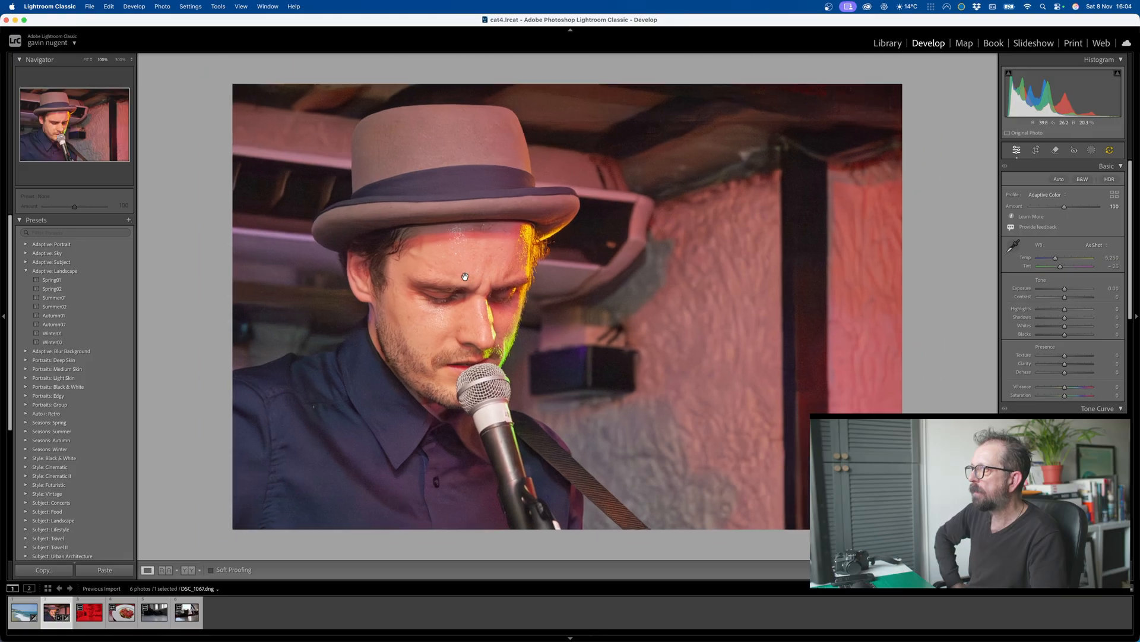
left_click(465, 278)
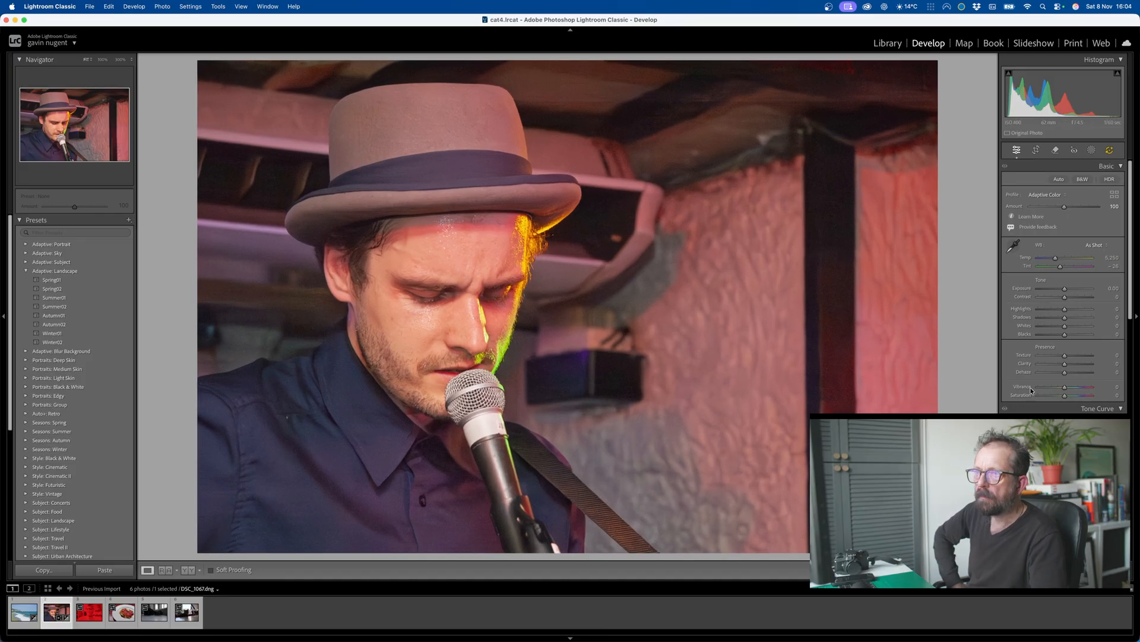
scroll(1021, 407, "down", 10)
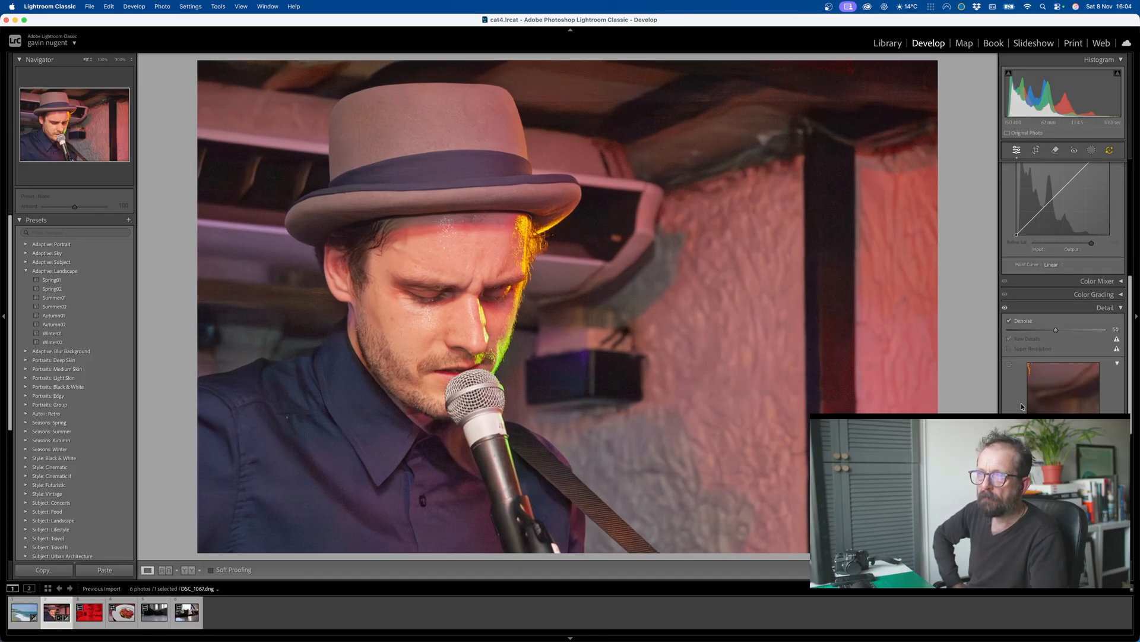
scroll(1021, 403, "down", 5)
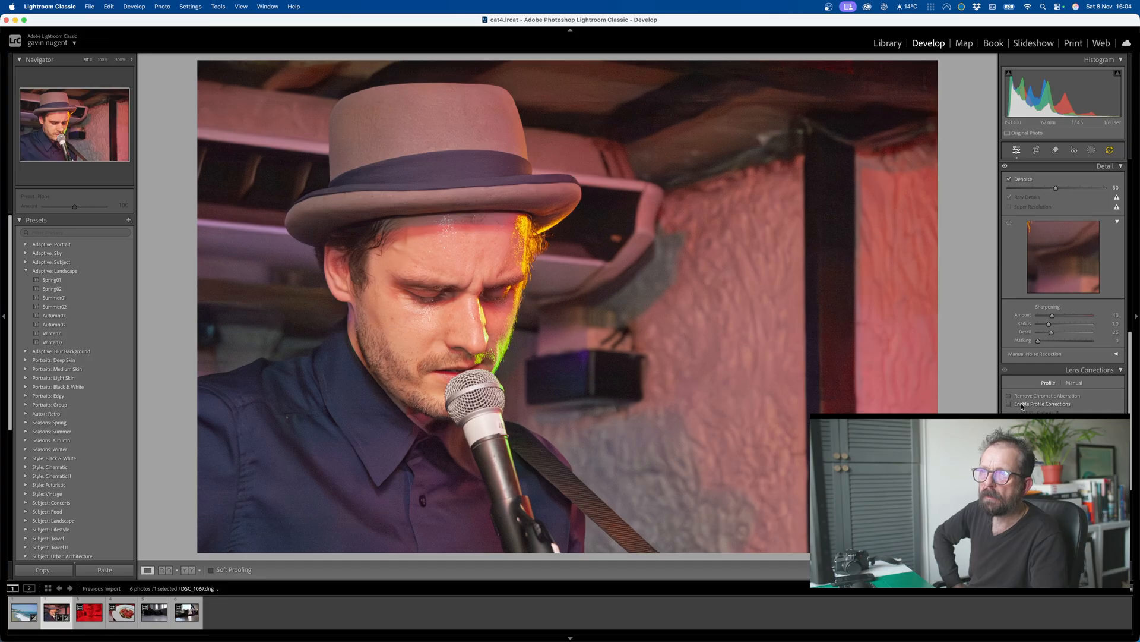
scroll(1022, 403, "down", 5)
scroll(1021, 407, "up", 3)
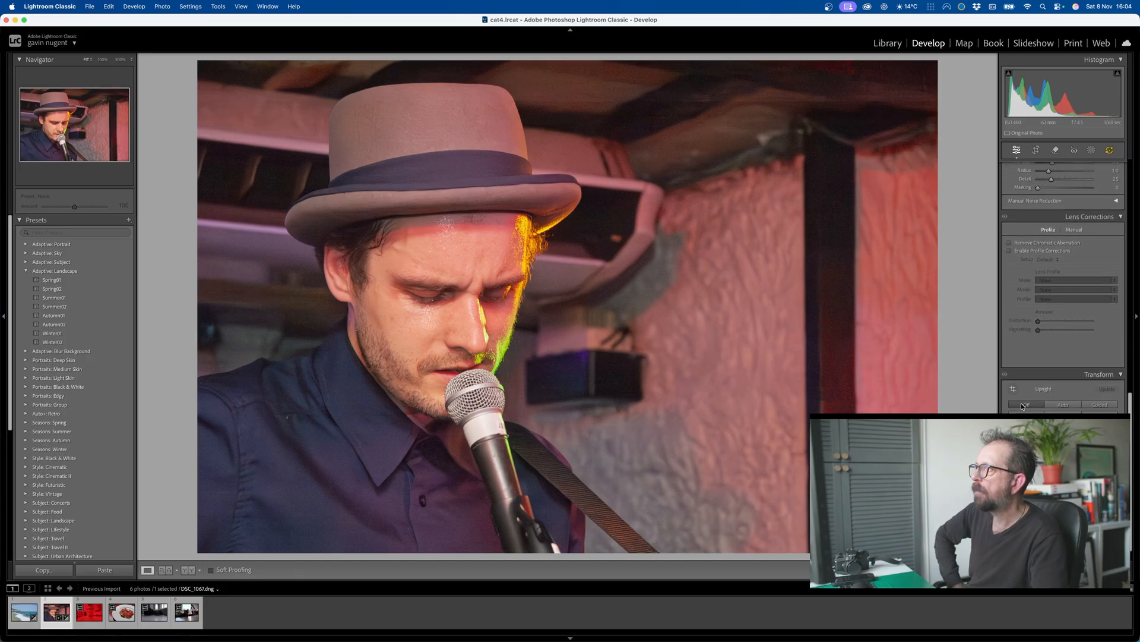
left_click(463, 266)
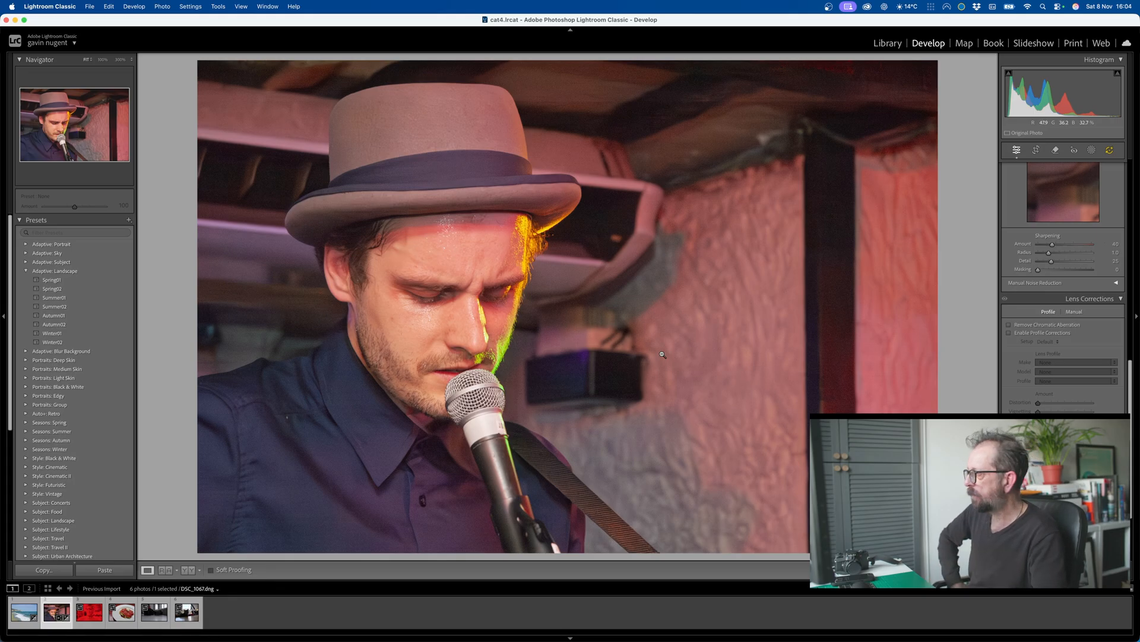
Step: Open the red-lit portrait, set its white balance to Temp 2,000 and Tint -150, and apply Auto tone adjustments
left_click(90, 615)
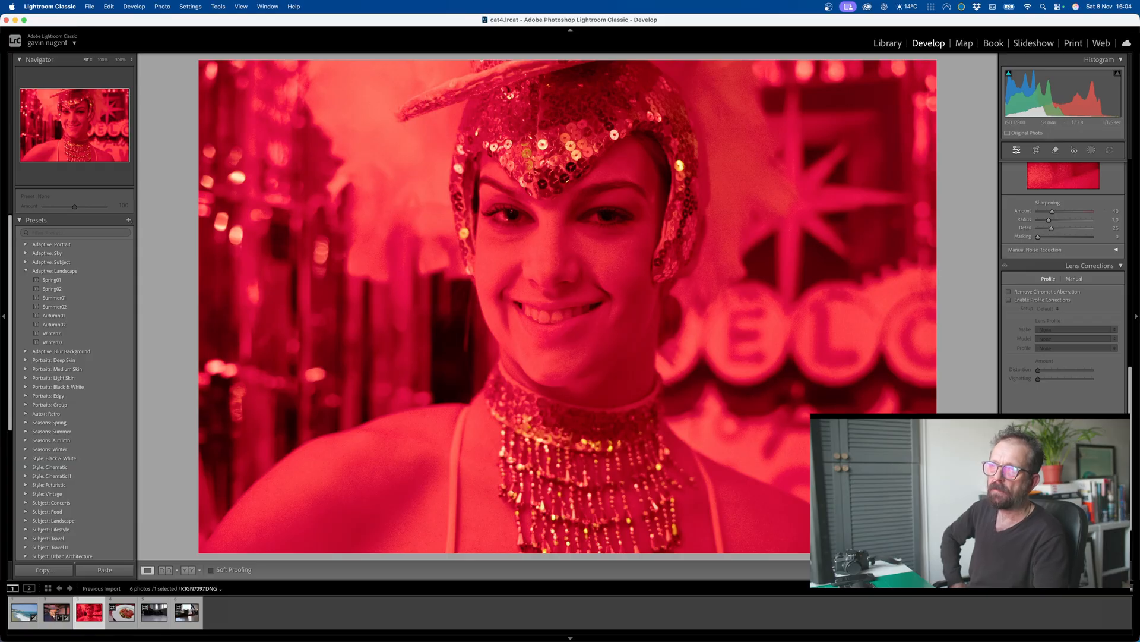
scroll(1063, 285, "up", 6)
scroll(1054, 229, "up", 5)
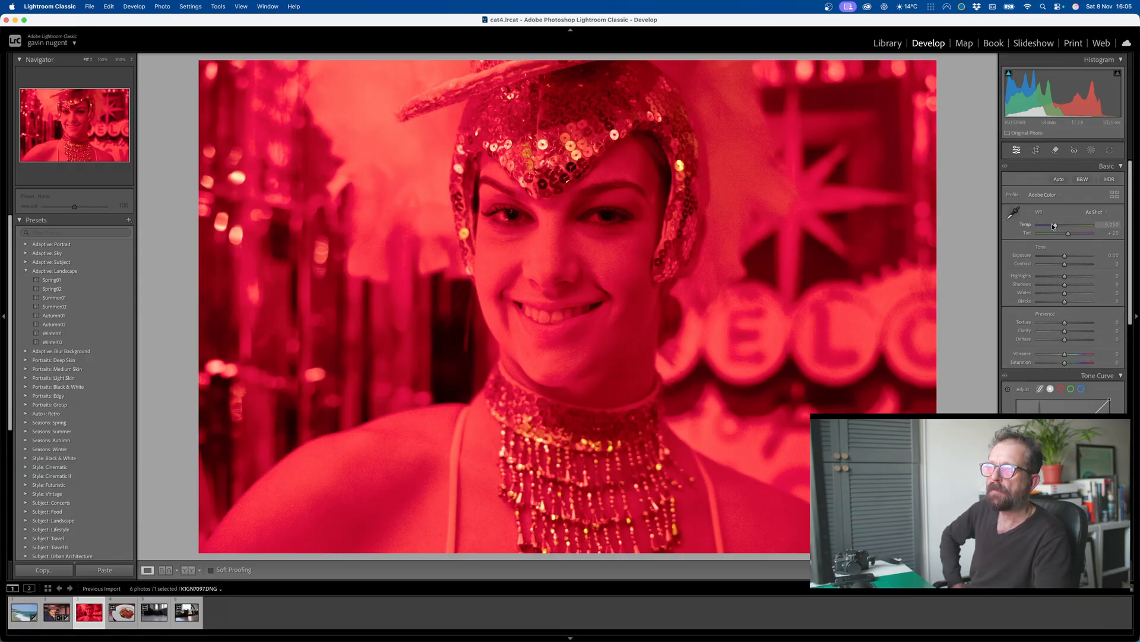
mouse_move(1055, 226)
left_mouse_down()
mouse_move(1034, 226)
mouse_move(1049, 234)
mouse_move(1039, 237)
left_mouse_up()
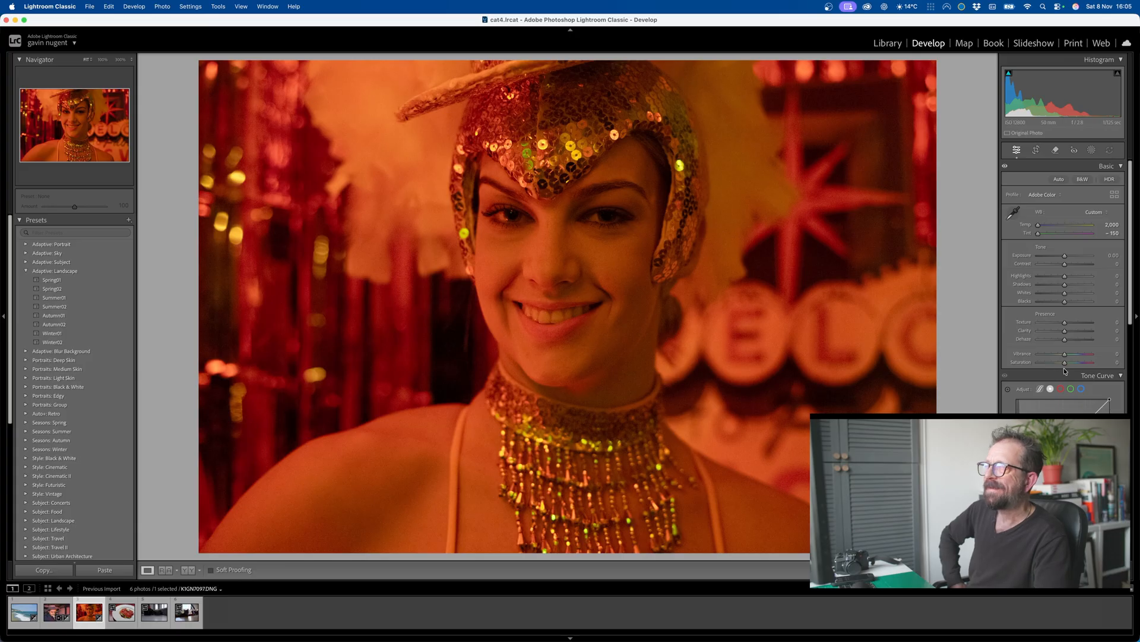
left_click(1058, 179)
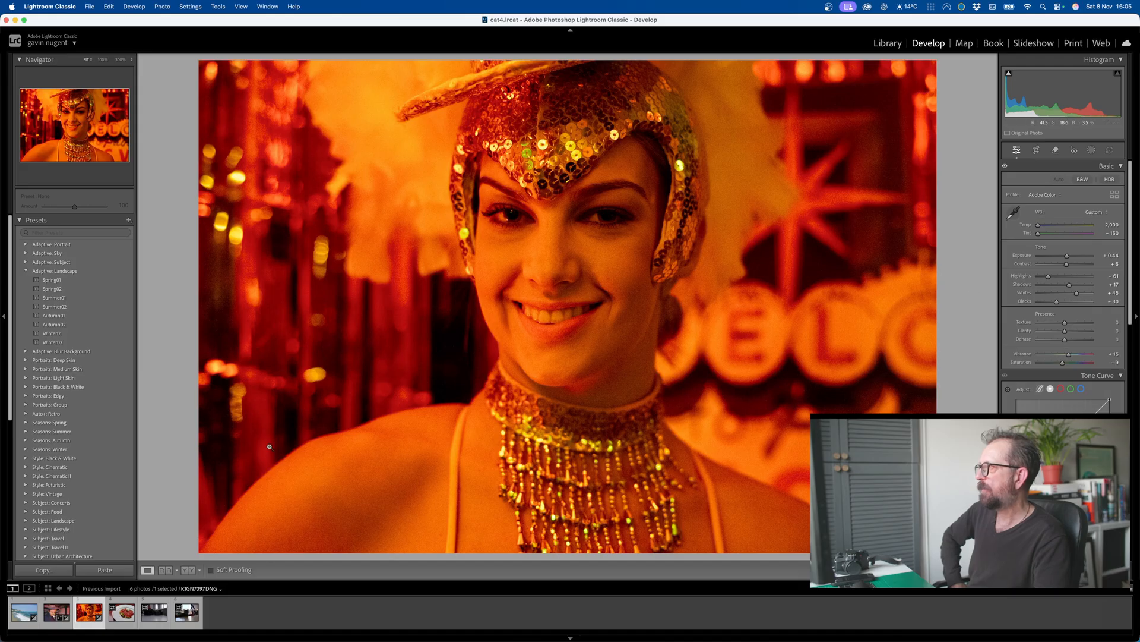
Step: Try the Adaptive Portrait preset Enhance Portrait on the red-lit portrait and replace it with Glamour Portrait
left_click(25, 244)
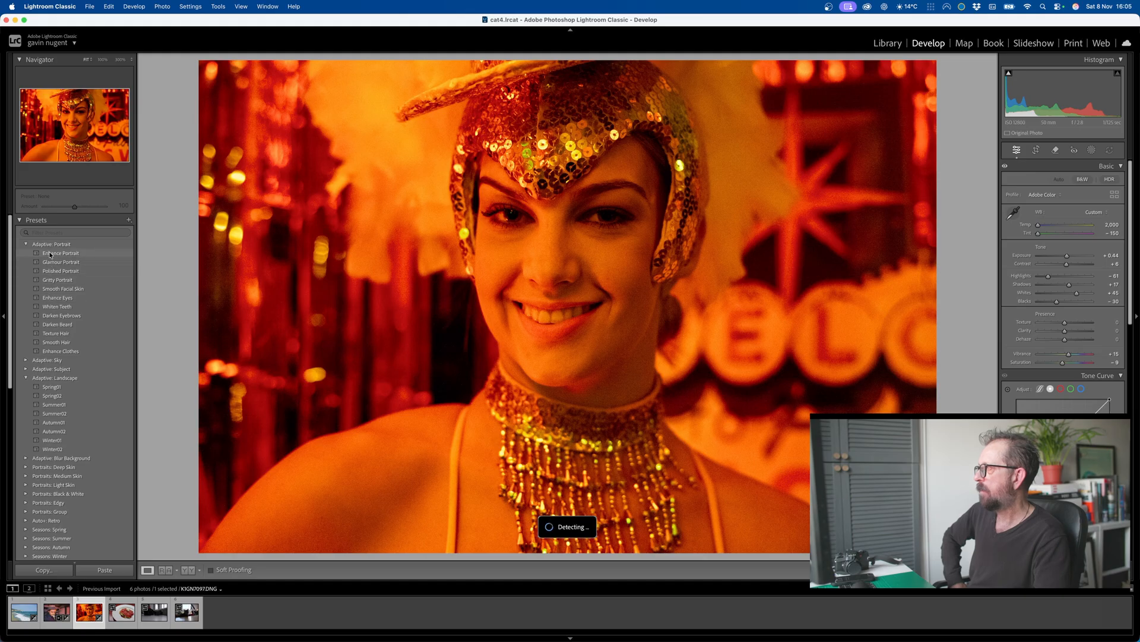
left_click(52, 254)
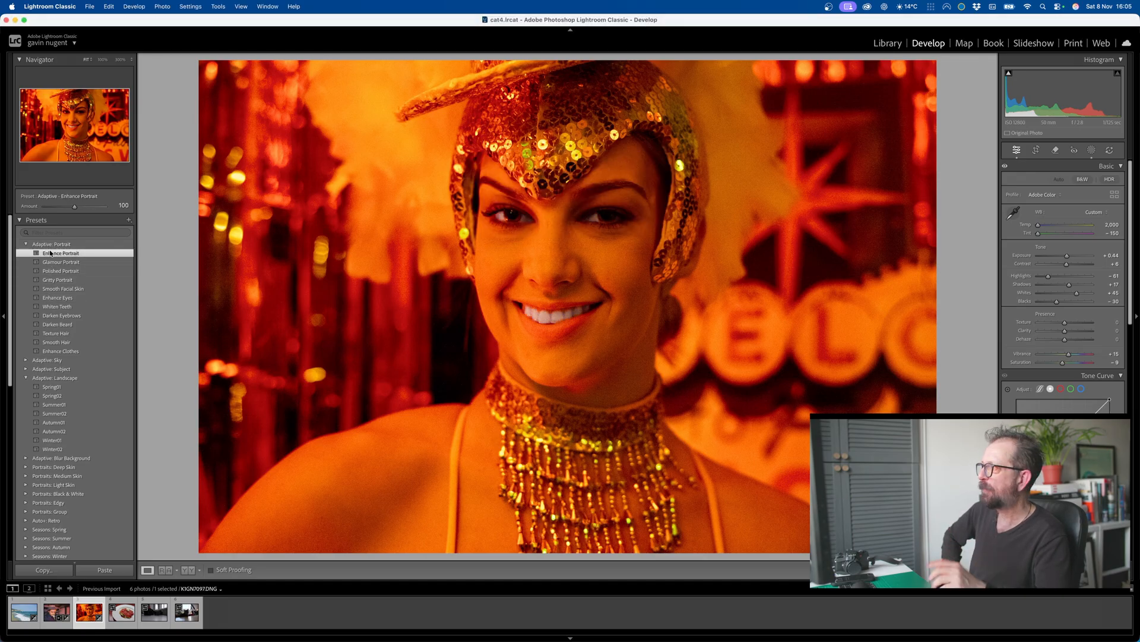
left_click(51, 262)
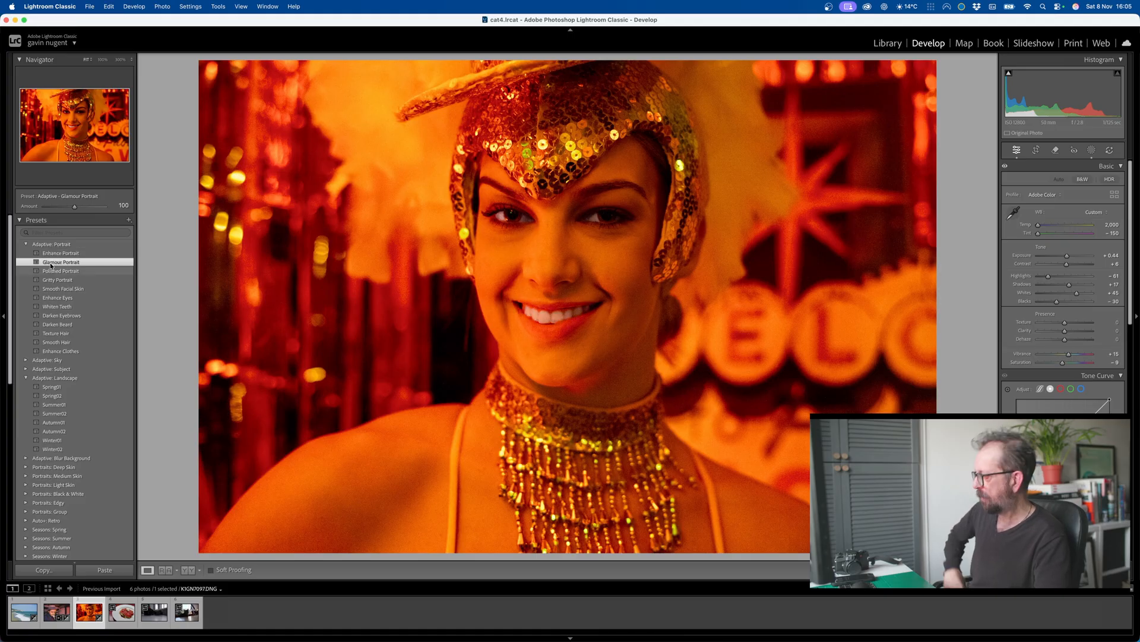
key("cmd+z")
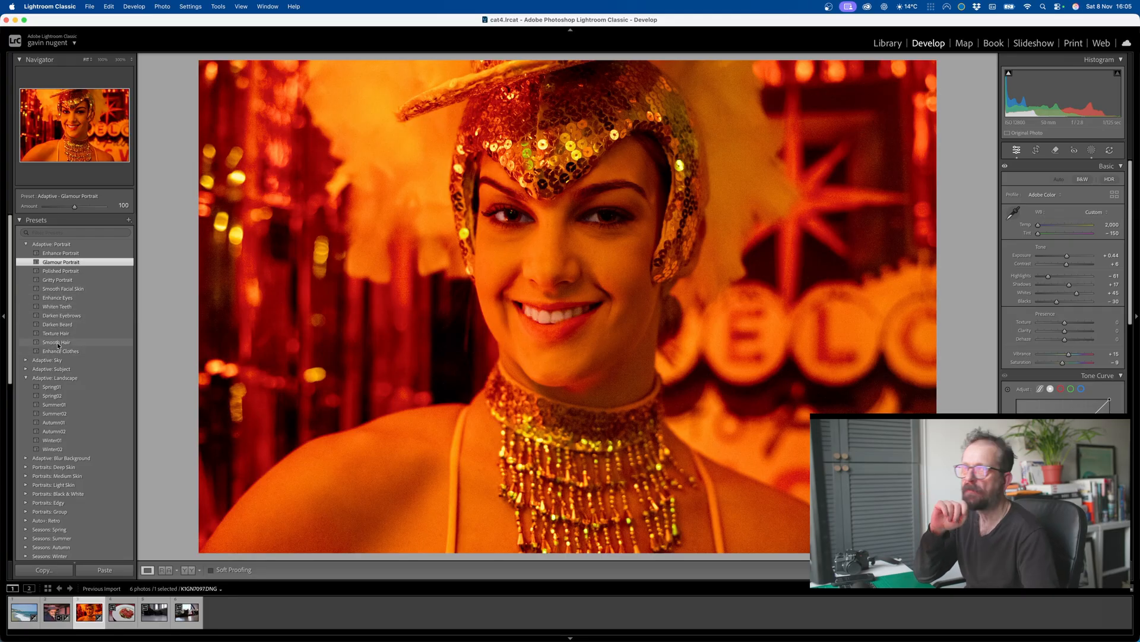
scroll(58, 343, "down", 5)
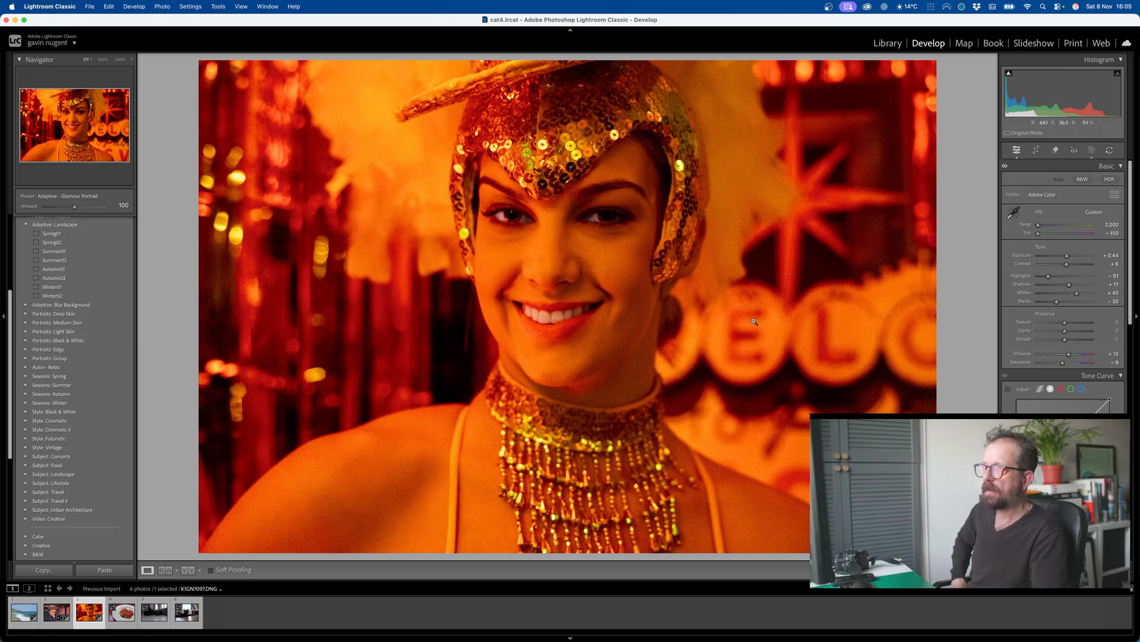
Step: Open the salmon dish photo and apply the Adaptive Subject preset Pop
left_click(122, 622)
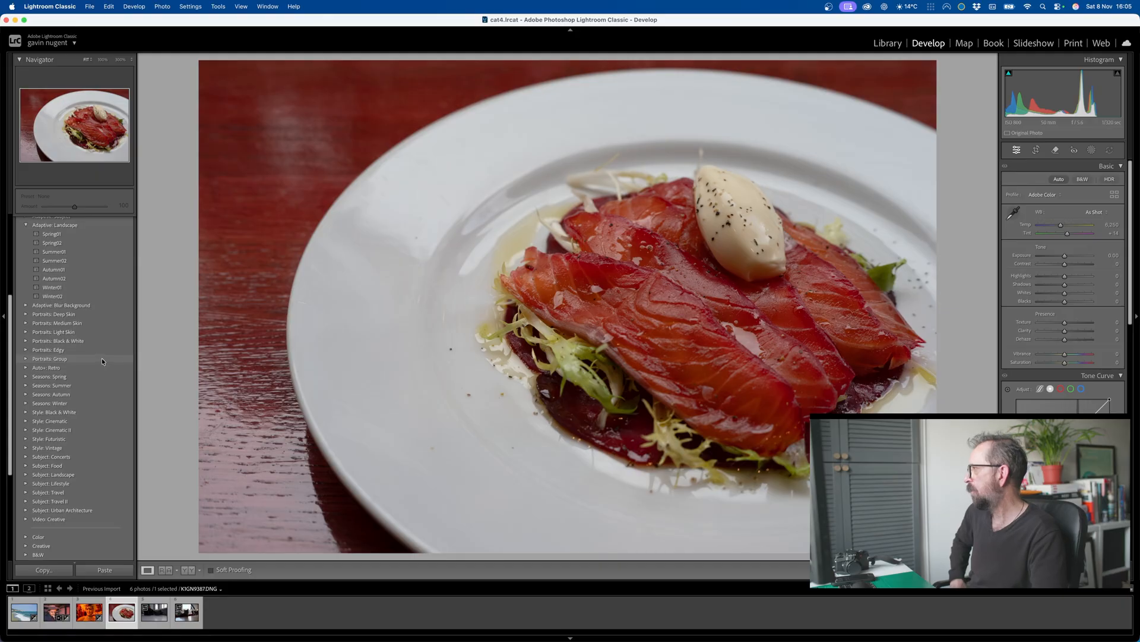
scroll(103, 360, "up", 5)
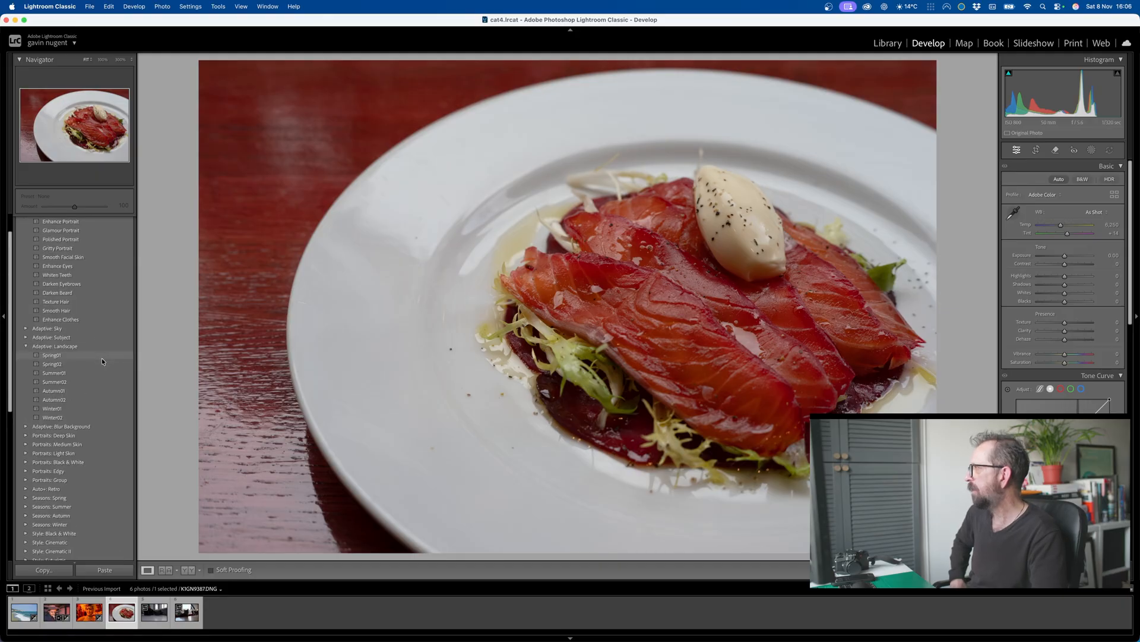
left_click(26, 338)
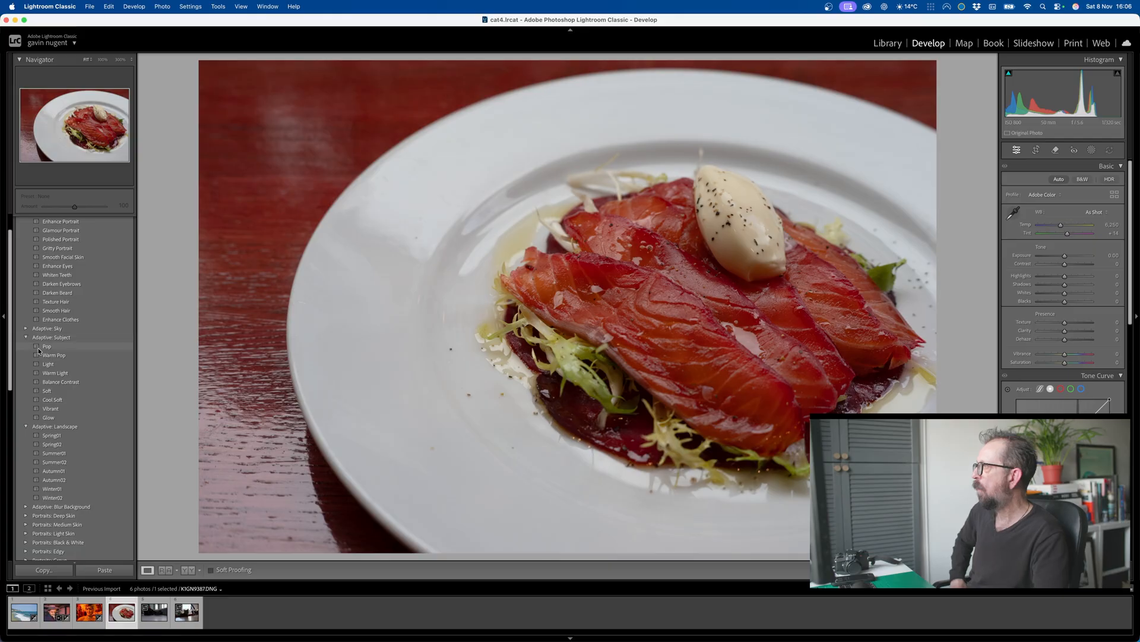
left_click(38, 348)
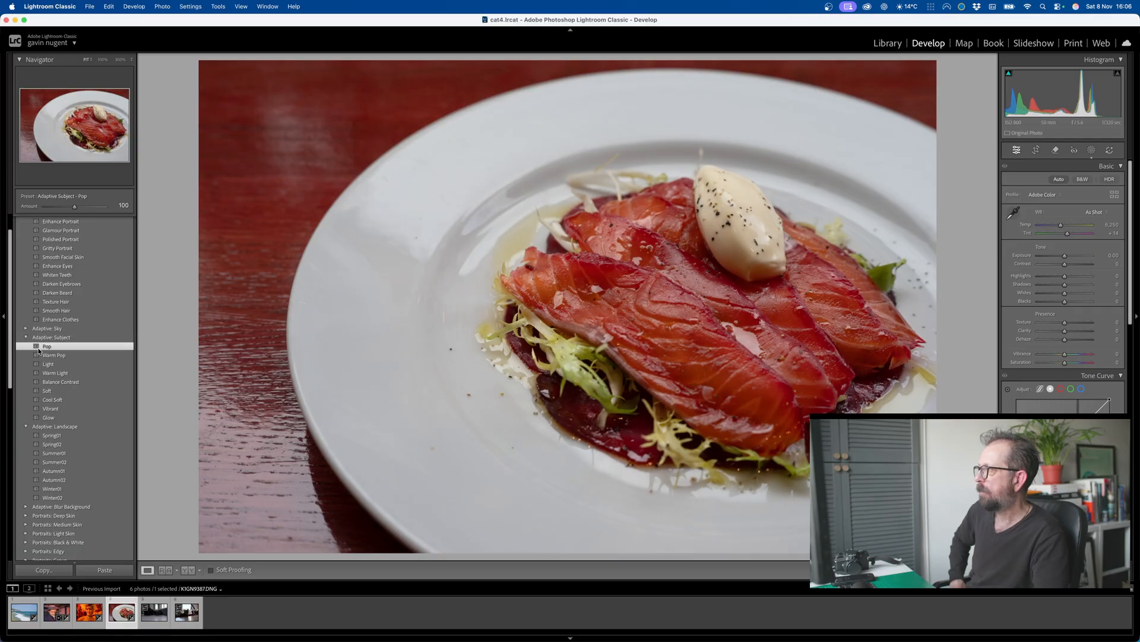
Step: Try the Camera Matching profile Bright on the salmon dish photo
left_click(1059, 195)
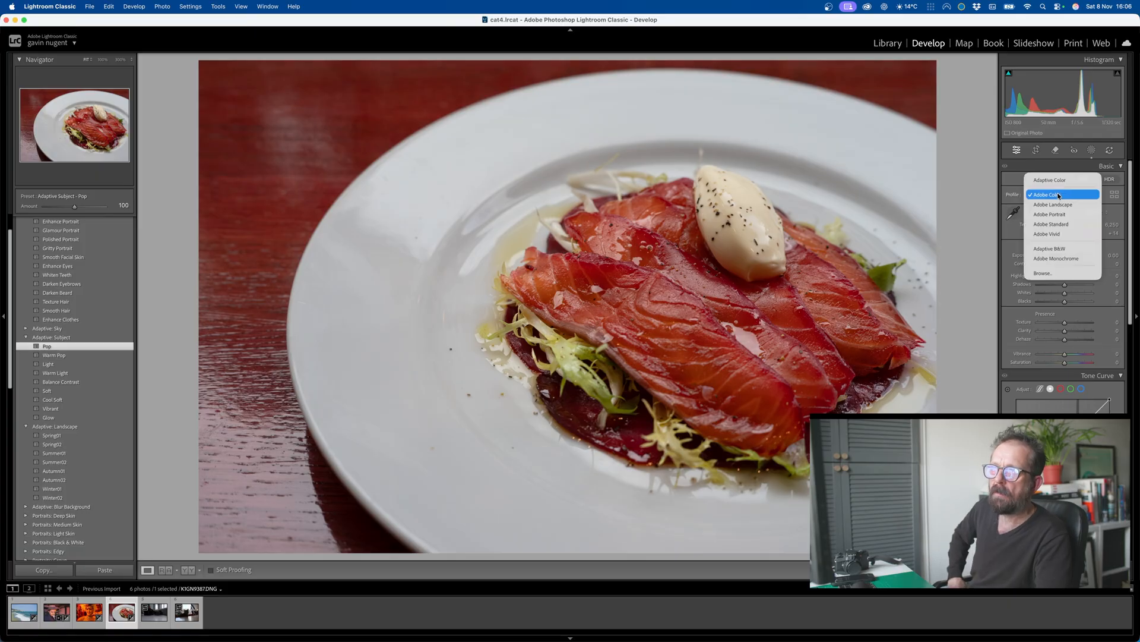
left_click(1057, 270)
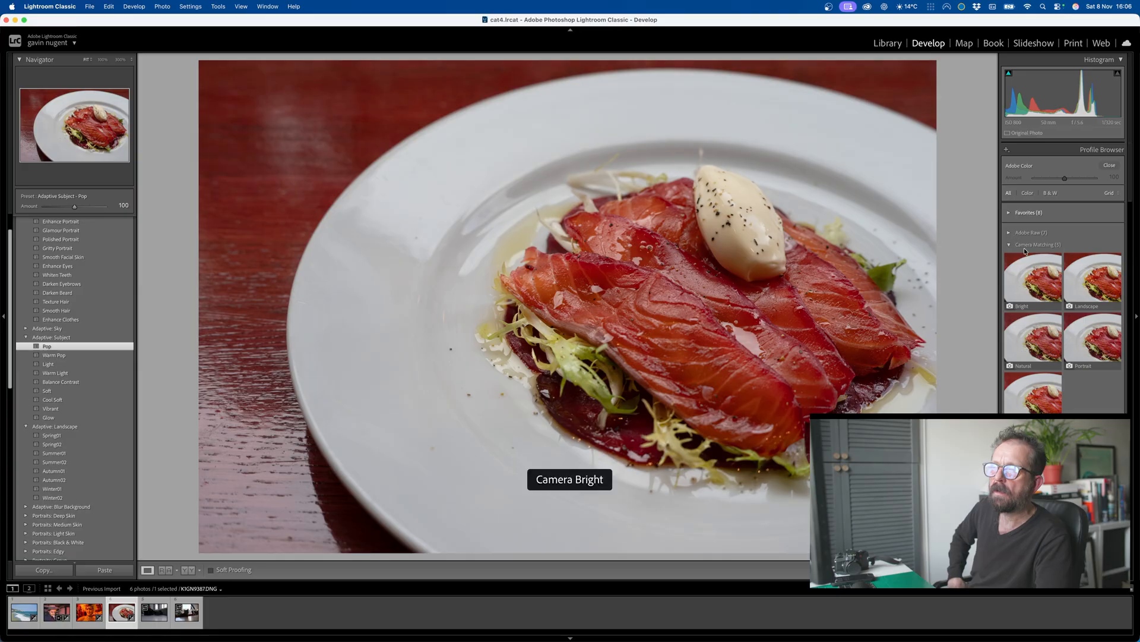
left_click(1037, 286)
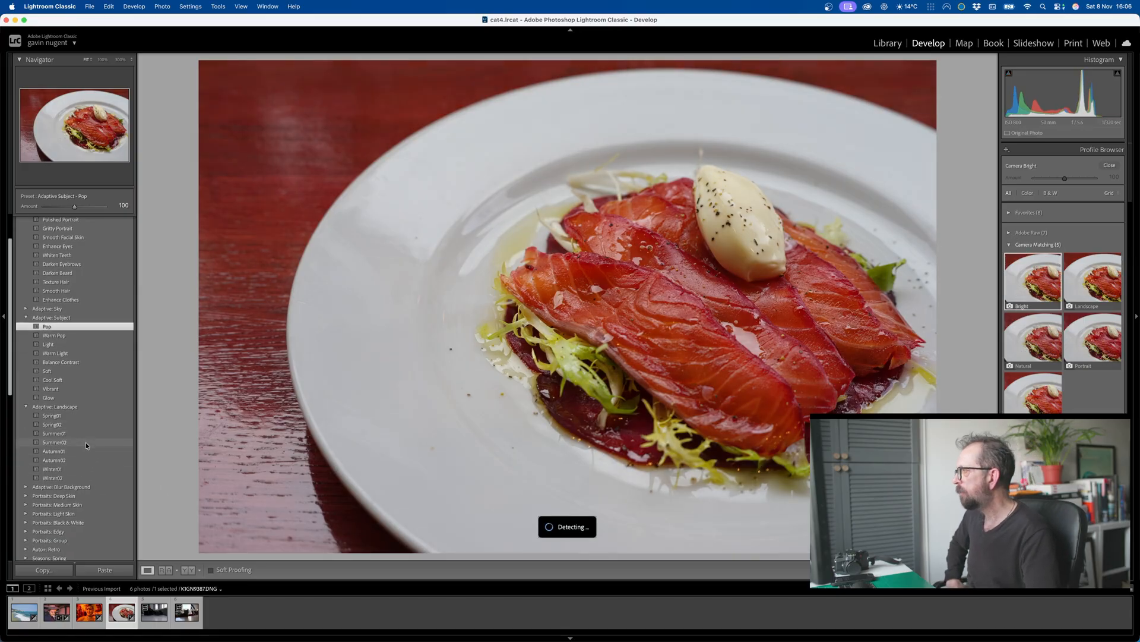
Step: Try the Subject: Food preset FD02 on the salmon dish photo and replace it with FD05
scroll(86, 442, "down", 5)
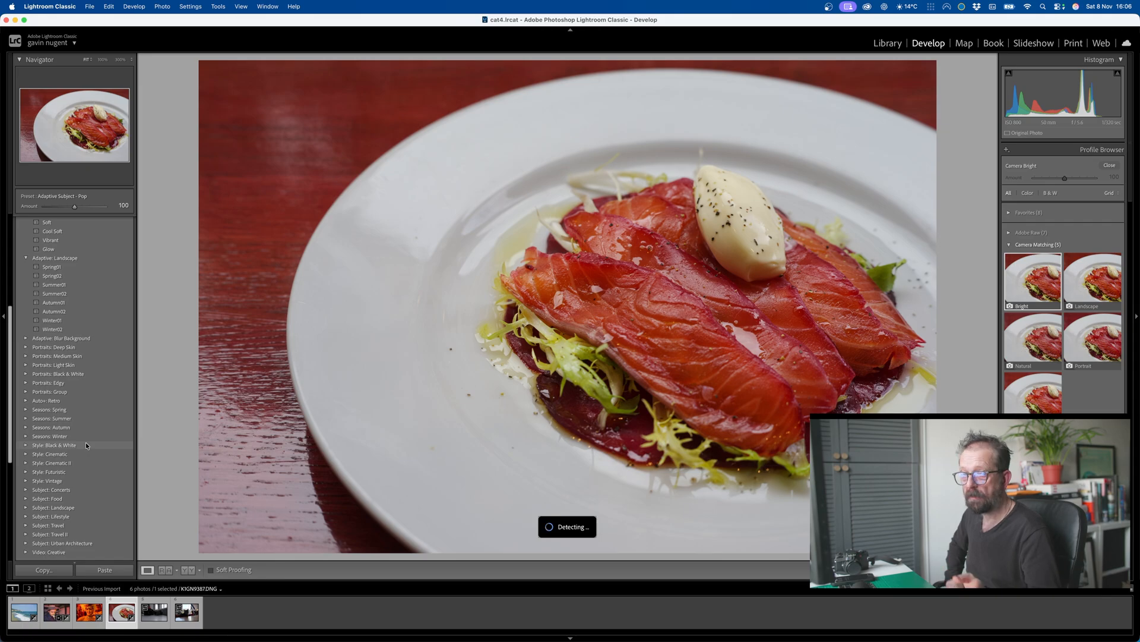
scroll(85, 441, "down", 1)
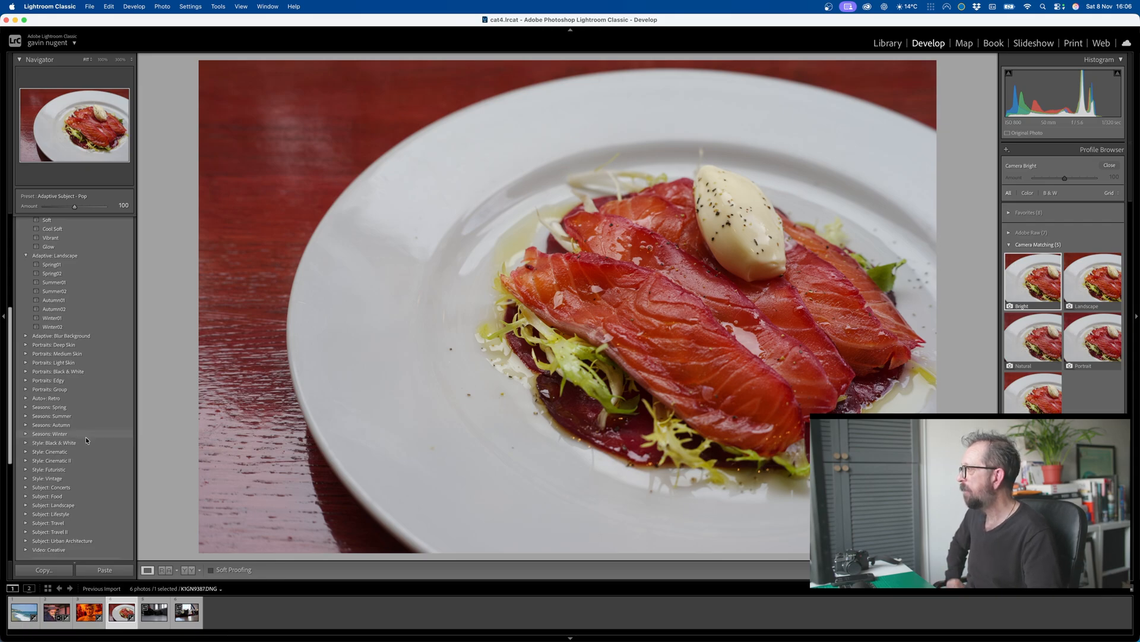
left_click(26, 497)
left_click(78, 496)
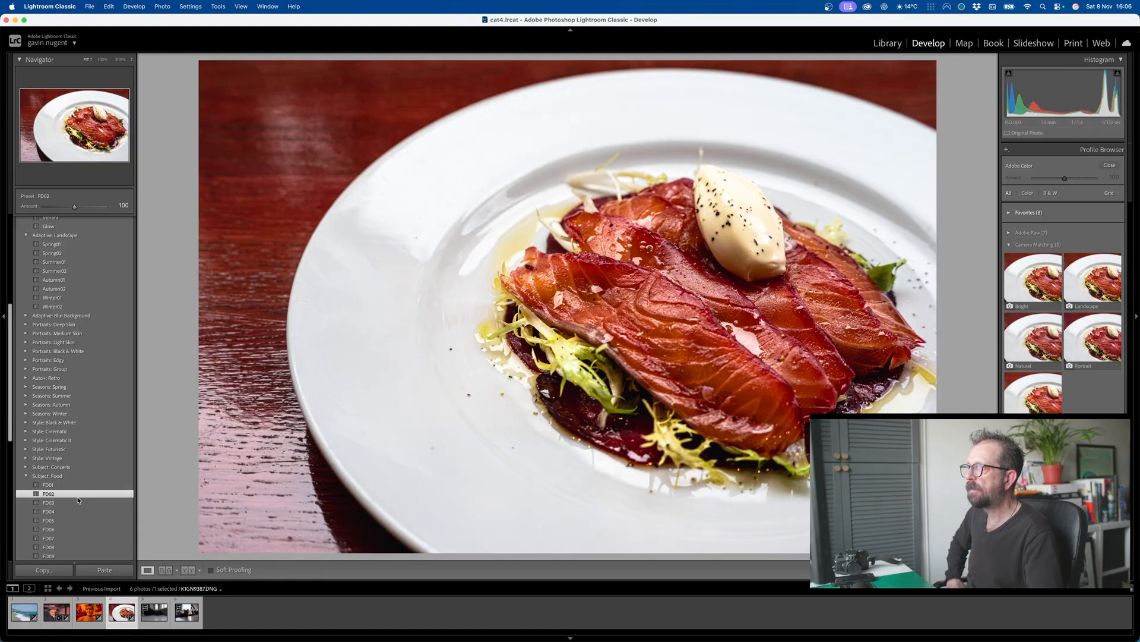
left_click(72, 520)
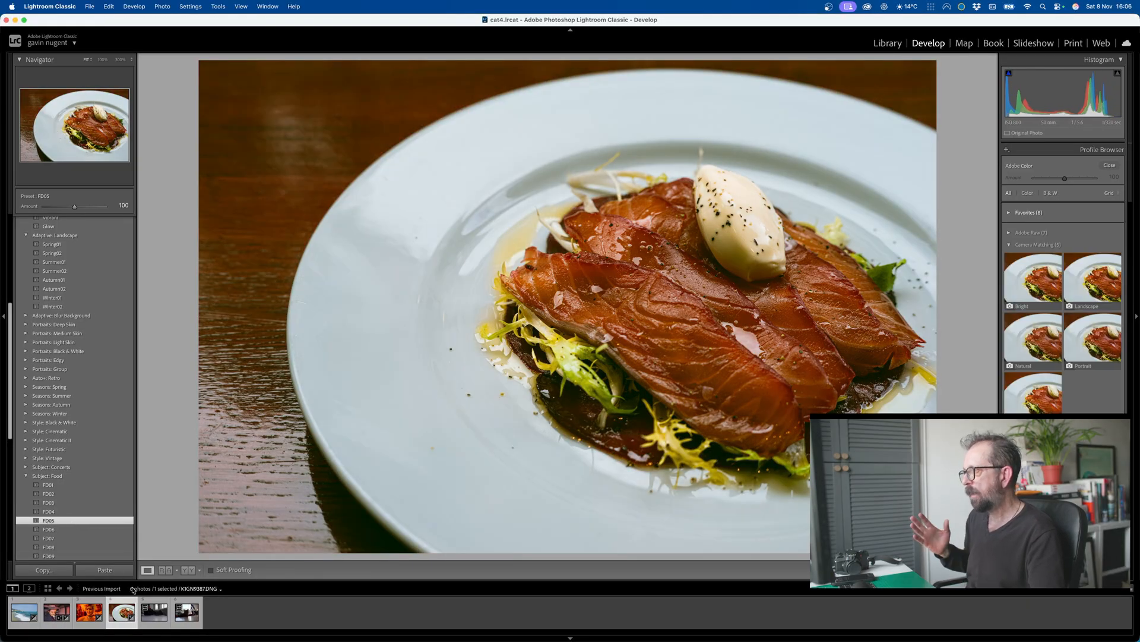
Step: Apply the Camera Matching profile Vibrant to the photo of the two film cameras, close the profile browser, and apply Auto tone adjustments
left_click(153, 612)
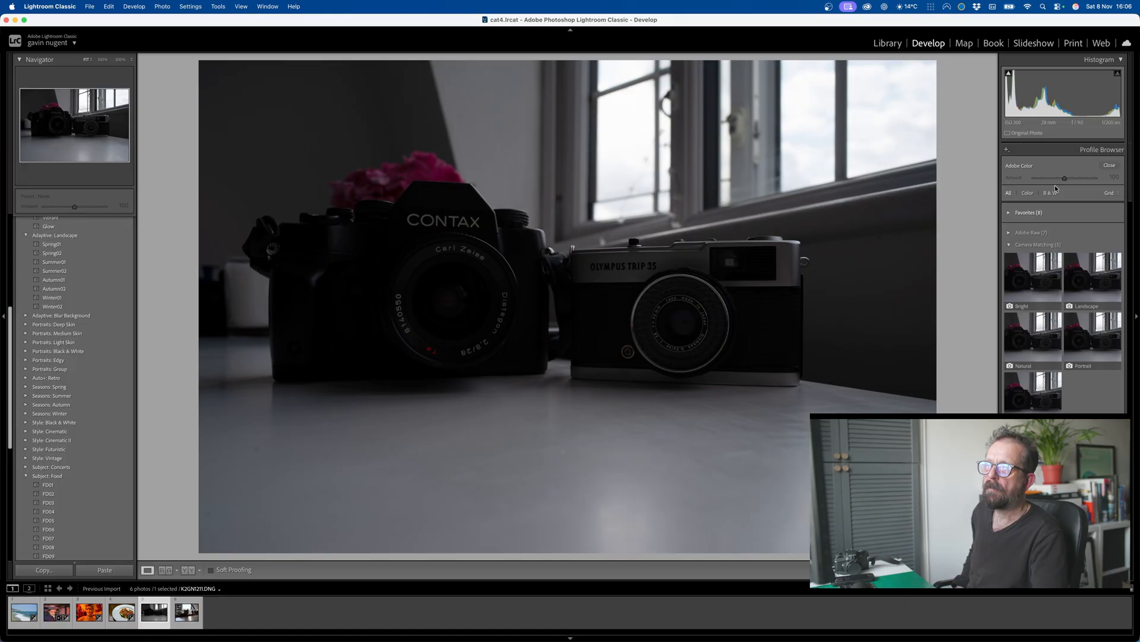
left_click(1040, 324)
left_click(1033, 389)
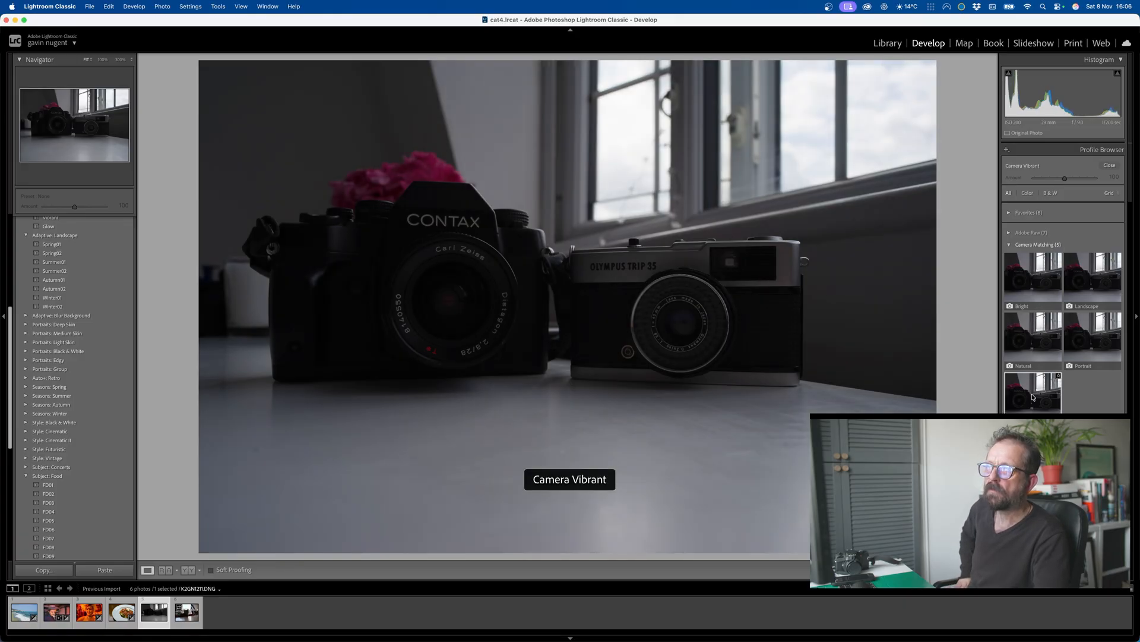
left_click(1110, 165)
left_click(1059, 181)
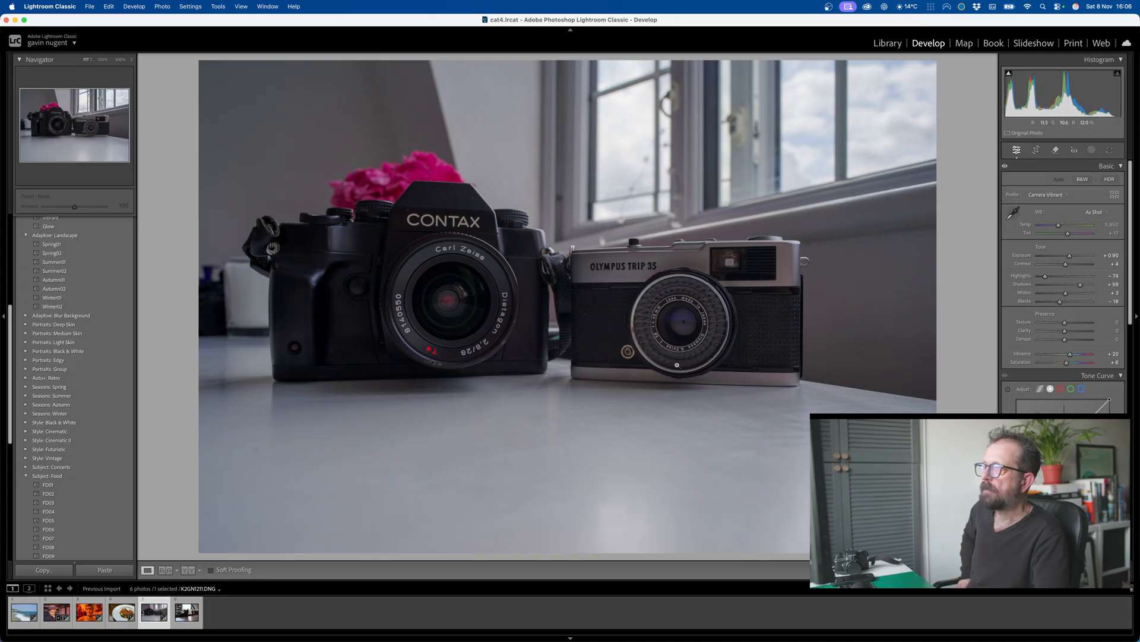
Step: Open the removal tools for the film cameras photo, dismiss the feature introductions, and examine the options of the Remove, Heal and Clone modes
left_click(1055, 150)
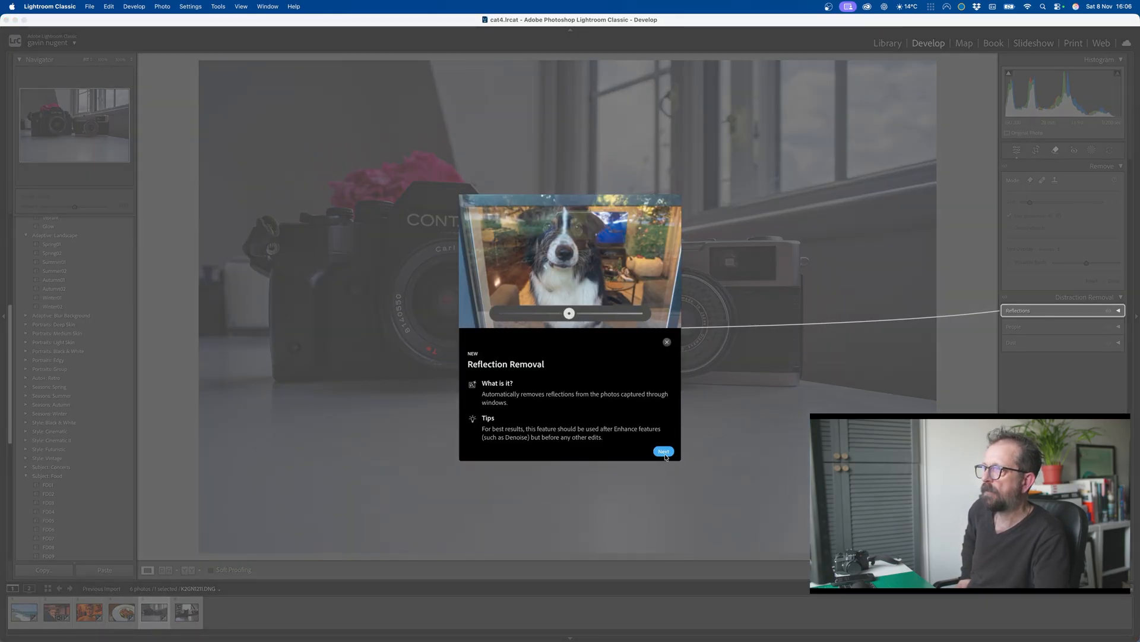
left_click(663, 451)
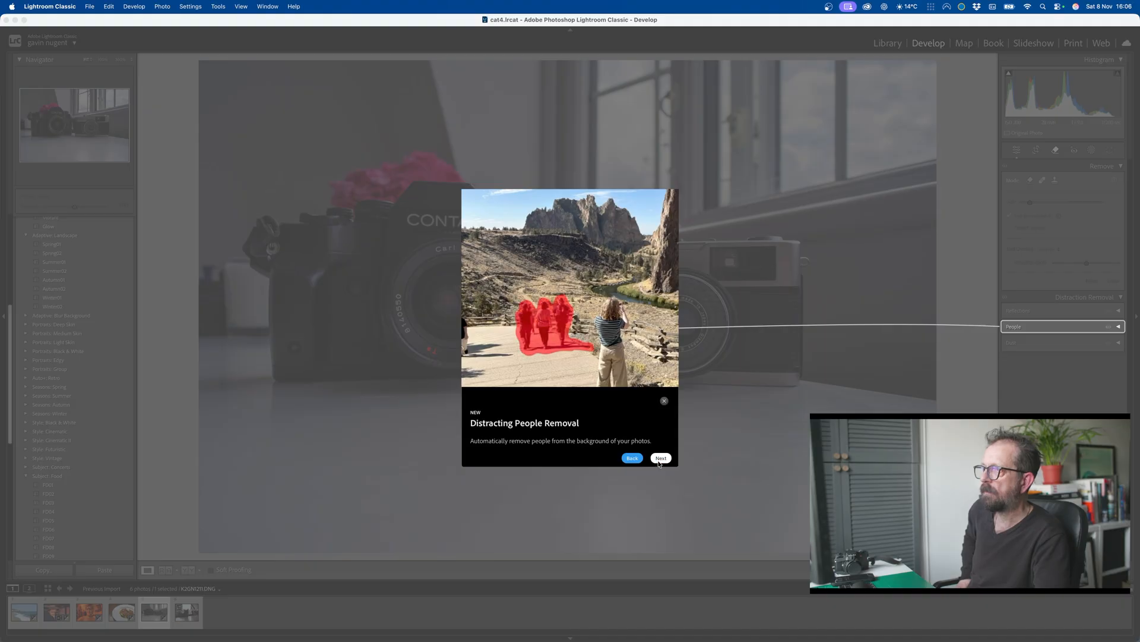
left_click(660, 460)
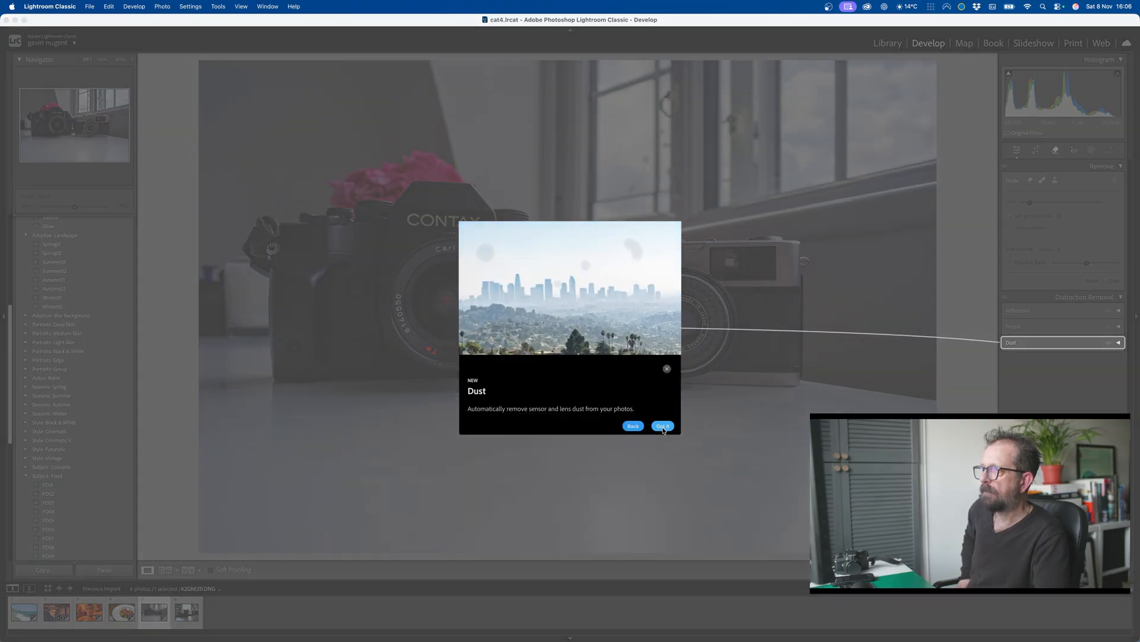
left_click(663, 426)
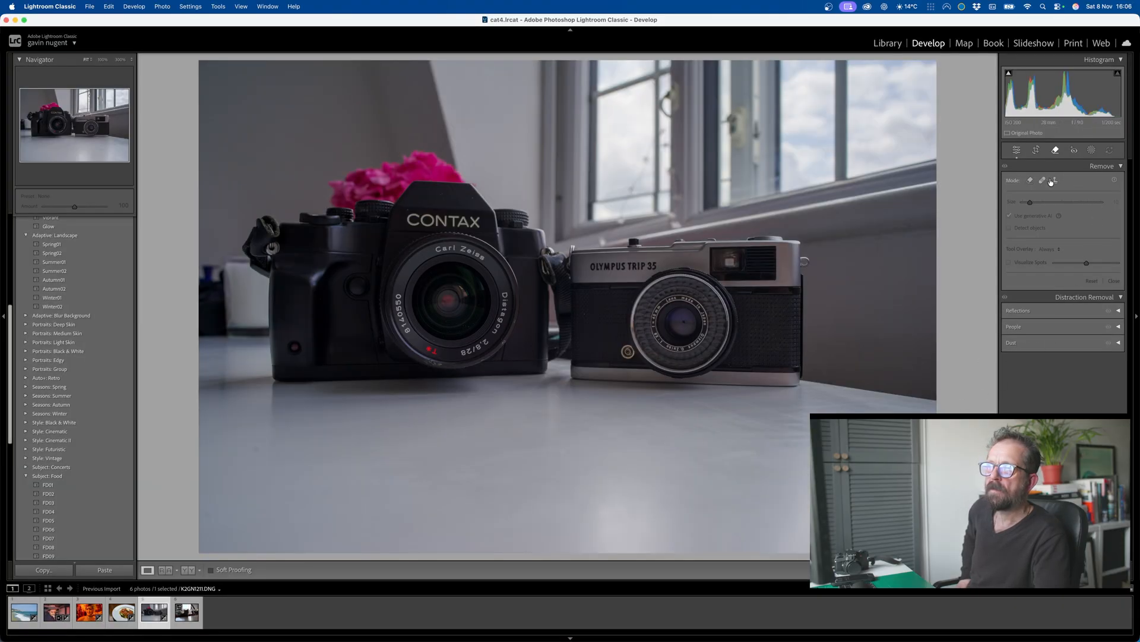
left_click(1031, 181)
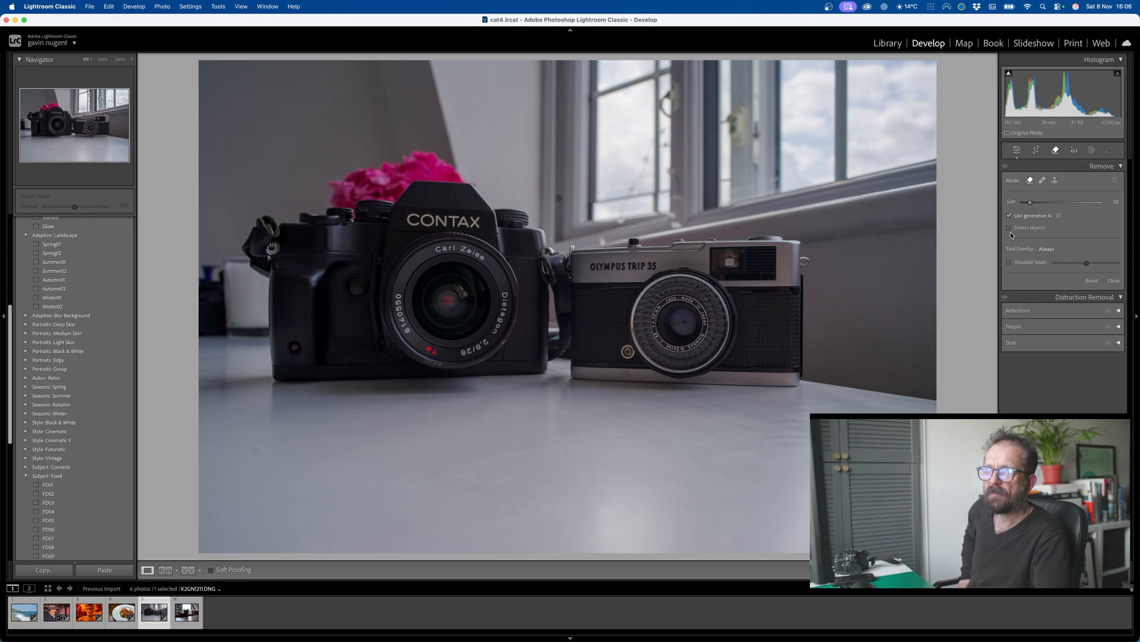
left_click(1043, 181)
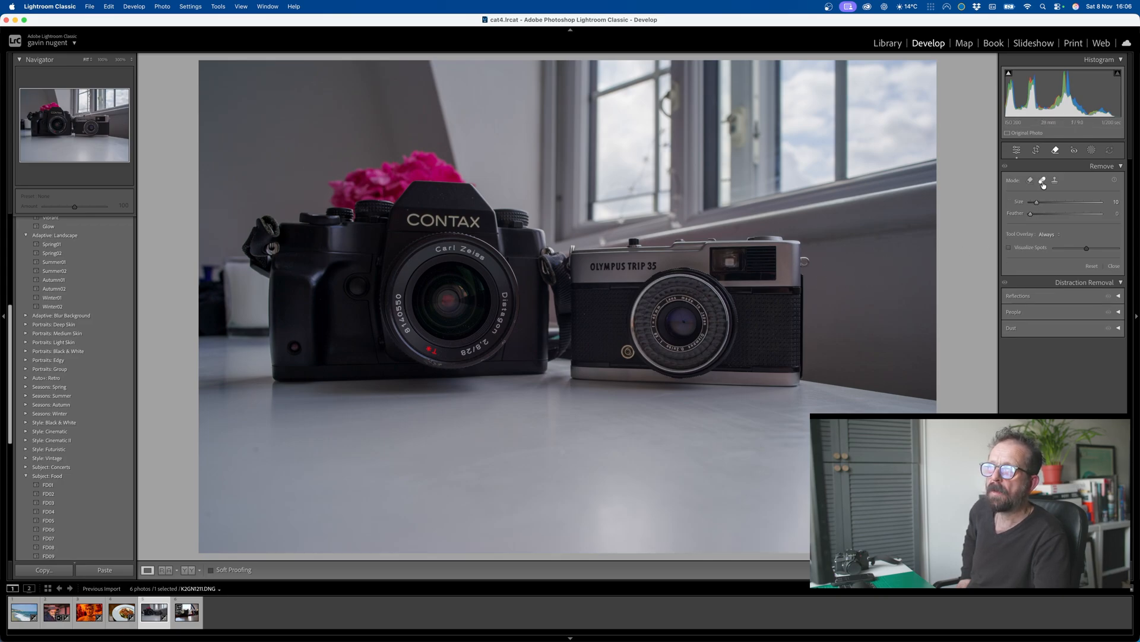
left_click(1056, 180)
Step: Paint a brush mask over the two film cameras and raise the masked area's exposure
left_click(1097, 152)
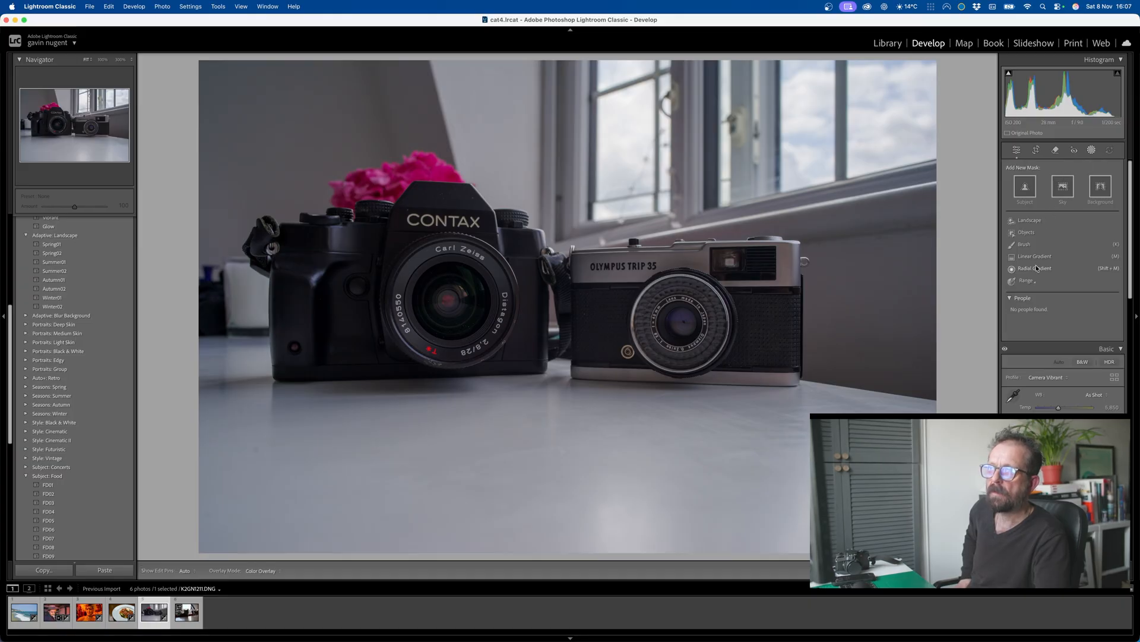
left_click(1024, 244)
mouse_move(732, 260)
left_mouse_down()
mouse_move(683, 247)
mouse_move(590, 254)
mouse_move(663, 324)
mouse_move(654, 341)
mouse_move(720, 349)
mouse_move(790, 269)
mouse_move(771, 373)
mouse_move(290, 339)
mouse_move(301, 375)
mouse_move(451, 265)
mouse_move(313, 270)
mouse_move(274, 227)
mouse_move(433, 232)
mouse_move(573, 258)
mouse_move(764, 259)
mouse_move(627, 295)
mouse_move(751, 348)
mouse_move(765, 329)
left_mouse_up()
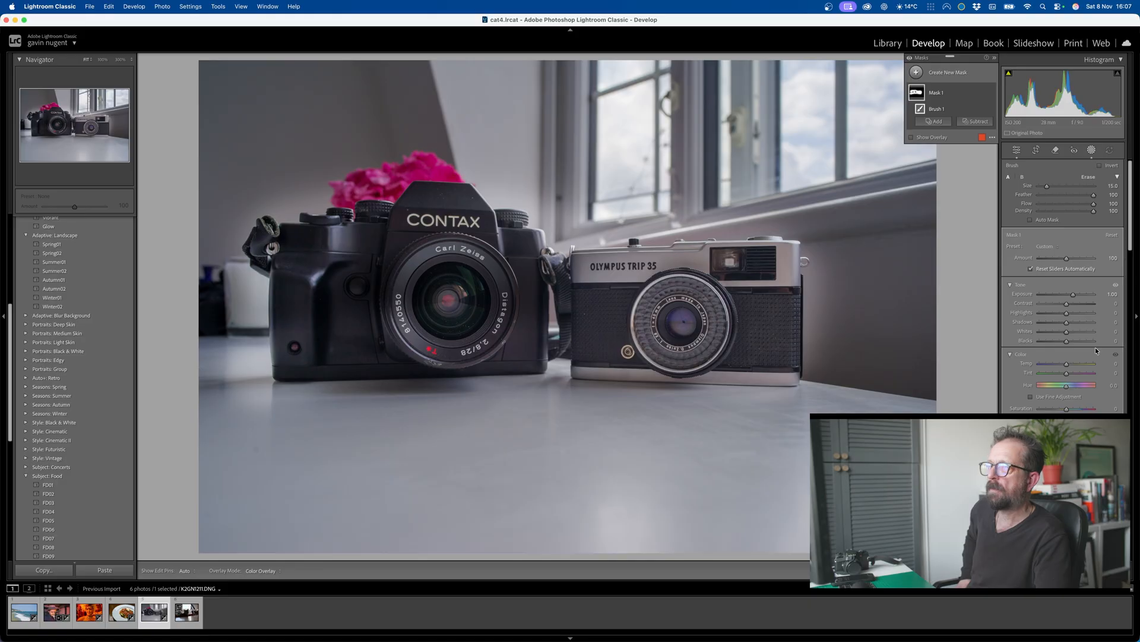
left_click_drag(1071, 295, 1071, 295)
Step: Open the cat photo, mask the cat with subject selection, and brighten it with Exposure 1.23 and a stronger mask Amount
left_click(192, 626)
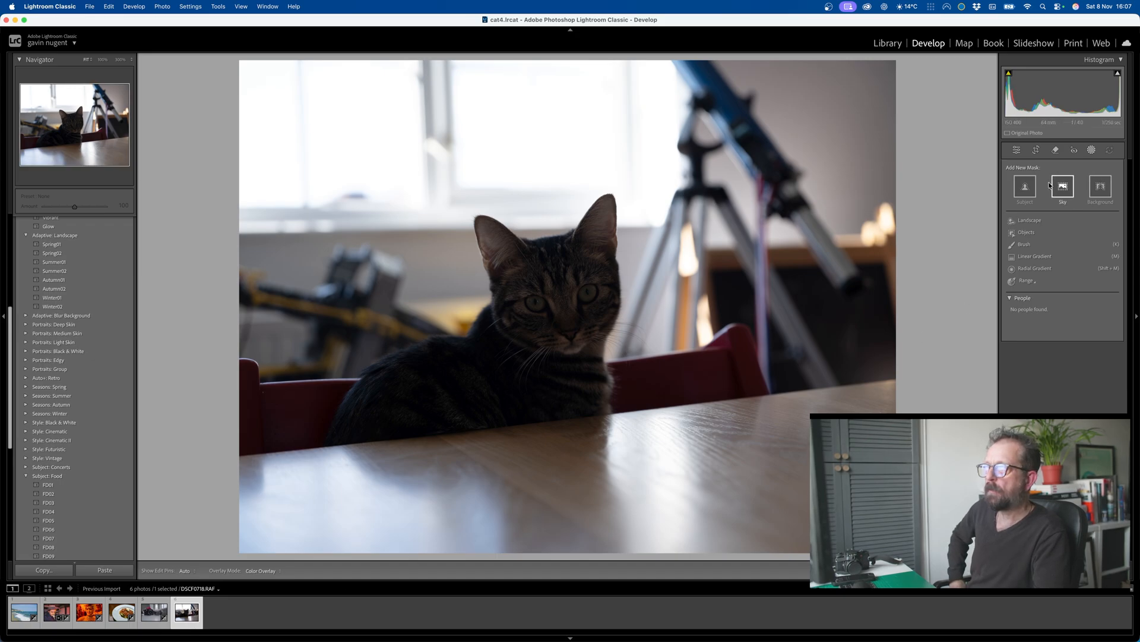
left_click(1025, 187)
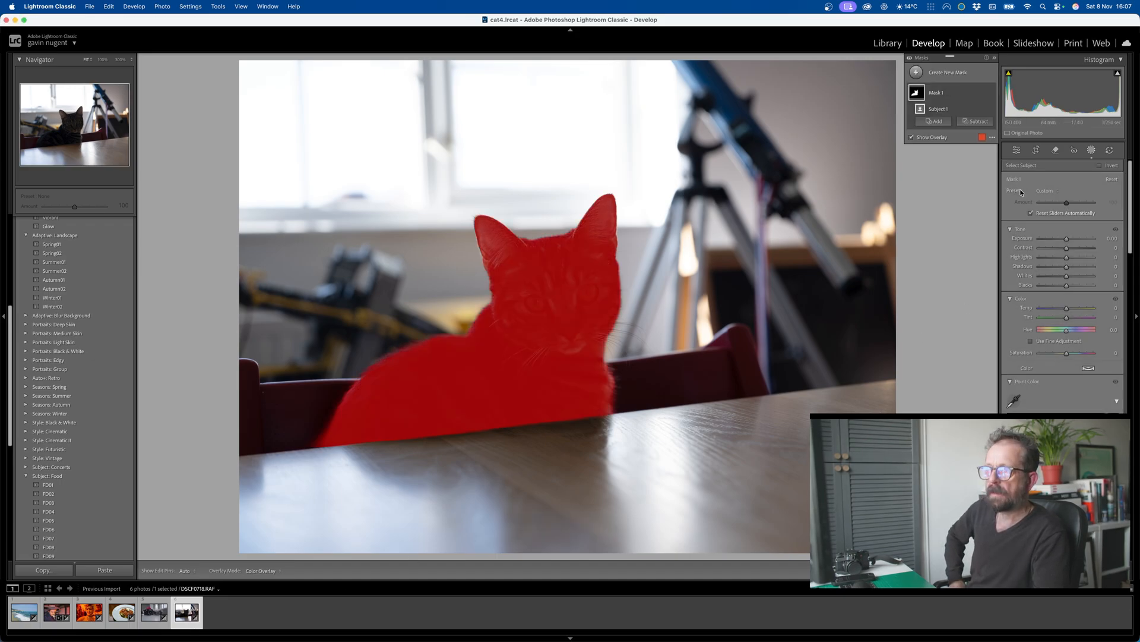
left_click_drag(1066, 238, 1082, 240)
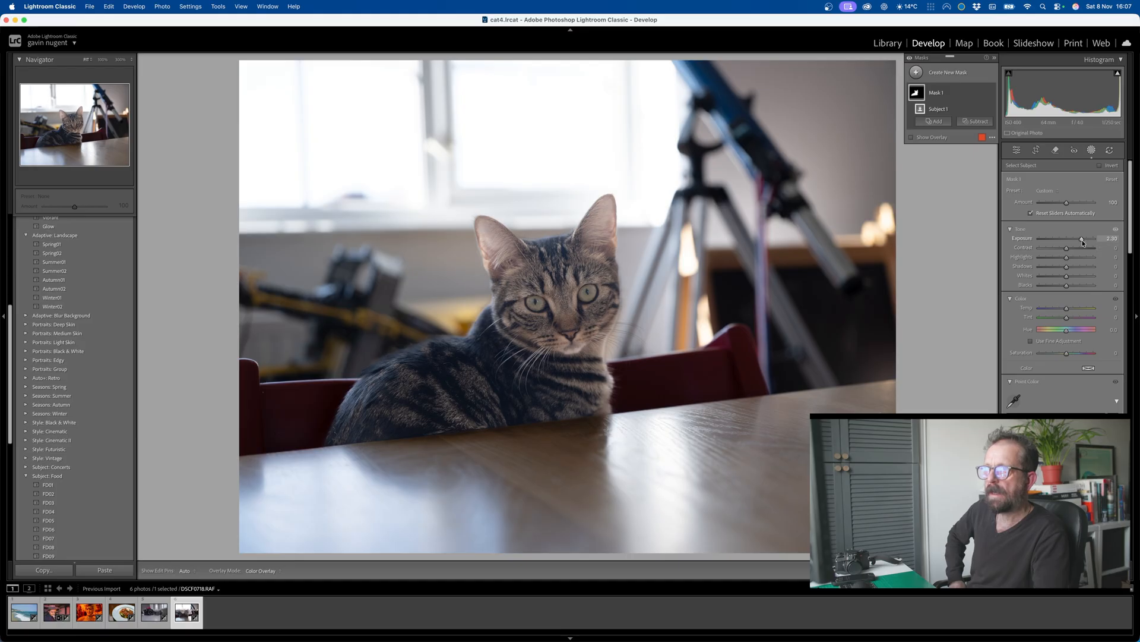
left_click_drag(1082, 241, 1084, 208)
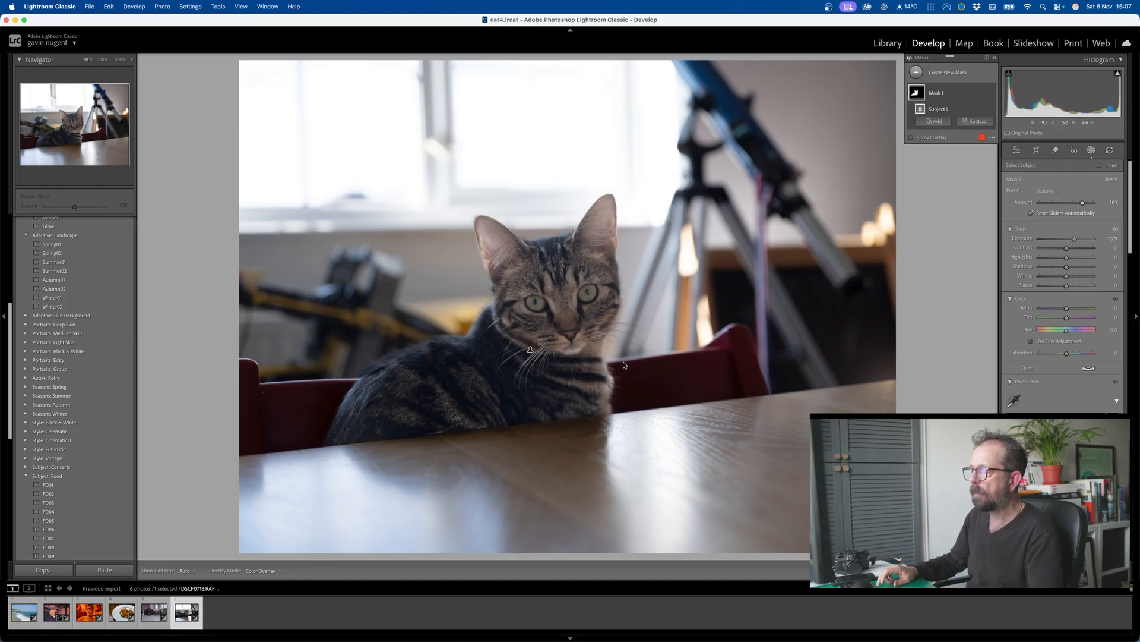
Step: Lower the Clarity of the cat's subject mask slightly
key("super+equal")
key("super+equal")
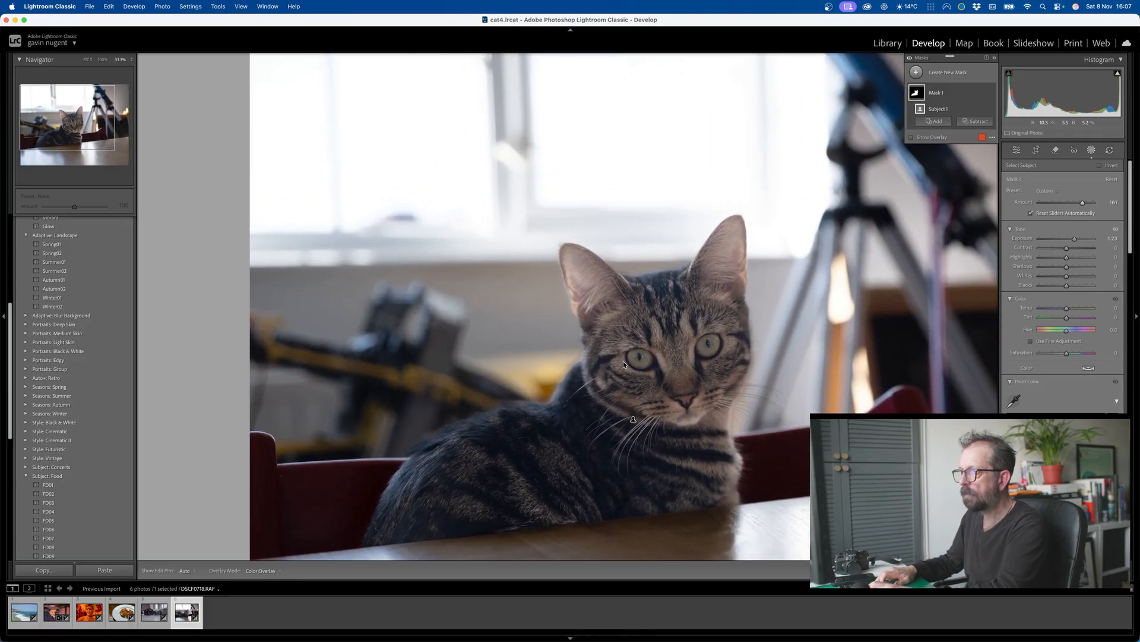
scroll(685, 417, "down", 5)
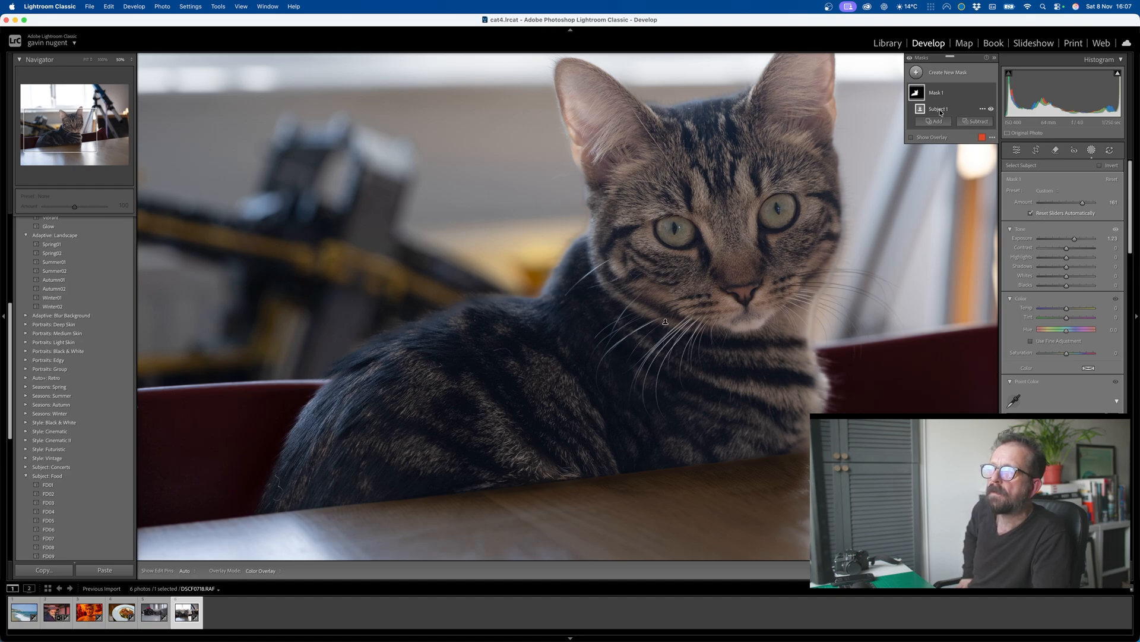
scroll(1045, 309, "down", 10)
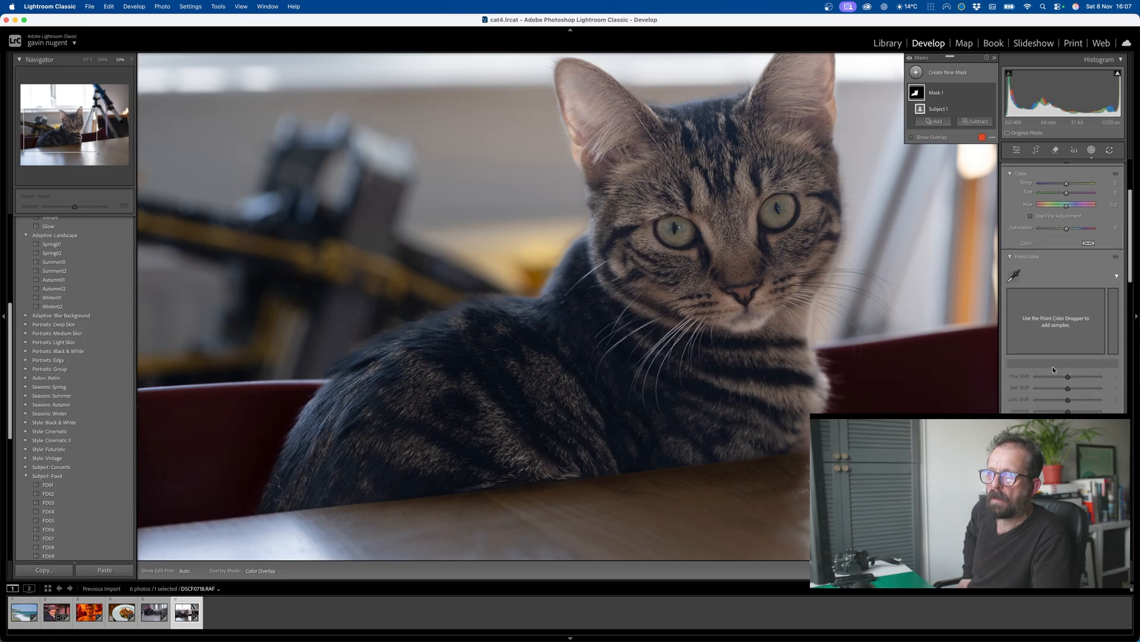
scroll(1053, 369, "down", 4)
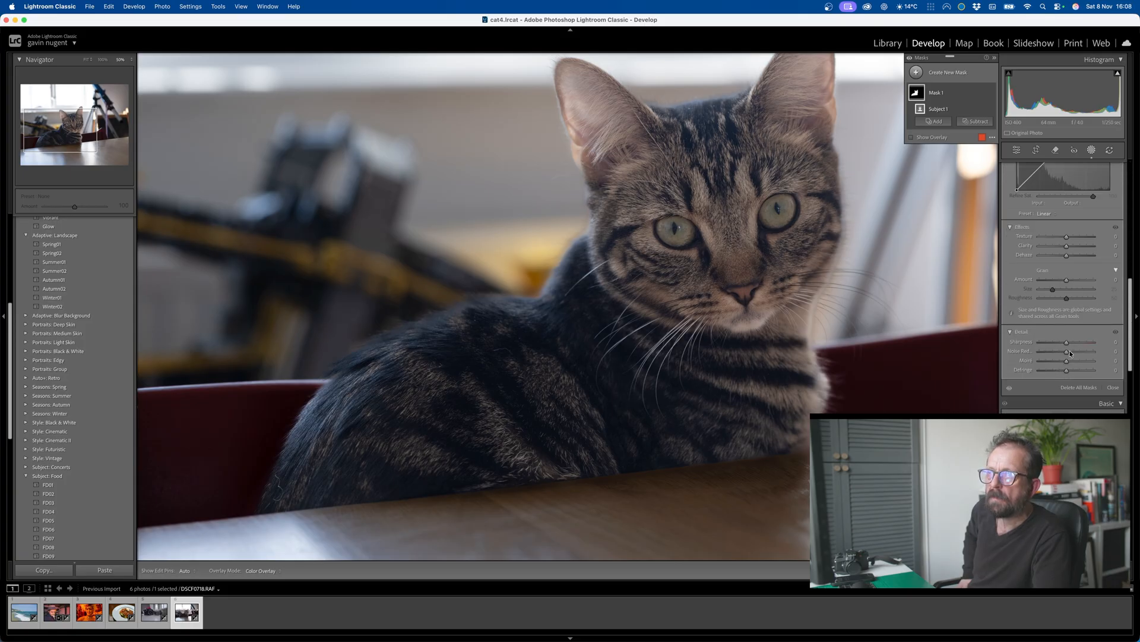
left_click_drag(1067, 245, 1066, 248)
scroll(698, 310, "down", 2)
scroll(698, 310, "up", 2)
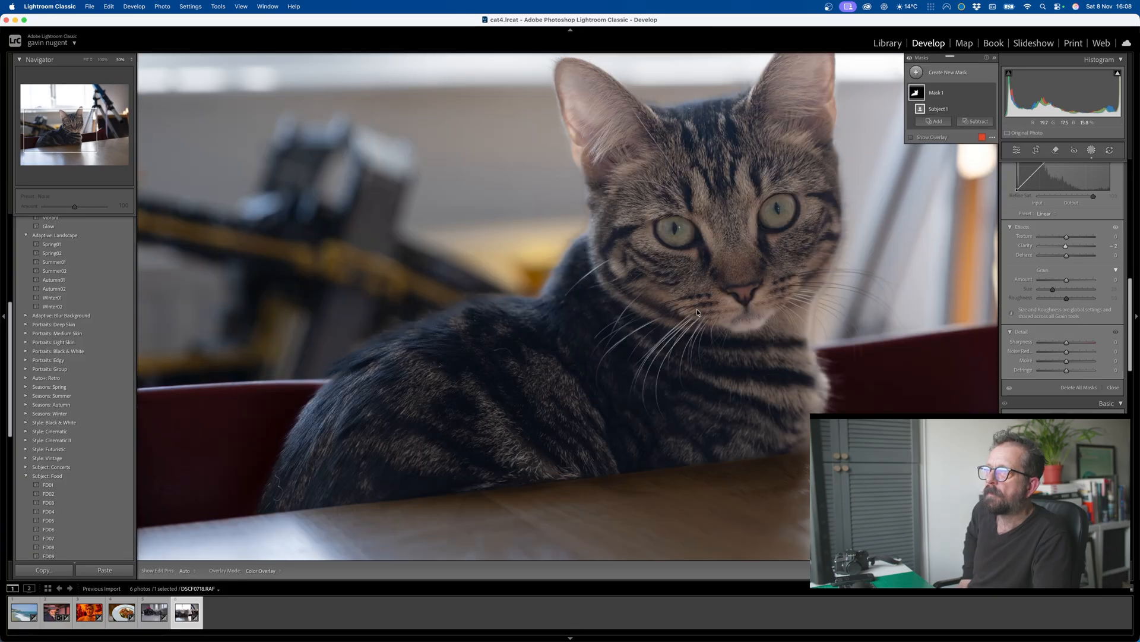
Step: Examine the mask's edge along the cat's fur and whiskers at high magnification and return to viewing the whole photo
scroll(697, 310, "up", 2)
key("super+equal")
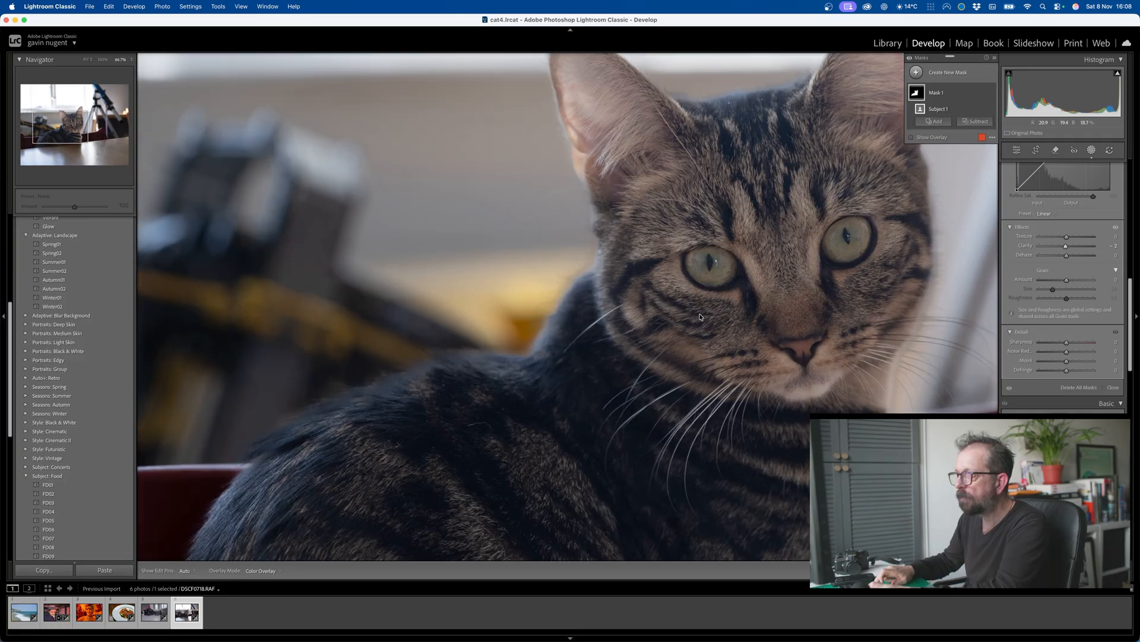
key("super+equal")
key("super+equal")
key("super+equal")
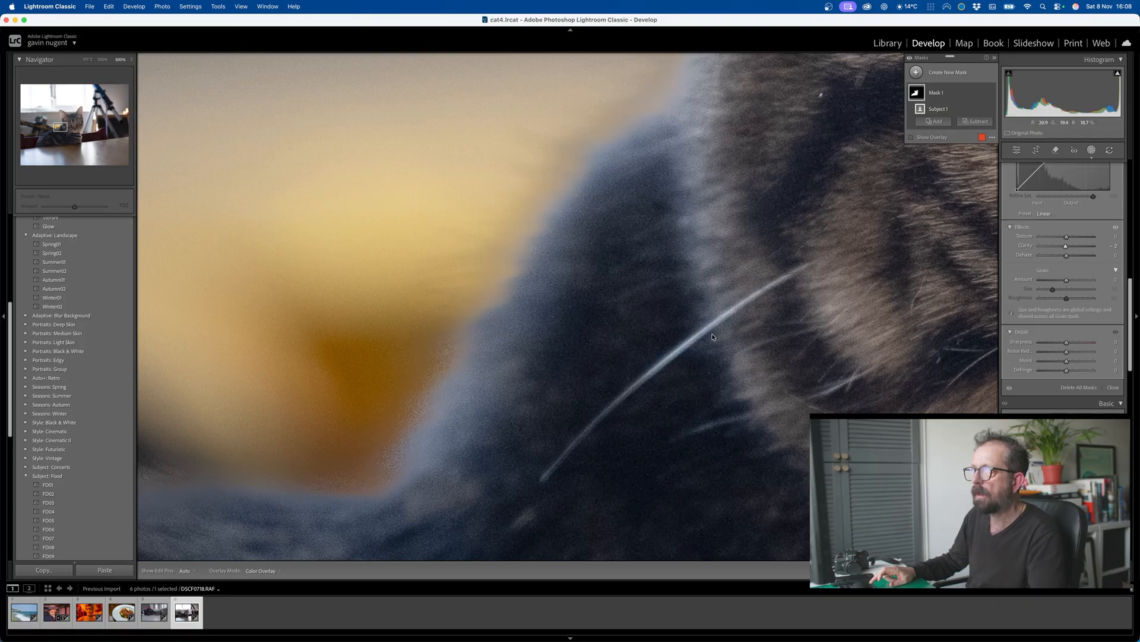
scroll(882, 304, "down", 2)
scroll(882, 305, "up", 5)
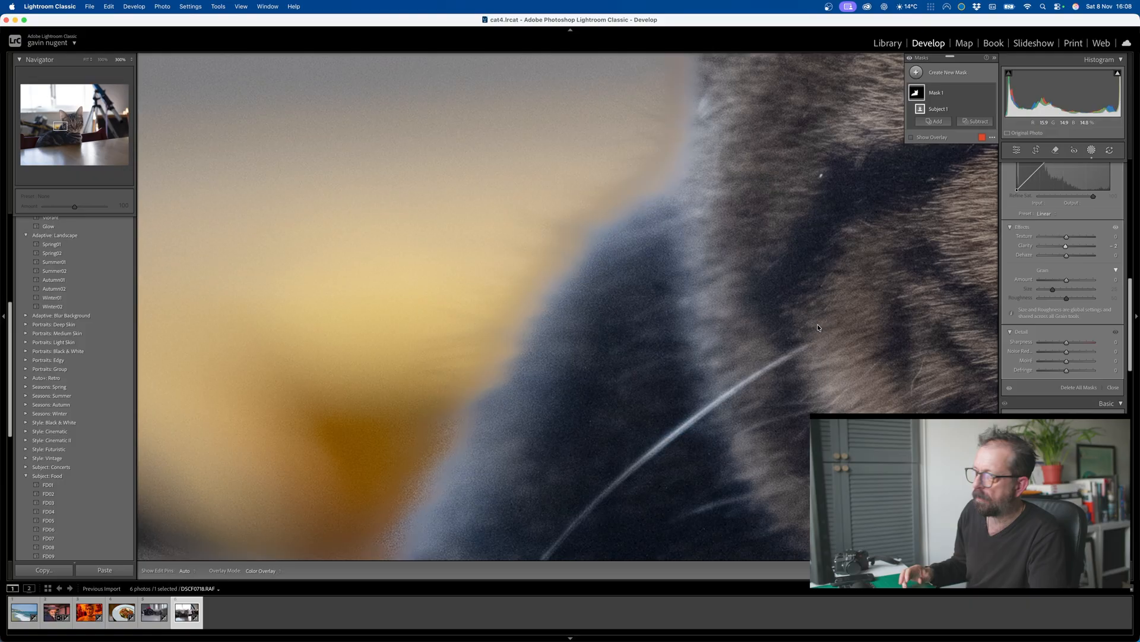
key("backslash")
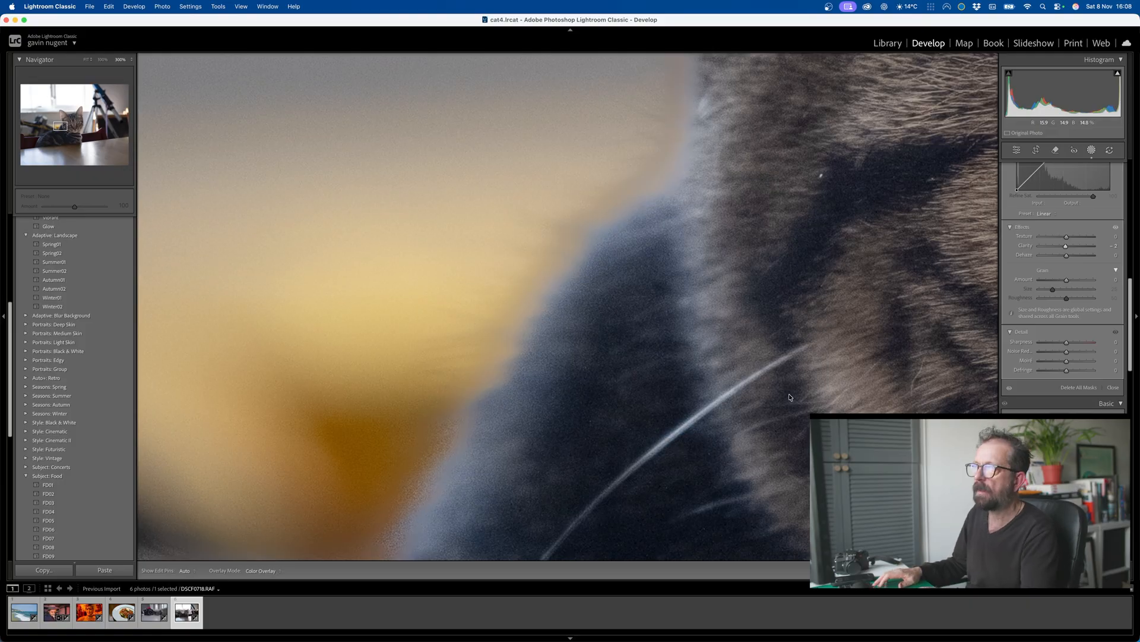
key("shift+w")
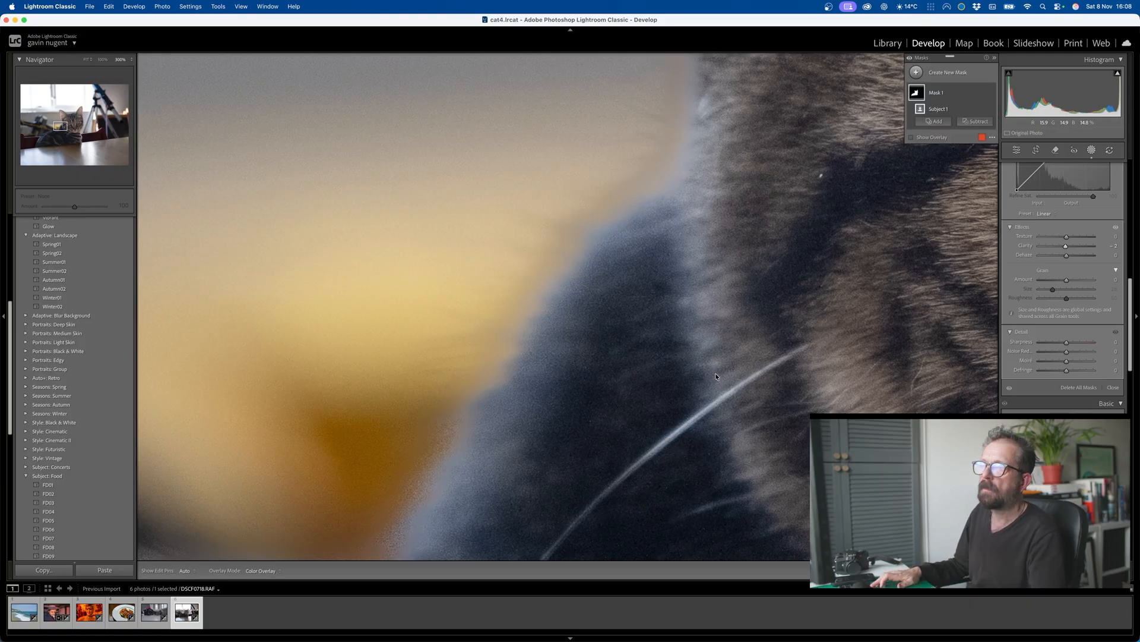
key("super+minus")
key("super+minus")
key("super+minus")
key("super+minus")
key("super+minus")
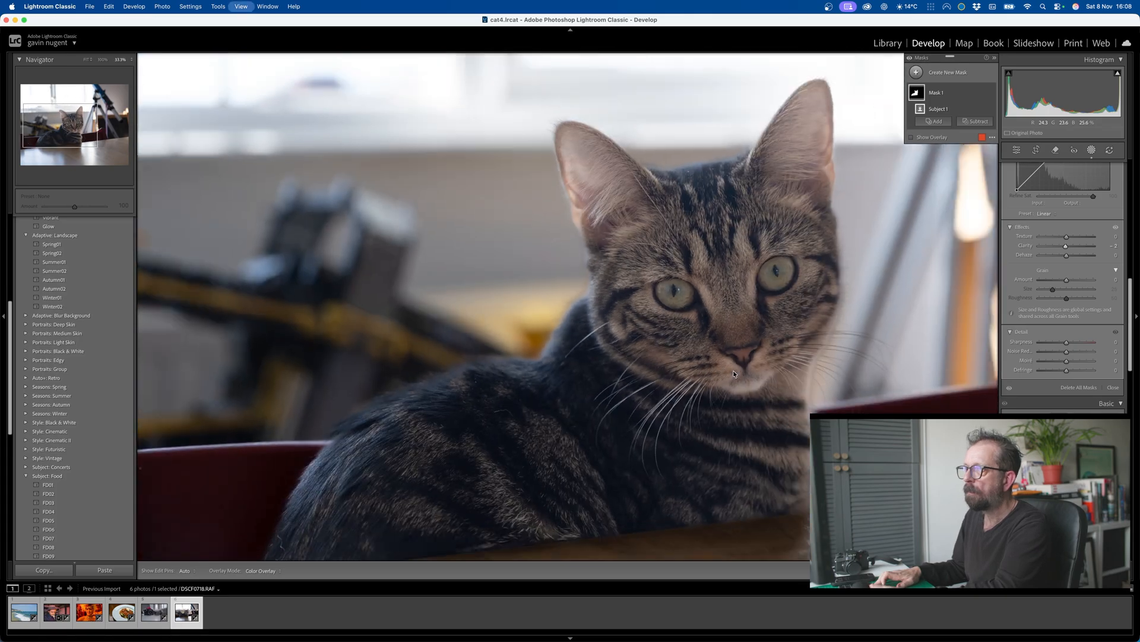
key("super+minus")
key("super+minus")
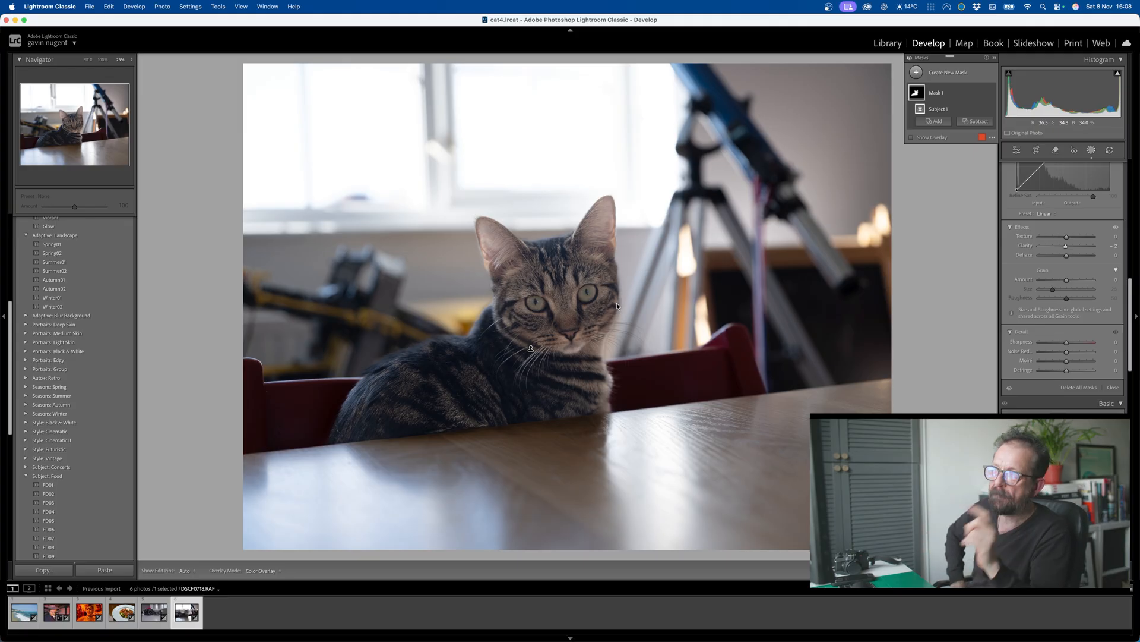
Step: Open the Map module and go through its introductory tips to view the world map
left_click(964, 44)
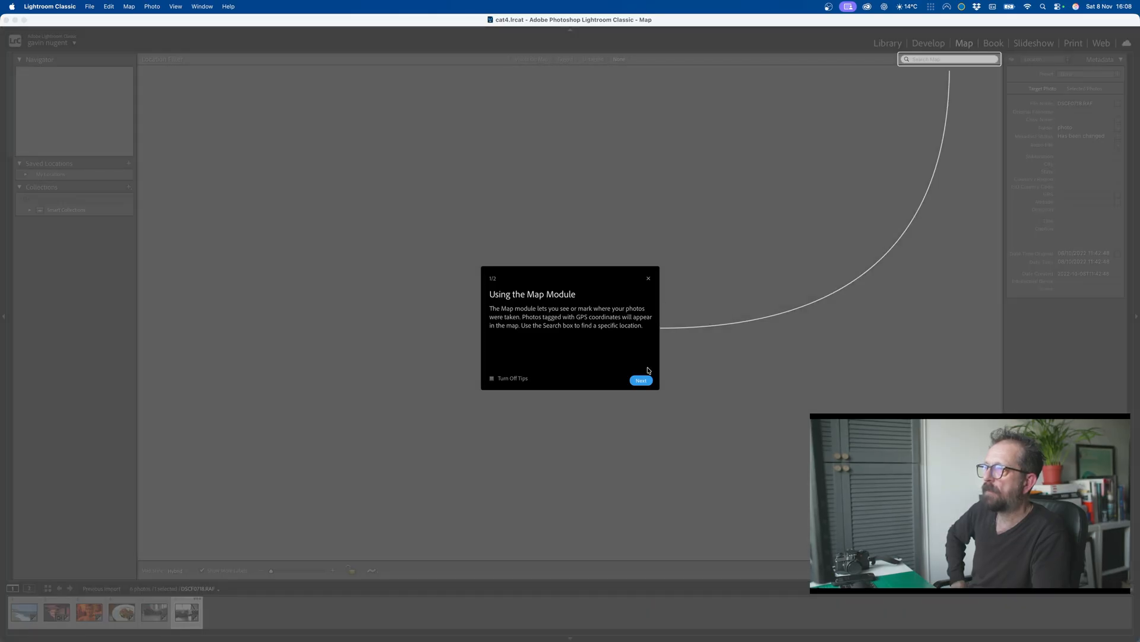
left_click(644, 380)
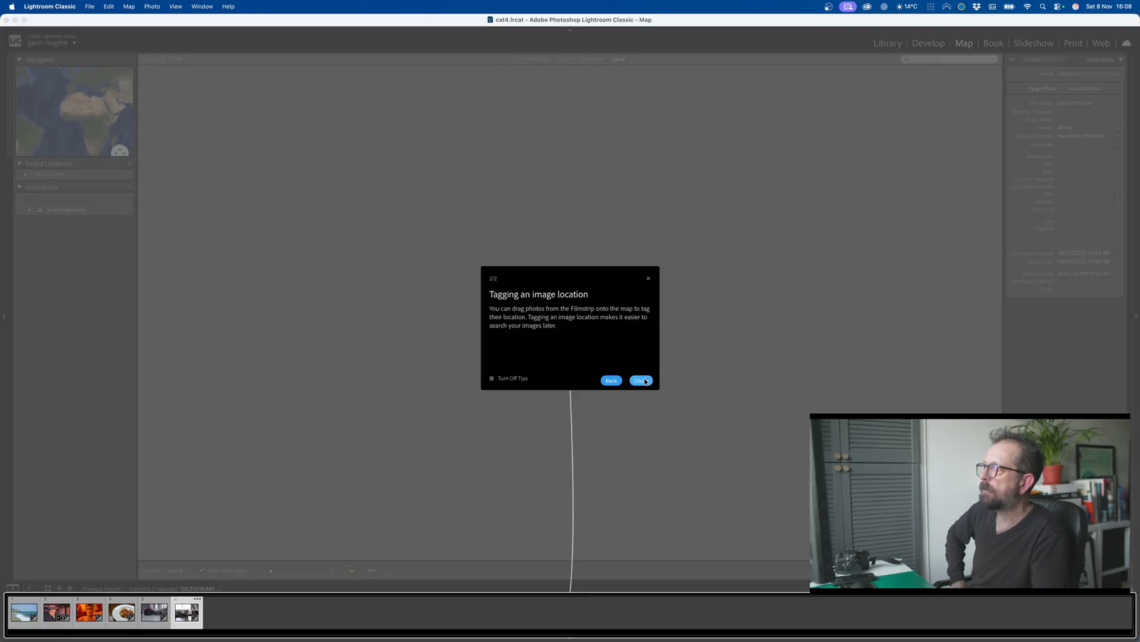
left_click(642, 380)
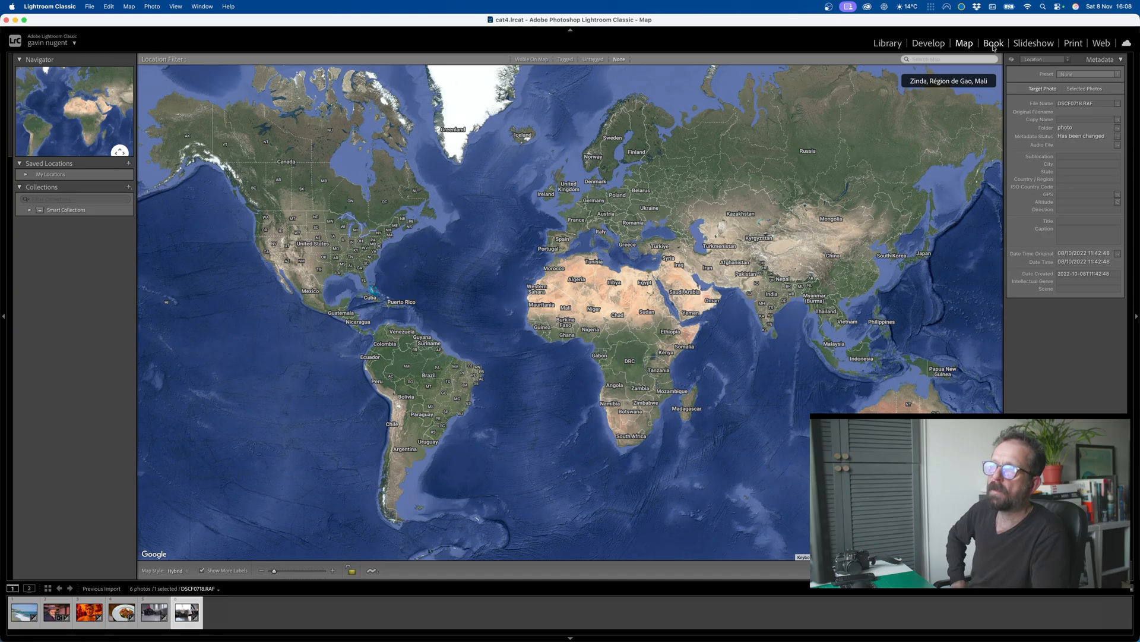
Step: Open the Print module and go through its introductory tips to view the cat photo's print layout
left_click(1082, 44)
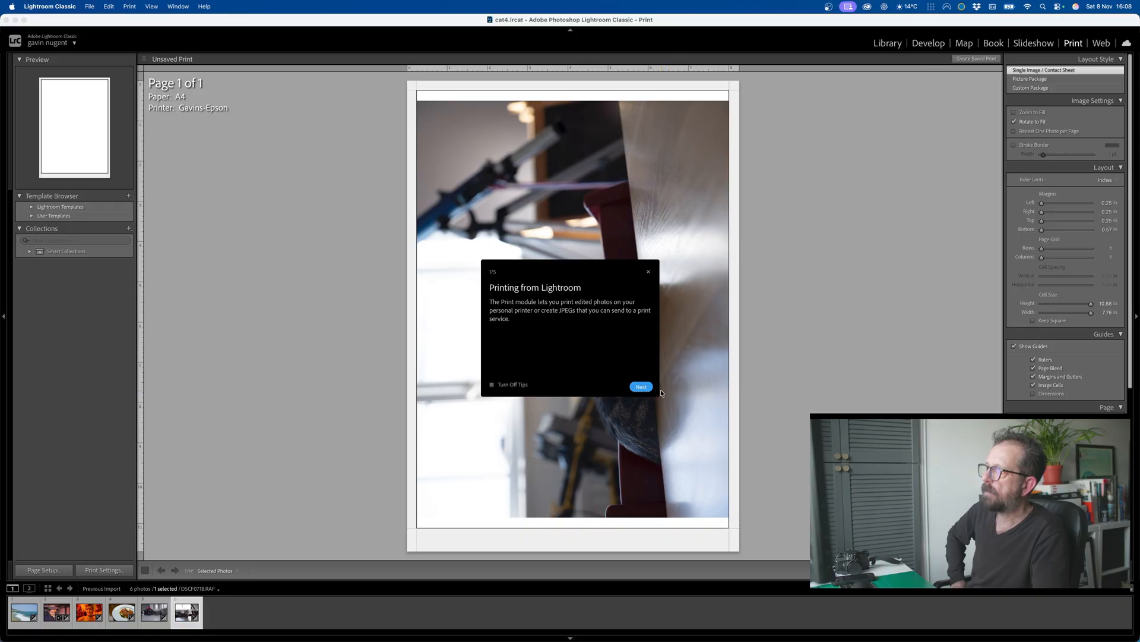
left_click(642, 387)
left_click(641, 387)
left_click(642, 387)
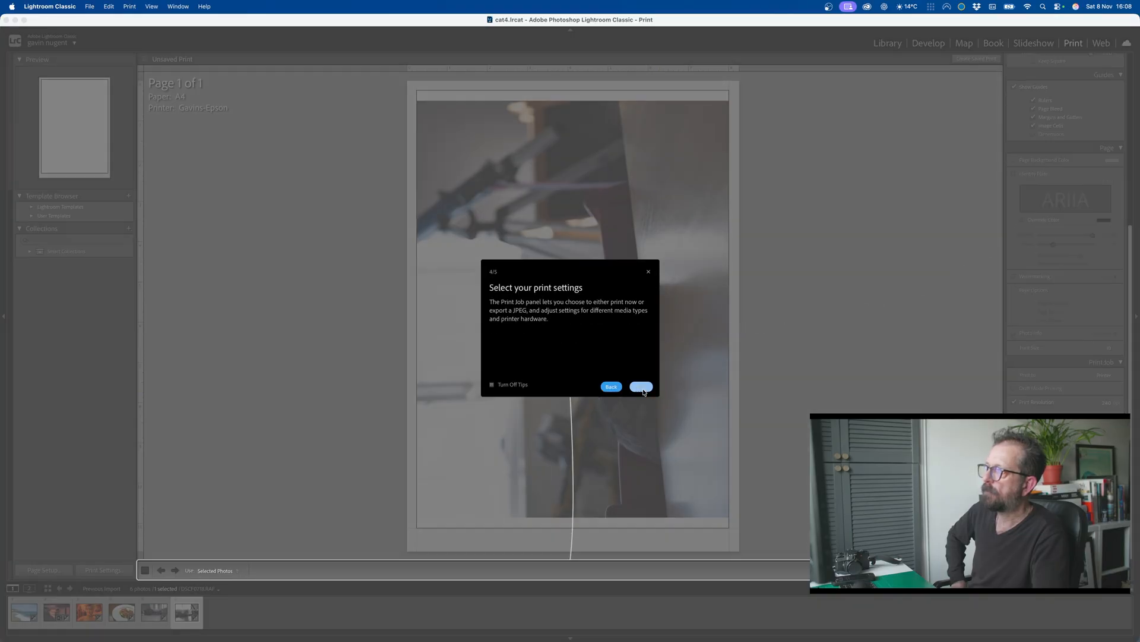
left_click(642, 387)
left_click(643, 387)
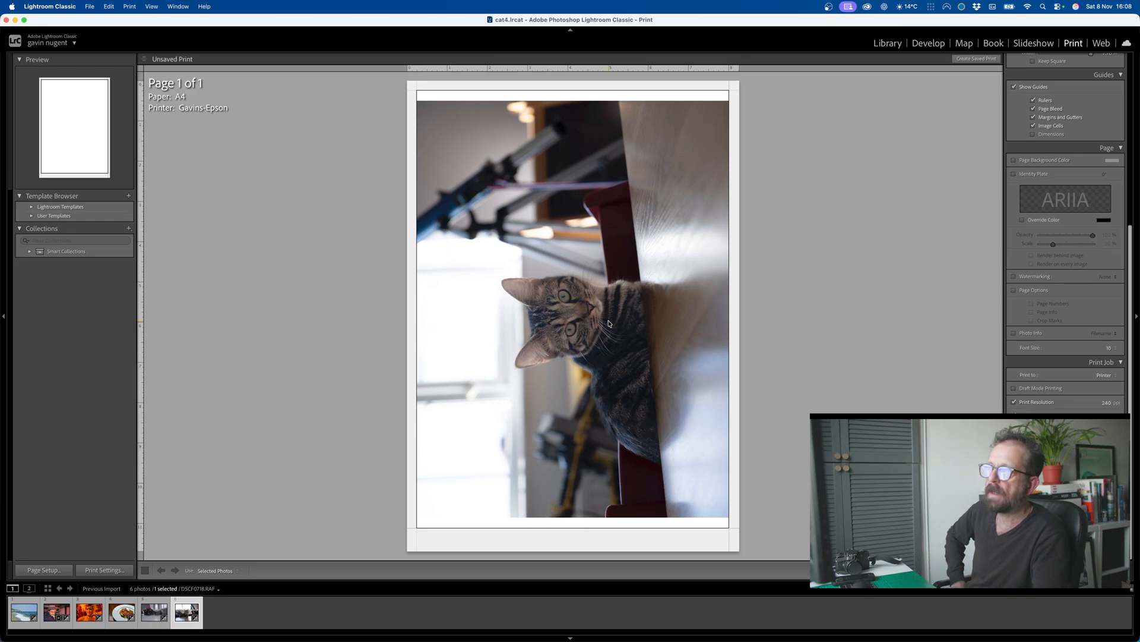
Step: Open the Web module and go through its introductory tips to view the web gallery of the six photos
left_click(1102, 43)
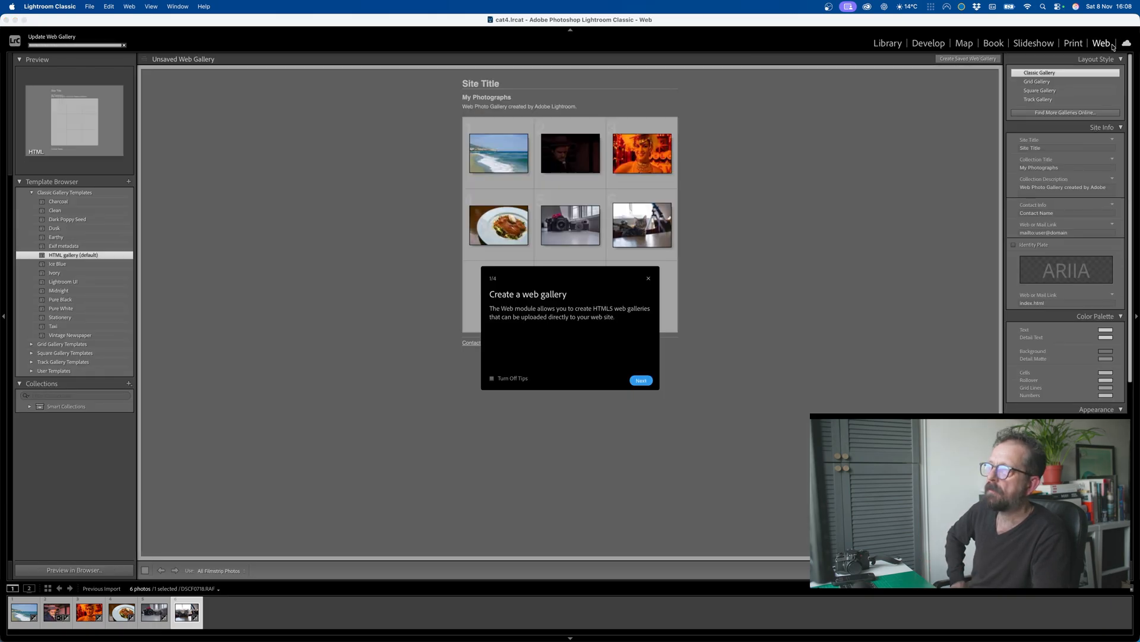
left_click(641, 381)
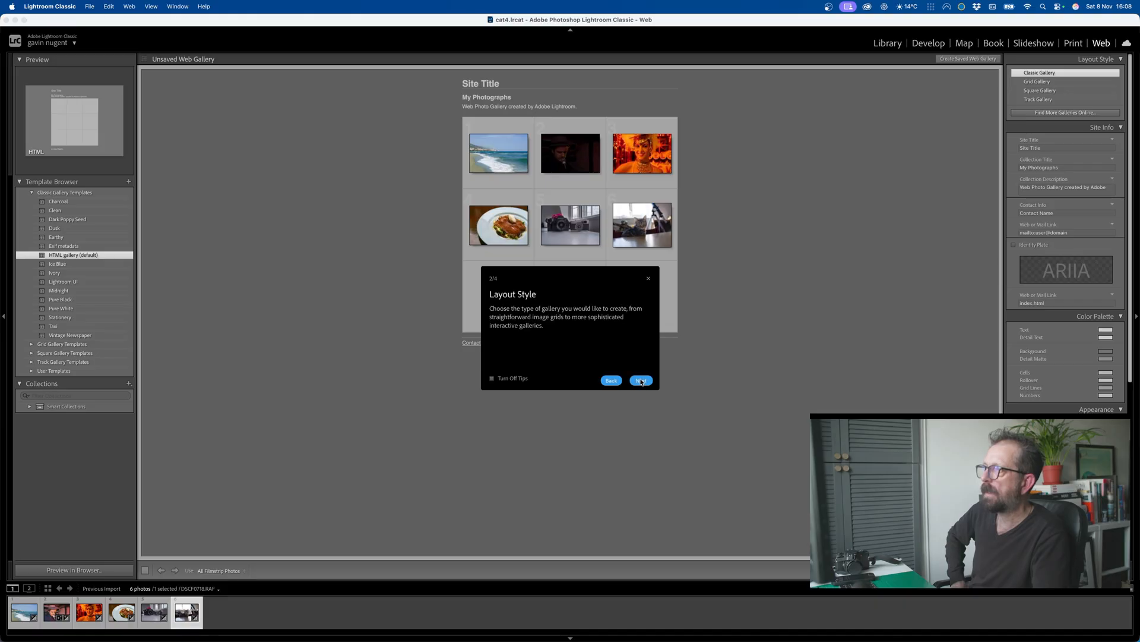
left_click(641, 381)
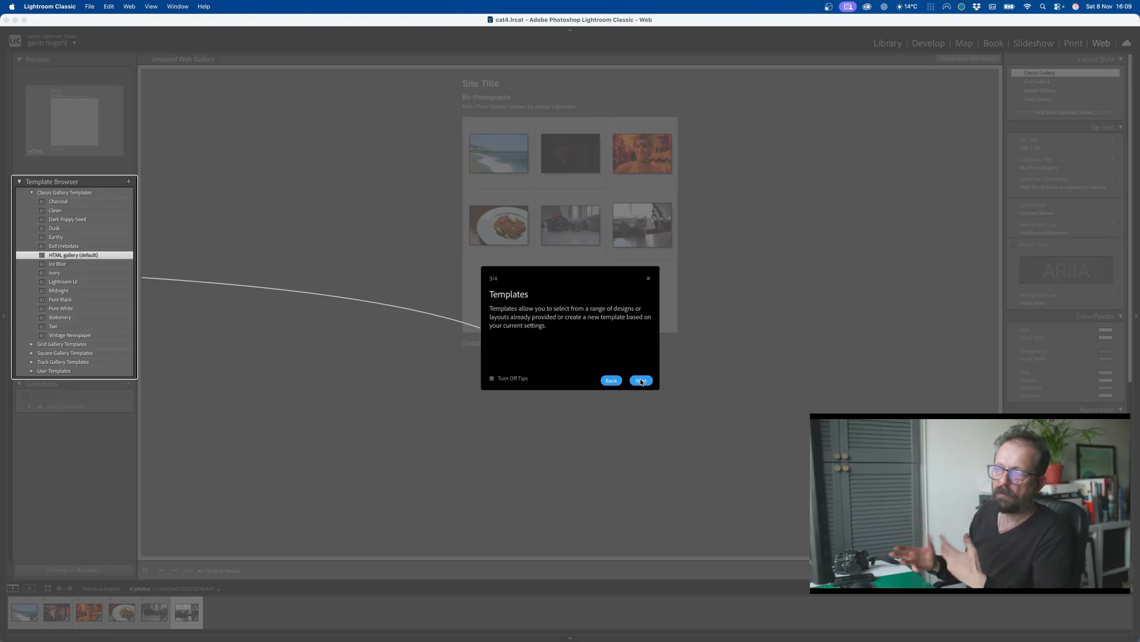
left_click(641, 381)
left_click(641, 380)
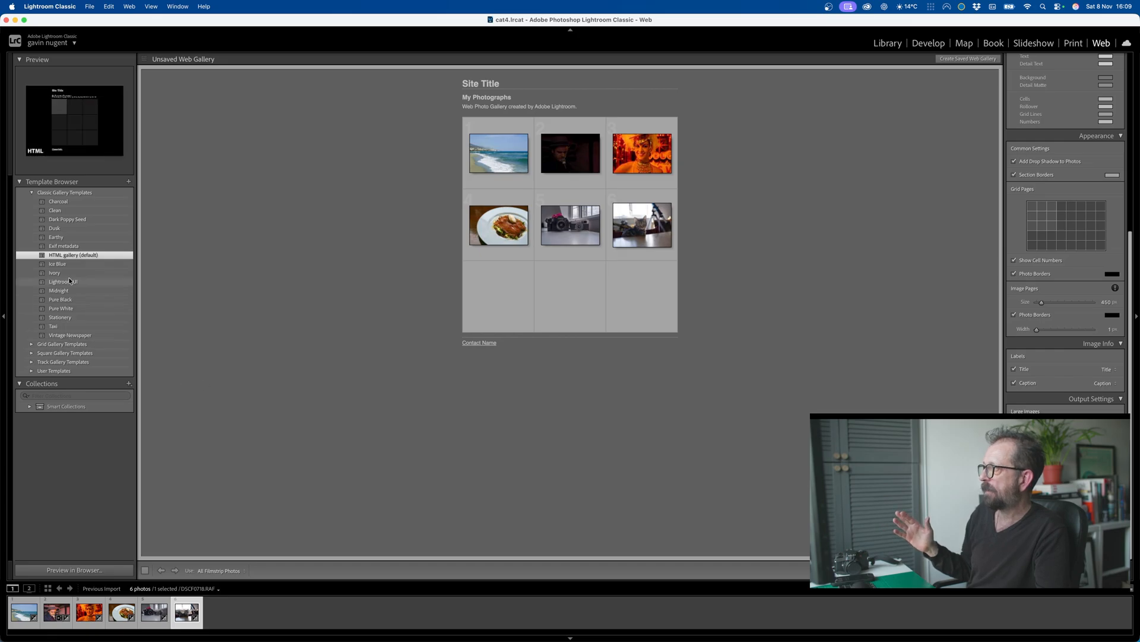
Step: Return to the cat photo in the Develop module and switch to OBS
left_click(927, 43)
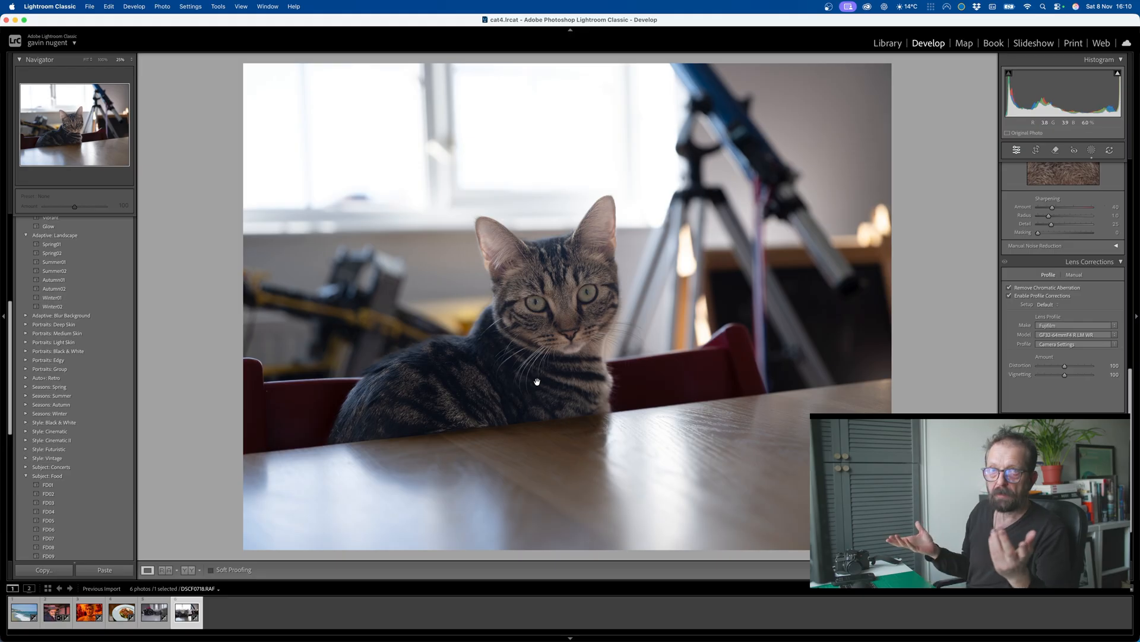
mouse_move(134, 635)
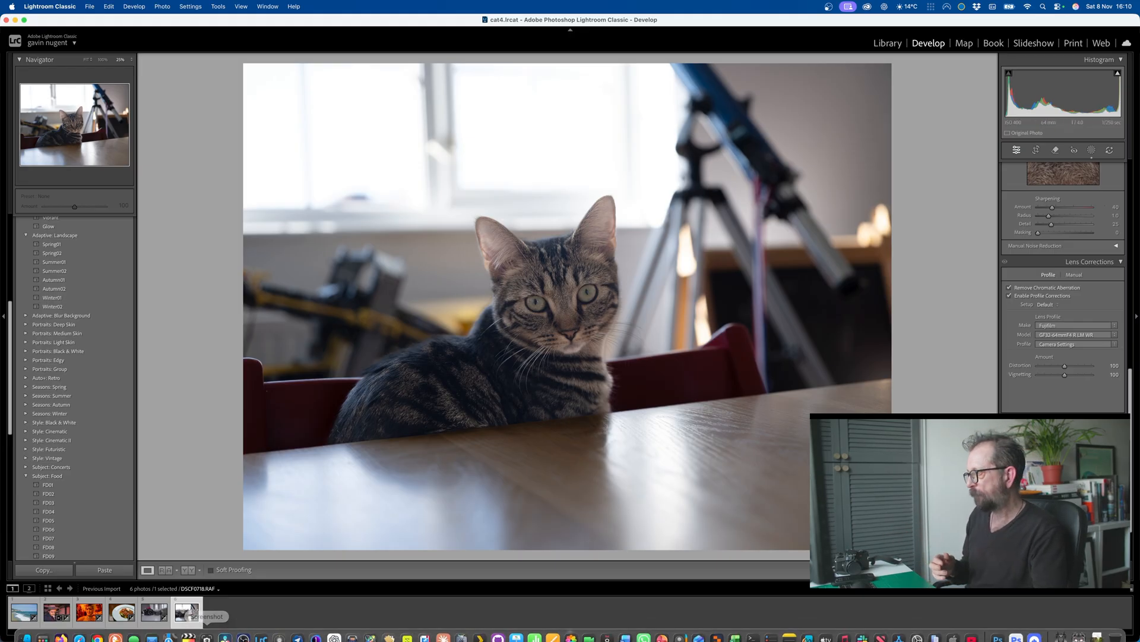
left_click(242, 632)
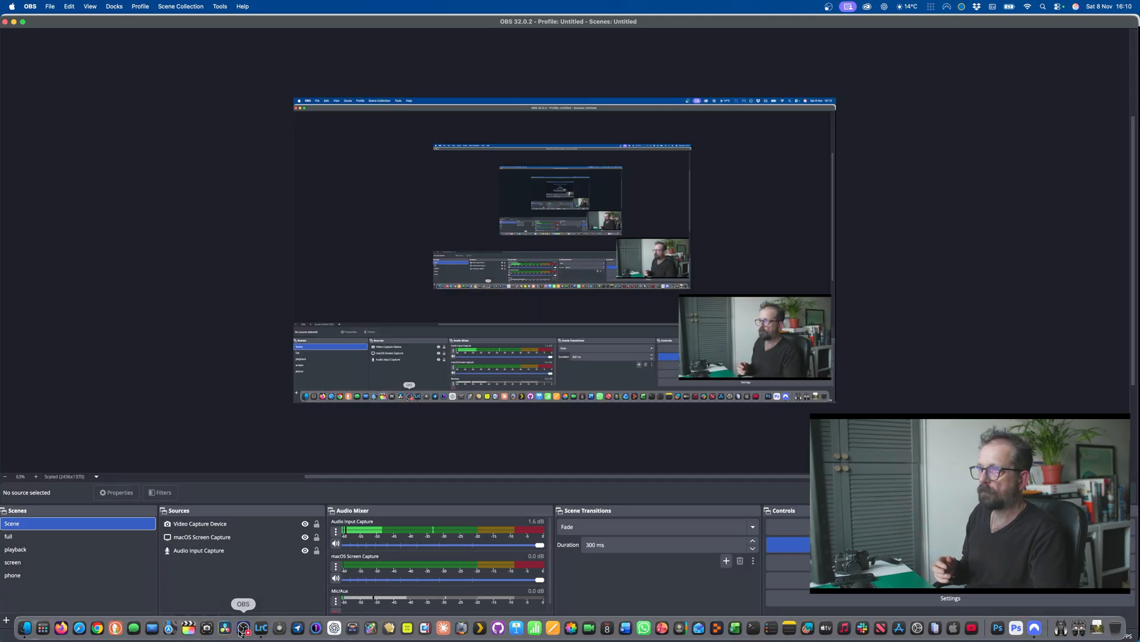
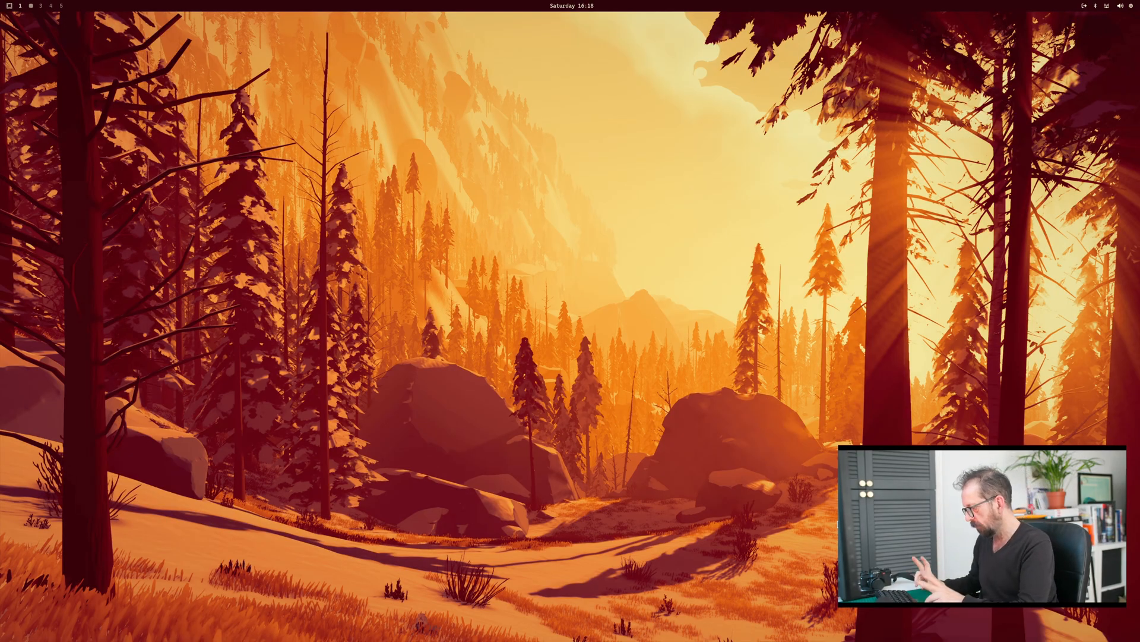
Step: Open the searchable package installer from the system menu
key("super+alt+space")
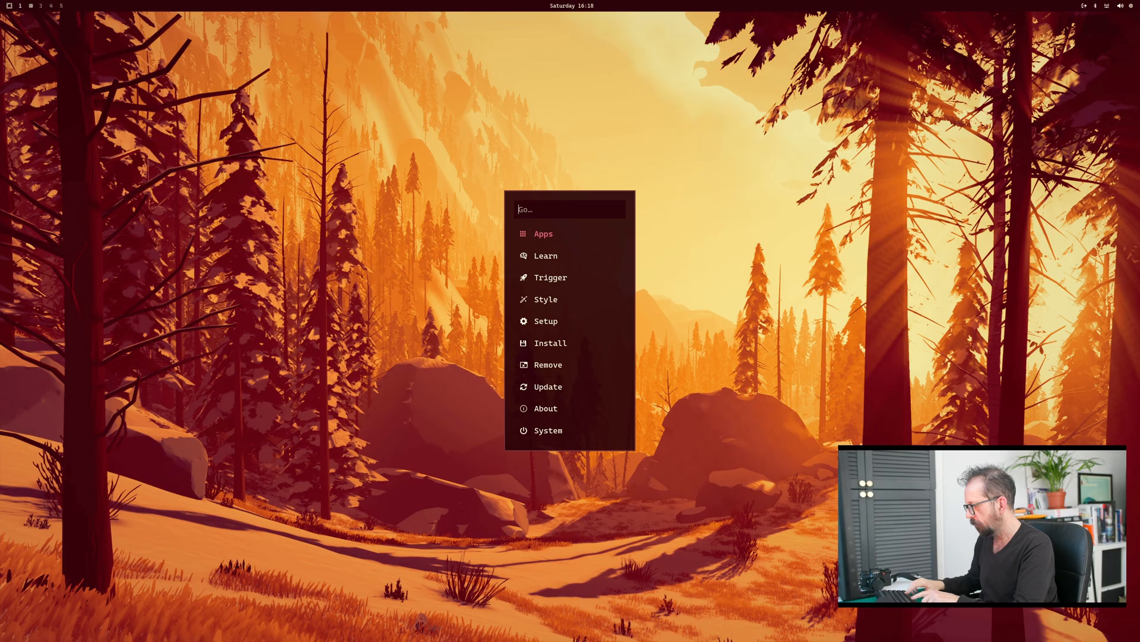
key("Down")
key("Down")
key("Down")
key("Down")
key("Down")
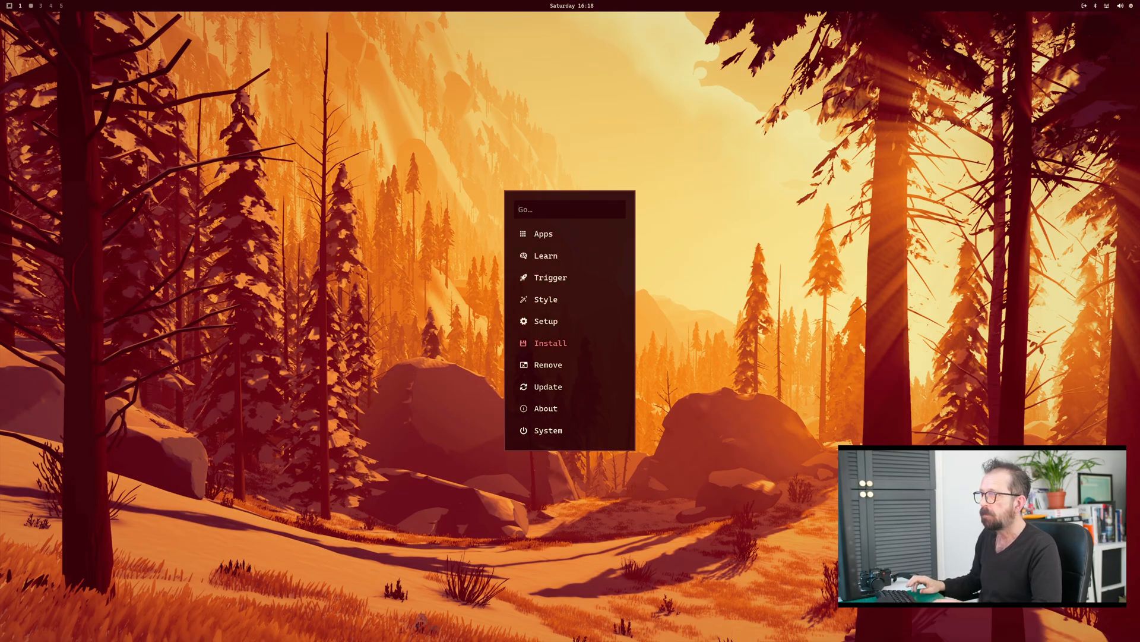
key("Return")
key("Return")
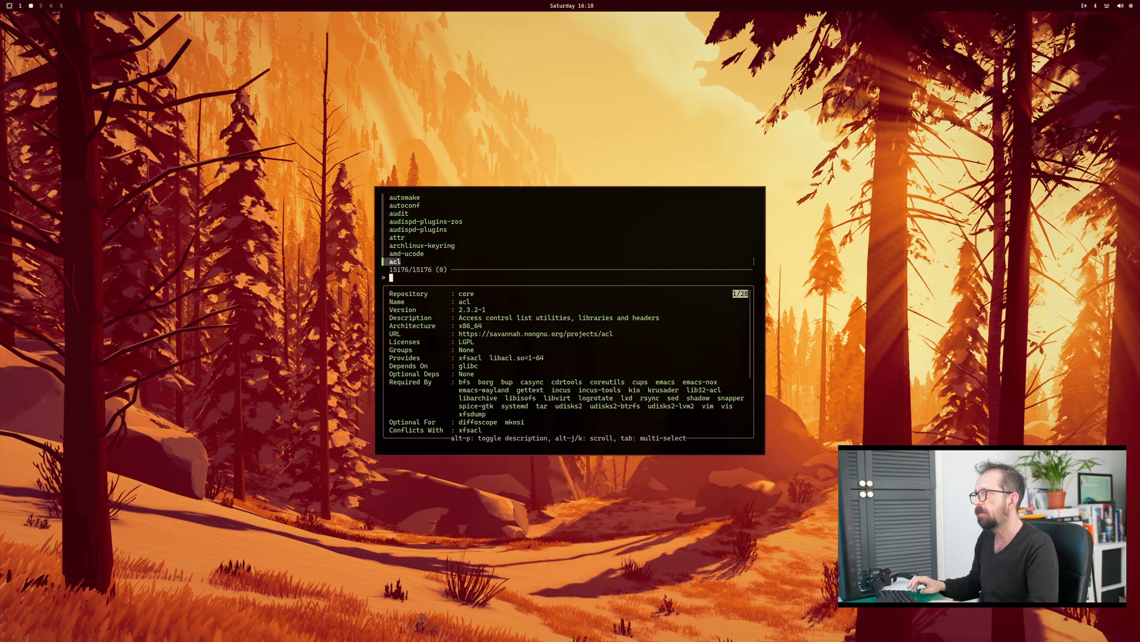
Step: Search the package list for darktable and mark it for installation
type("da")
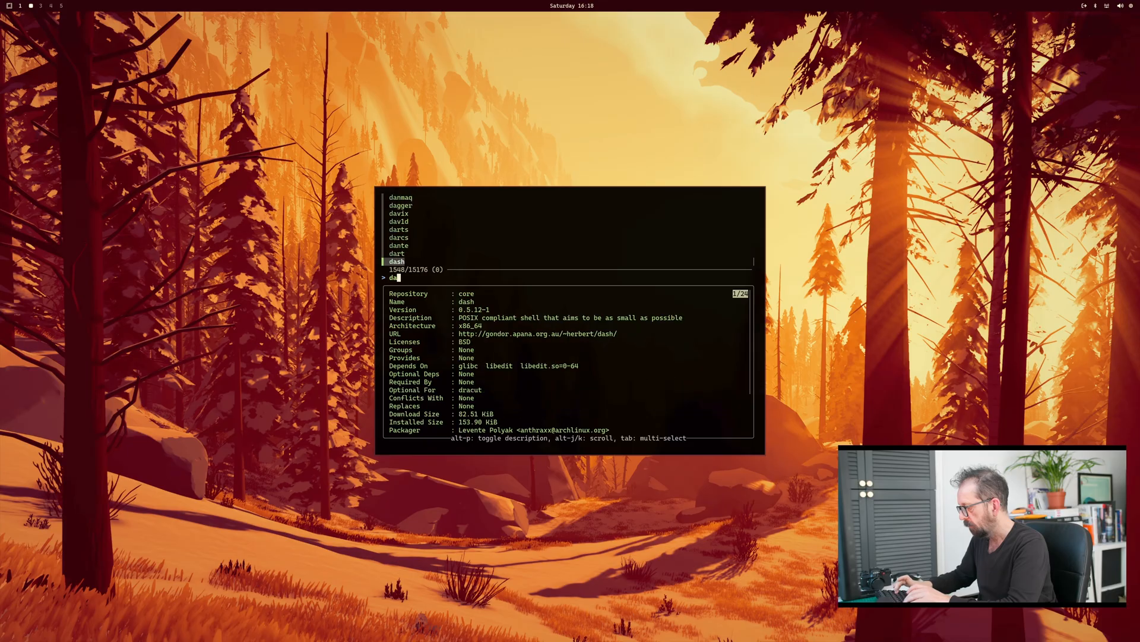
type("rjta")
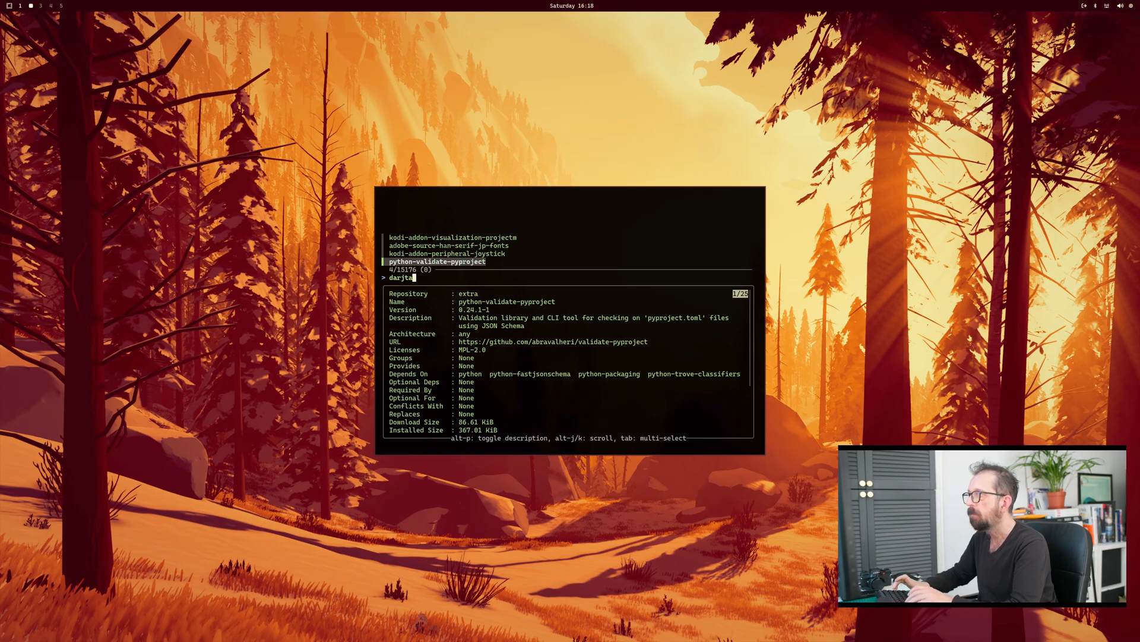
key("BackSpace")
key("BackSpace")
key("BackSpace")
type("kta")
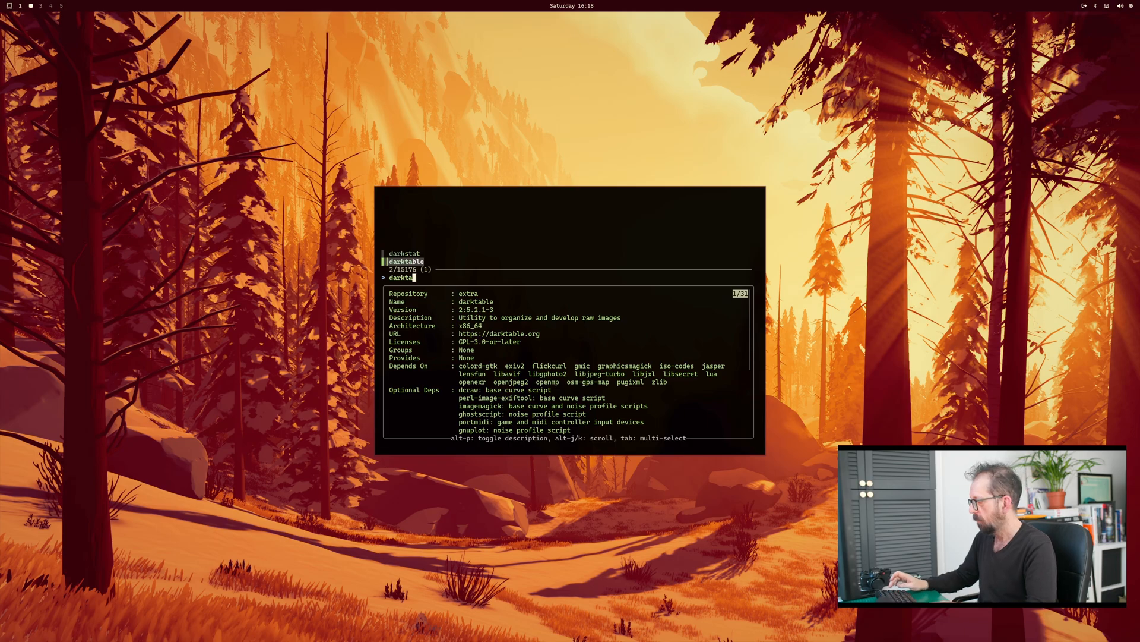
key("BackSpace")
key("BackSpace")
key("BackSpace")
key("BackSpace")
key("BackSpace")
key("BackSpace")
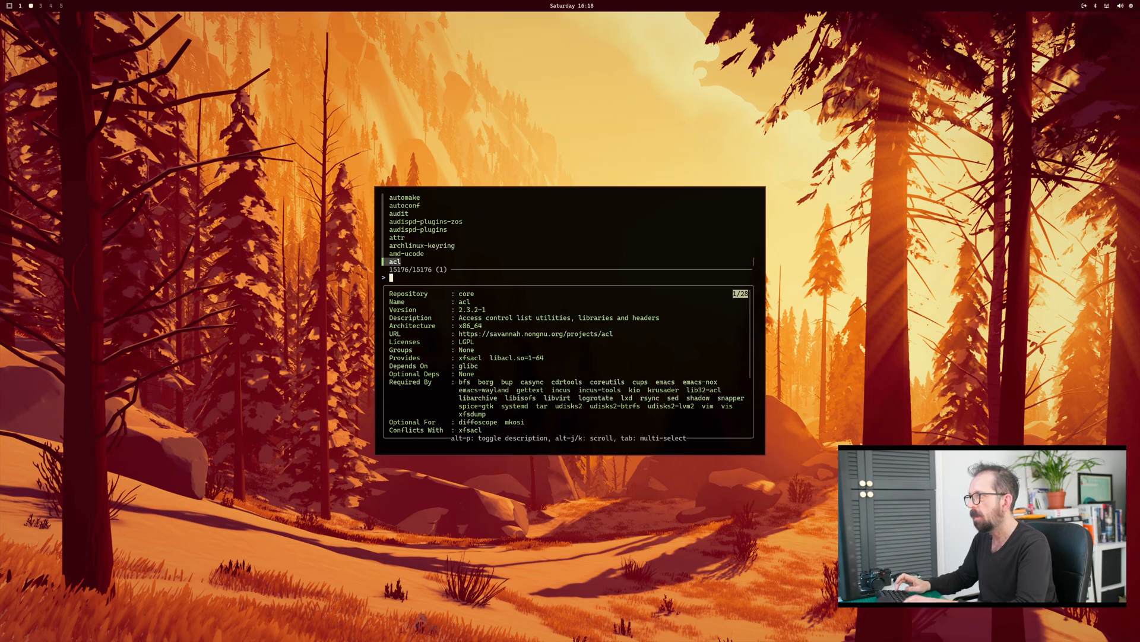
Step: Add rawtherapee to the marked packages, install both by entering the account password, and close the installer
type("raw")
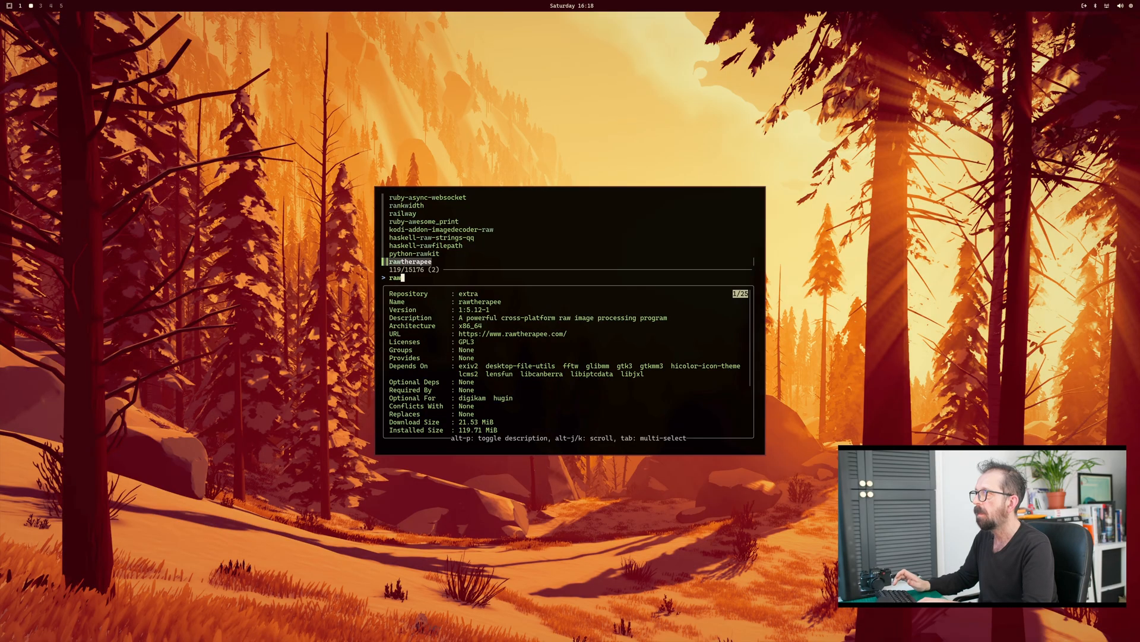
key("Return")
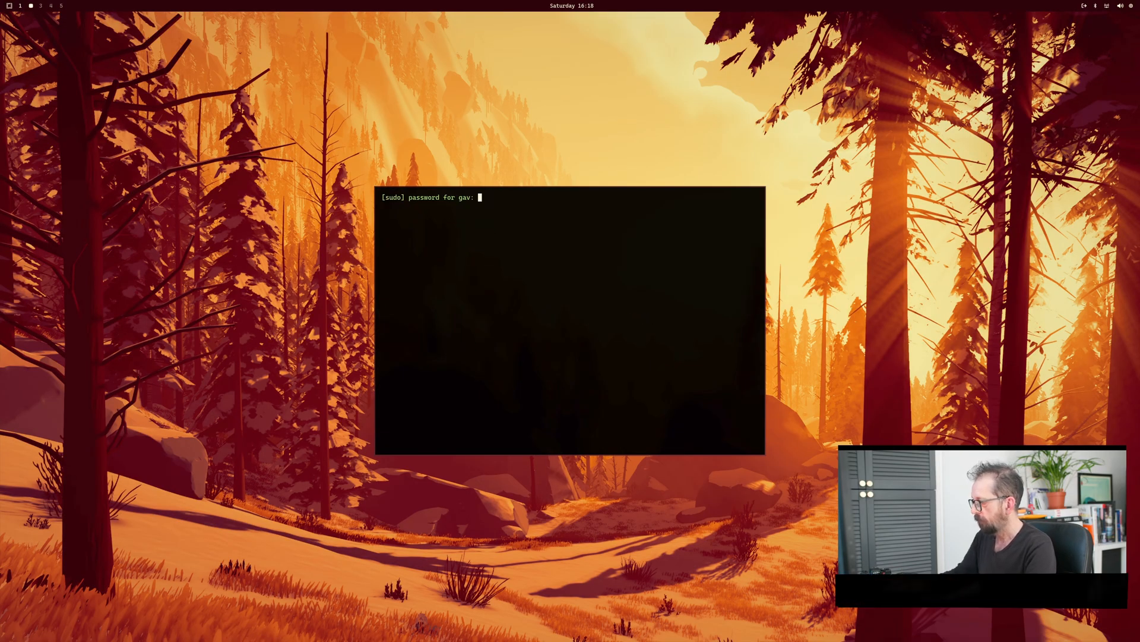
key("Return")
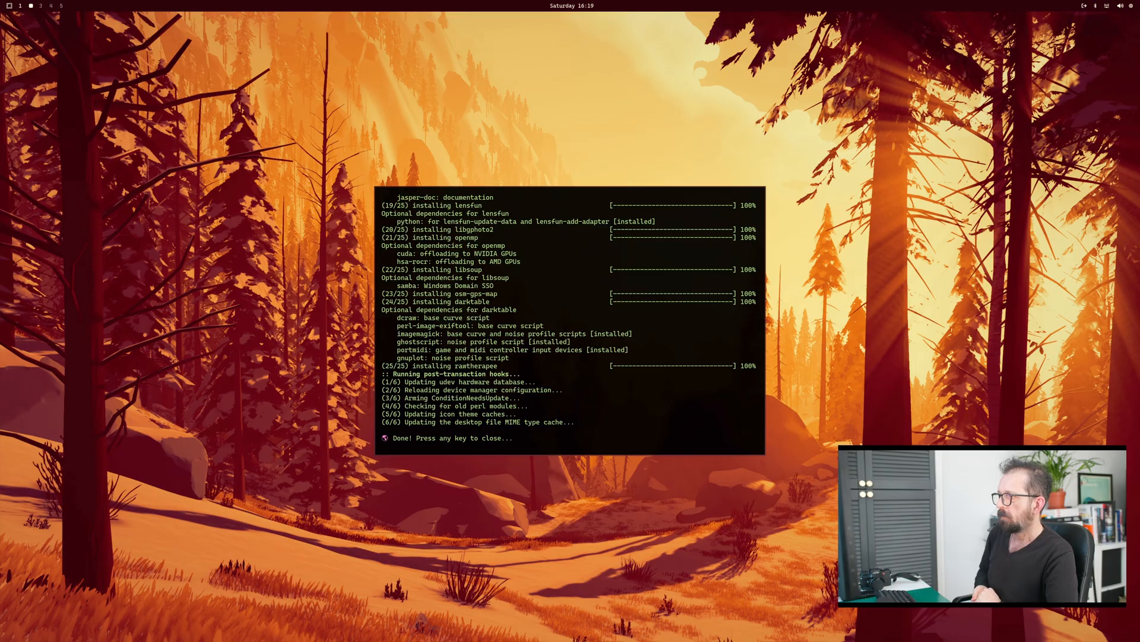
key("Return")
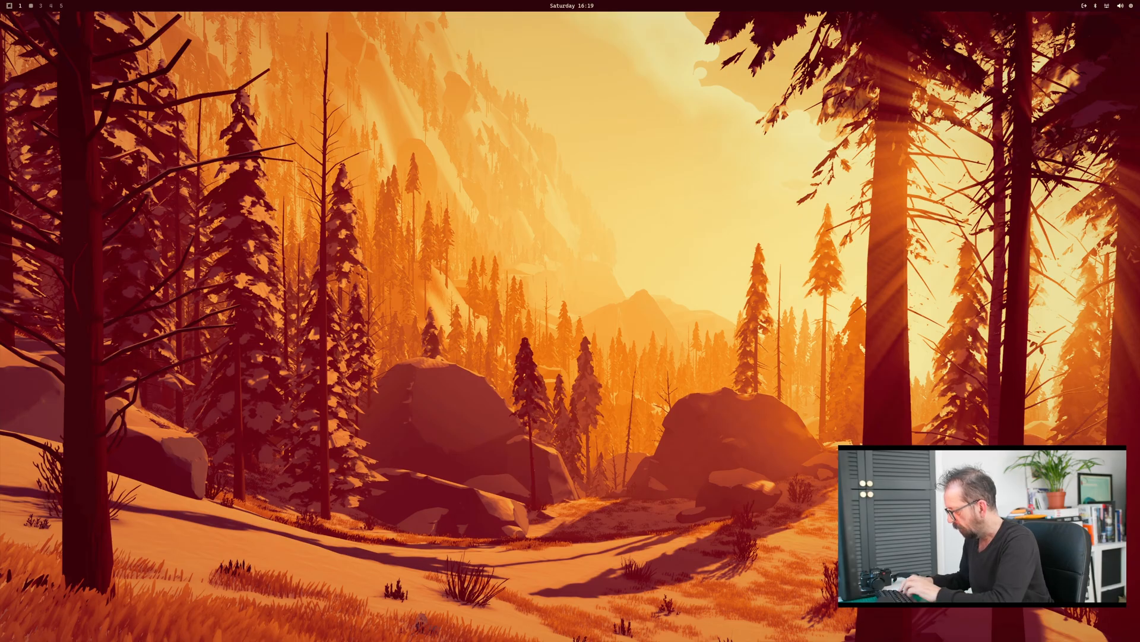
Step: Open the file manager and go to the photo folder on the vid drive
key("super+shift+f")
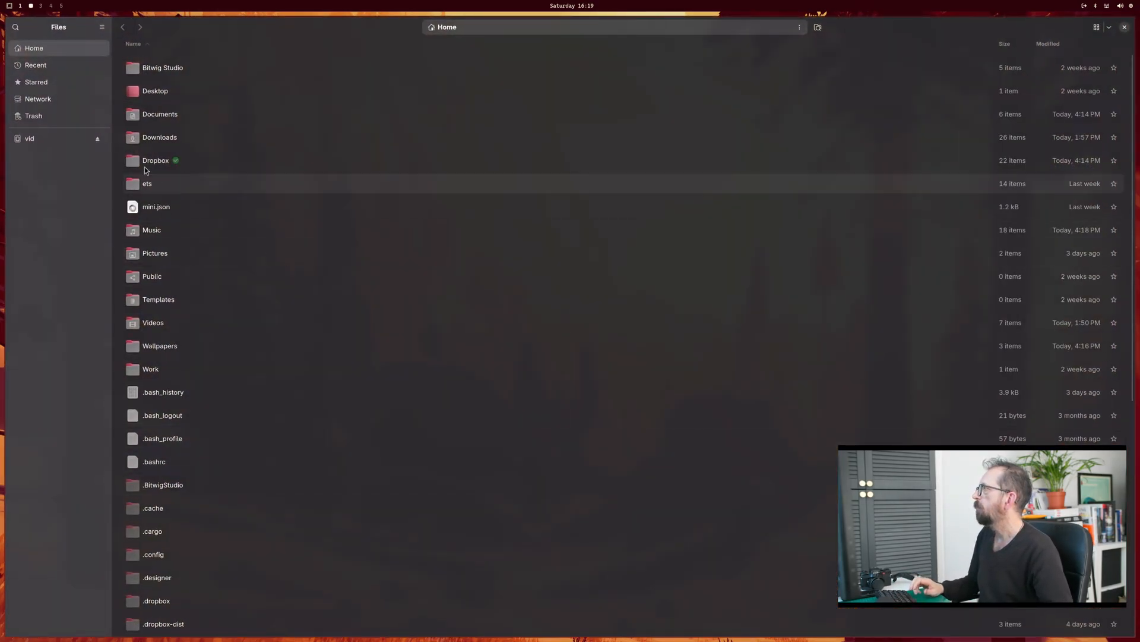
left_click(37, 141)
scroll(182, 303, "down", 6)
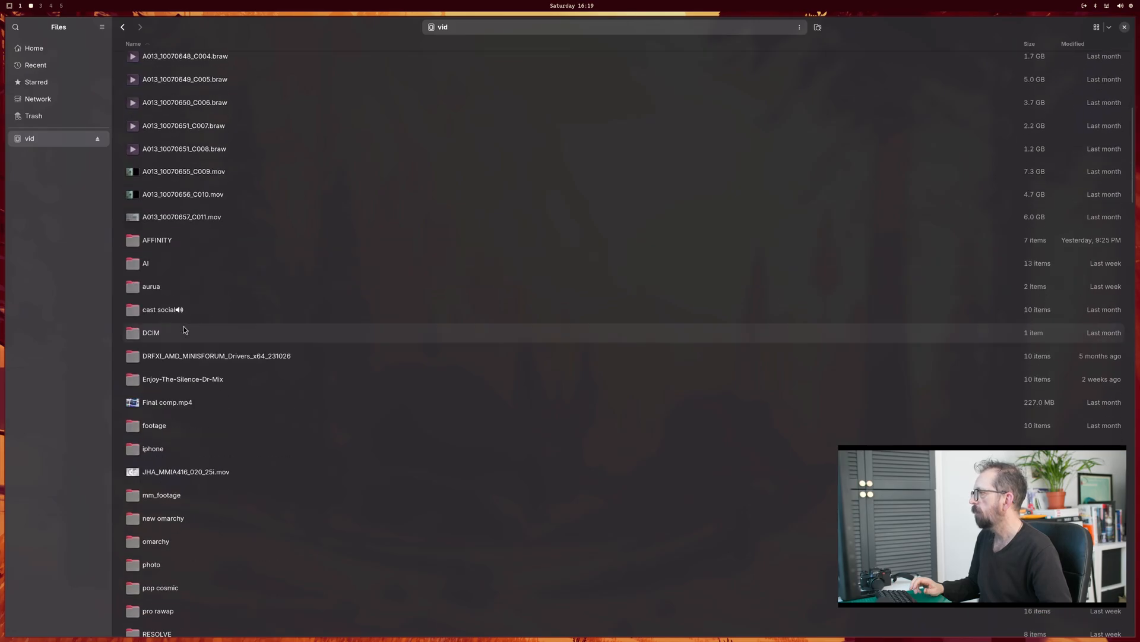
scroll(186, 342, "down", 3)
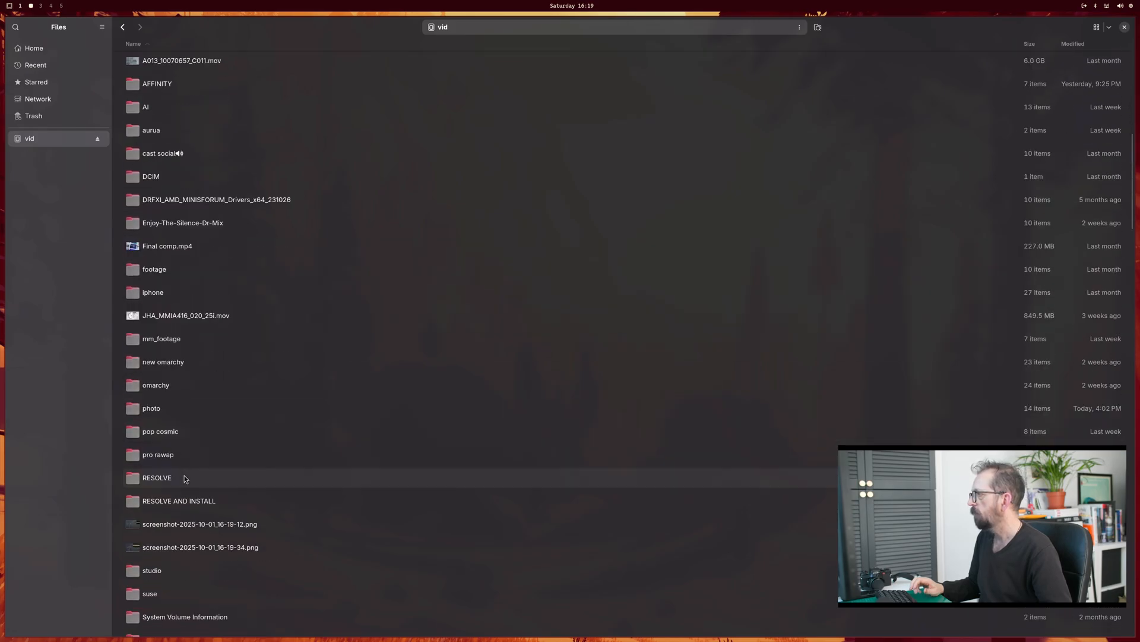
left_click(174, 411)
double_click(173, 411)
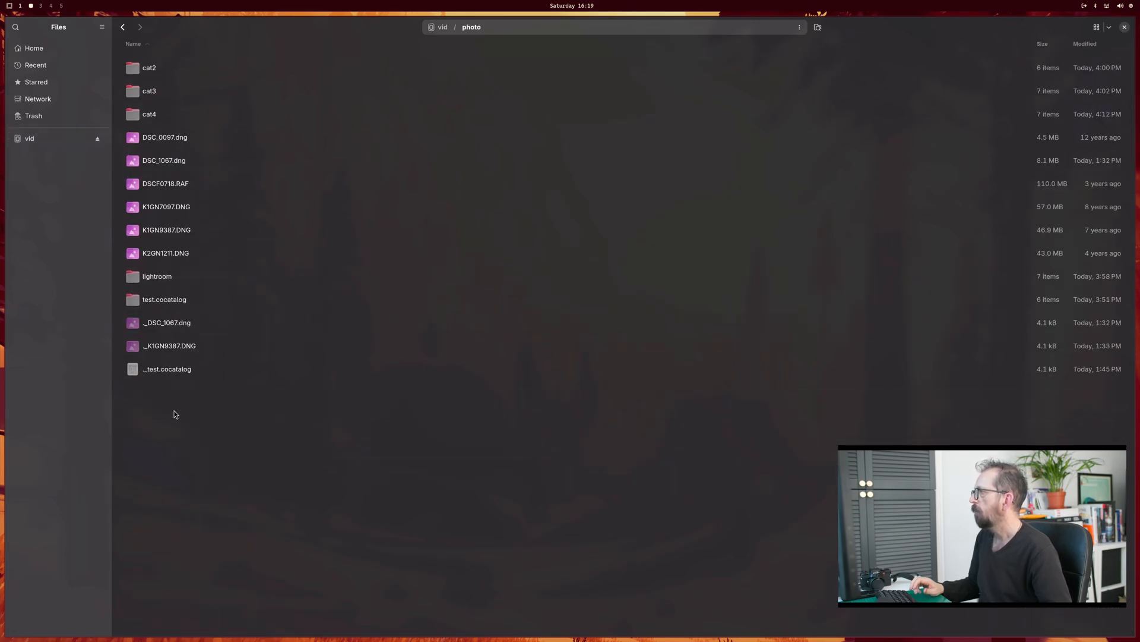
Step: Copy the six raw photos from DSC_0097.dng to K2GN1211.DNG into the home Documents folder and close the file manager
left_click(179, 137)
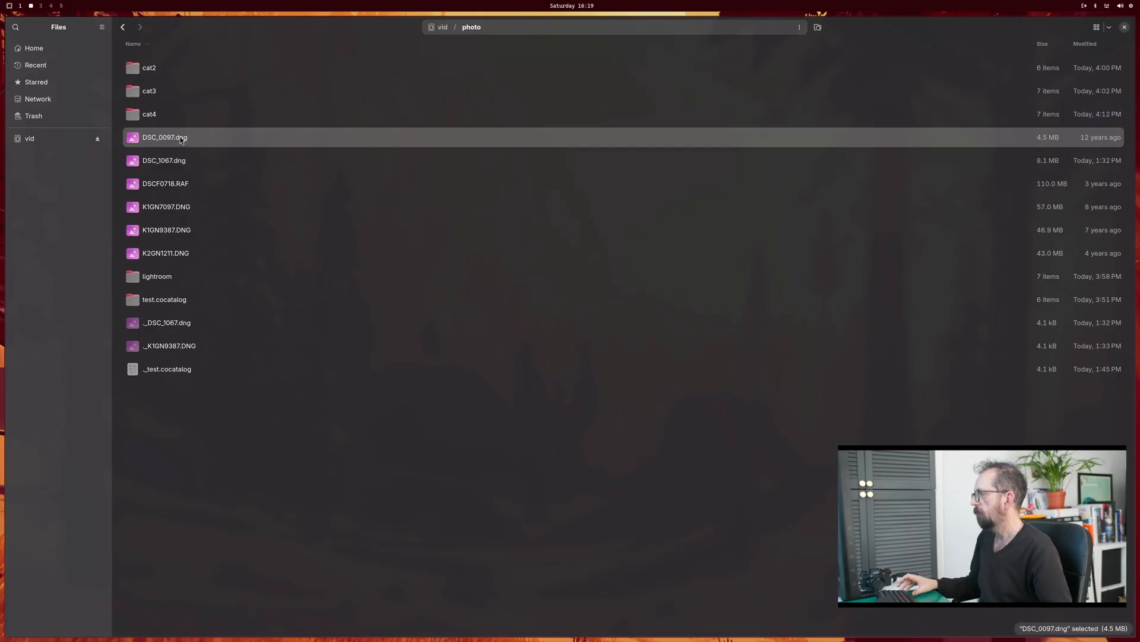
left_click(179, 253, "shift")
right_click(179, 253)
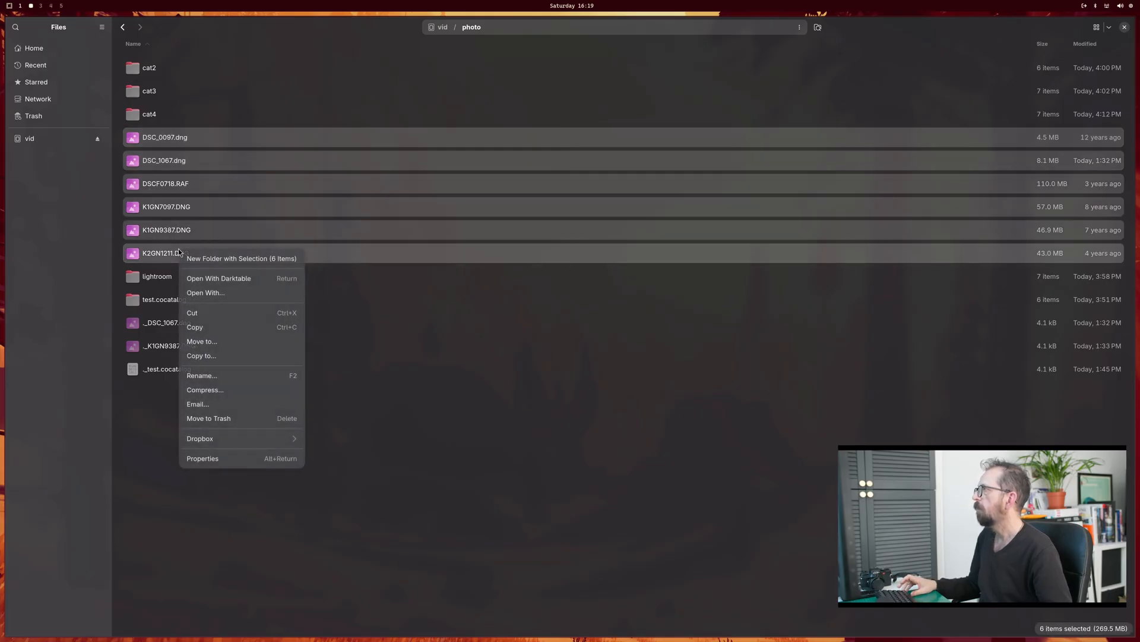
left_click(228, 330)
left_click(49, 51)
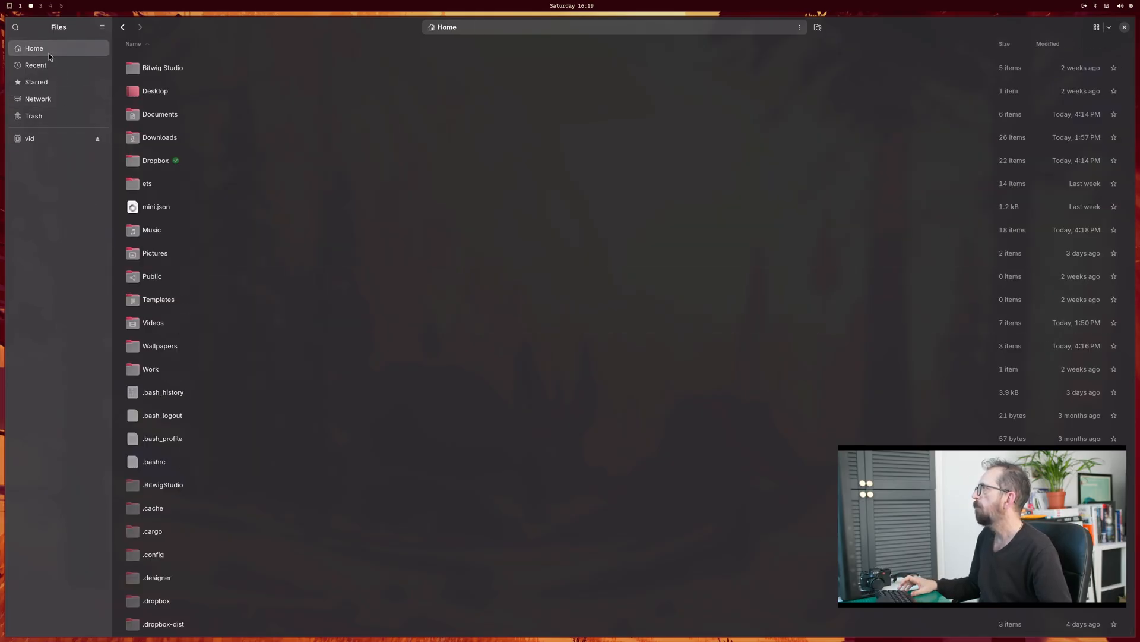
double_click(162, 118)
right_click(168, 283)
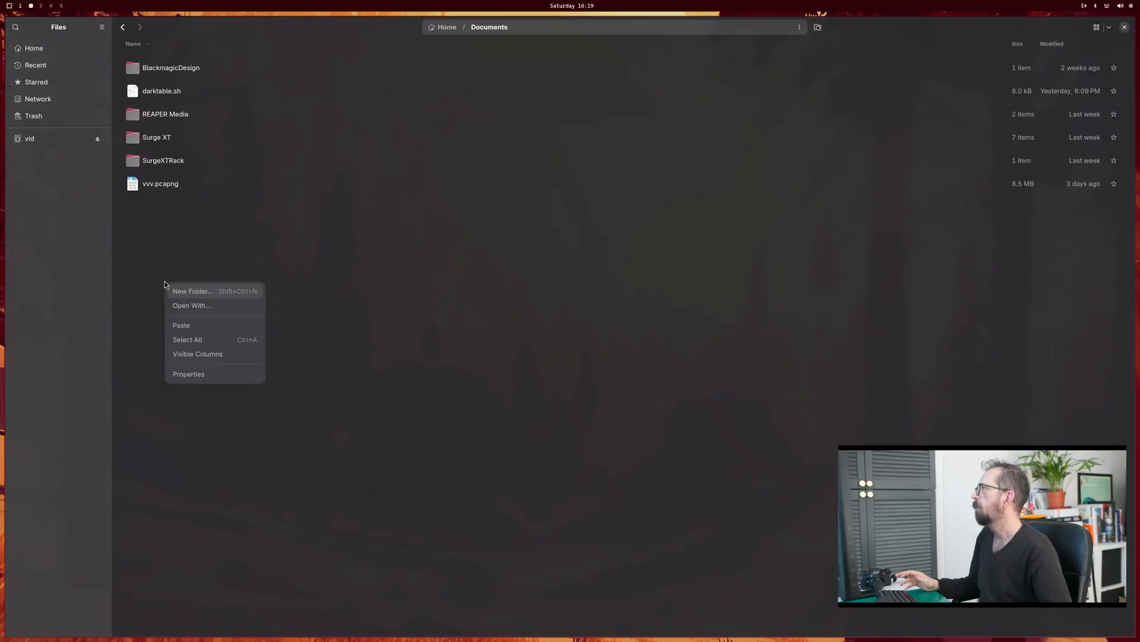
left_click(181, 325)
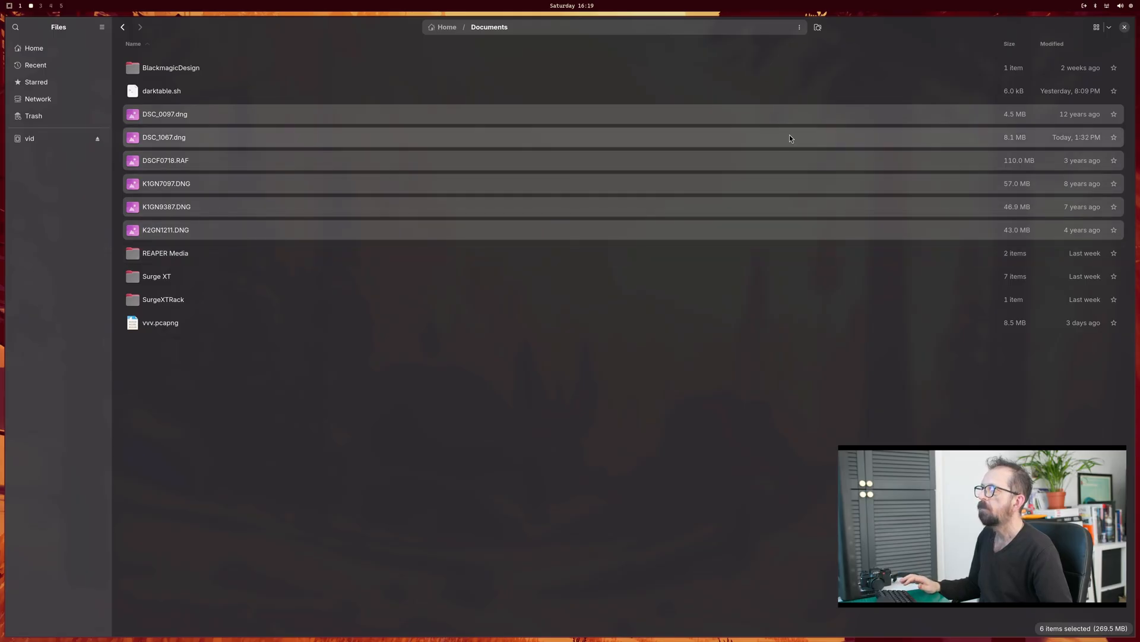
left_click(1124, 28)
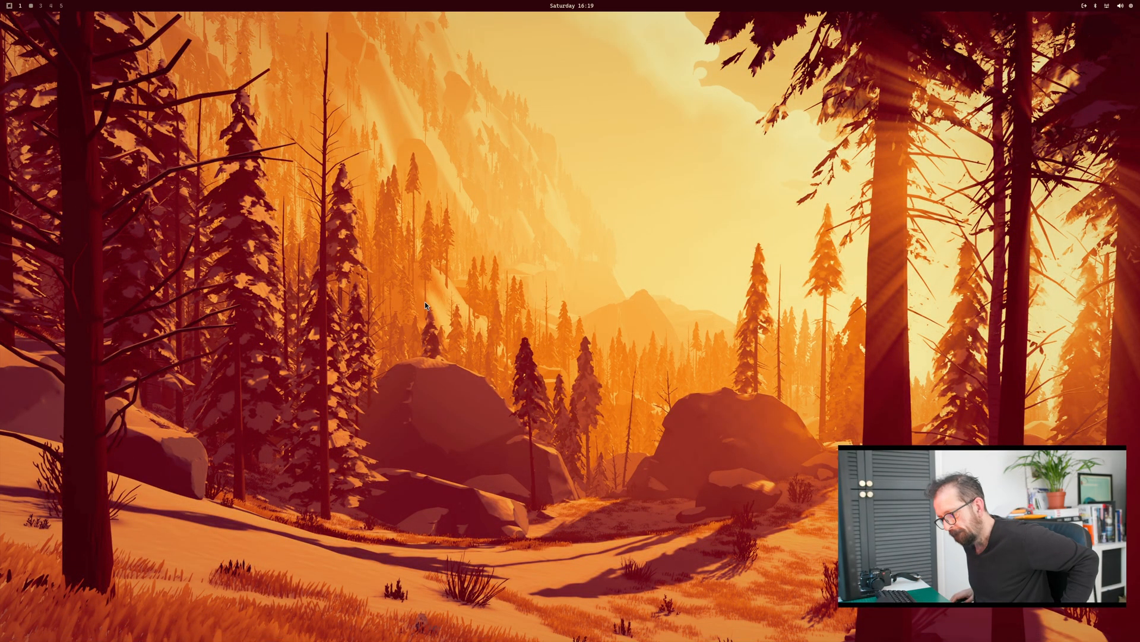
Step: Launch RawTherapee from the app launcher and close its release notes window
key("super+space")
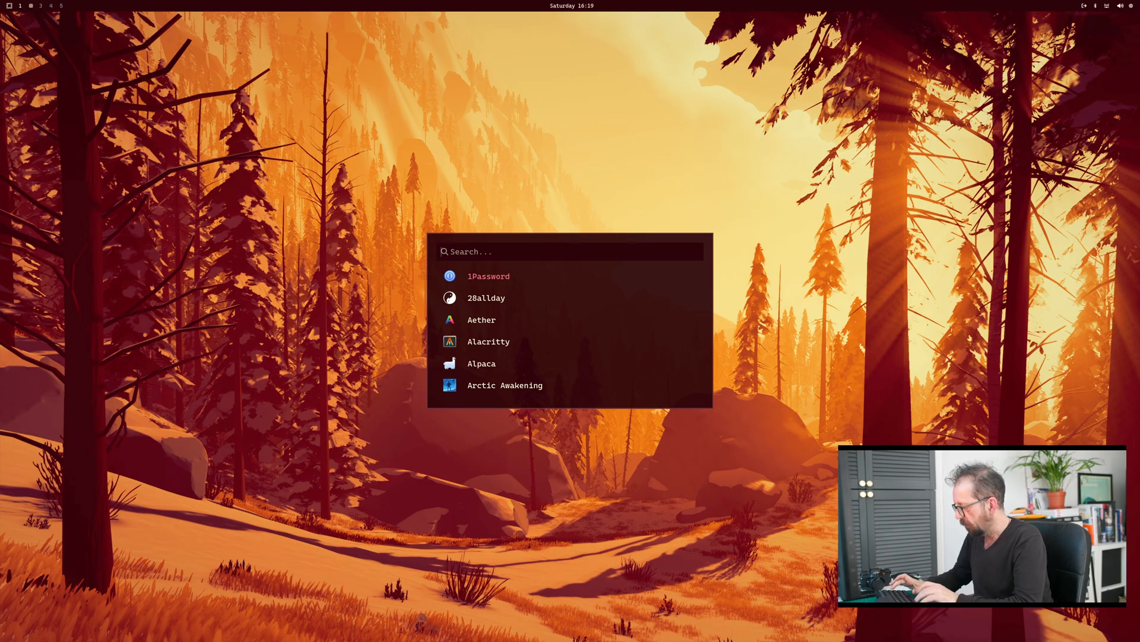
type("raw")
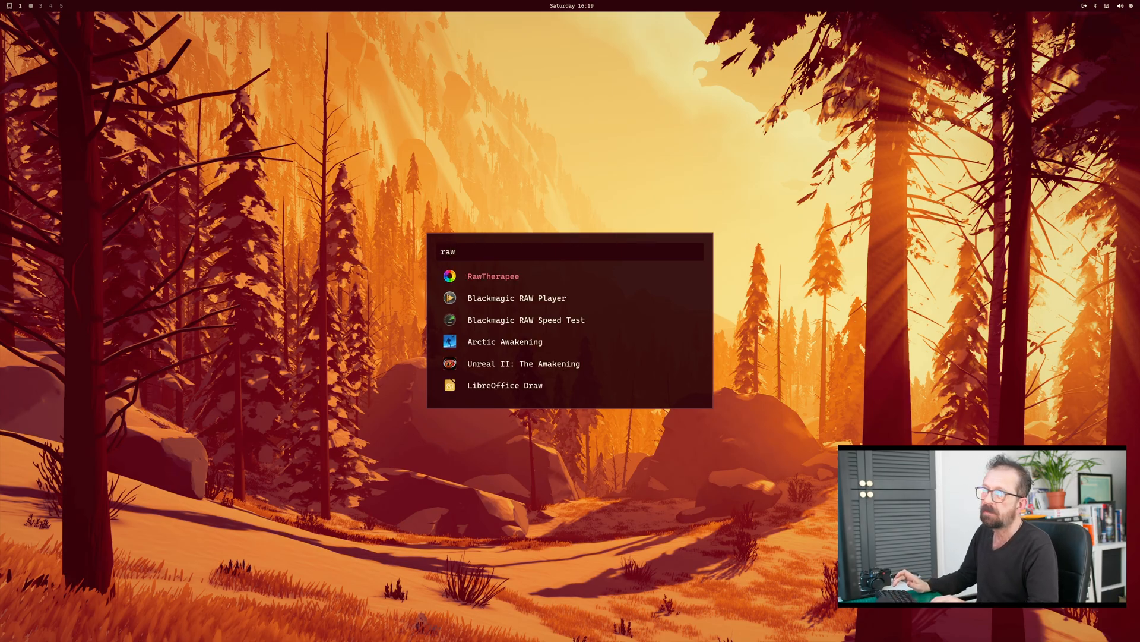
key("Down")
key("Up")
key("Return")
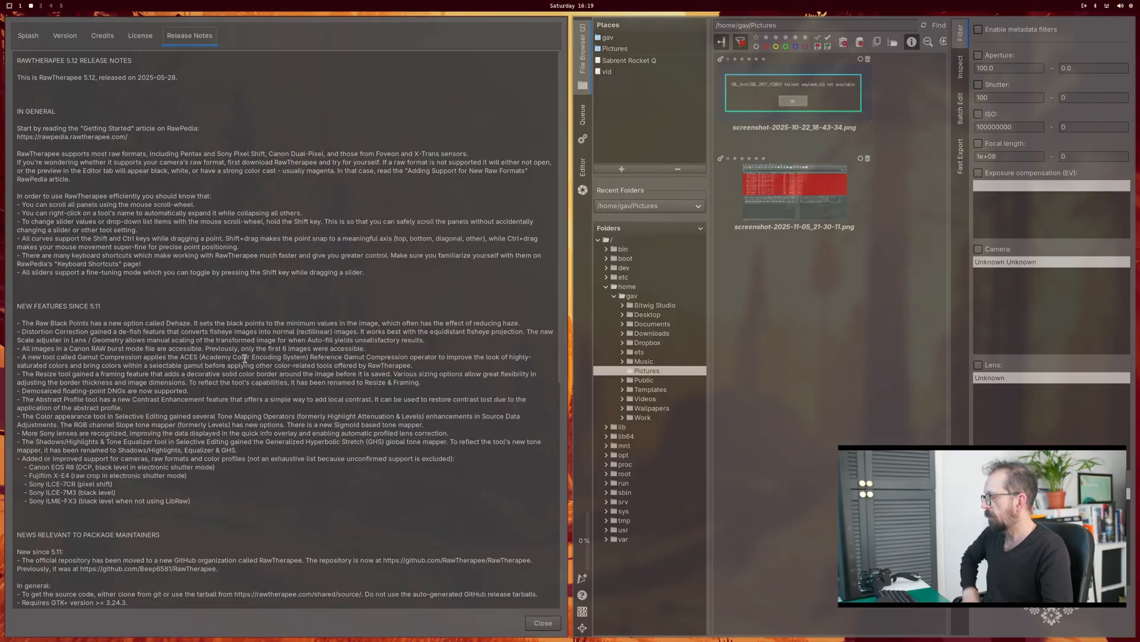
key("super+w")
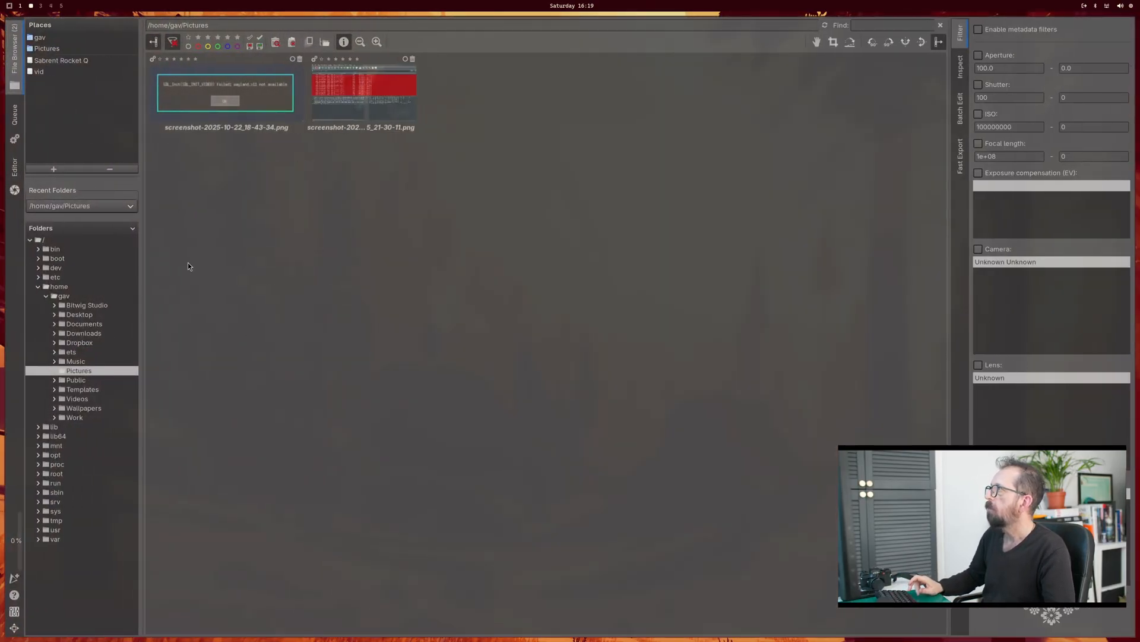
Step: Load the Documents folder in the file browser and try selecting all six photos together
left_click(94, 327)
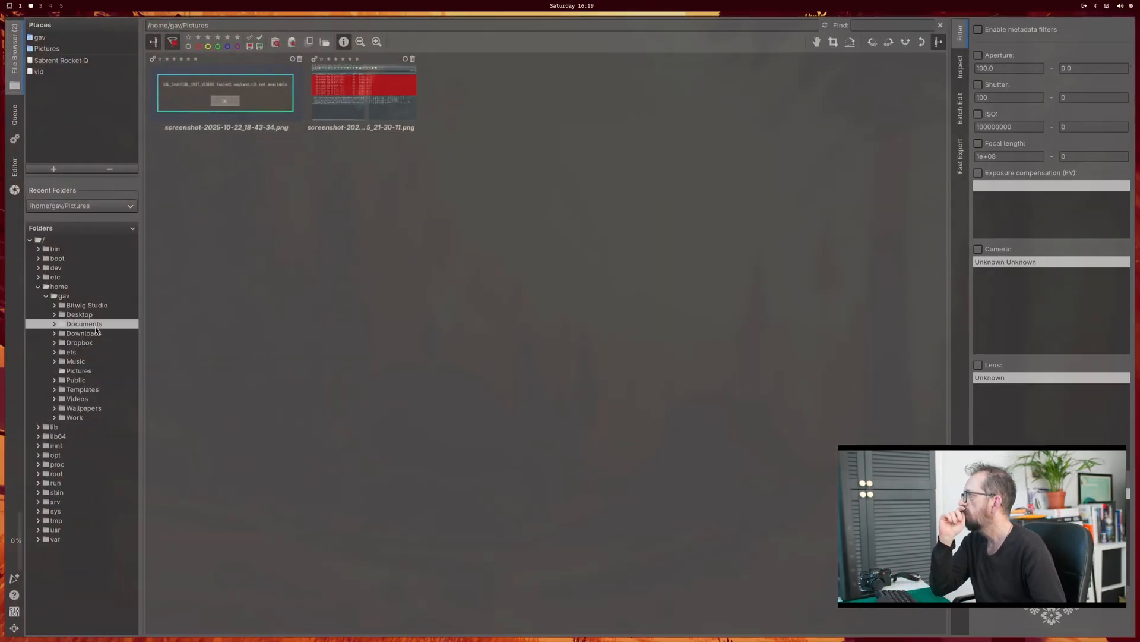
left_click(65, 326)
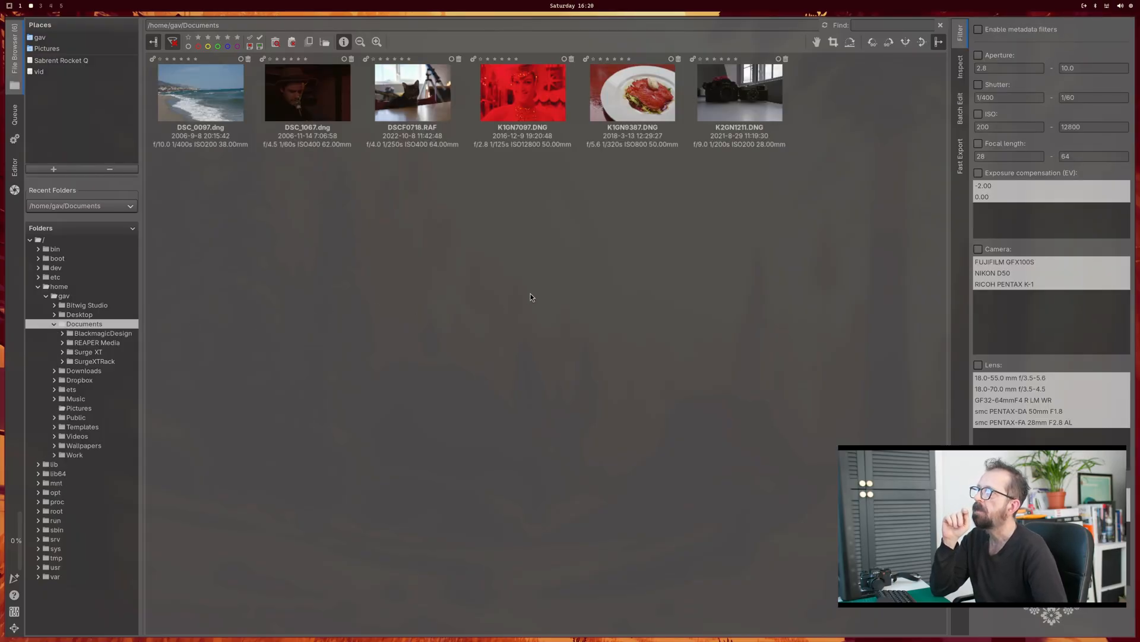
left_click(192, 98)
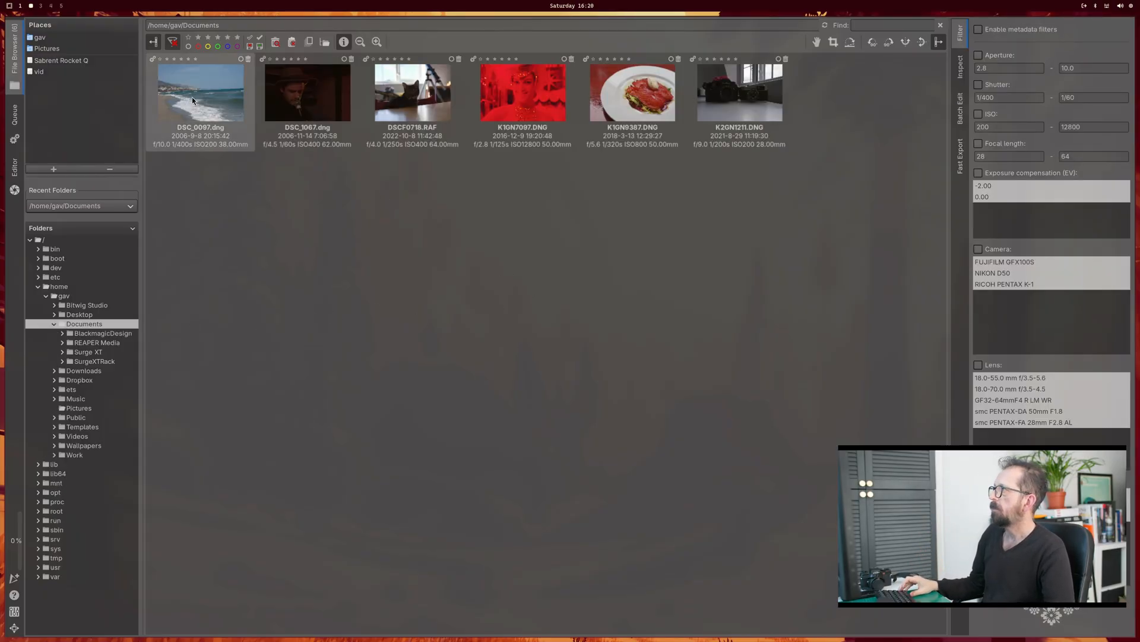
left_click(318, 103, "ctrl")
left_click(411, 105, "ctrl")
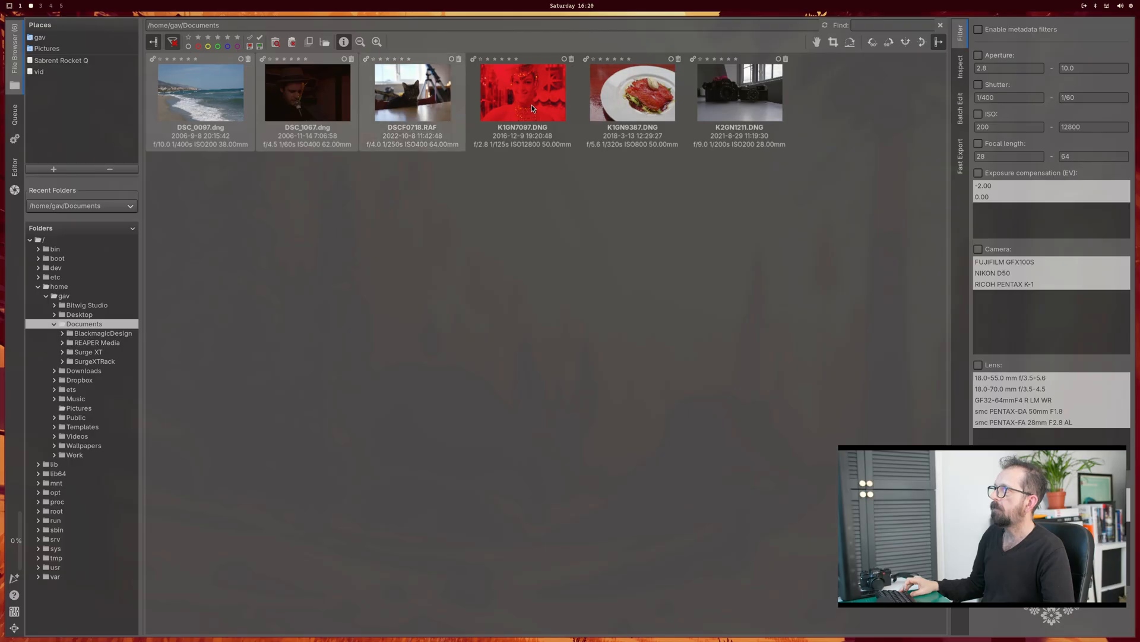
left_click(532, 104, "ctrl")
left_click(642, 102, "ctrl")
left_click(716, 106, "ctrl")
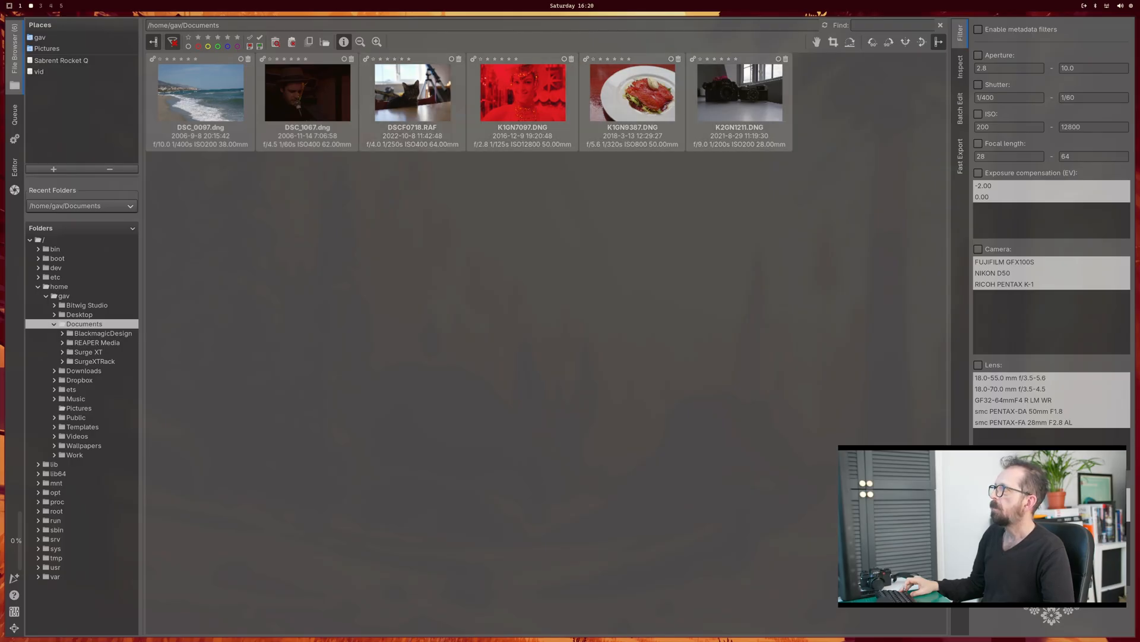
left_click(630, 314)
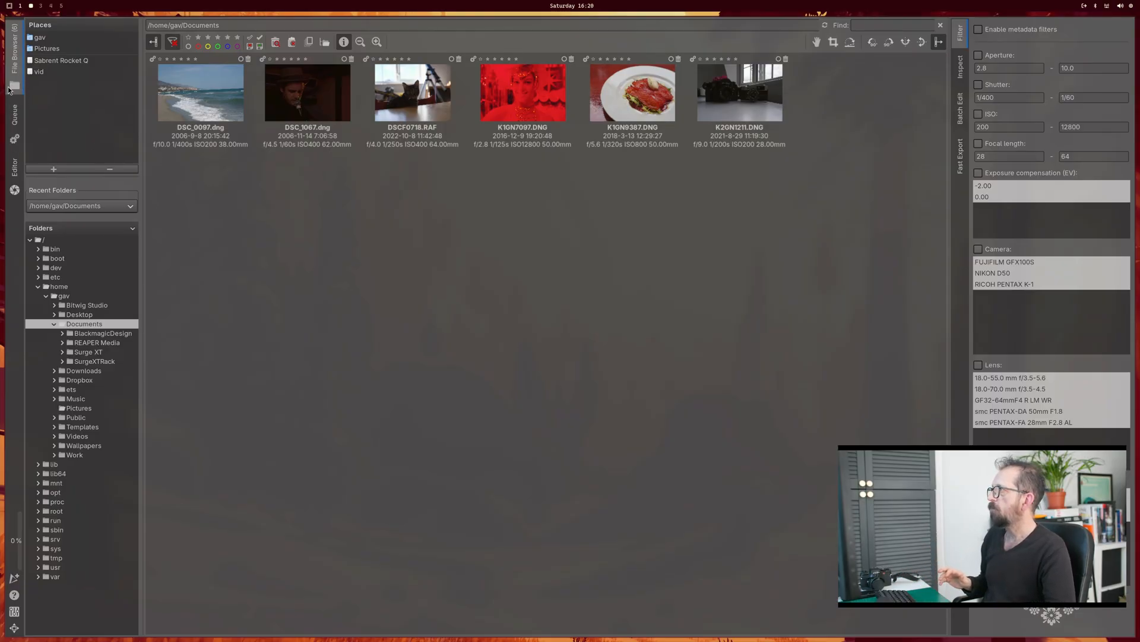
Step: Look through the Editor, Queue and File Browser views, ending in the Editor
left_click(16, 168)
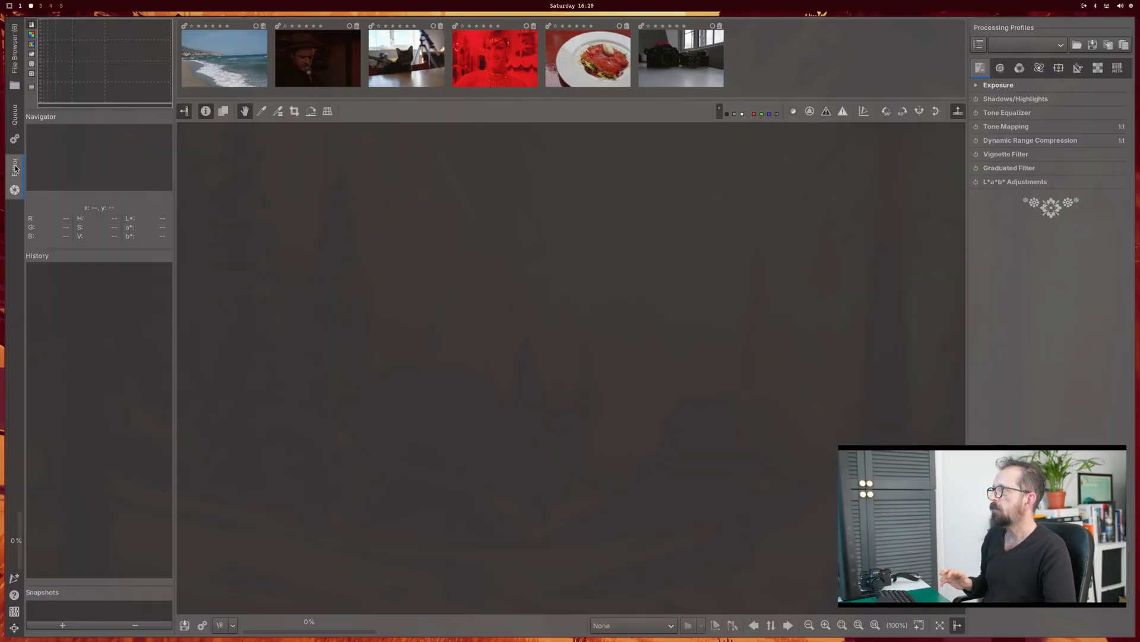
left_click(14, 140)
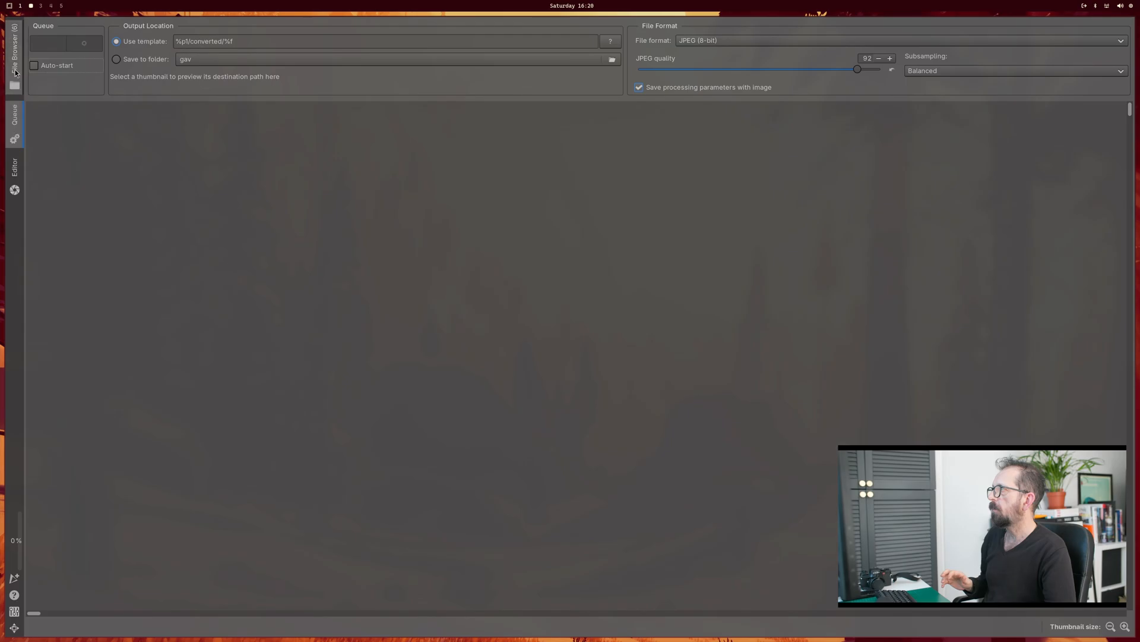
left_click(16, 70)
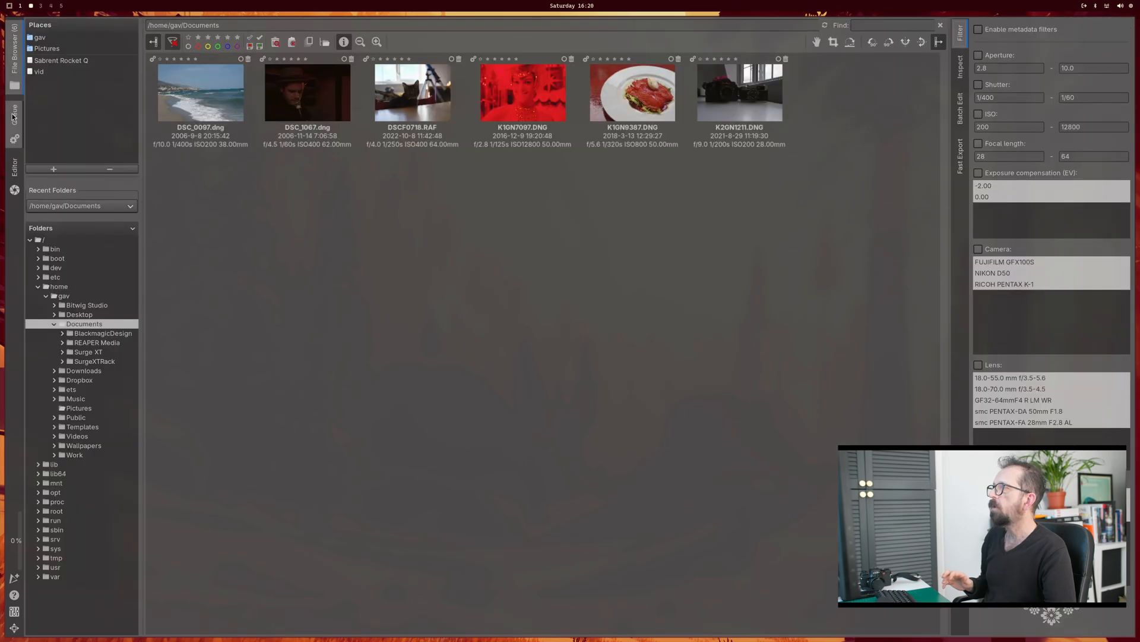
left_click(12, 116)
left_click(14, 168)
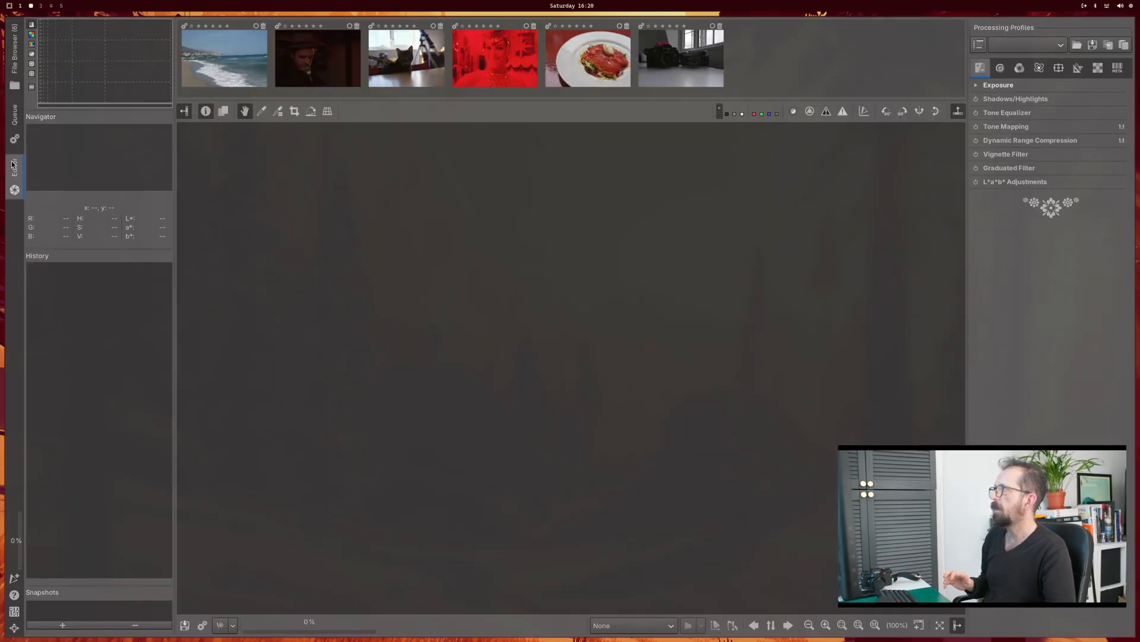
Step: Open the beach photo DSC_0097.dng from the file browser in the Editor and look through the tool groups from Detail to Raw
left_click(13, 71)
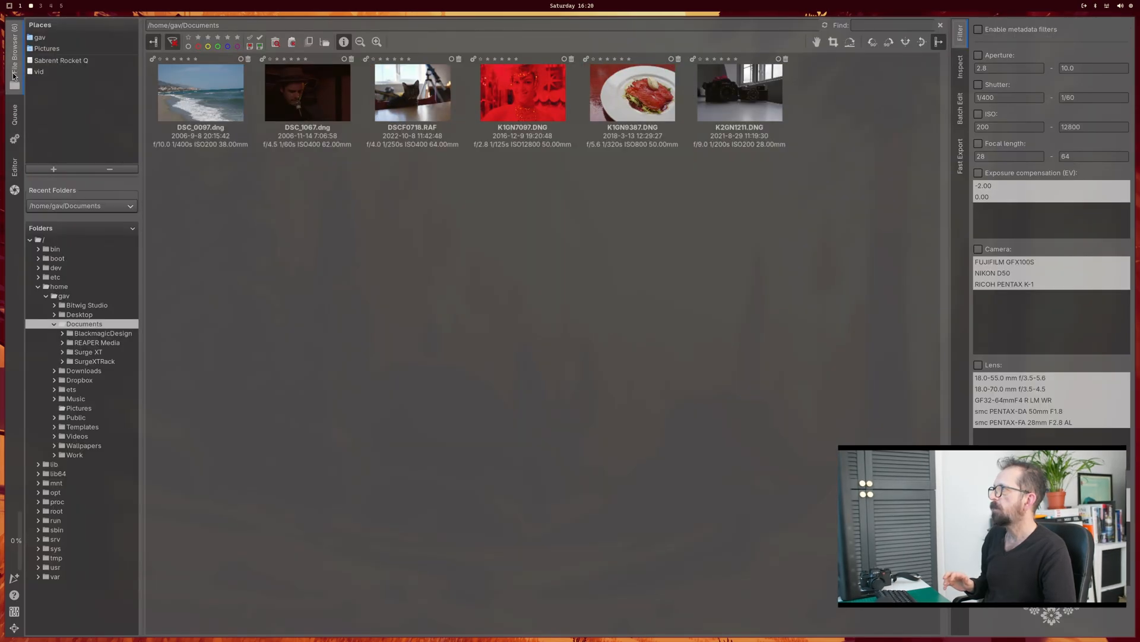
double_click(198, 105)
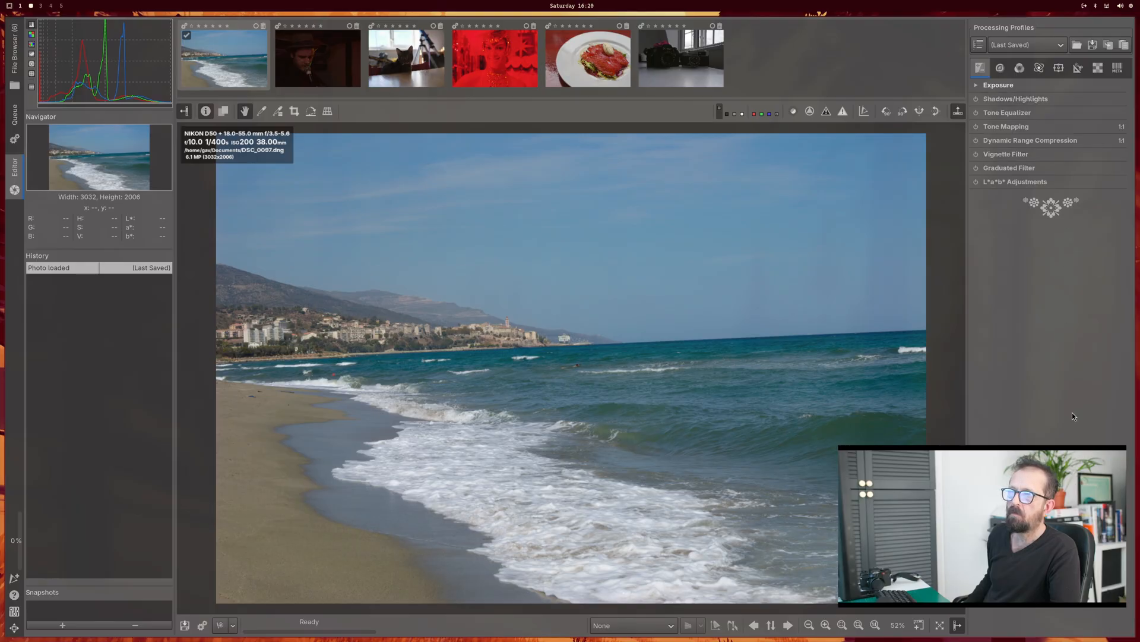
left_click(1001, 69)
left_click(1020, 69)
left_click(1040, 69)
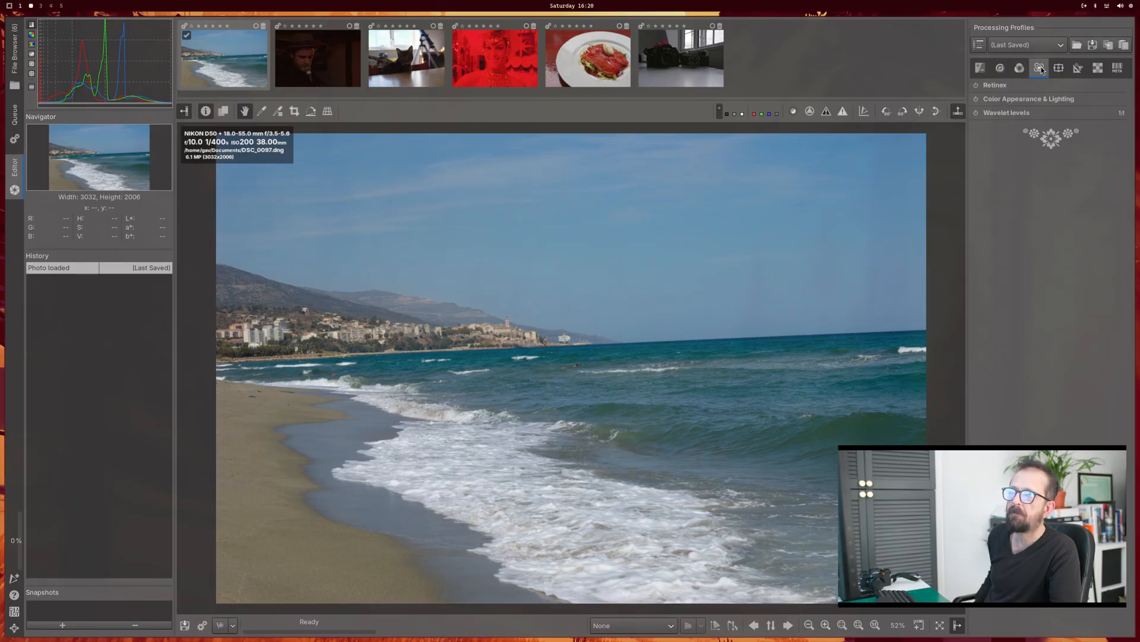
left_click(1058, 68)
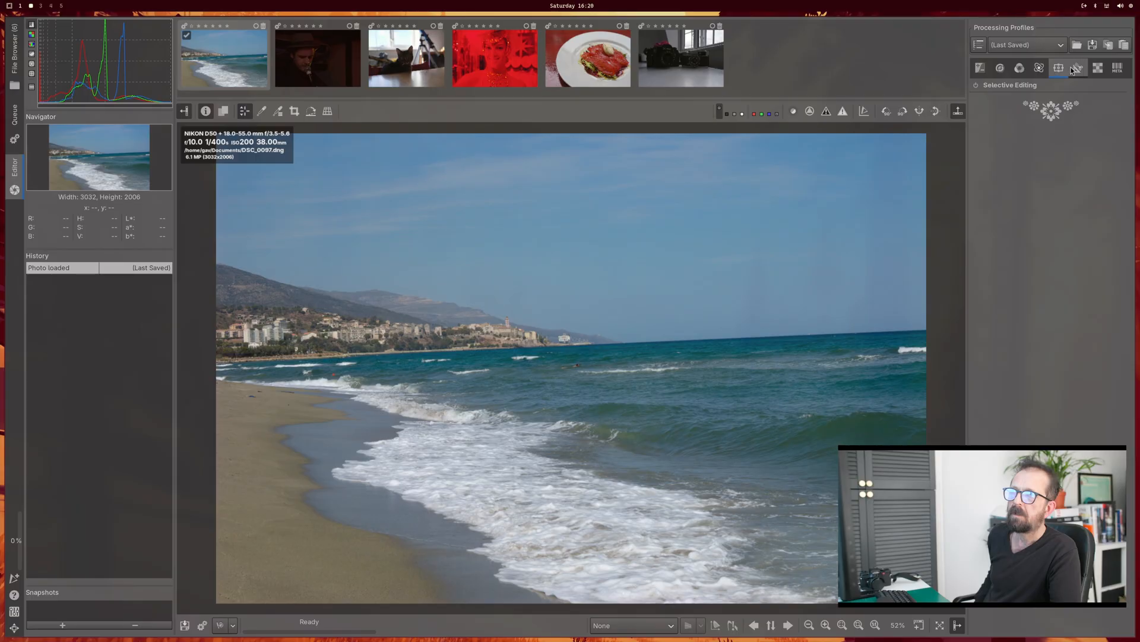
left_click(1076, 69)
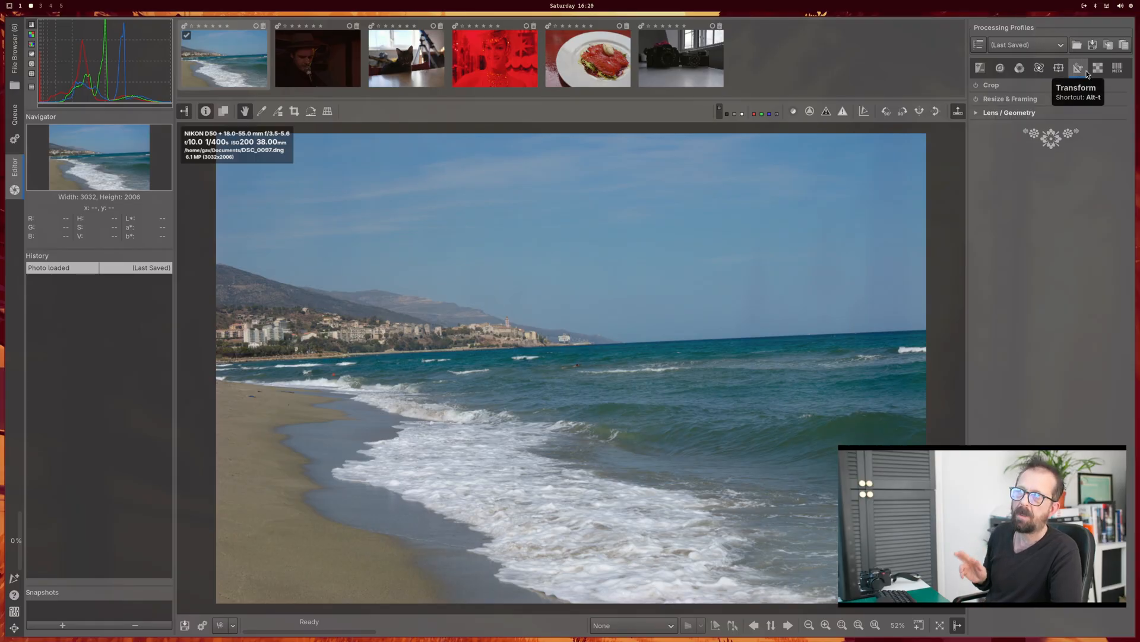
left_click(1095, 73)
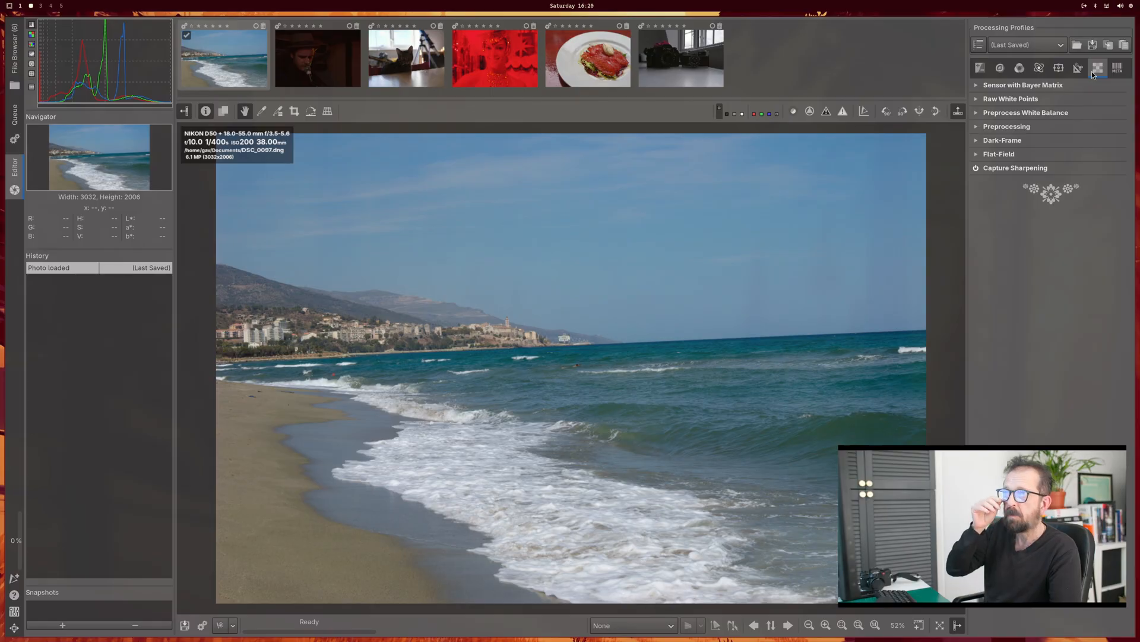
Step: Look over the Exposure and Detail tool groups, expanding the L*a*b* Adjustments and Graduated Filter settings
left_click(982, 69)
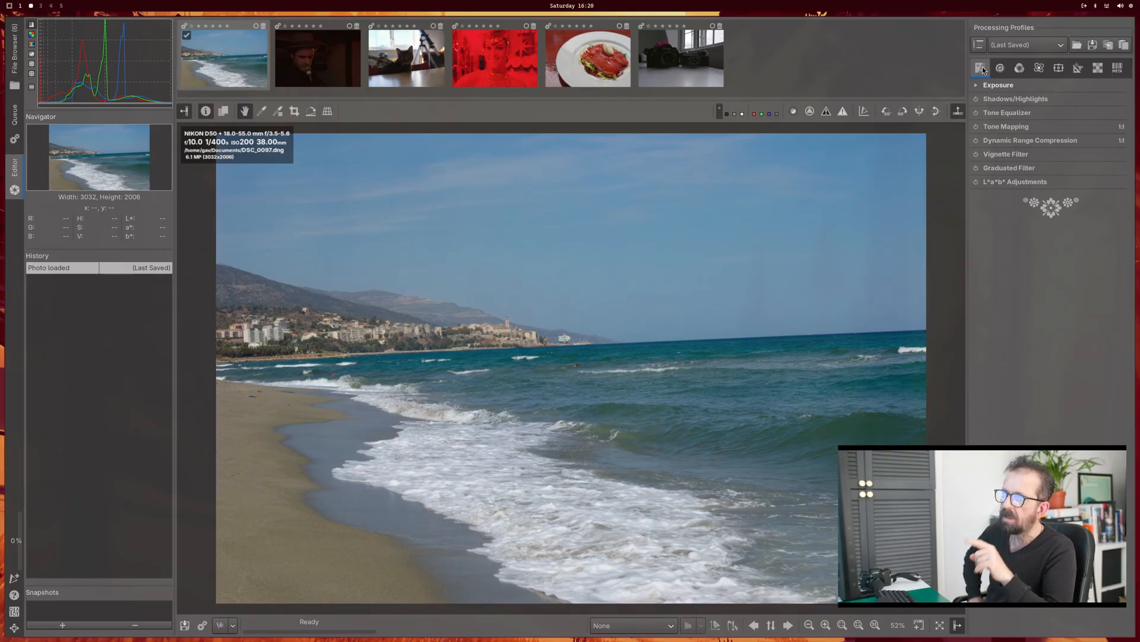
left_click(1001, 70)
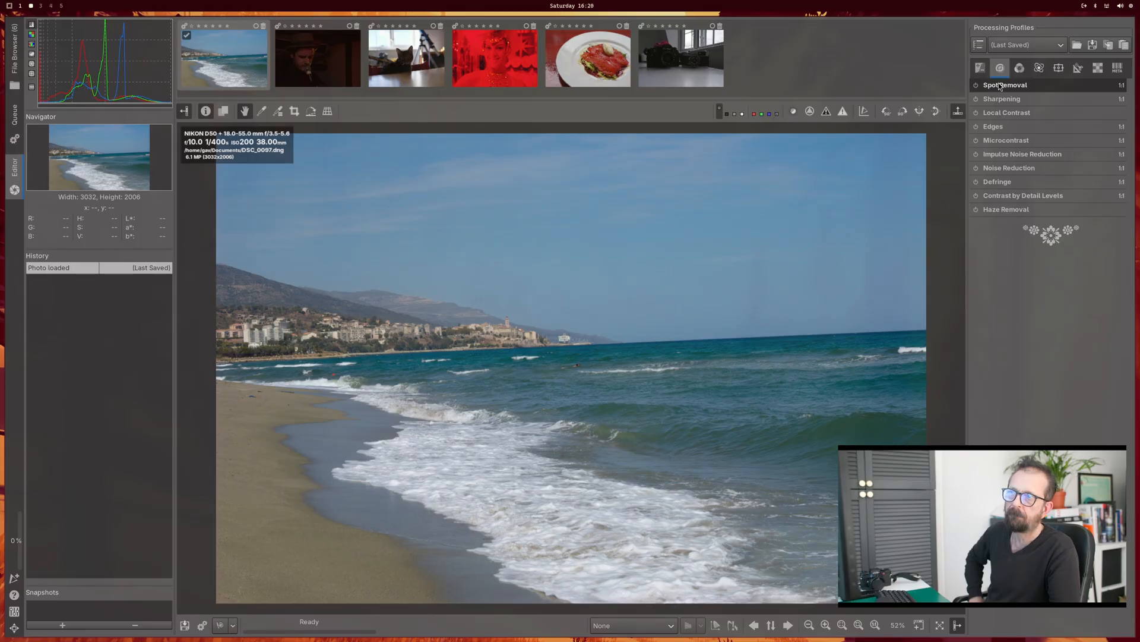
left_click(984, 71)
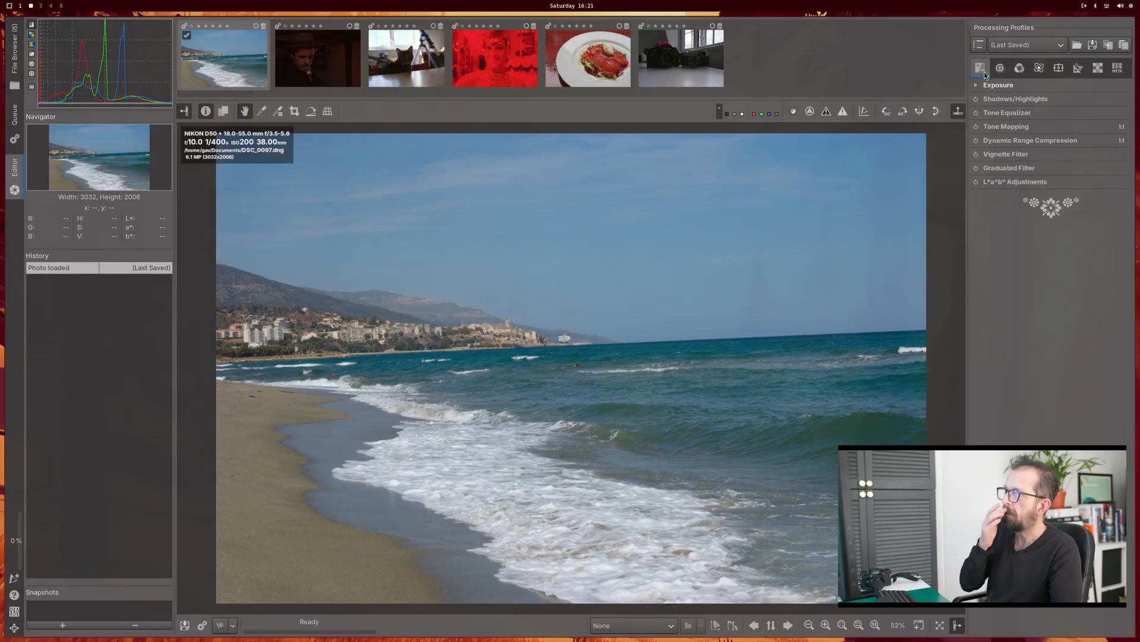
left_click(1010, 183)
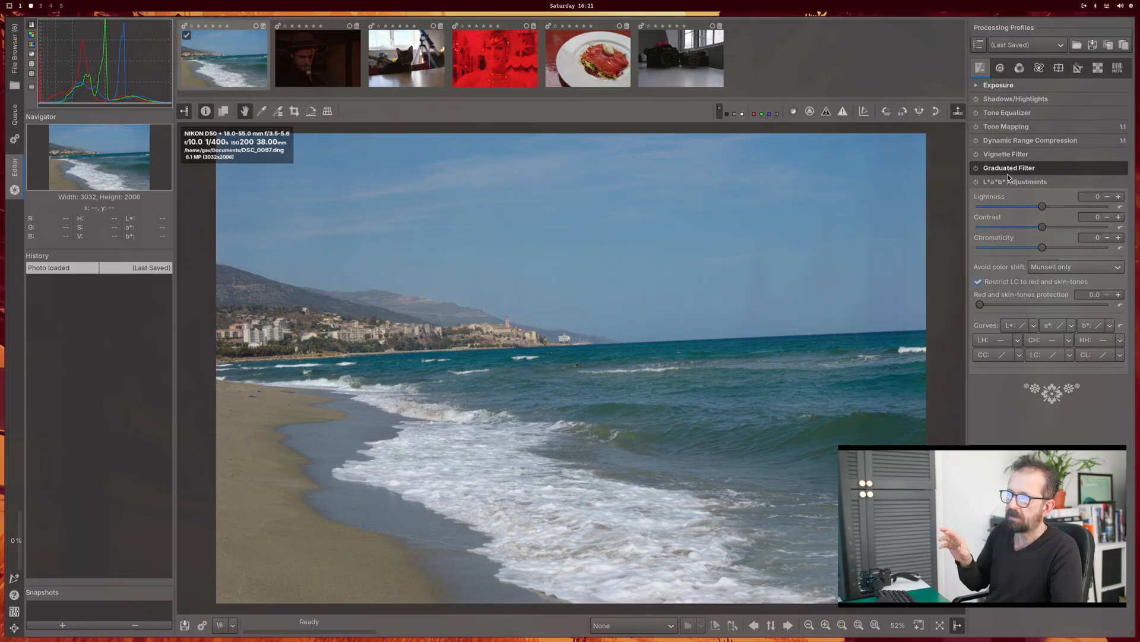
left_click(1008, 172)
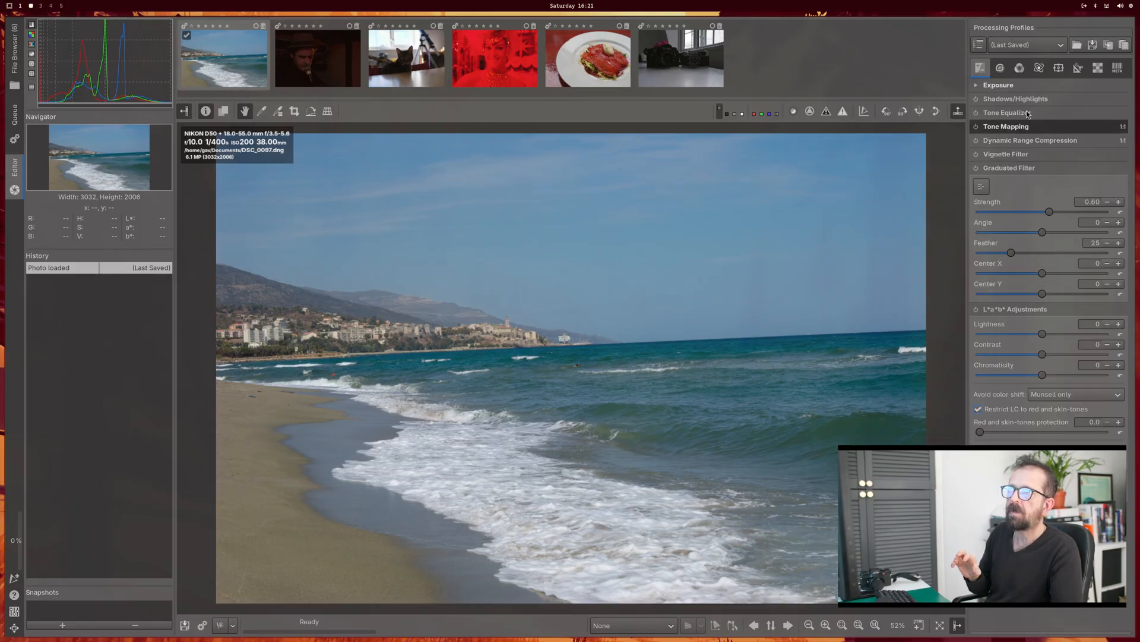
Step: Review the Color, Detail, Exposure, Advanced and Local tool groups and expand the Selective Editing settings
left_click(1058, 68)
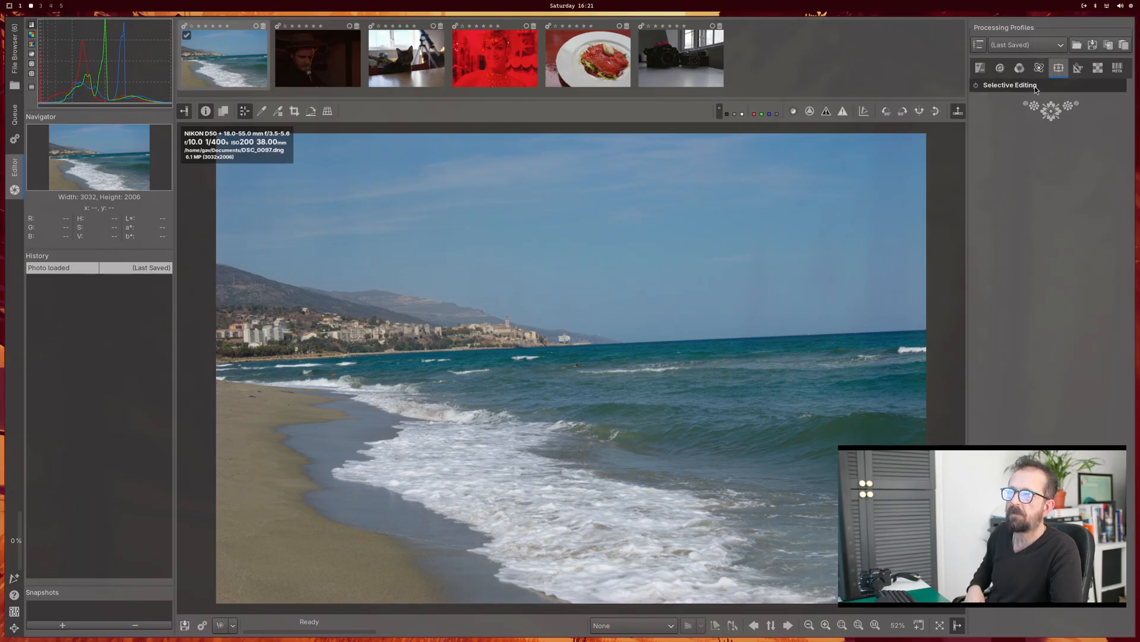
left_click(1040, 68)
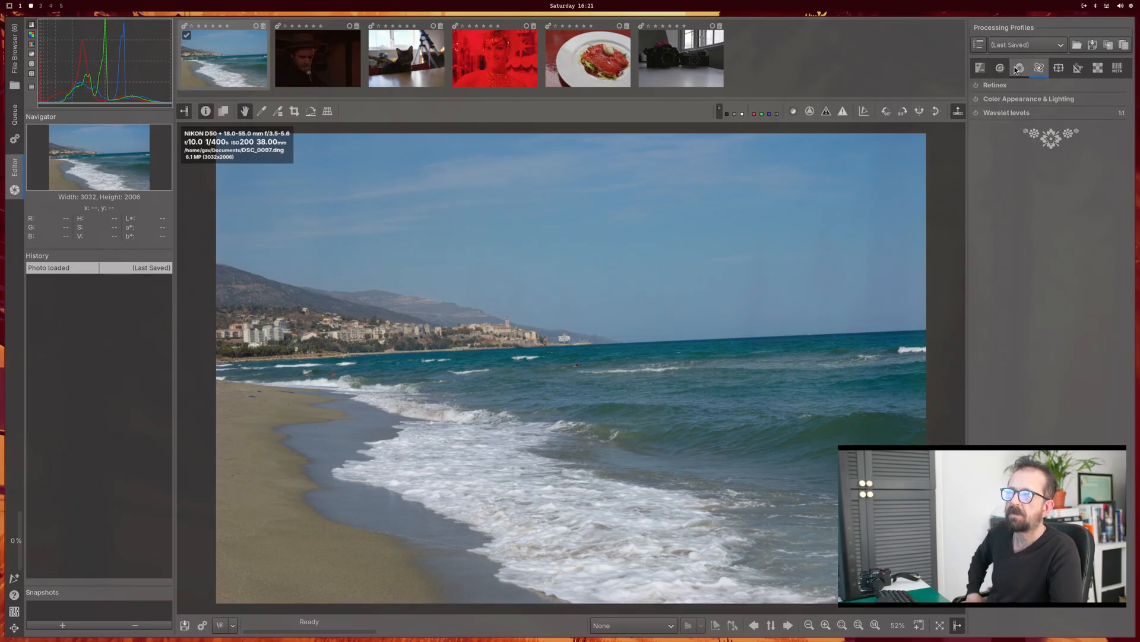
left_click(1017, 69)
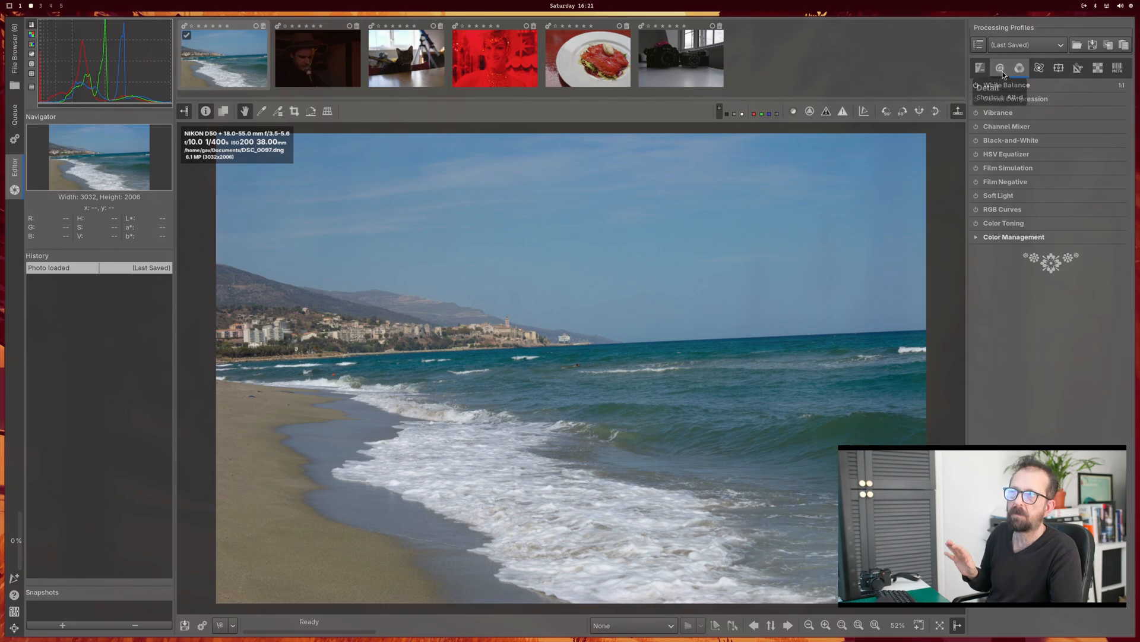
left_click(1001, 72)
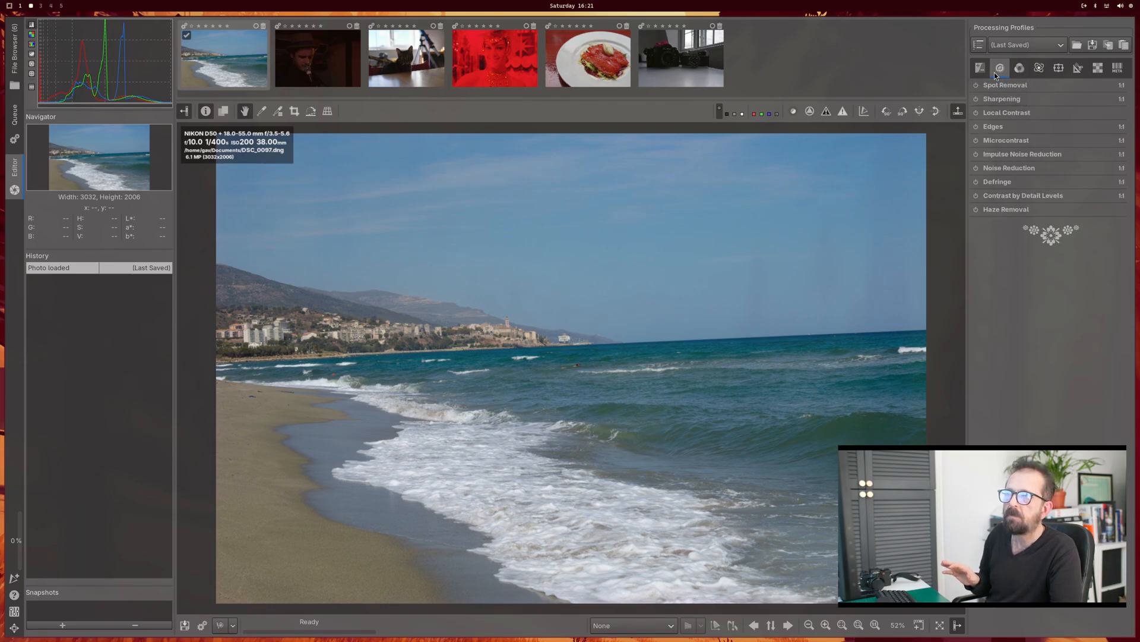
left_click(982, 70)
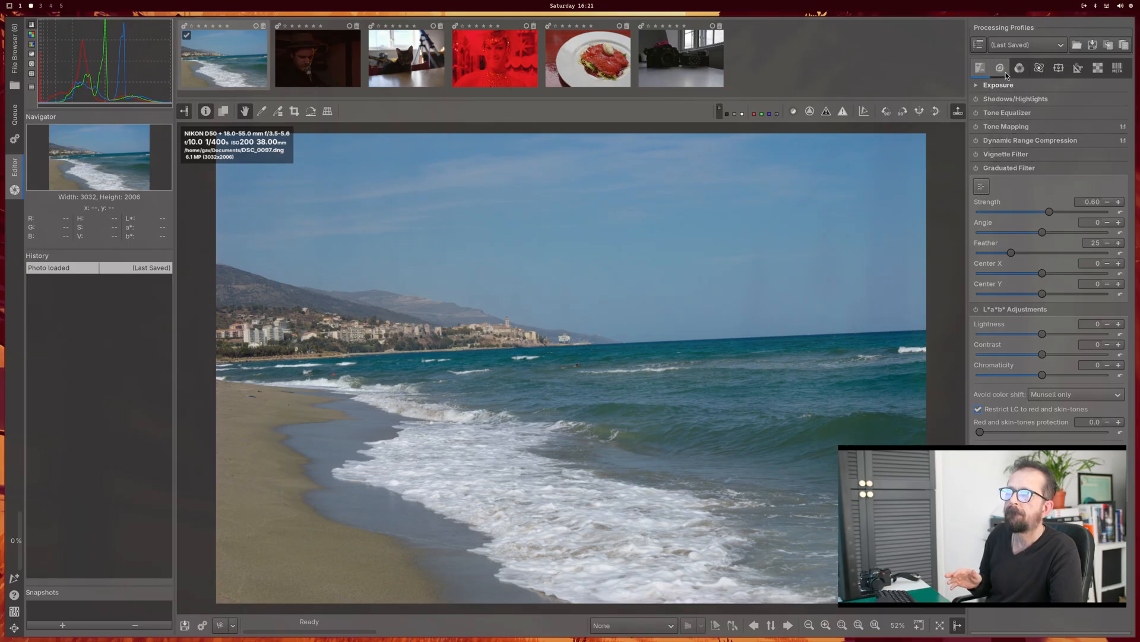
left_click(1000, 69)
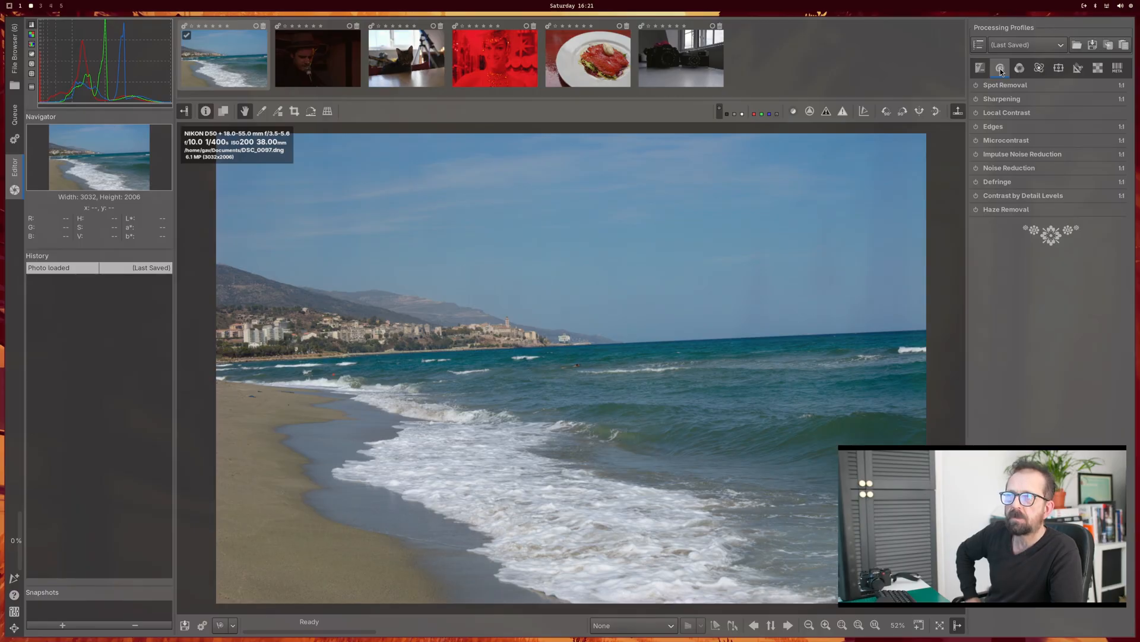
left_click(1038, 70)
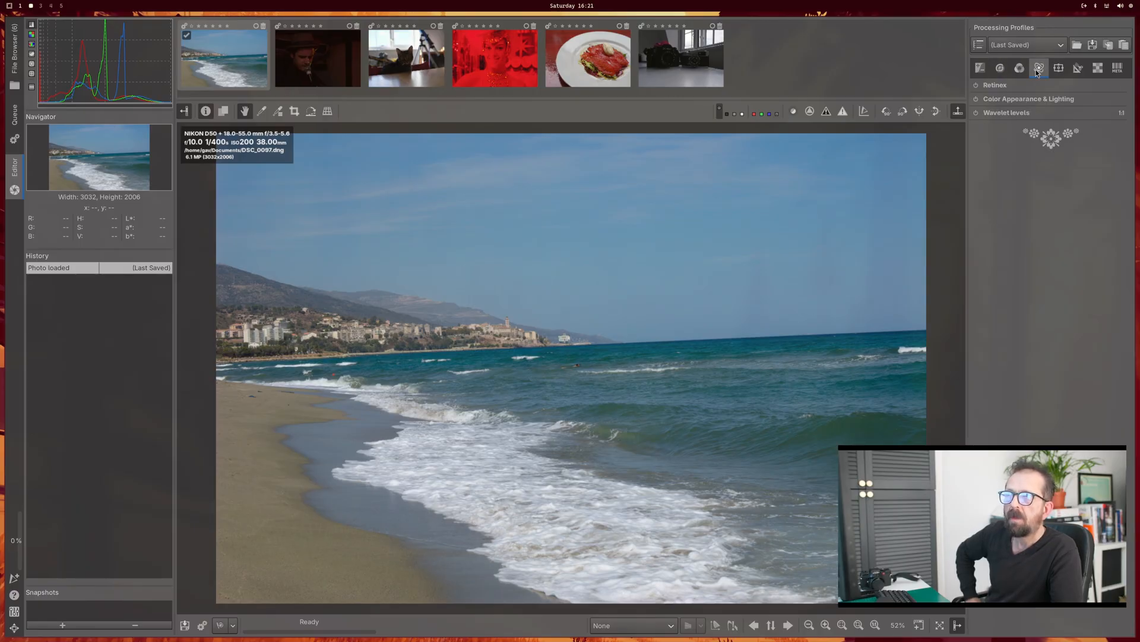
left_click(1058, 68)
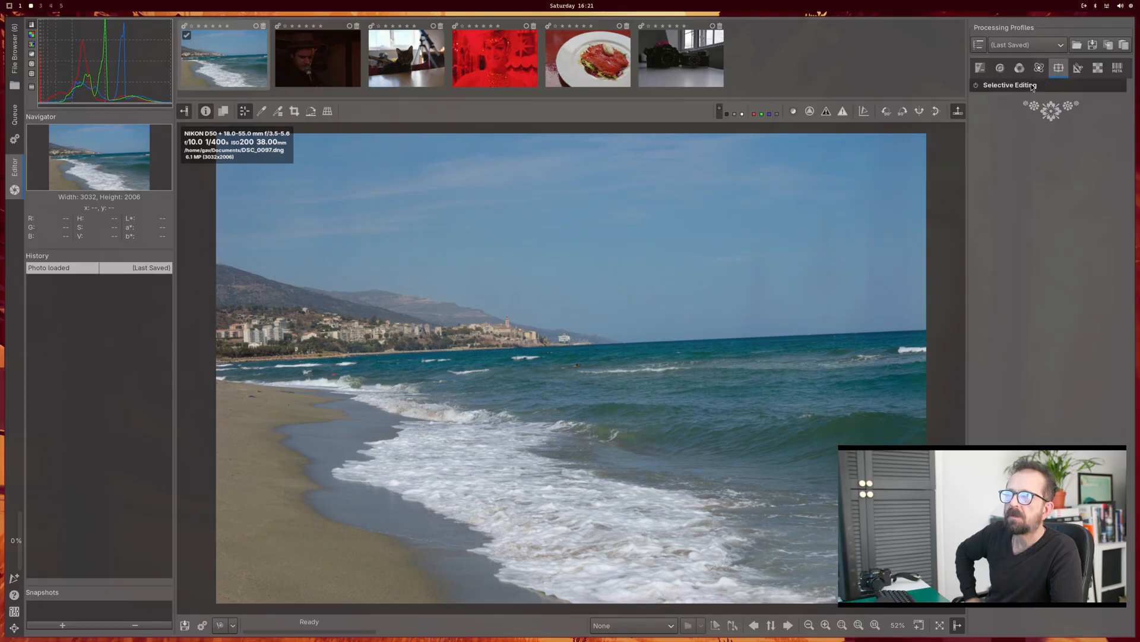
left_click(1034, 86)
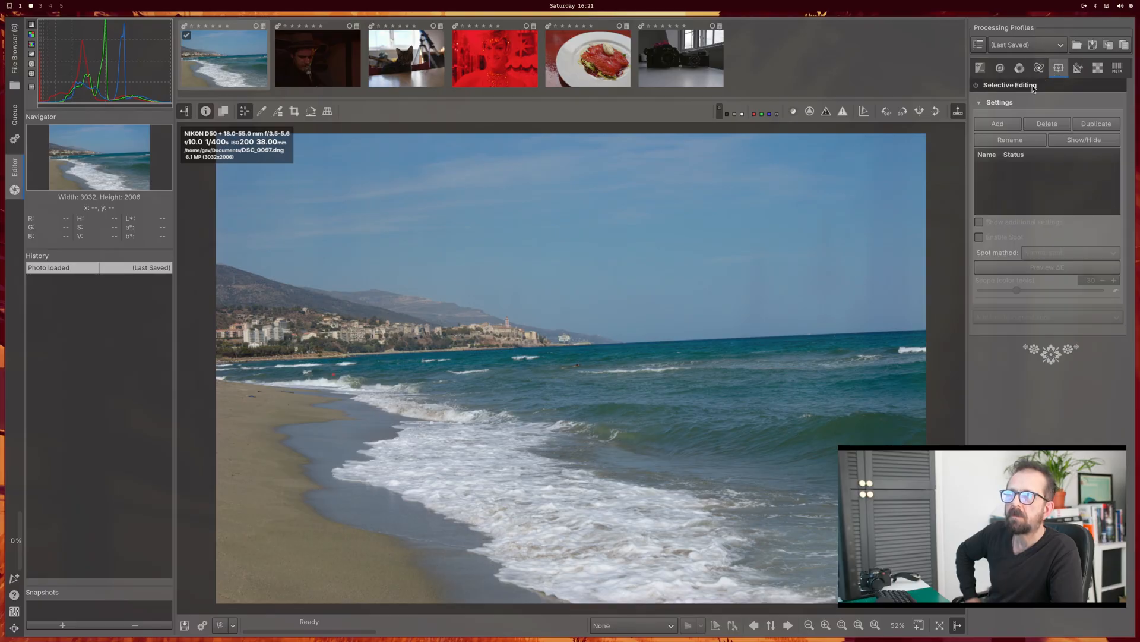
Step: Check the Resize & Framing and Lens / Geometry transform options and rotate the beach photo by -2.53 degrees to level the horizon
left_click(1076, 69)
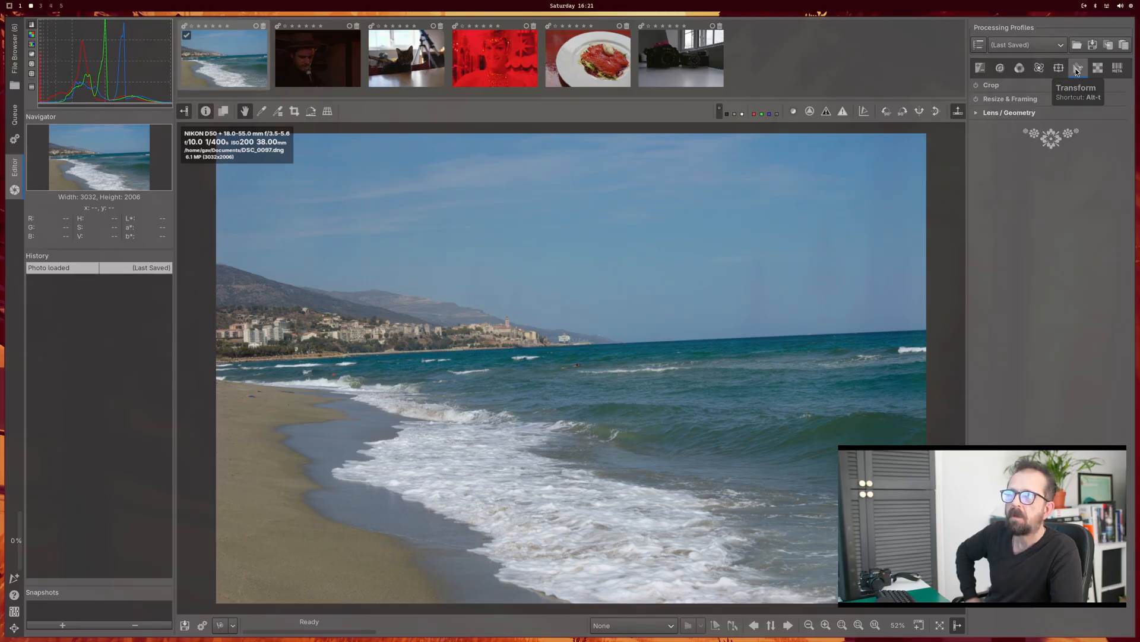
left_click(1017, 102)
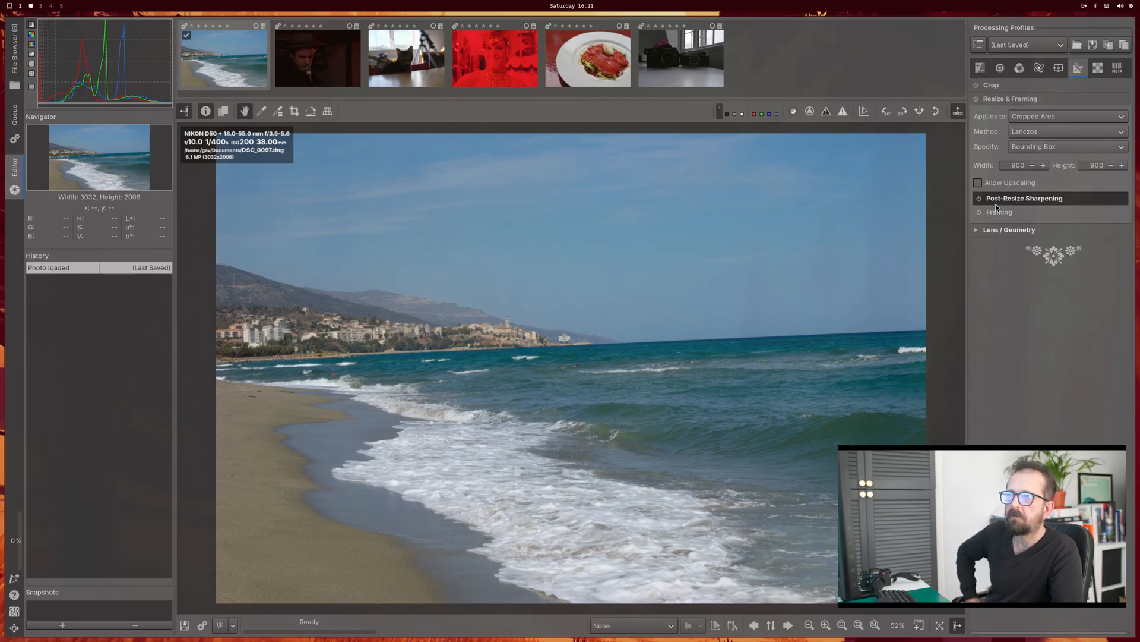
left_click(1002, 231)
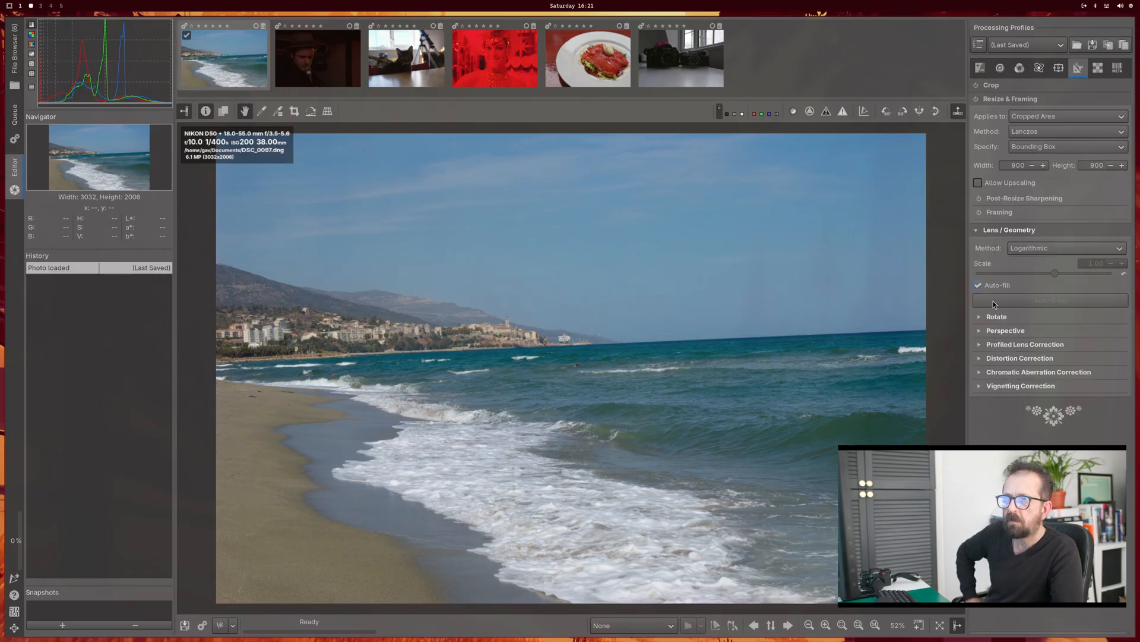
left_click(981, 319)
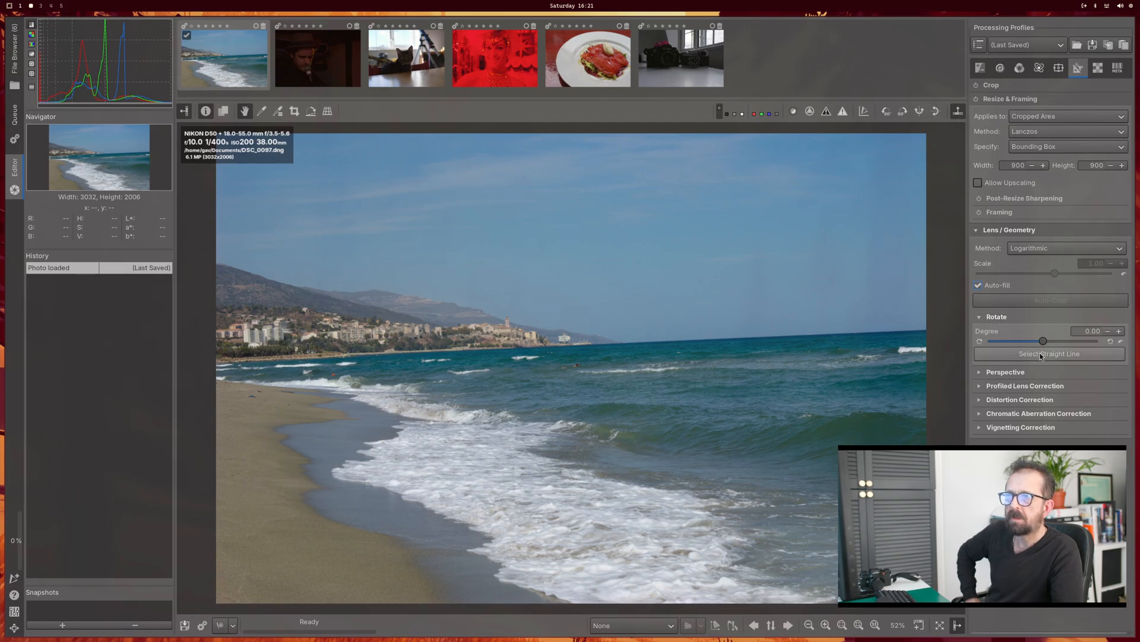
mouse_move(1044, 341)
left_mouse_down()
mouse_move(1059, 342)
mouse_move(1039, 341)
left_mouse_up()
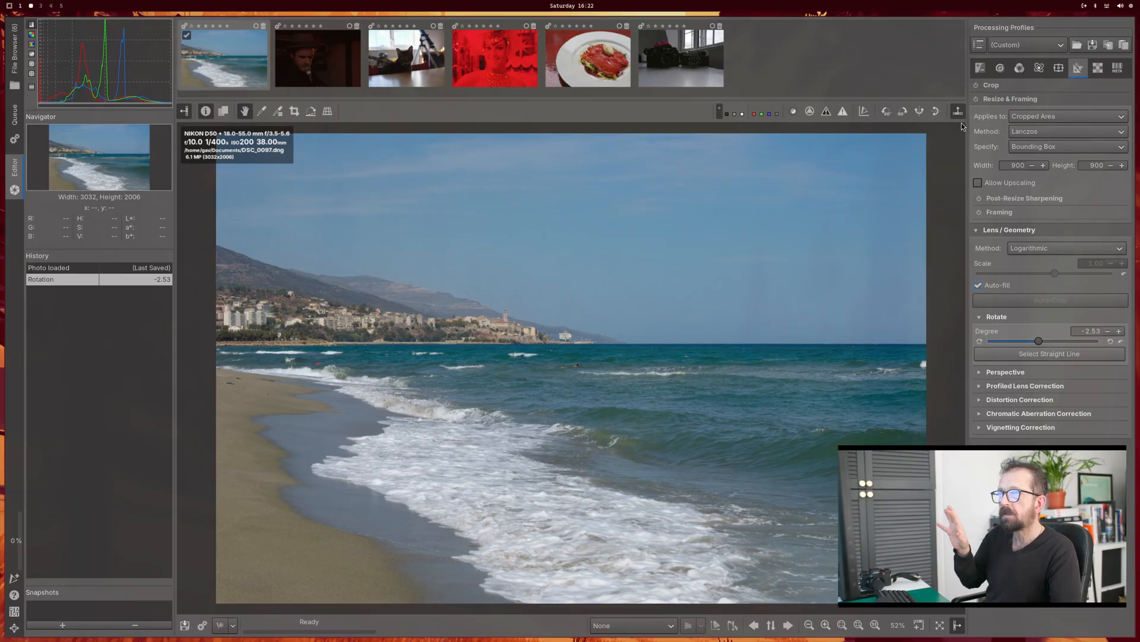
Step: Set the beach photo's exposure compensation to 0.53 and its Dynamic Range Compression amount to 26
left_click(981, 65)
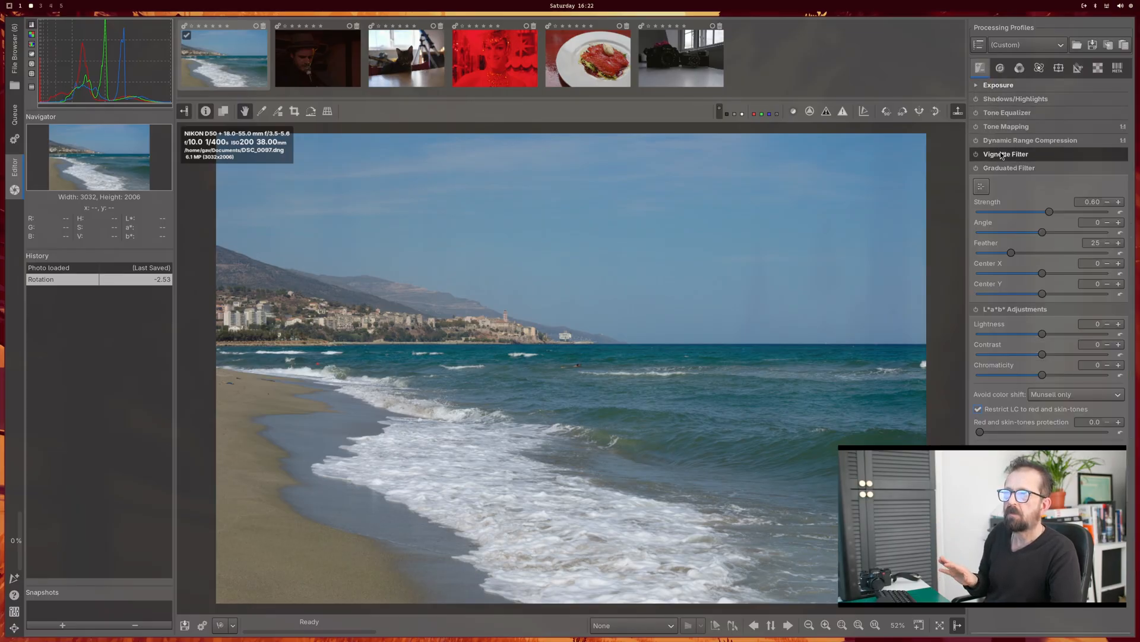
left_click(976, 86)
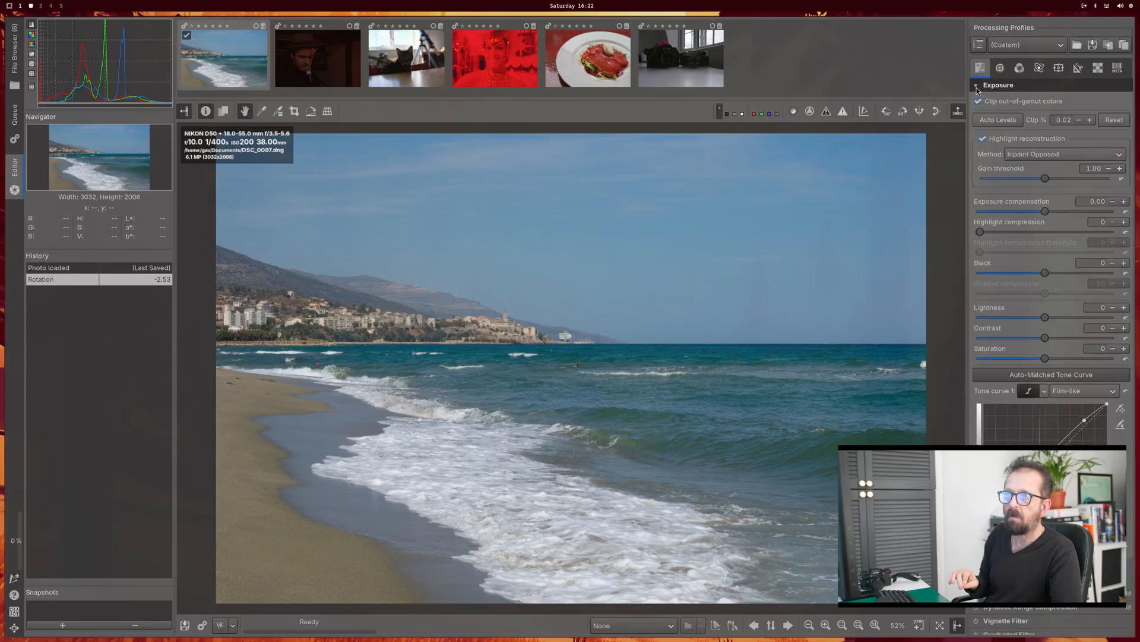
left_click_drag(1044, 211, 1047, 213)
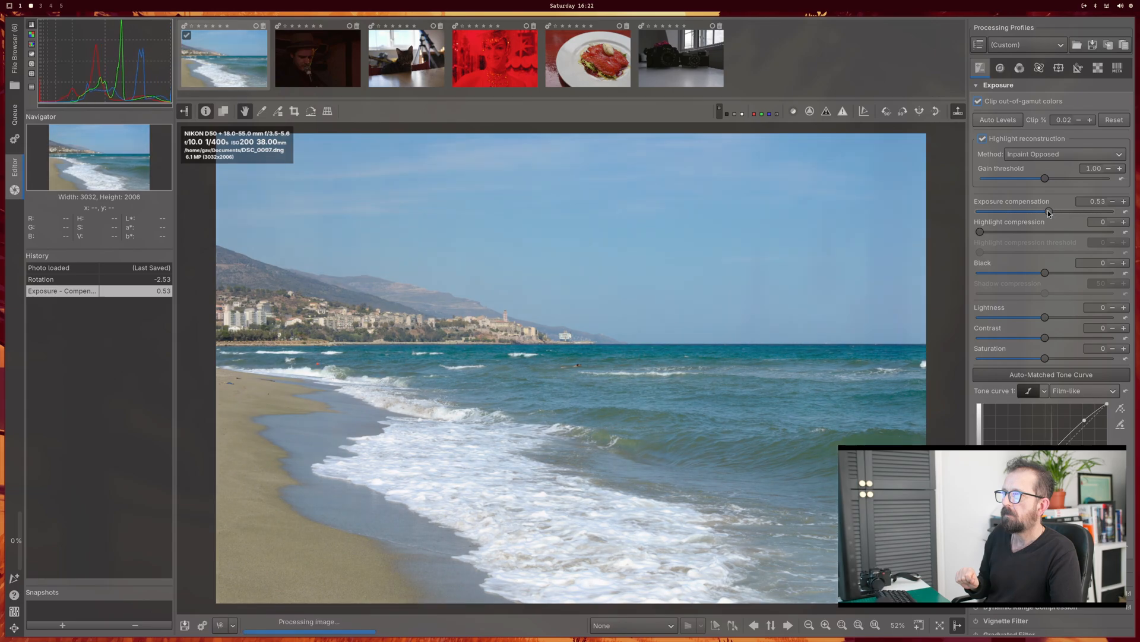
left_click(976, 86)
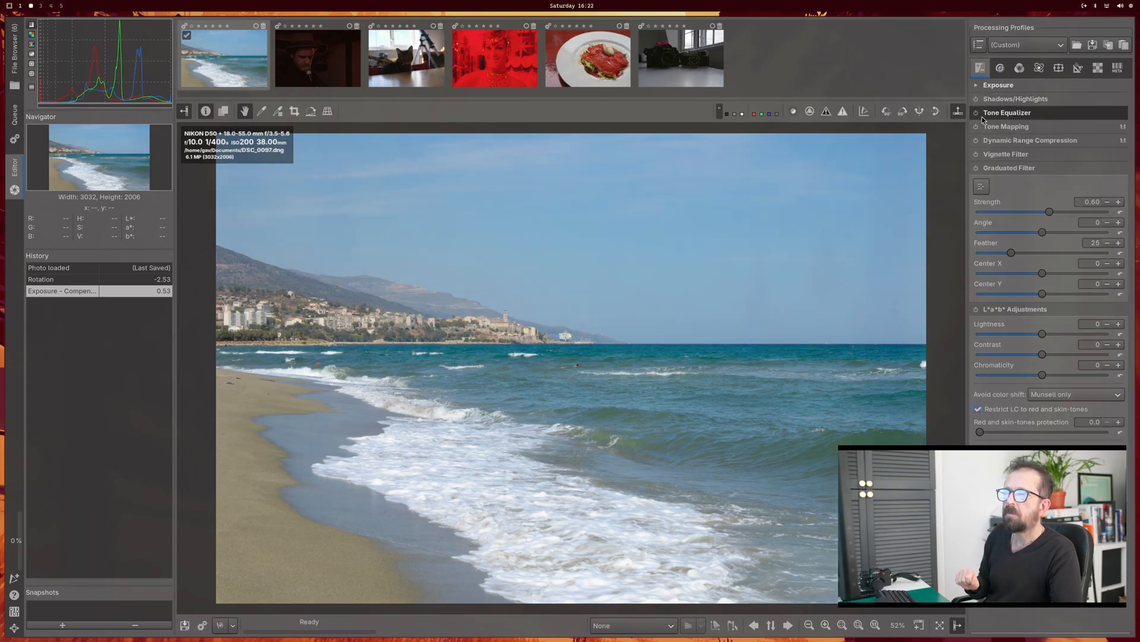
left_click(994, 141)
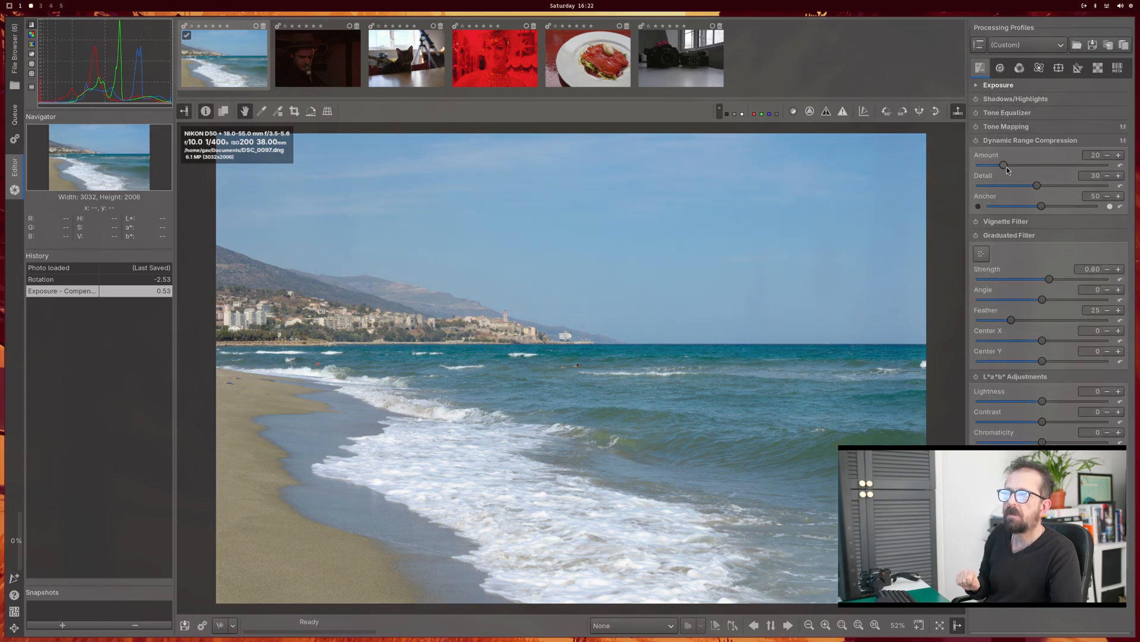
mouse_move(1004, 166)
left_mouse_down()
mouse_move(1026, 169)
mouse_move(1013, 169)
left_mouse_up()
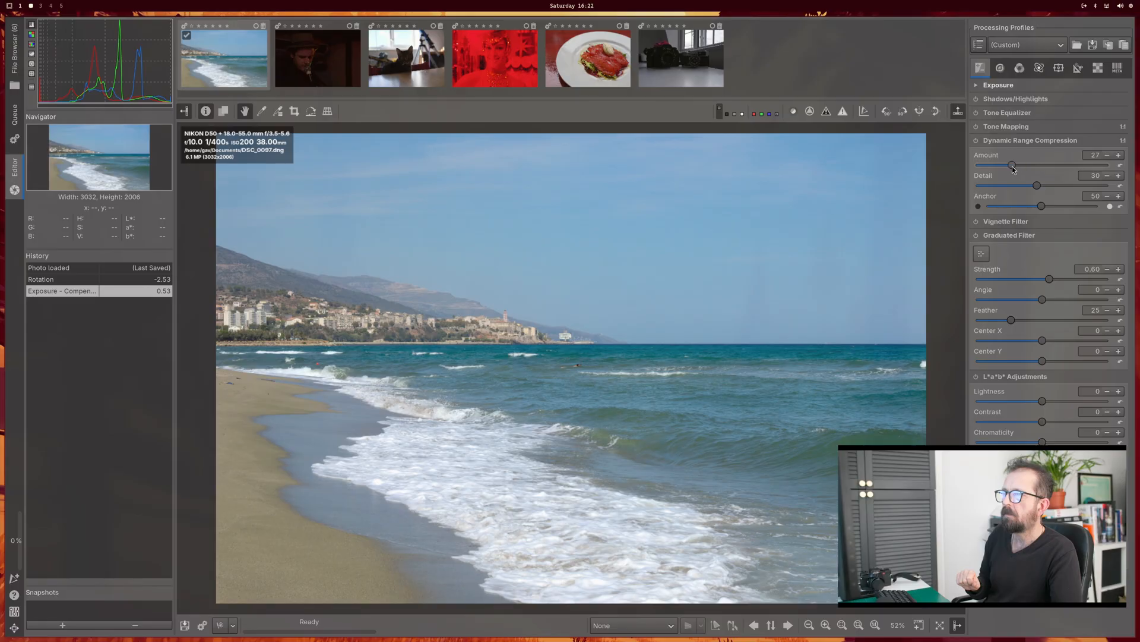
Step: Look over the Color Appearance & Lighting settings and open the dark portrait DSC_1067.dng for editing
left_click(1033, 68)
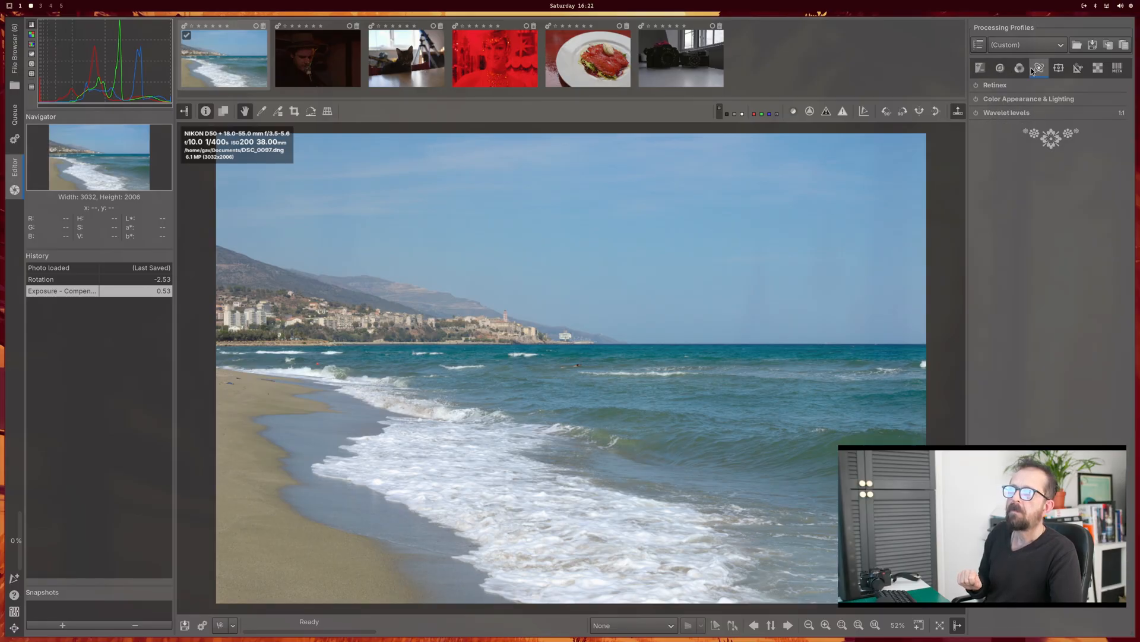
left_click(1017, 100)
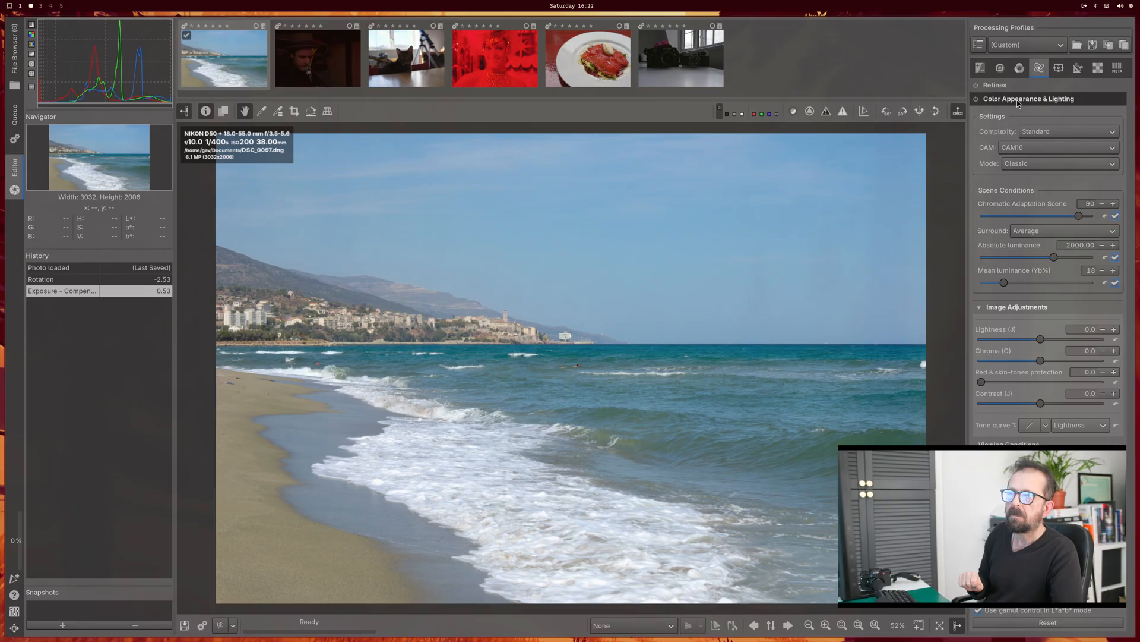
mouse_move(1022, 212)
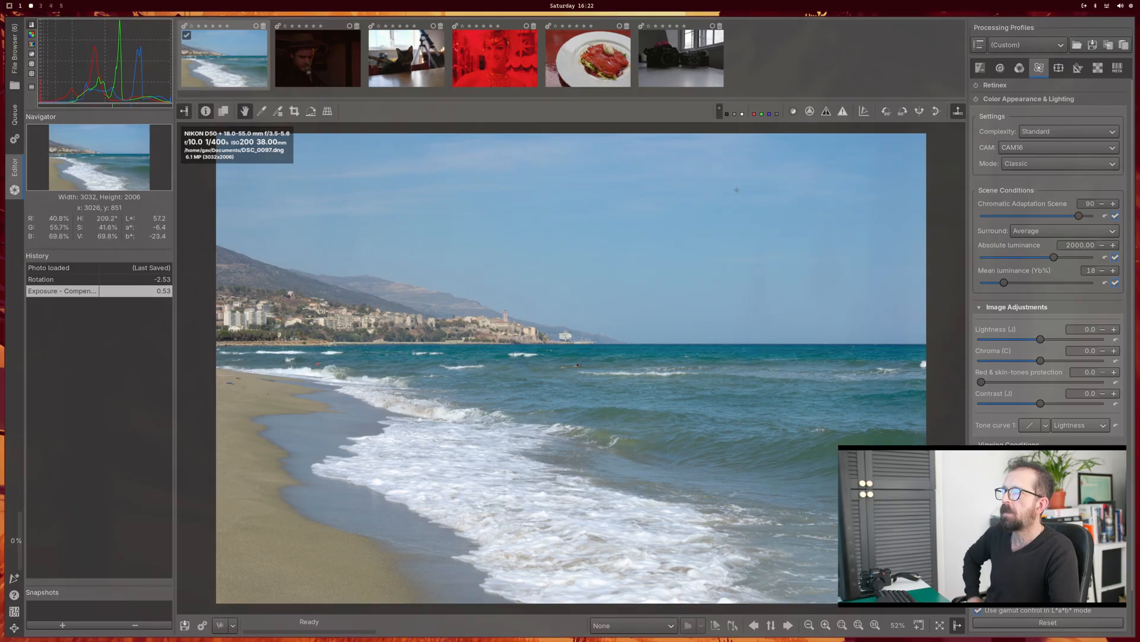
left_click(324, 62)
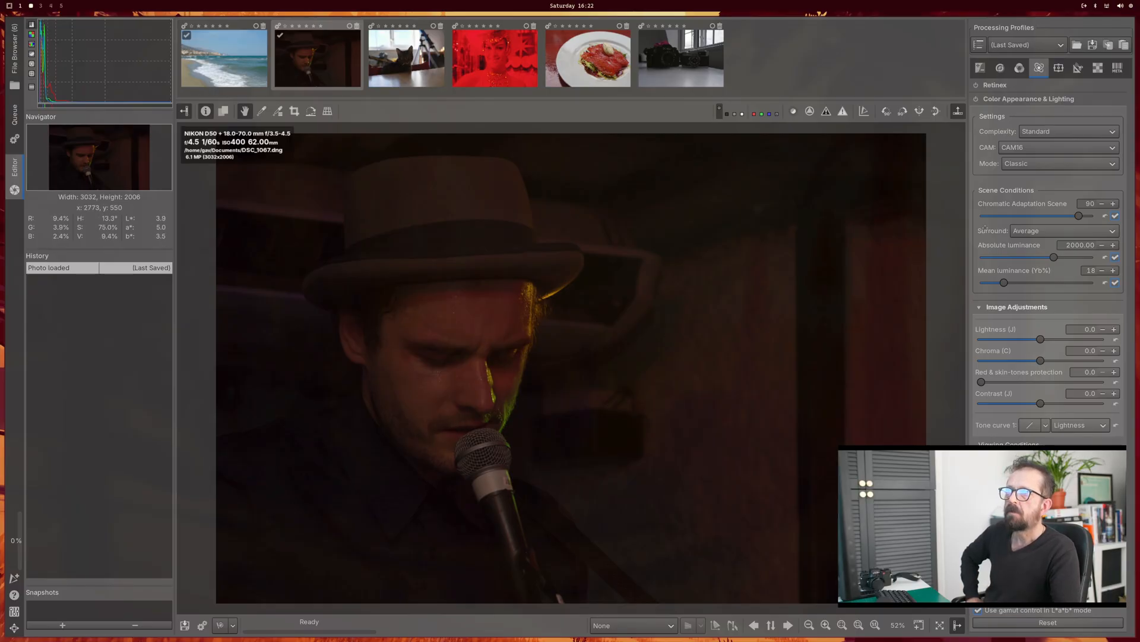
Step: Apply auto levels to the dark portrait and set its exposure compensation to 1.59
left_click(1001, 67)
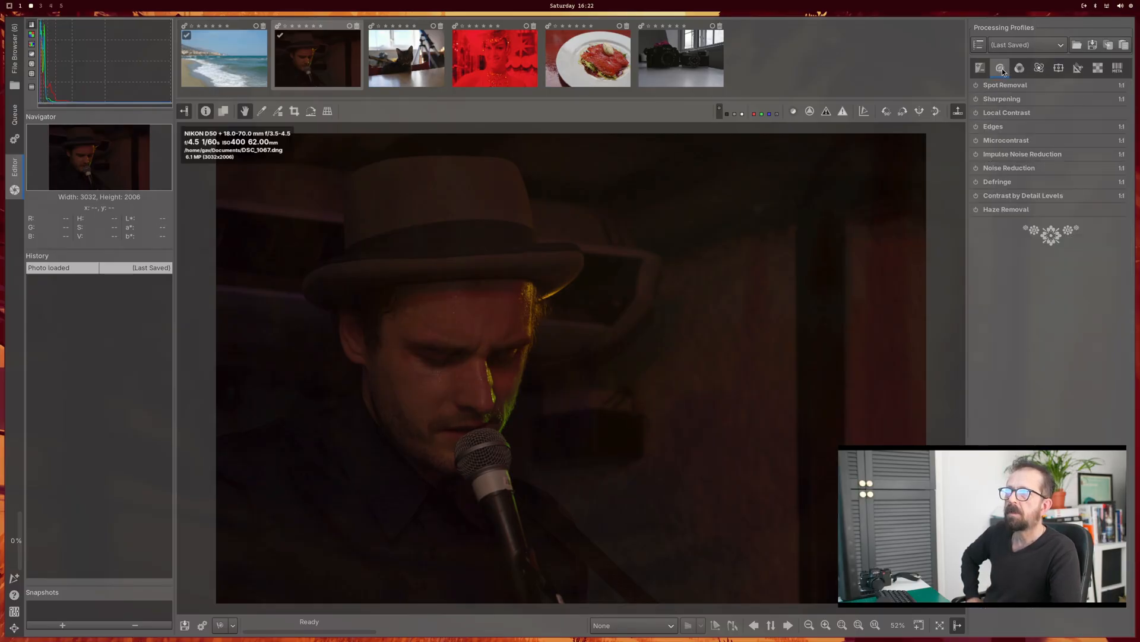
left_click(981, 68)
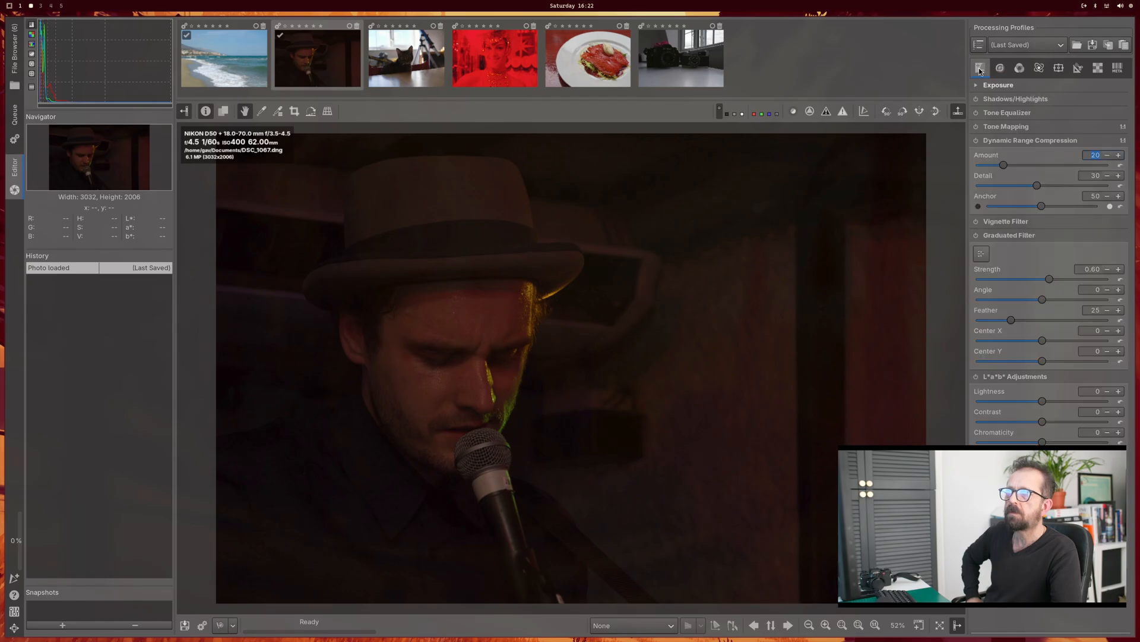
left_click(976, 86)
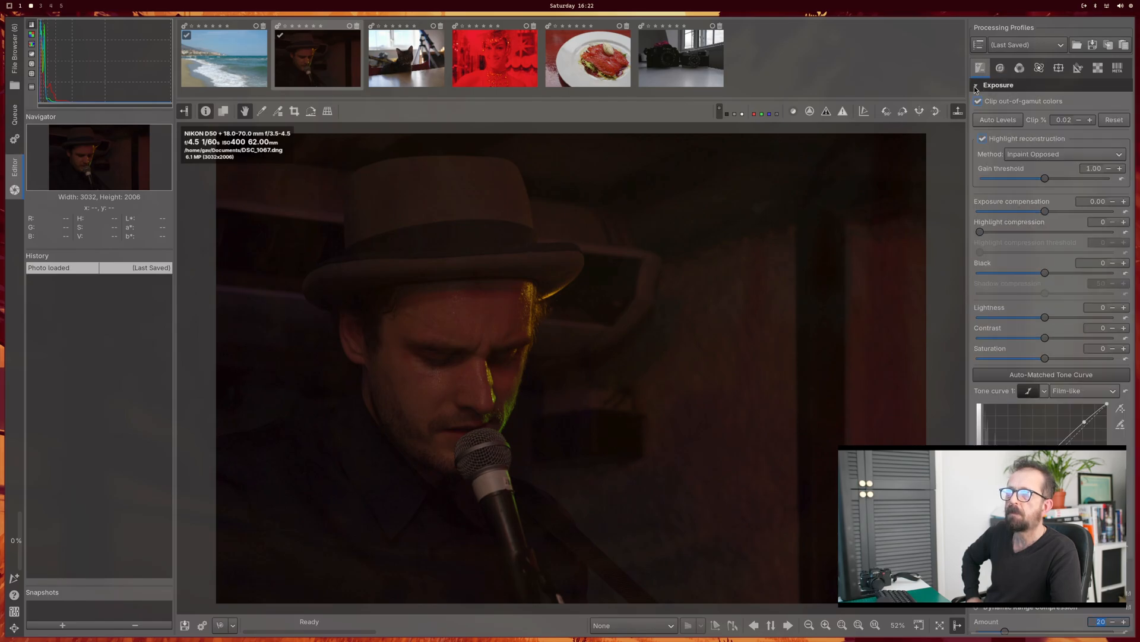
left_click(993, 120)
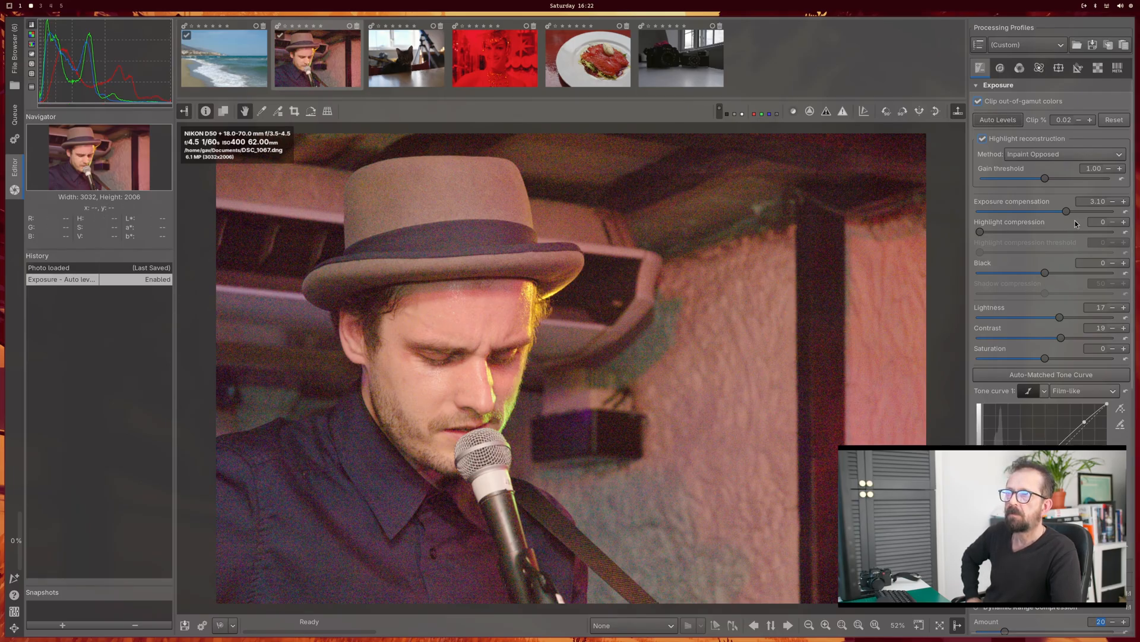
left_click_drag(1067, 213, 1059, 217)
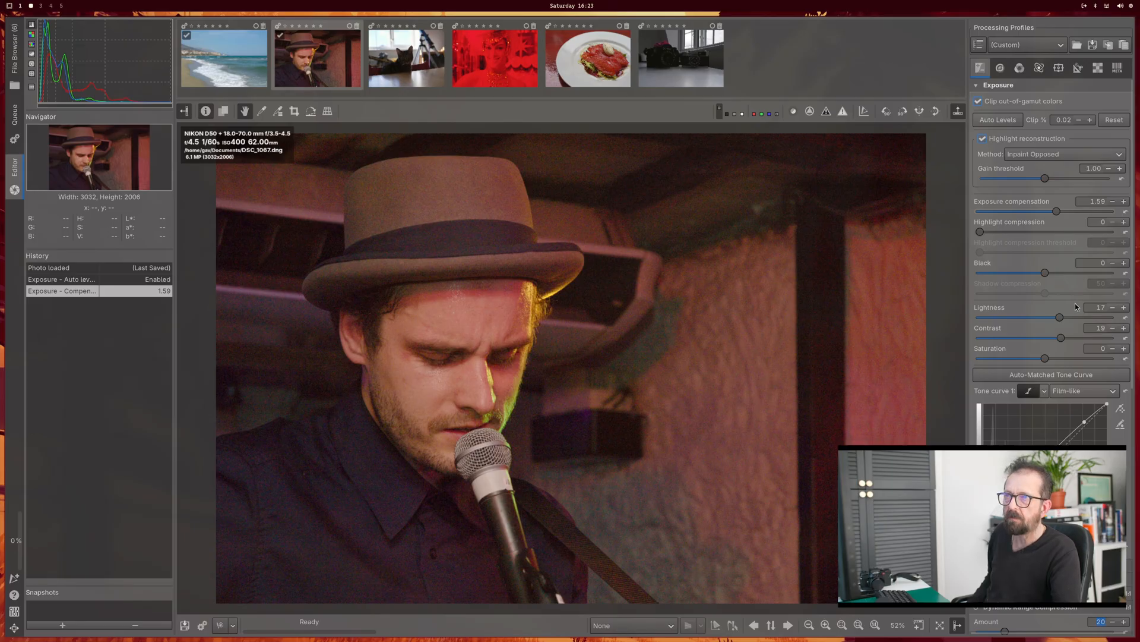
Step: Look through the Exposure, Detail, Color, Advanced, Local, Transform and Raw tool groups, including the Dark-Frame settings, for a noise reduction option
scroll(1076, 309, "down", 10)
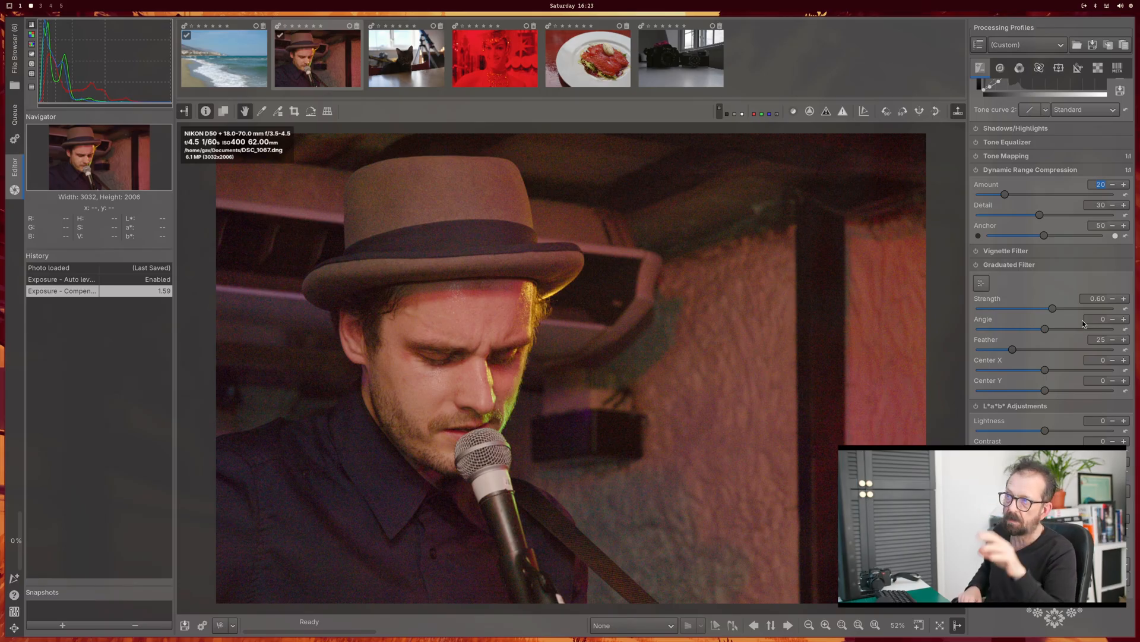
left_click(988, 67)
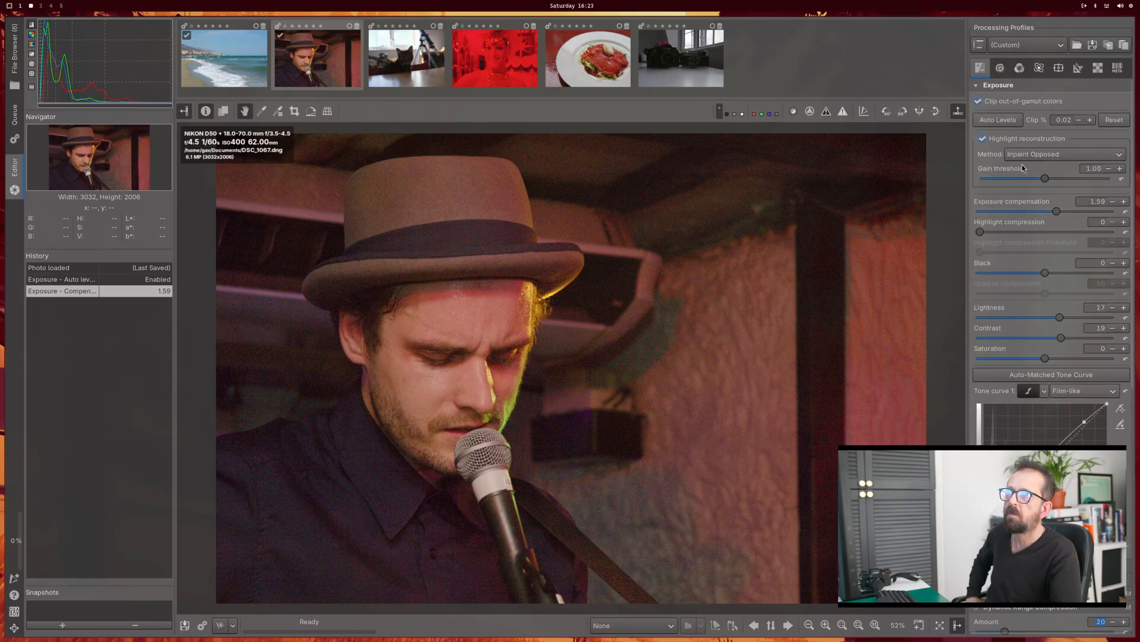
left_click(1000, 68)
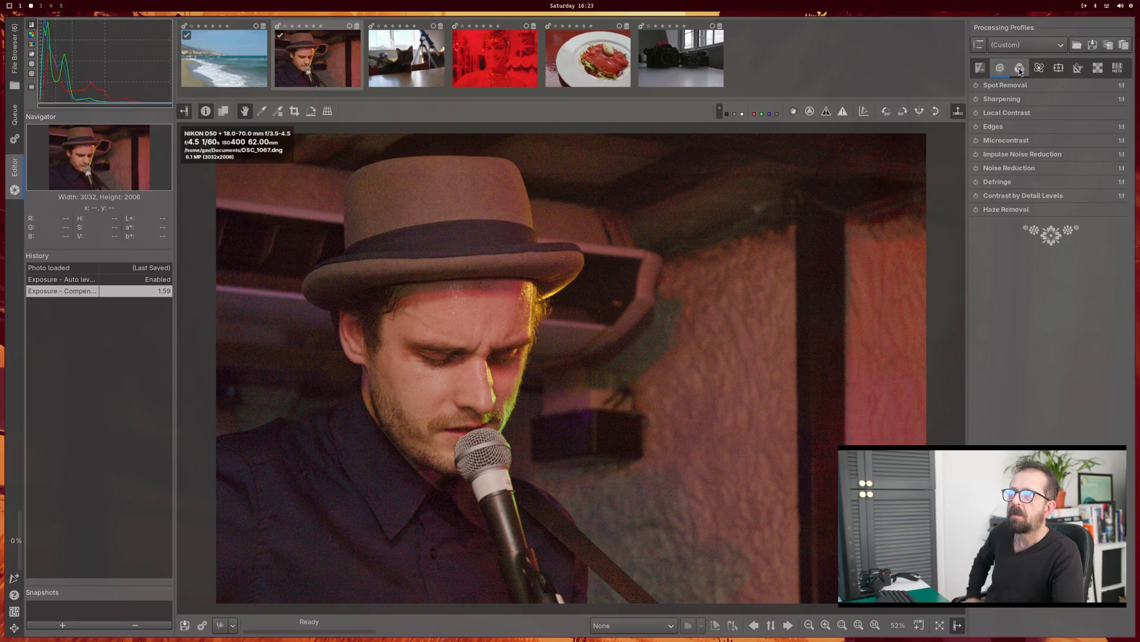
left_click(1019, 68)
left_click(1037, 69)
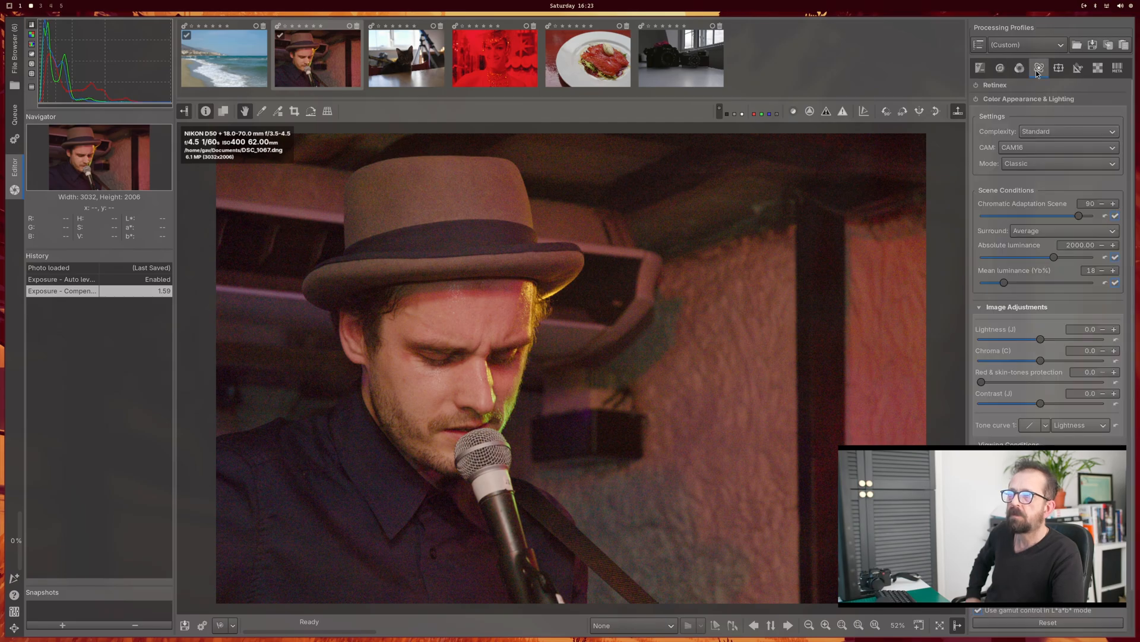
left_click(1056, 71)
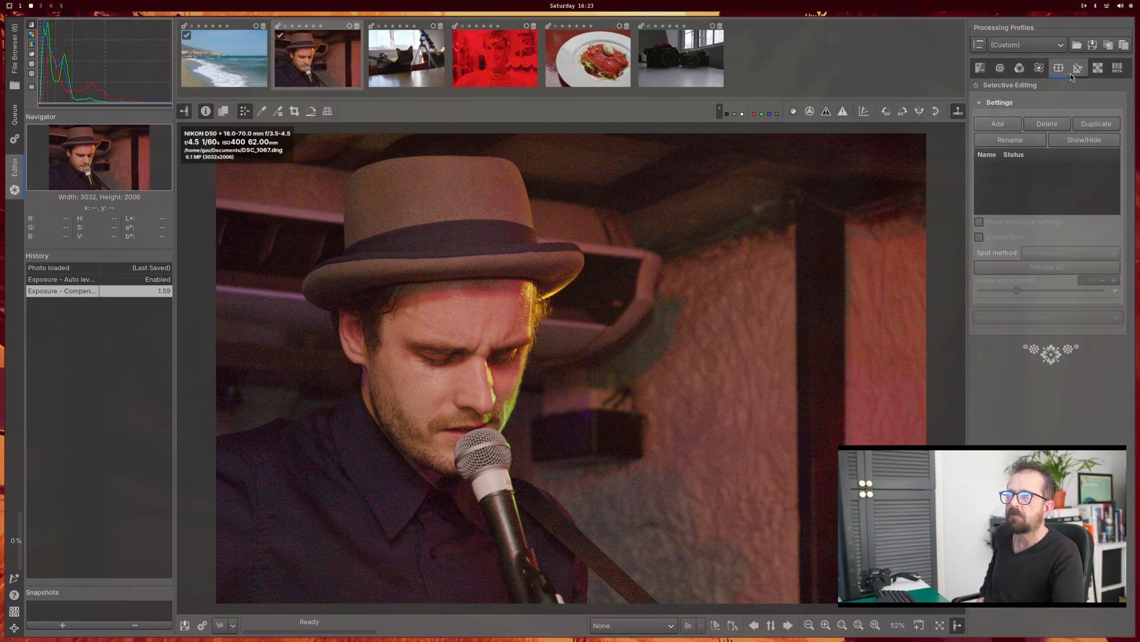
left_click(1078, 68)
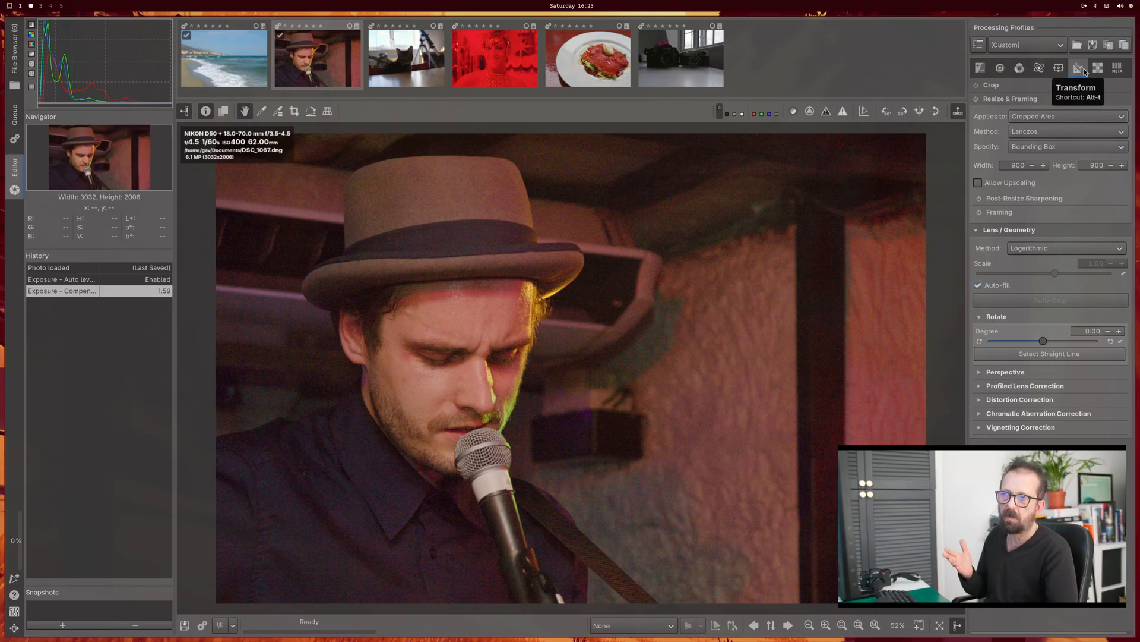
left_click(1093, 70)
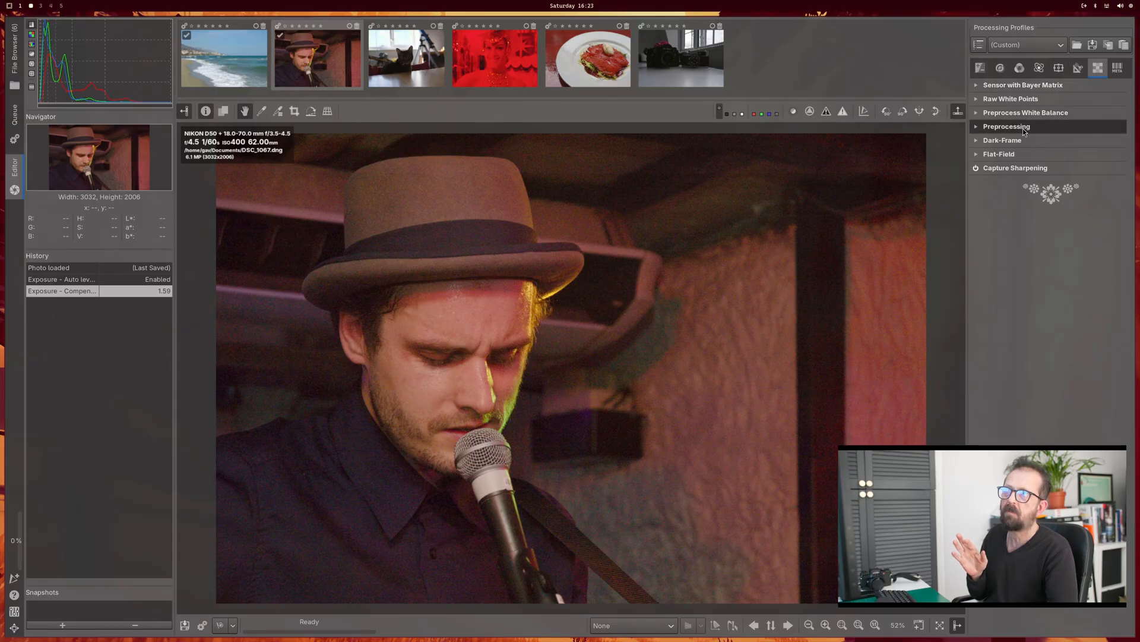
left_click(977, 140)
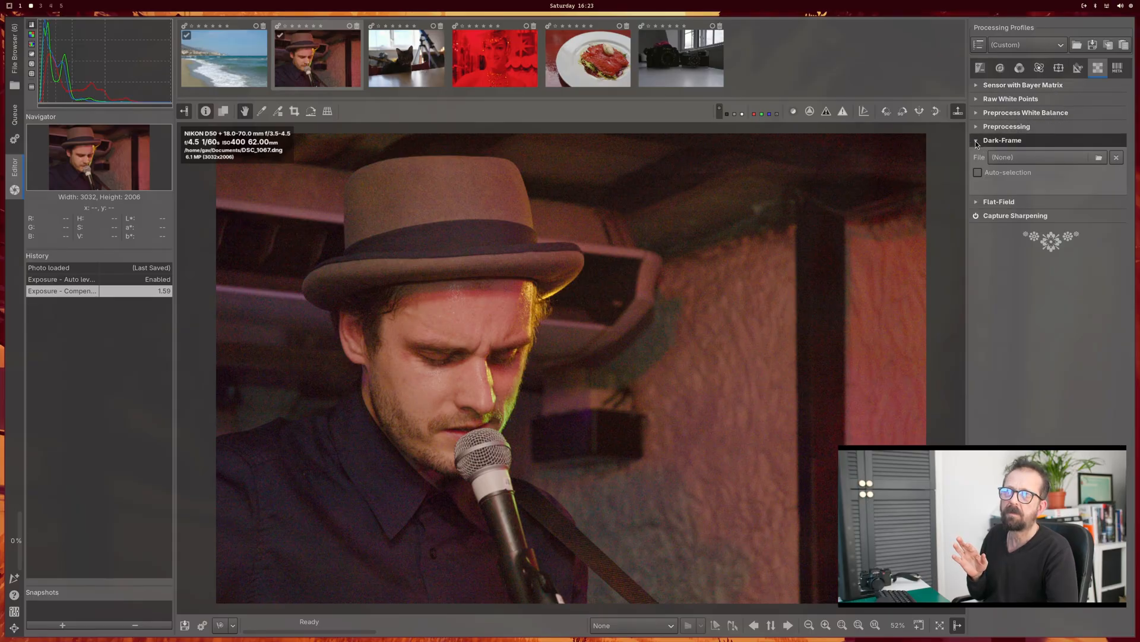
left_click(977, 141)
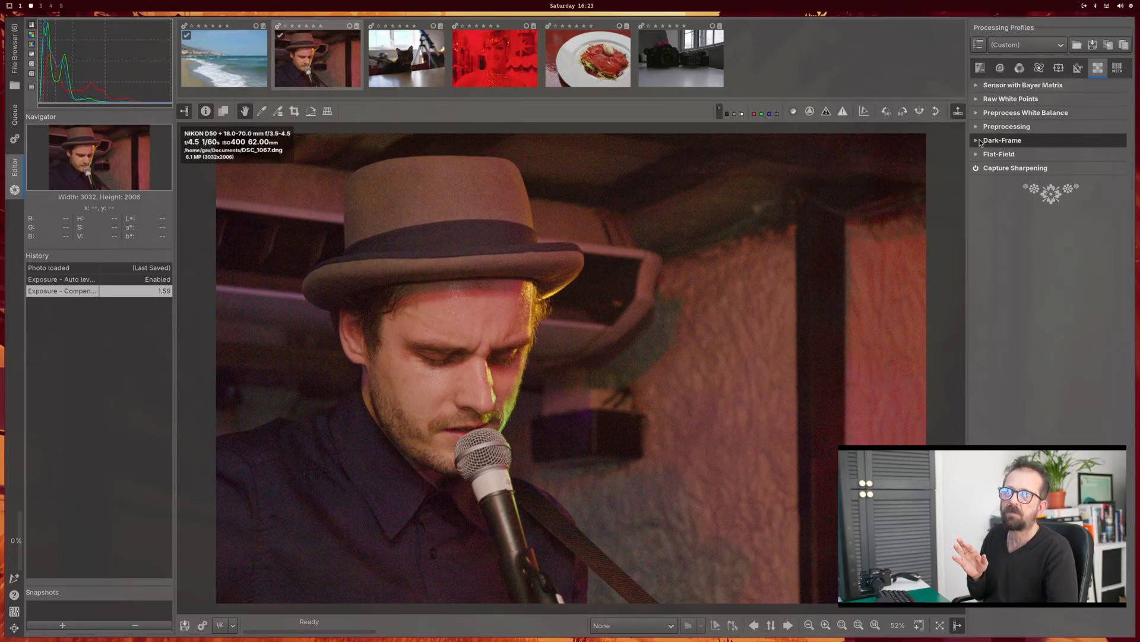
left_click(983, 69)
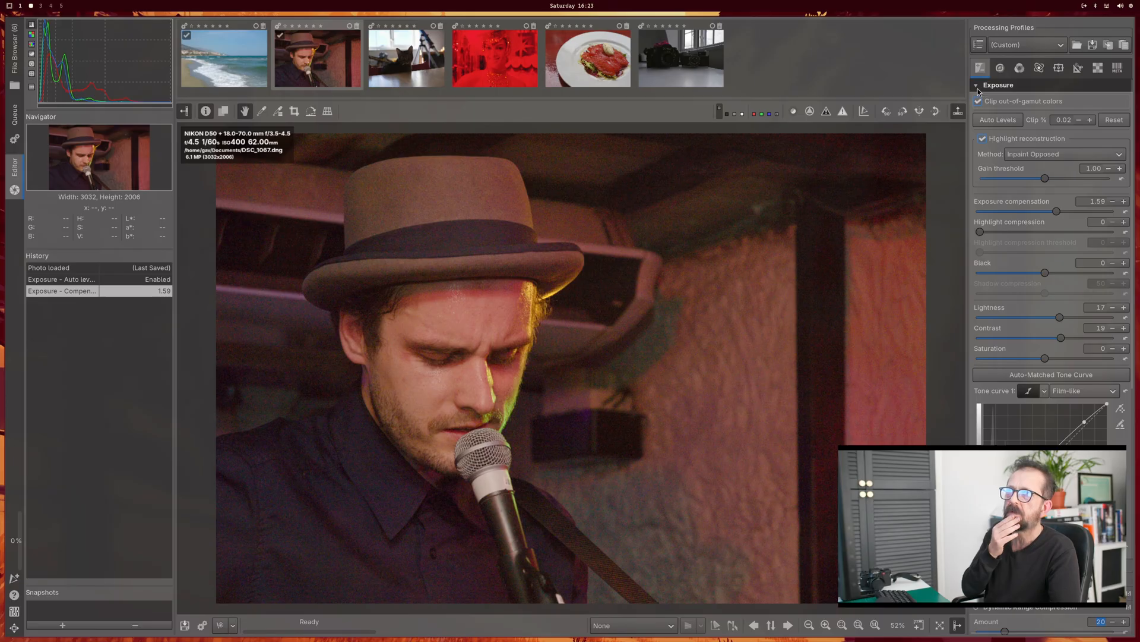
left_click(978, 87)
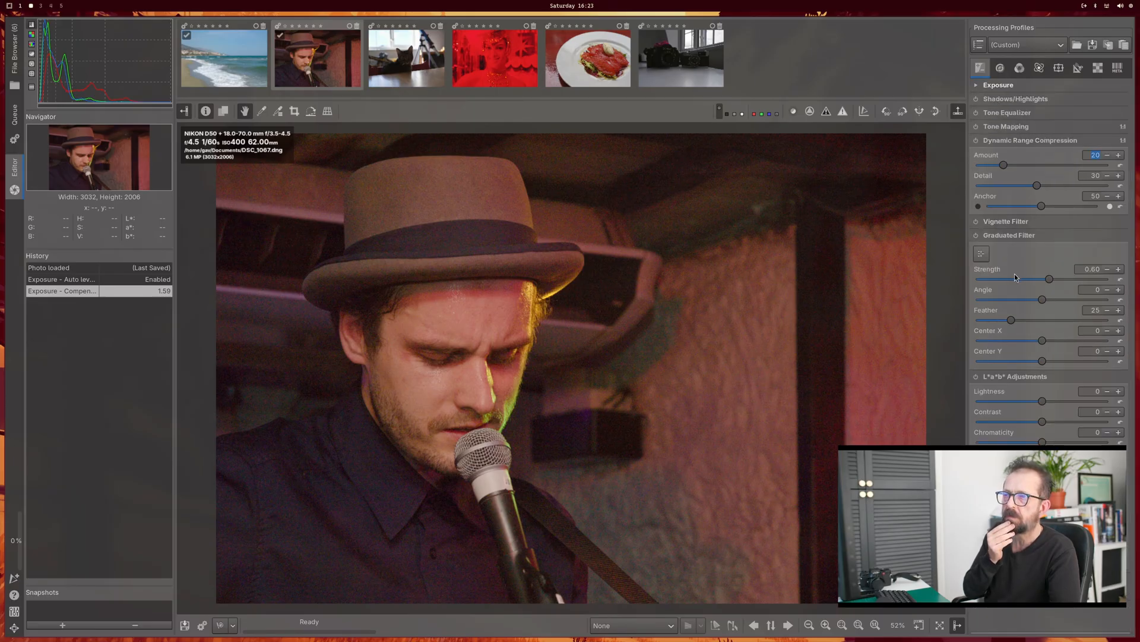
Step: Expand the Noise Reduction settings for the portrait and inspect the image grain up close
left_click(1001, 68)
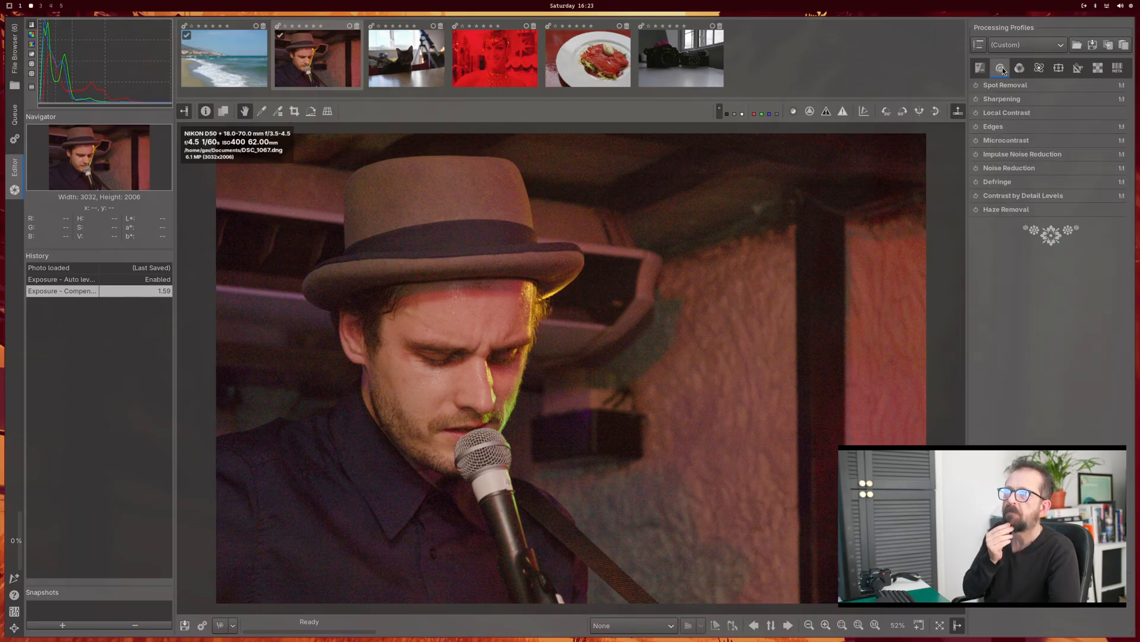
left_click(1012, 169)
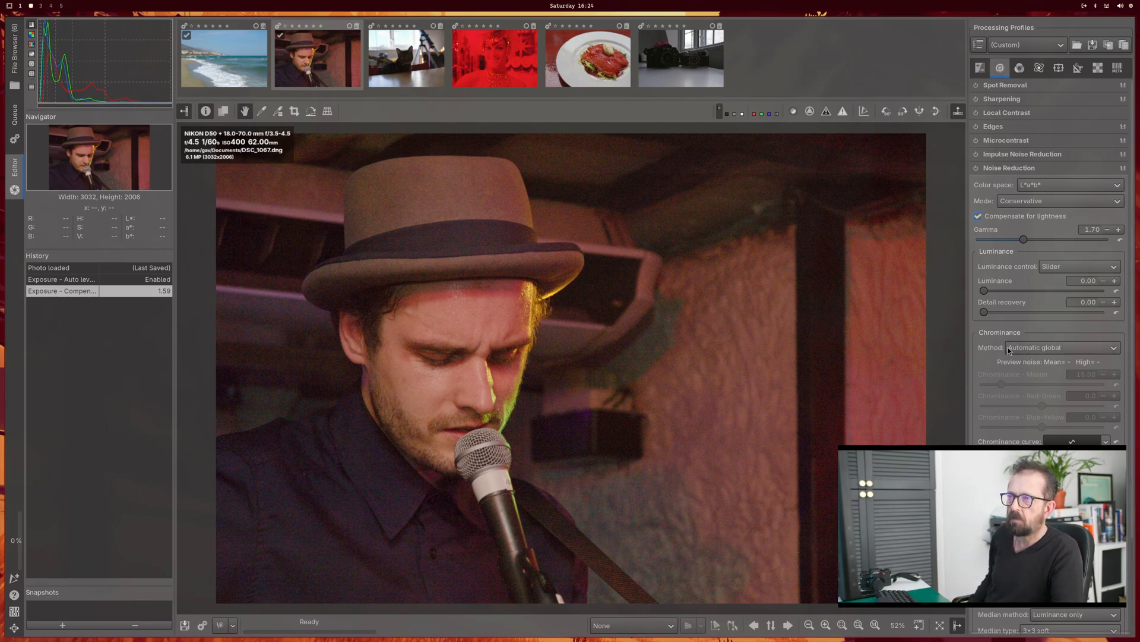
scroll(759, 337, "down", 1)
scroll(713, 326, "up", 8)
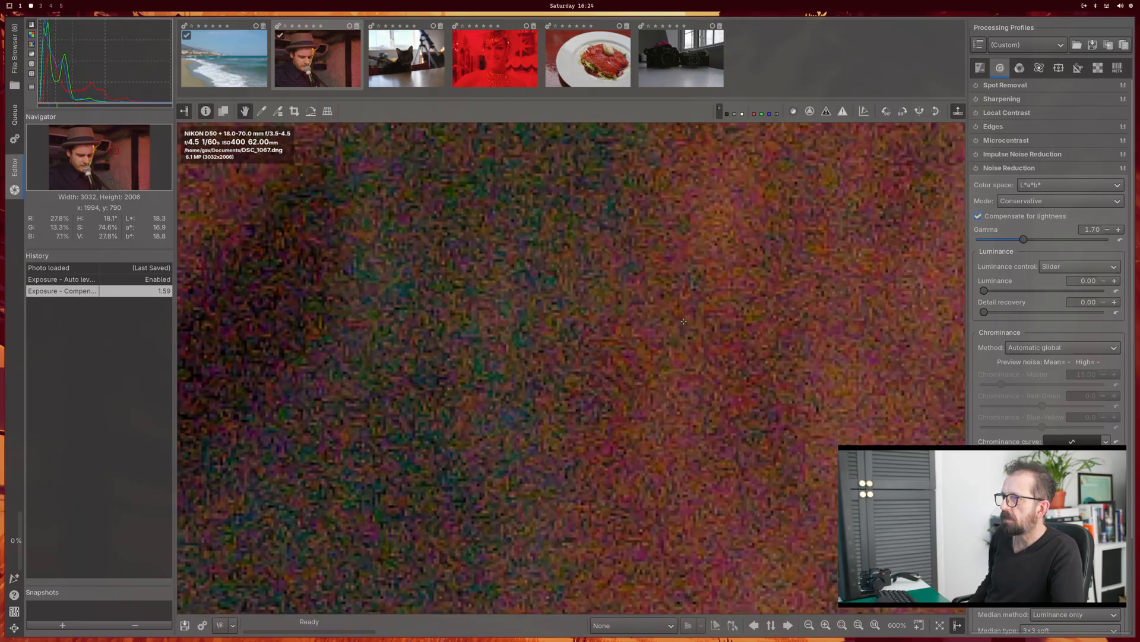
scroll(683, 322, "down", 8)
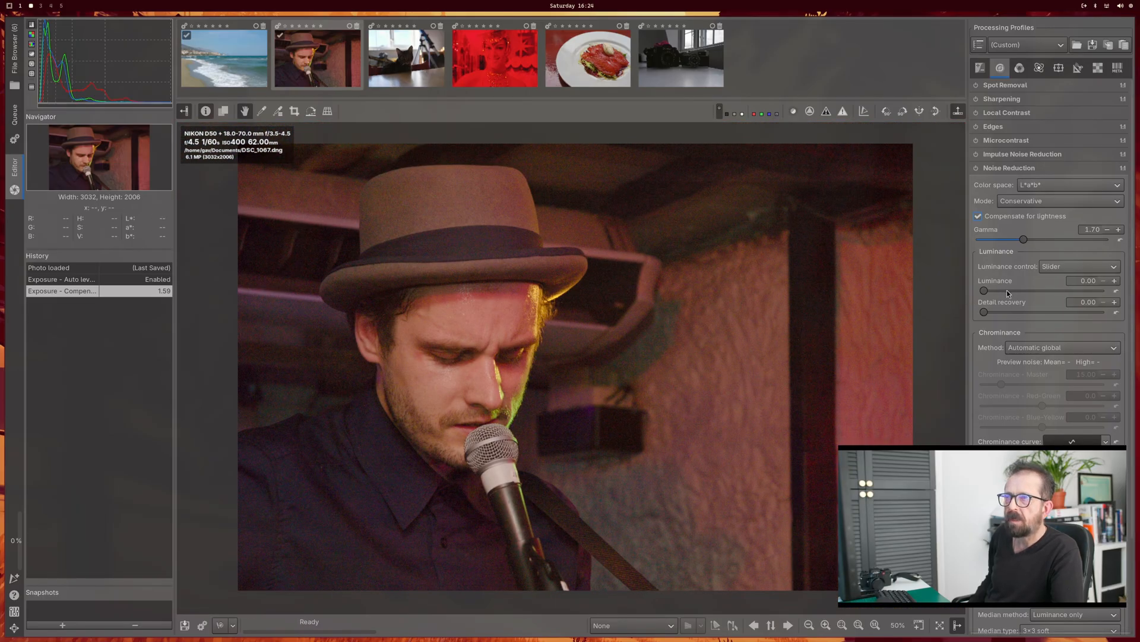
Step: Try to adjust the Luminance and Detail recovery amounts in Noise Reduction and check its chrominance method and mode options
mouse_move(987, 291)
left_mouse_down()
mouse_move(1047, 295)
mouse_move(984, 292)
mouse_move(990, 313)
mouse_move(1048, 312)
mouse_move(982, 313)
left_mouse_up()
left_click(1036, 347)
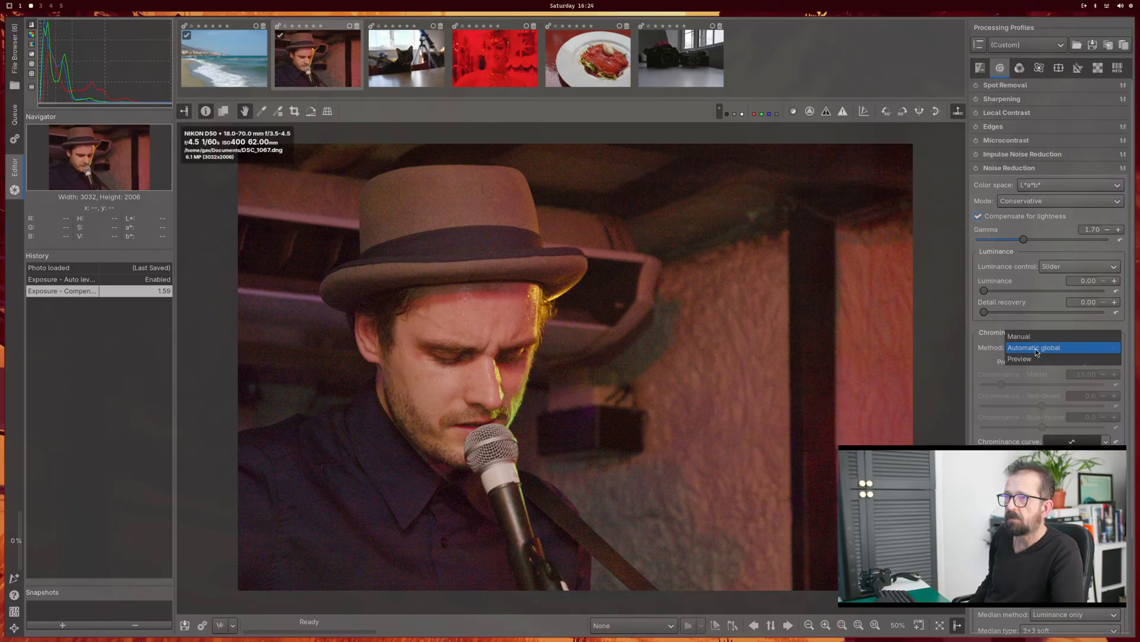
left_click(1036, 348)
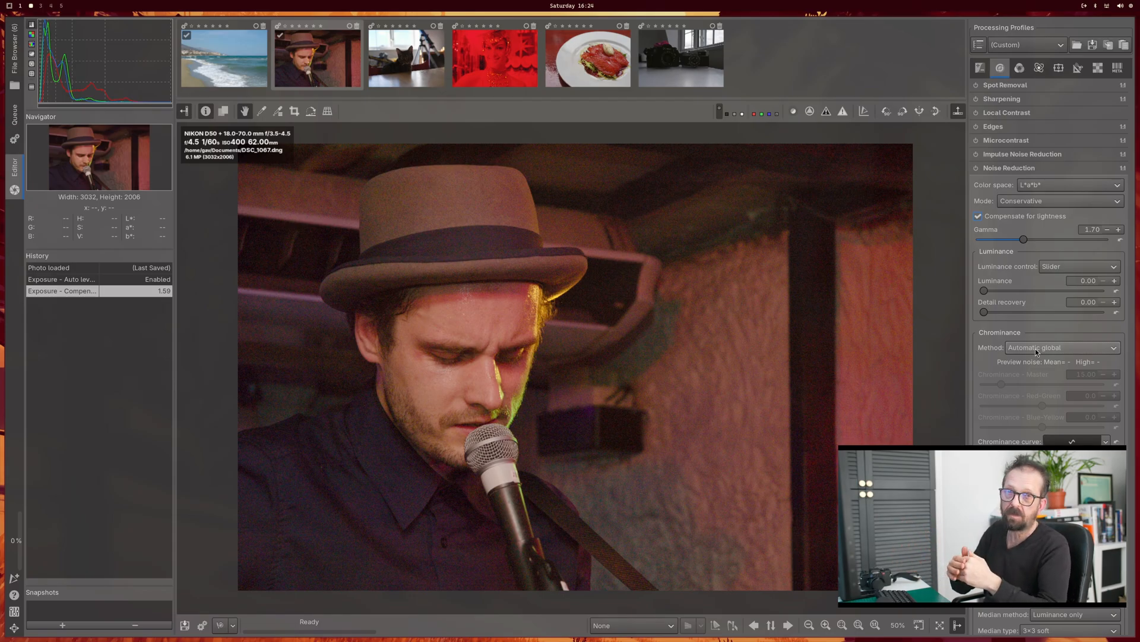
left_click(1017, 203)
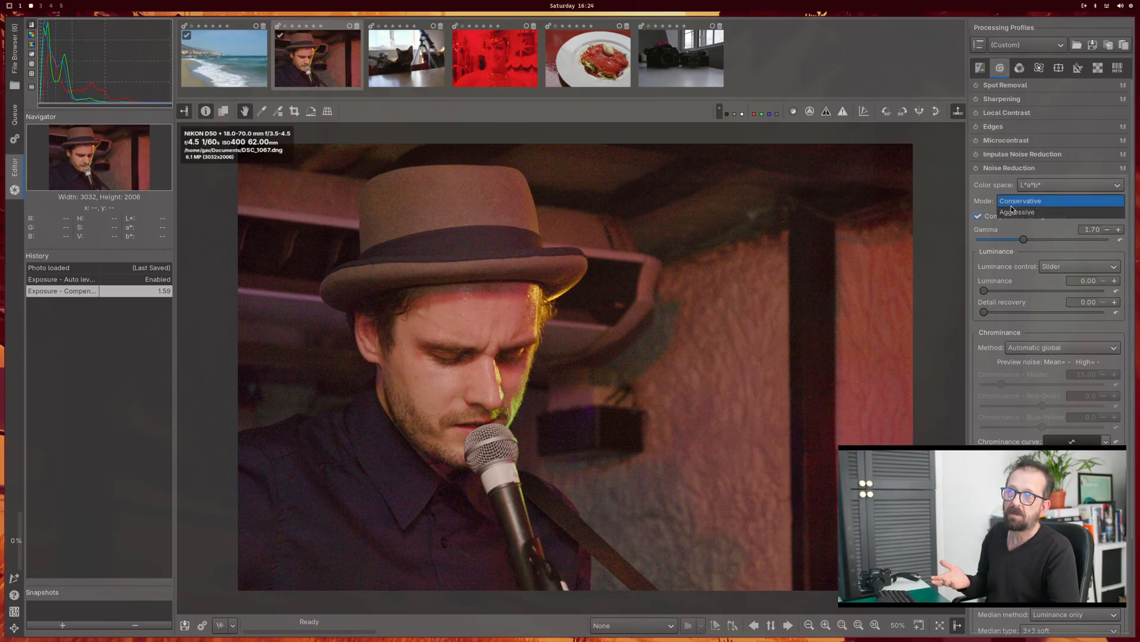
key("Escape")
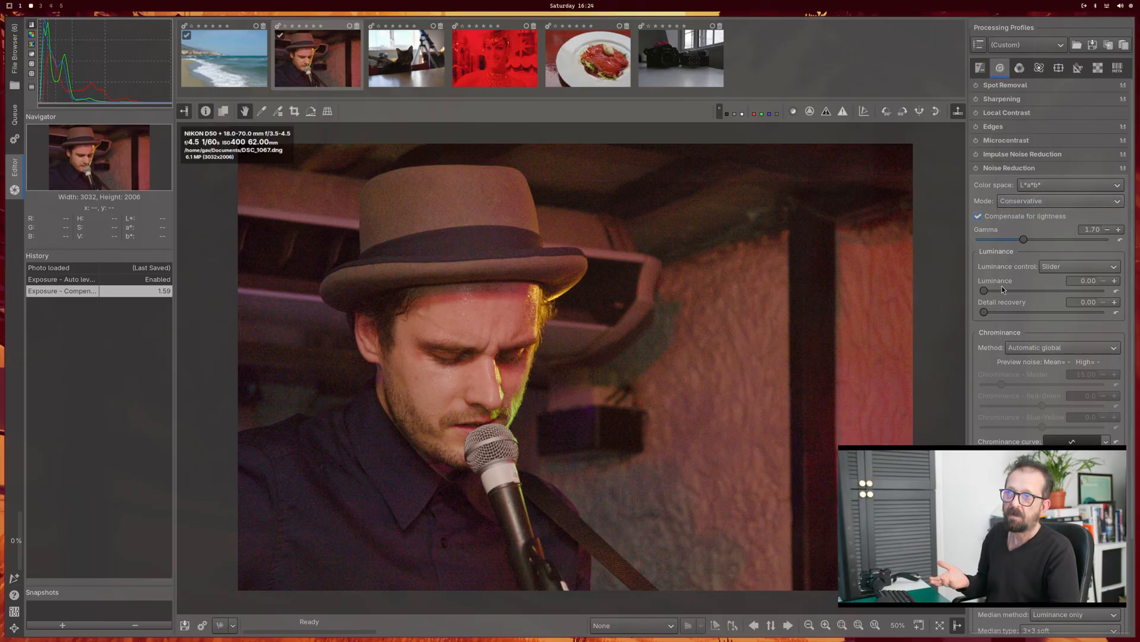
mouse_move(989, 314)
left_mouse_down()
mouse_move(1020, 320)
mouse_move(982, 316)
left_mouse_up()
Step: Enable the median filter in the portrait's Noise Reduction settings and flatten the chrominance curve
scroll(978, 441, "down", 2)
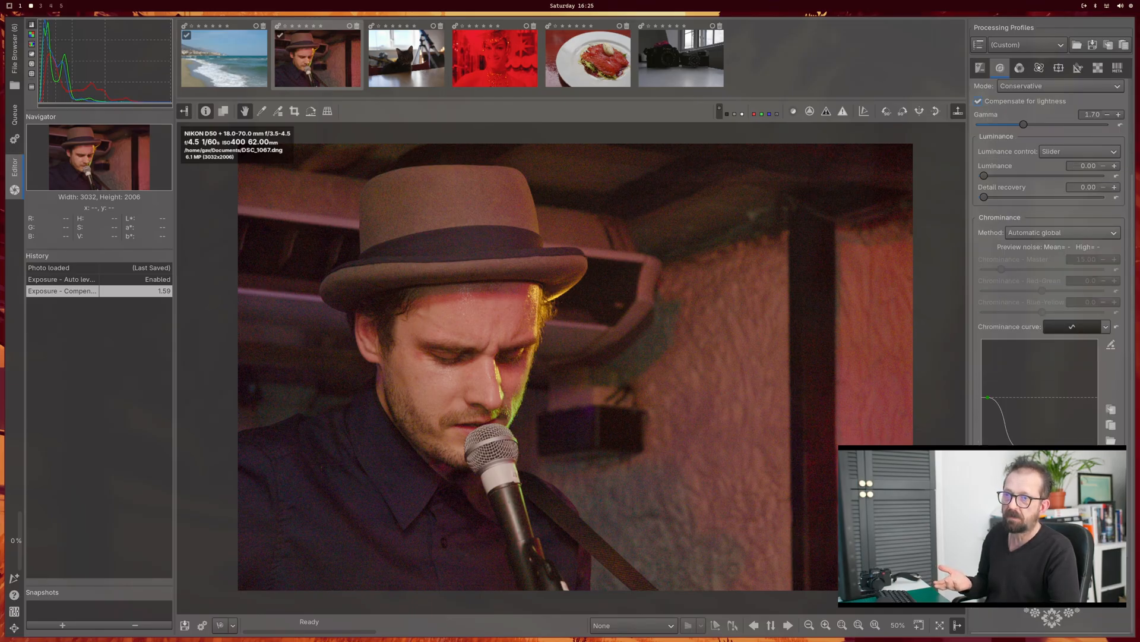
left_click(983, 483)
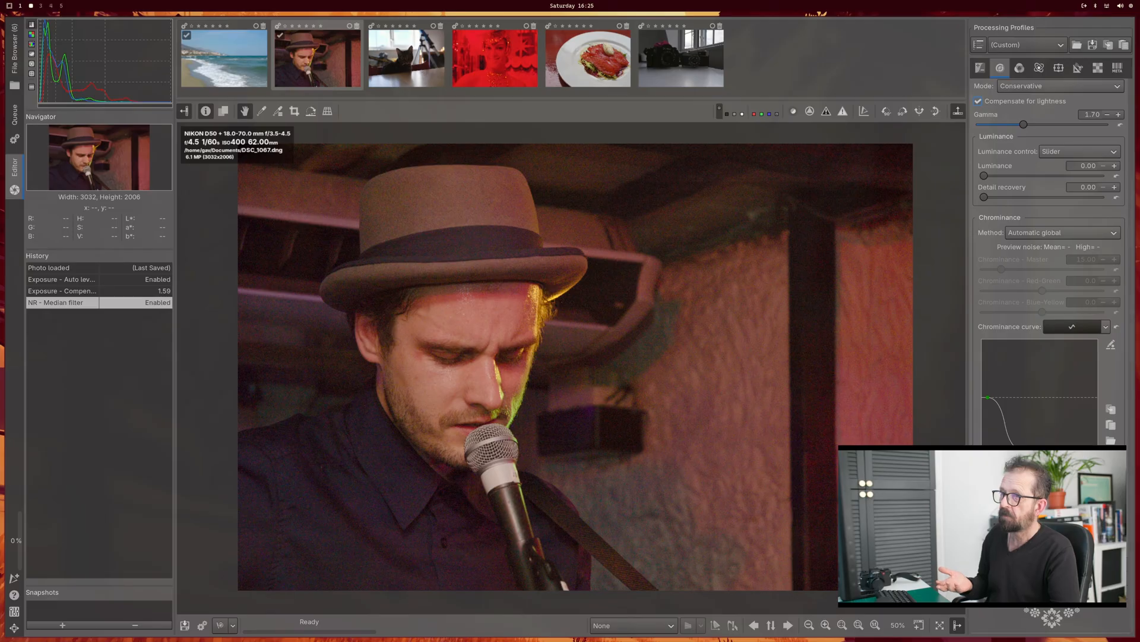
left_click(1063, 499)
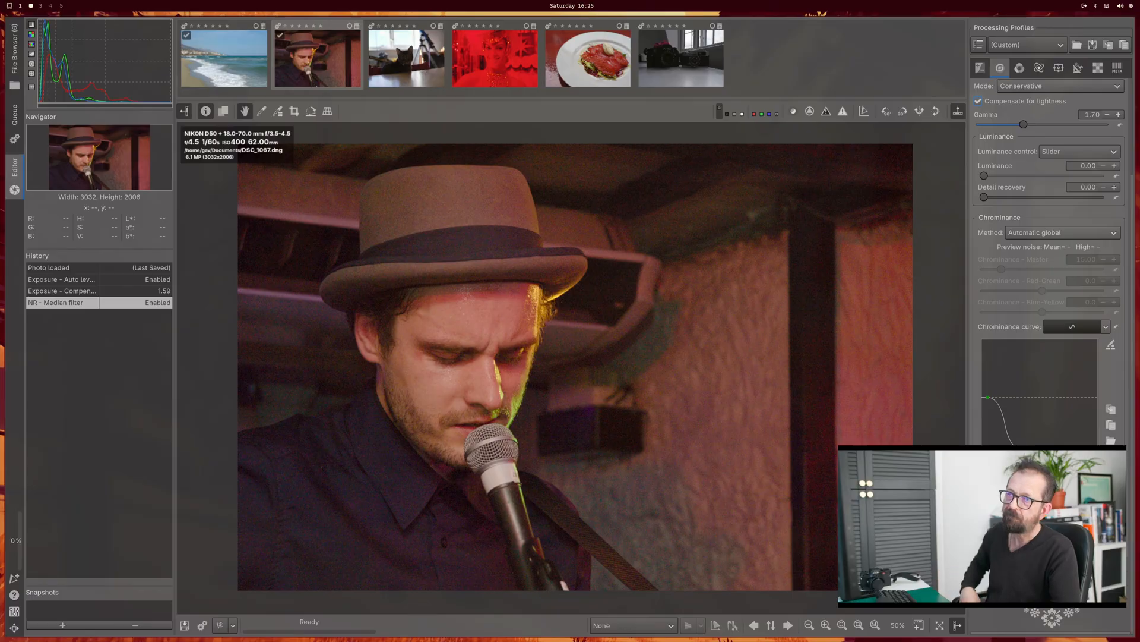
left_click_drag(1022, 450, 1044, 395)
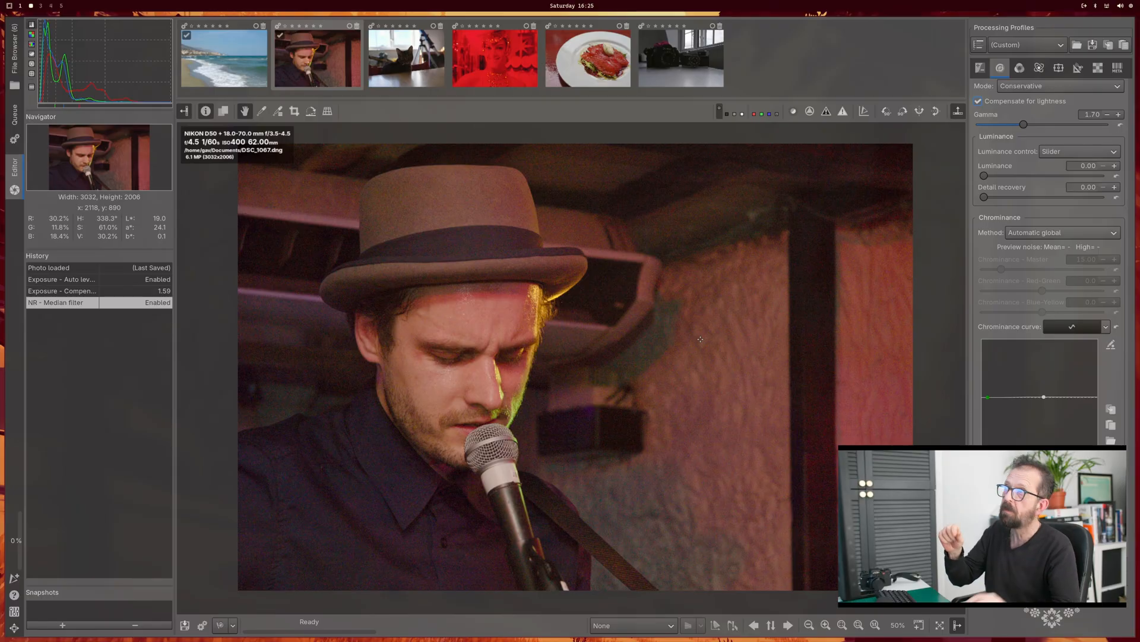
Step: Open the cat photo DSCF0718.RAF for editing and take a closer look at the cat
left_click(402, 68)
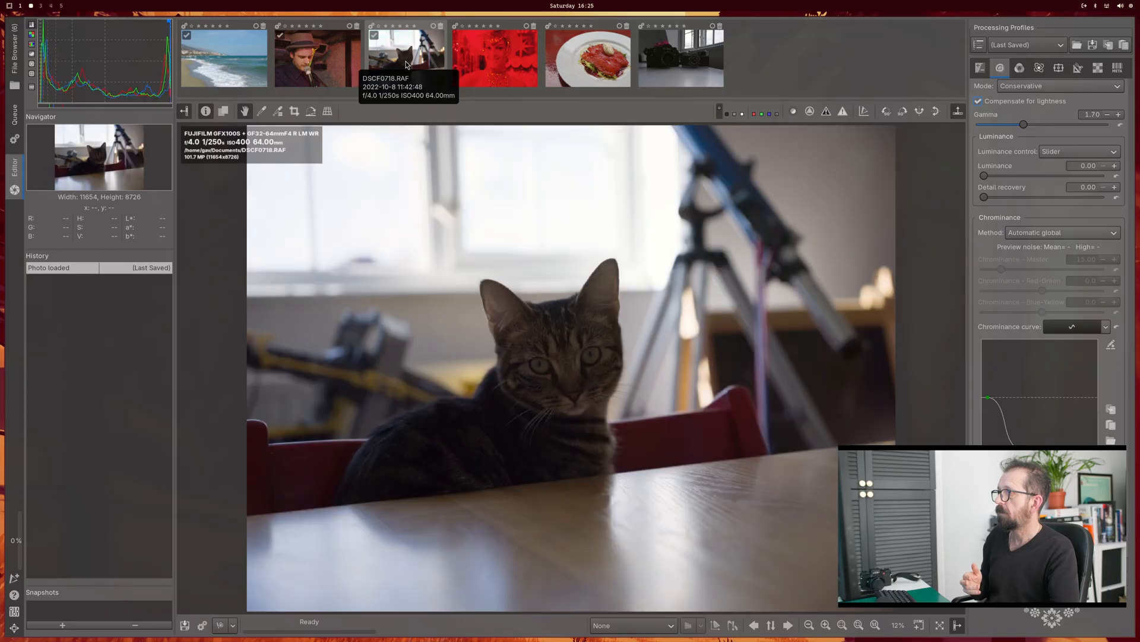
scroll(496, 291, "down", 1)
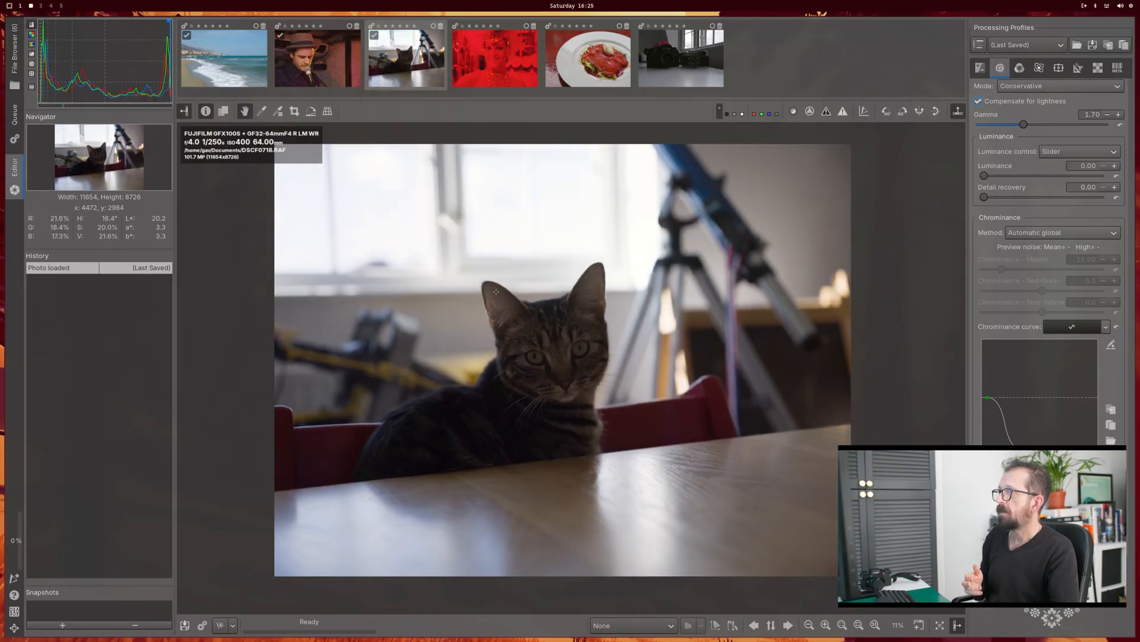
scroll(496, 291, "up", 3)
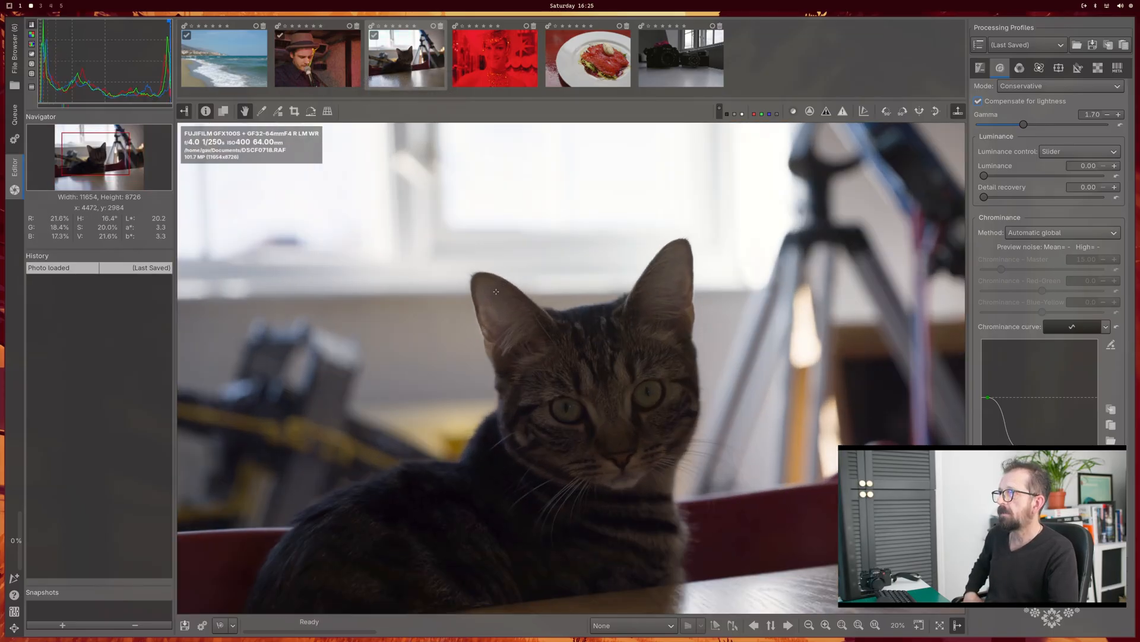
scroll(496, 291, "down", 1)
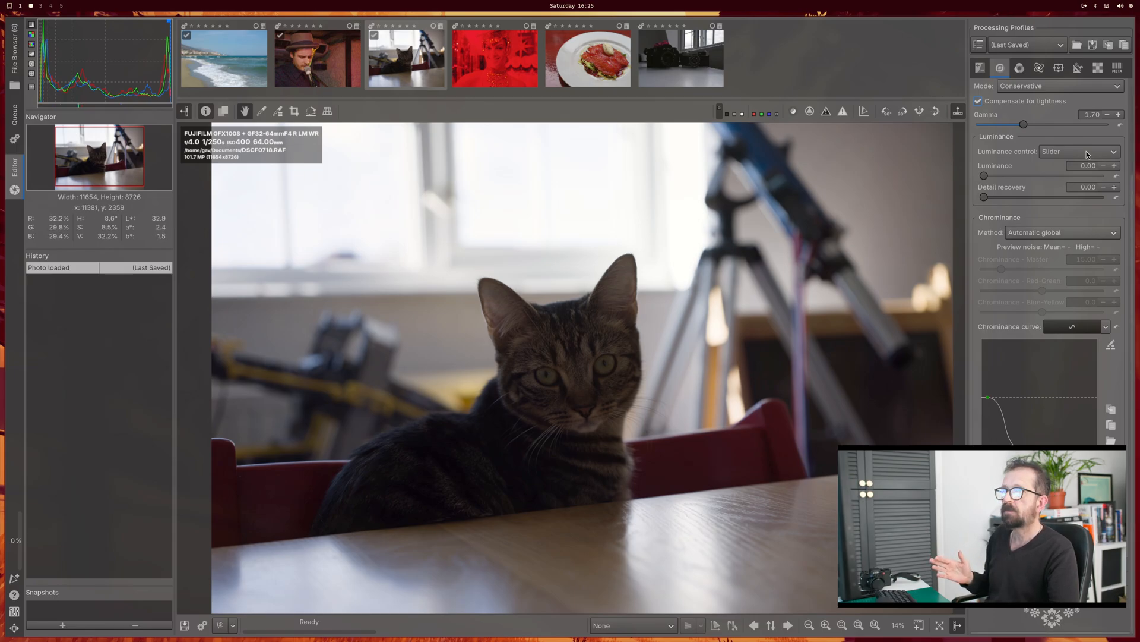
Step: Look through the exposure, detail, color, advanced, transform and raw tools for adjustments to use on the cat photo
left_click(1021, 68)
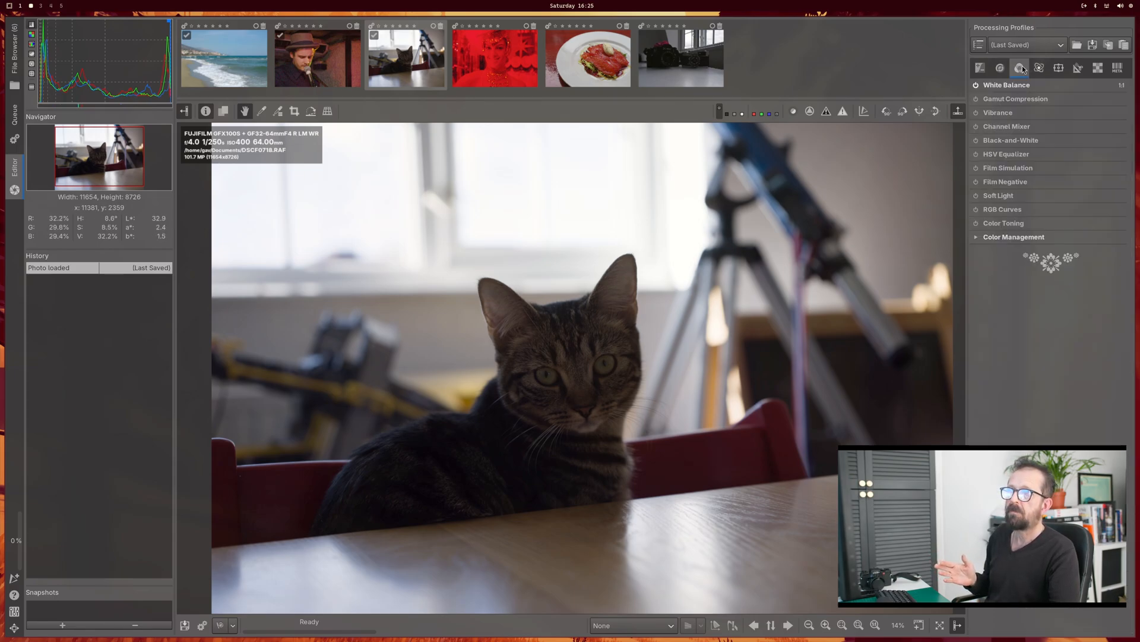
left_click(1039, 68)
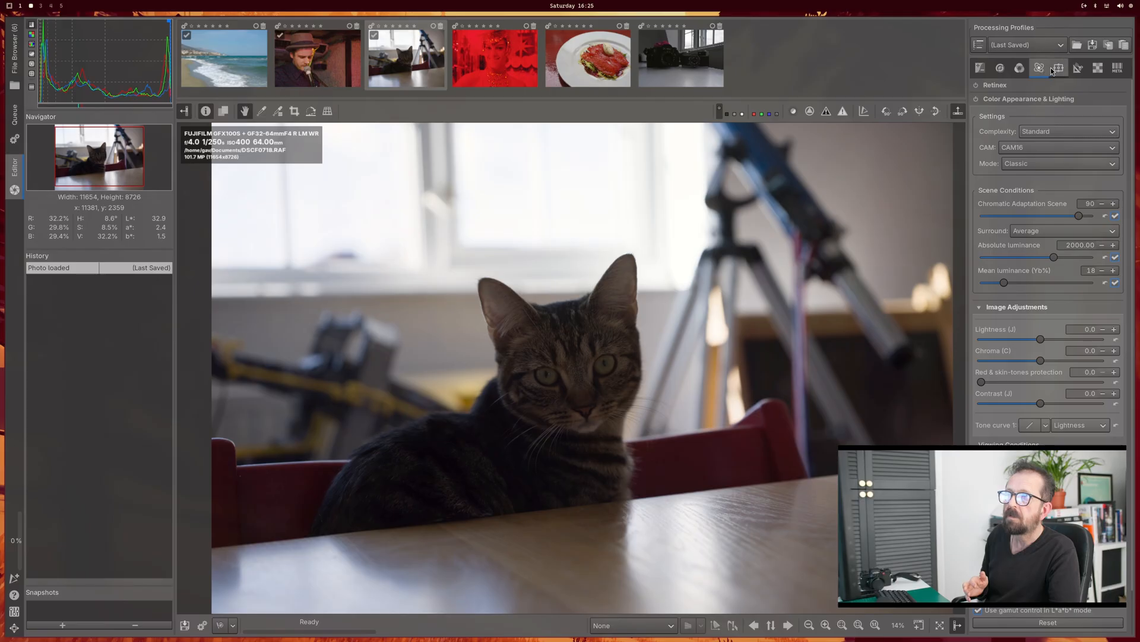
left_click(1054, 68)
left_click(1075, 68)
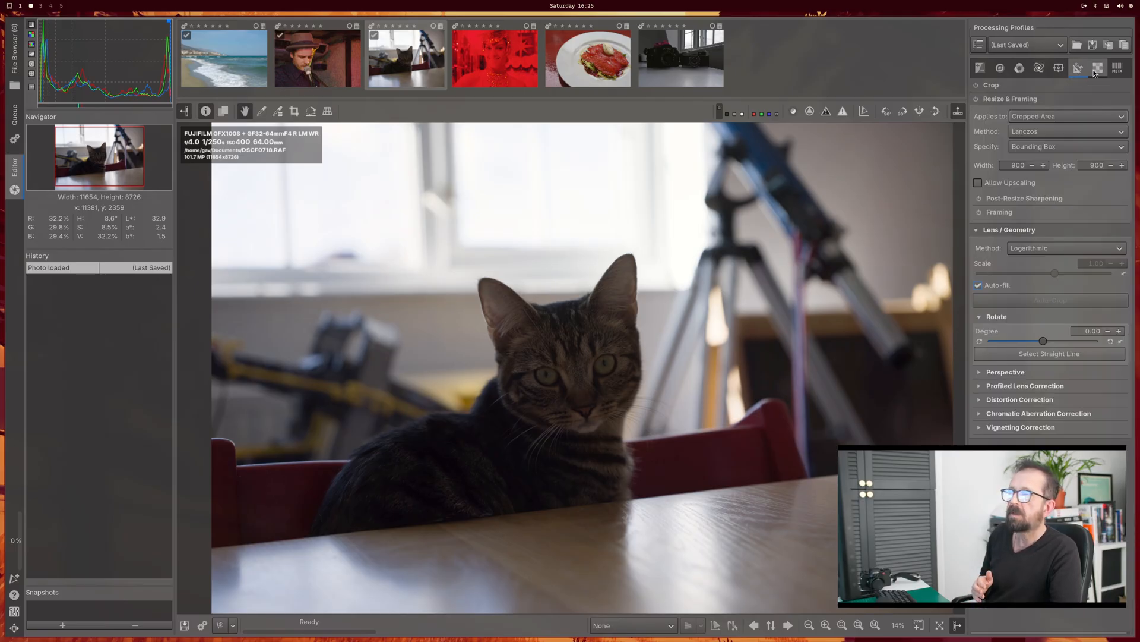
left_click(1089, 70)
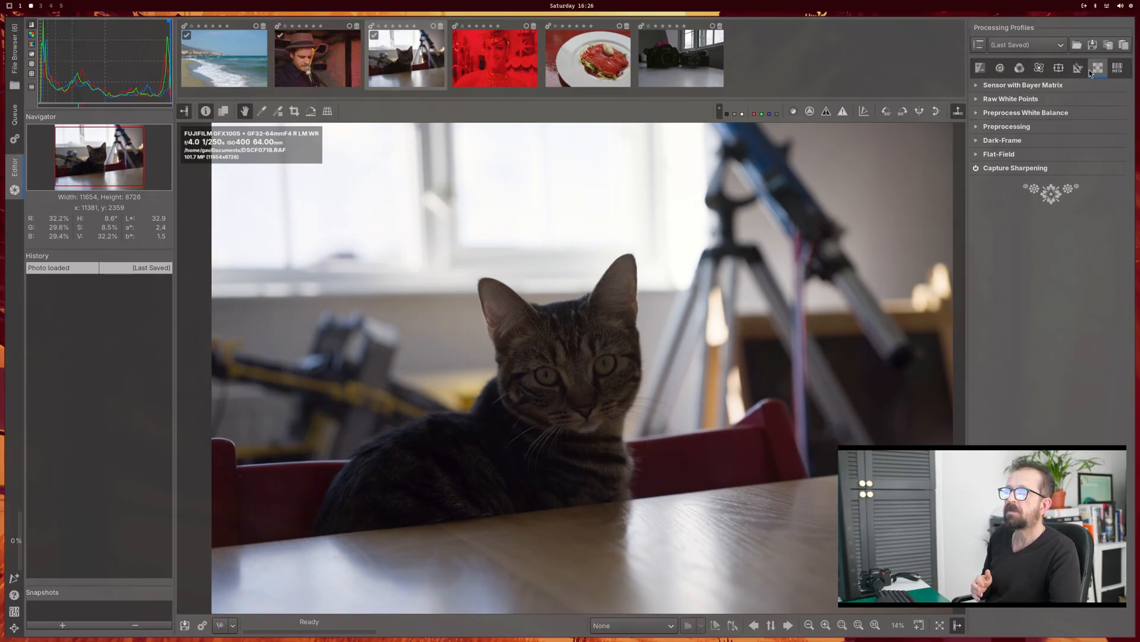
left_click(980, 69)
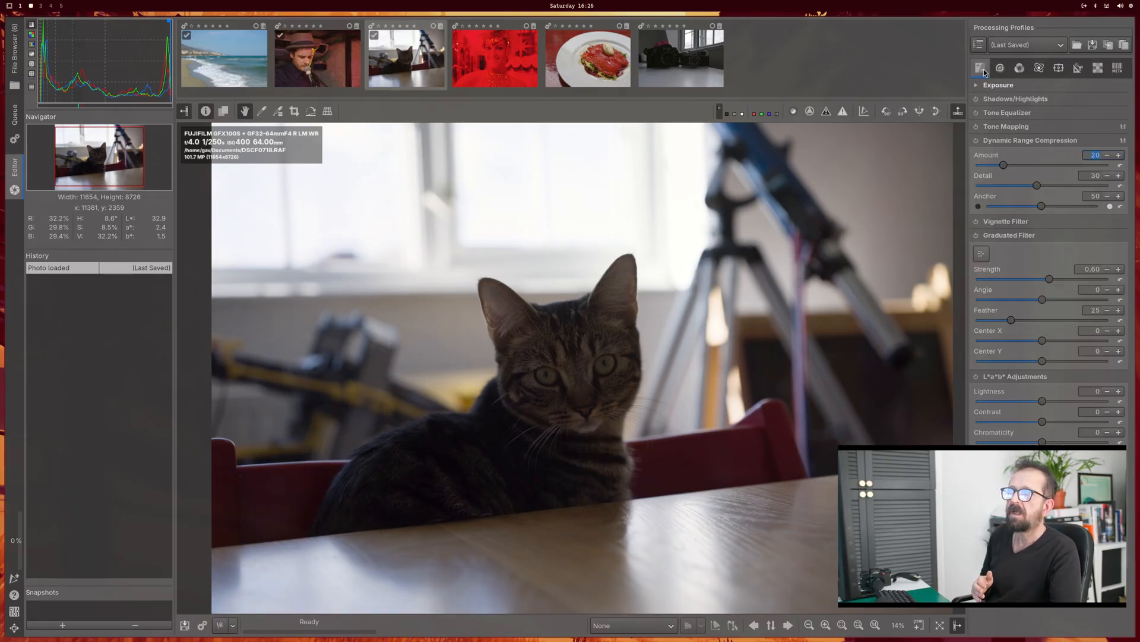
left_click(978, 86)
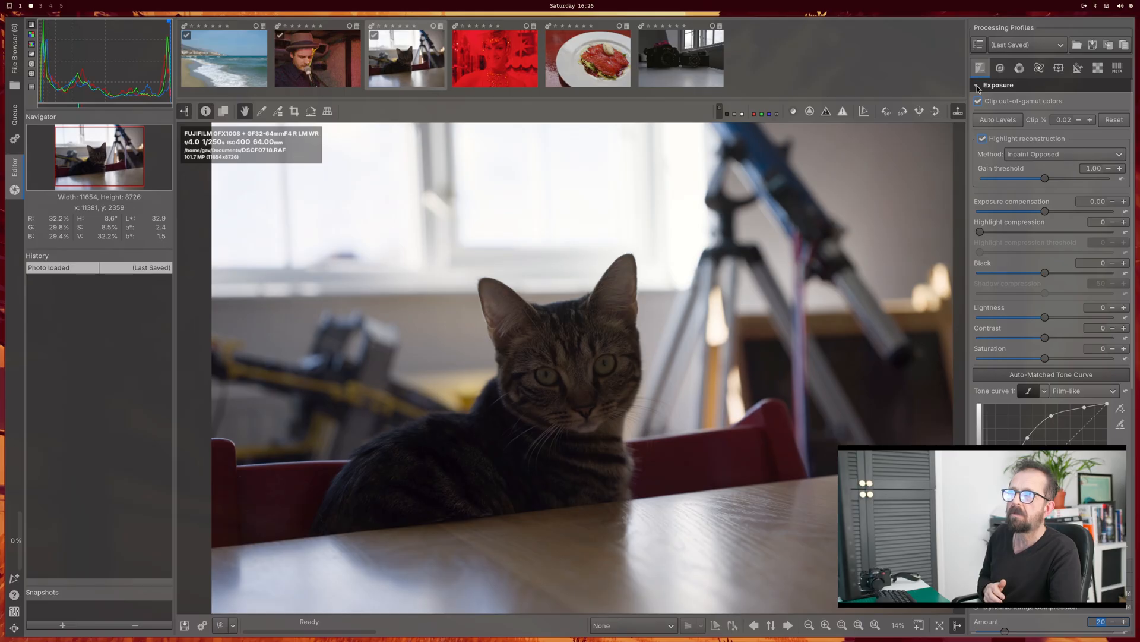
scroll(991, 165, "down", 5)
scroll(992, 165, "down", 2)
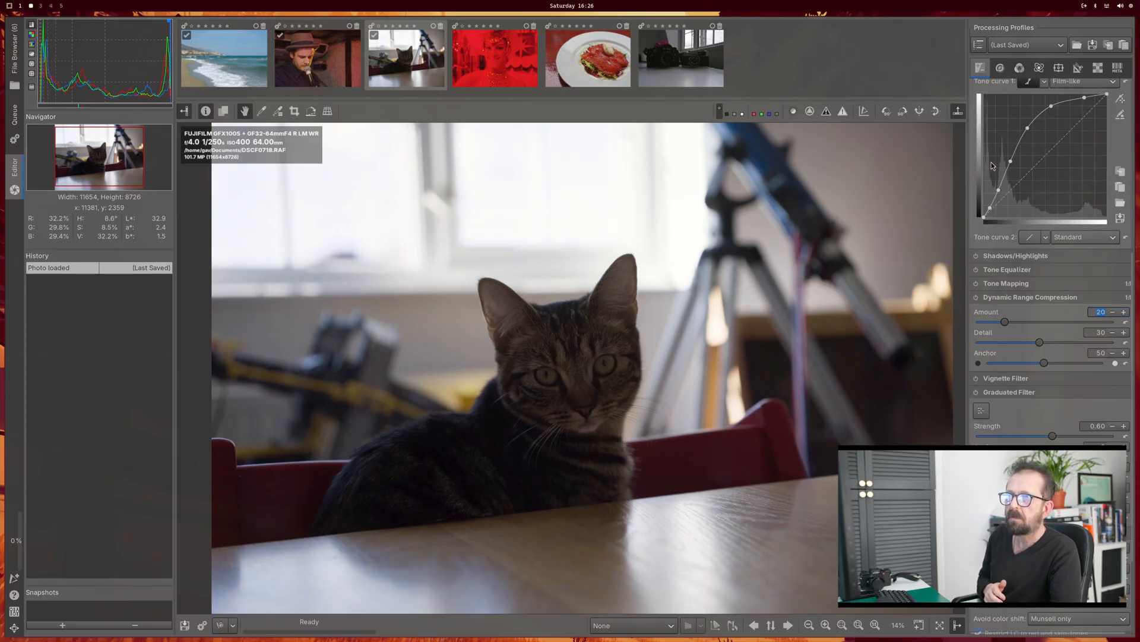
scroll(995, 154, "down", 3)
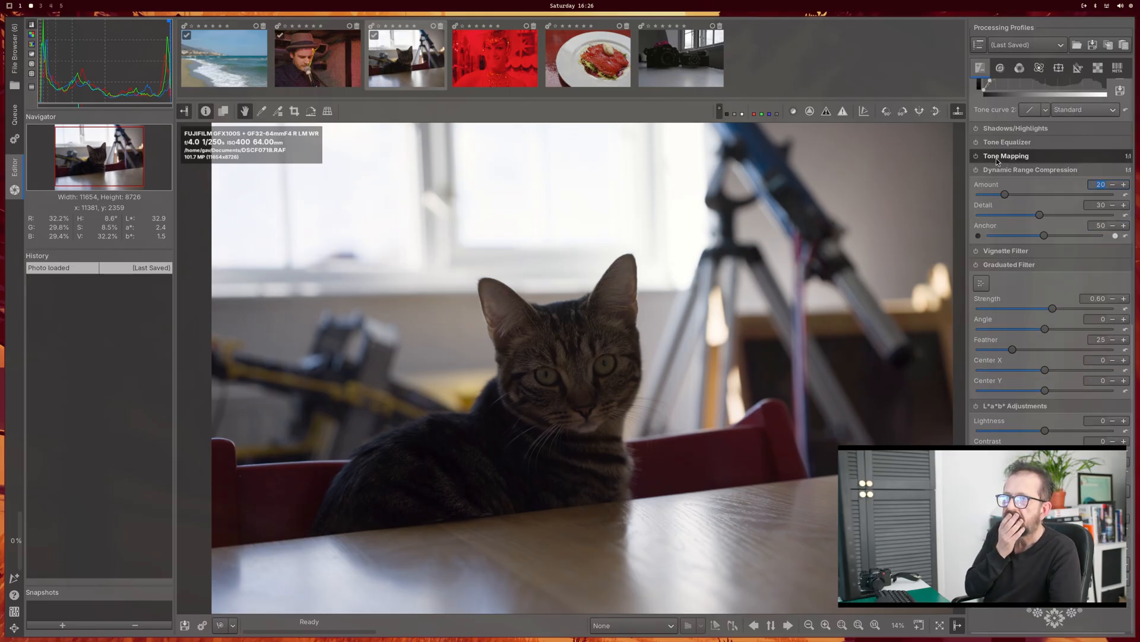
scroll(996, 158, "up", 10)
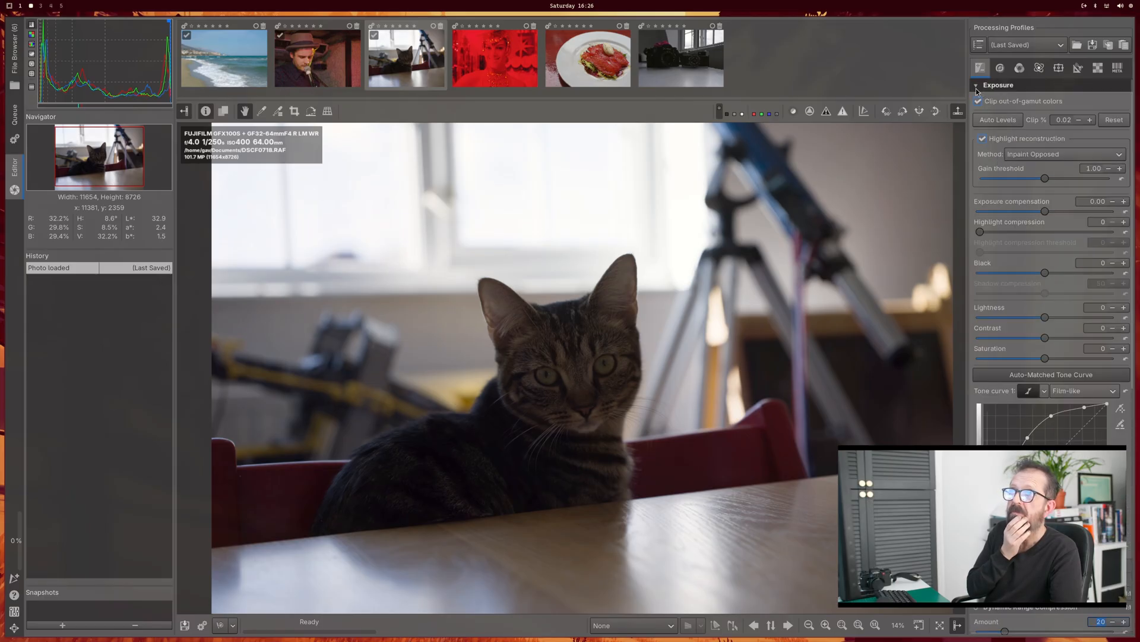
left_click(976, 86)
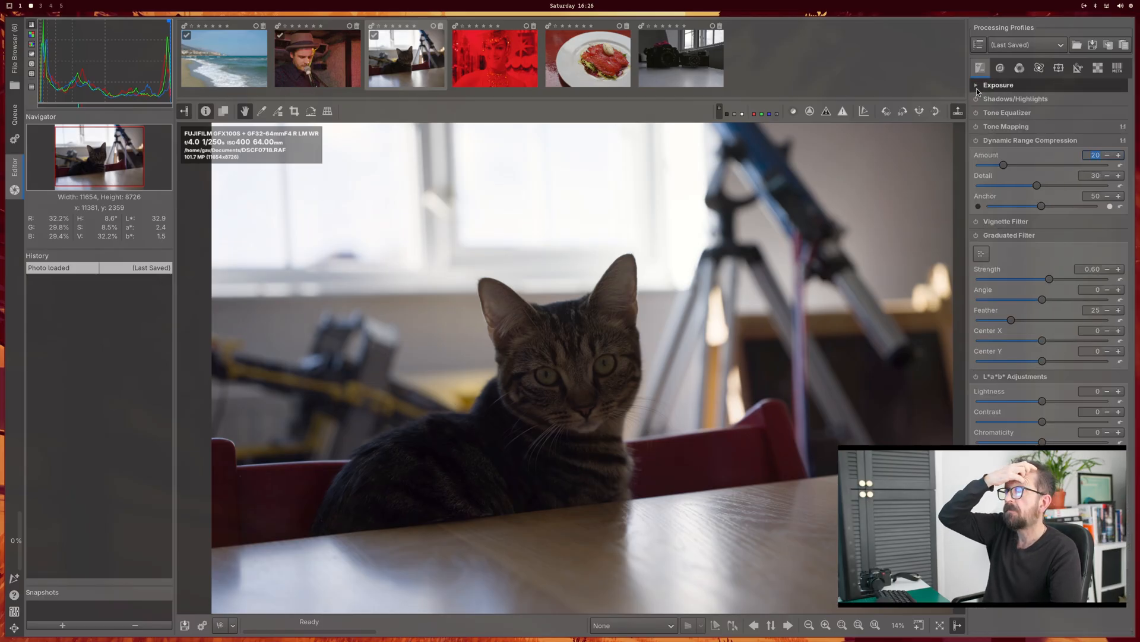
left_click(999, 68)
scroll(1011, 148, "down", 1)
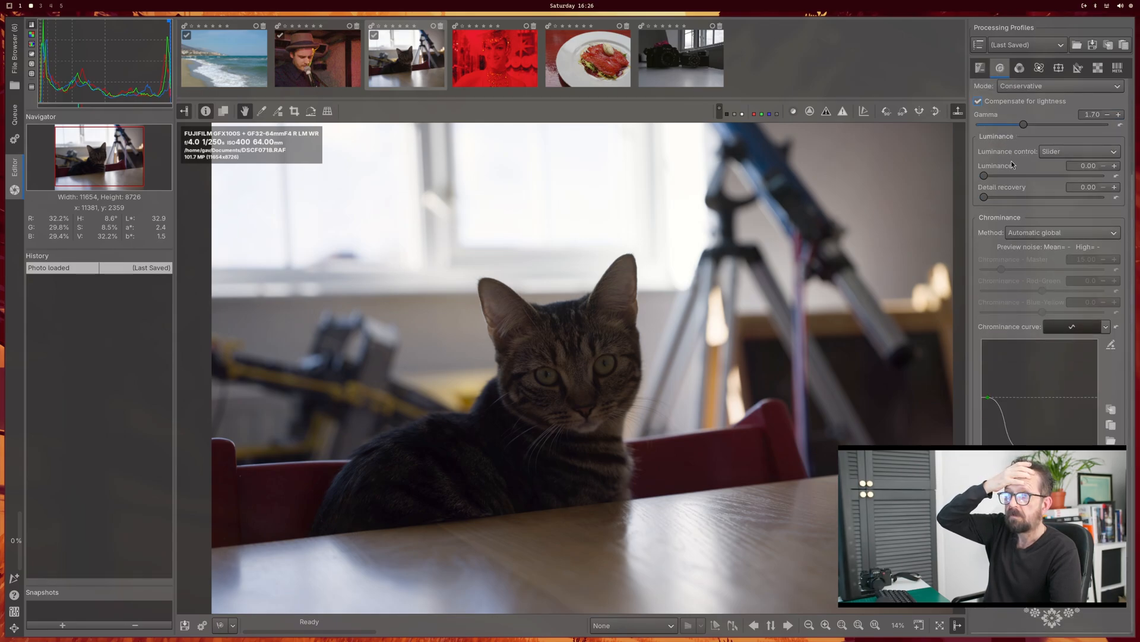
left_click(1020, 68)
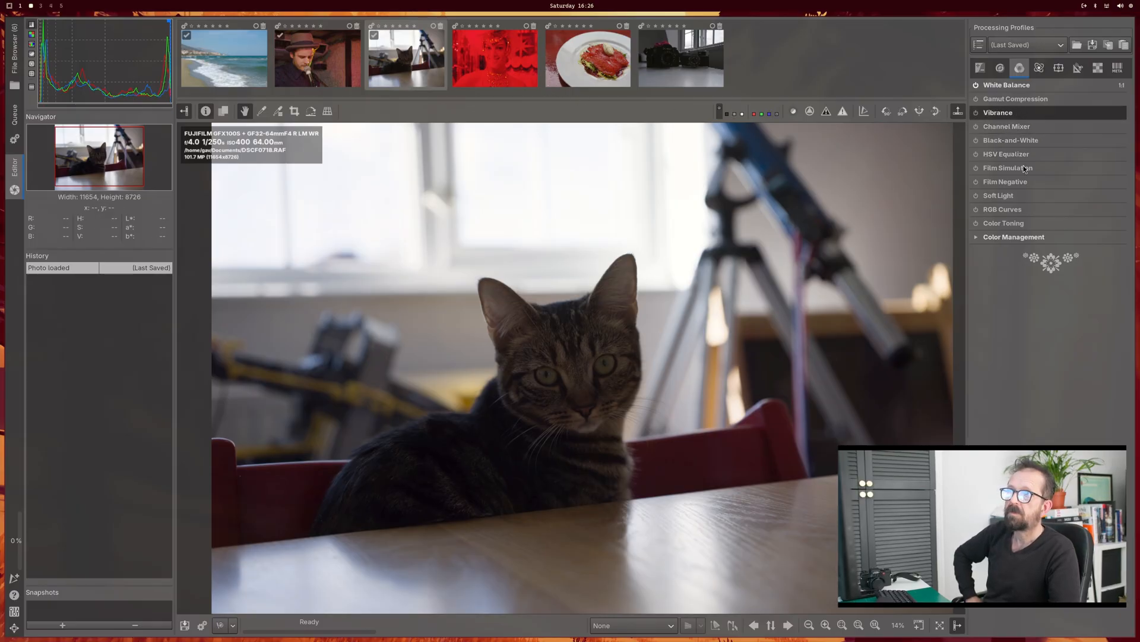
left_click(1039, 70)
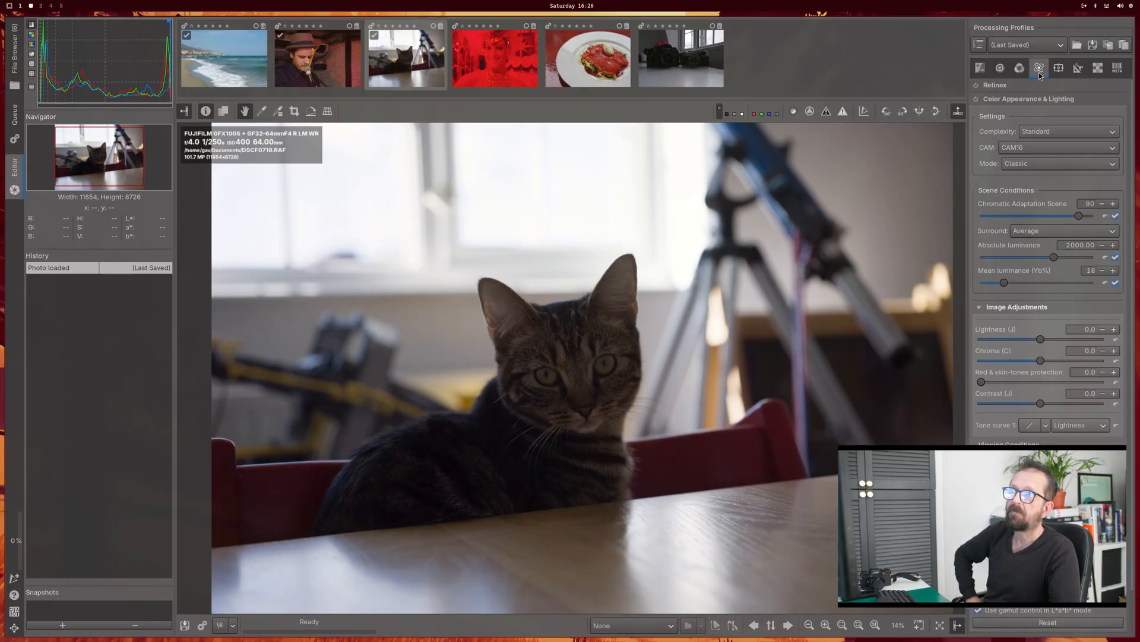
Step: Add an elliptical Selective Editing spot, stretch it over the cat's head and body, and check its additional settings
left_click(1056, 69)
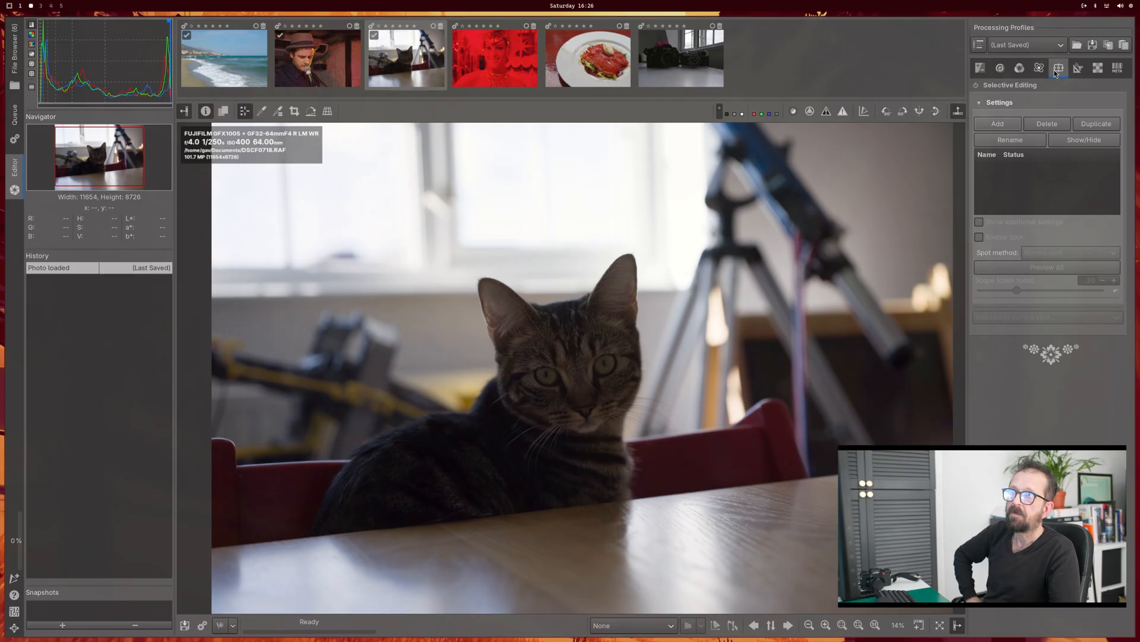
left_click(1006, 124)
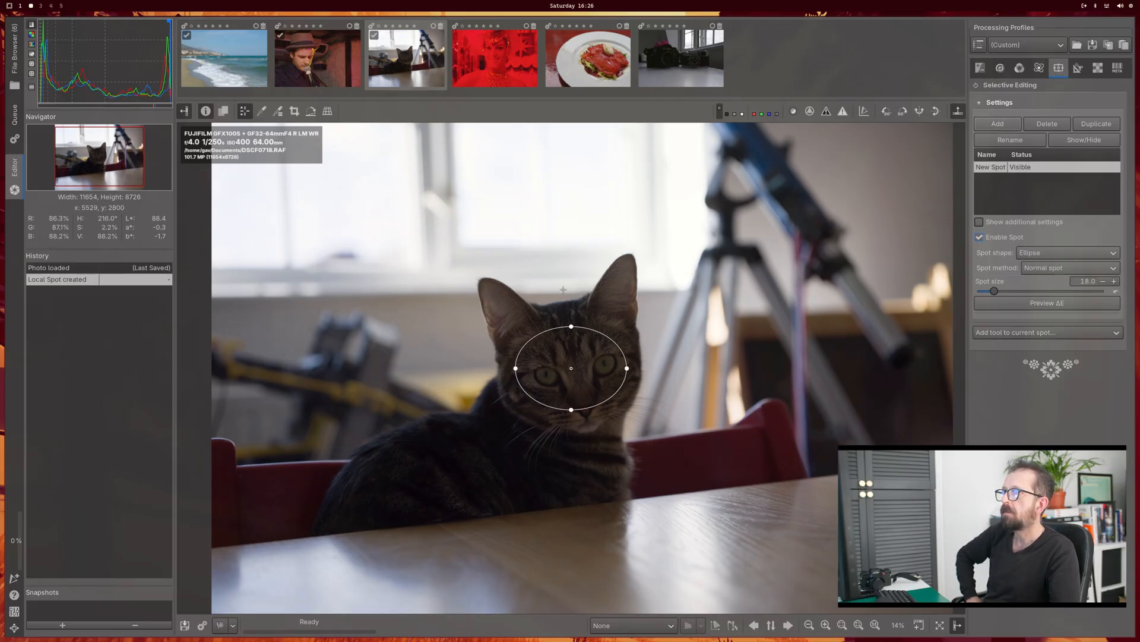
left_click_drag(571, 326, 572, 248)
left_click_drag(622, 367, 677, 368)
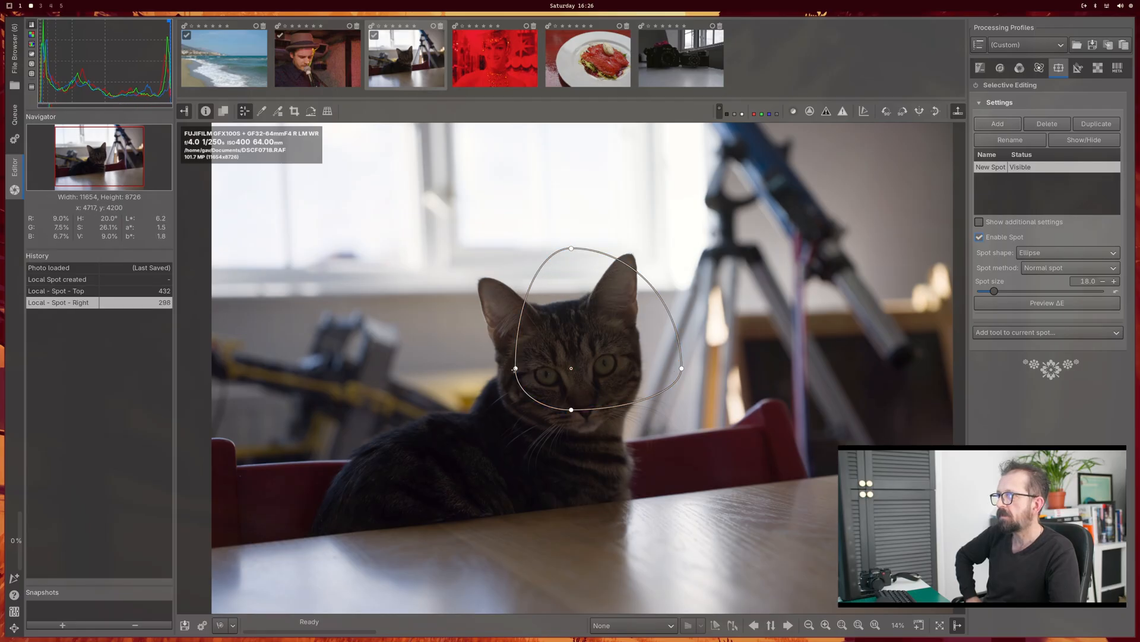
left_click_drag(516, 368, 410, 369)
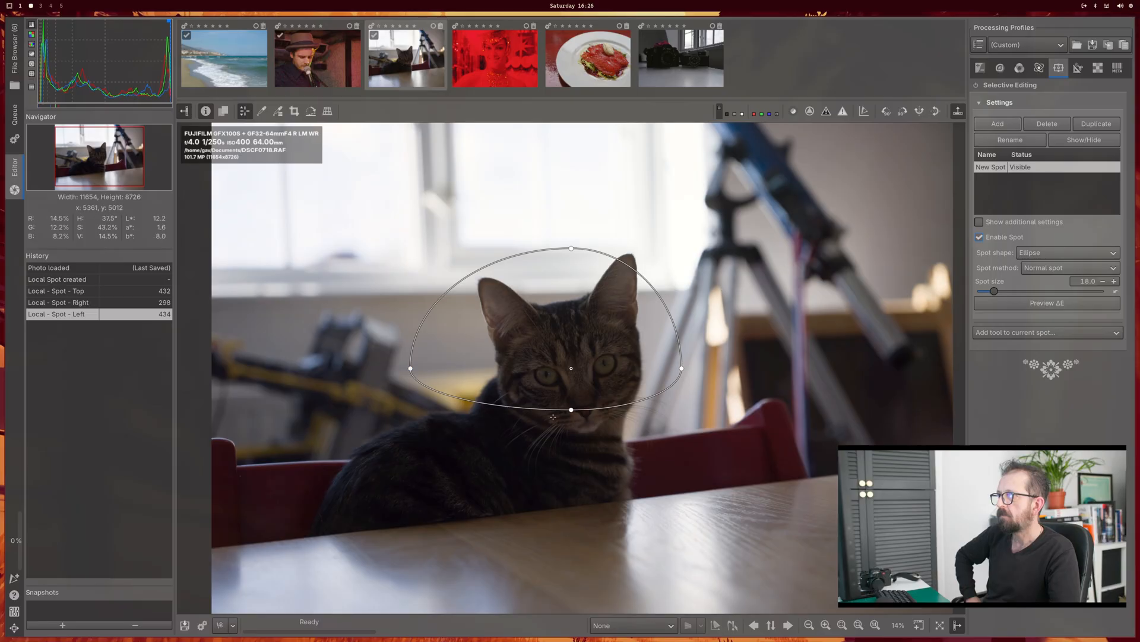
left_click_drag(571, 410, 570, 533)
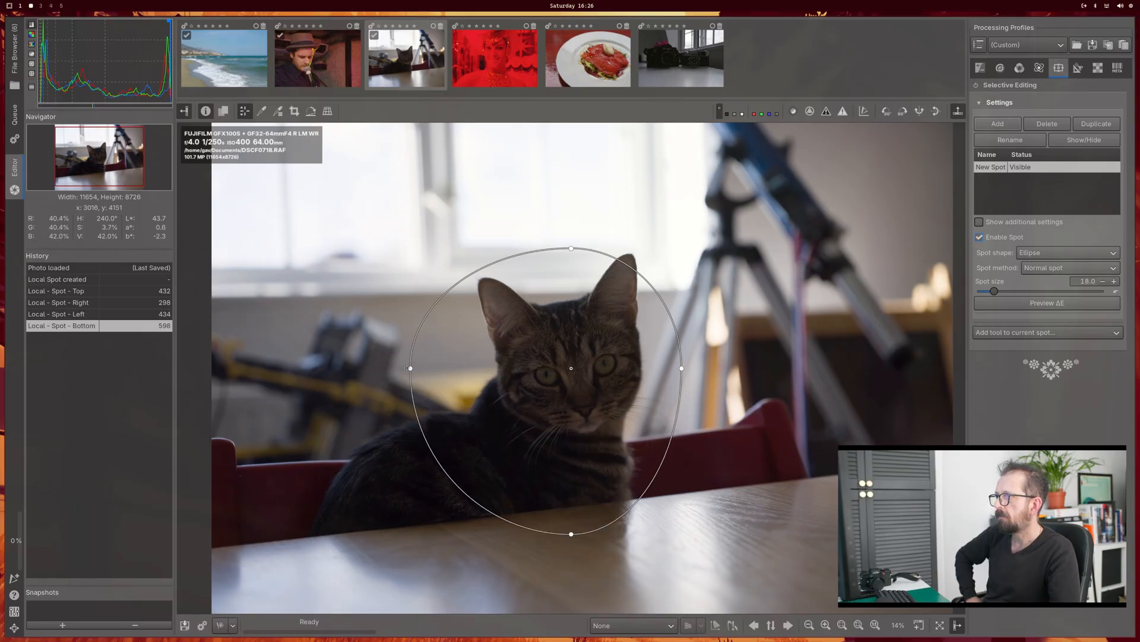
left_click_drag(412, 366, 256, 368)
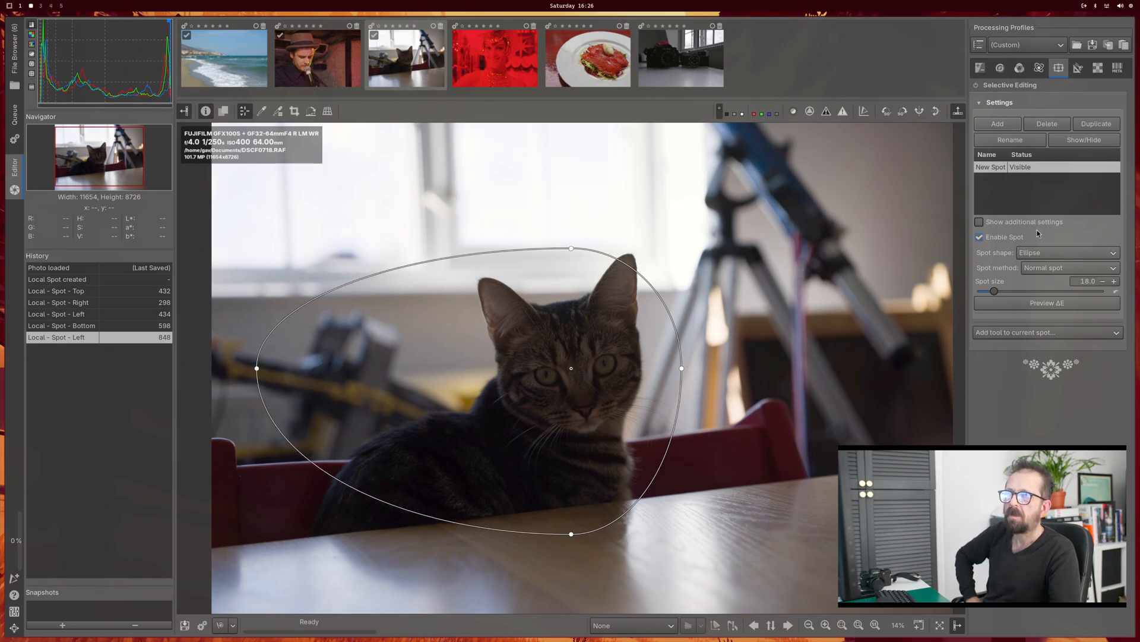
left_click(979, 223)
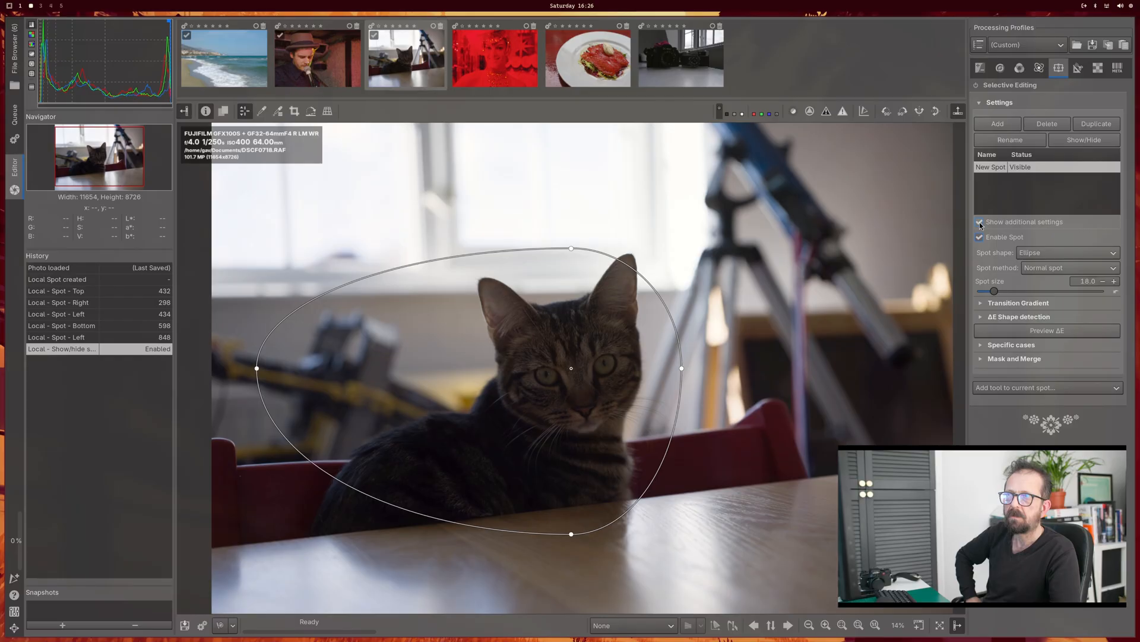
left_click(979, 222)
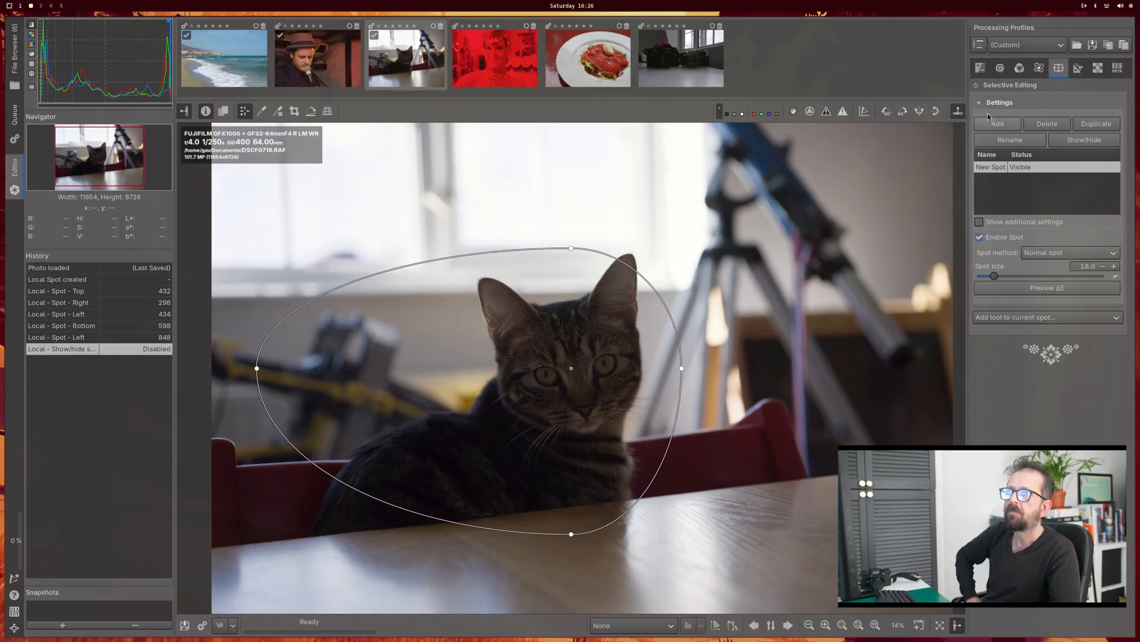
Step: Apply Auto Levels to the cat photo, compare it with the Auto-Matched Tone Curve, and reapply Auto Levels
left_click(982, 70)
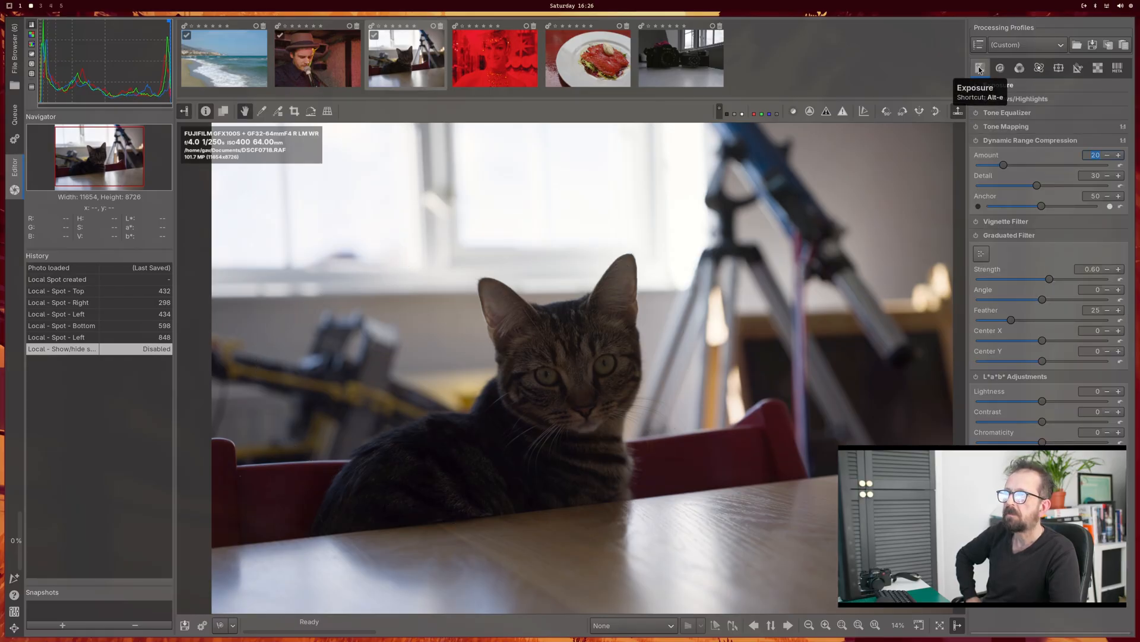
left_click(978, 84)
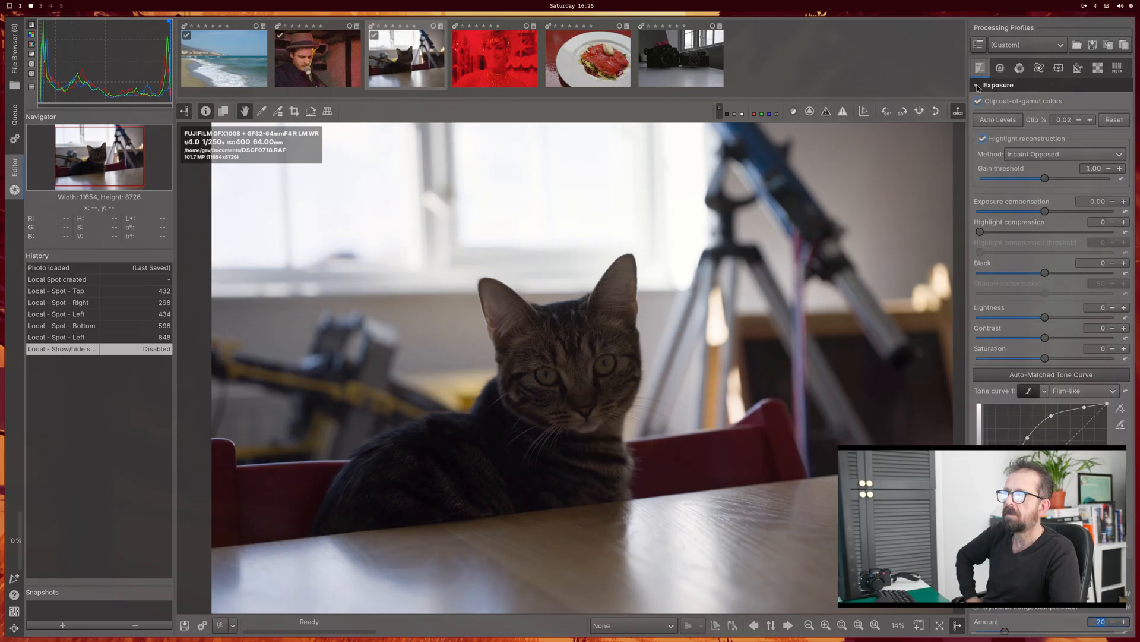
left_click(995, 120)
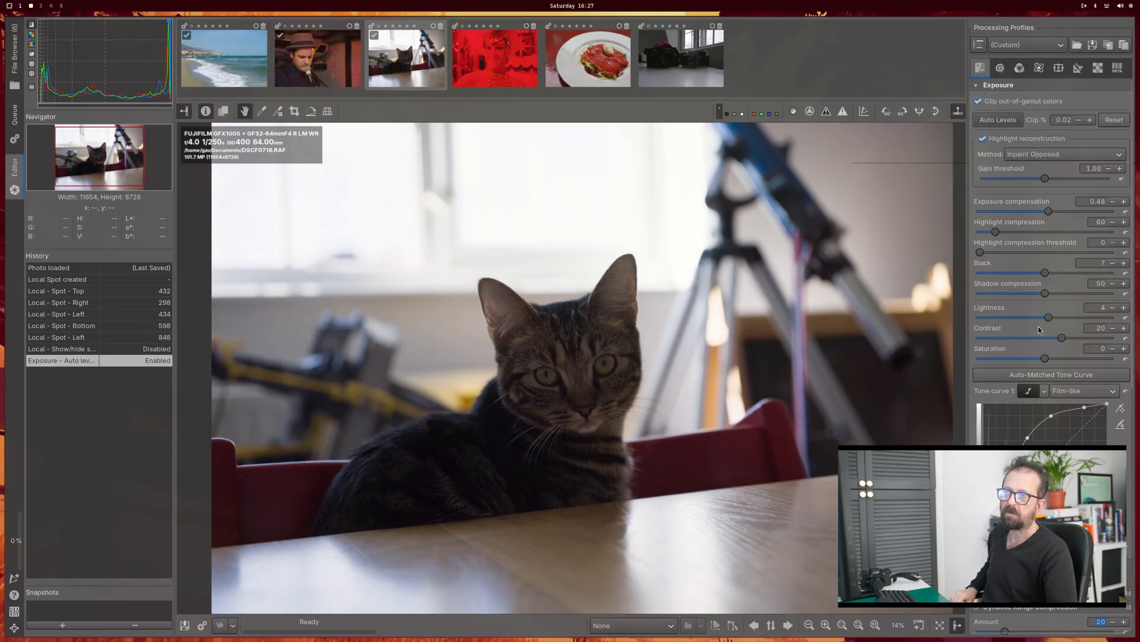
left_click(1048, 371)
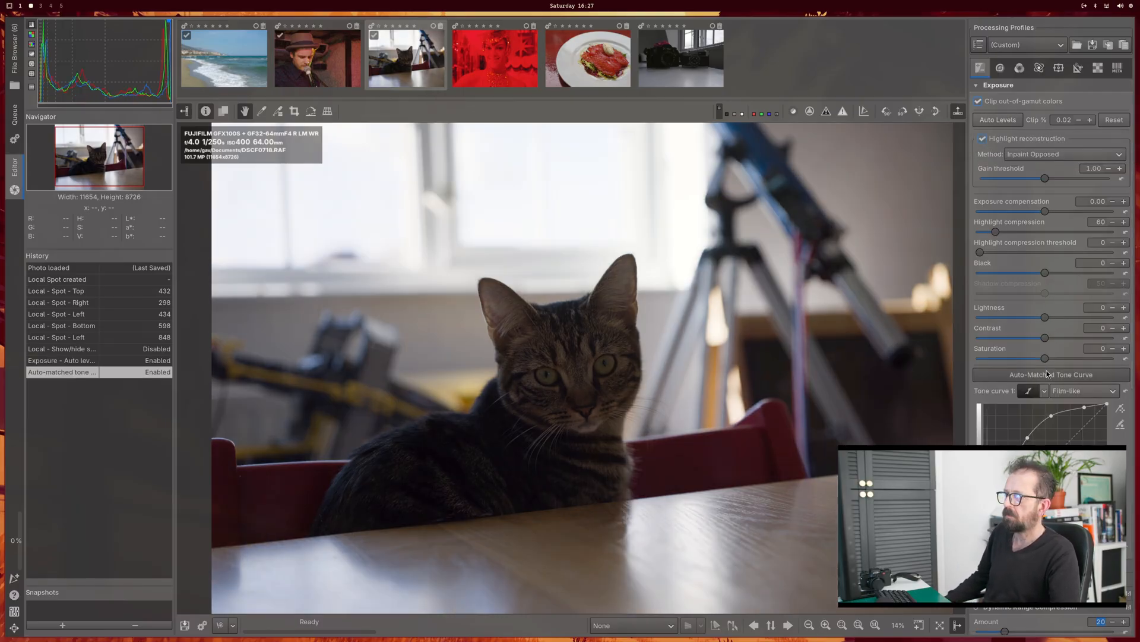
left_click(1001, 120)
Step: Check the highlight reconstruction methods and examine the Noise Reduction and Contrast by Detail Levels settings for the cat photo
left_click(1040, 157)
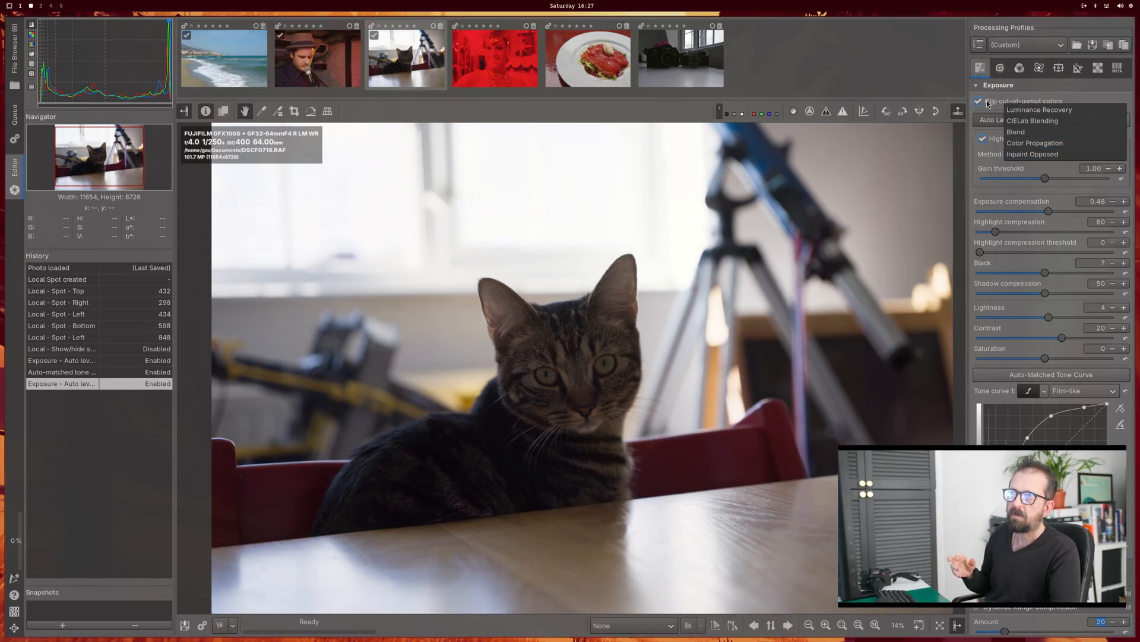
left_click(1001, 71)
left_click(1000, 72)
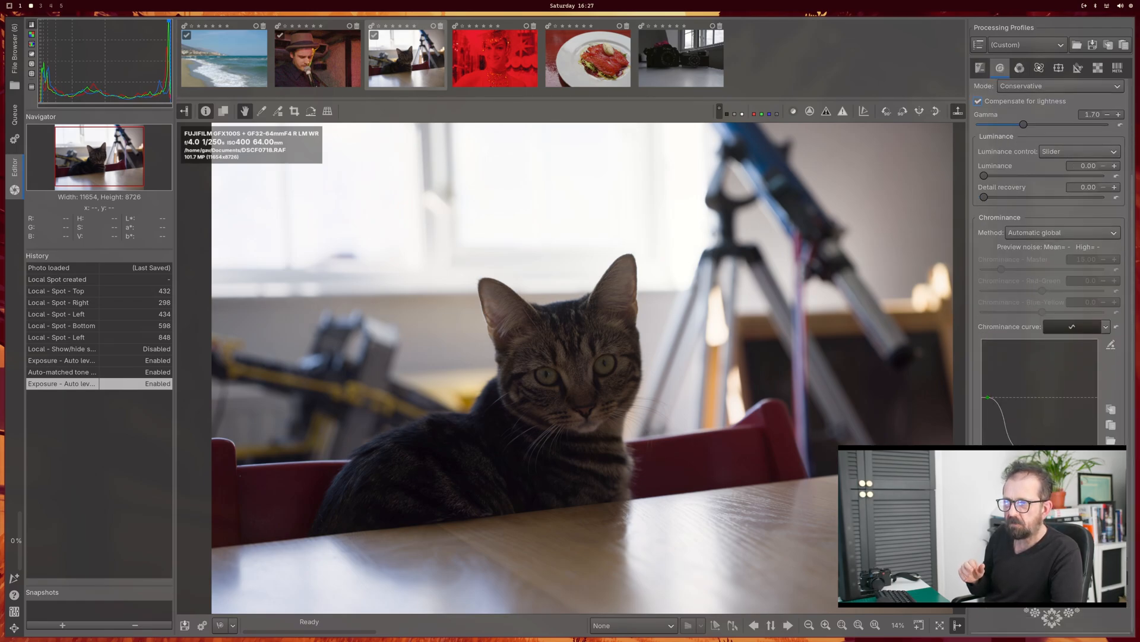
left_click(1034, 578)
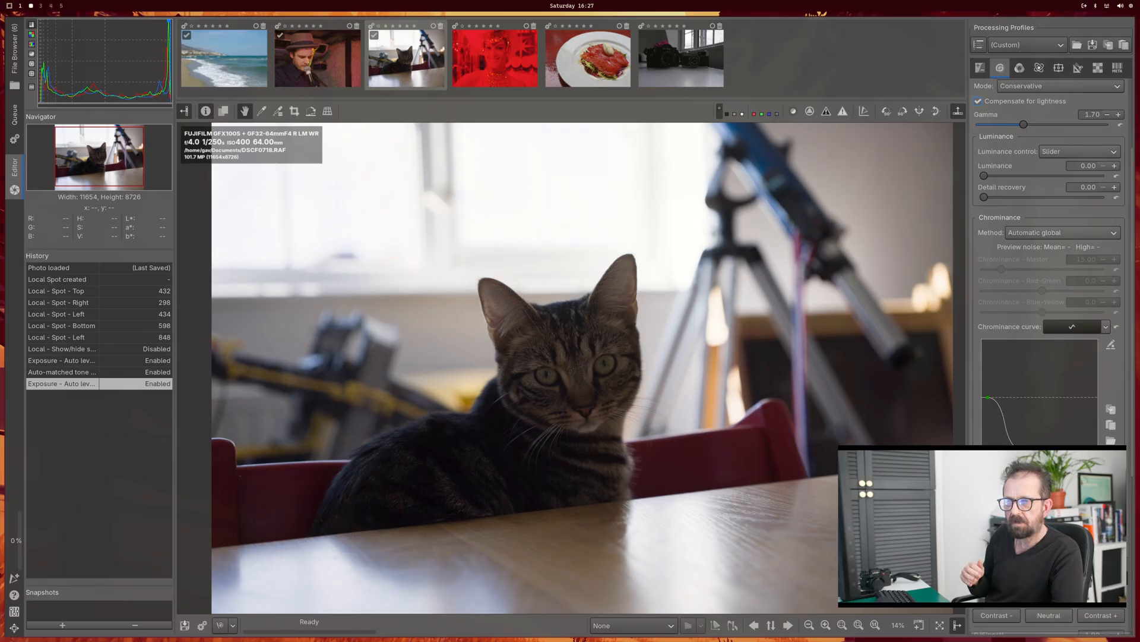
scroll(1048, 297, "down", 5)
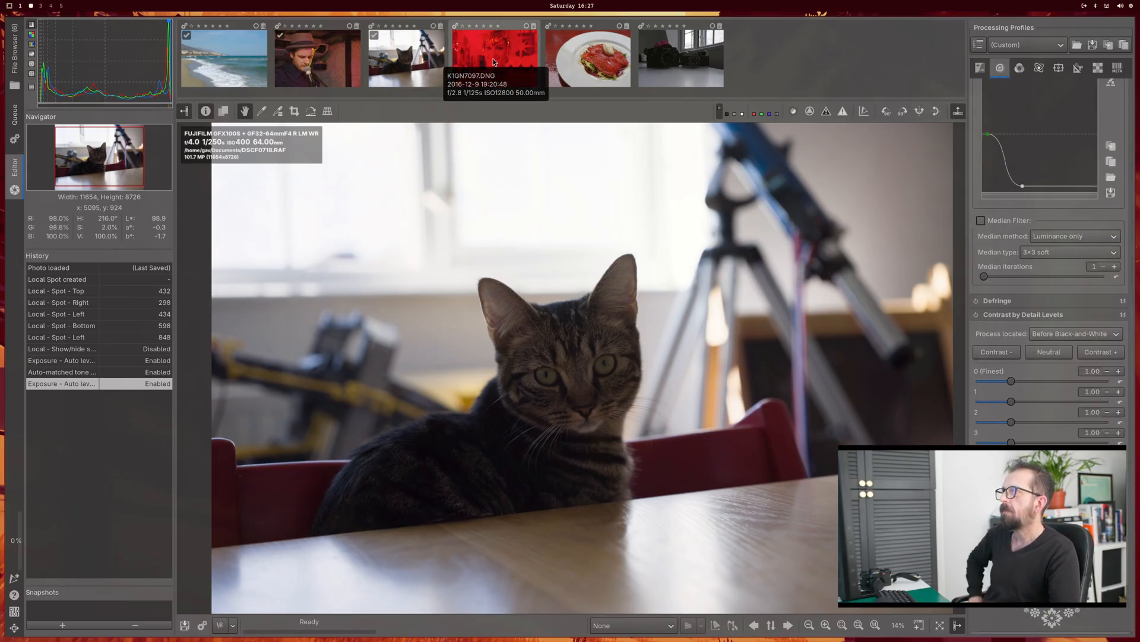
Step: Open the red-lit portrait K1GN7097.DNG and try Auto Levels followed by the Auto-Matched Tone Curve on its exposure
left_click(486, 58)
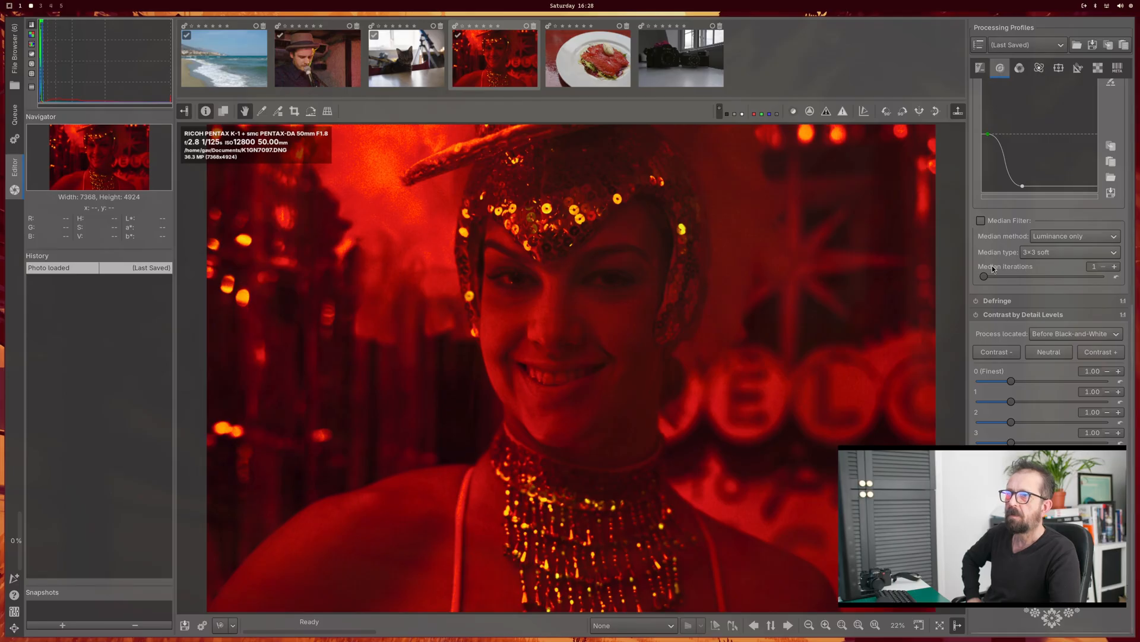
scroll(992, 265, "up", 5)
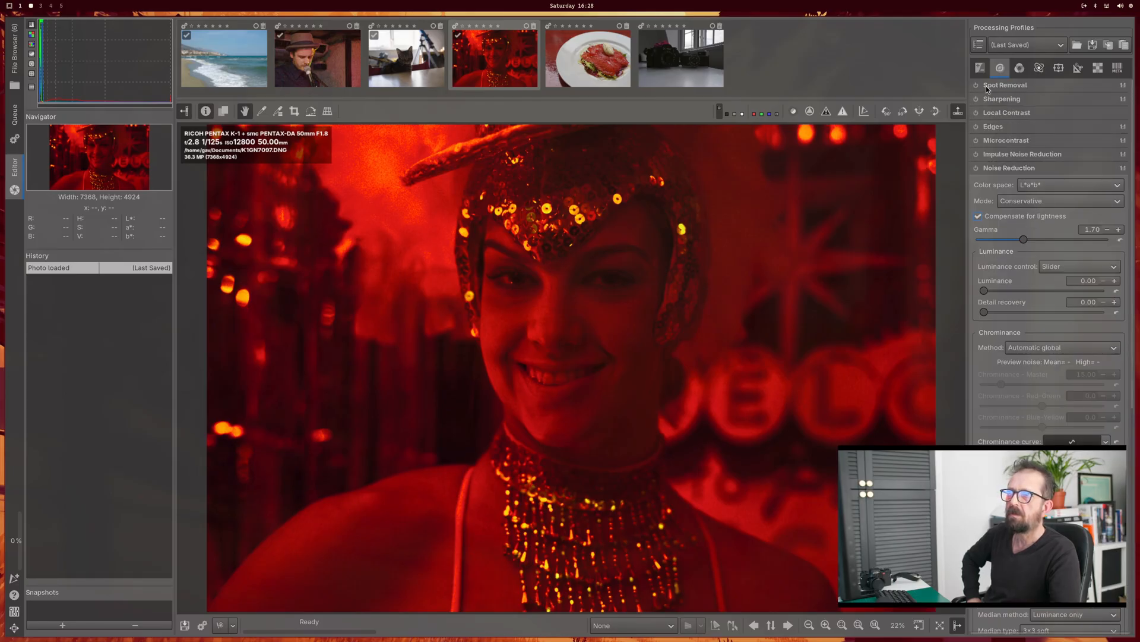
left_click(980, 68)
left_click(997, 120)
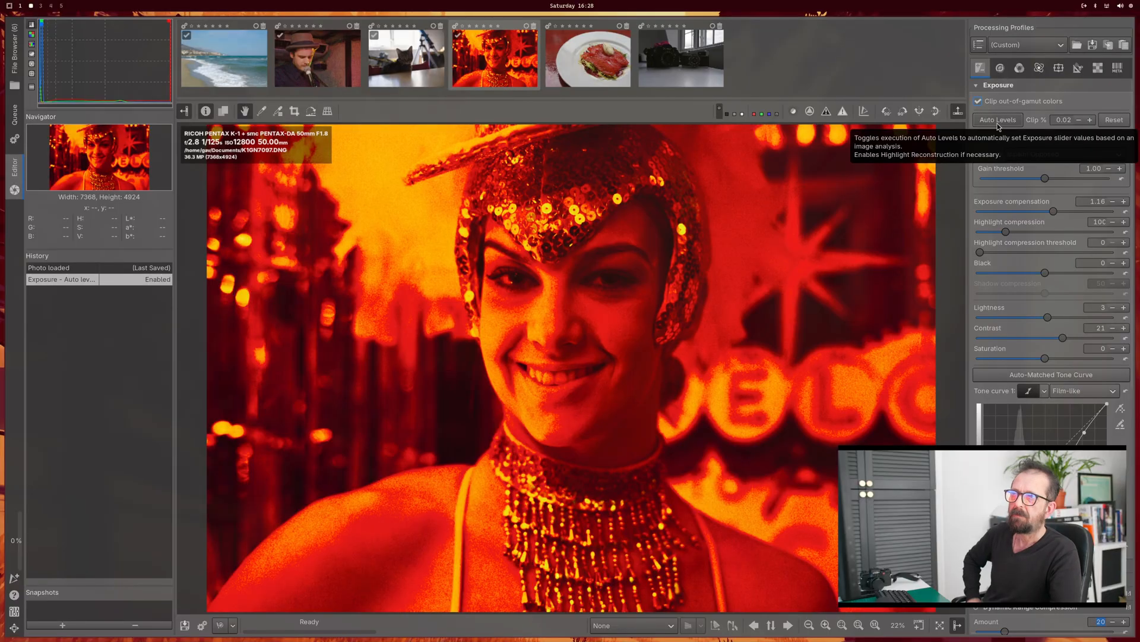
left_click(1033, 375)
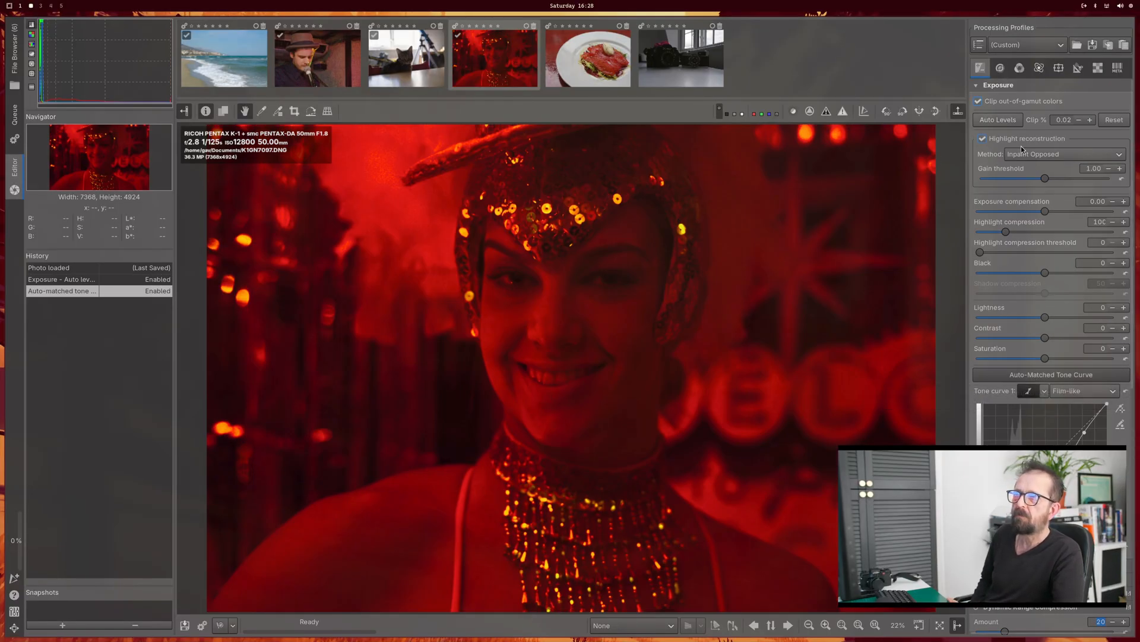
Step: Lower the red input of the Channel Mixer's red channel to -156.1 and check the Color Management settings
left_click(1004, 70)
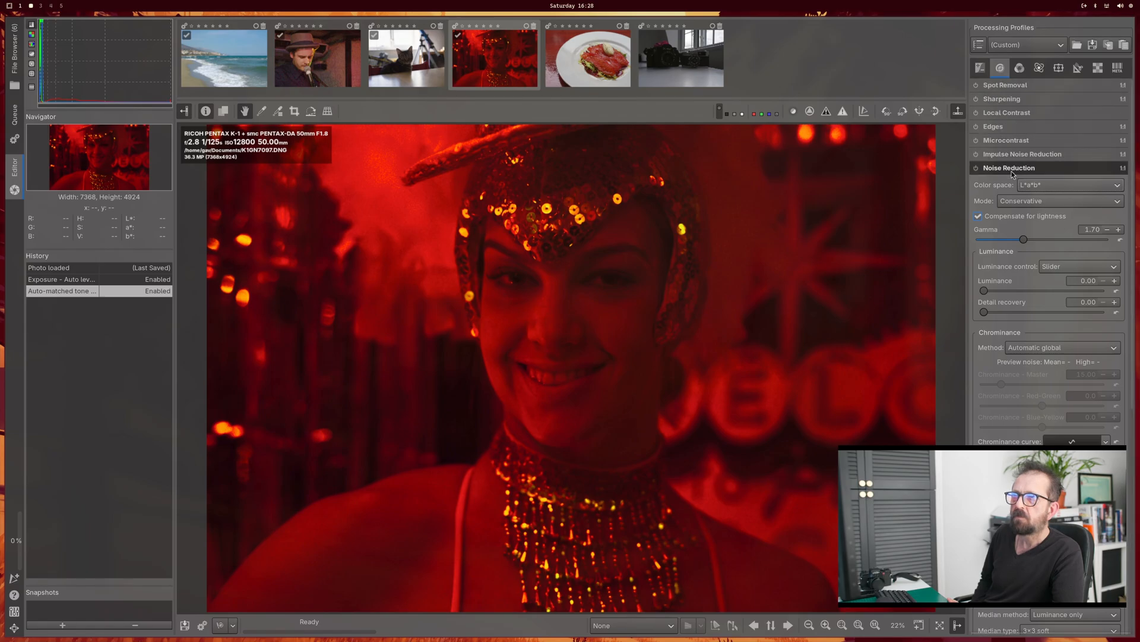
left_click(1018, 69)
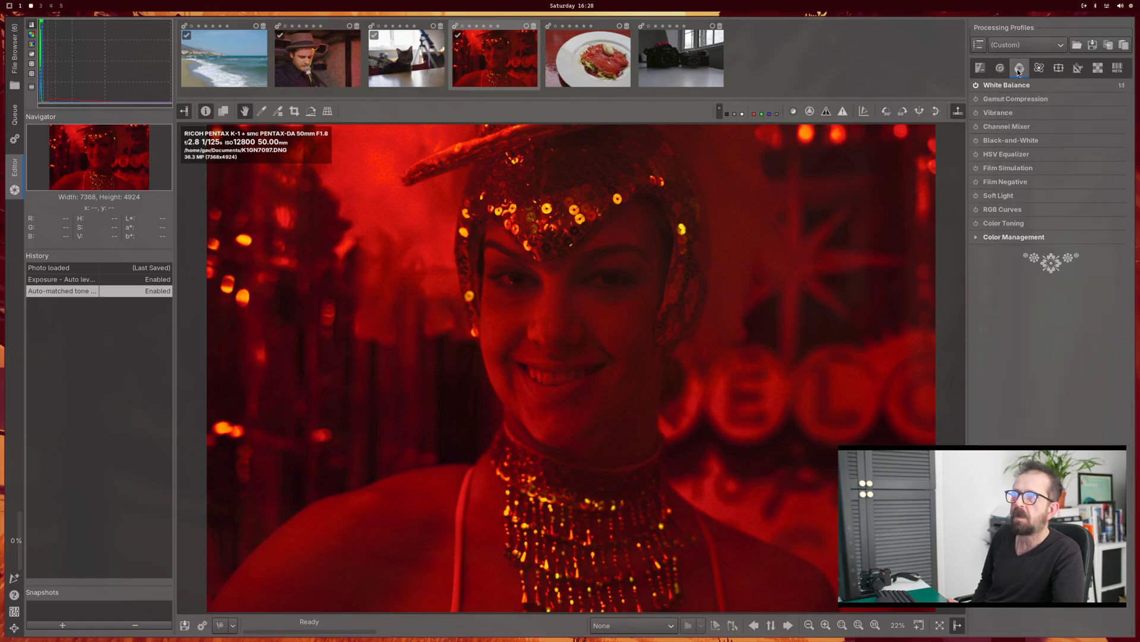
left_click(1008, 126)
mouse_move(1026, 155)
left_mouse_down()
mouse_move(996, 153)
mouse_move(1013, 157)
left_mouse_up()
left_click_drag(1020, 161, 1002, 160)
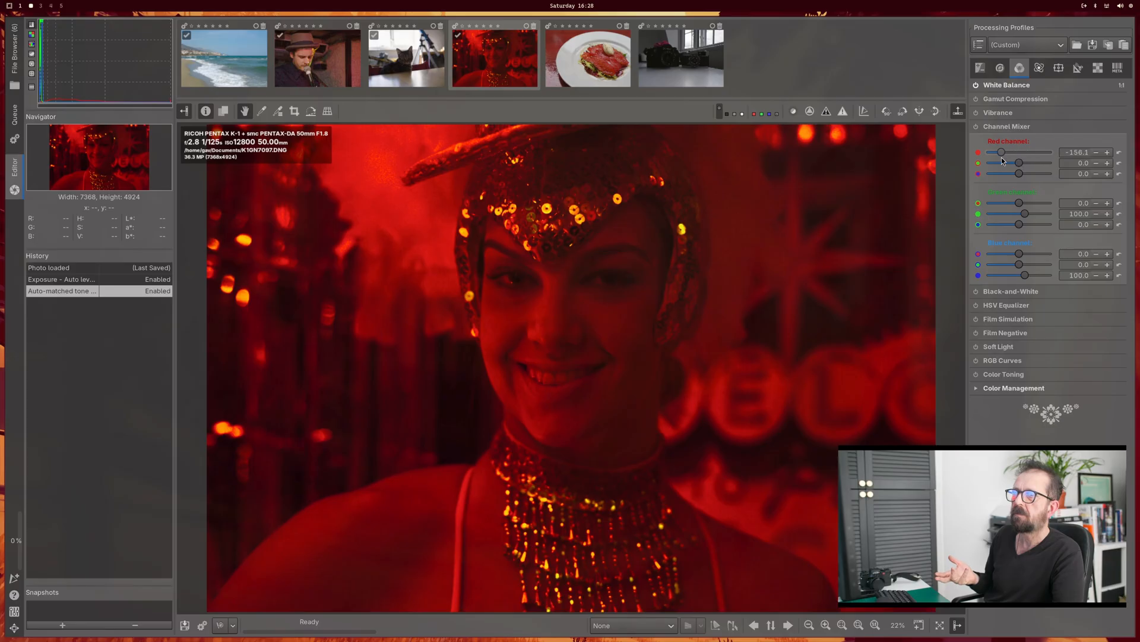
left_click(975, 389)
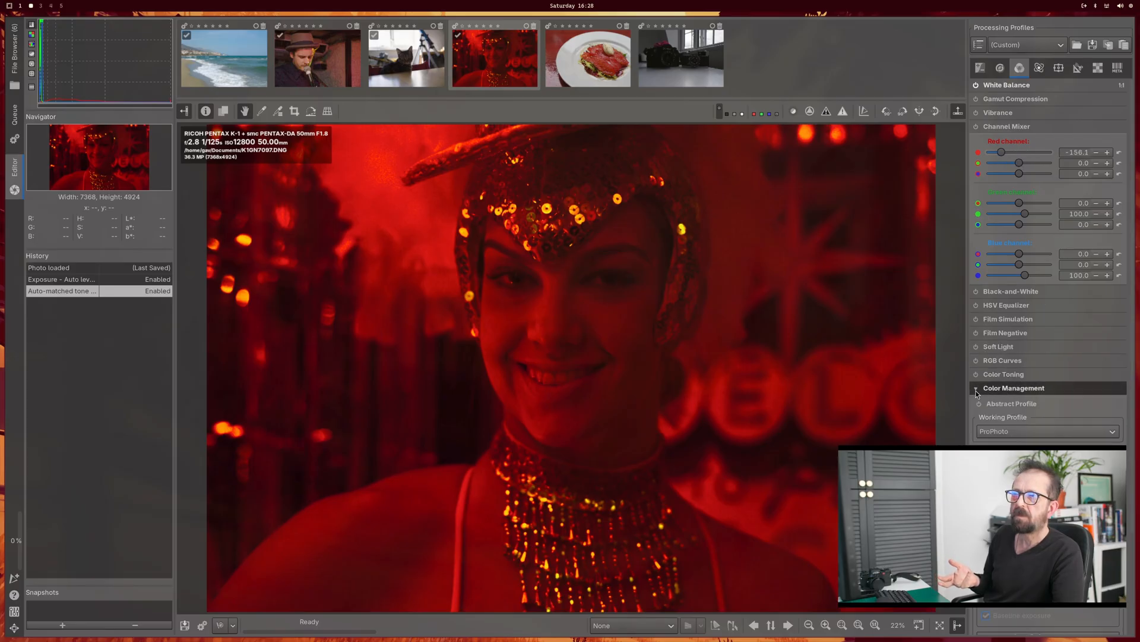
scroll(1032, 390, "down", 2)
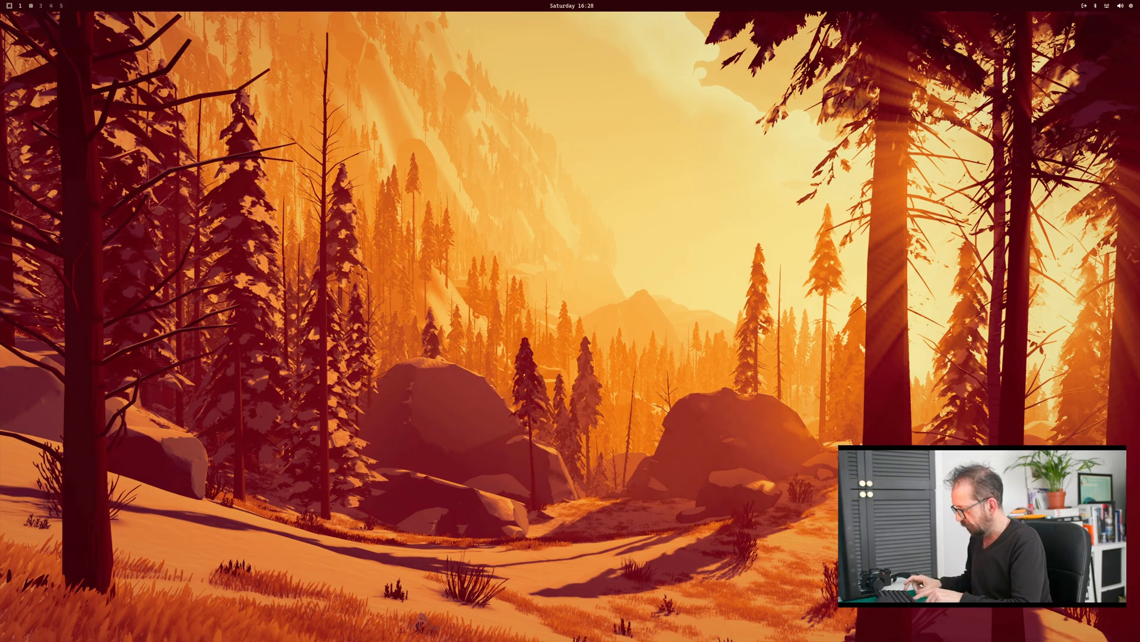
Step: Switch to an empty desktop workspace and launch Darktable
key("super+space")
type("d")
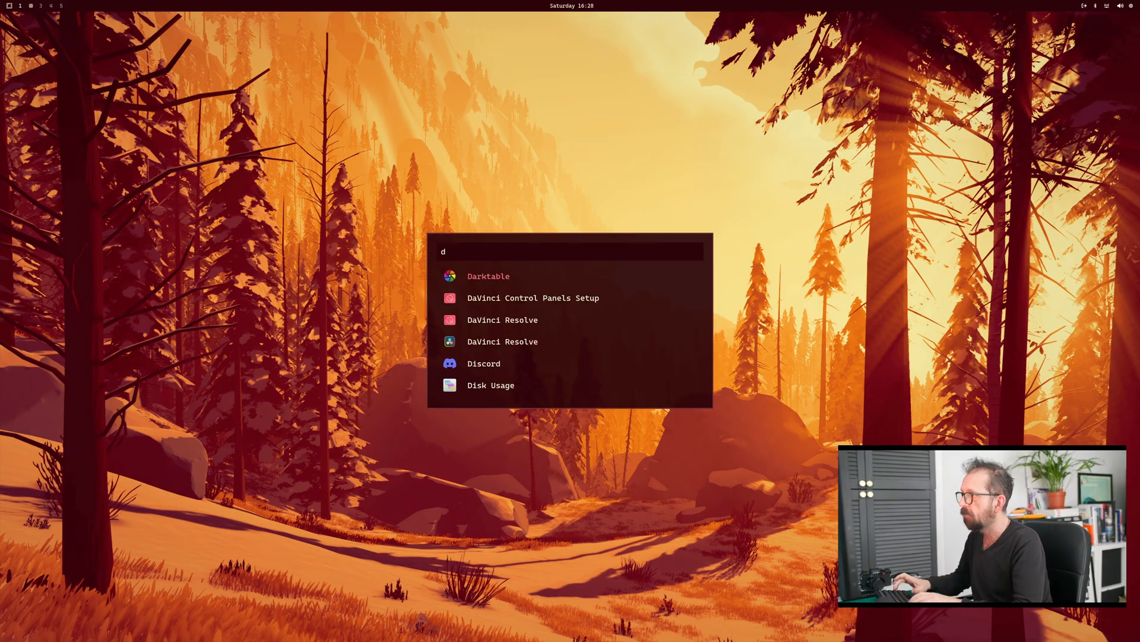
key("Return")
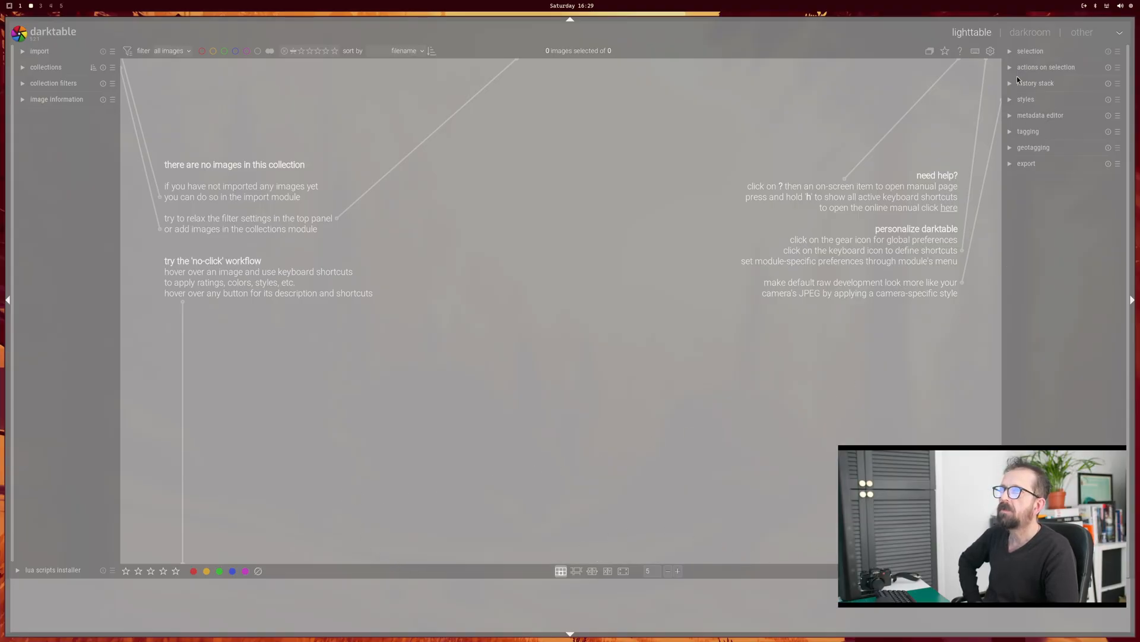
Step: Set the OpenCL scheduling profile in the processing preferences to very fast GPU
left_click(991, 51)
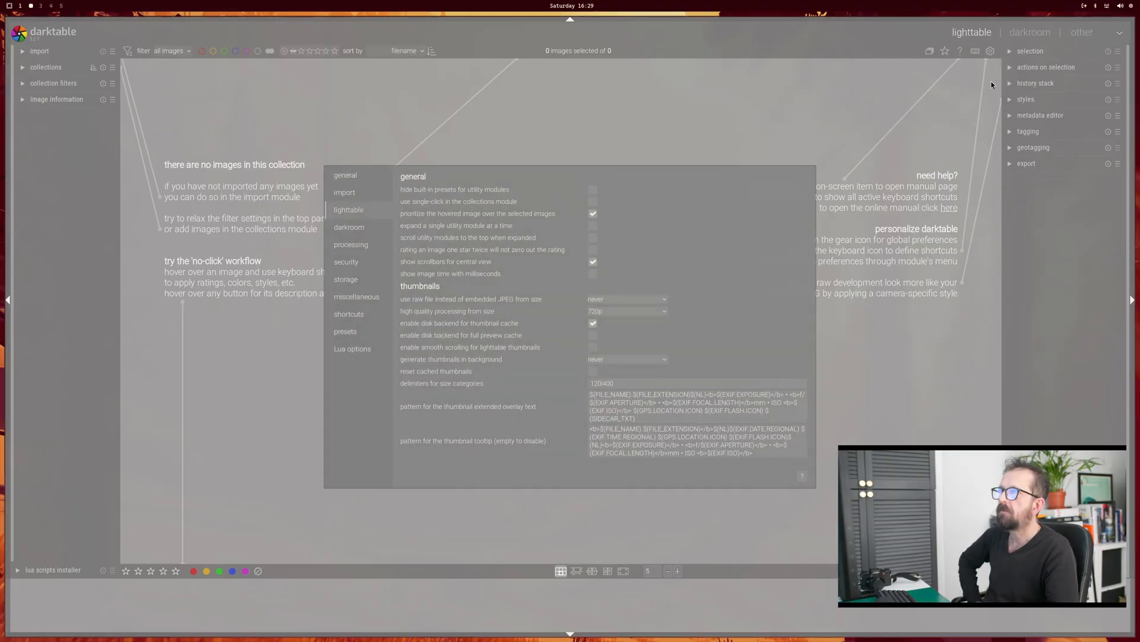
left_click(347, 244)
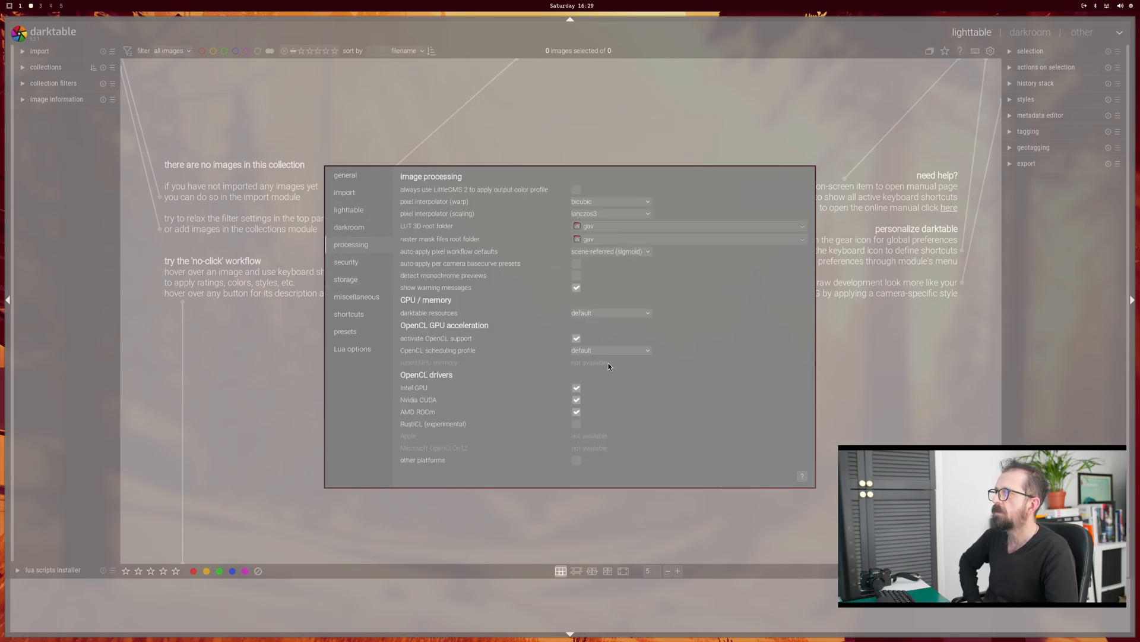
left_click(633, 350)
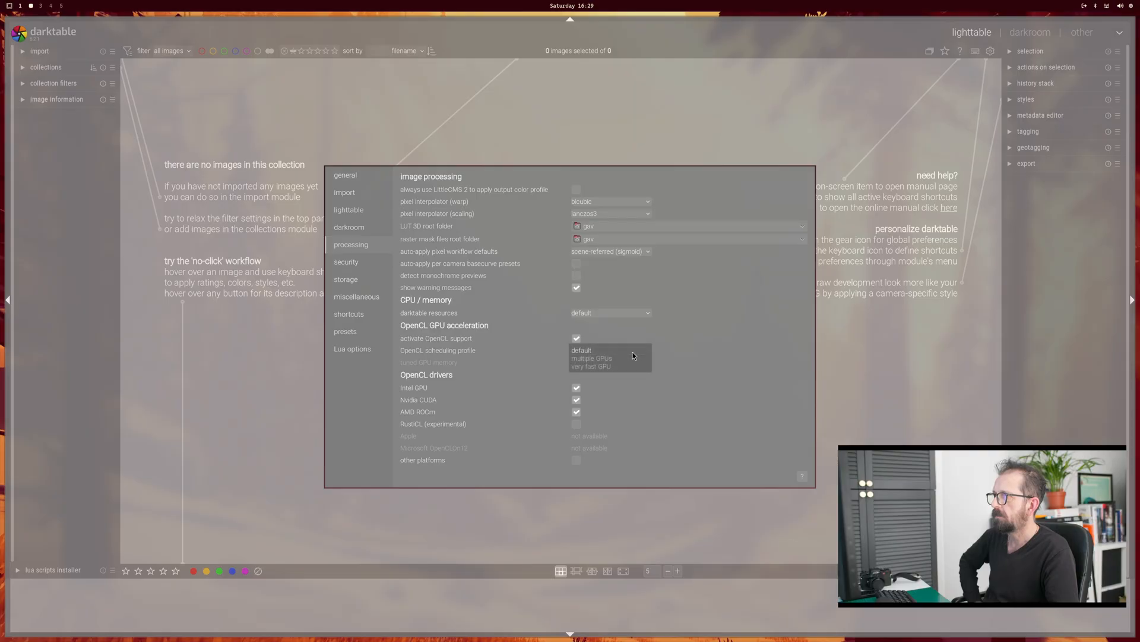
left_click(615, 368)
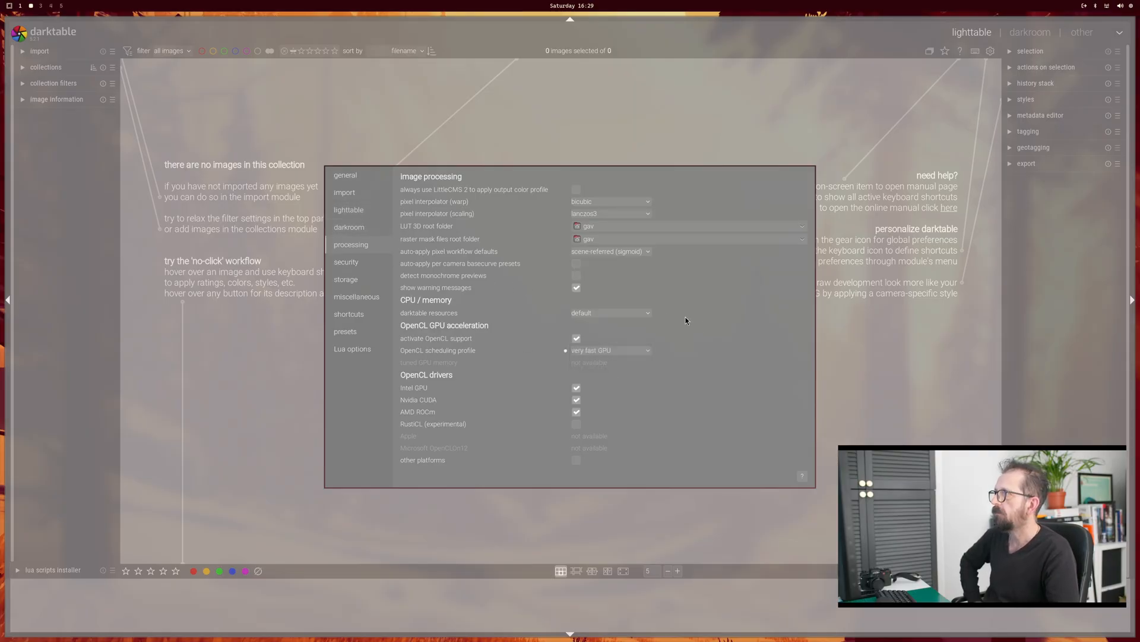
key("Escape")
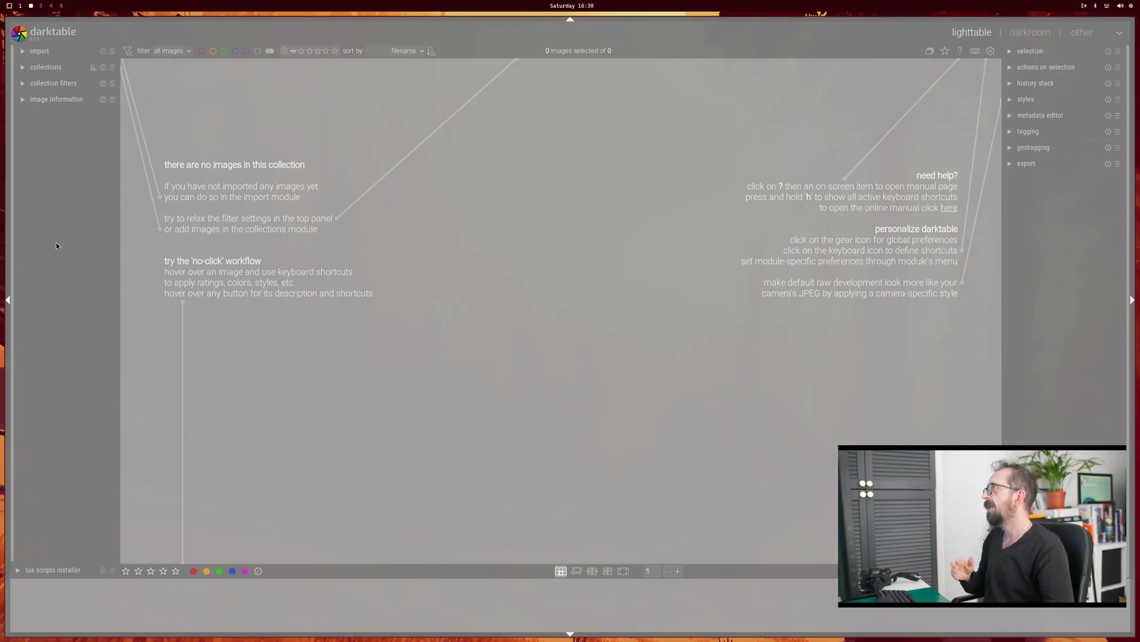
Step: Add all six test photos from the home Documents folder to the library without copying them
left_click(25, 53)
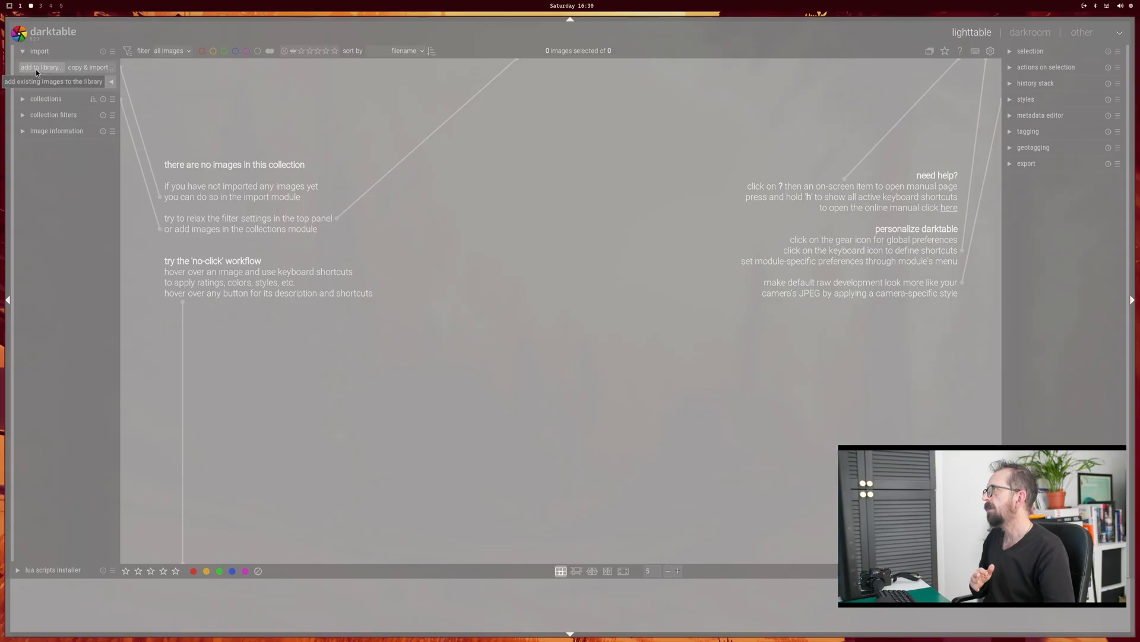
left_click(35, 68)
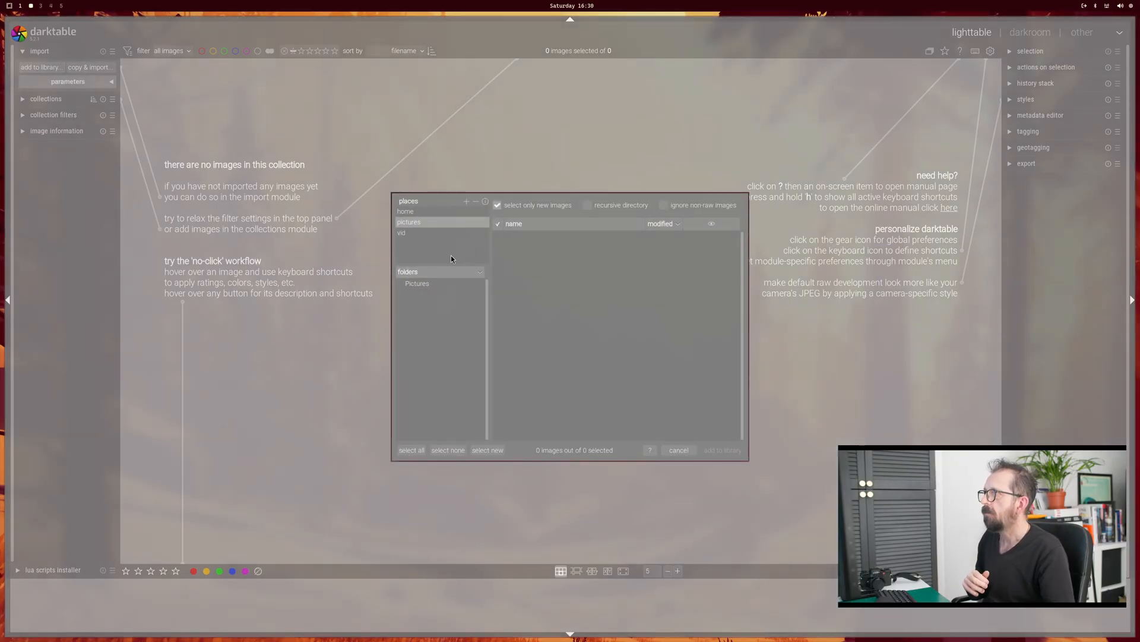
left_click(411, 211)
left_click(436, 320)
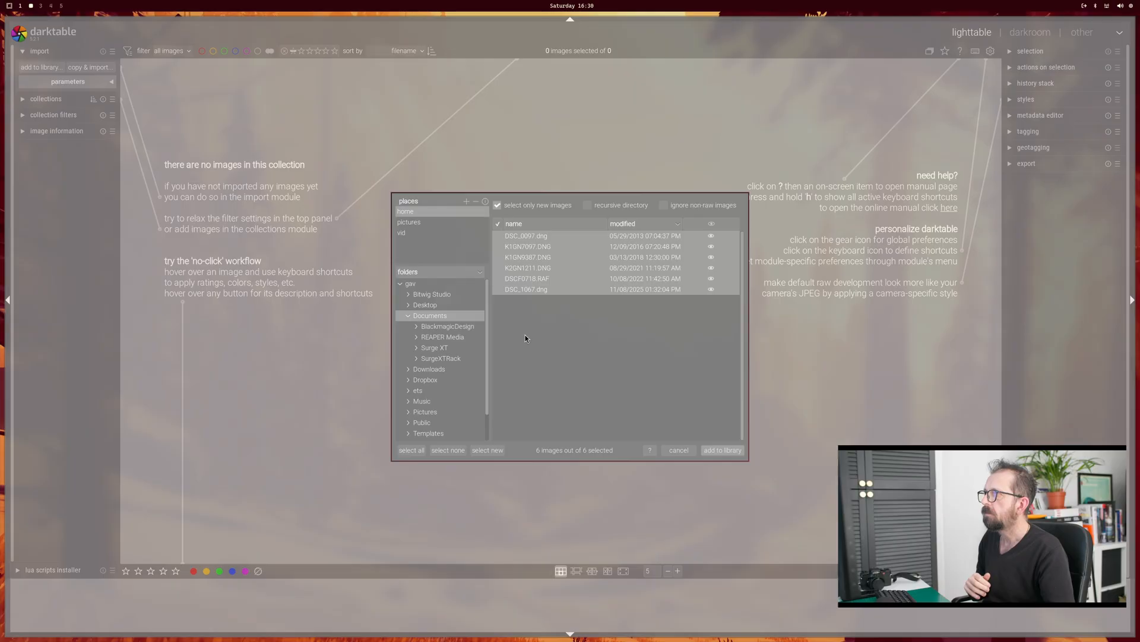
left_click(722, 451)
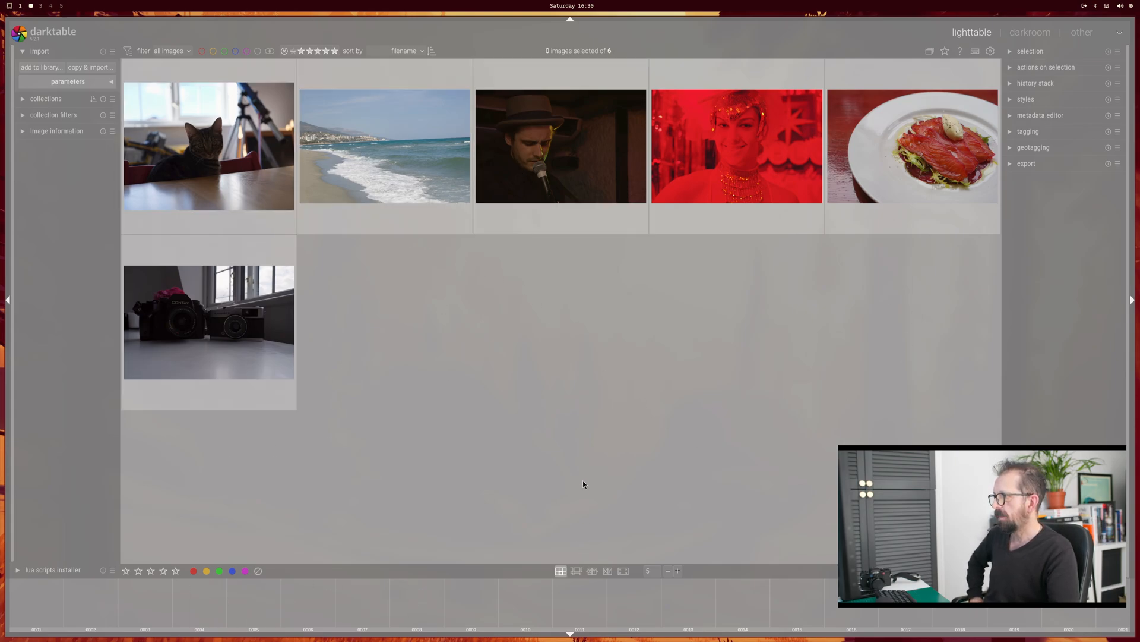
Step: Open the cat photo in the darkroom for editing
left_click(1032, 35)
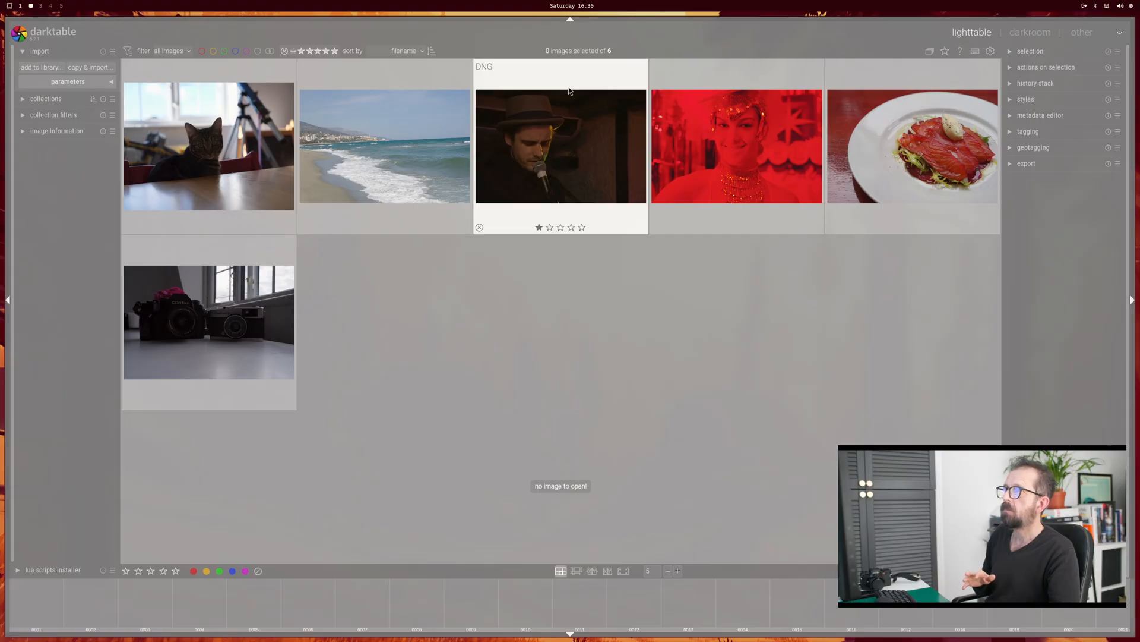
left_click(209, 139)
double_click(209, 139)
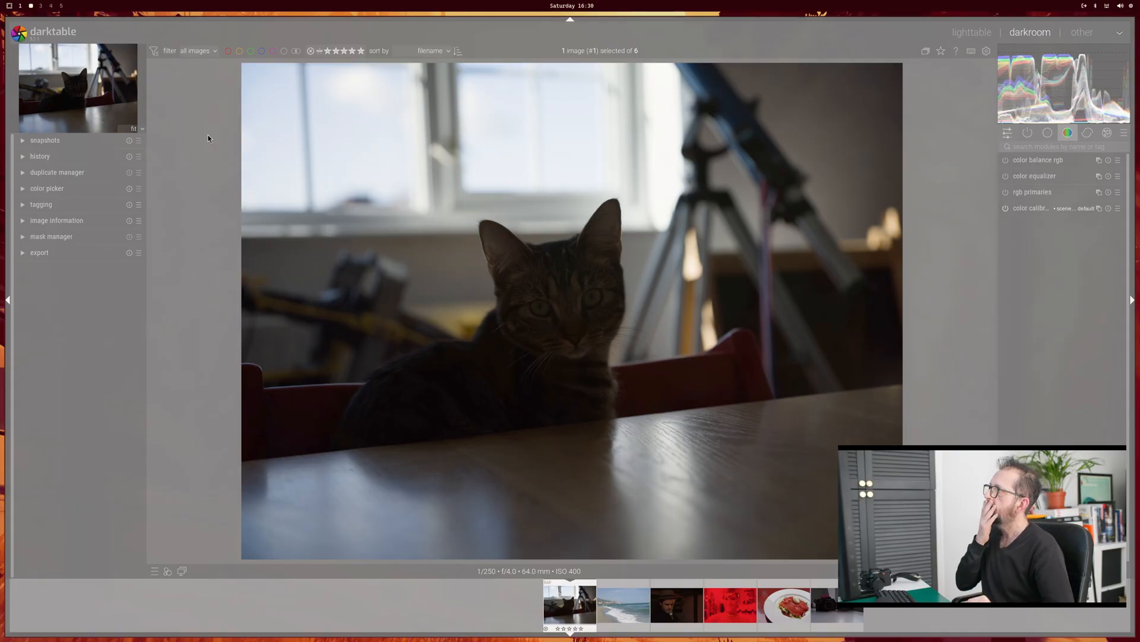
Step: Examine the cat photo's history, duplicate manager, color picker, tagging, image information, mask manager and export sections in turn
left_click(20, 156)
left_click(21, 156)
left_click(20, 156)
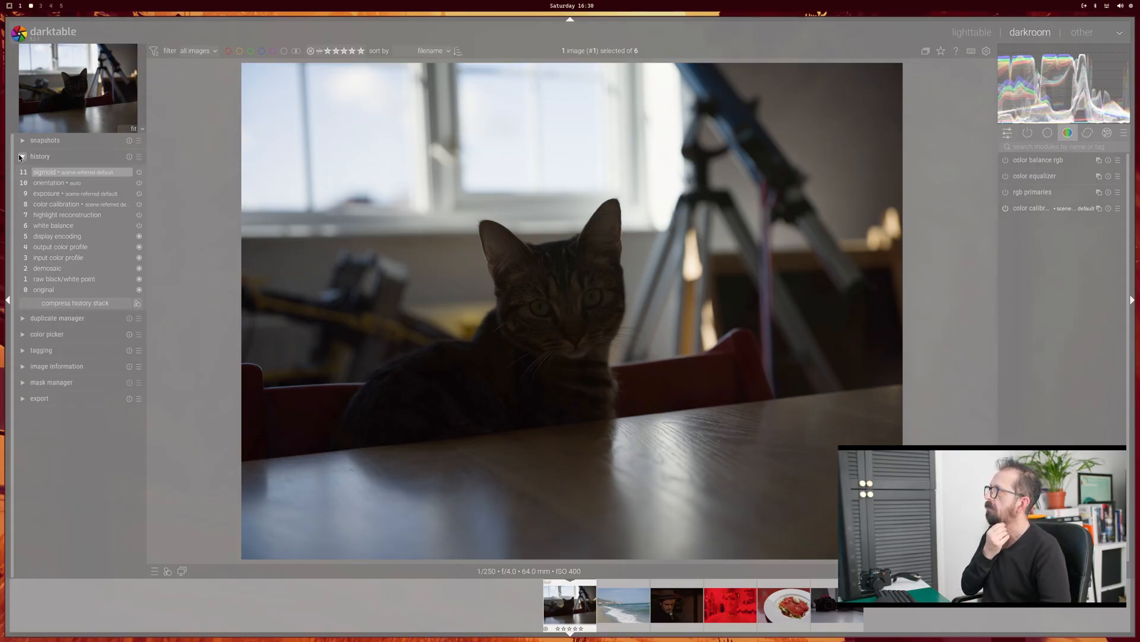
left_click(20, 156)
left_click(22, 173)
left_click(22, 173)
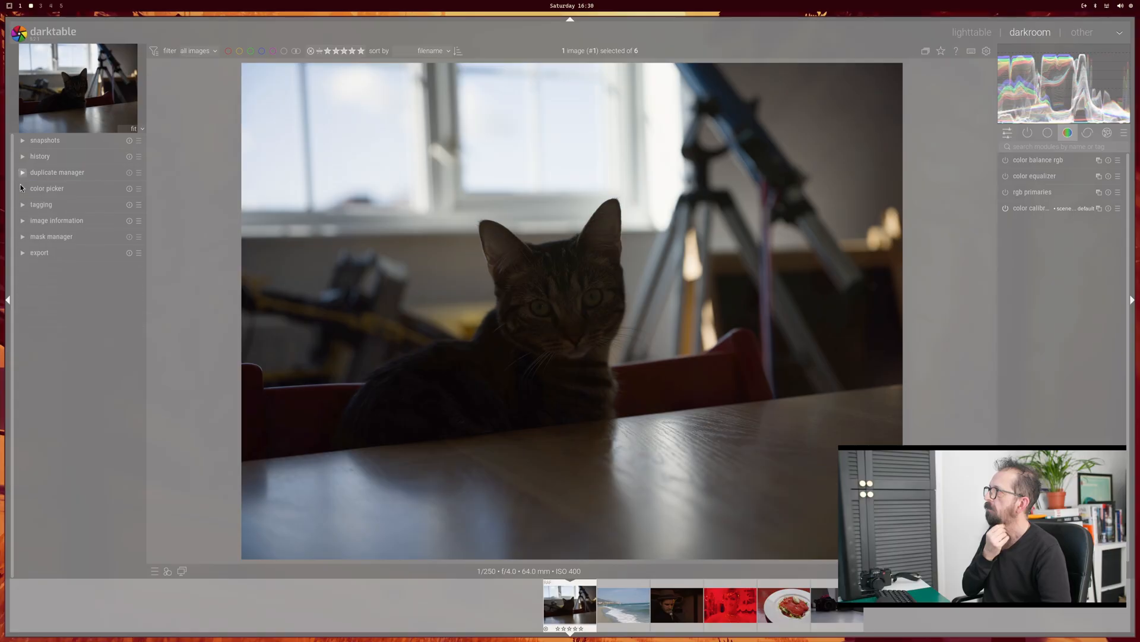
left_click(21, 188)
left_click(21, 188)
left_click(21, 205)
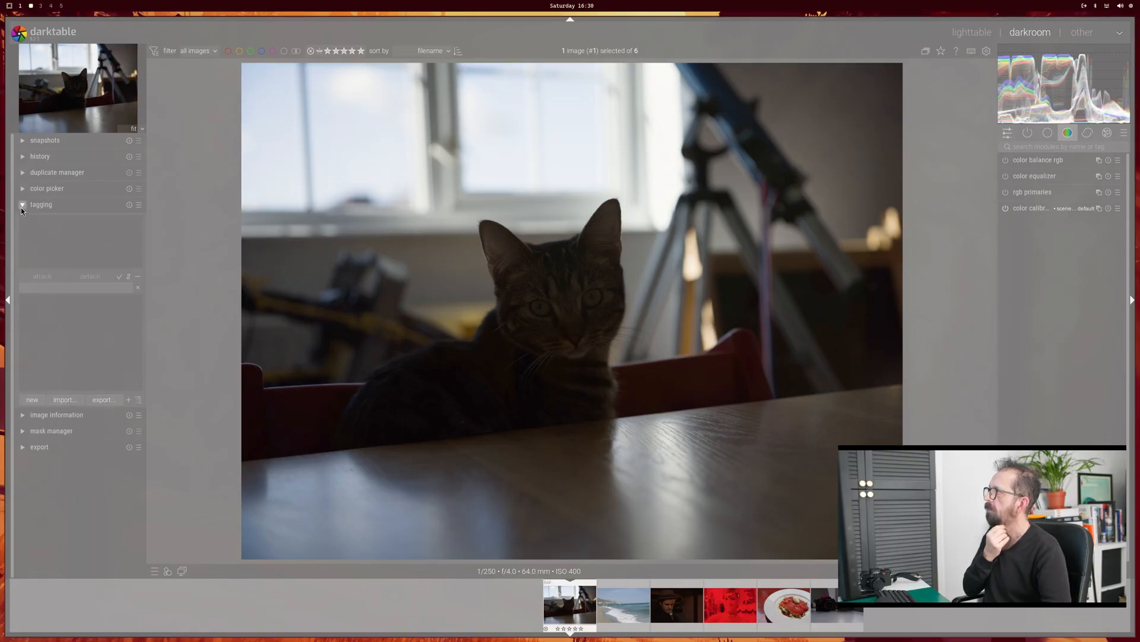
left_click(22, 205)
left_click(21, 222)
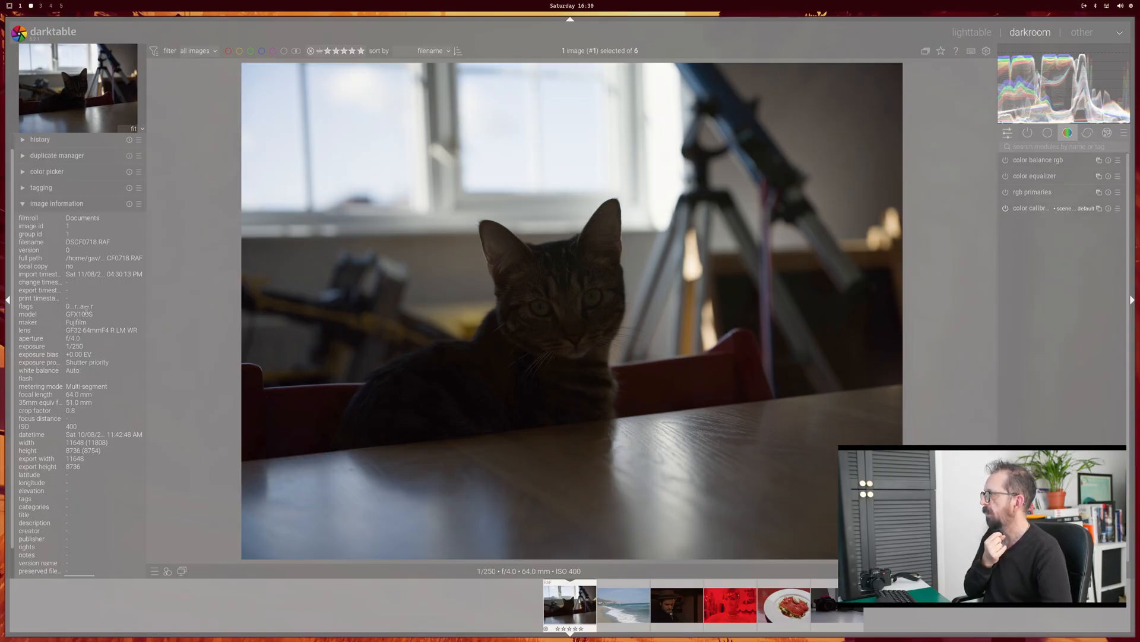
left_click(25, 208)
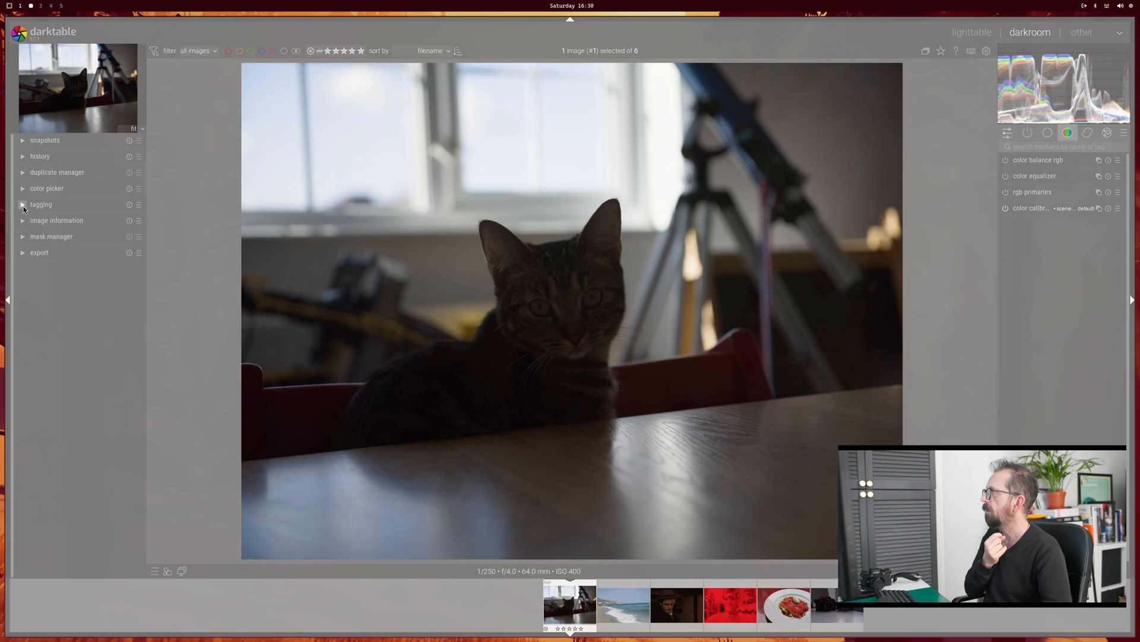
left_click(23, 240)
left_click(24, 238)
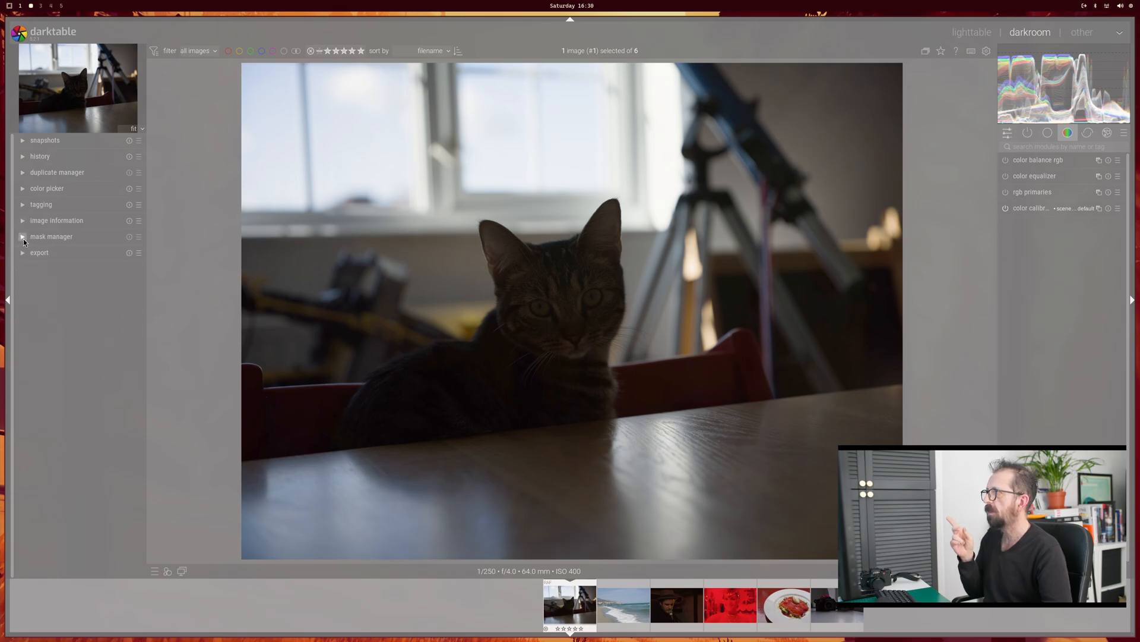
left_click(24, 253)
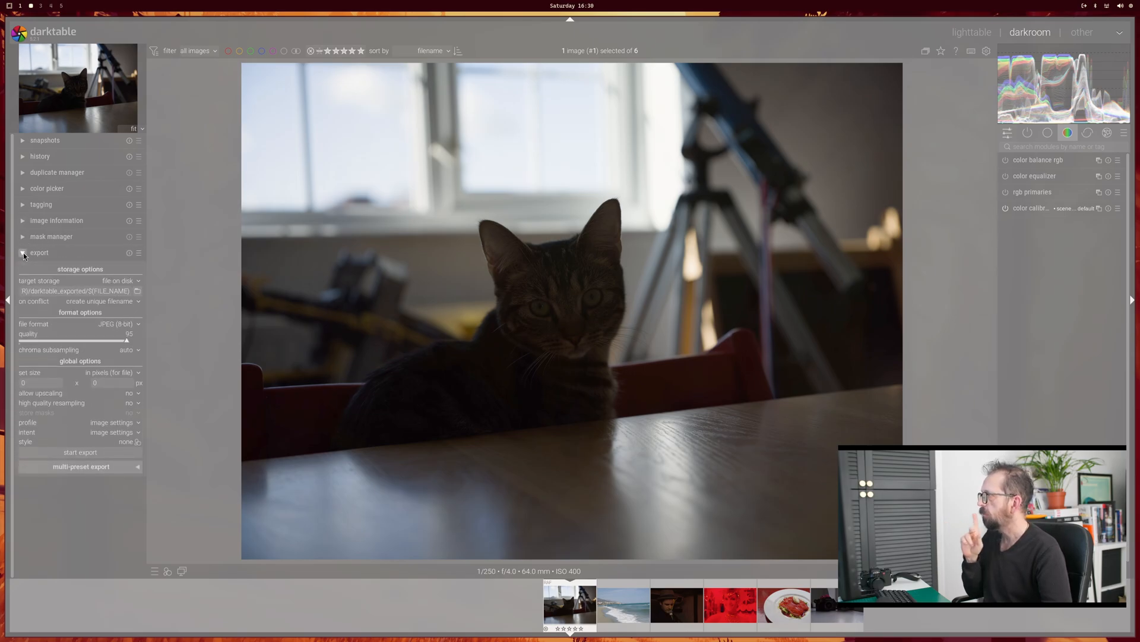
left_click(23, 252)
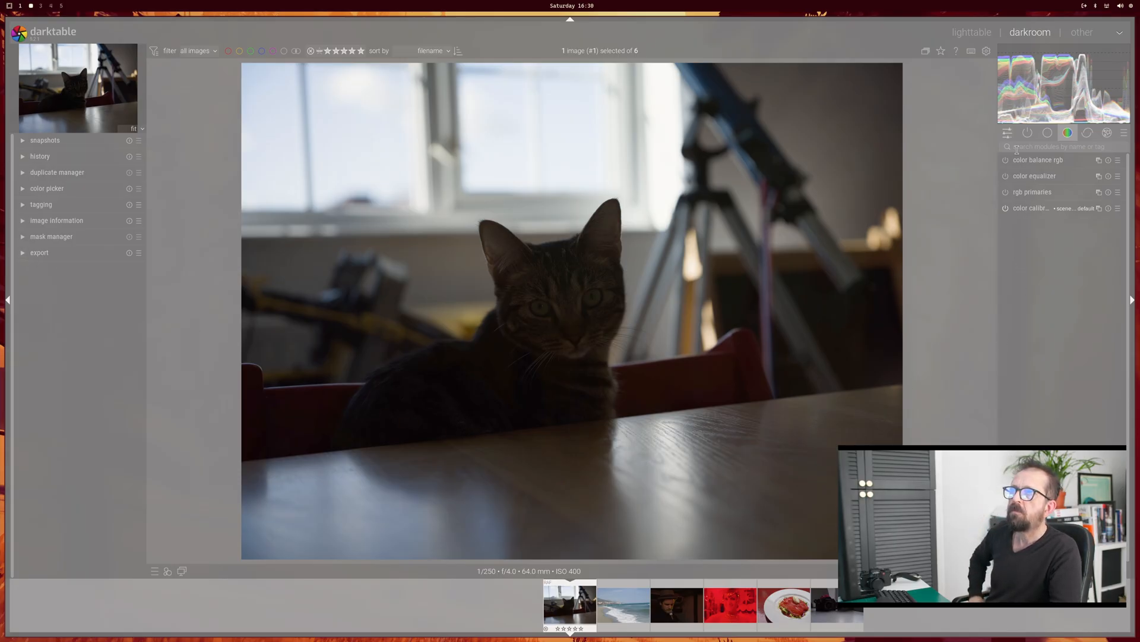
Step: Look through the quick access controls, the active modules and the complete module list for the cat photo
left_click(1008, 132)
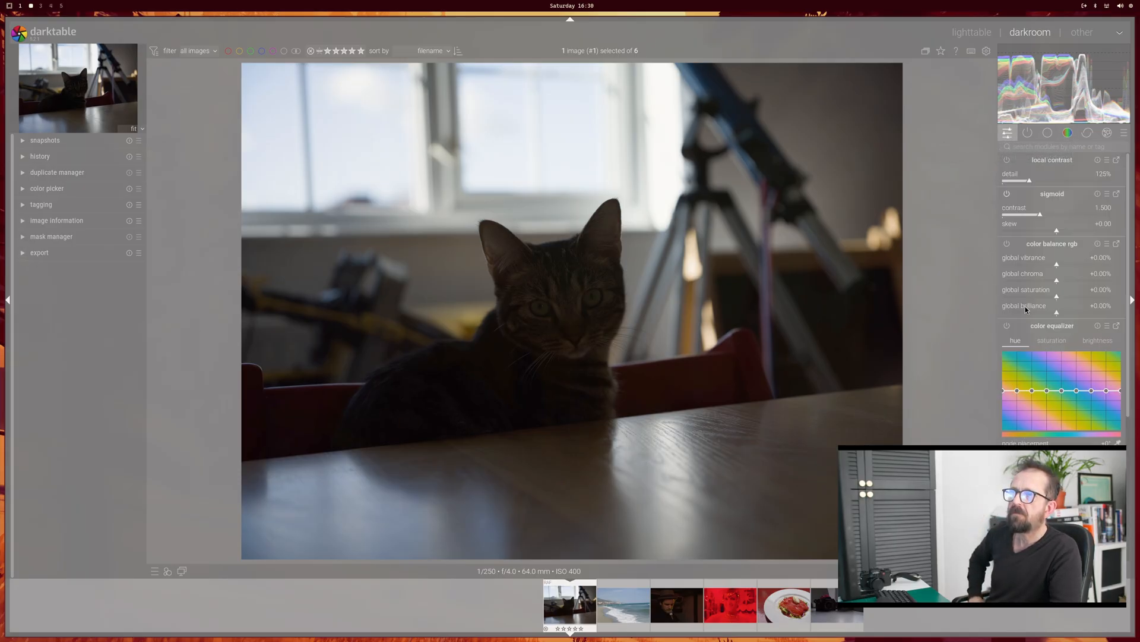
left_click(1062, 390)
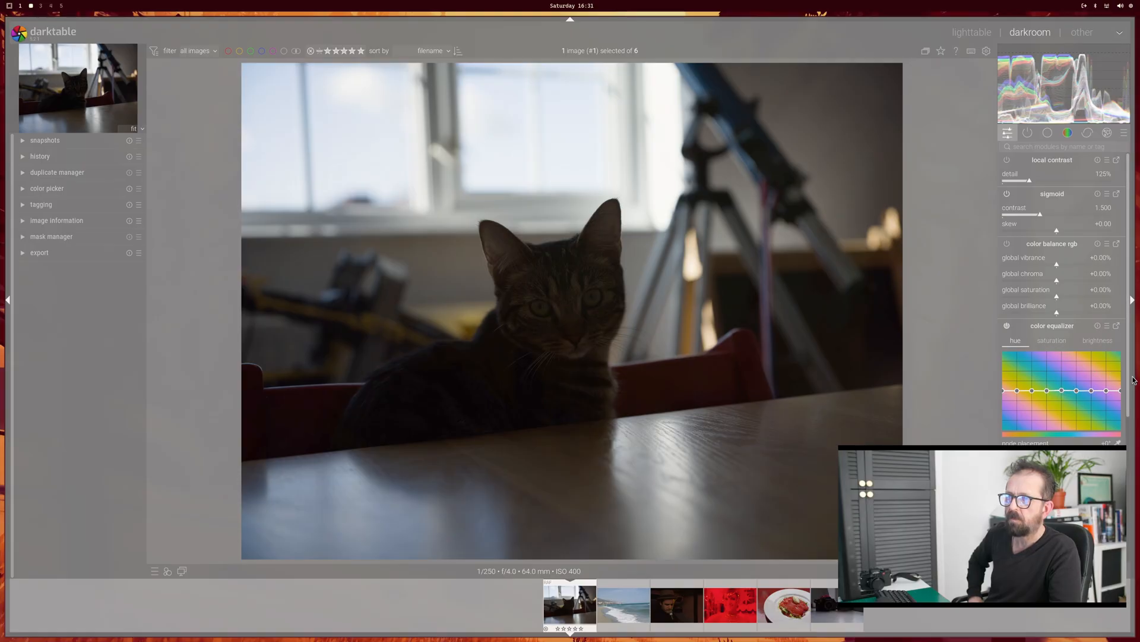
left_click_drag(1128, 380, 1124, 212)
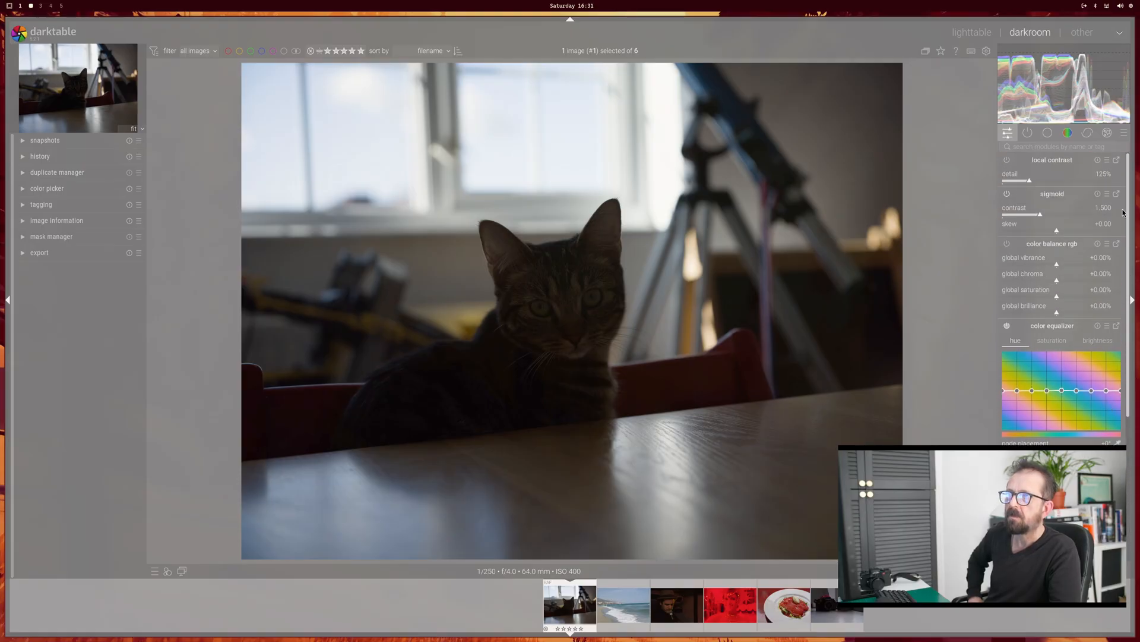
left_click(1030, 134)
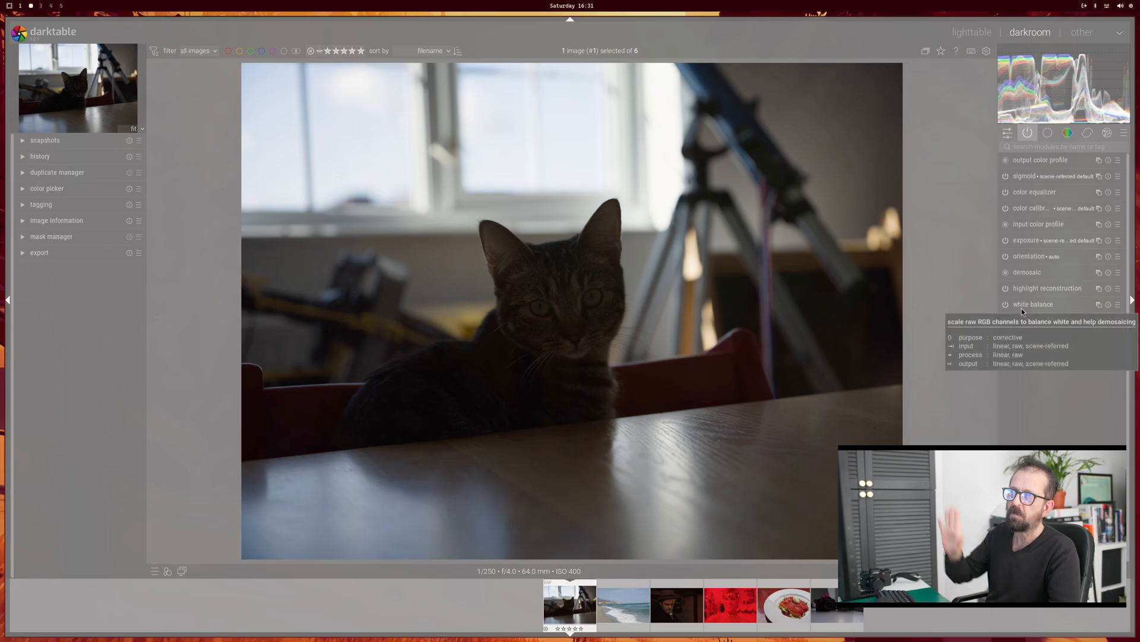
left_click(1050, 137)
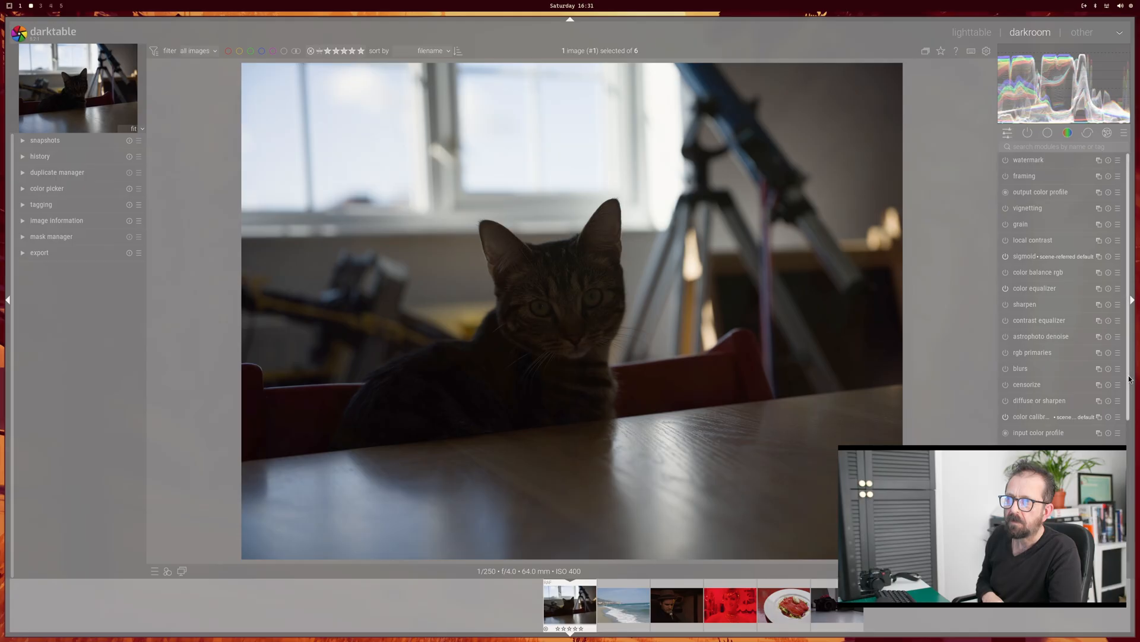
scroll(1124, 378, "down", 5)
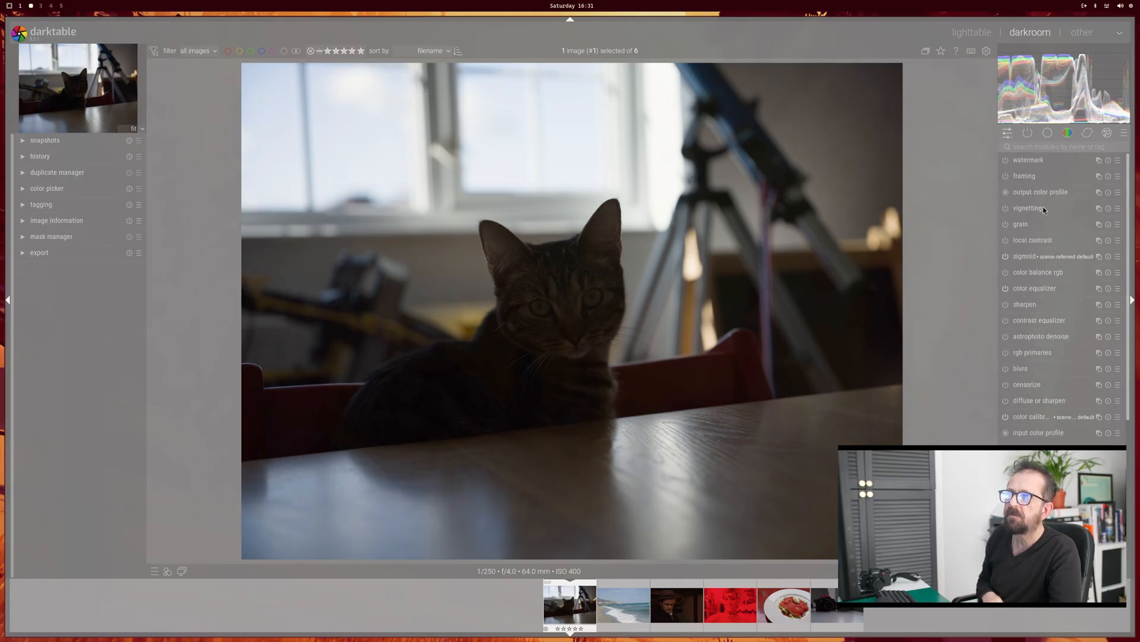
Step: Turn off the color equalizer among the quick access controls and bring the tone equalizer into view
left_click(1013, 133)
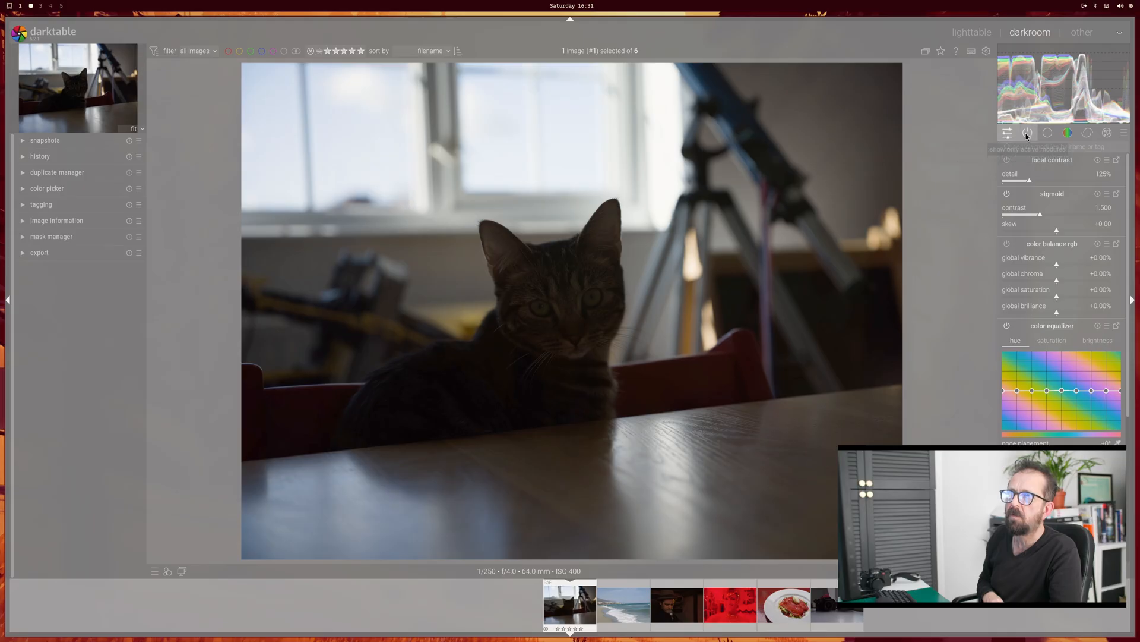
left_click(1007, 327)
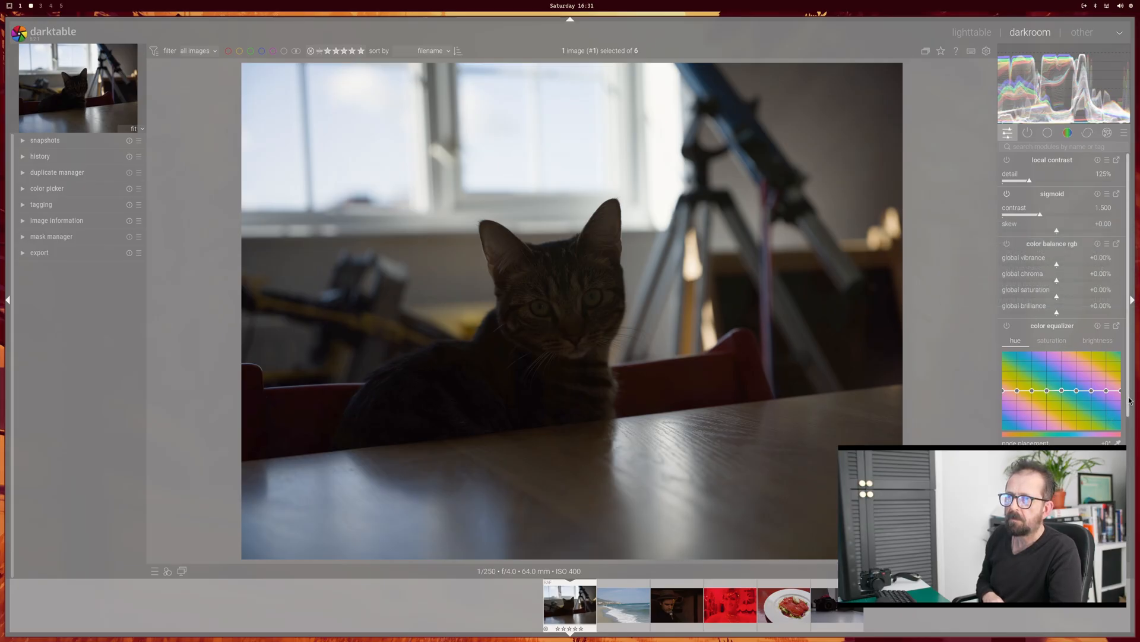
left_click_drag(1128, 402, 1127, 547)
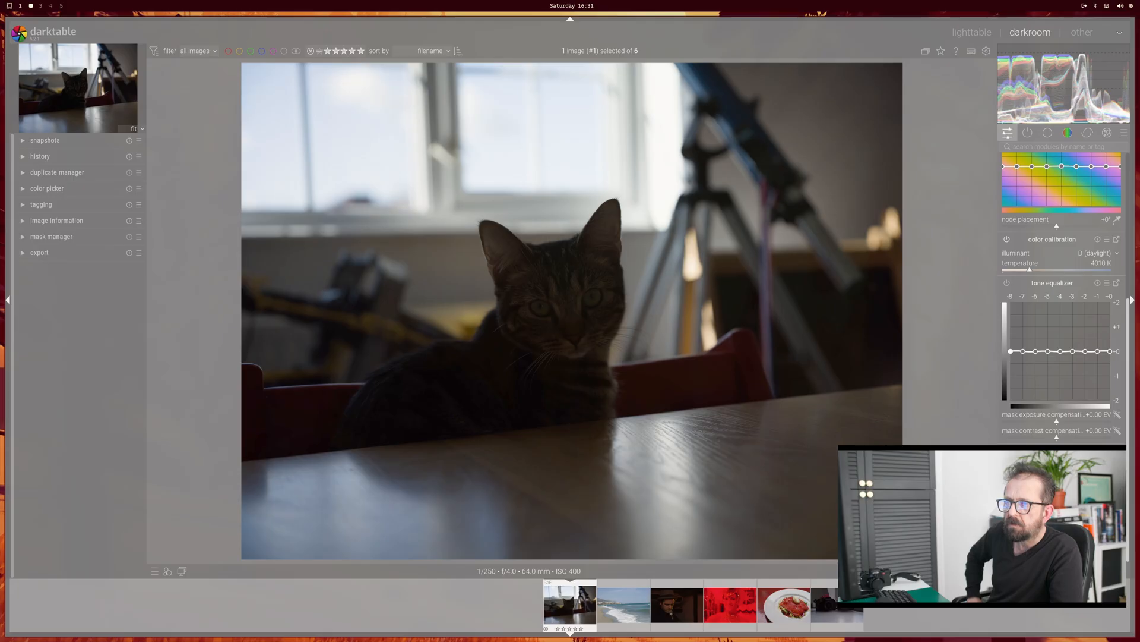
Step: Look through the active, technical and color module groups for the cat photo, including the exposure settings, and return to the quick access controls
scroll(1045, 196, "up", 5)
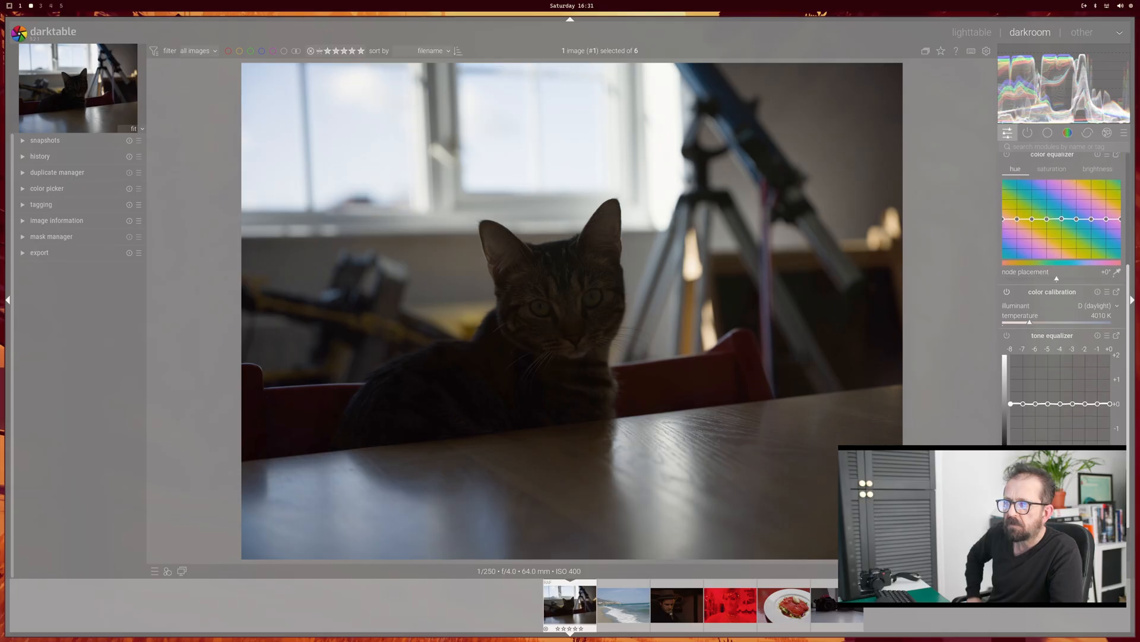
left_click(1028, 135)
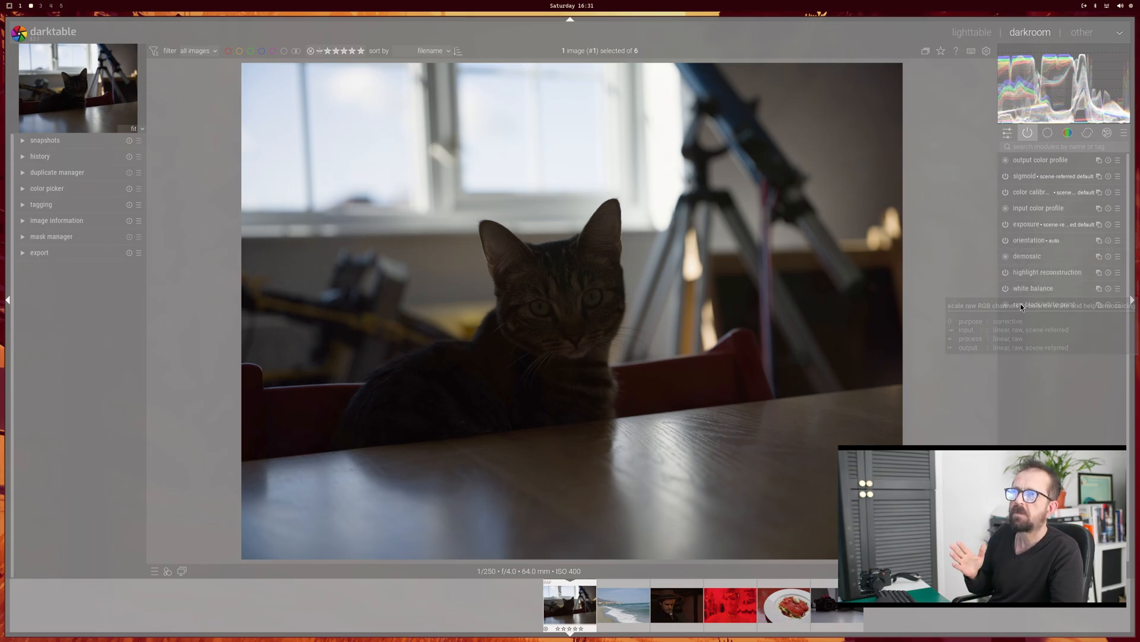
left_click(1048, 134)
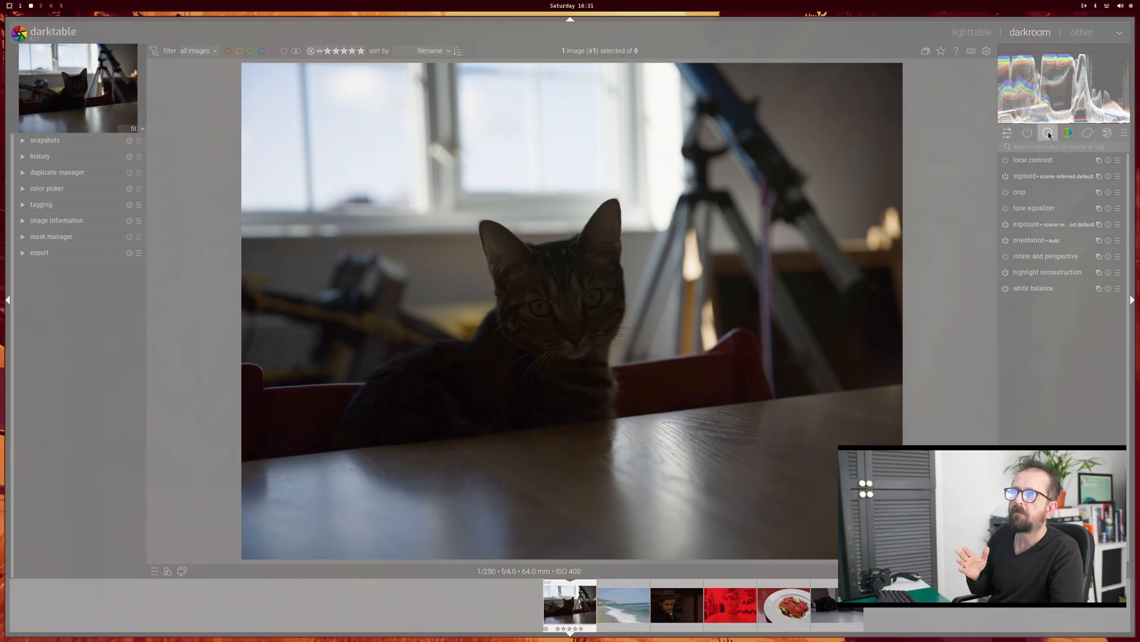
left_click(1024, 224)
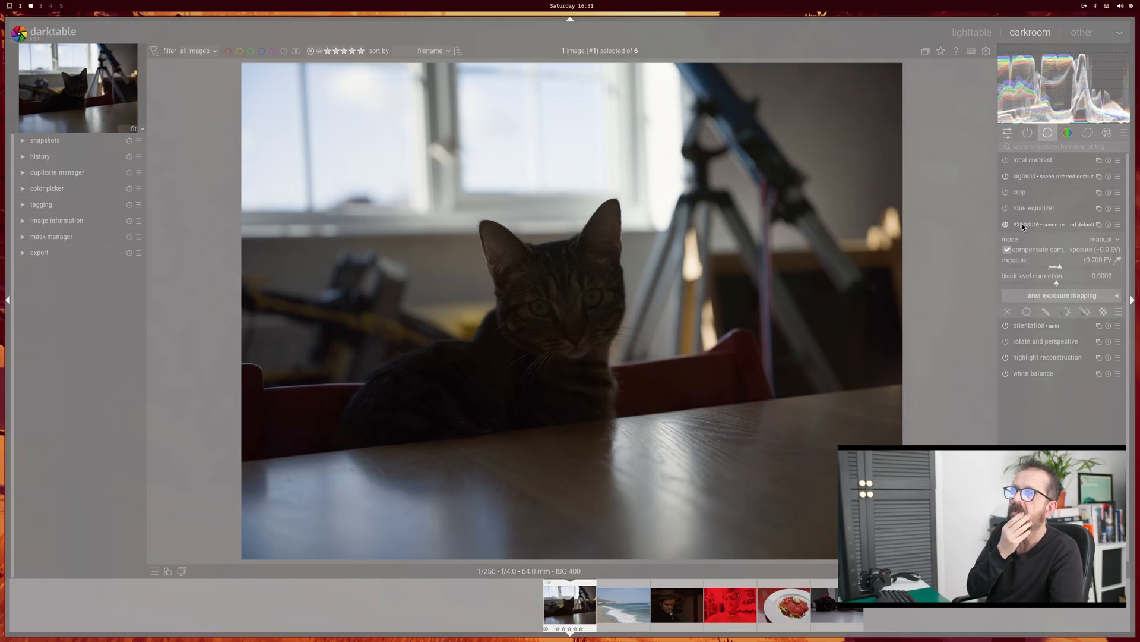
left_click(1023, 224)
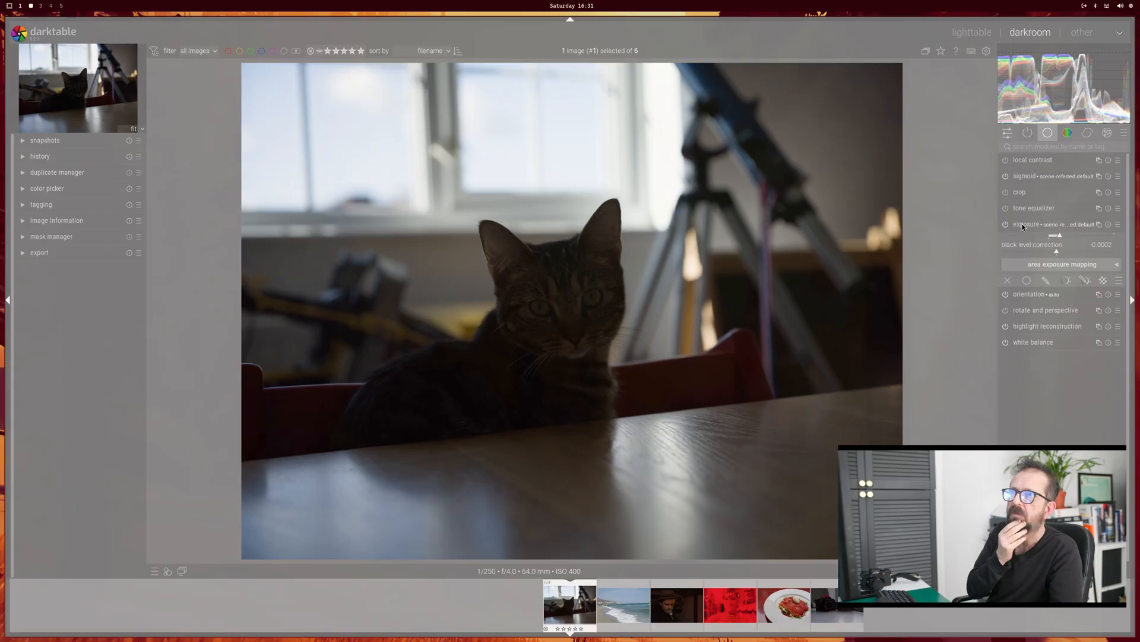
left_click(1068, 134)
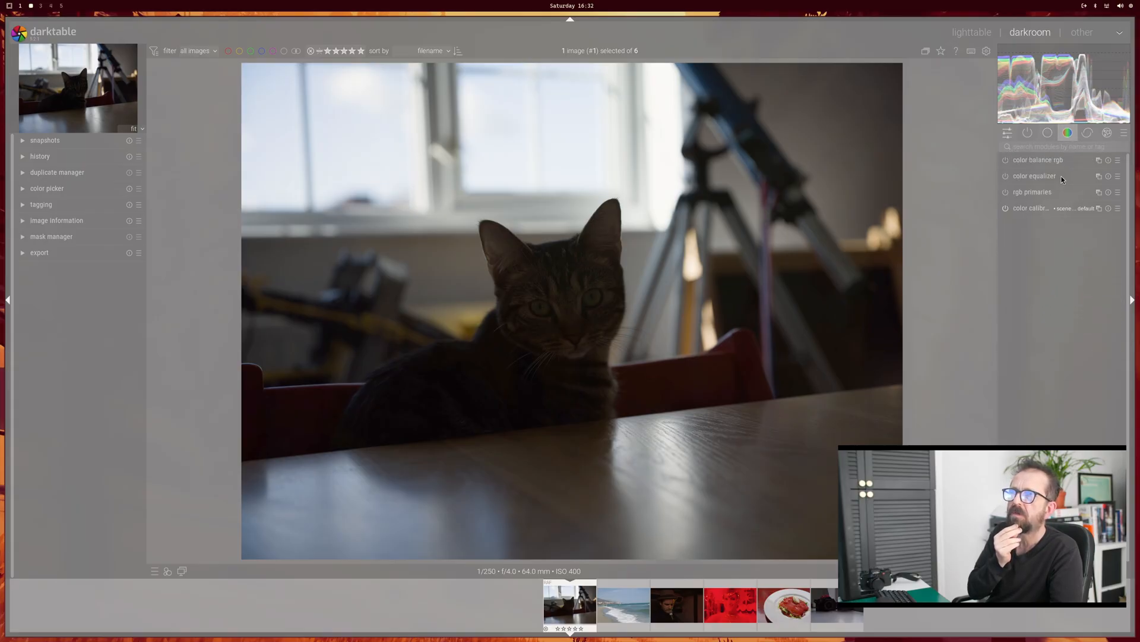
left_click(1008, 134)
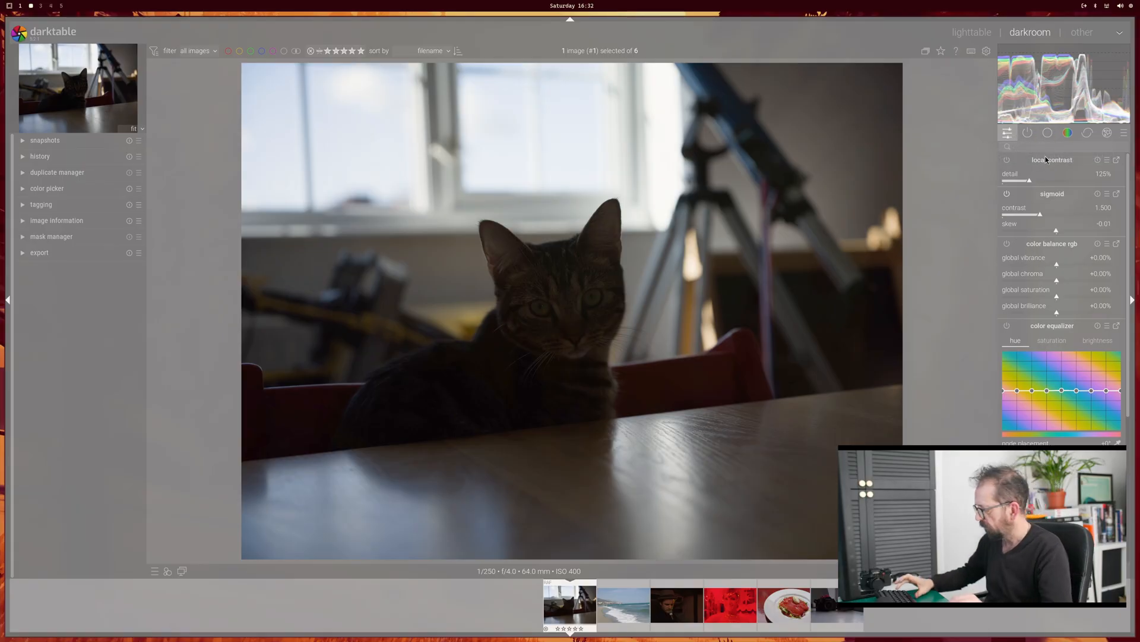
Step: Find the exposure module by searching for "exp", expand it and enable a drawn mask for it
type("exp")
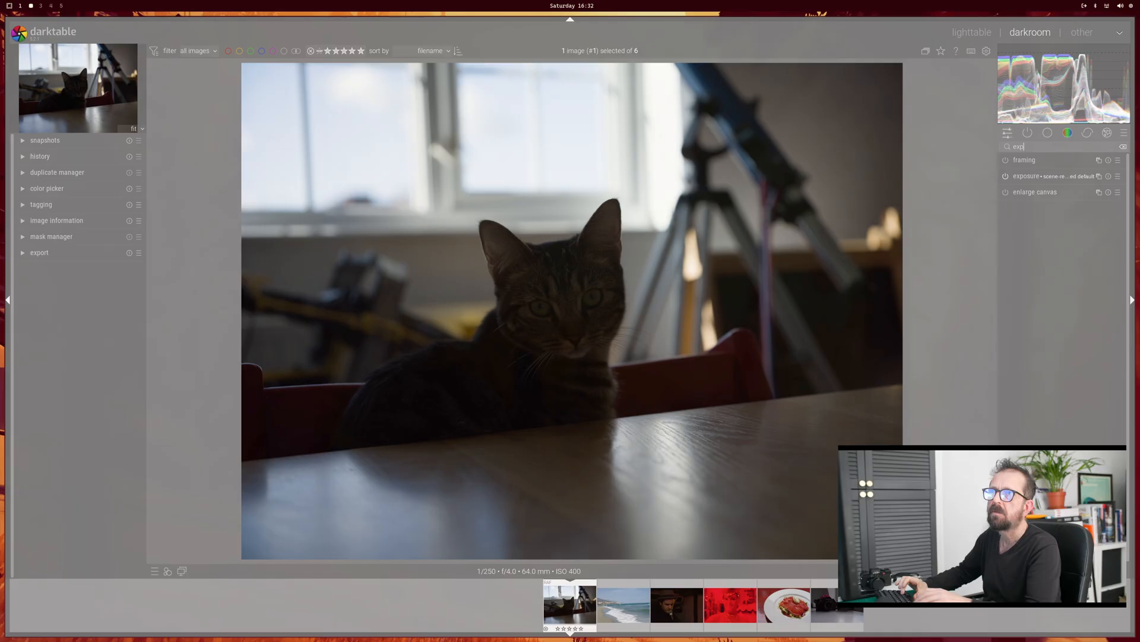
left_click(1029, 178)
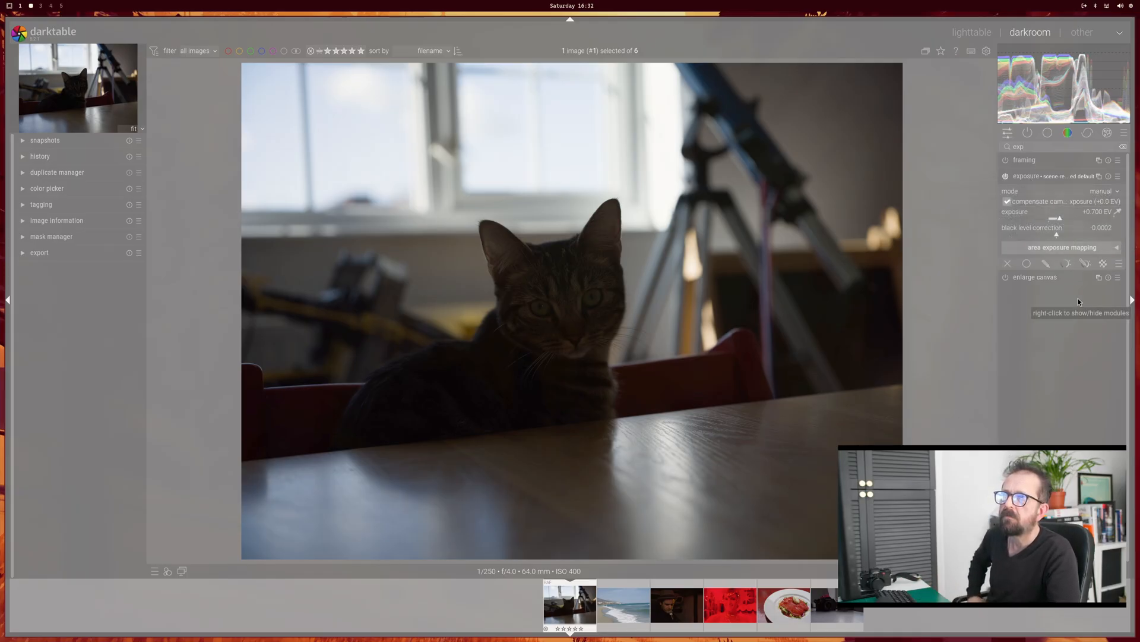
left_click(1047, 264)
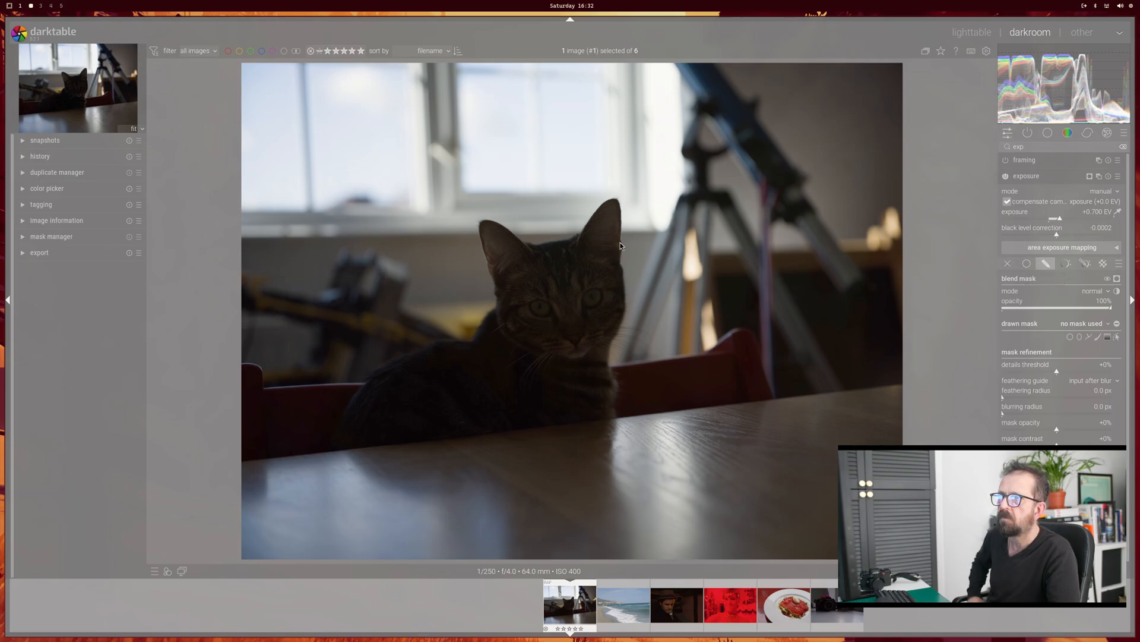
left_click(1044, 265)
left_click(1044, 265)
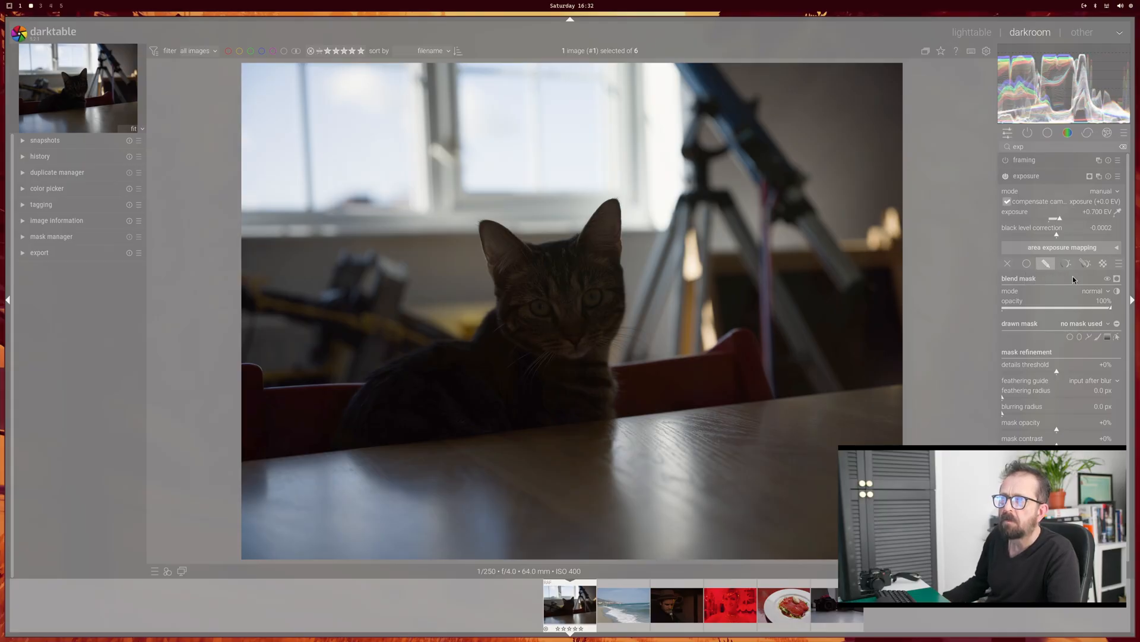
Step: Draw a closed path mask loosely around the cat, from the window behind it down to the tabletop
left_click(1089, 337)
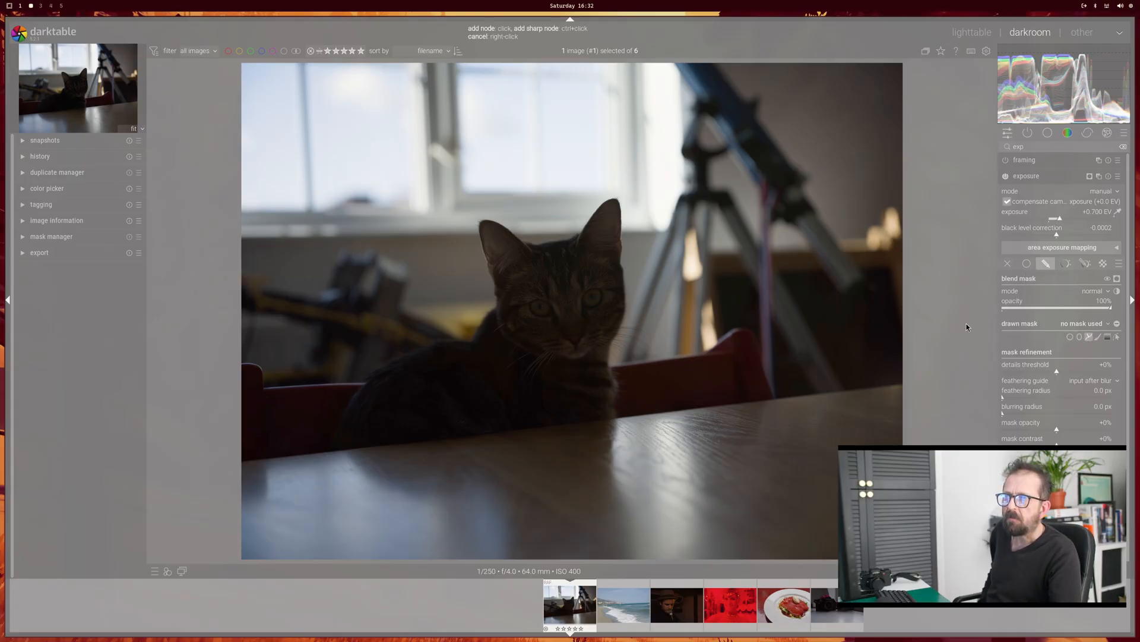
left_click(638, 408)
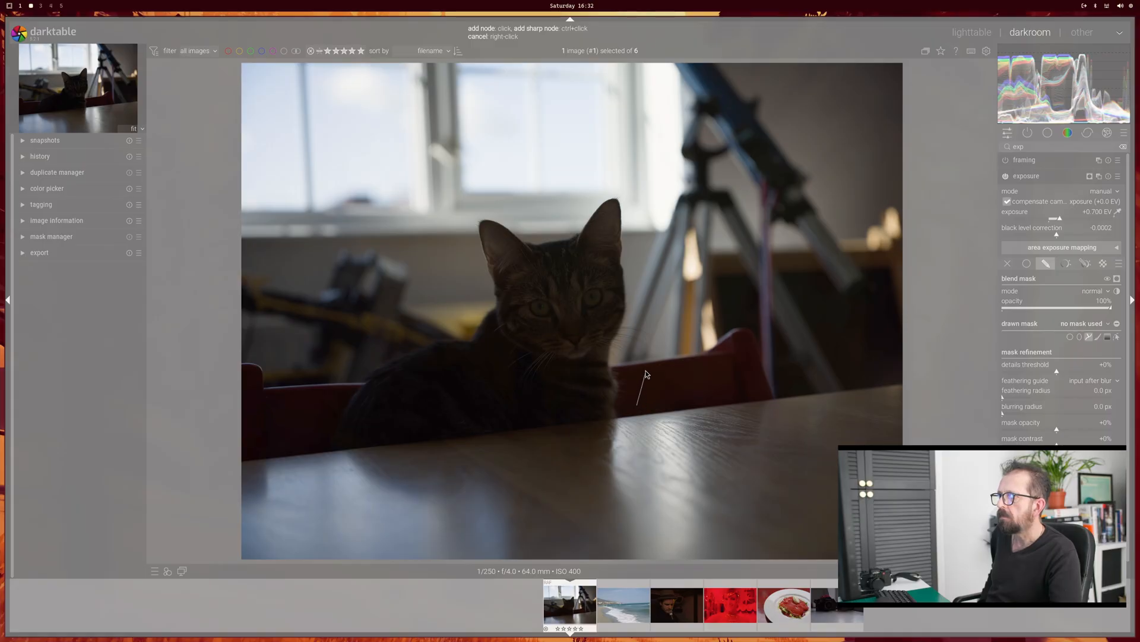
left_click(597, 172)
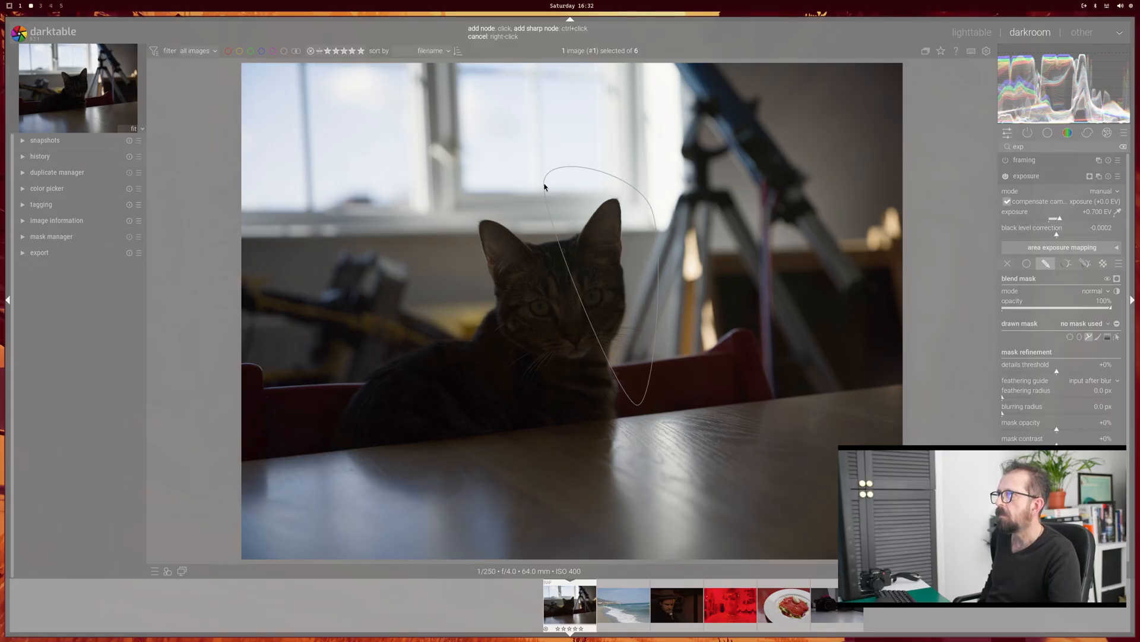
left_click(296, 371)
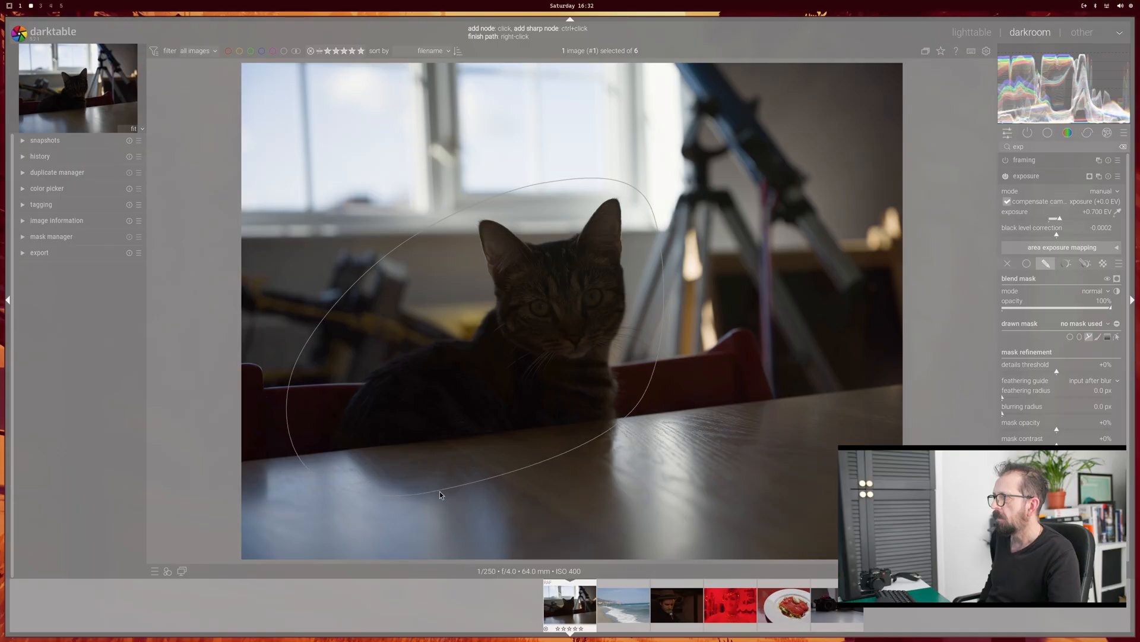
left_click(451, 494)
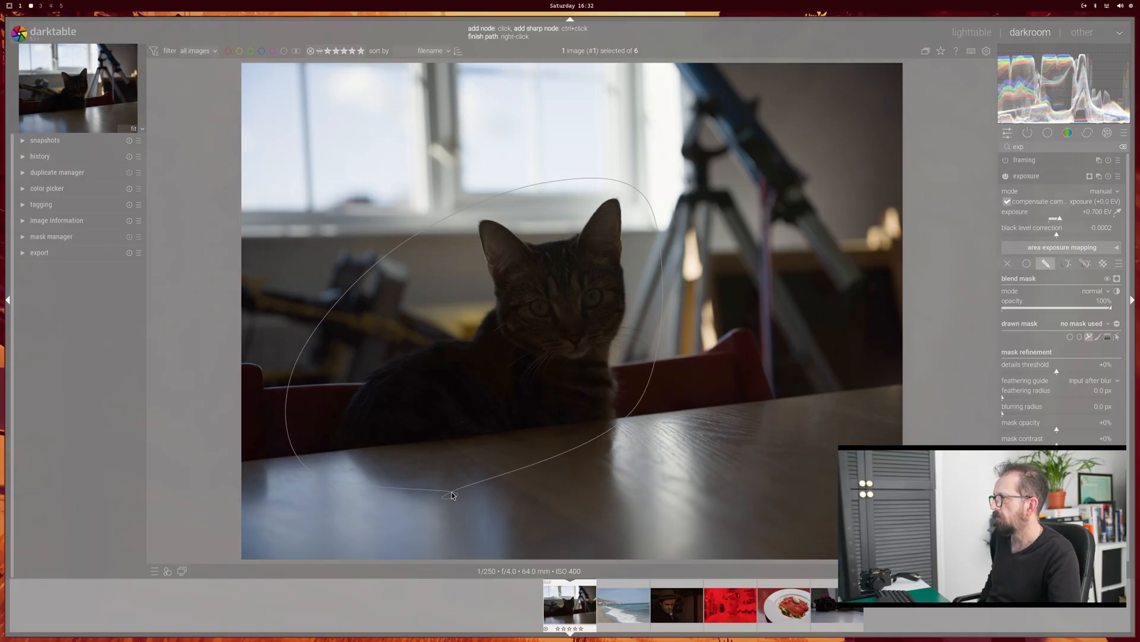
right_click(452, 494)
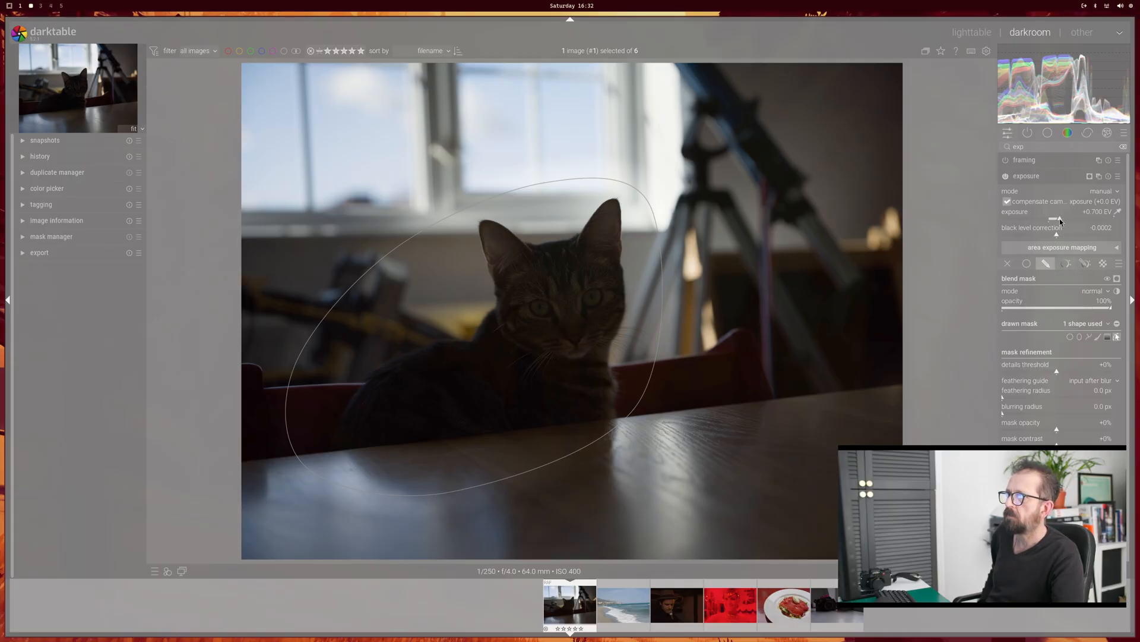
Step: Raise the masked exposure to +2.113 EV and set the mask's feathering radius to about 208 px
left_click_drag(1061, 219, 1083, 223)
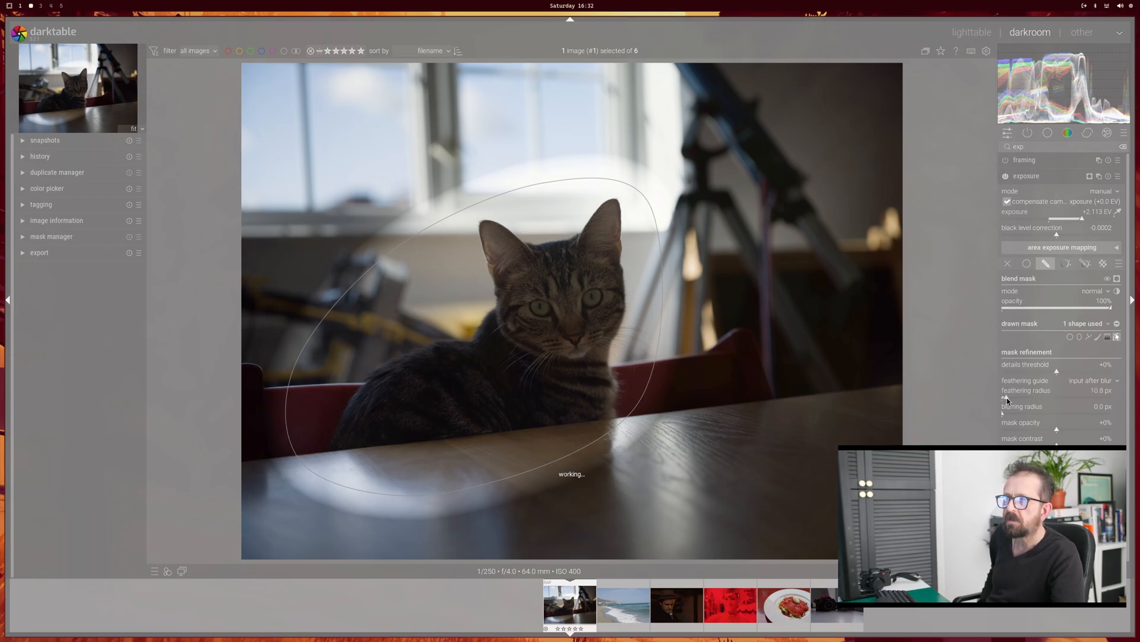
left_click_drag(1017, 398, 1093, 384)
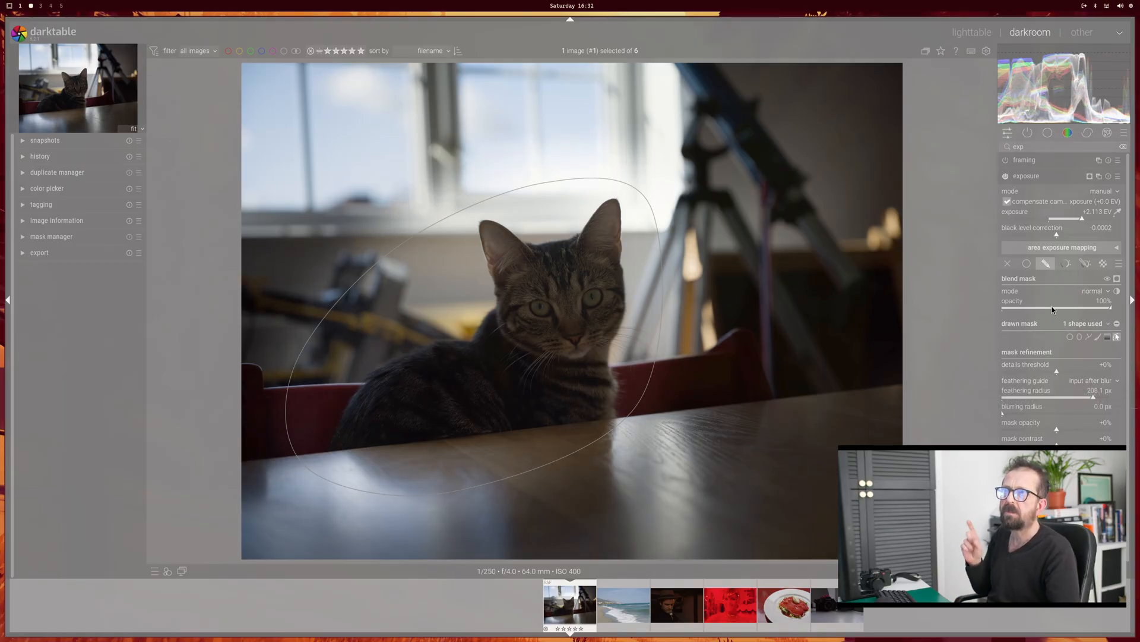
Step: Add a new exposure instance and brighten the whole cat photo with it by +1.225 EV
left_click(1100, 176)
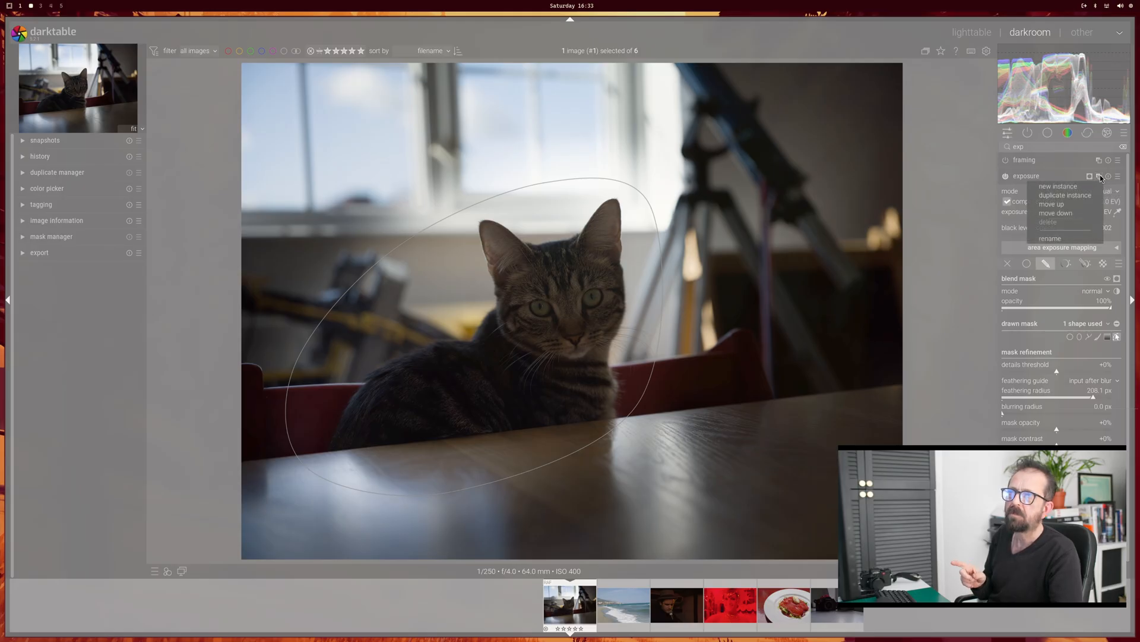
left_click(1088, 187)
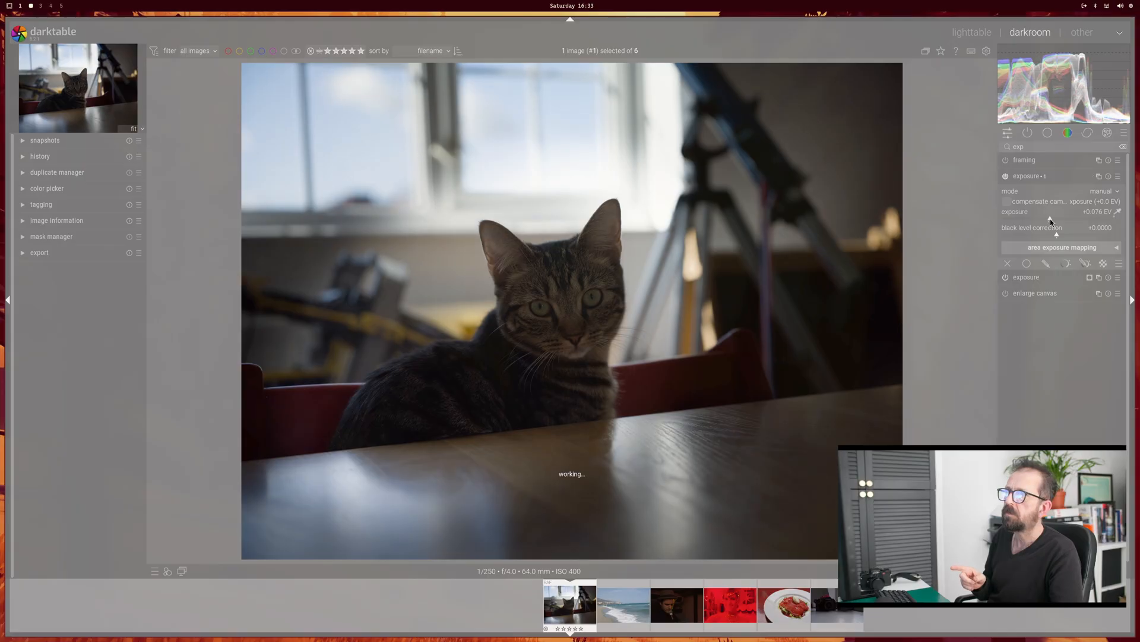
left_click_drag(1049, 222, 1068, 223)
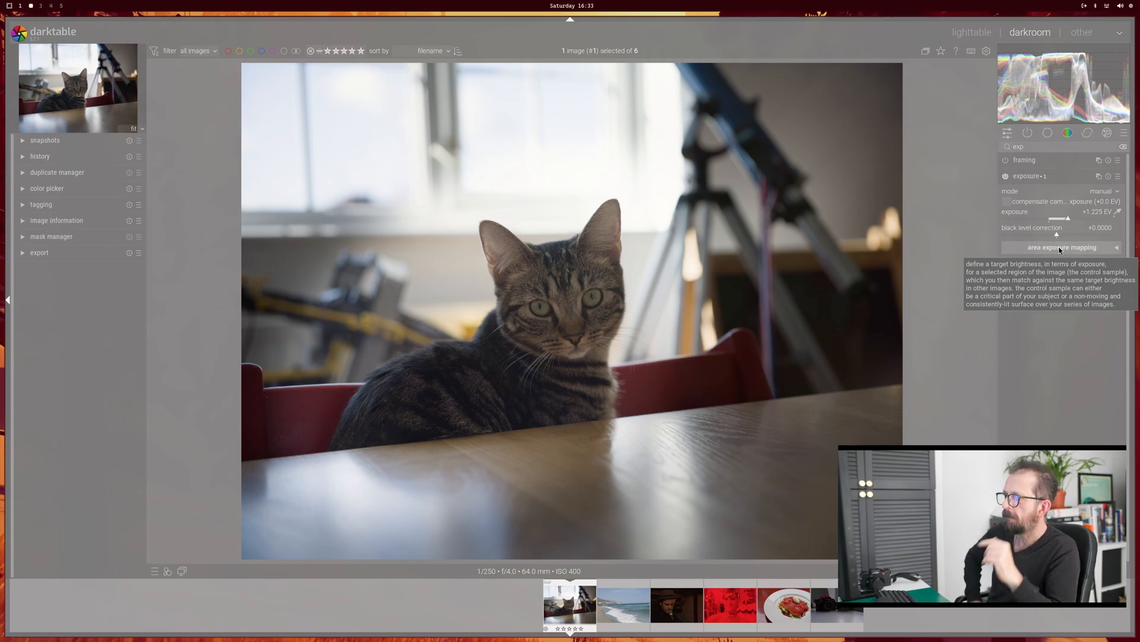
Step: Open the beach photo, search the modules for "rota" and turn on the guides in the orientation module
left_click(619, 598)
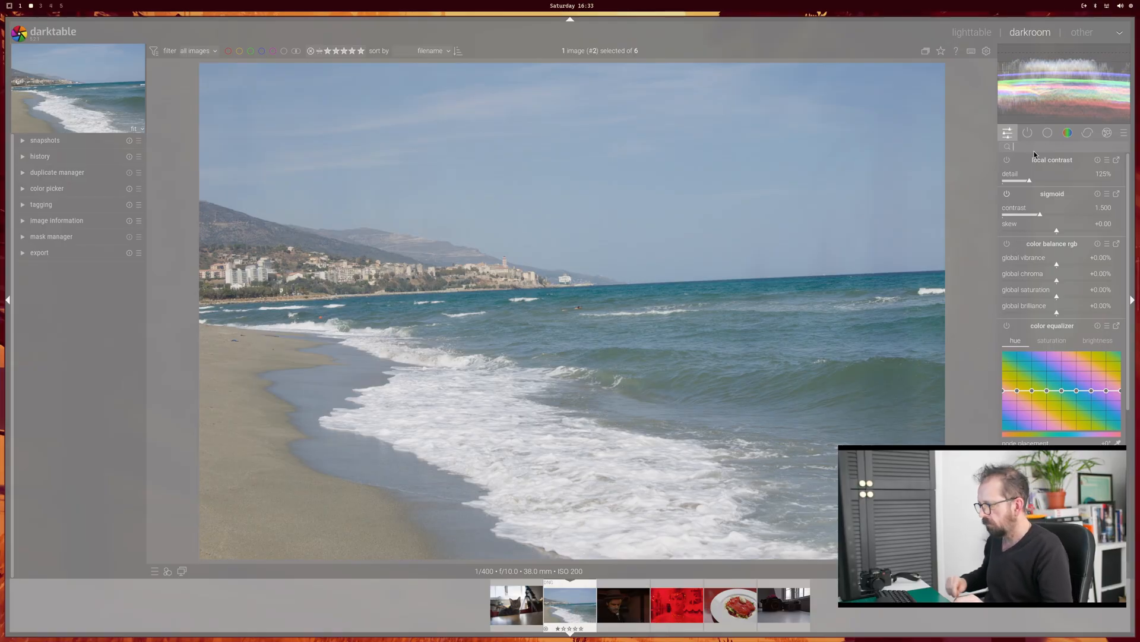
type("ro")
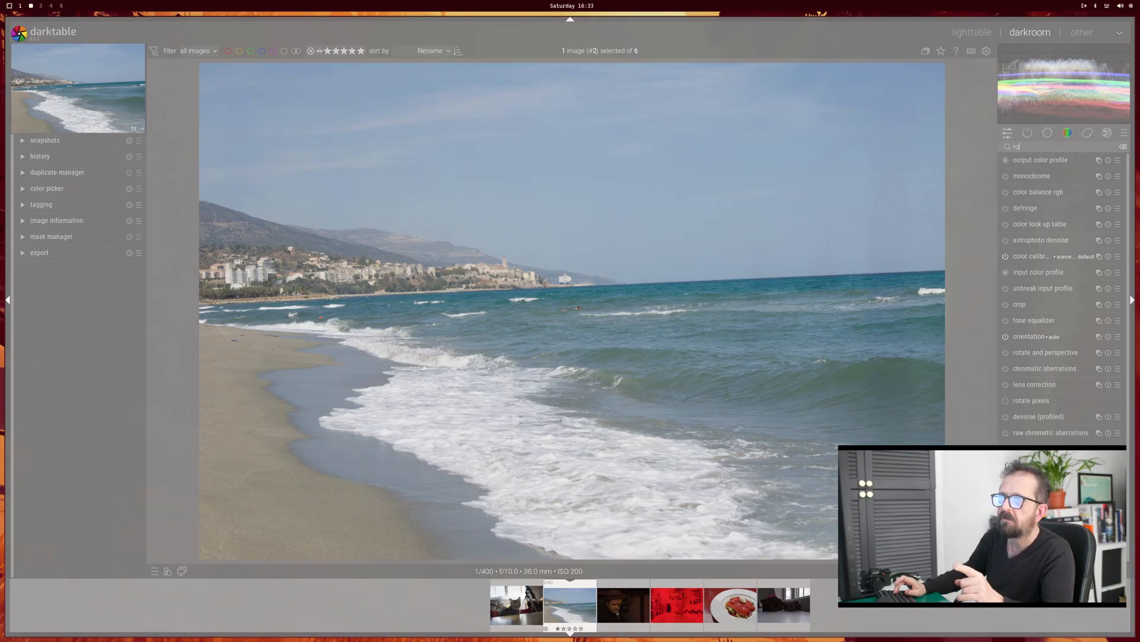
type("ta")
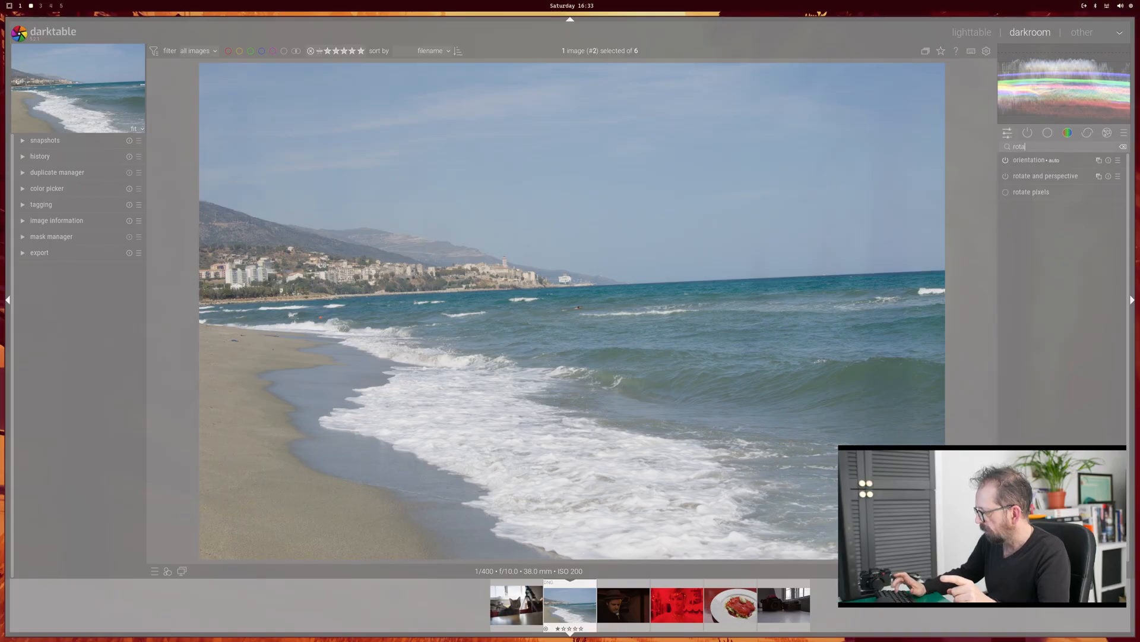
left_click(1036, 162)
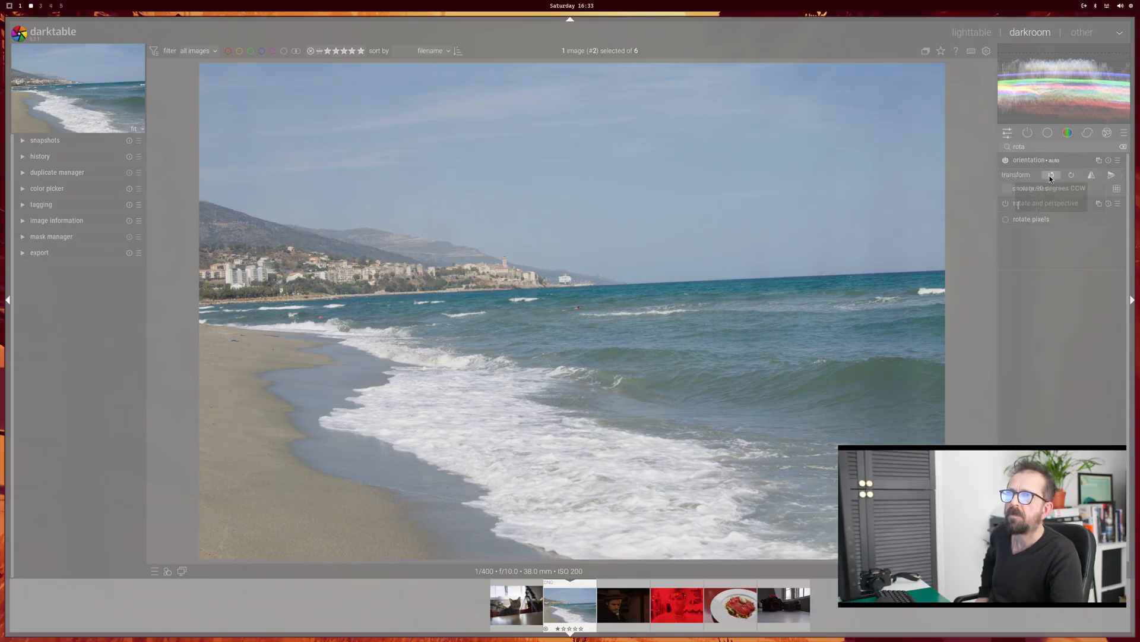
left_click(1008, 190)
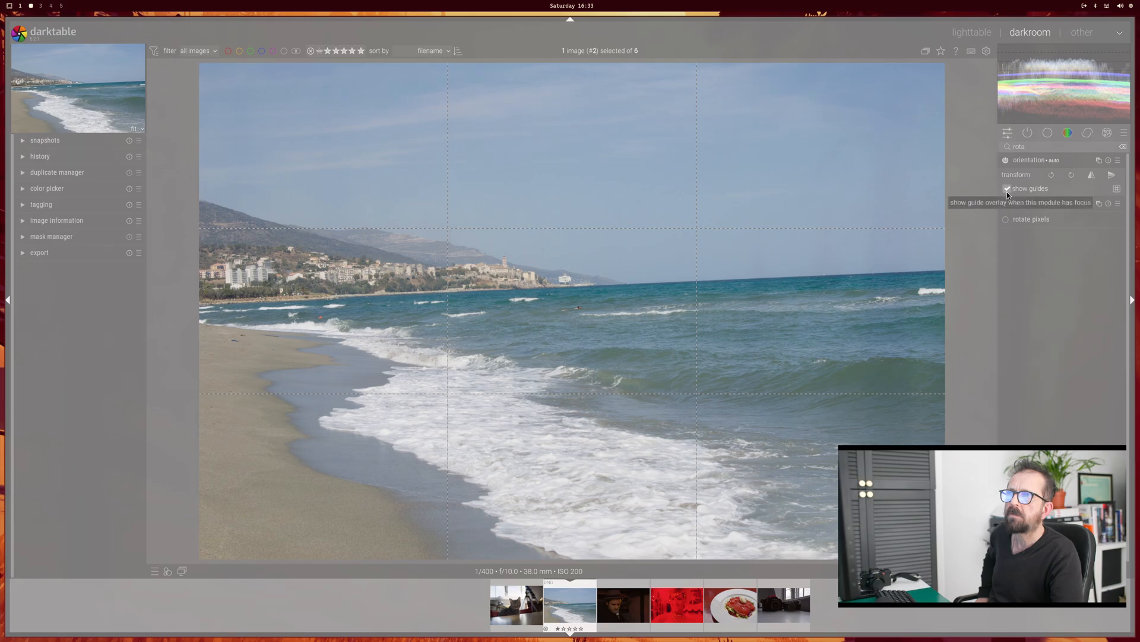
Step: Straighten the beach photo's horizon with the rotate and perspective module, using a rotation of -2.19°
left_click(1049, 203)
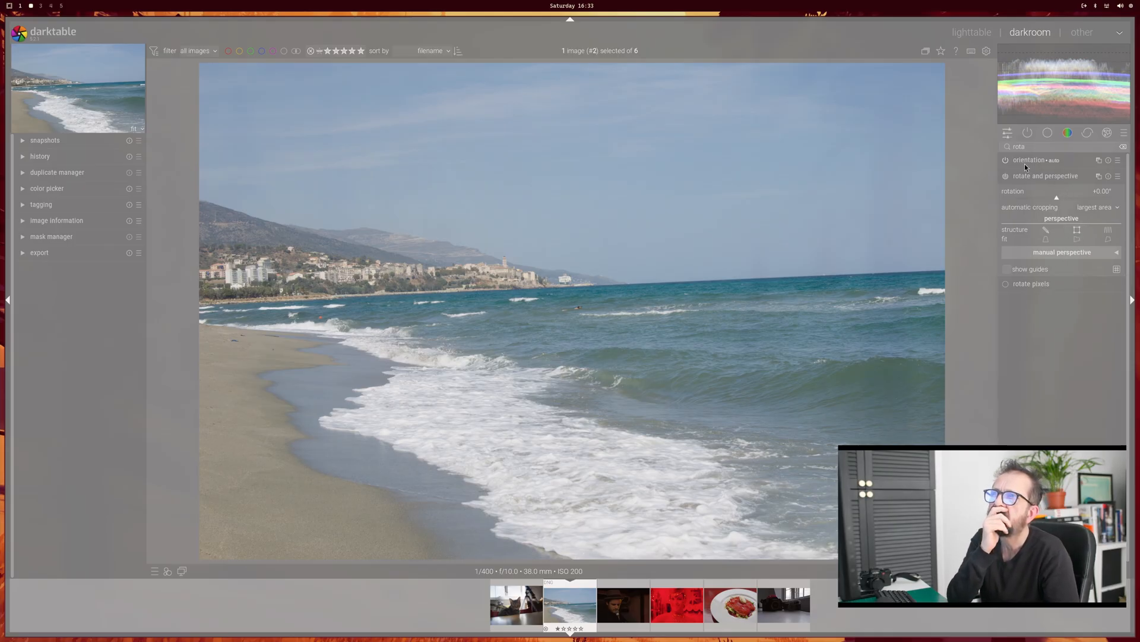
left_click_drag(1057, 198, 1045, 197)
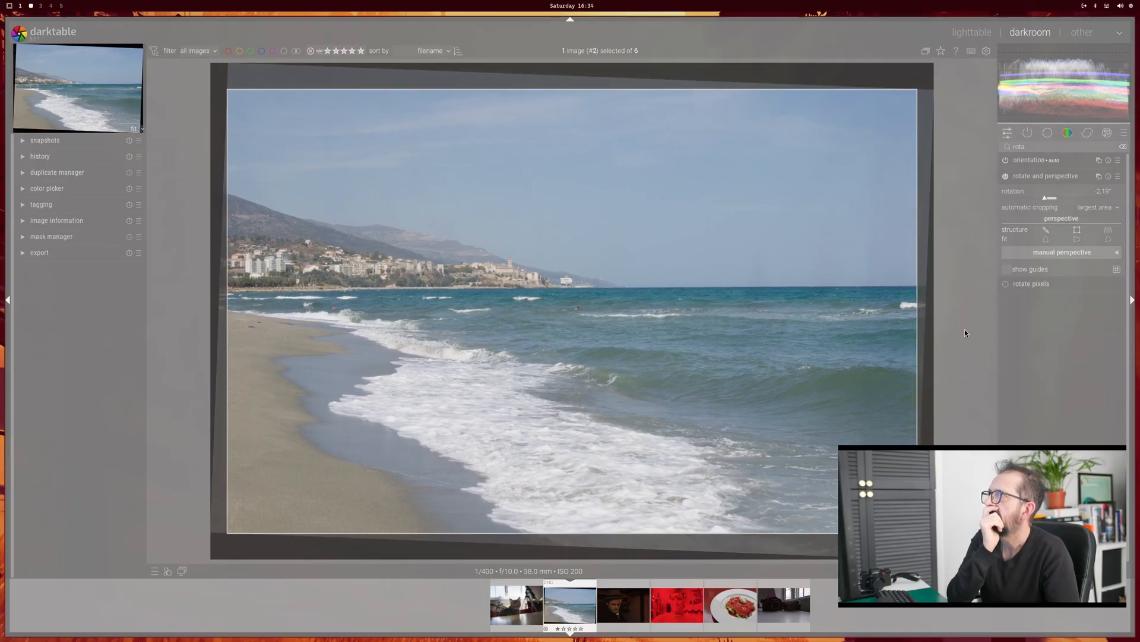
Step: In the beach photo's color balance rgb module, set the hue shift to +9.00° and the mid-tones saturation to -3.00%
left_click(1028, 138)
left_click(1035, 159)
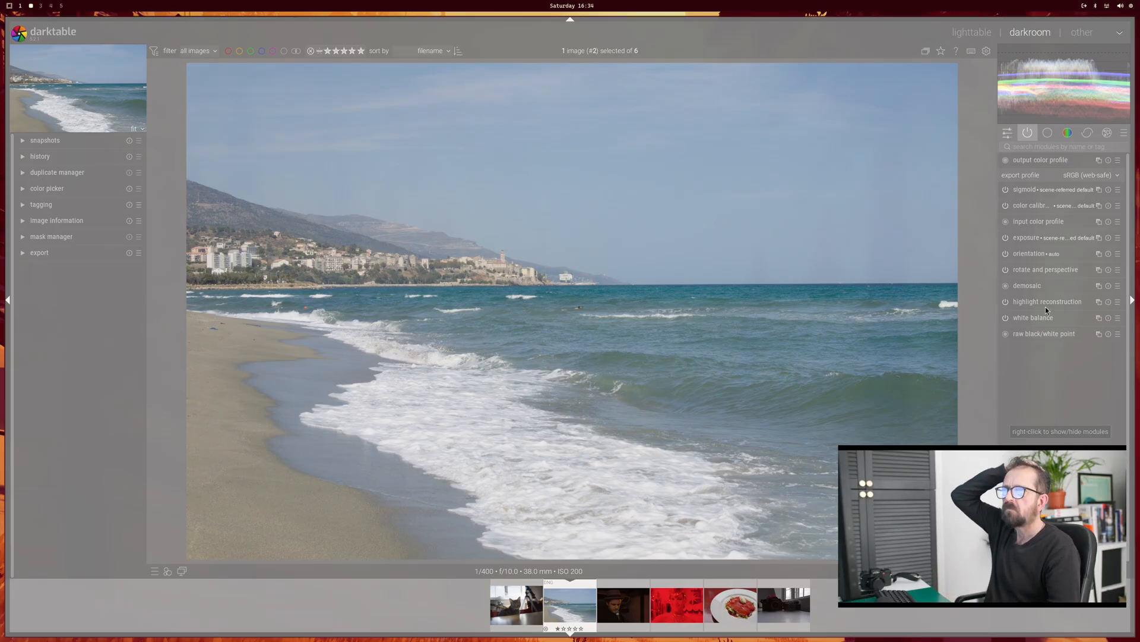
left_click(1067, 136)
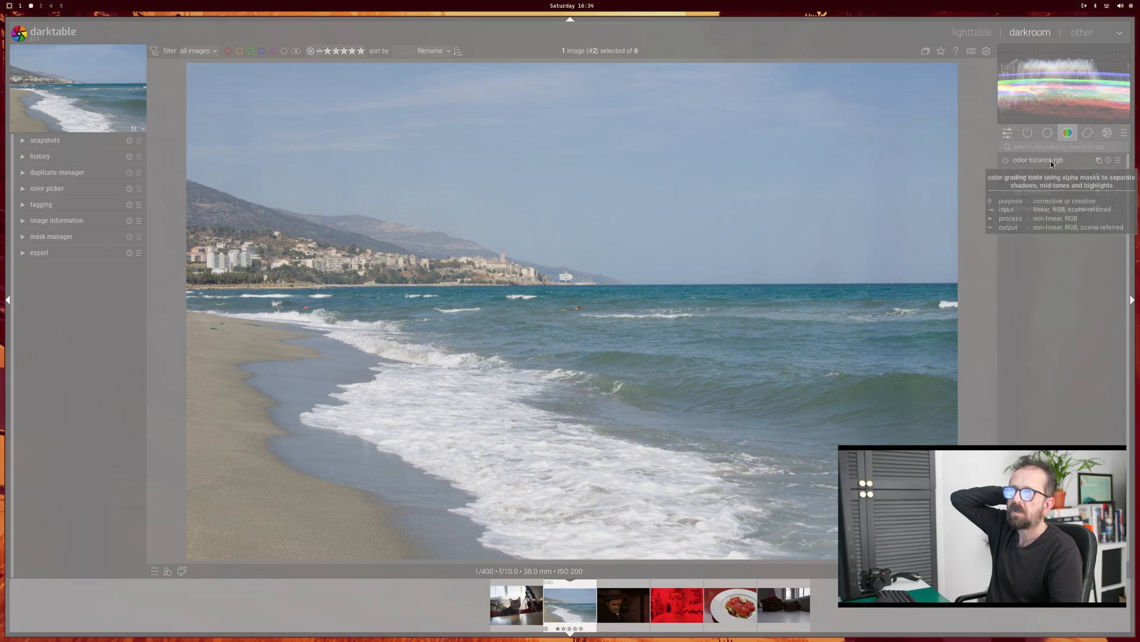
left_click(1050, 161)
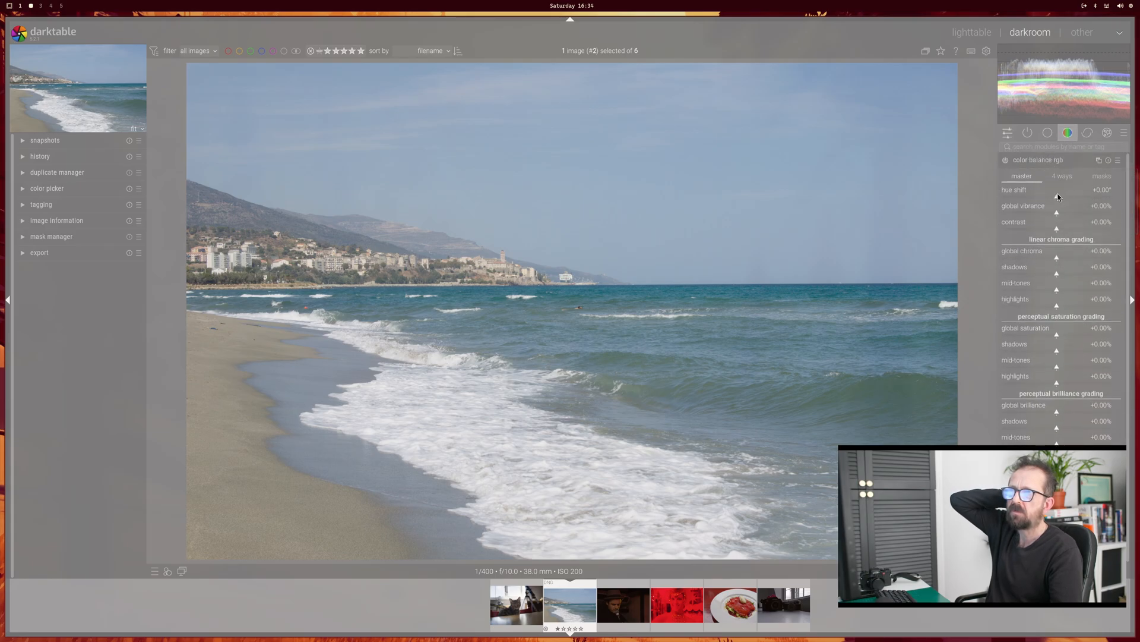
left_click_drag(1058, 196, 1060, 199)
scroll(1031, 368, "down", 3)
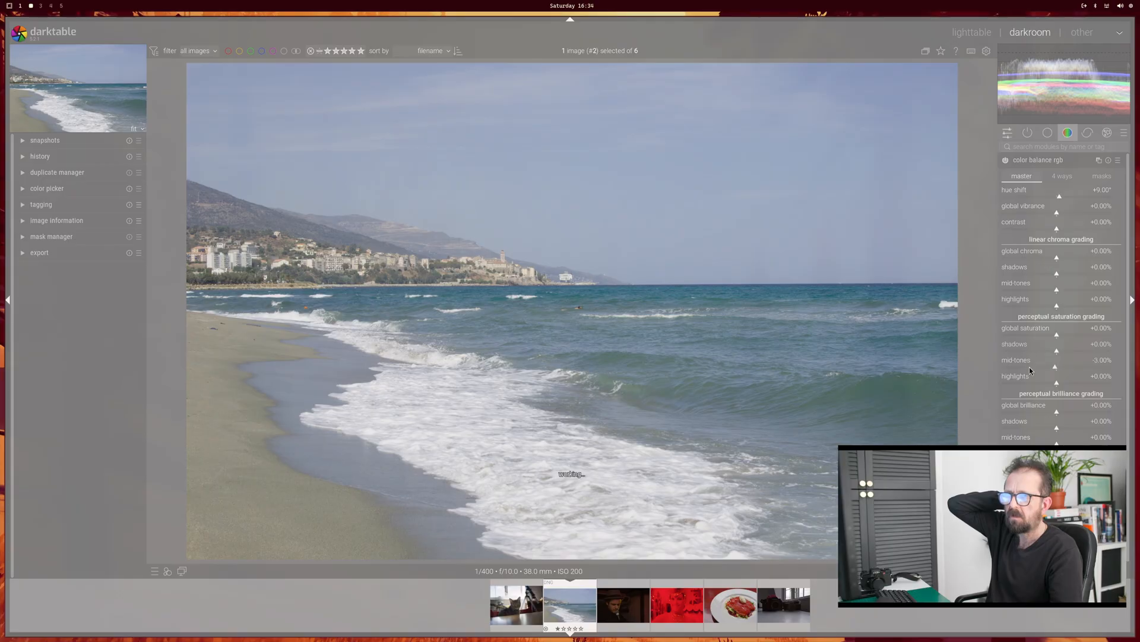
Step: Open the photo of the singer with the hat and show its quick access controls
left_click(625, 616)
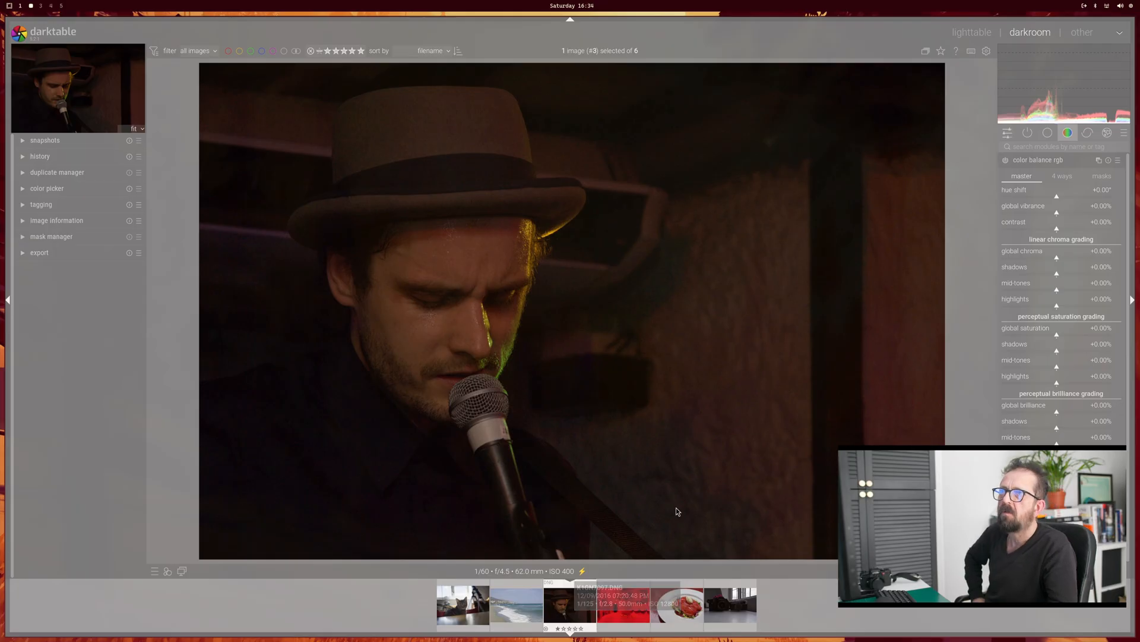
left_click(1009, 134)
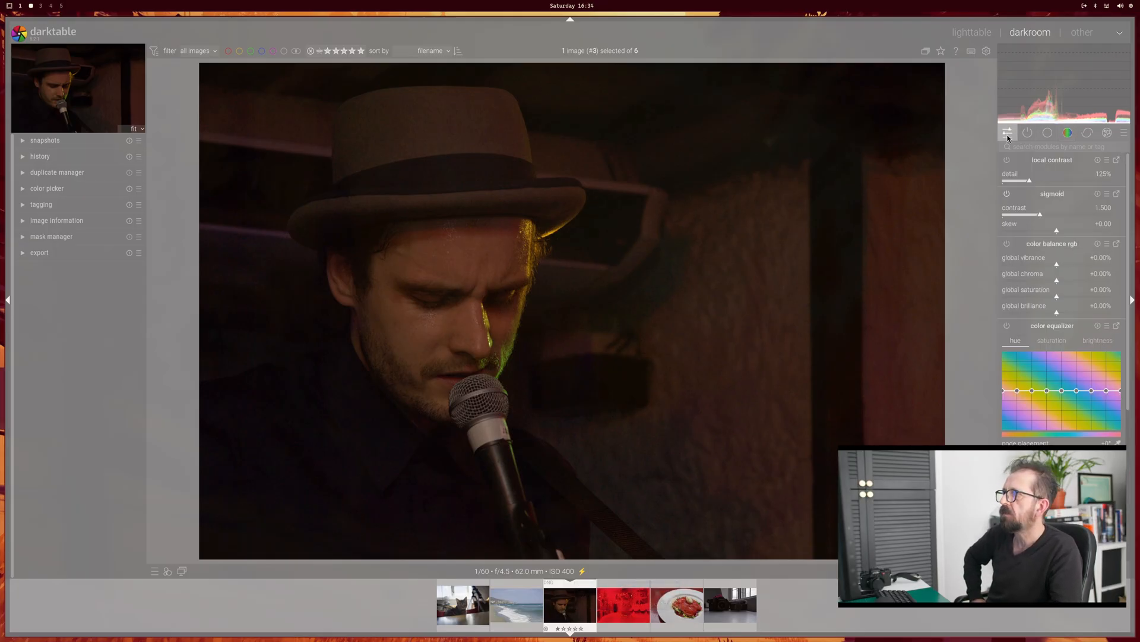
Step: Search the modules for "expo" and raise the singer photo's exposure to +2.051 EV
left_click(1029, 134)
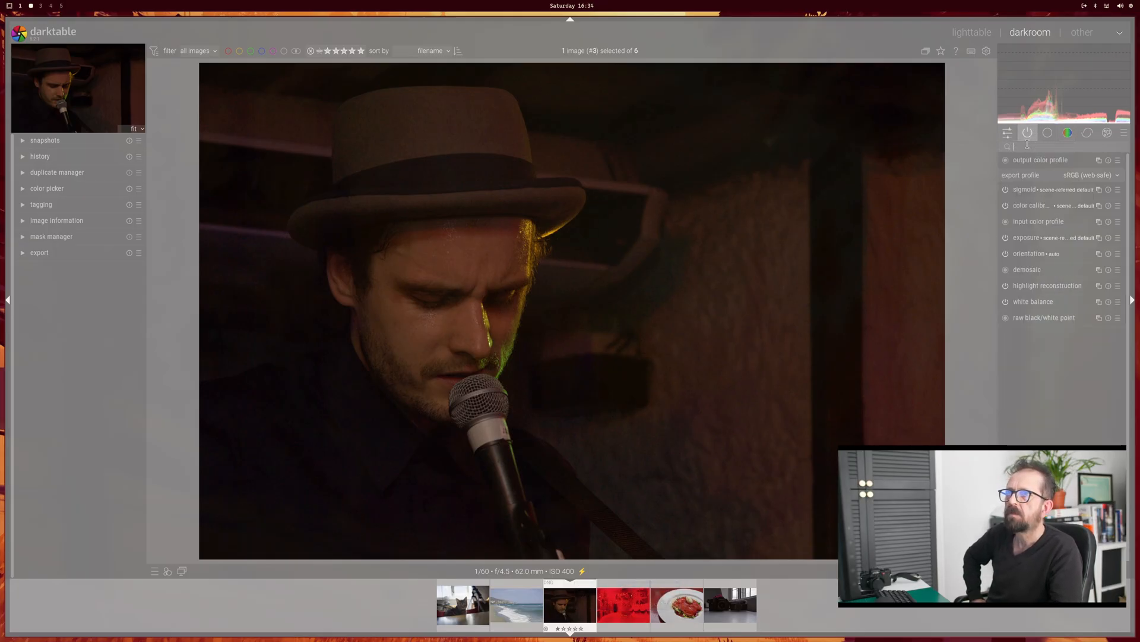
type("edx")
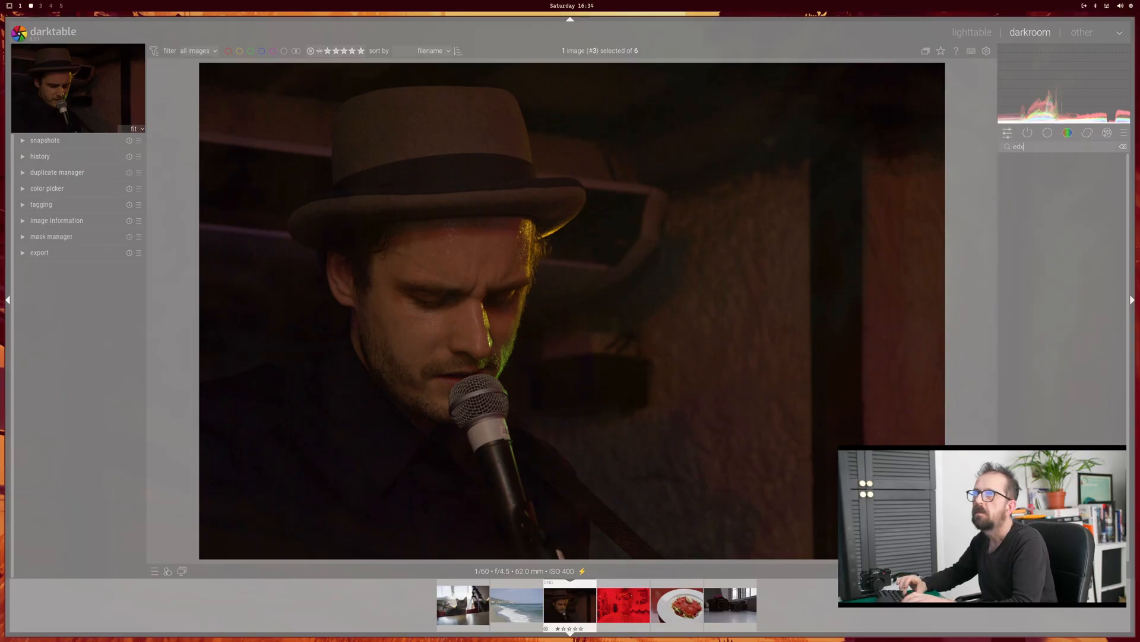
key("BackSpace")
key("BackSpace")
type("xpo")
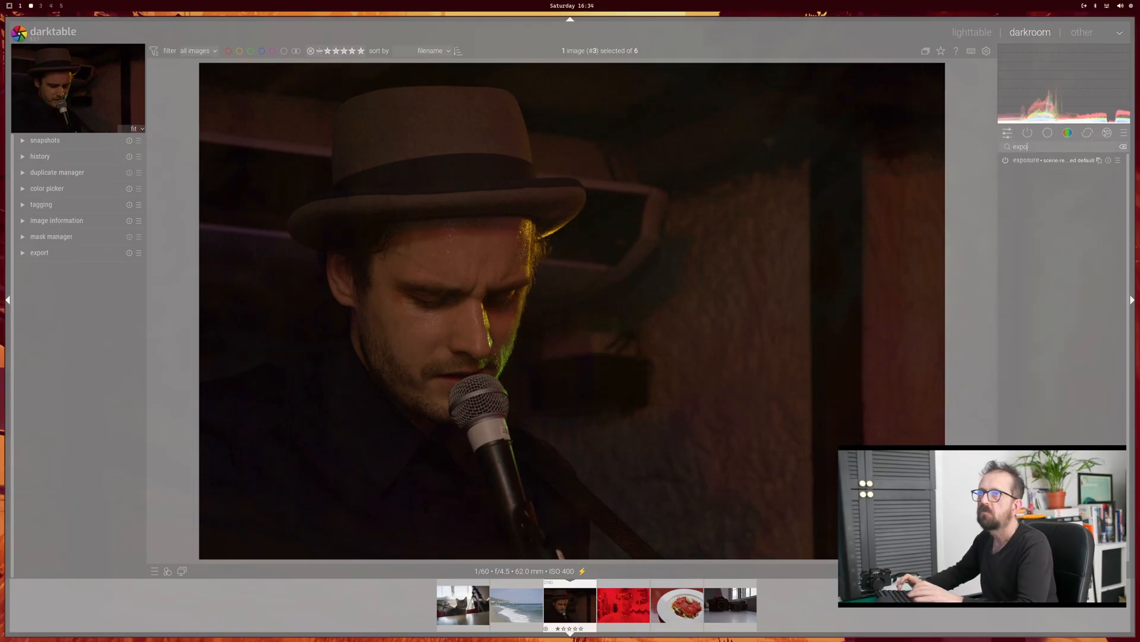
left_click(1016, 161)
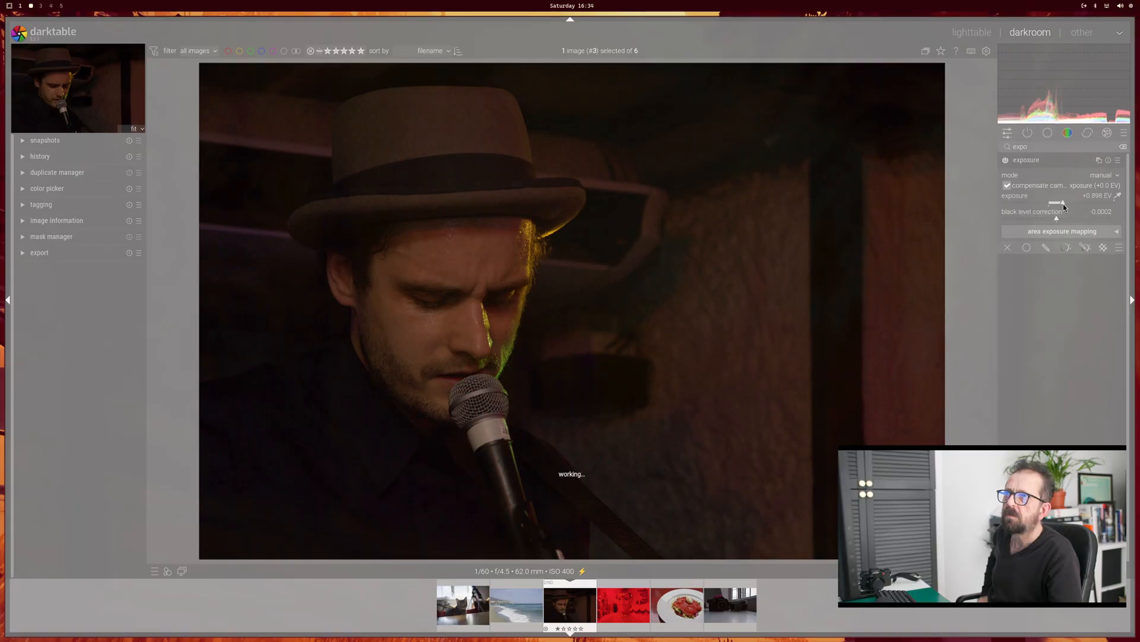
left_click_drag(1063, 204, 1081, 209)
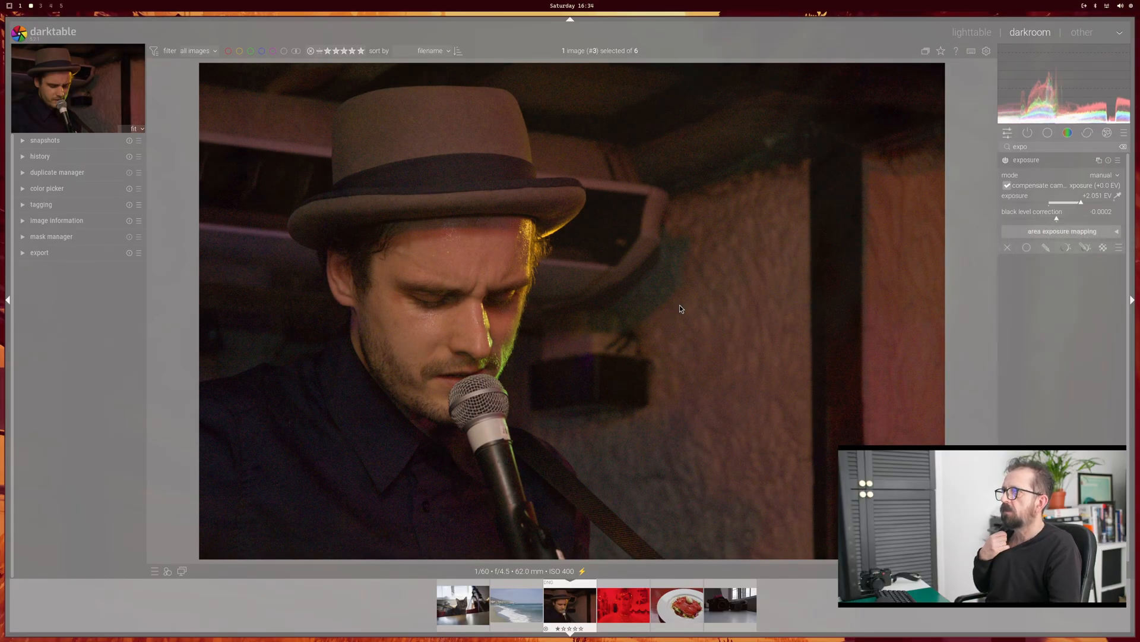
scroll(679, 305, "up", 4)
scroll(680, 305, "down", 4)
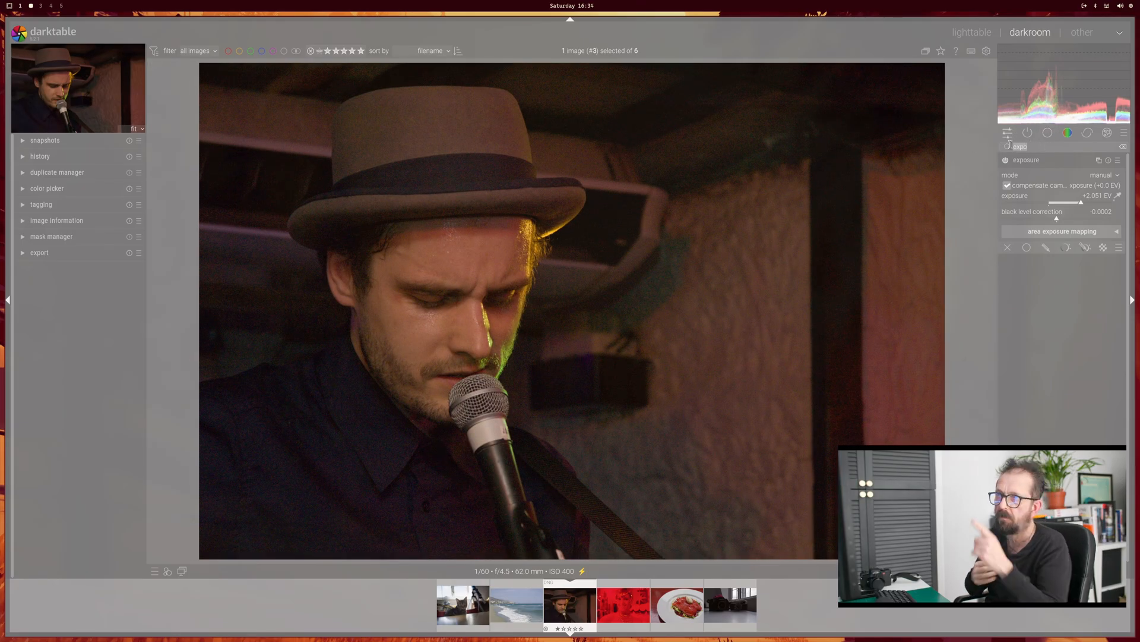
Step: Search the modules for "noise", enable raw denoise on the singer photo and adjust the middle of its smoothing curve
type("noise")
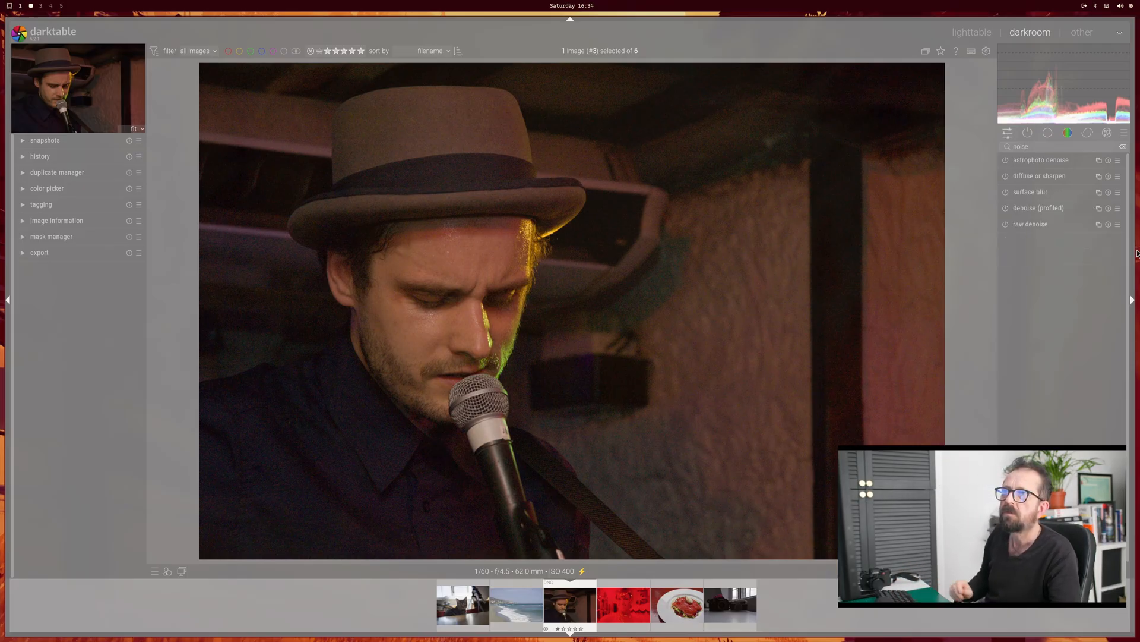
left_click(1032, 225)
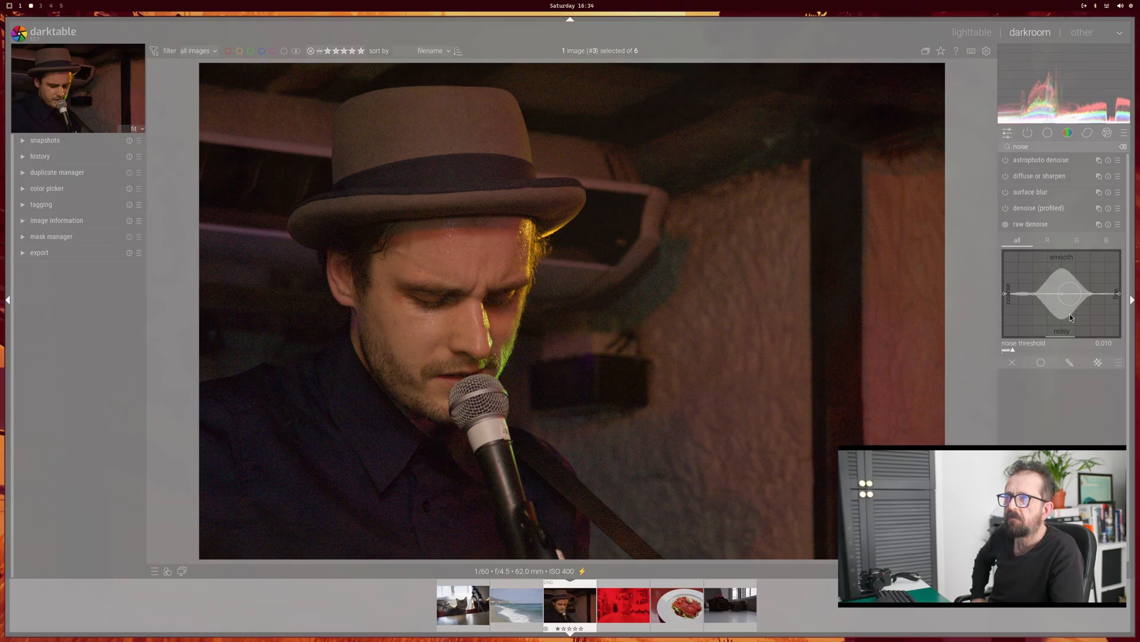
mouse_move(1070, 313)
left_mouse_down()
mouse_move(1065, 271)
mouse_move(1061, 293)
left_mouse_up()
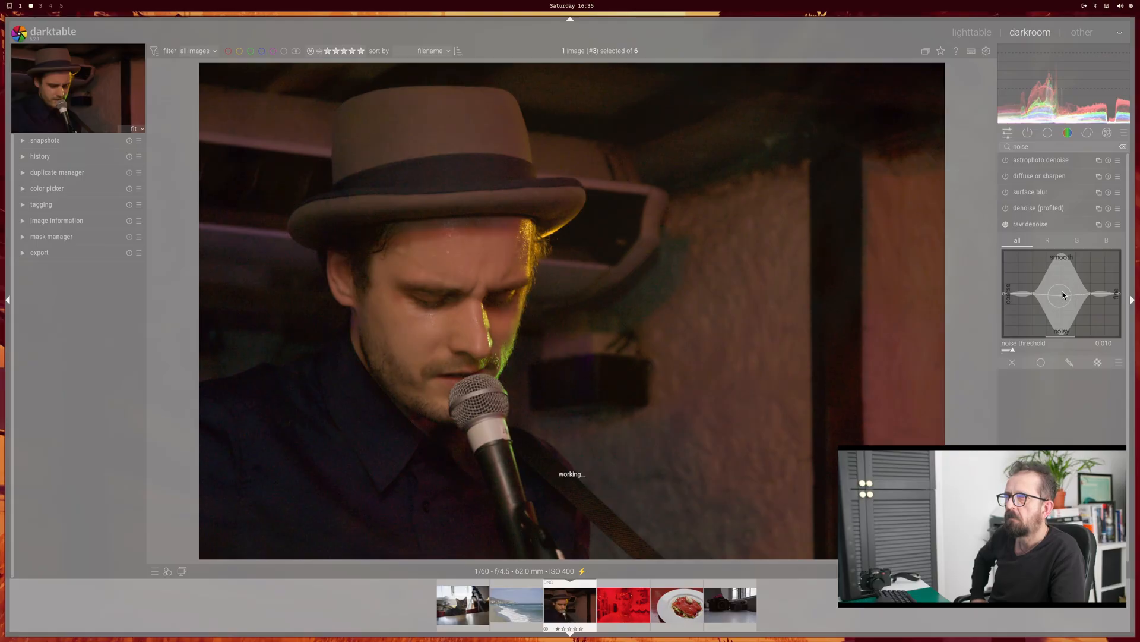
middle_click(828, 276)
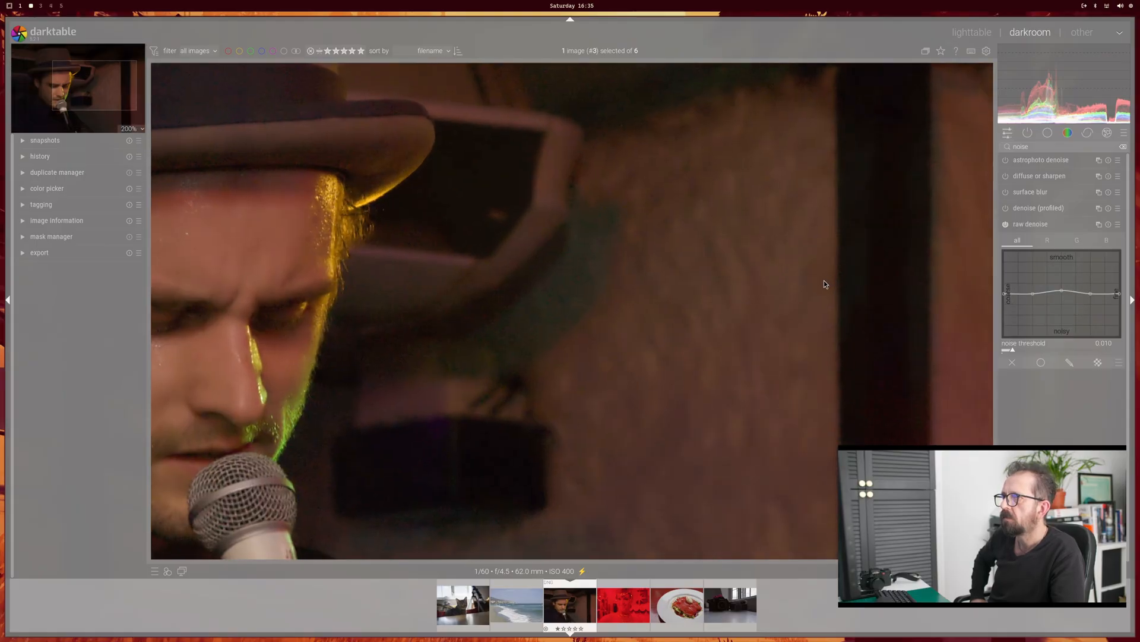
mouse_move(1078, 301)
left_mouse_down()
mouse_move(1063, 290)
mouse_move(1063, 306)
mouse_move(1063, 283)
mouse_move(1062, 294)
left_mouse_up()
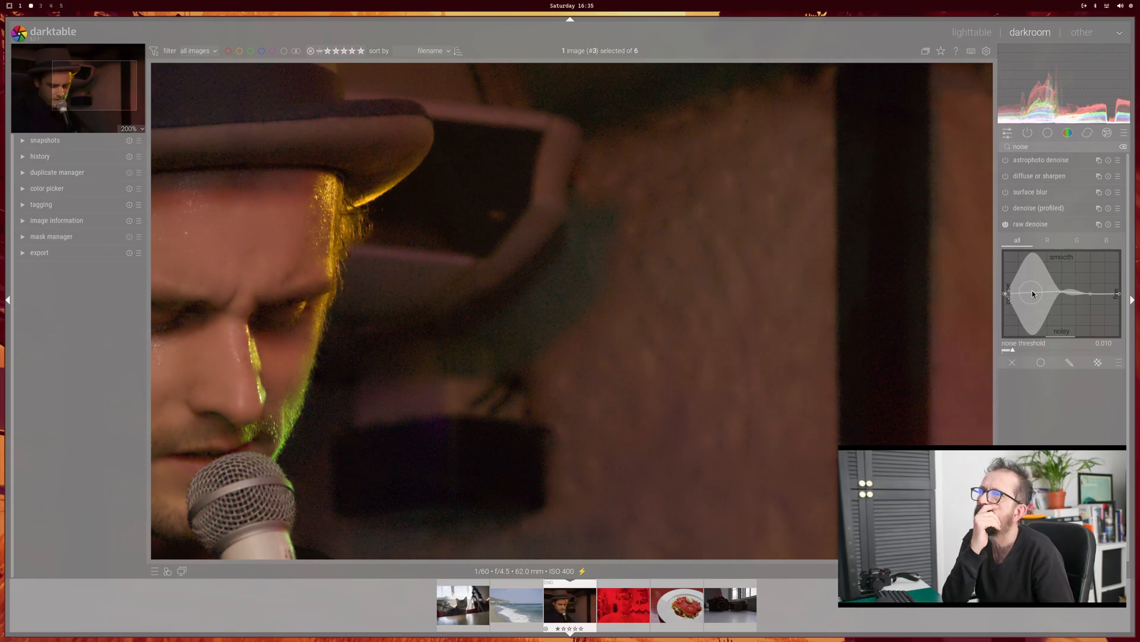
Step: Try a higher noise threshold in the singer photo's raw denoise module and set it back to 0.010
left_click(1036, 207)
left_click(1036, 207)
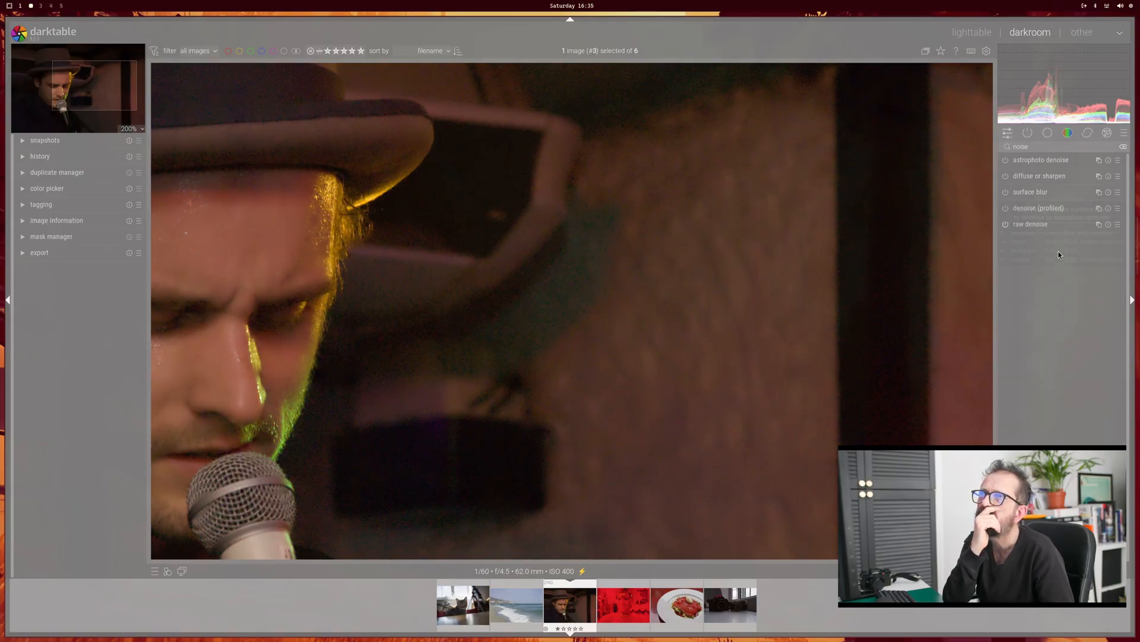
left_click(1044, 227)
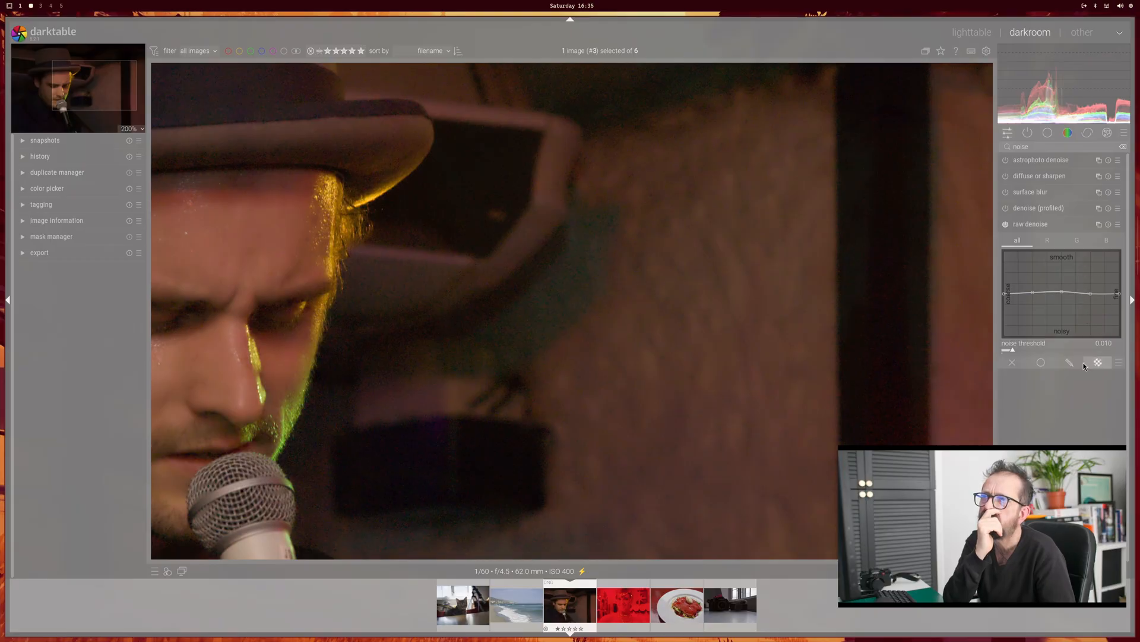
left_click(1035, 350)
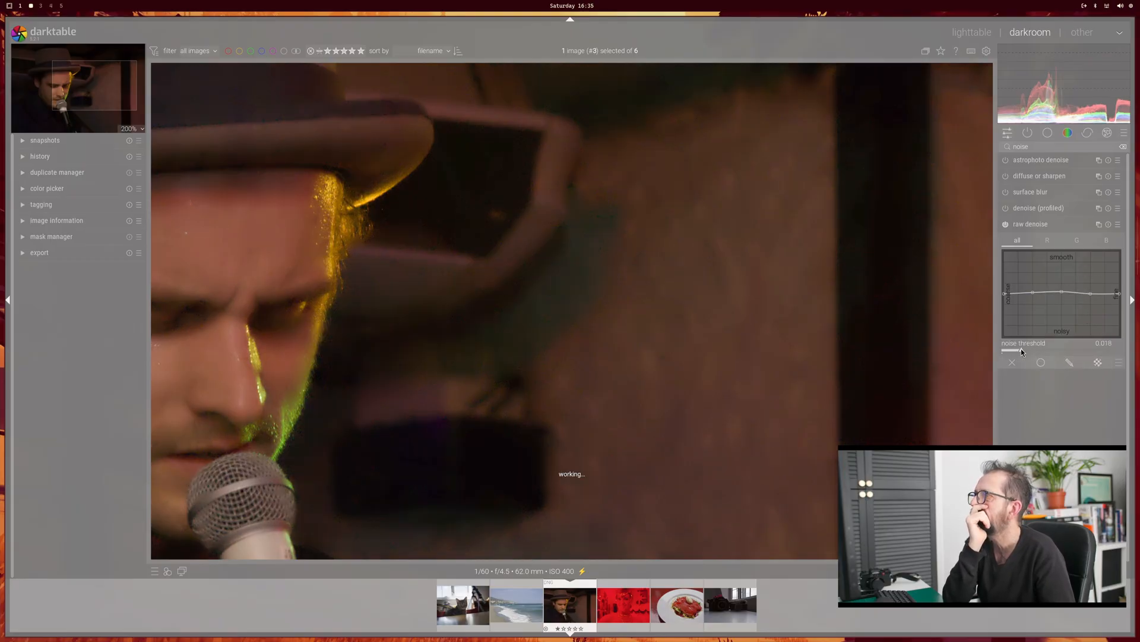
left_click_drag(1018, 348, 1013, 352)
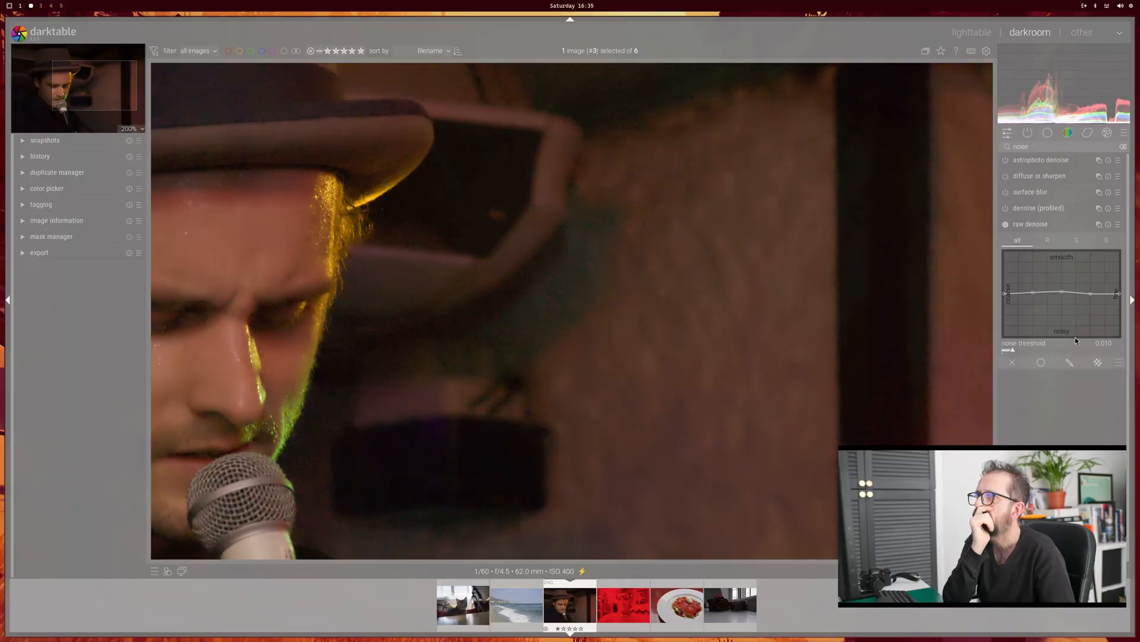
Step: Raise the raw denoise curve toward smooth at its middle and fine-detail points and check the whole singer photo
left_click_drag(1092, 293, 1091, 279)
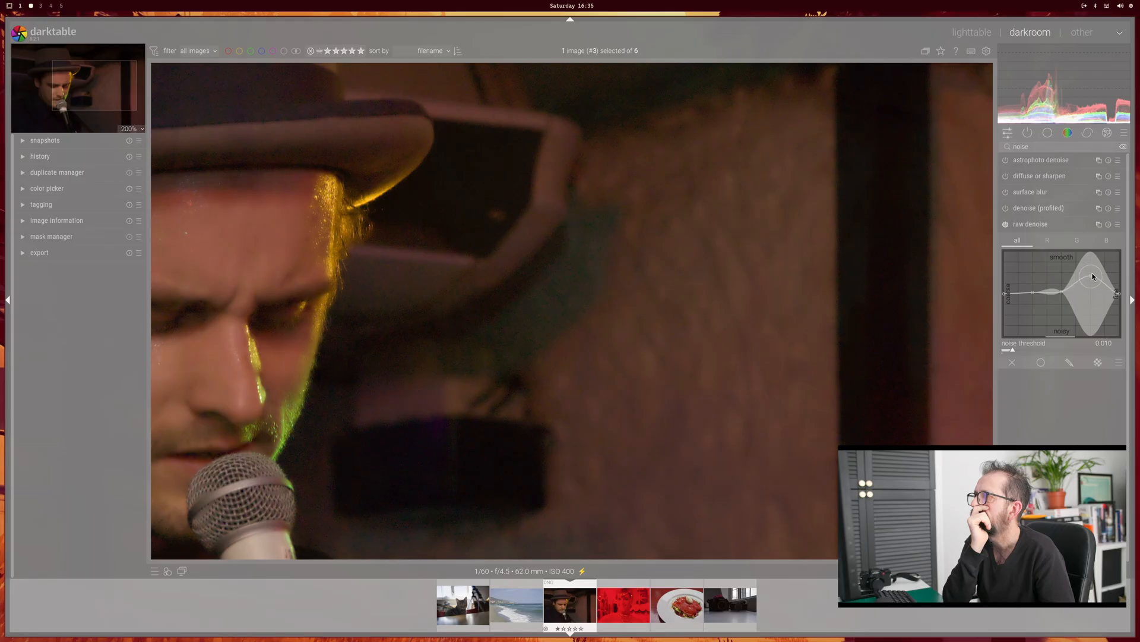
double_click(1093, 273)
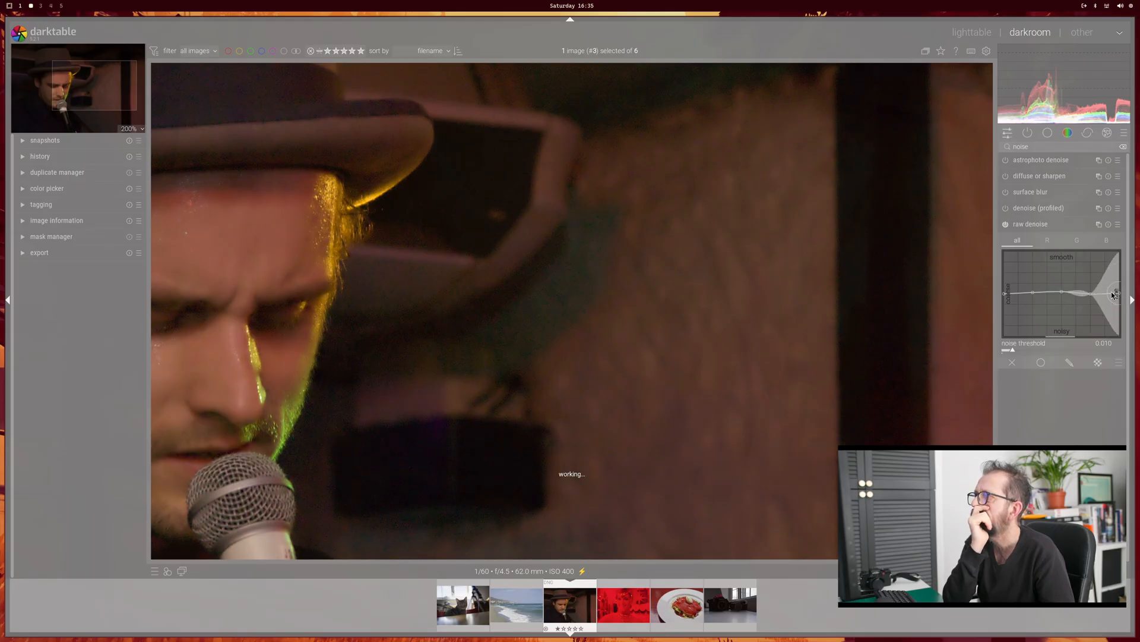
mouse_move(1091, 296)
left_mouse_down()
mouse_move(1094, 287)
mouse_move(1091, 309)
mouse_move(1094, 286)
left_mouse_up()
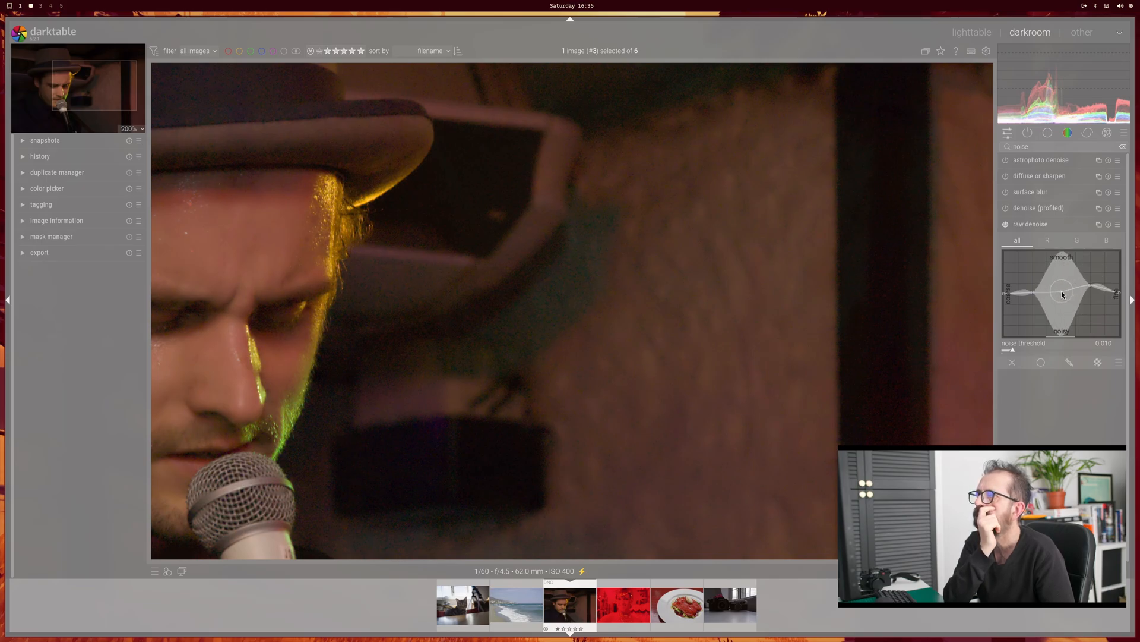
left_click_drag(1062, 308, 1065, 288)
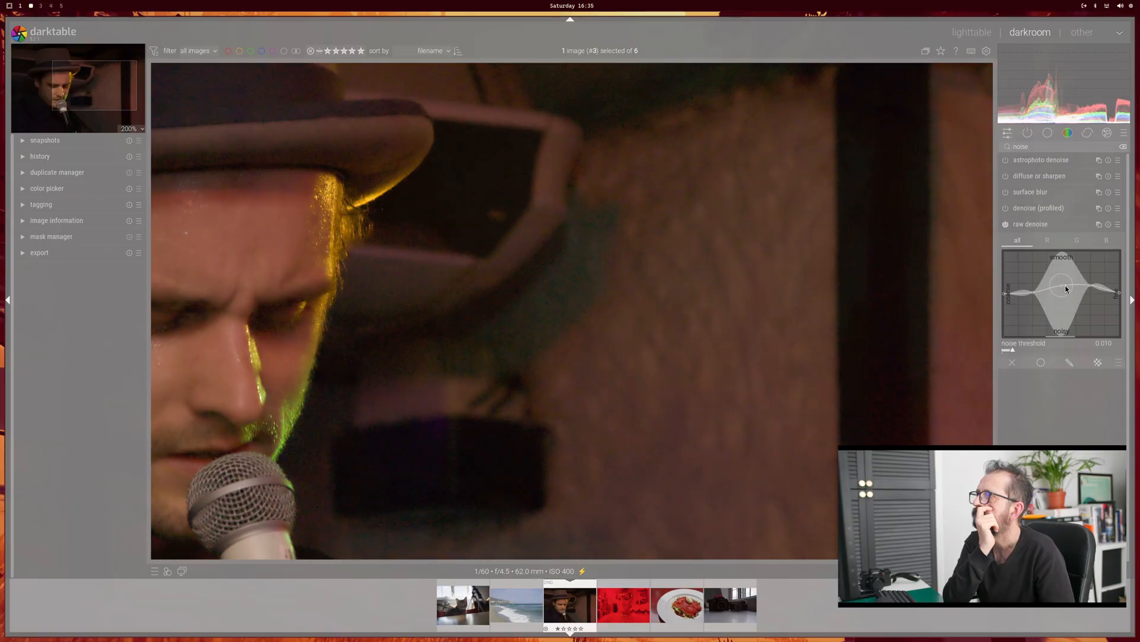
middle_click(699, 362)
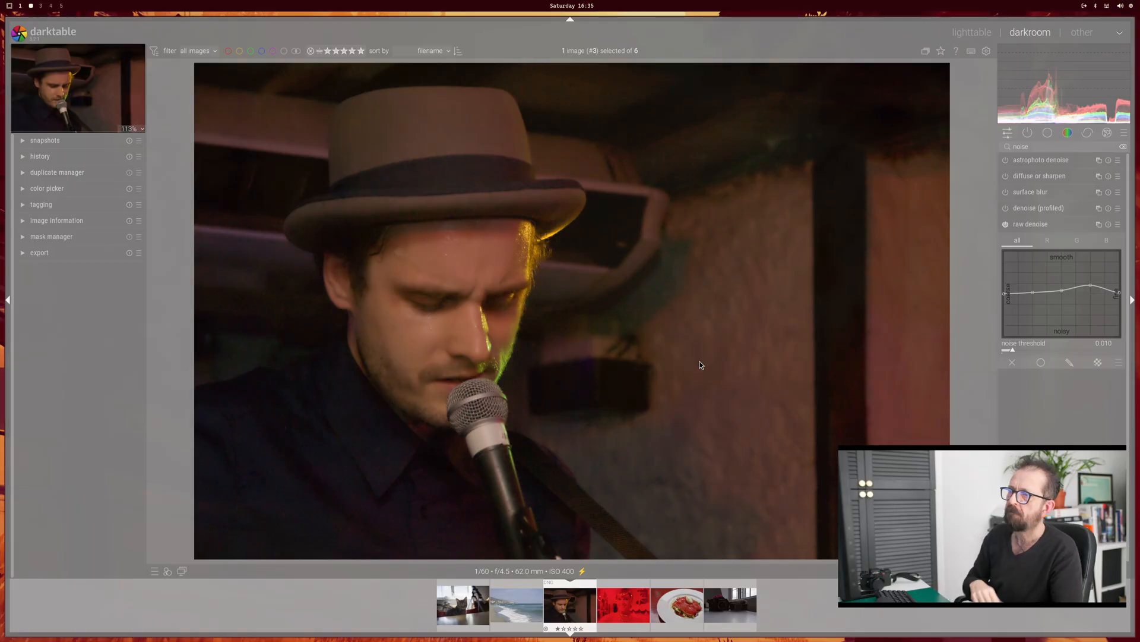
Step: Open the red-lit portrait photo, search the modules for "whi" and expand the color calibration module
left_click(613, 600)
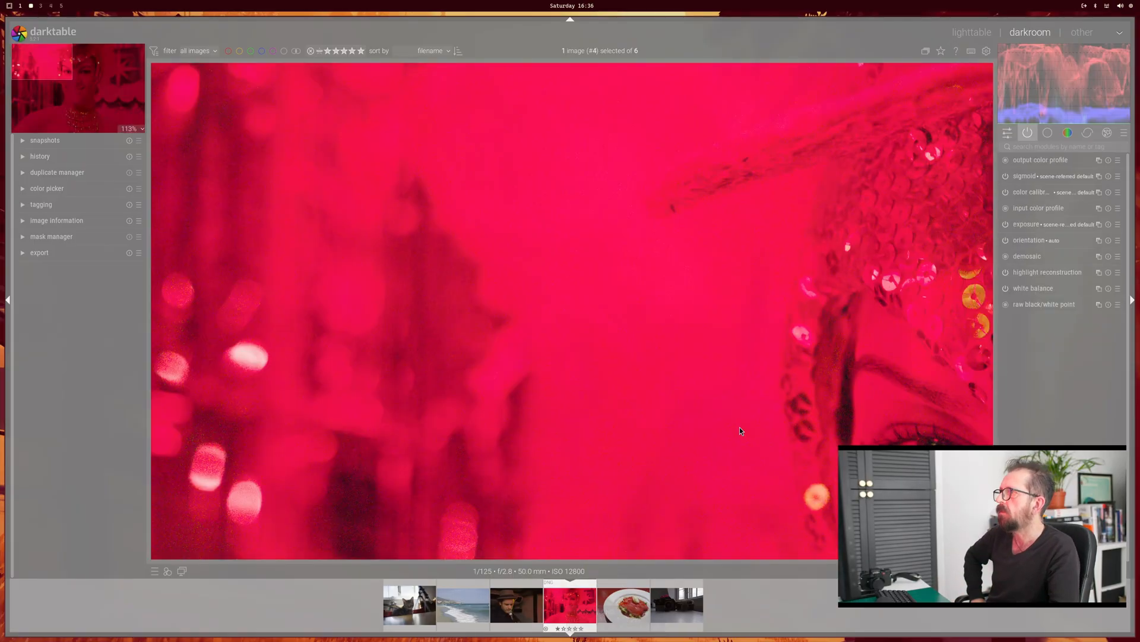
middle_click(662, 324)
middle_click(661, 323)
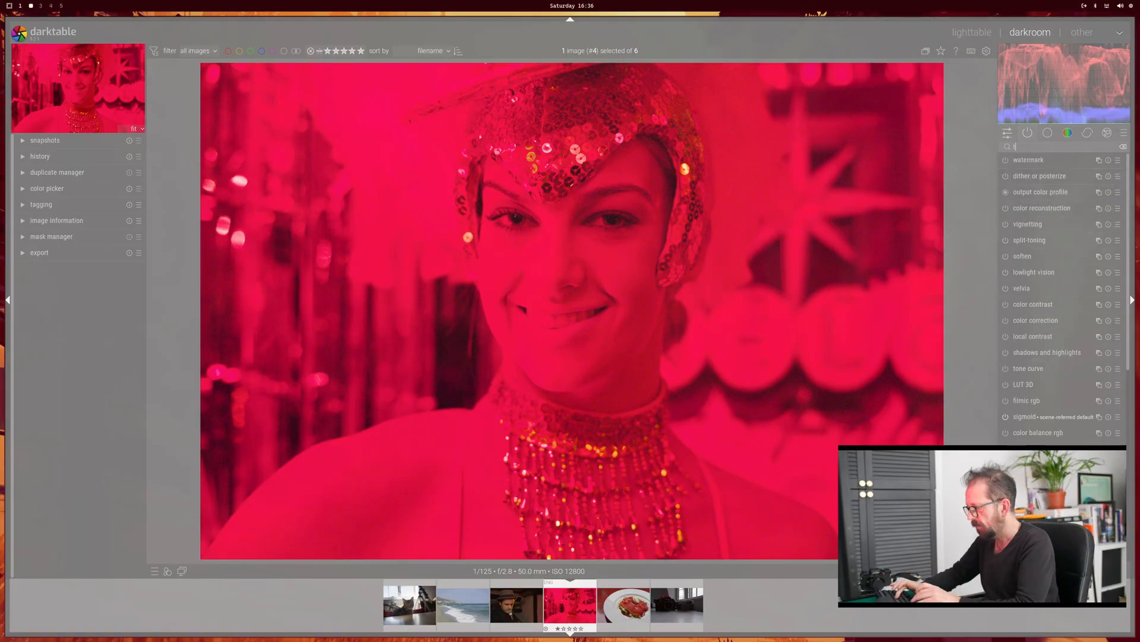
type("tem")
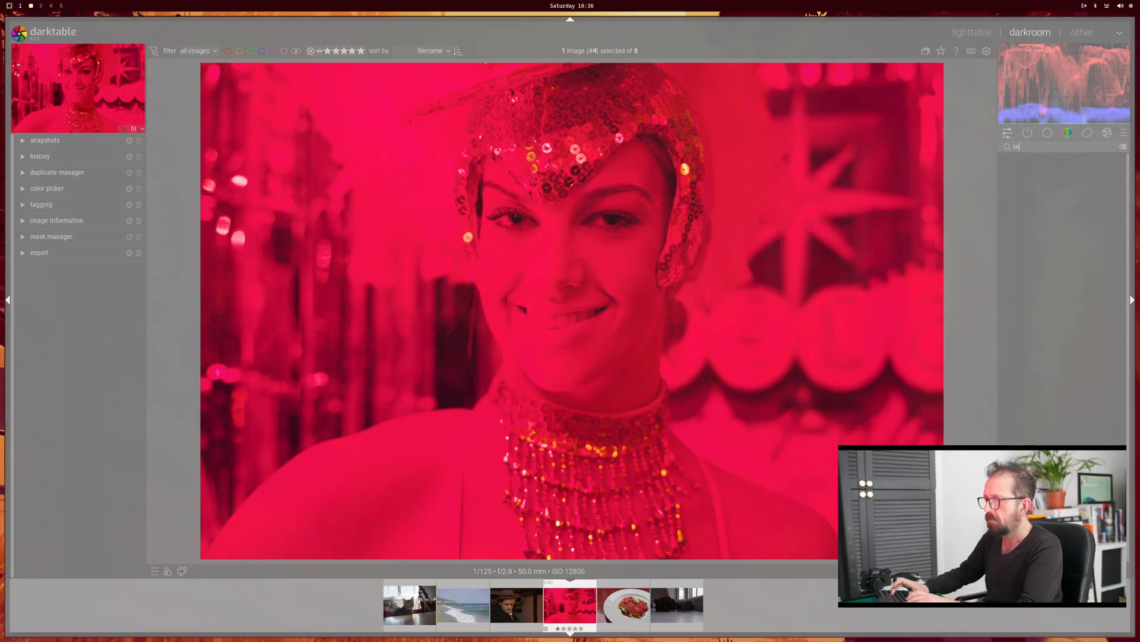
key("BackSpace")
key("BackSpace")
key("BackSpace")
type("whi")
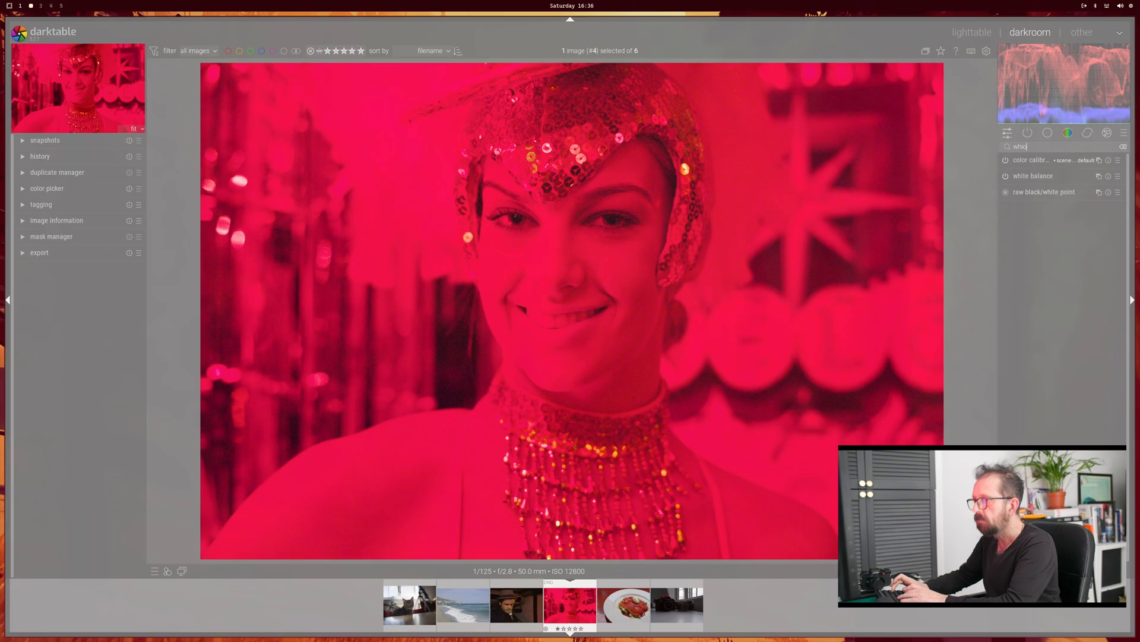
left_click(1037, 161)
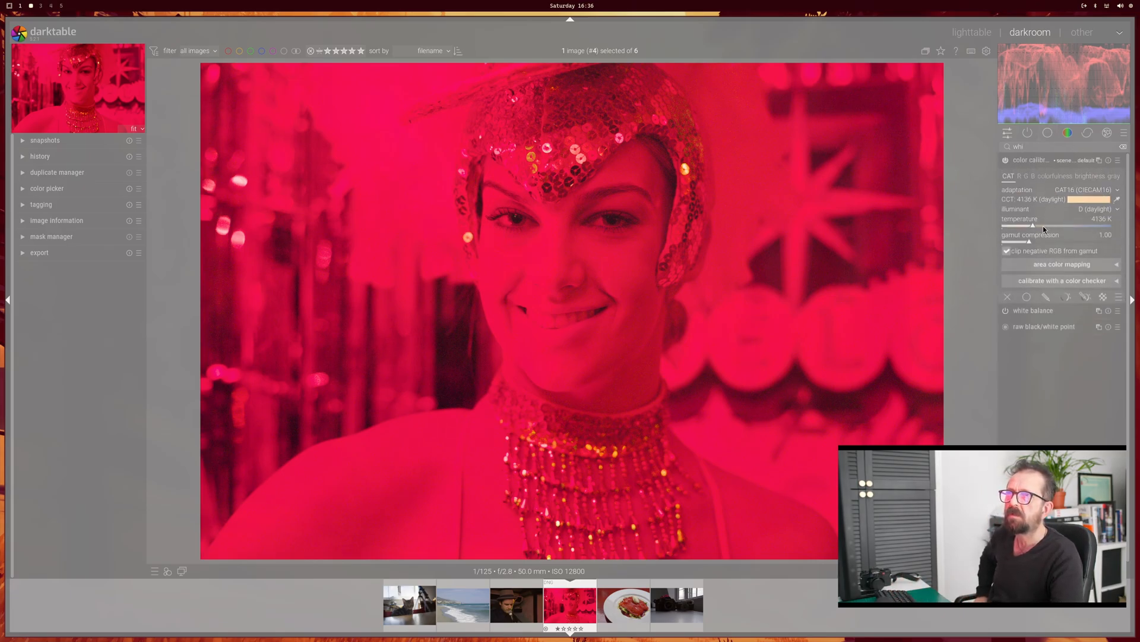
Step: In the red portrait's color calibration module, set the adaptation to non-linear Bradford and the illuminant to as shot in camera
left_click_drag(1032, 227, 1130, 235)
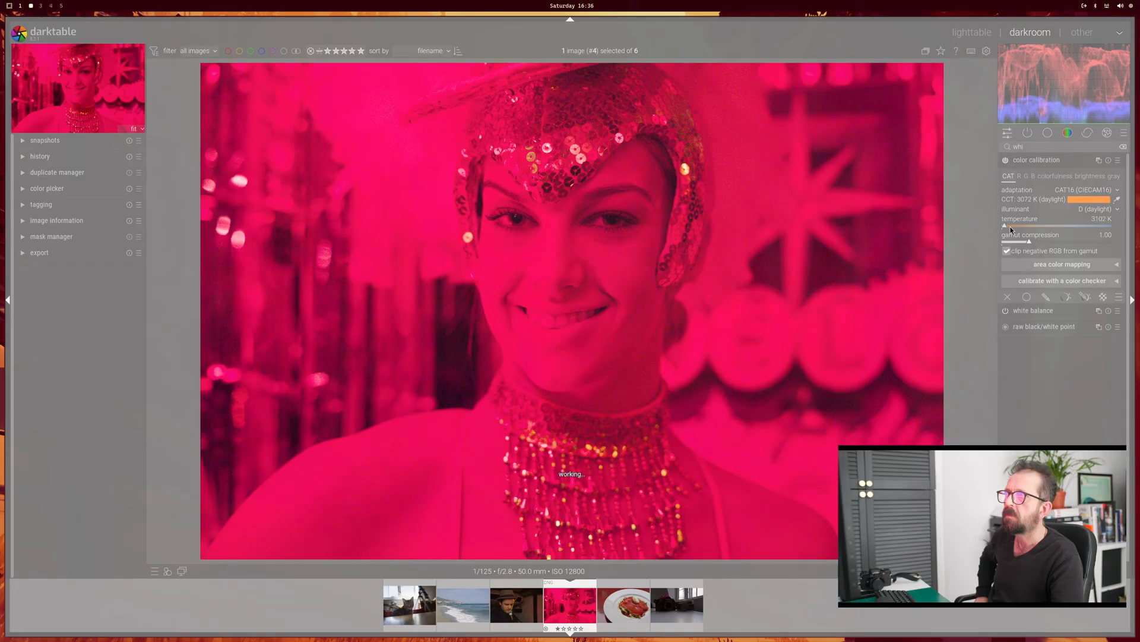
left_click(1036, 228)
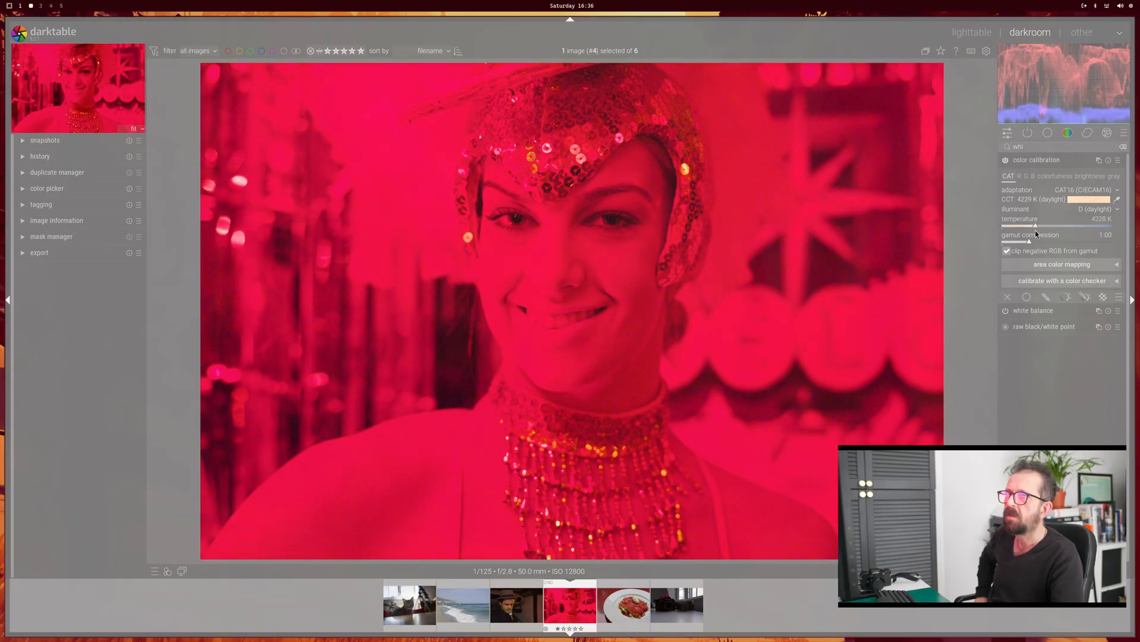
left_click(1075, 193)
left_click(1075, 197)
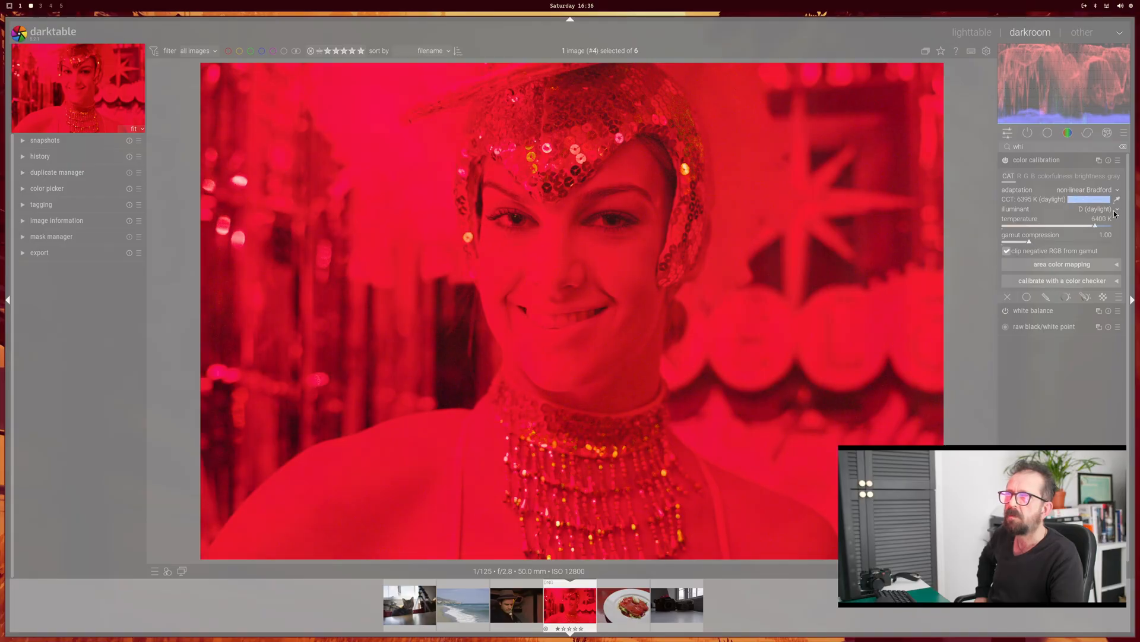
left_click(1114, 209)
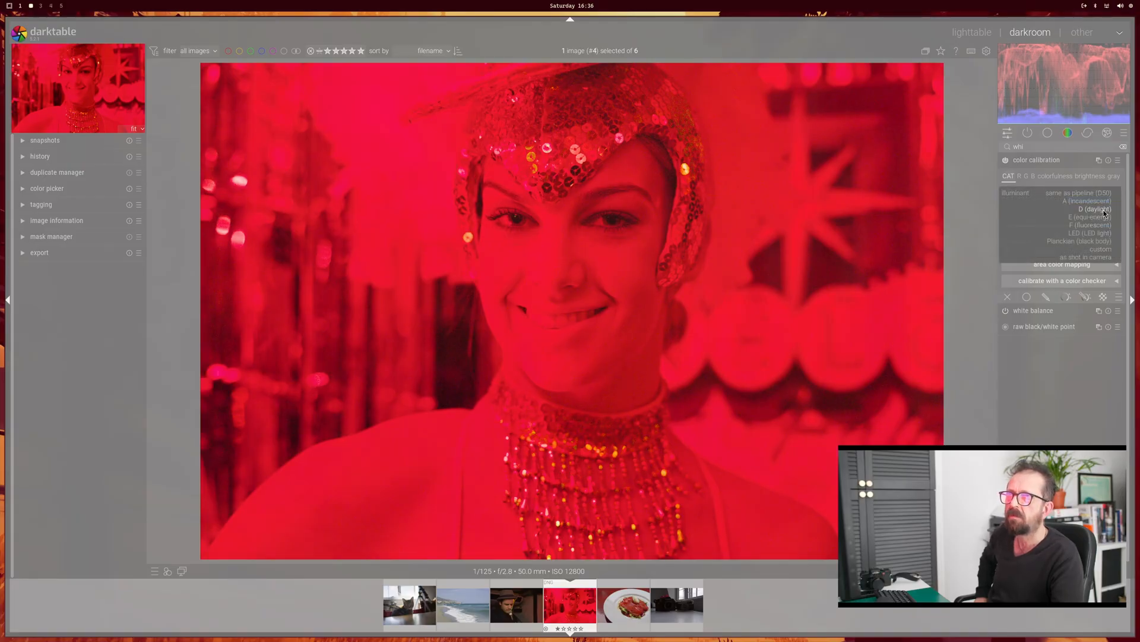
left_click(1093, 257)
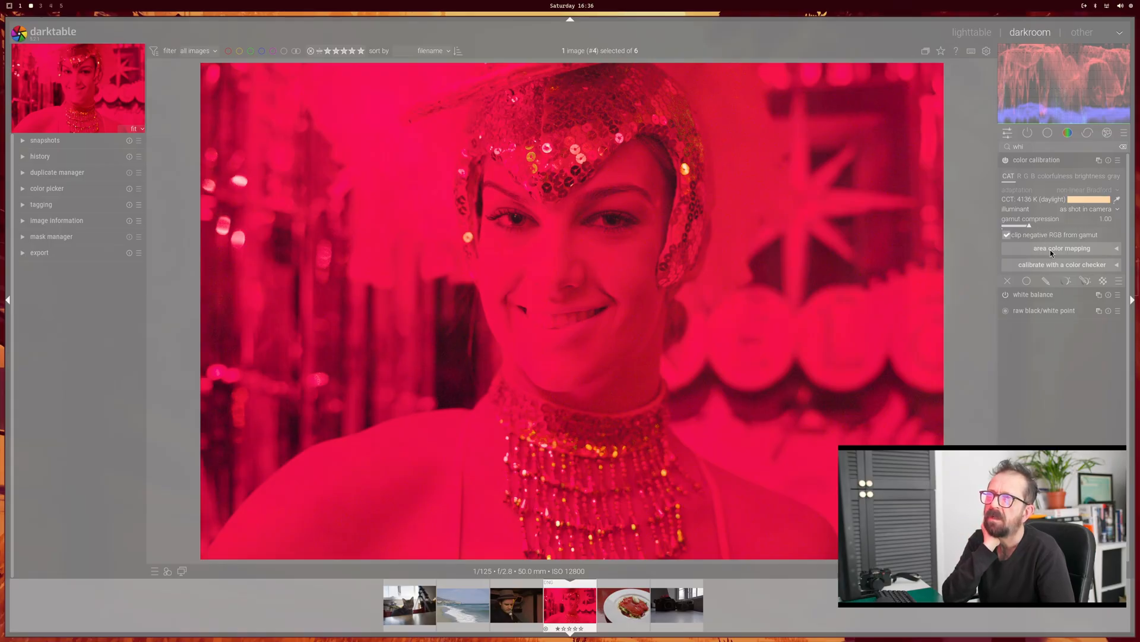
Step: In the red portrait's white balance module, set the temperature to 2135 K and the tint to 2.326
left_click(1036, 301)
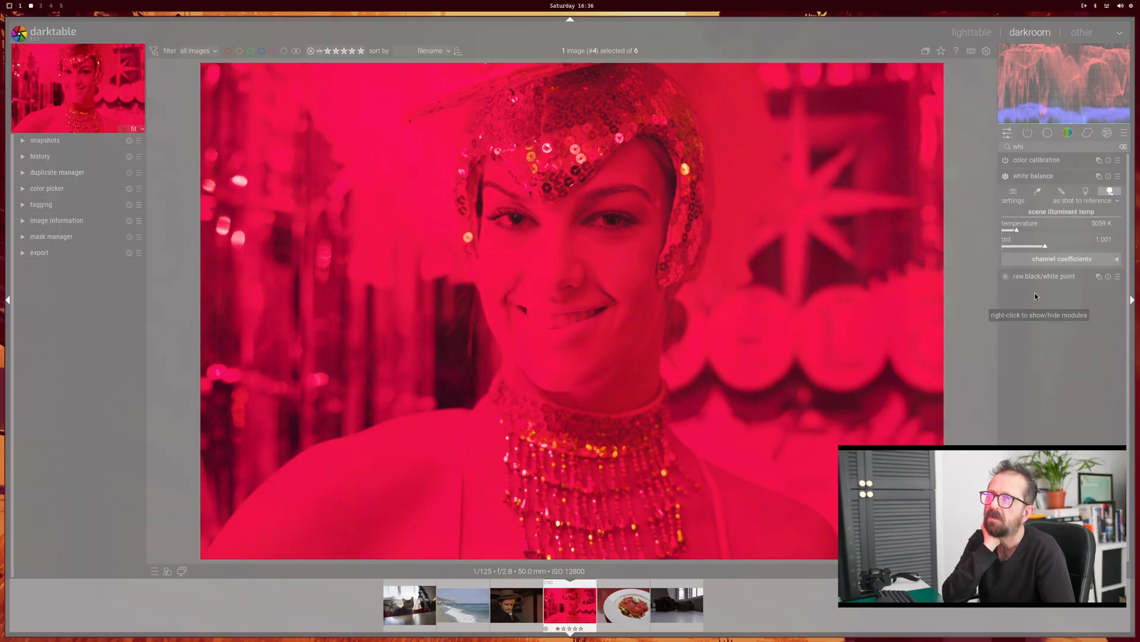
left_click_drag(1018, 230, 1125, 264)
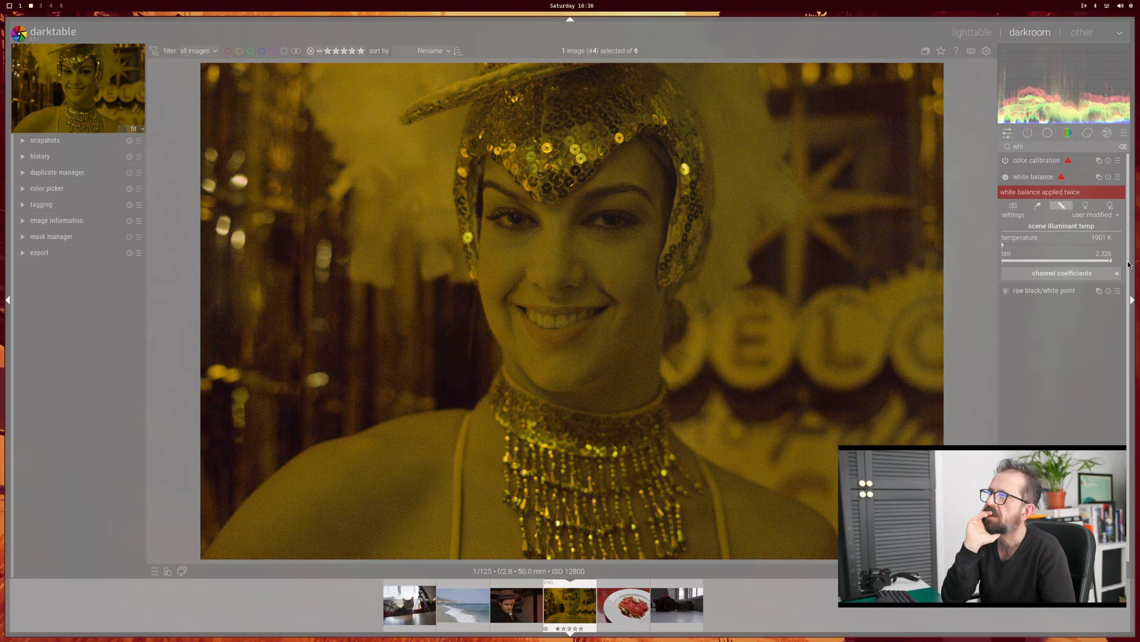
left_click_drag(1009, 242, 1003, 246)
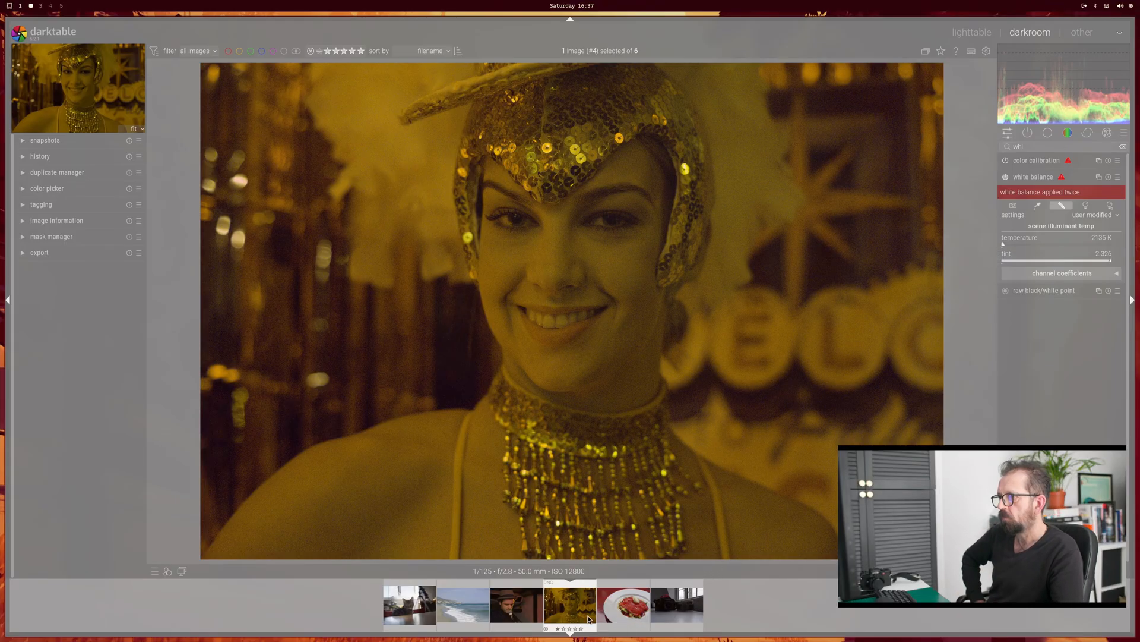
Step: Open the food photo and shift the salad leaves toward cyan by raising the third point of the color equalizer's hue curve
left_click(631, 609)
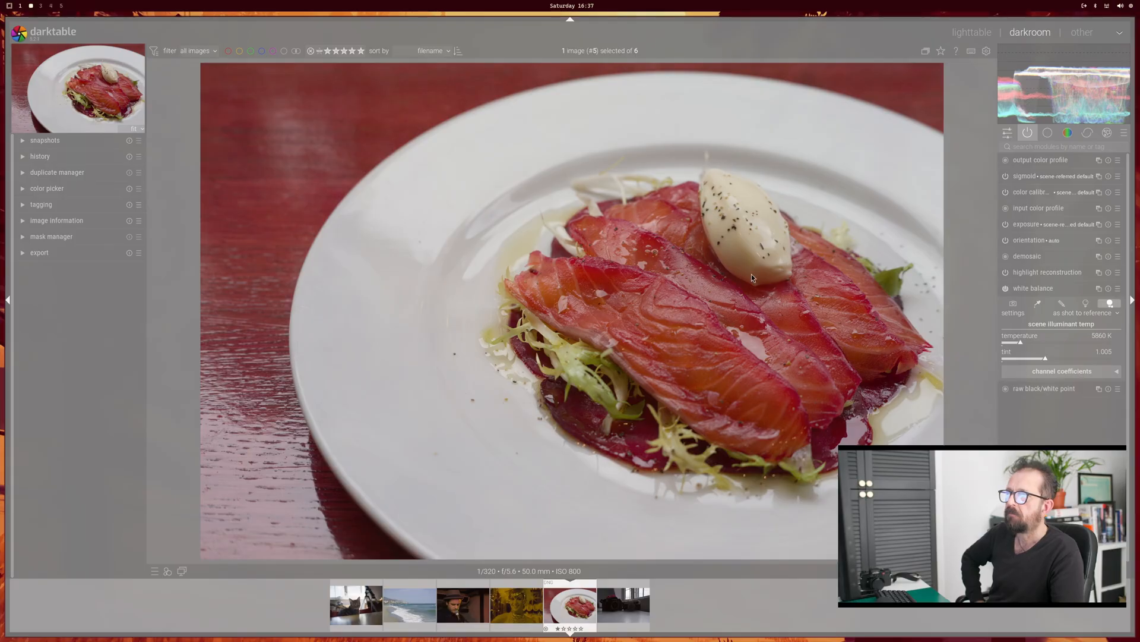
left_click(1032, 192)
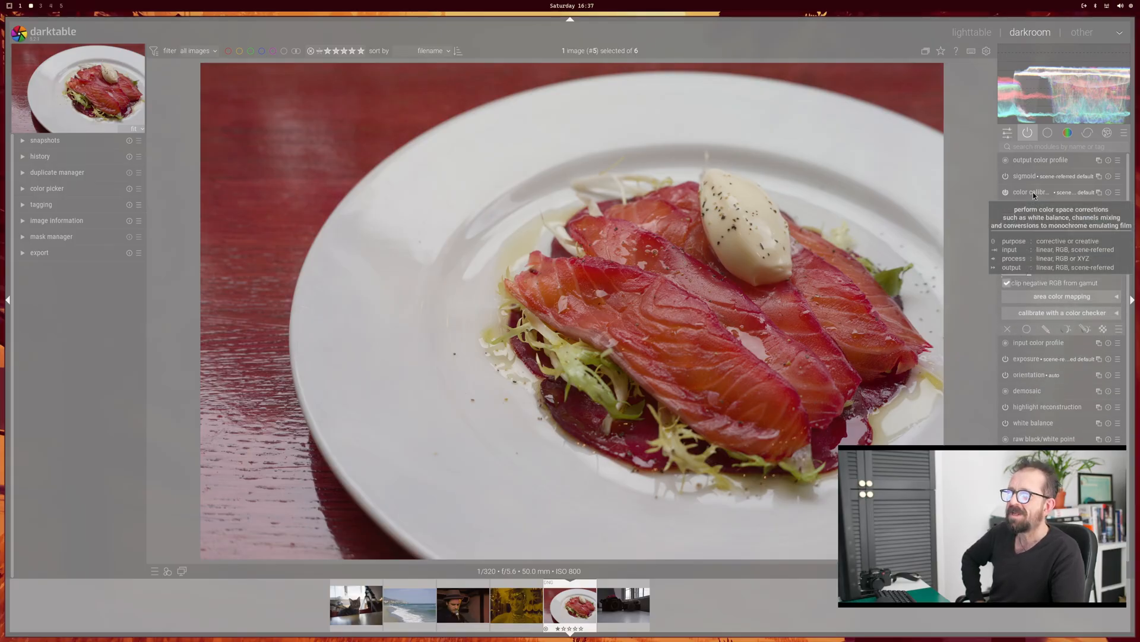
left_click(1033, 191)
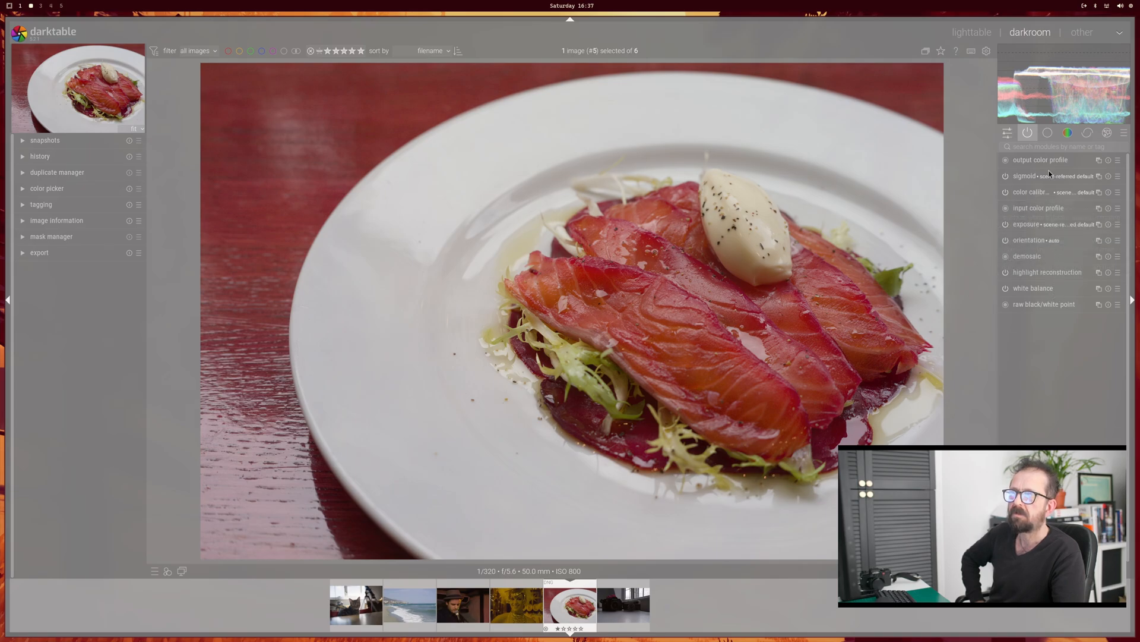
left_click(1067, 132)
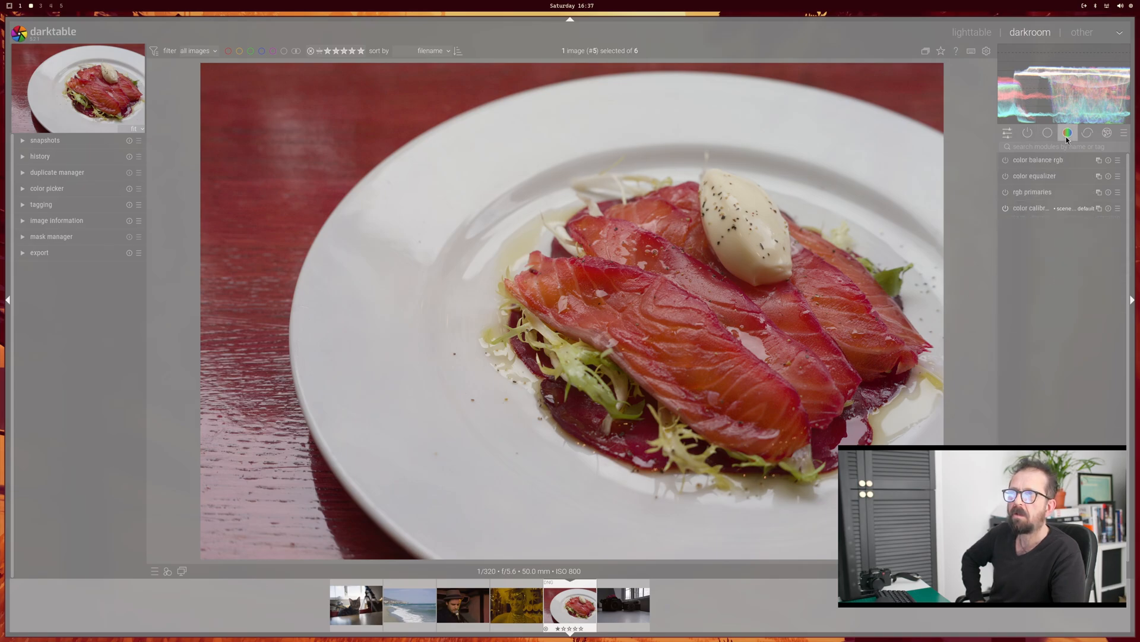
left_click(1034, 173)
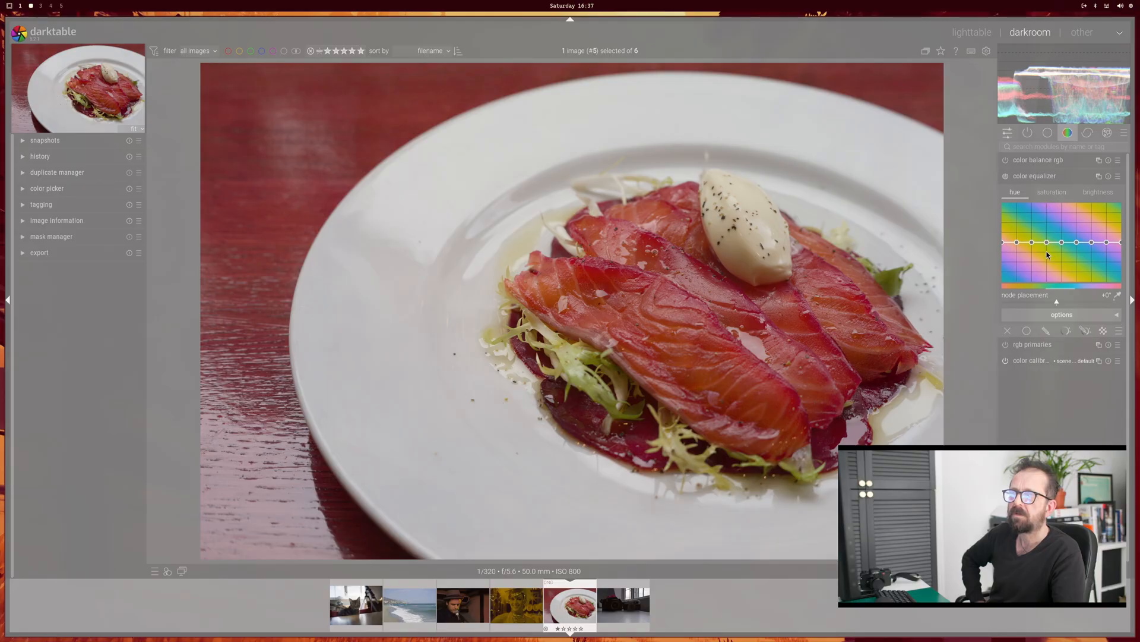
left_click_drag(1047, 244, 1028, 215)
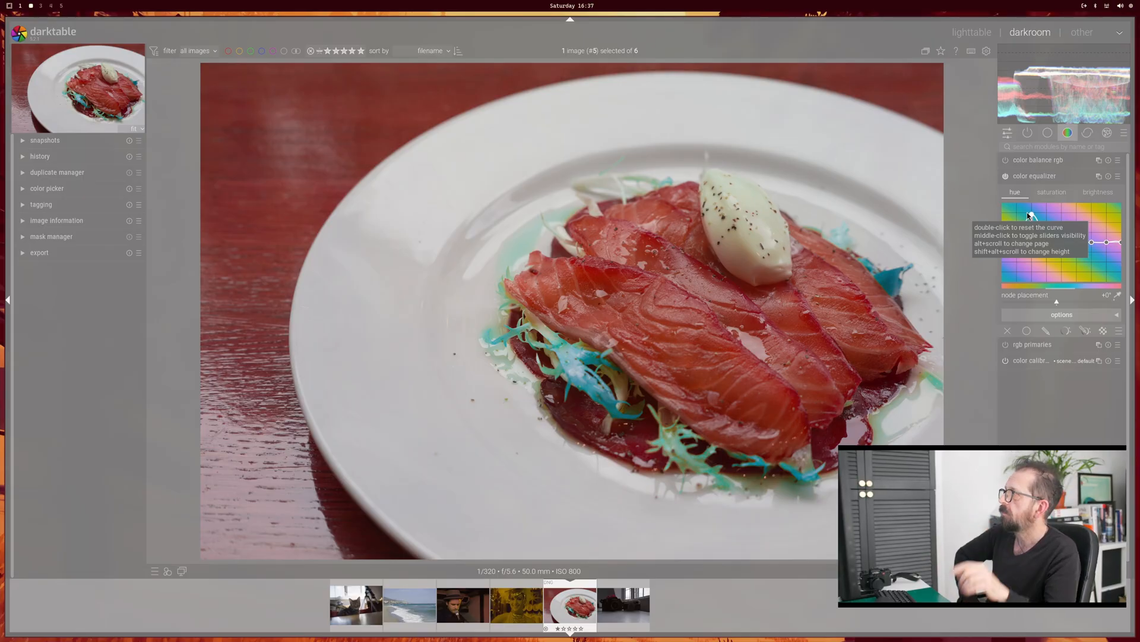
Step: Expand the image information section and examine the food photo's metadata
left_click(24, 190)
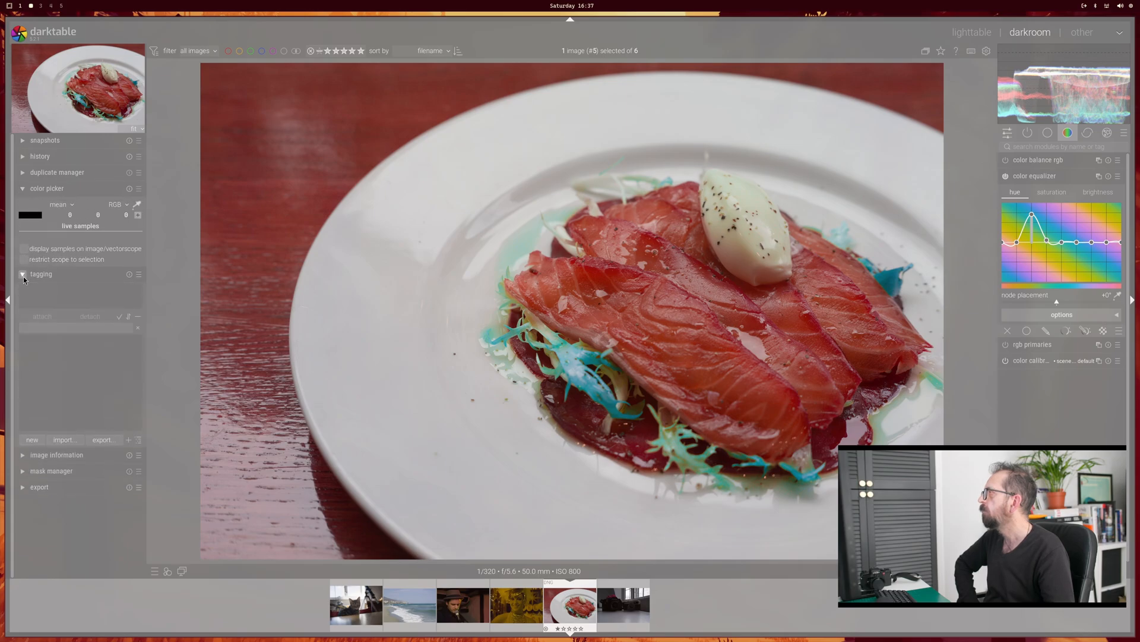
left_click(24, 290)
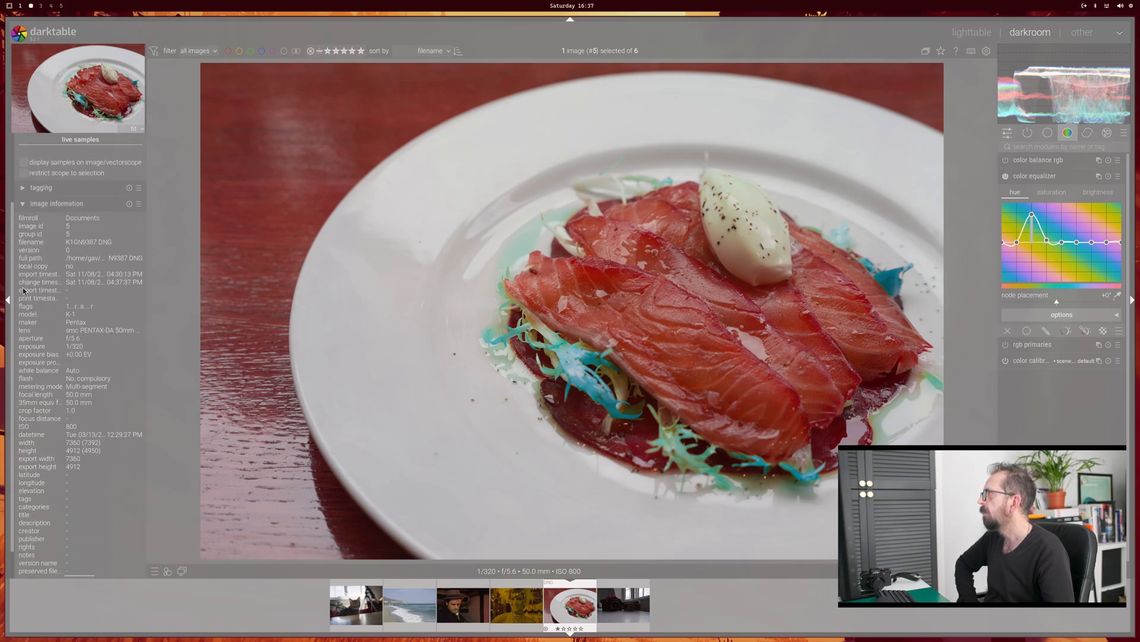
scroll(686, 328, "up", 4)
scroll(686, 328, "down", 4)
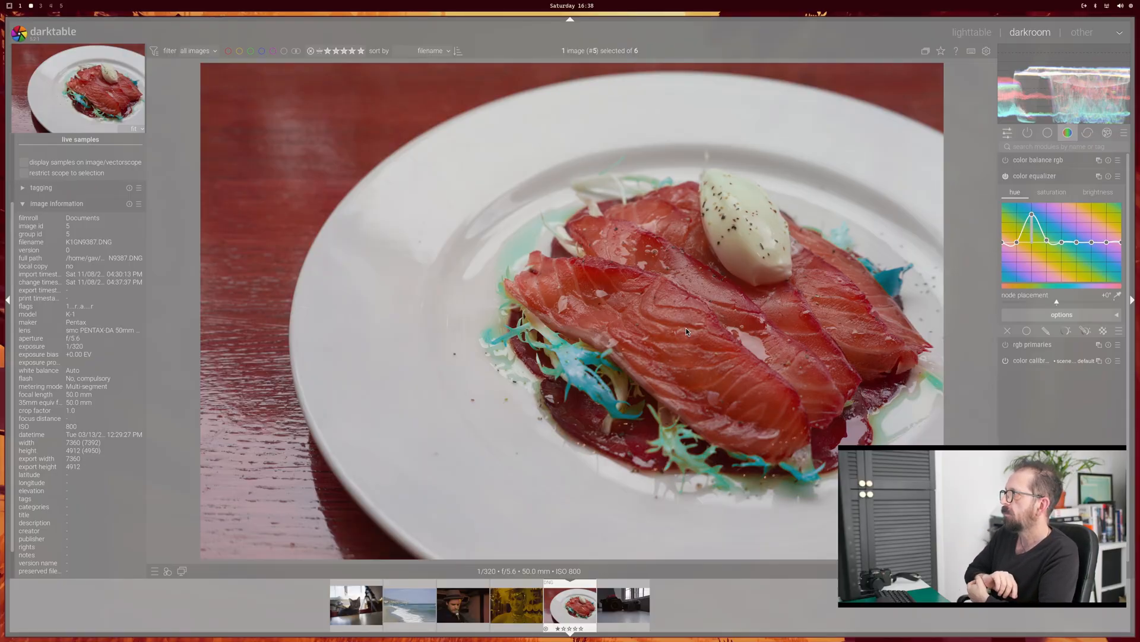
Step: Open the cat photo, inspect it at 100% and in full, and show its active modules
left_click(341, 603, "ctrl")
left_click(356, 608)
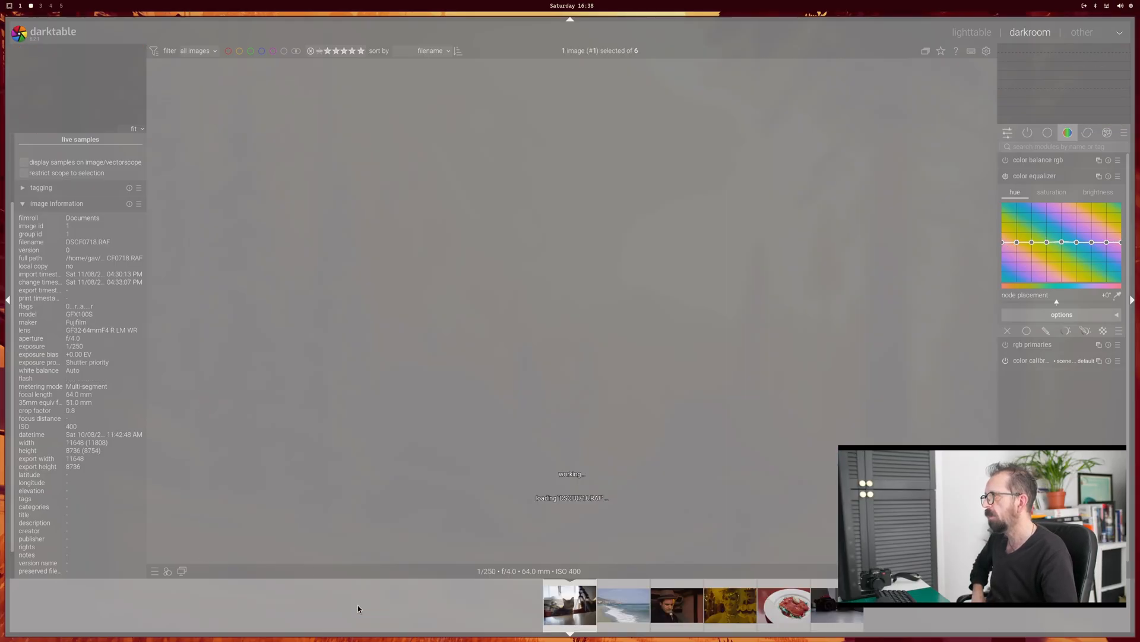
scroll(527, 379, "up", 3)
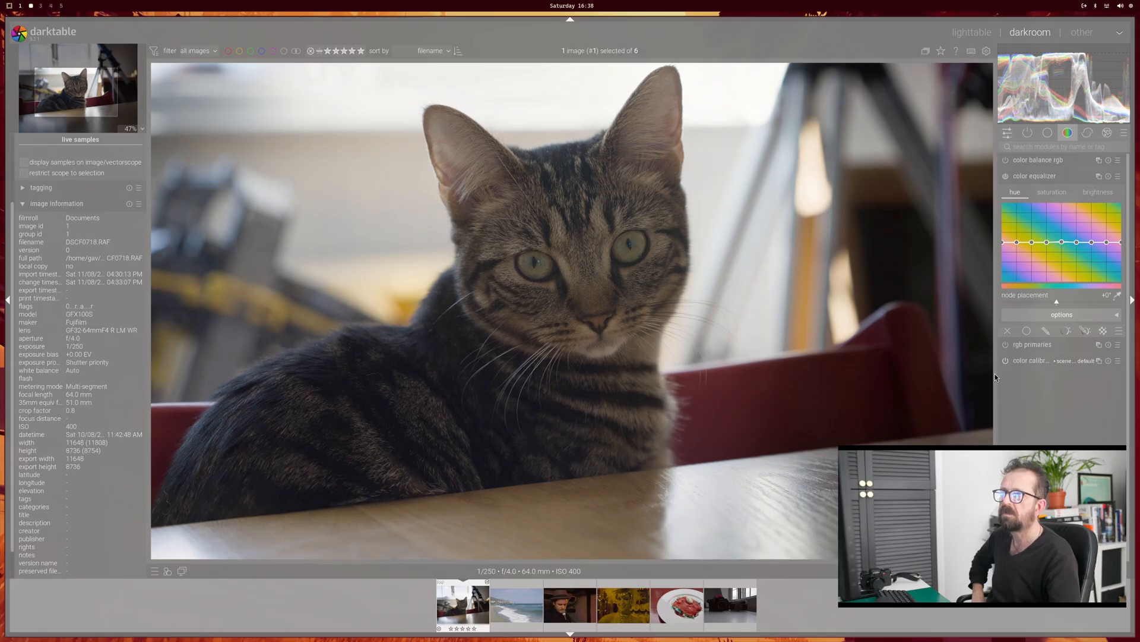
middle_click(729, 235)
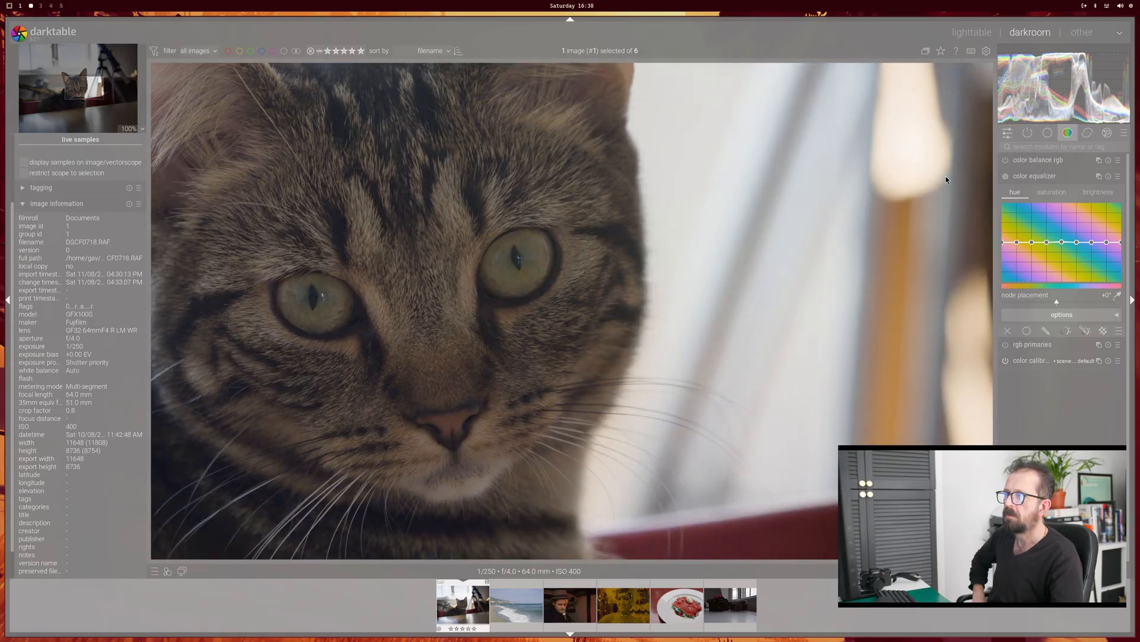
left_click(1028, 133)
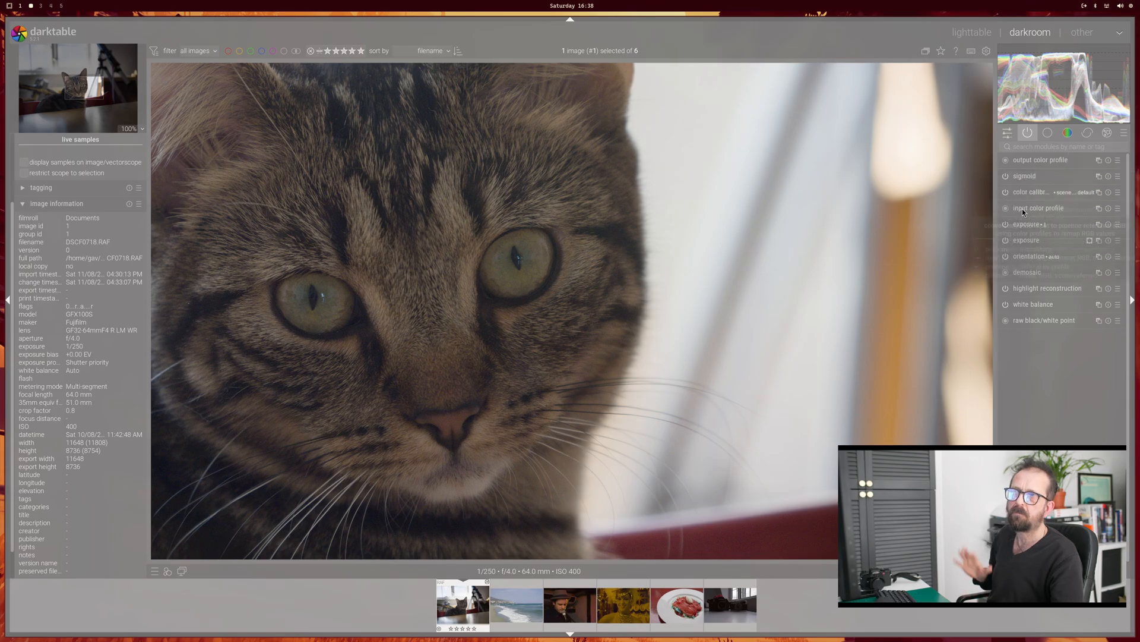
middle_click(497, 333)
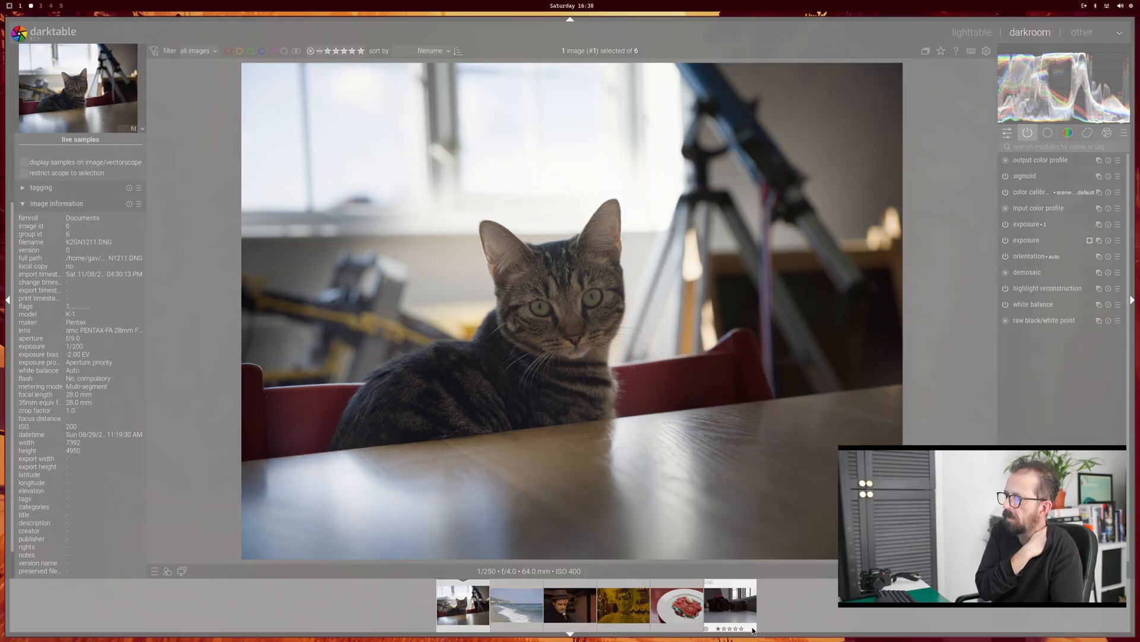
Step: Open the two-cameras photo, set local contrast detail to 96% and highlights to 55%, and close the editor
left_click(726, 603)
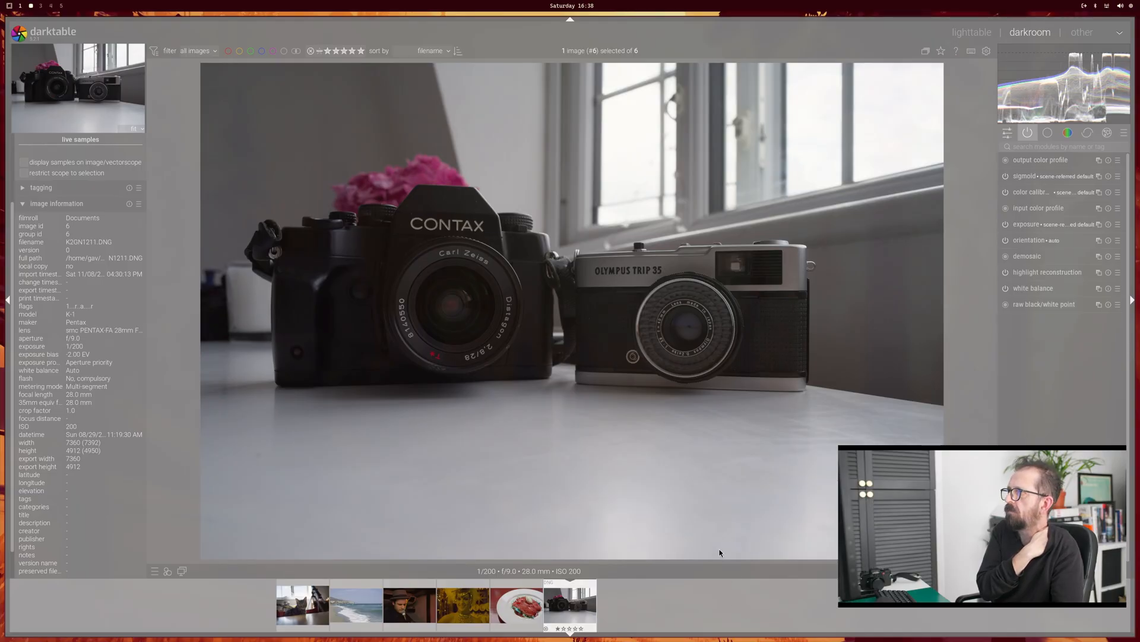
left_click(1047, 136)
left_click(1031, 160)
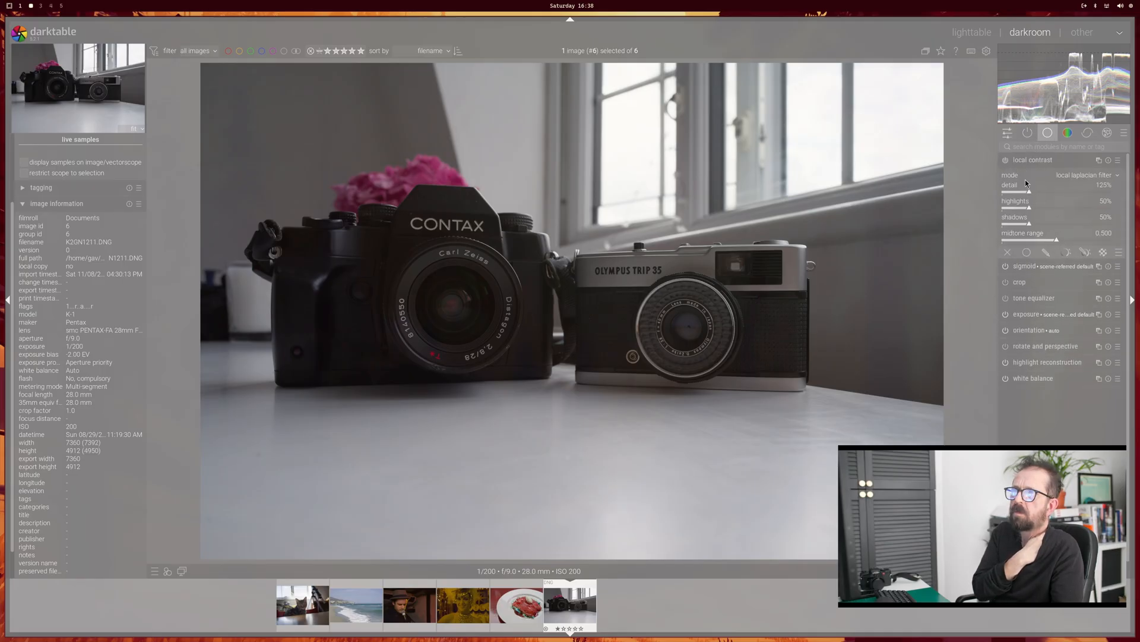
mouse_move(1032, 196)
left_mouse_down()
mouse_move(1023, 193)
mouse_move(1031, 209)
mouse_move(1046, 209)
mouse_move(1032, 210)
left_mouse_up()
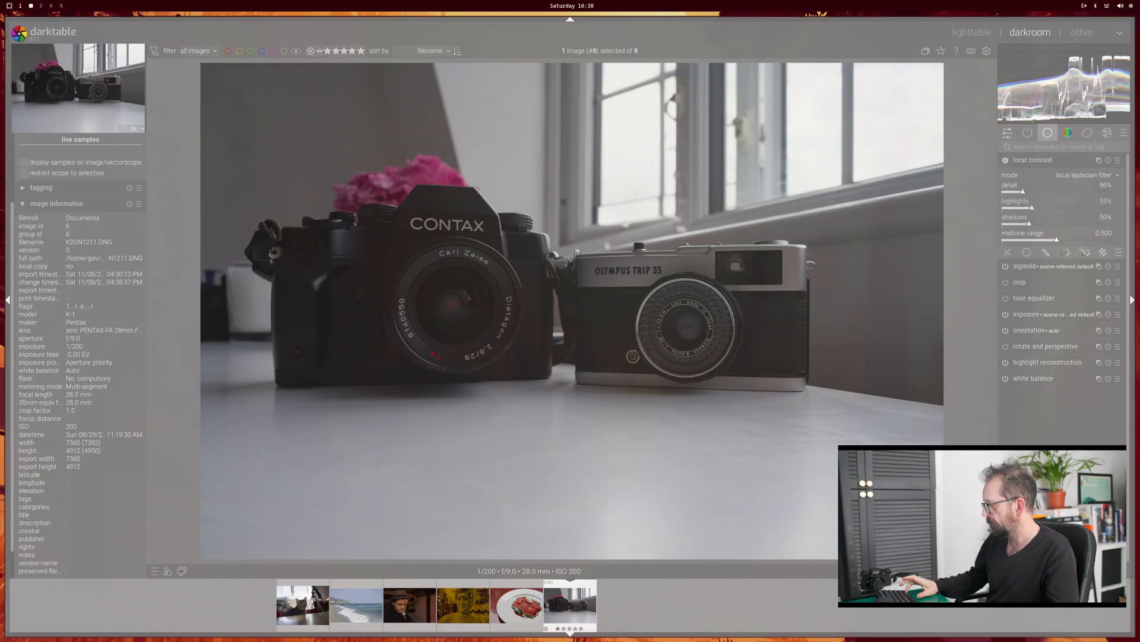
key("super+w")
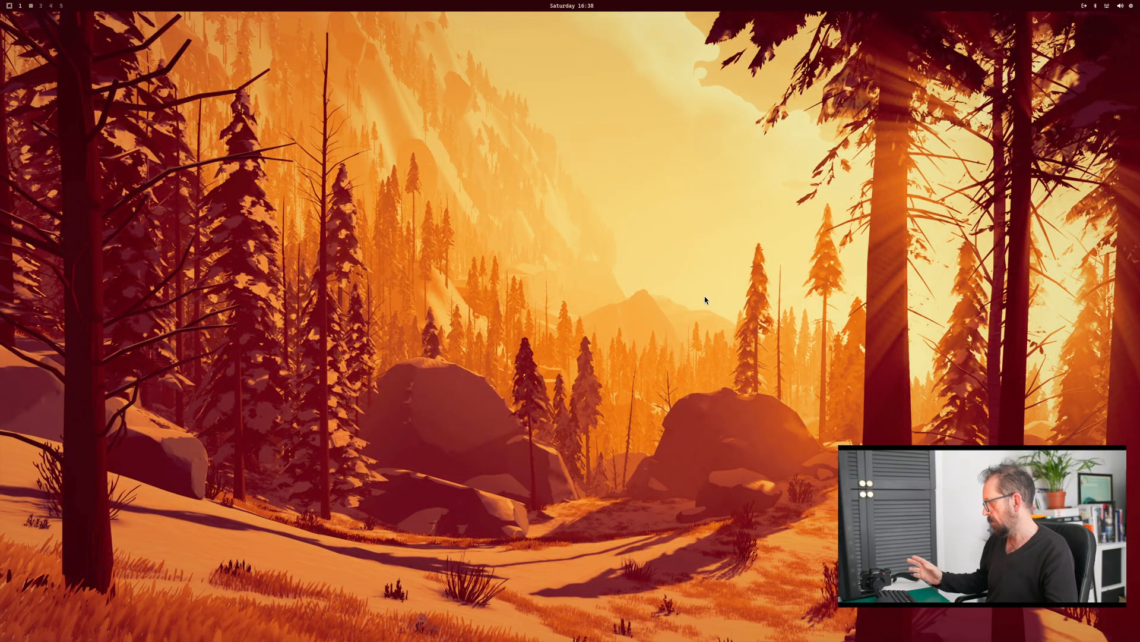
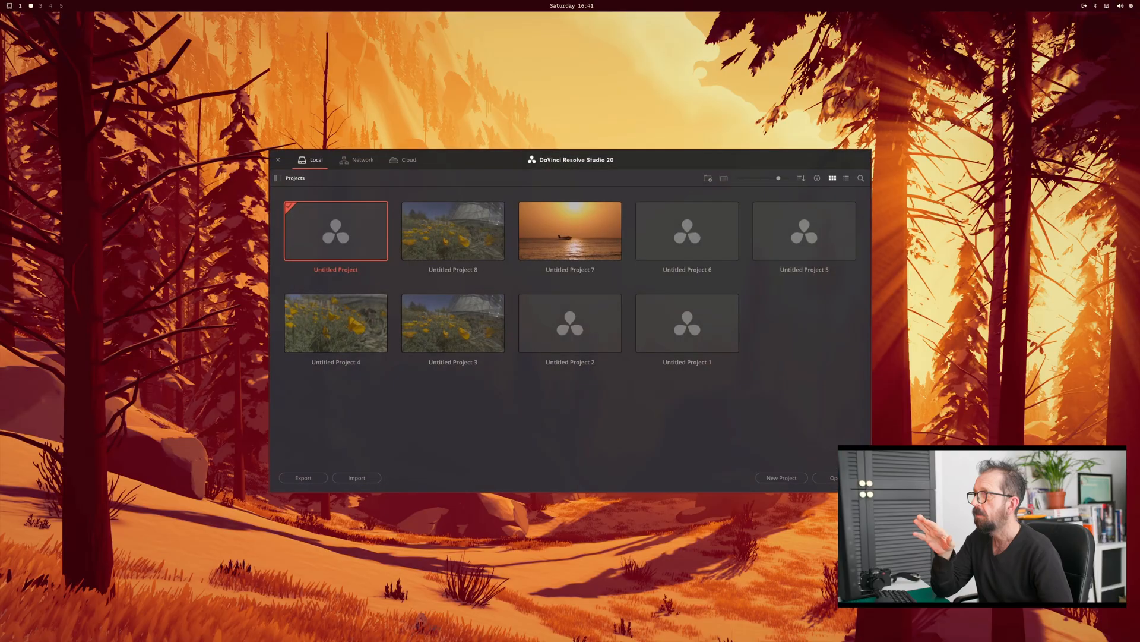
Step: Switch to DaVinci Resolve, start a new untitled project and go to its media workspace
double_click(335, 231)
left_click(652, 350)
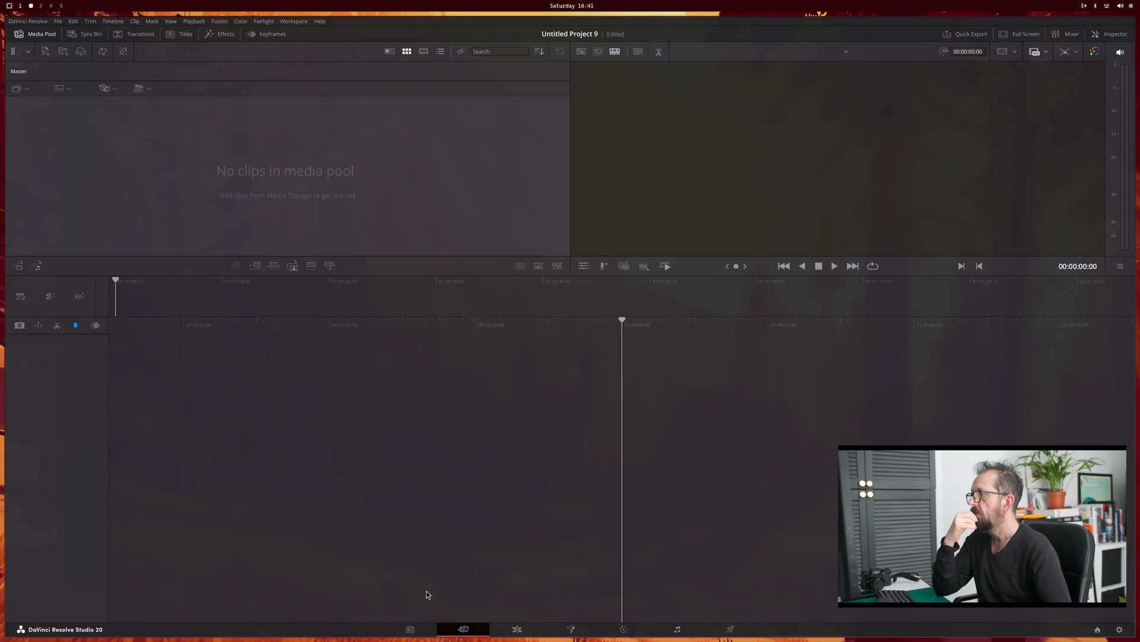
left_click(409, 629)
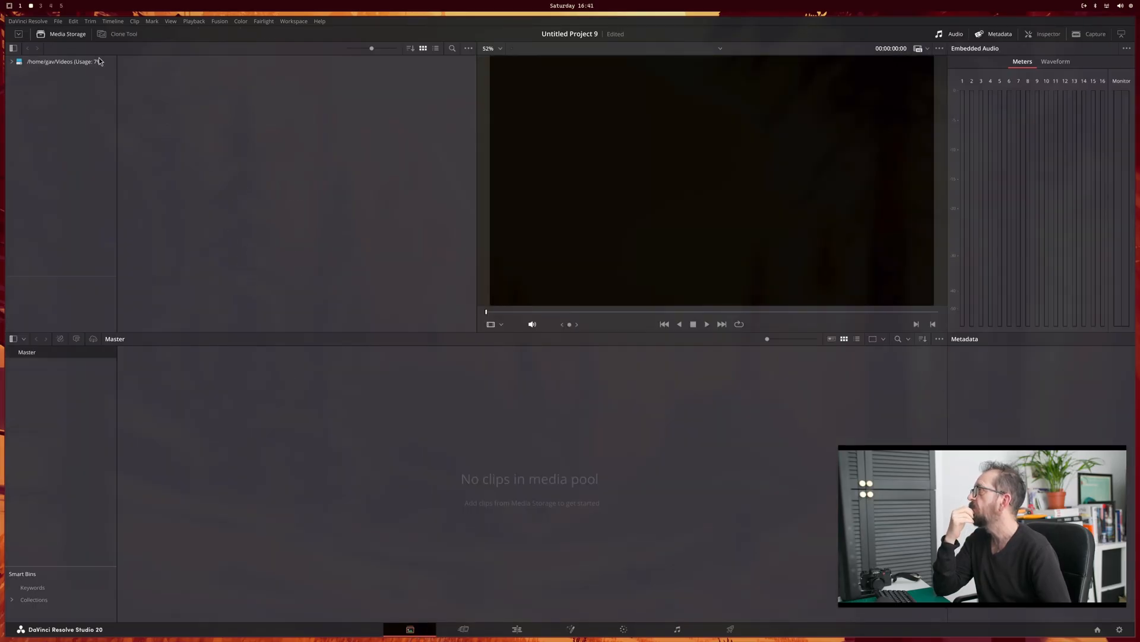
Step: Import all five DNG photos from the photo folder in Videos into the media pool
left_click(69, 63)
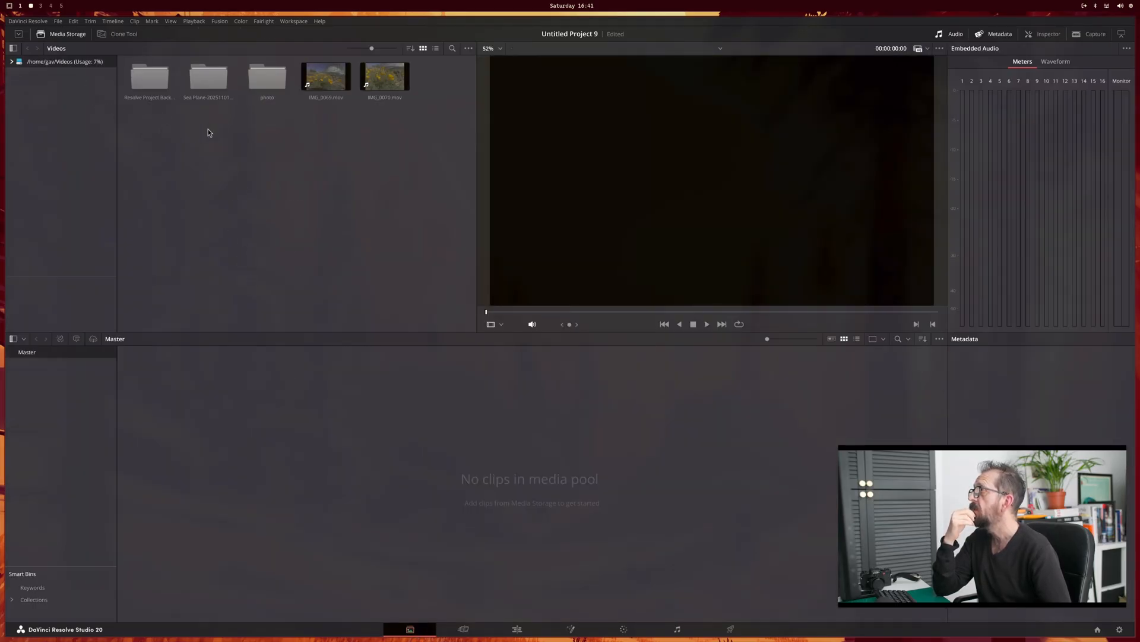
double_click(268, 82)
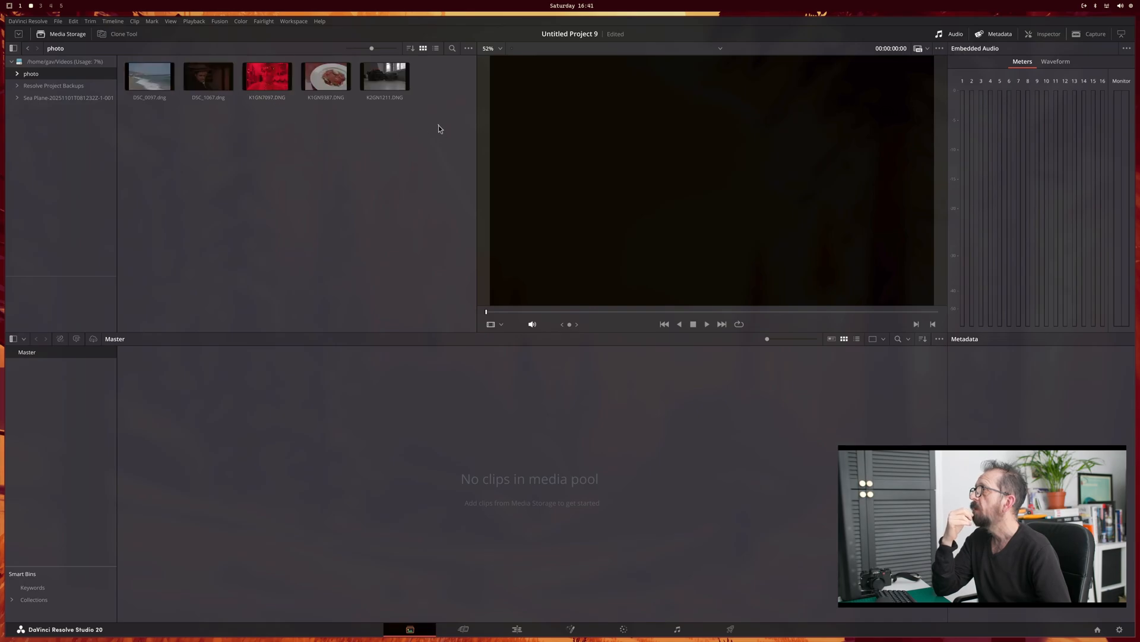
left_click_drag(438, 125, 159, 71)
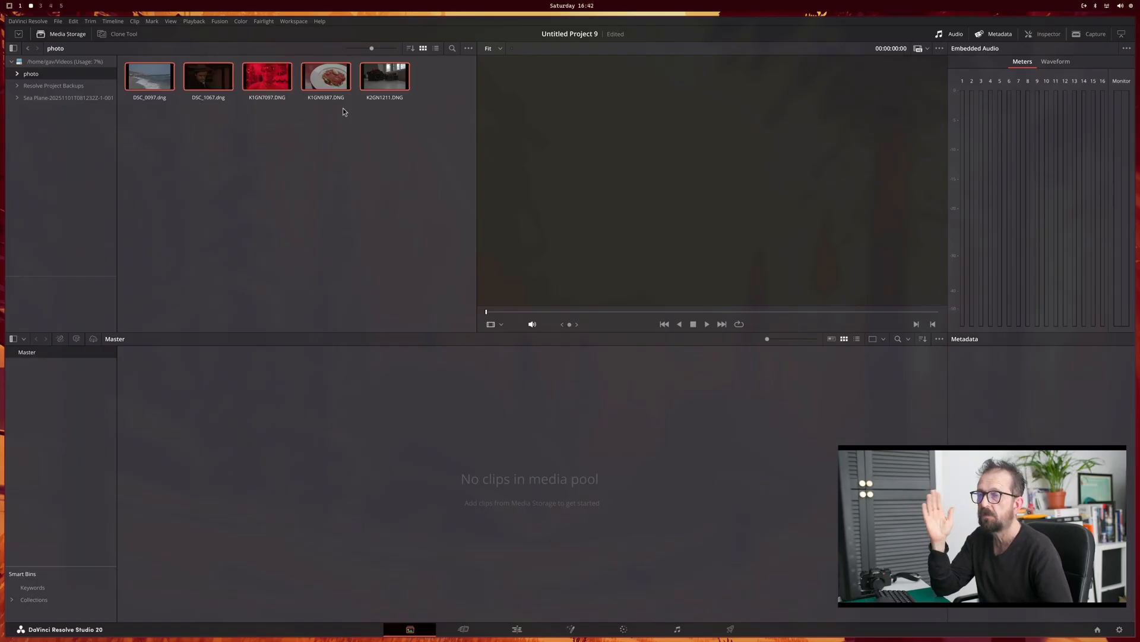
left_click_drag(154, 76, 217, 471)
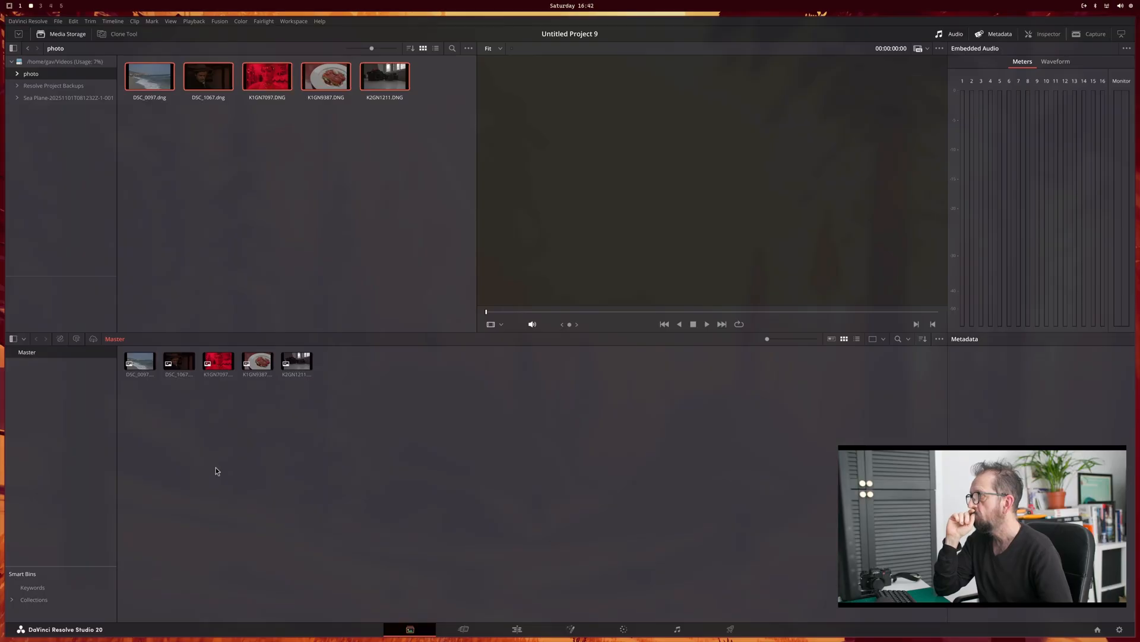
Step: Preview the beach photo and start a new timeline from DSC_1067.dng that does not use the project settings
left_click(140, 365)
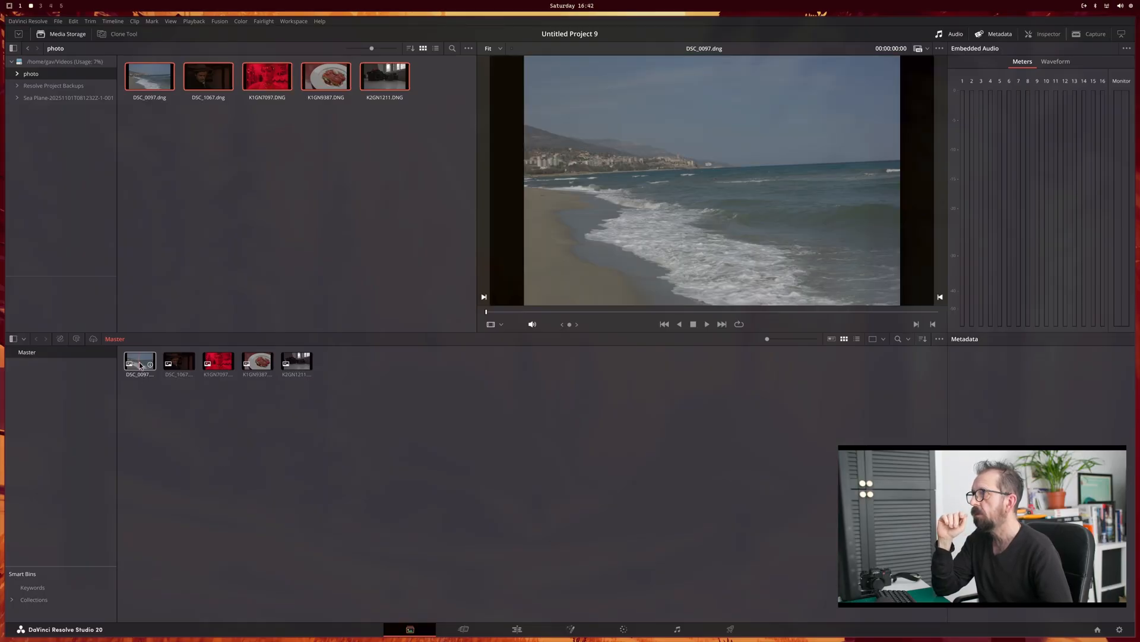
left_click(178, 369)
right_click(182, 367)
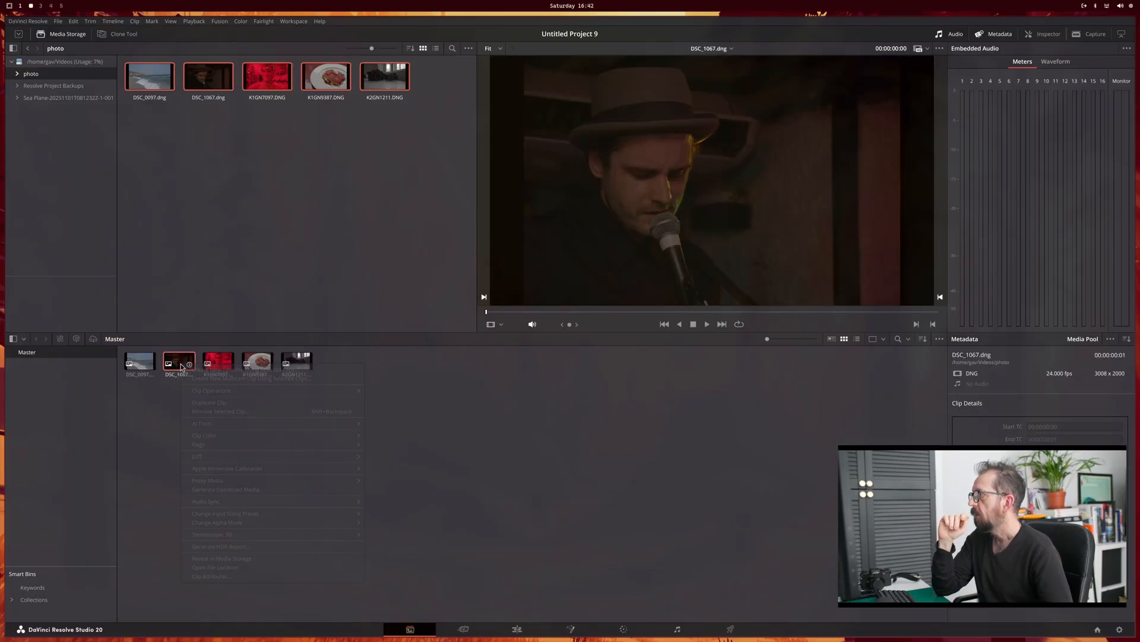
left_click(191, 372)
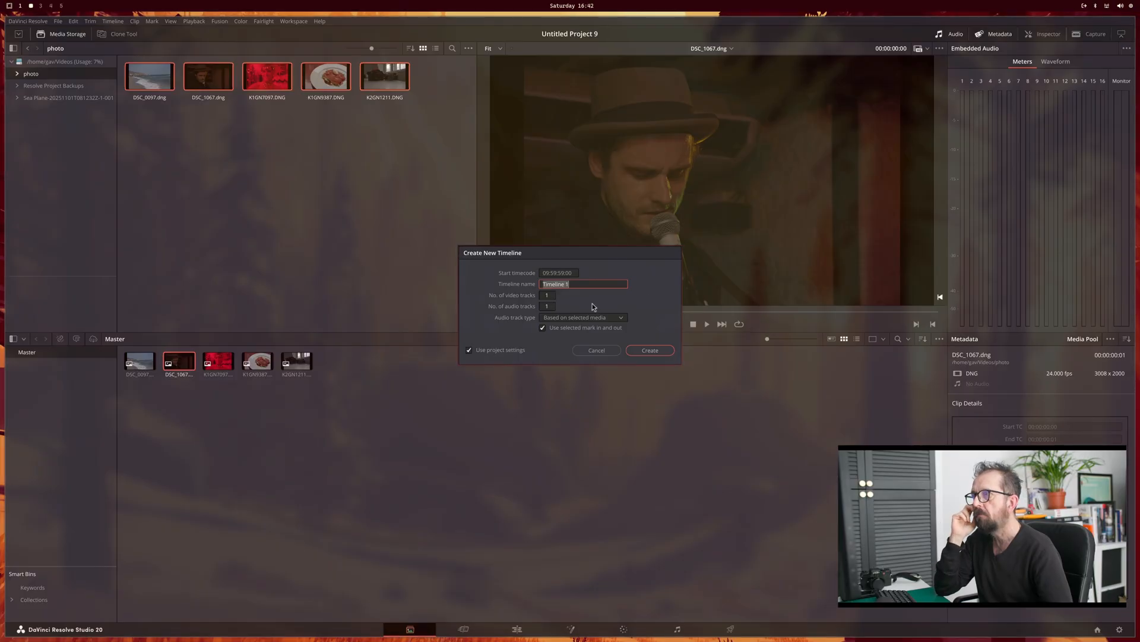
left_click(470, 349)
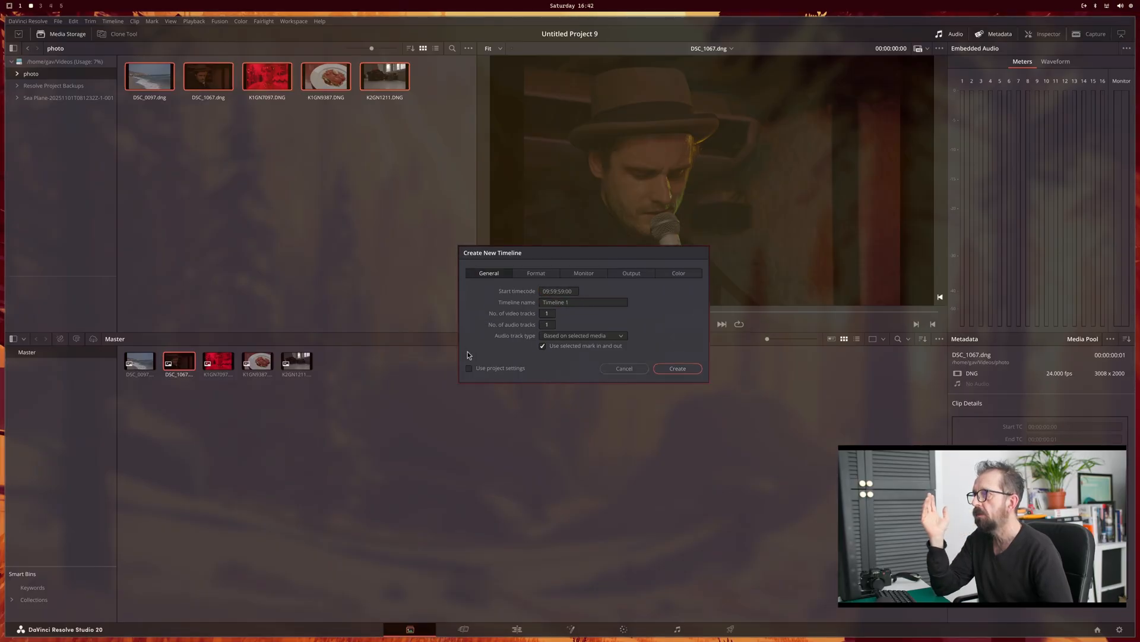
Step: Set the new timeline's resolution to Custom, 3008 x 2000
left_click(549, 276)
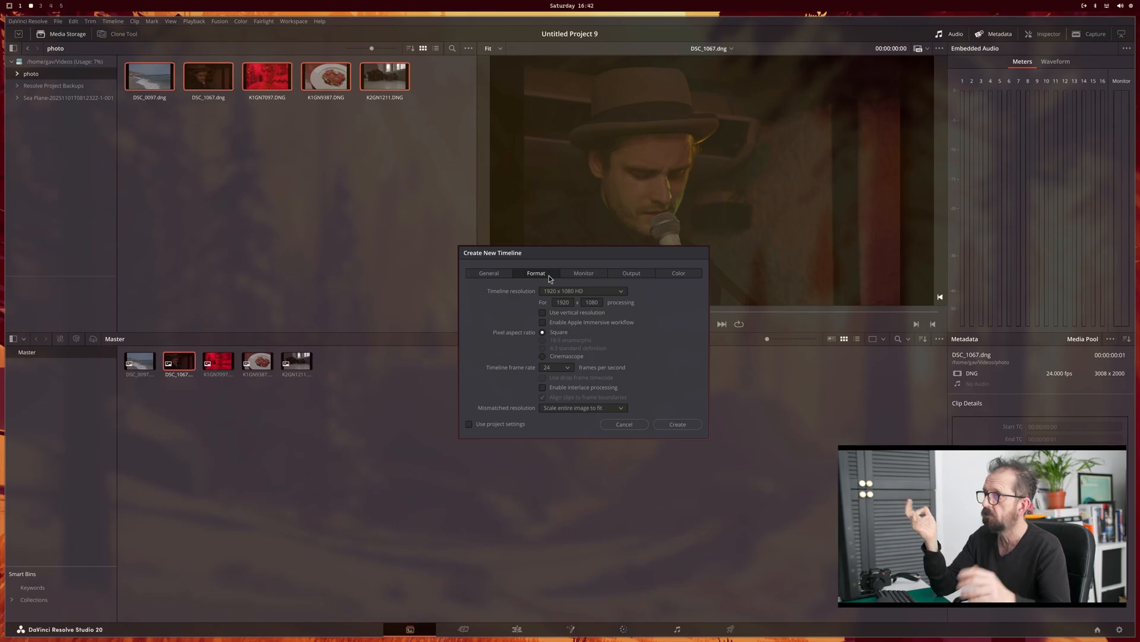
left_click(588, 293)
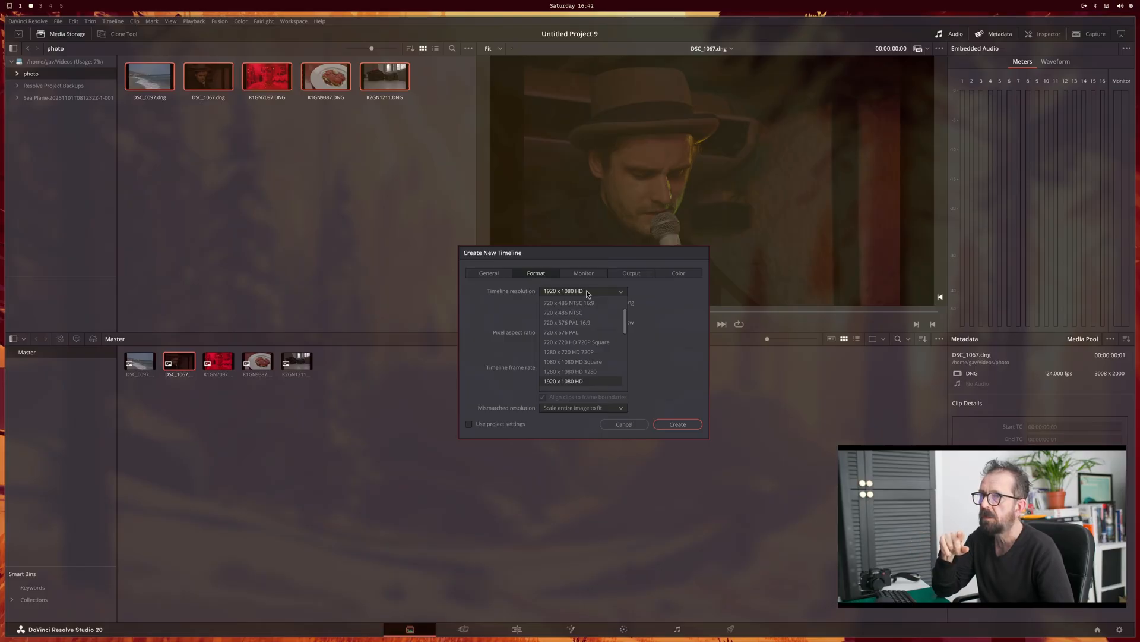
scroll(583, 347, "up", 3)
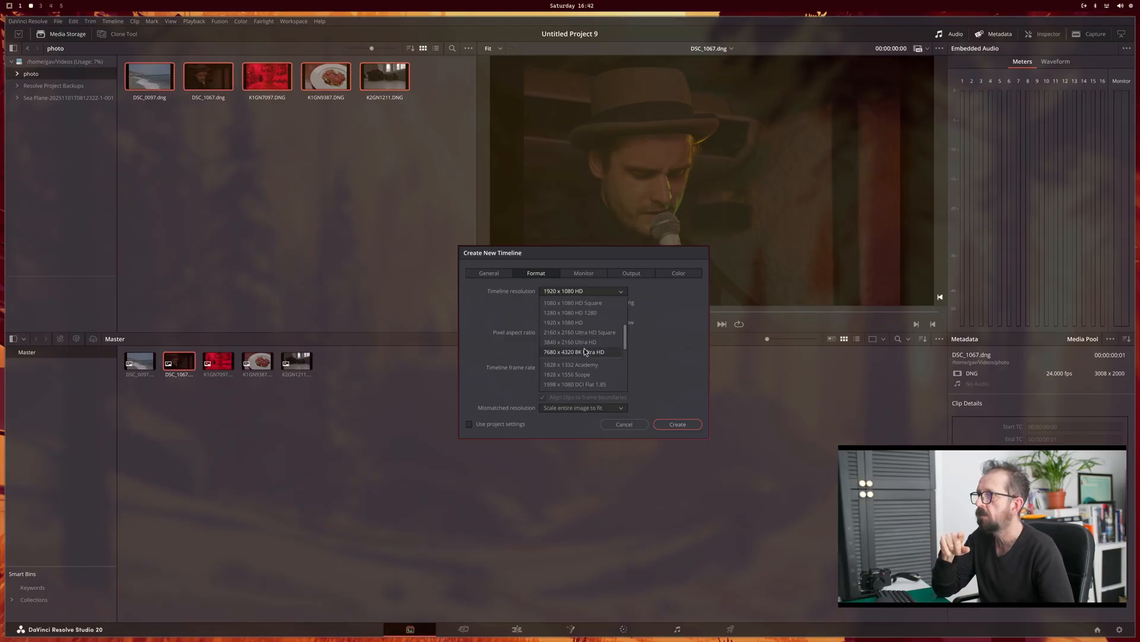
left_click(546, 303)
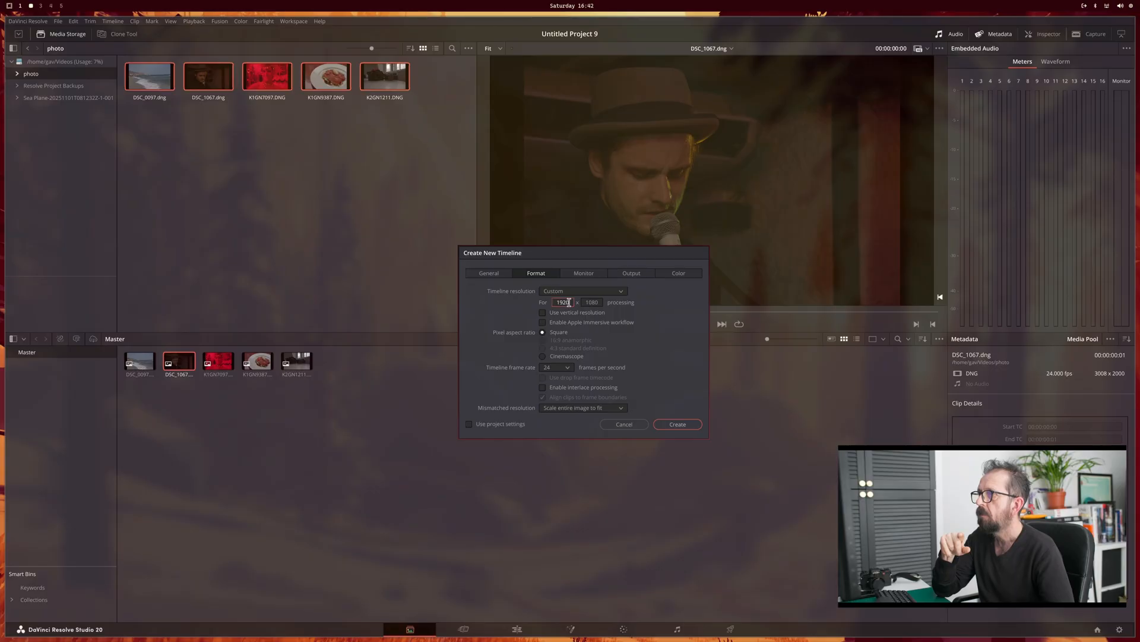
type("3")
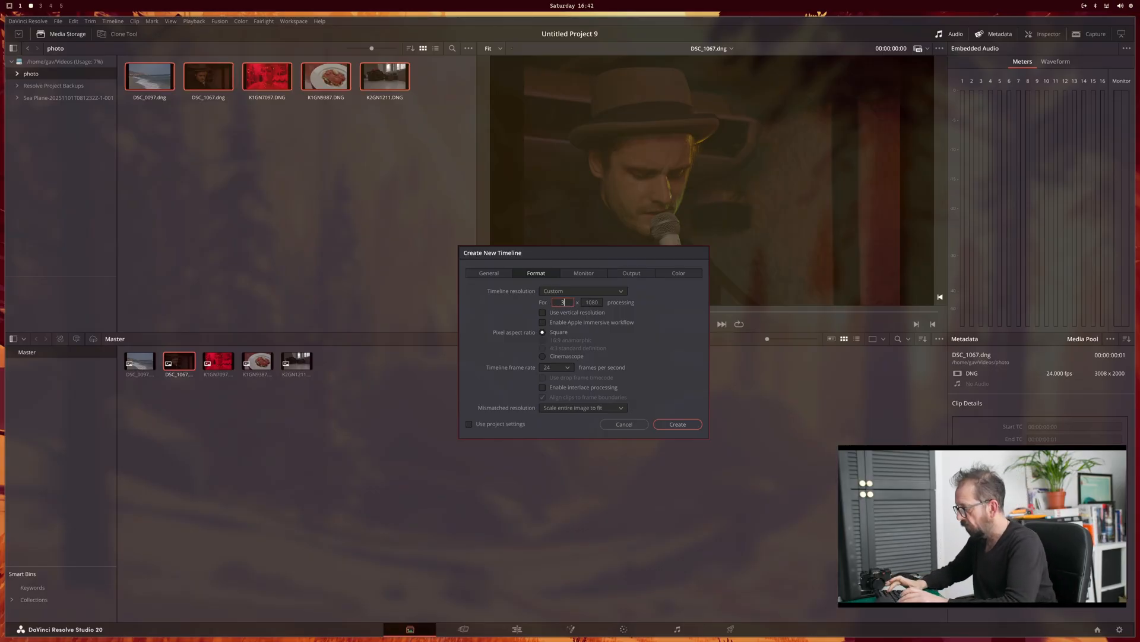
type("008")
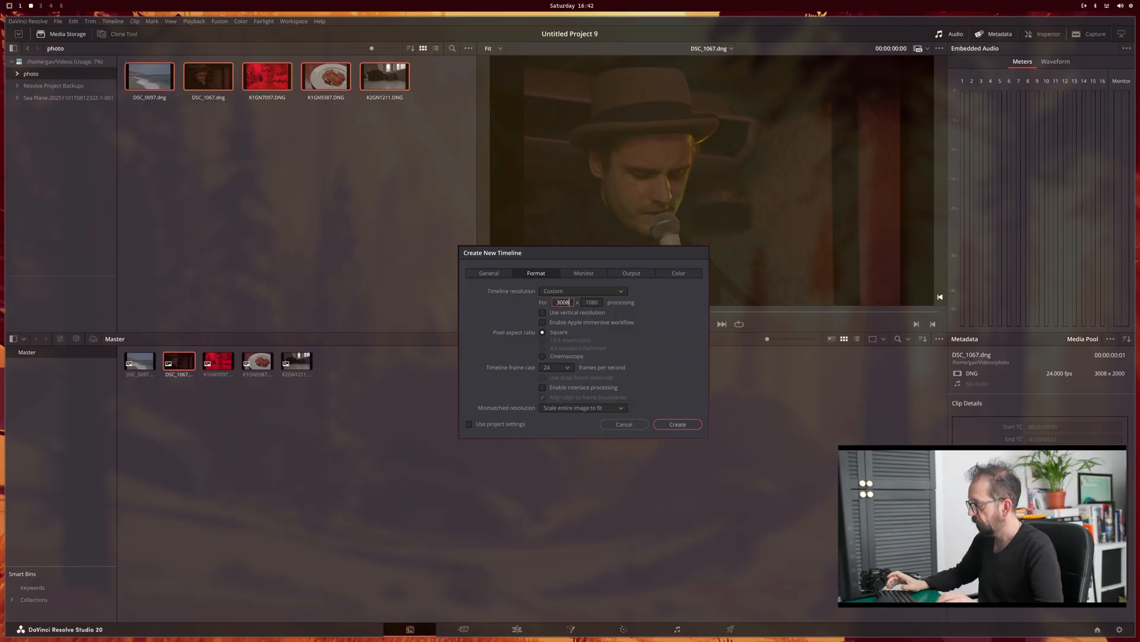
left_click_drag(600, 303, 582, 302)
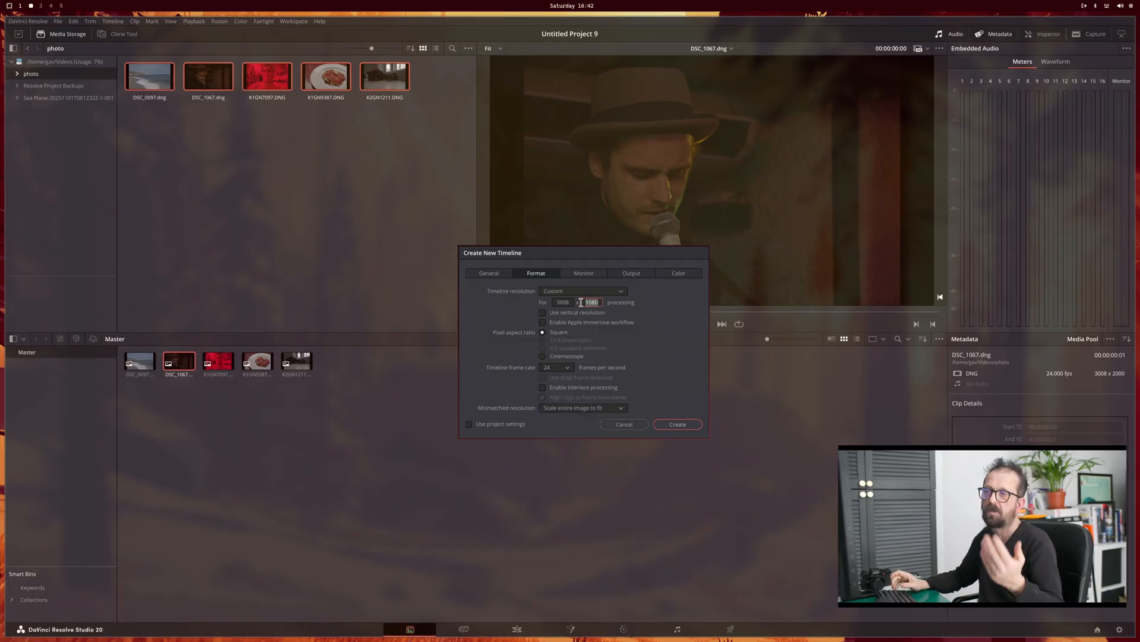
type("200")
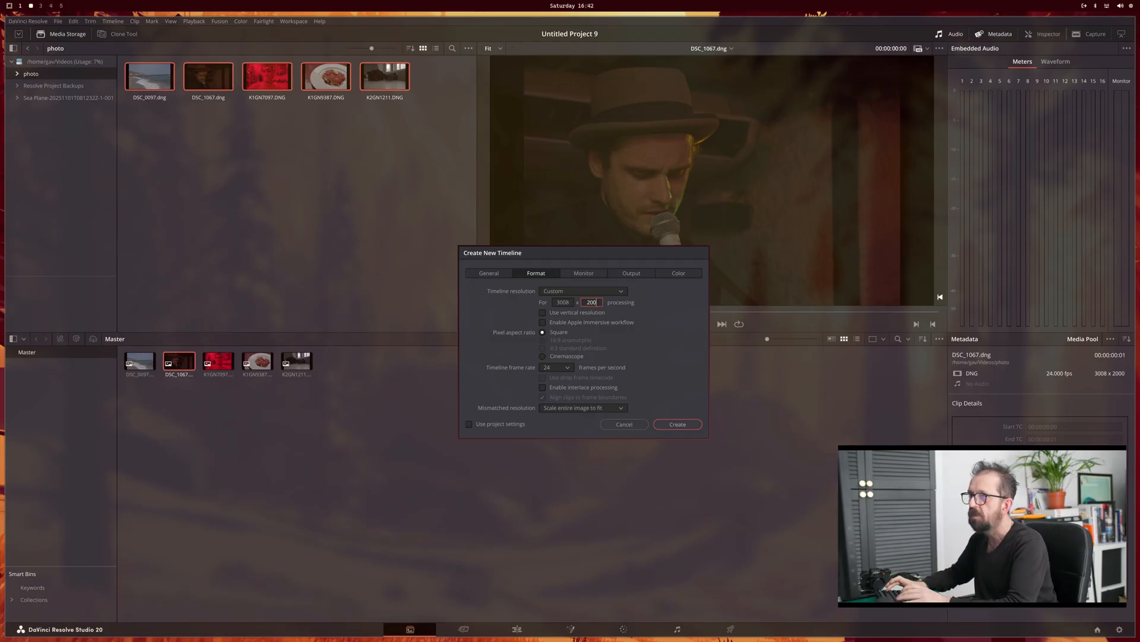
type("0")
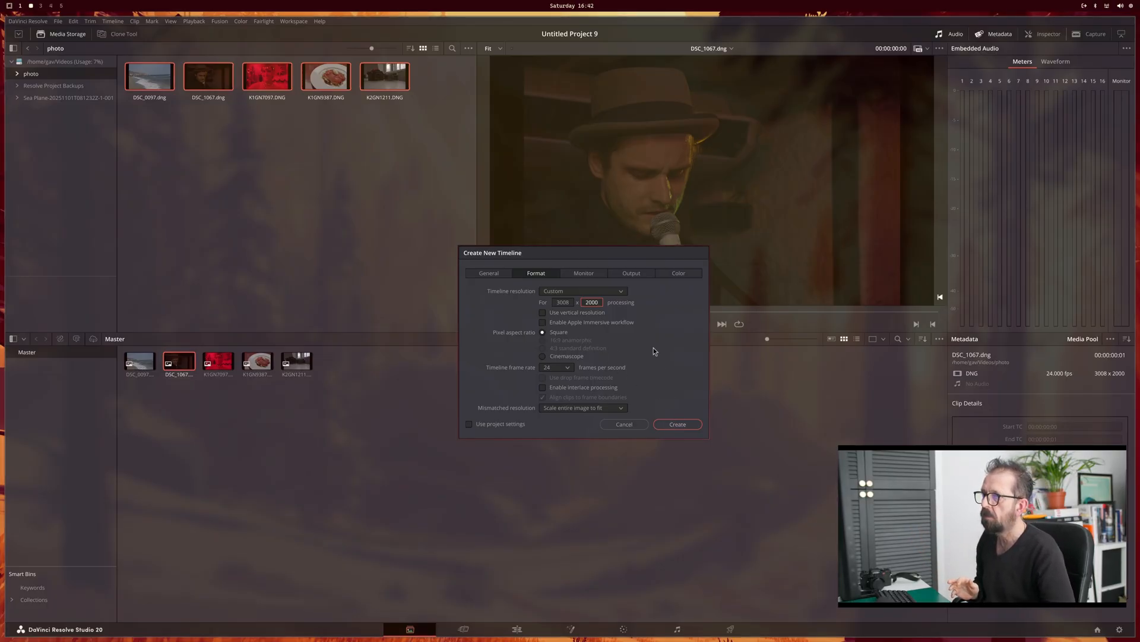
Step: Set the new timeline's color space to DaVinci WG/Intermediate
left_click(665, 272)
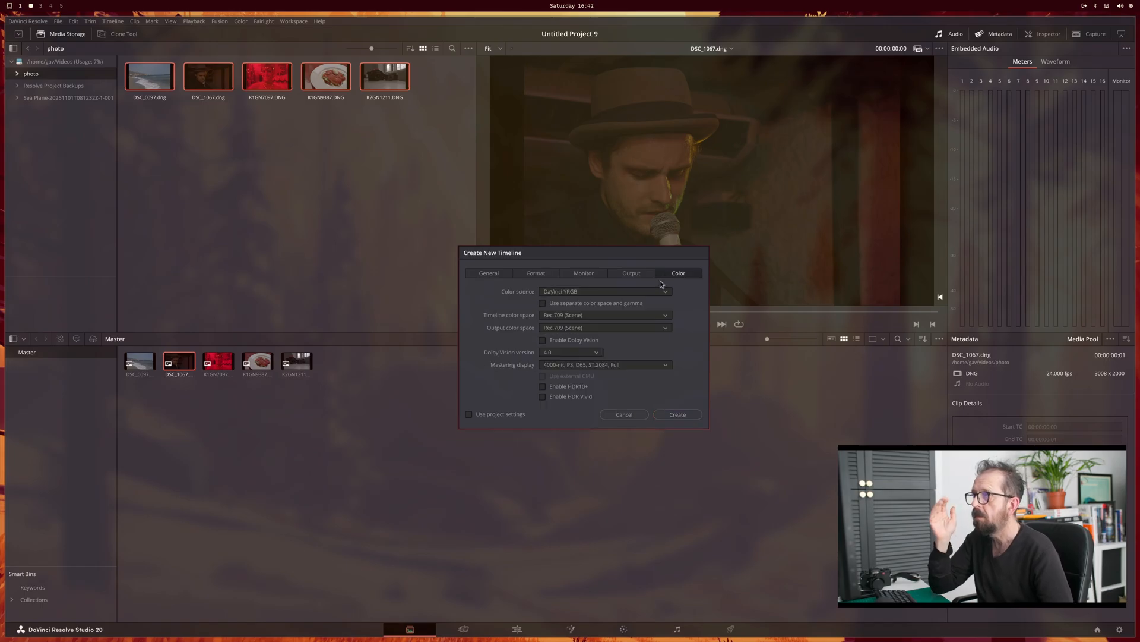
left_click(621, 315)
scroll(617, 360, "down", 8)
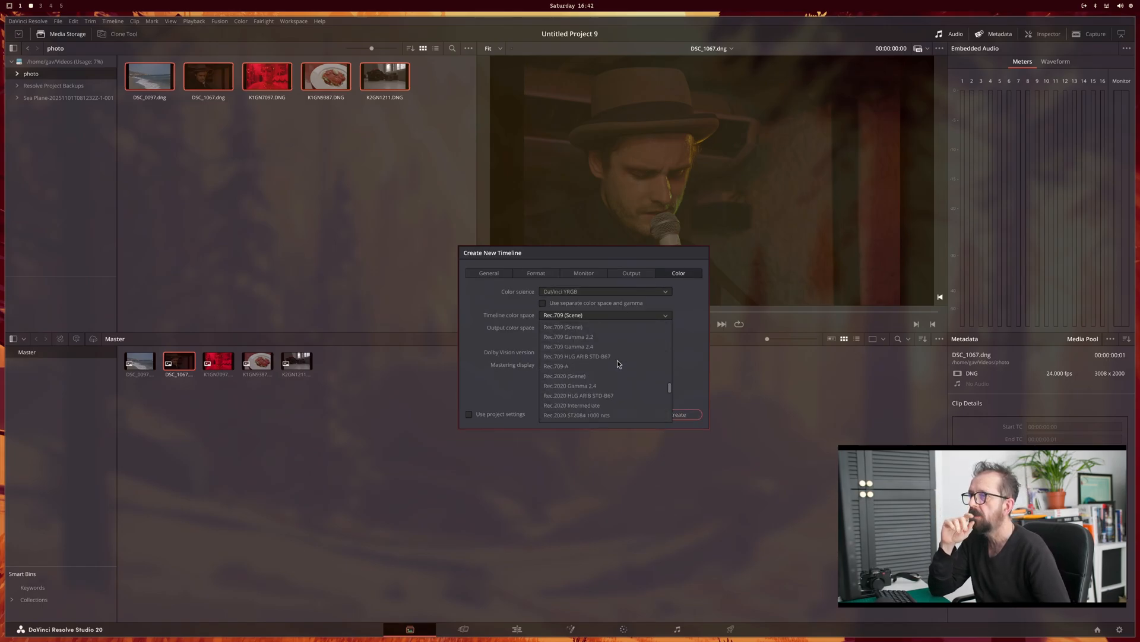
scroll(618, 360, "up", 8)
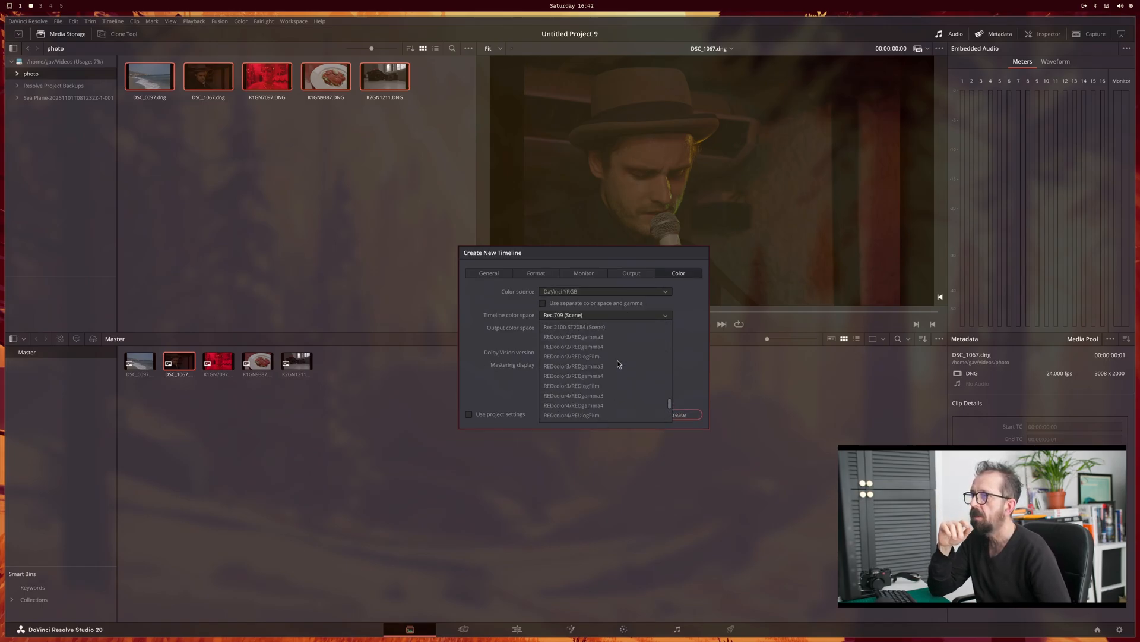
scroll(618, 360, "up", 8)
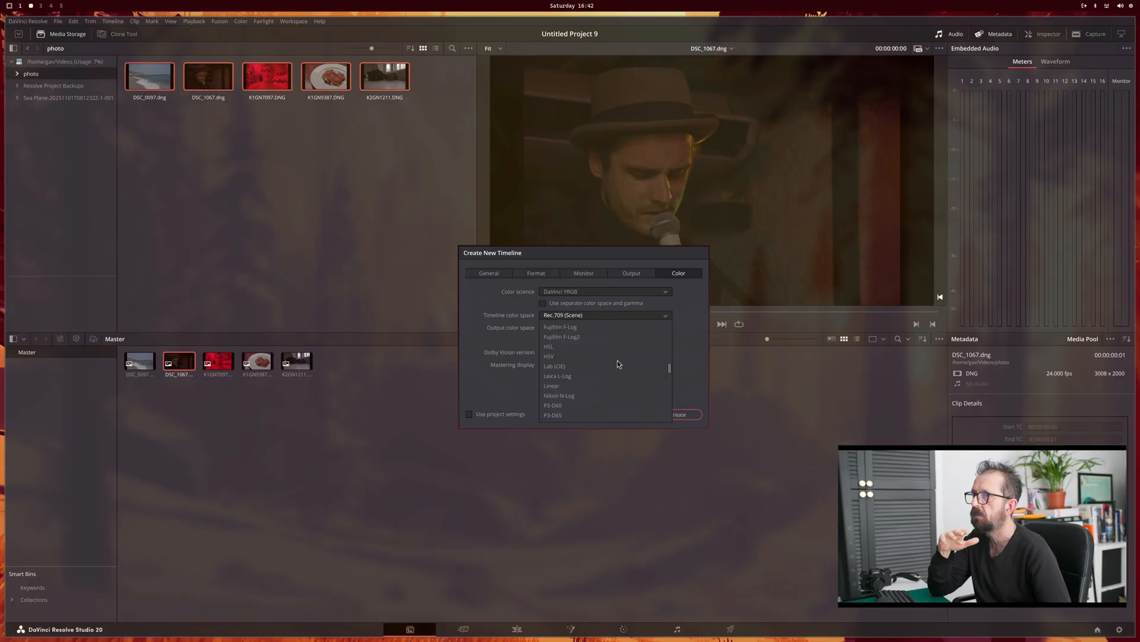
left_click(618, 358)
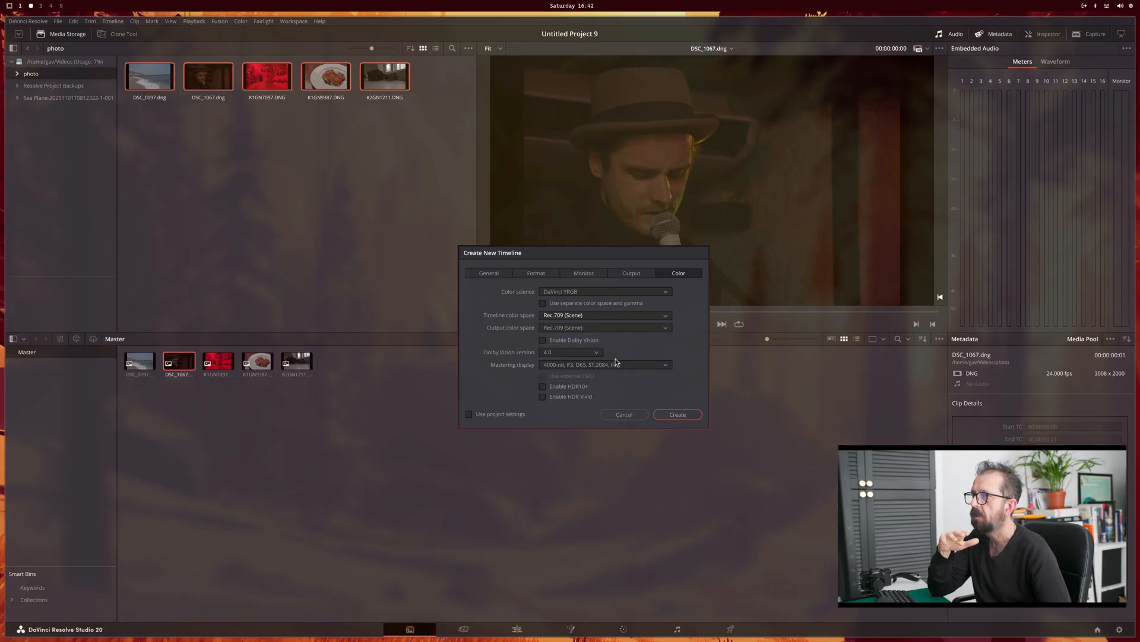
Step: Set the output color space to sRGB and create the timeline
left_click(624, 328)
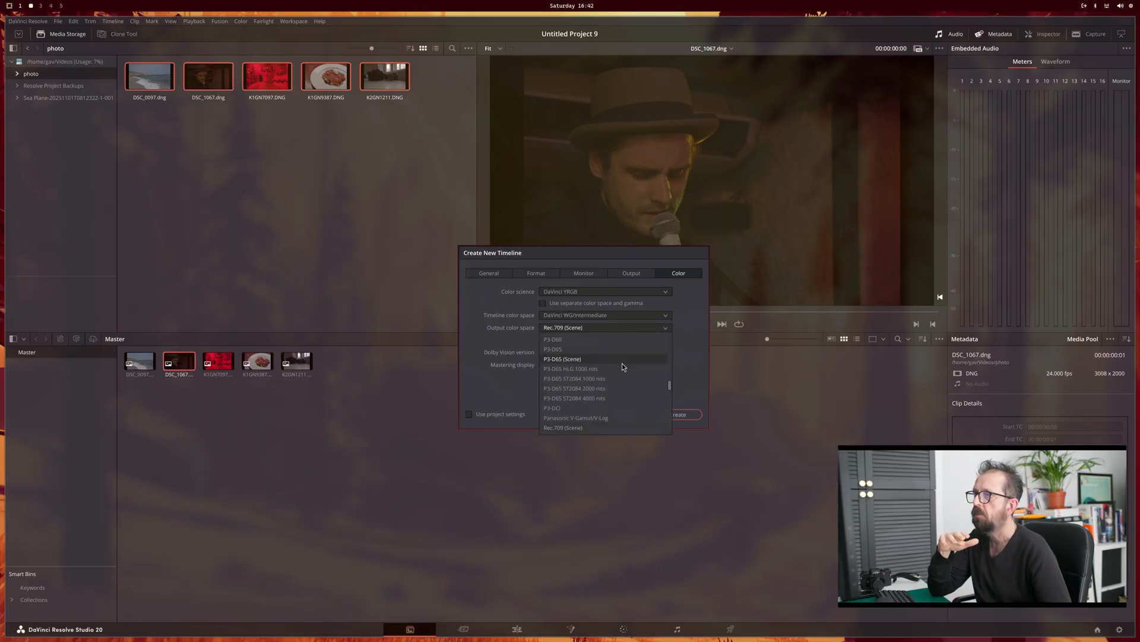
scroll(623, 374, "down", 6)
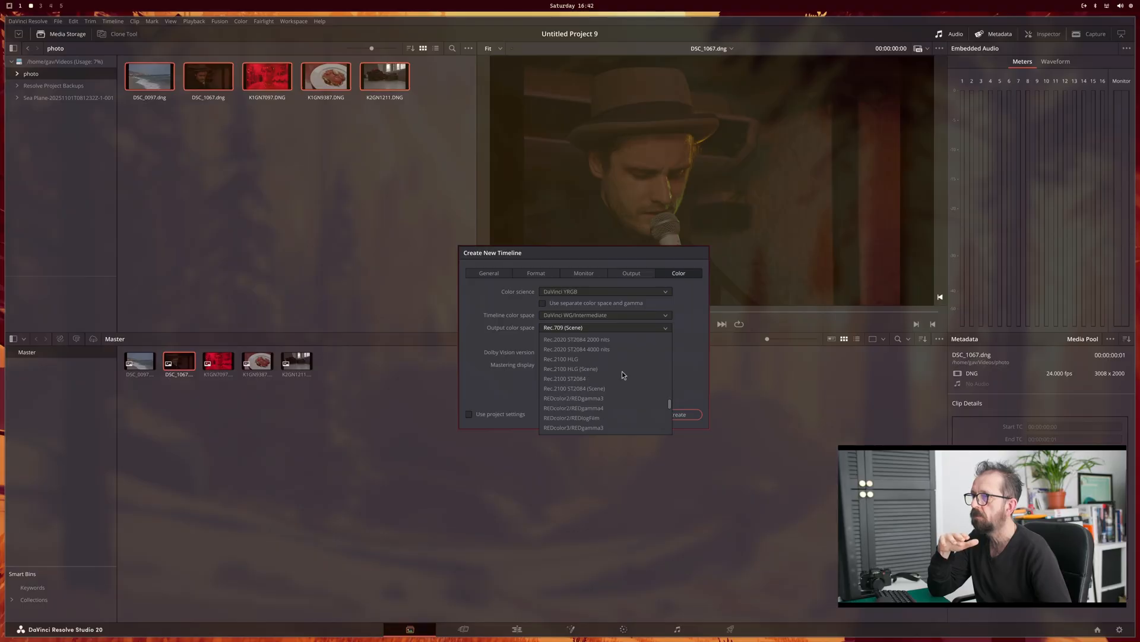
scroll(622, 370, "down", 2)
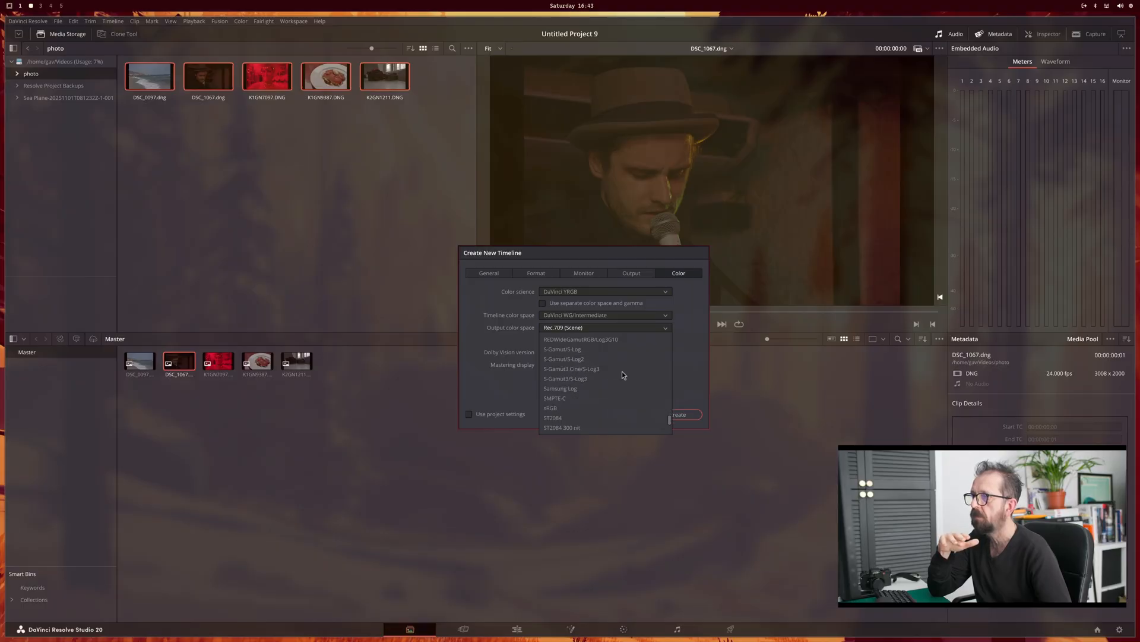
left_click(597, 406)
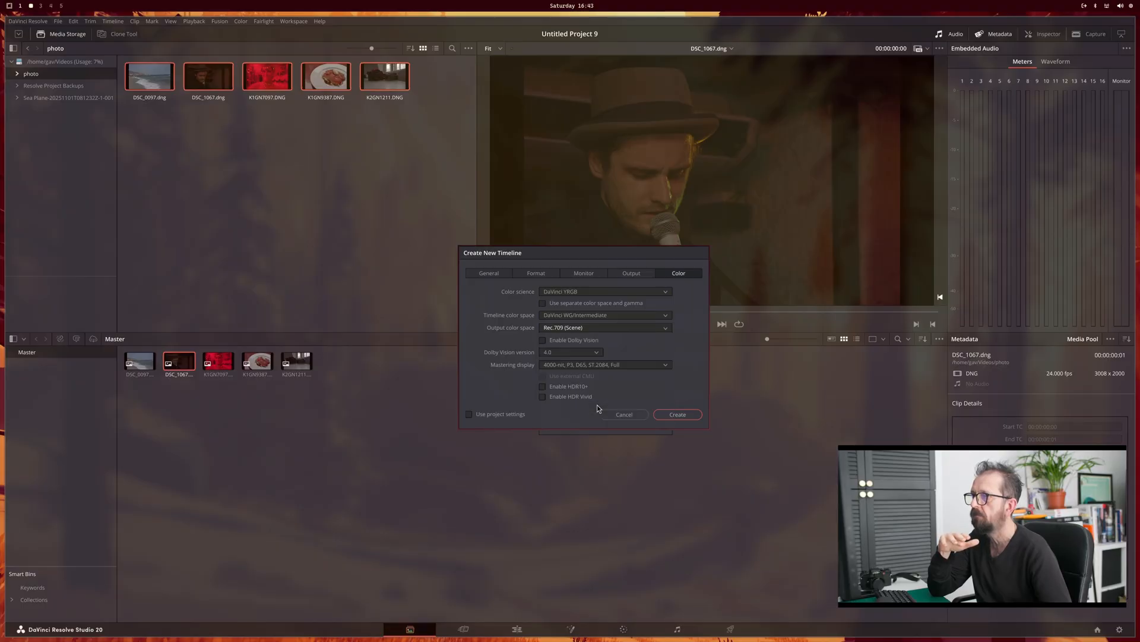
left_click(674, 414)
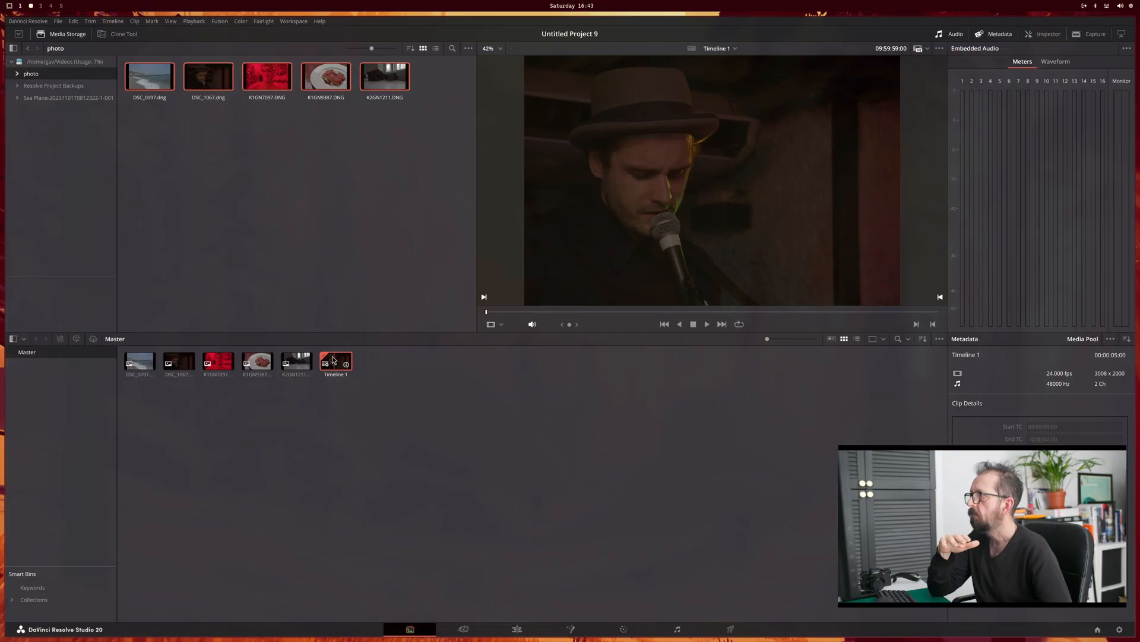
Step: Open Timeline 1, move the playhead to 10:00:01:07 within the photo clip and go to the color workspace
double_click(333, 360)
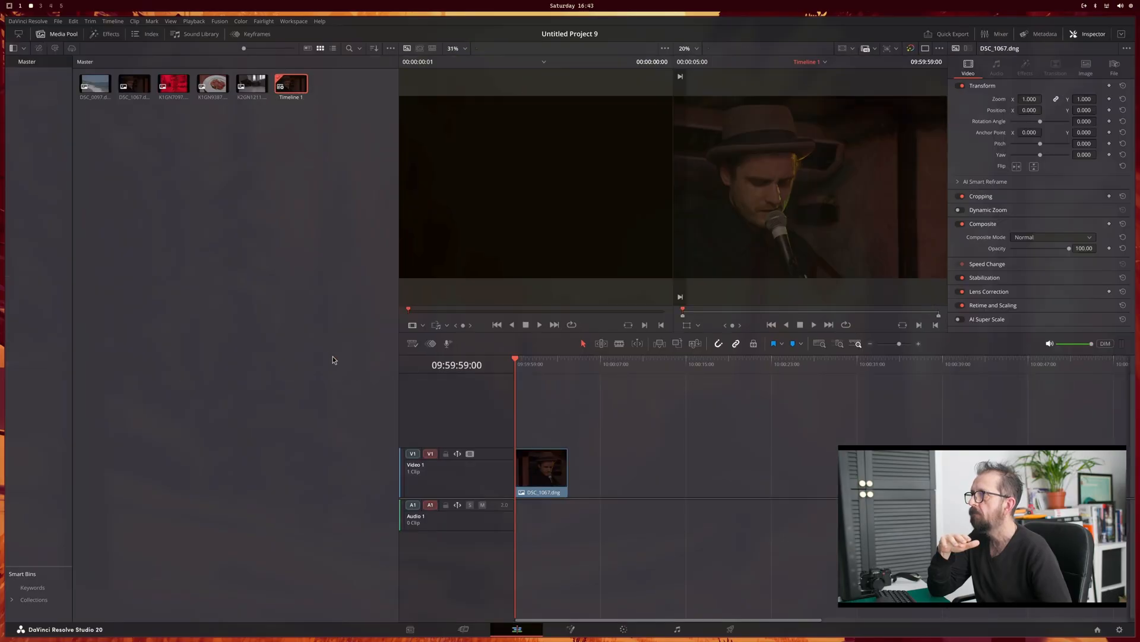
left_click(540, 361)
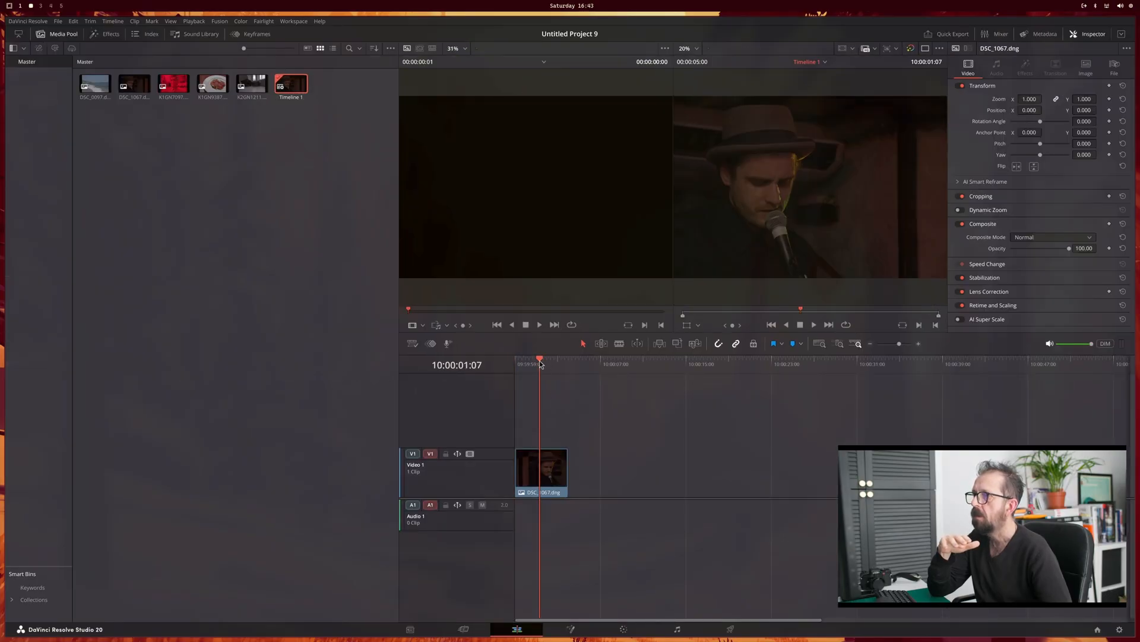
left_click(625, 630)
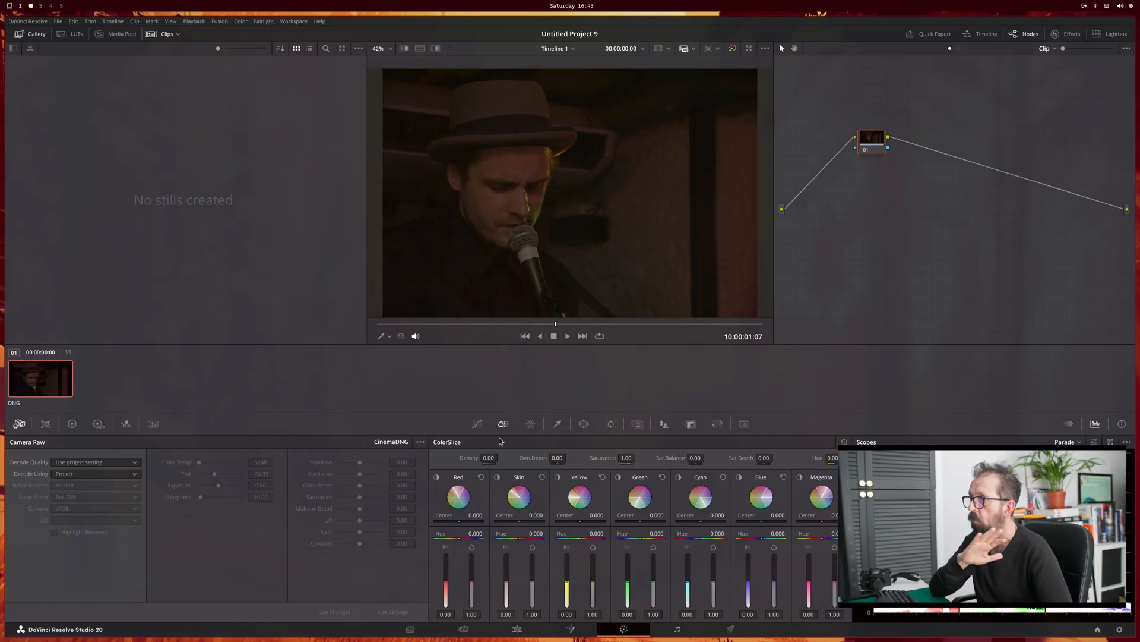
Step: Show the custom curves and narrow the stills gallery to widen the viewer for the singer photo
left_click(476, 421)
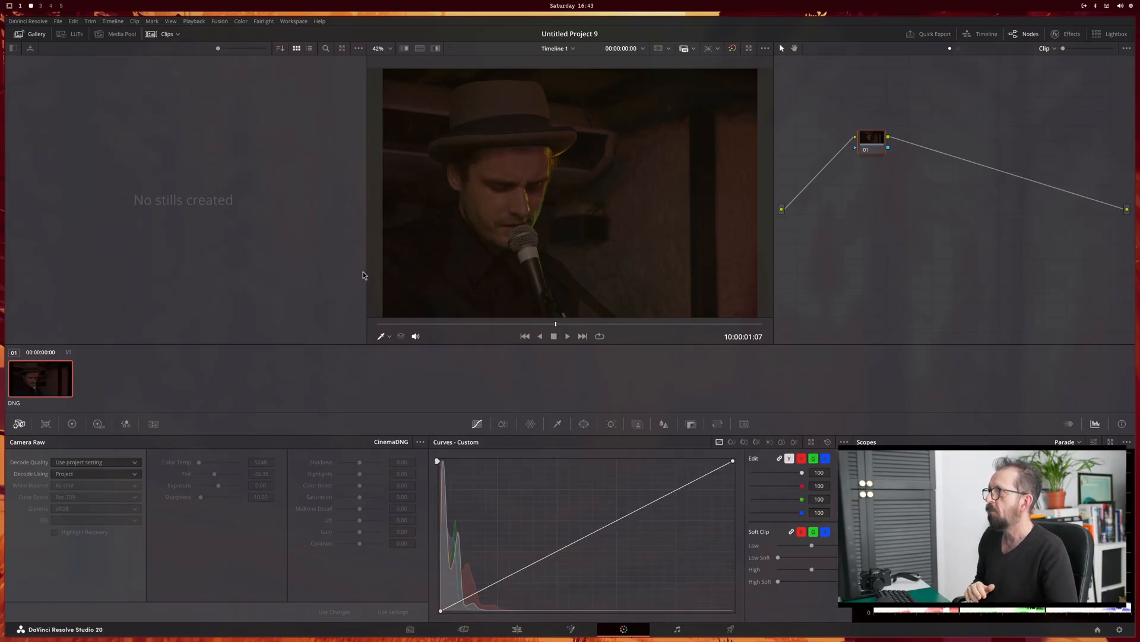
left_click_drag(365, 271, 127, 255)
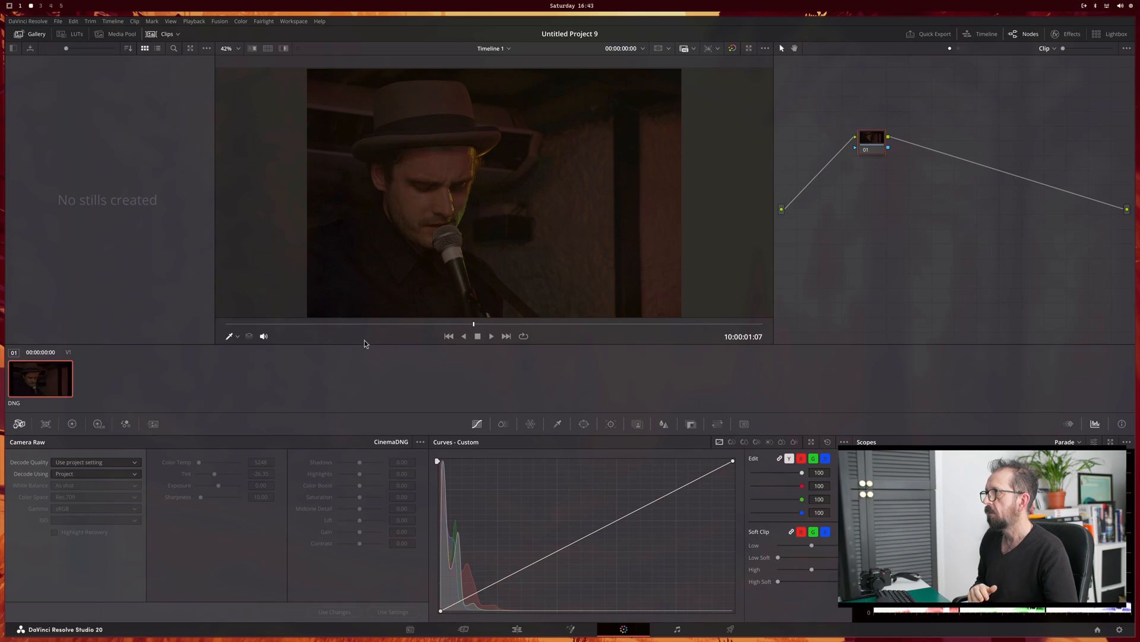
scroll(415, 224, "up", 4)
scroll(399, 196, "down", 2)
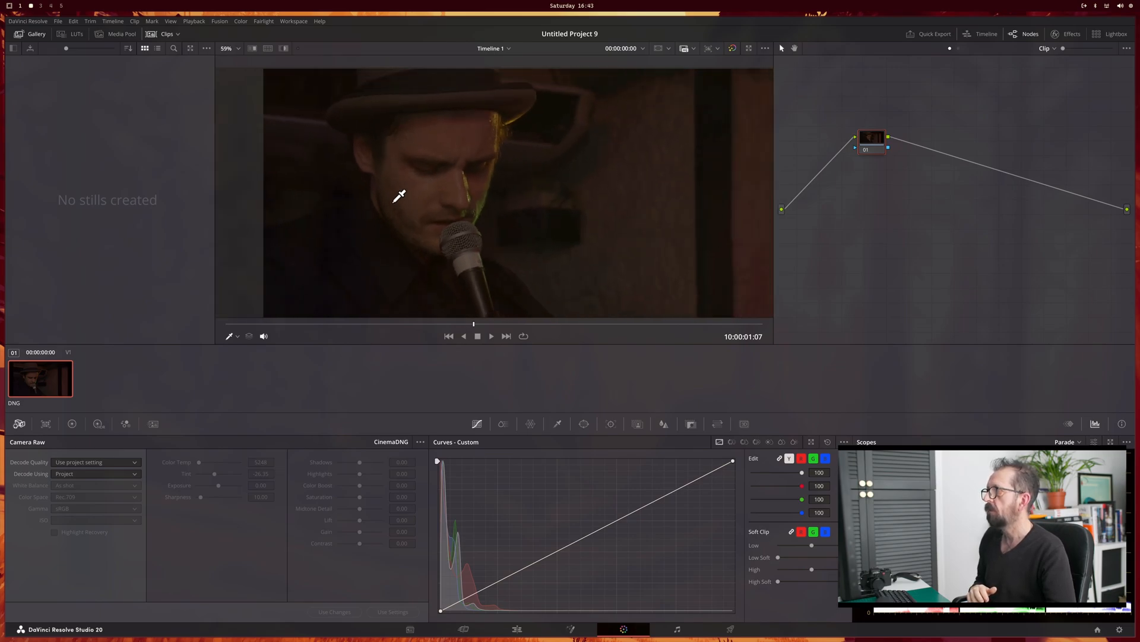
Step: Set the singer photo's raw decoding to use Clip and its color space to Blackmagic Design
scroll(399, 196, "down", 1)
left_click(135, 474)
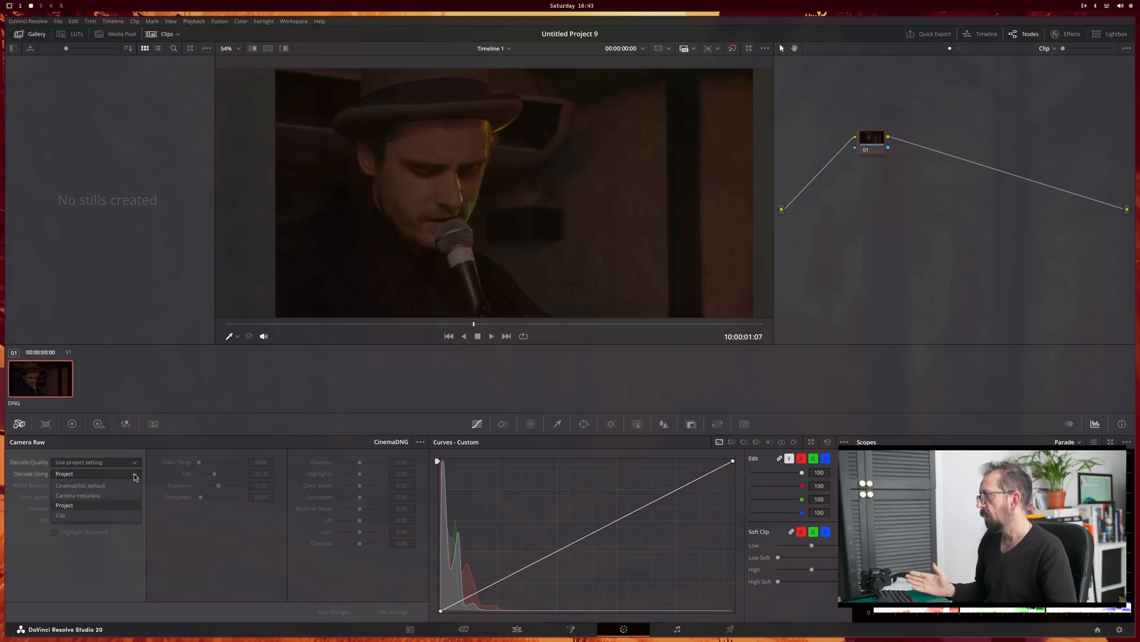
left_click(128, 515)
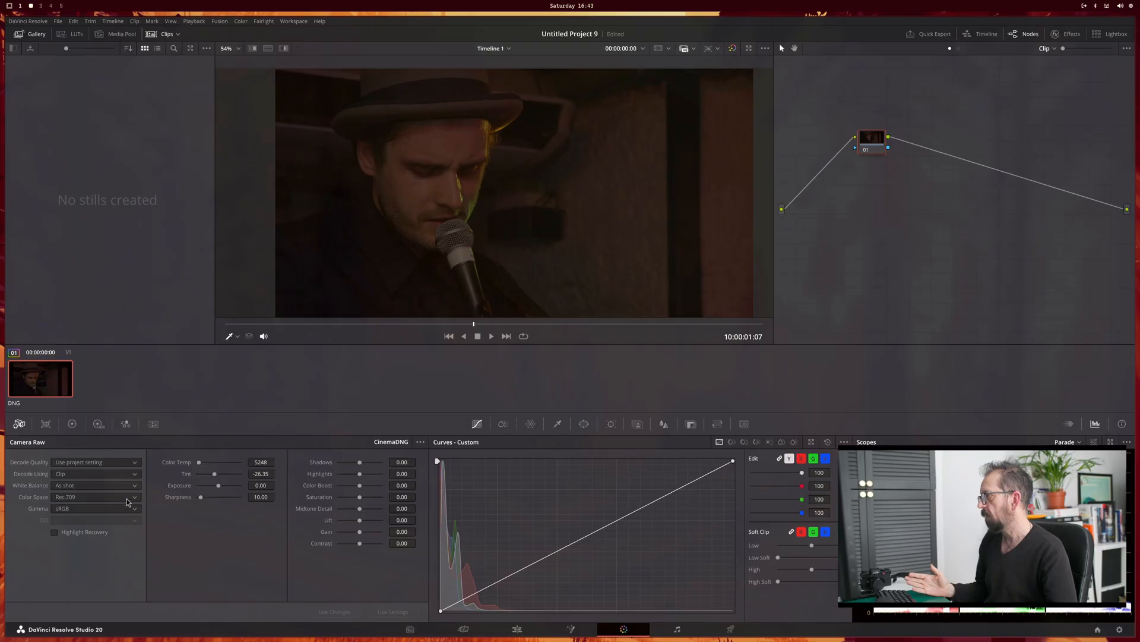
left_click(127, 499)
left_click(123, 521)
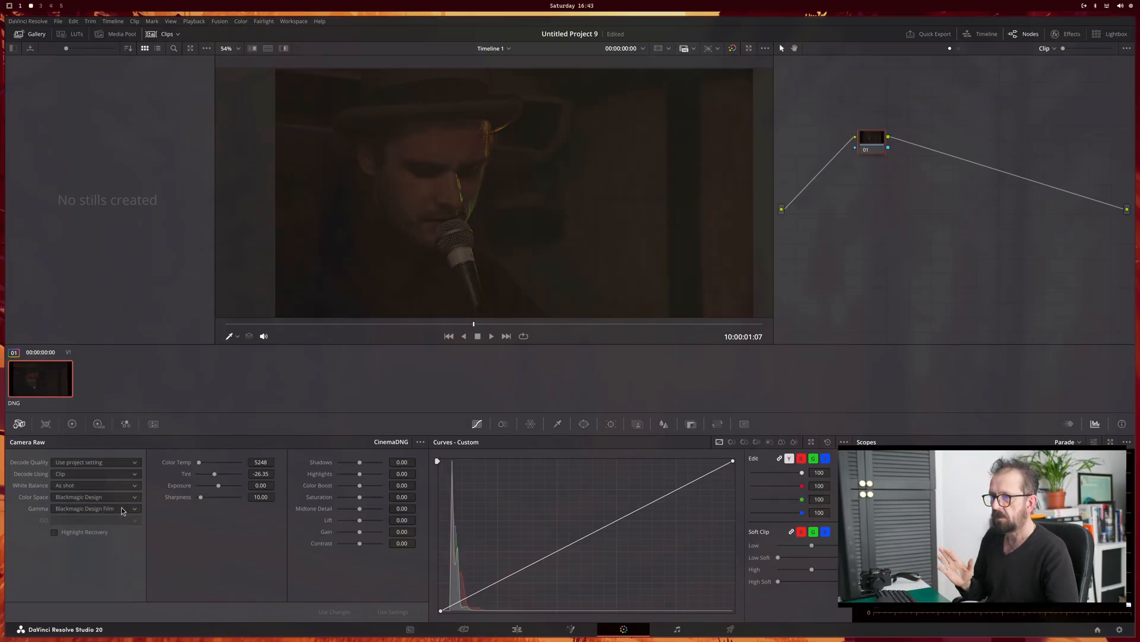
Step: Brighten the photo with the primaries color wheels, setting gain to 2.50, gamma to 0.11 and lift to -0.02
scroll(463, 253, "up", 1)
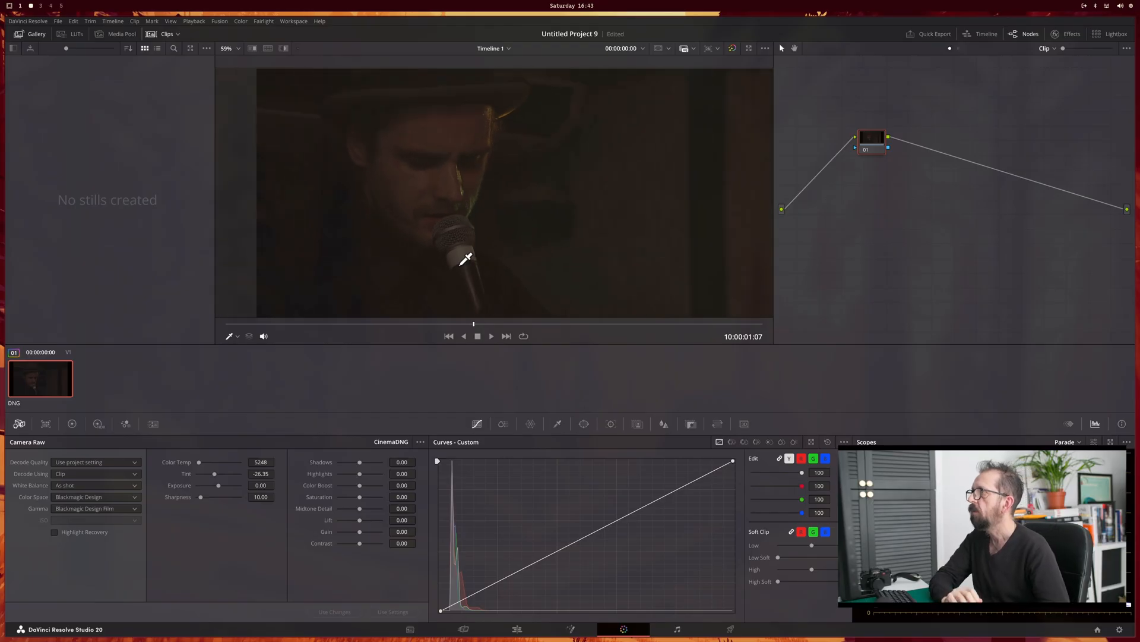
scroll(464, 257, "down", 2)
scroll(466, 259, "down", 1)
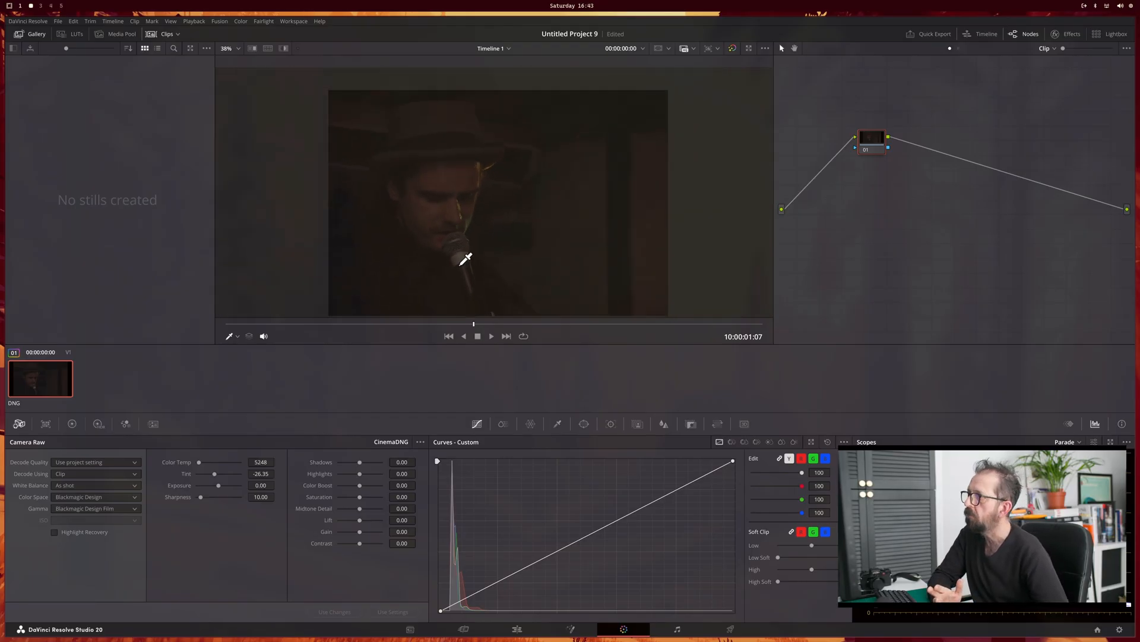
left_click(72, 424)
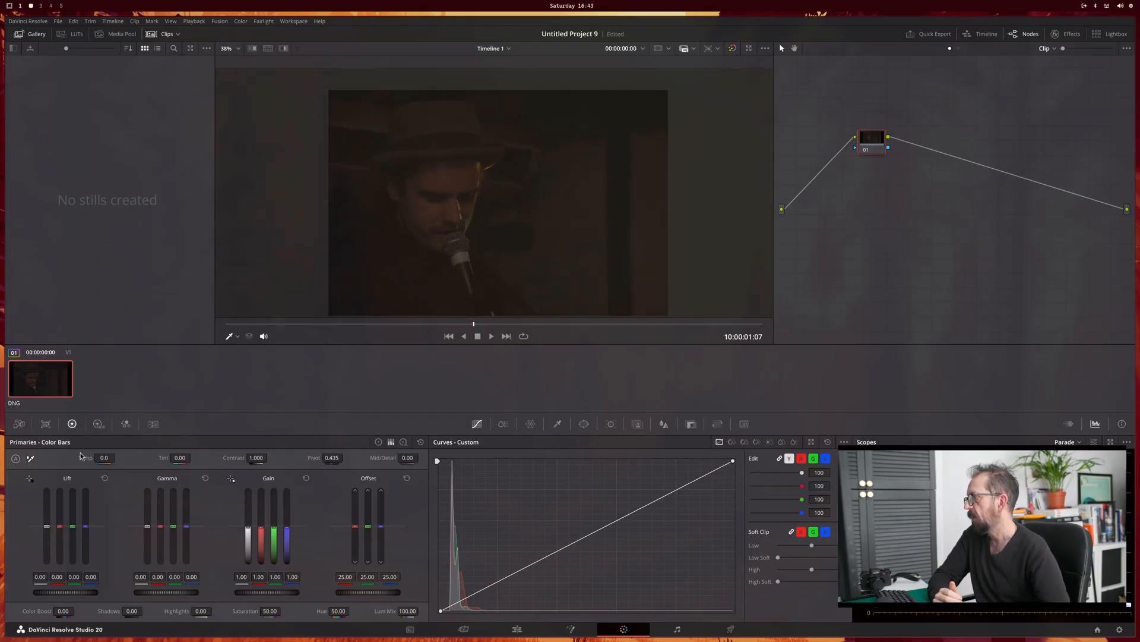
left_click(379, 442)
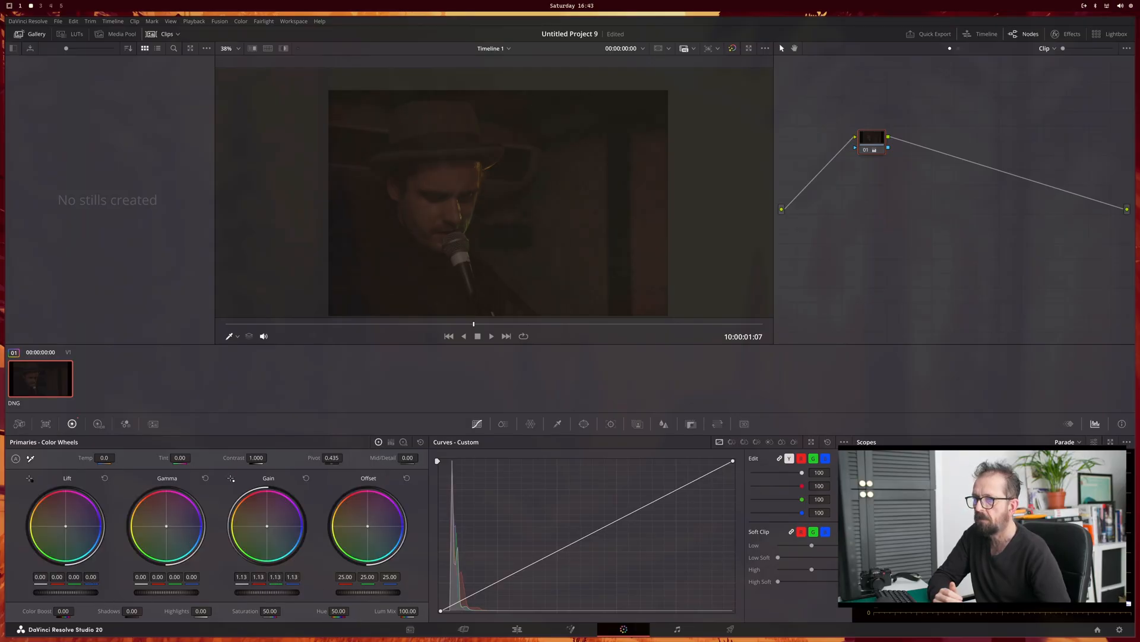
left_click_drag(267, 592, 349, 593)
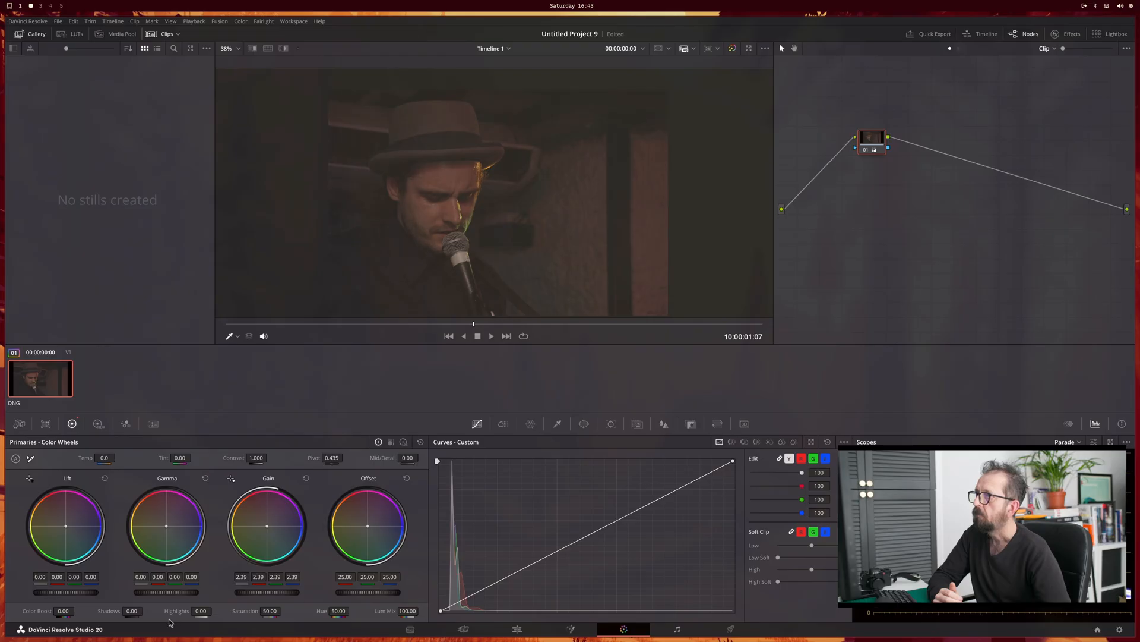
left_click_drag(66, 592, 59, 592)
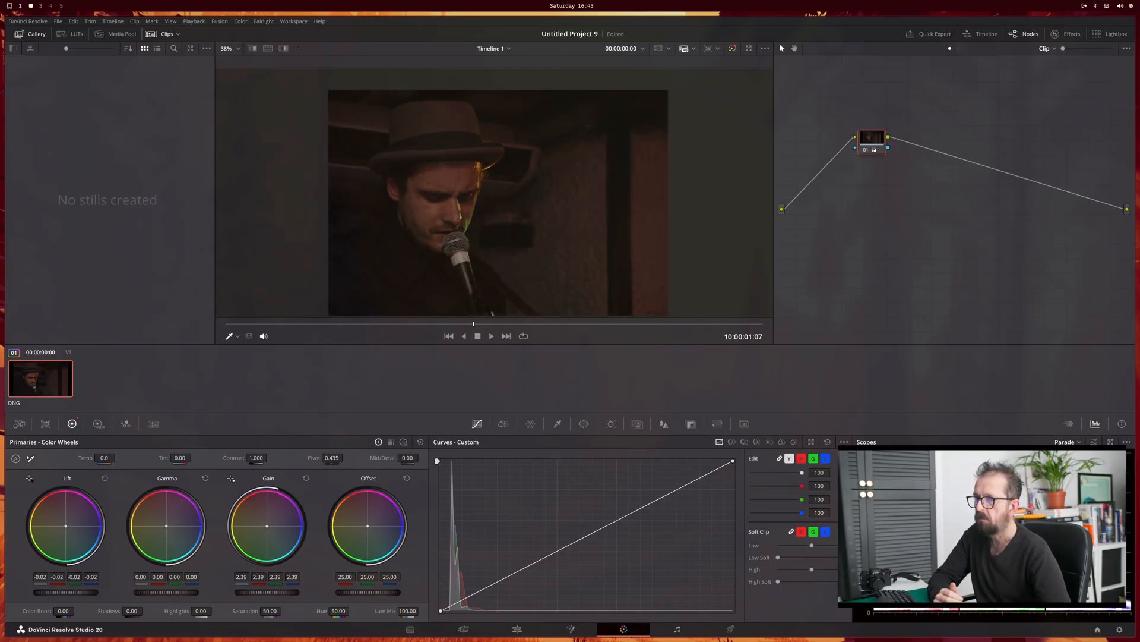
left_click_drag(167, 593, 182, 592)
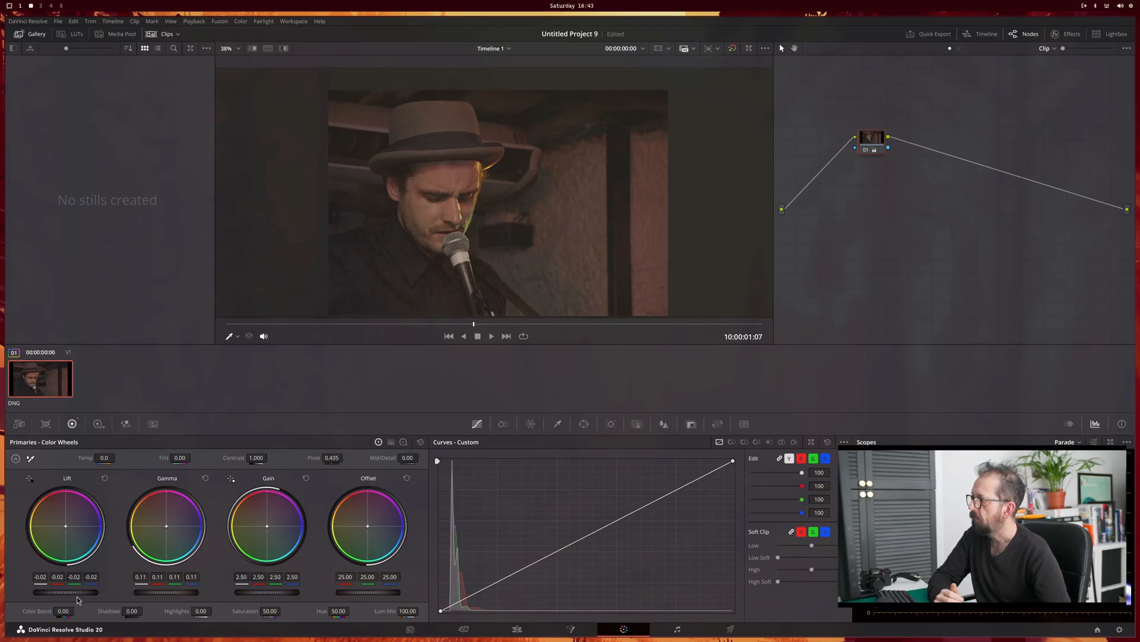
left_click_drag(65, 593, 65, 592)
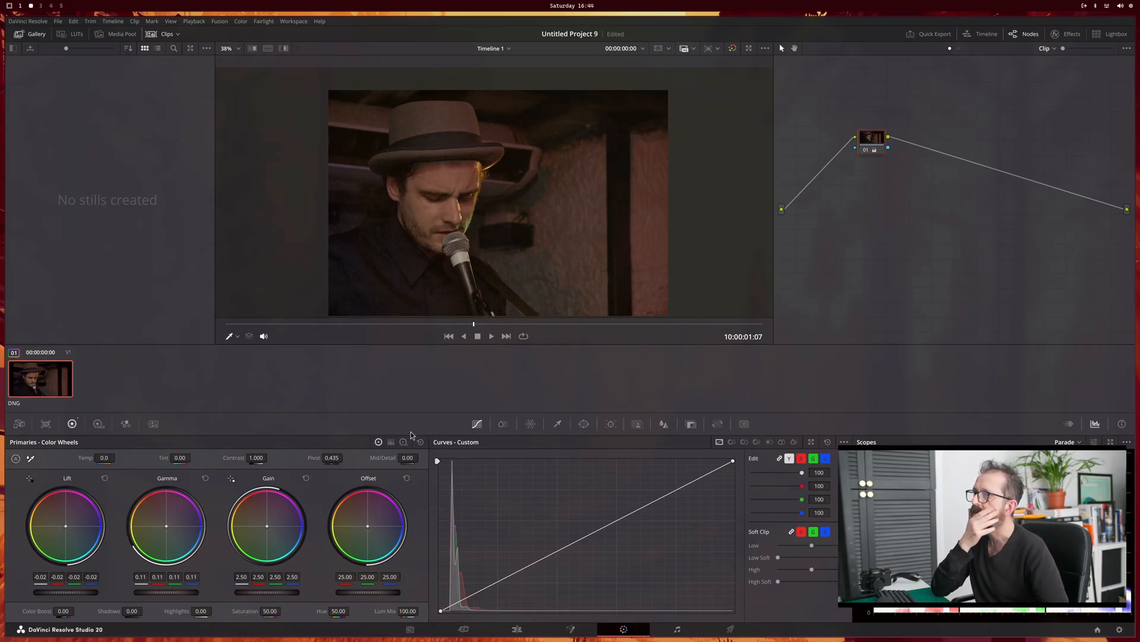
Step: Raise the color boost of the singer photo to 14.50
scroll(593, 222, "up", 1)
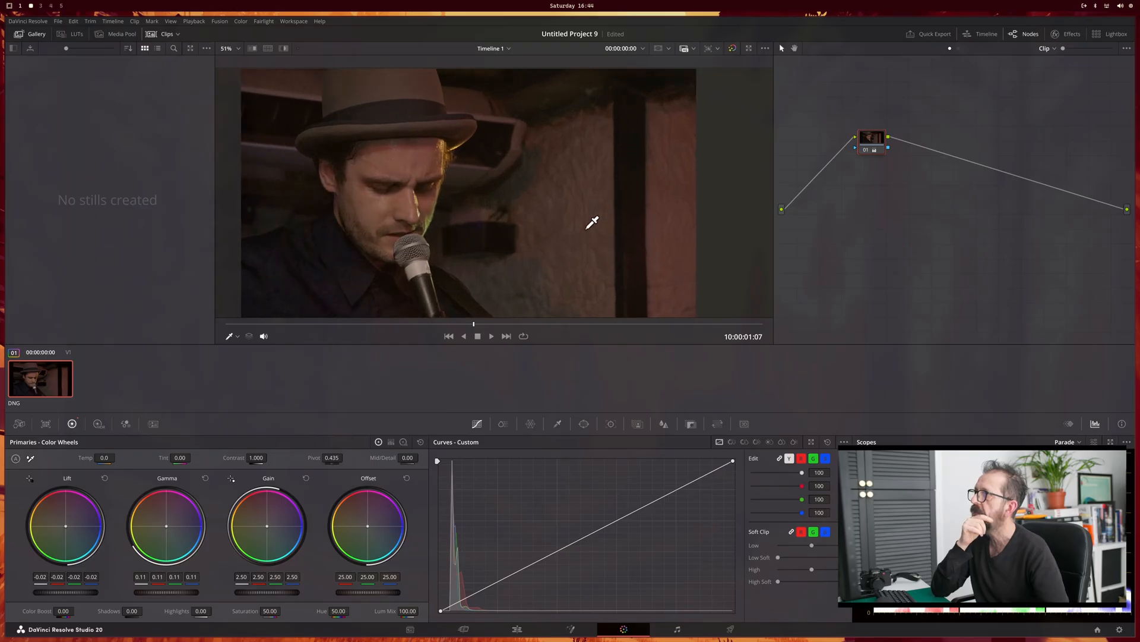
scroll(571, 201, "up", 1)
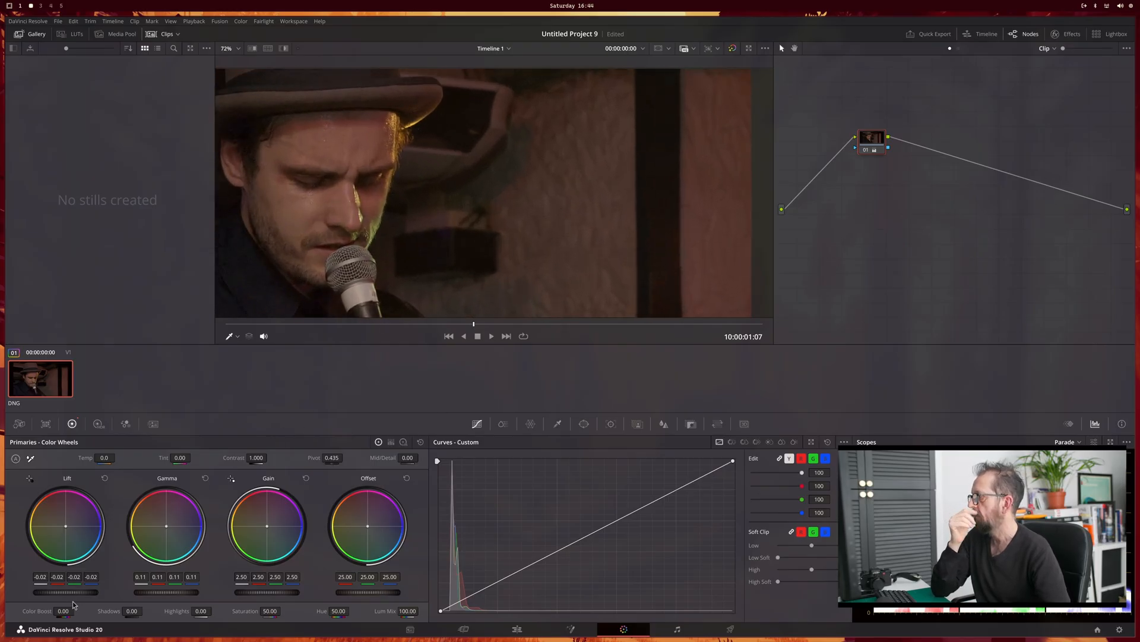
left_click_drag(63, 610, 76, 610)
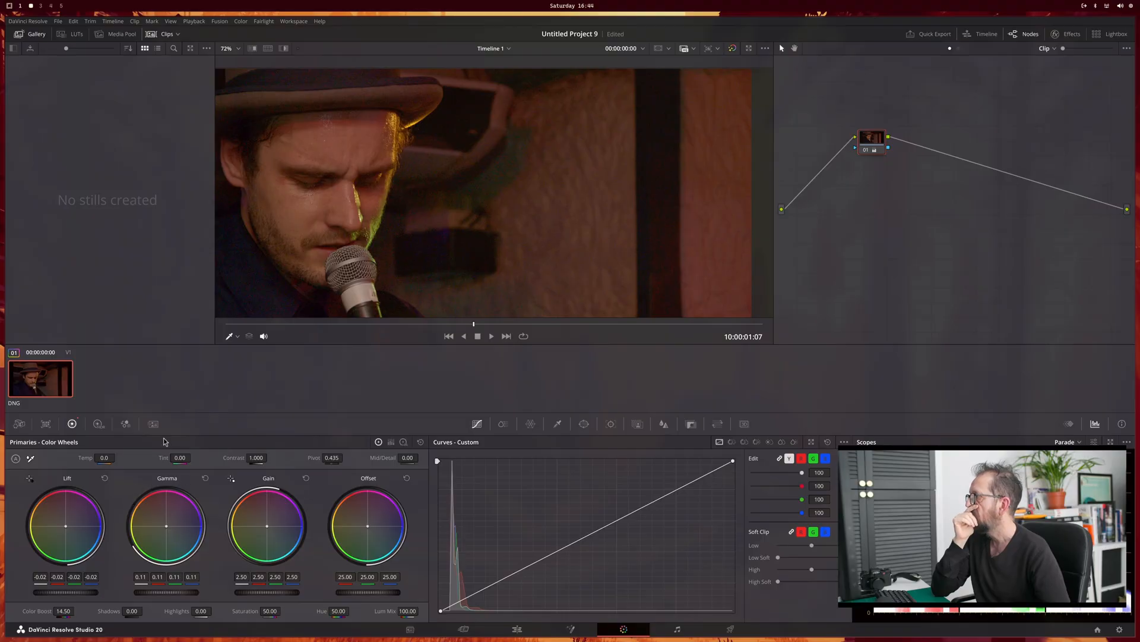
Step: Apply spatial noise reduction with linked luma and chroma thresholds of 3.2, checking the dark background up close
left_click(152, 423)
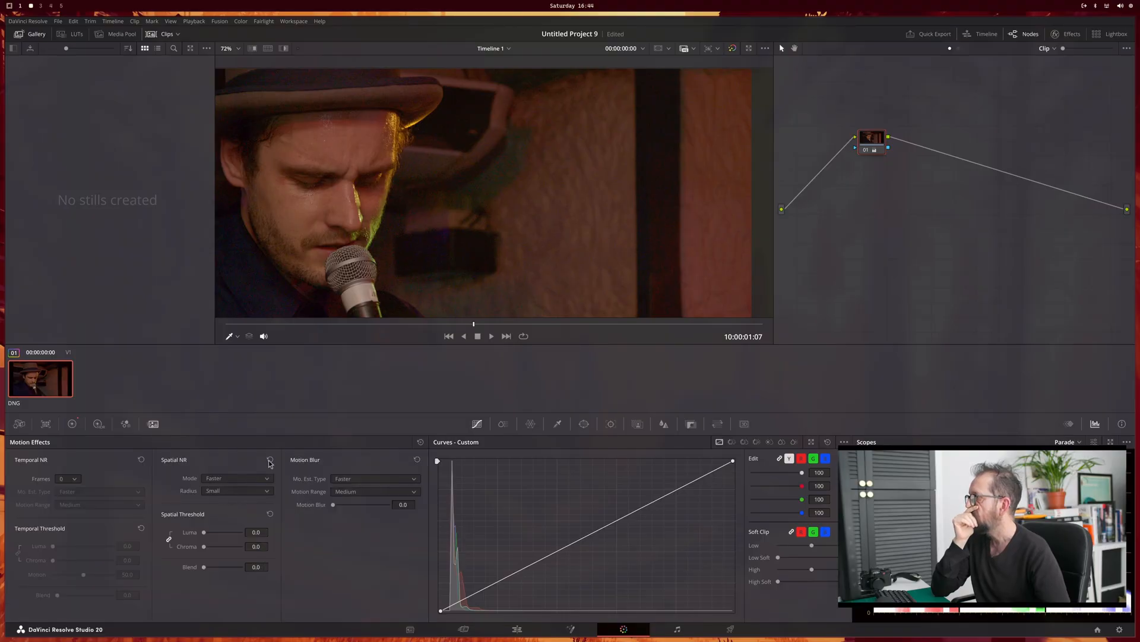
scroll(415, 262, "up", 8)
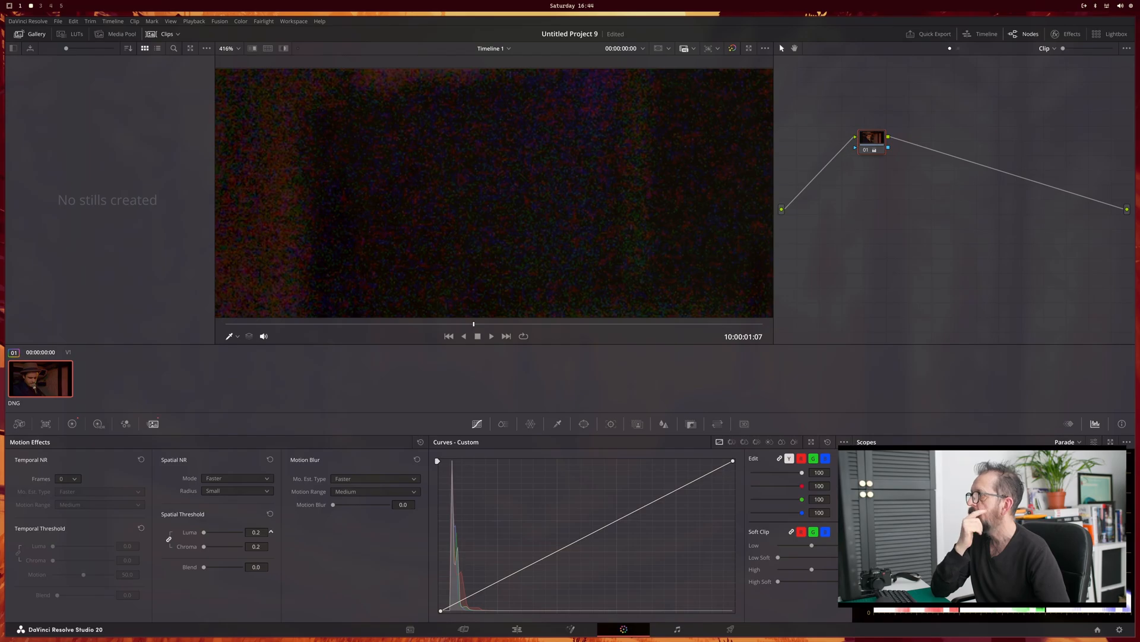
left_click_drag(256, 533, 270, 532)
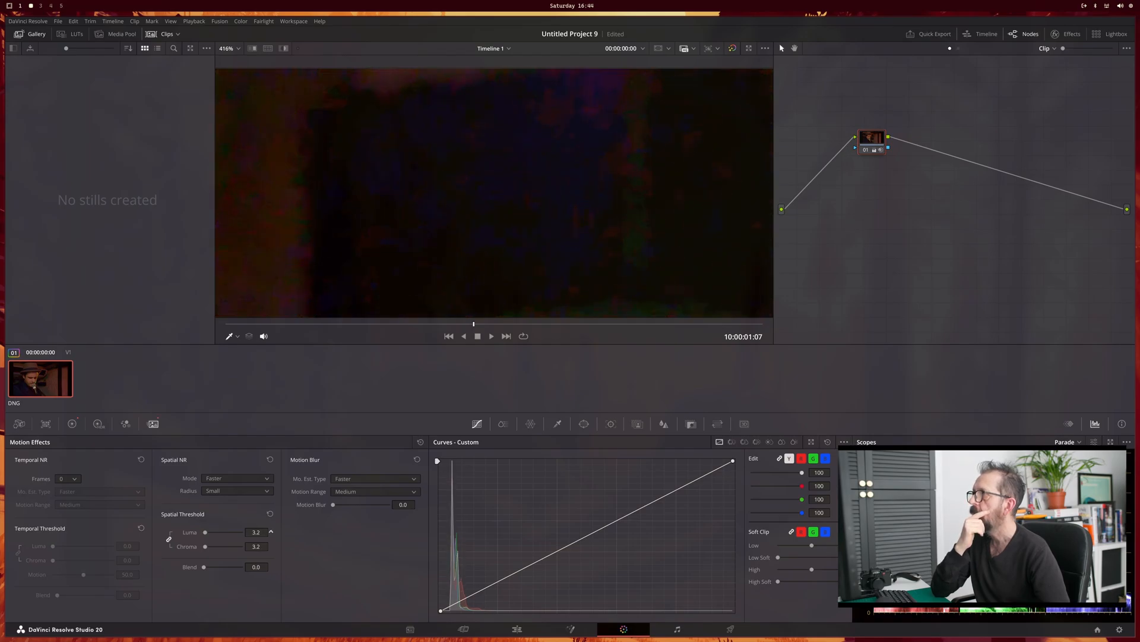
scroll(439, 249, "down", 6)
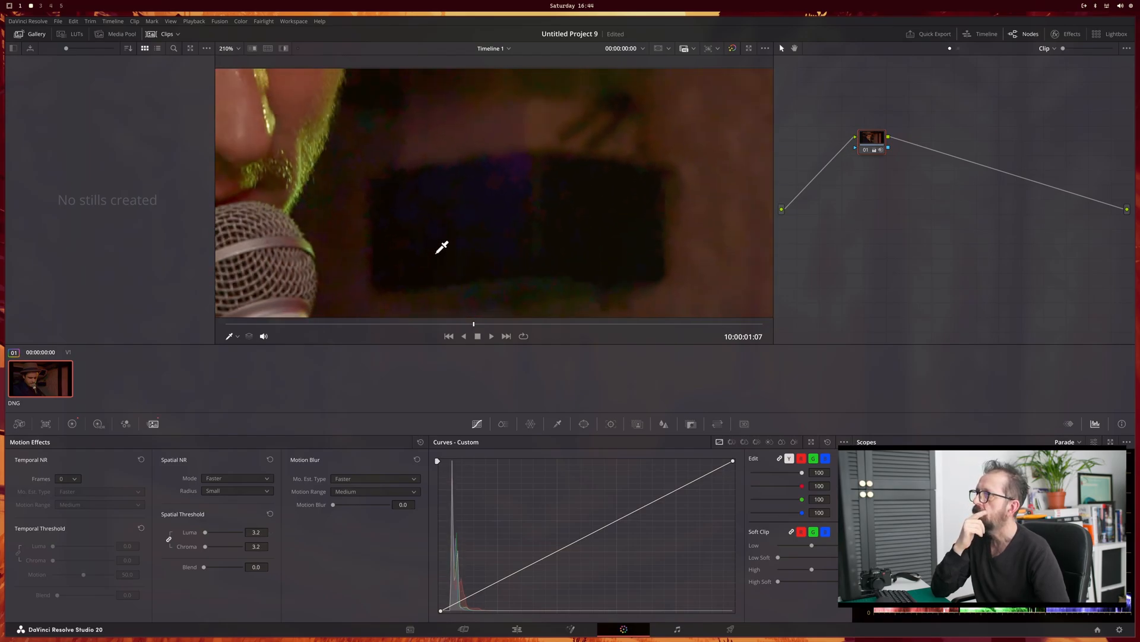
scroll(441, 245, "down", 4)
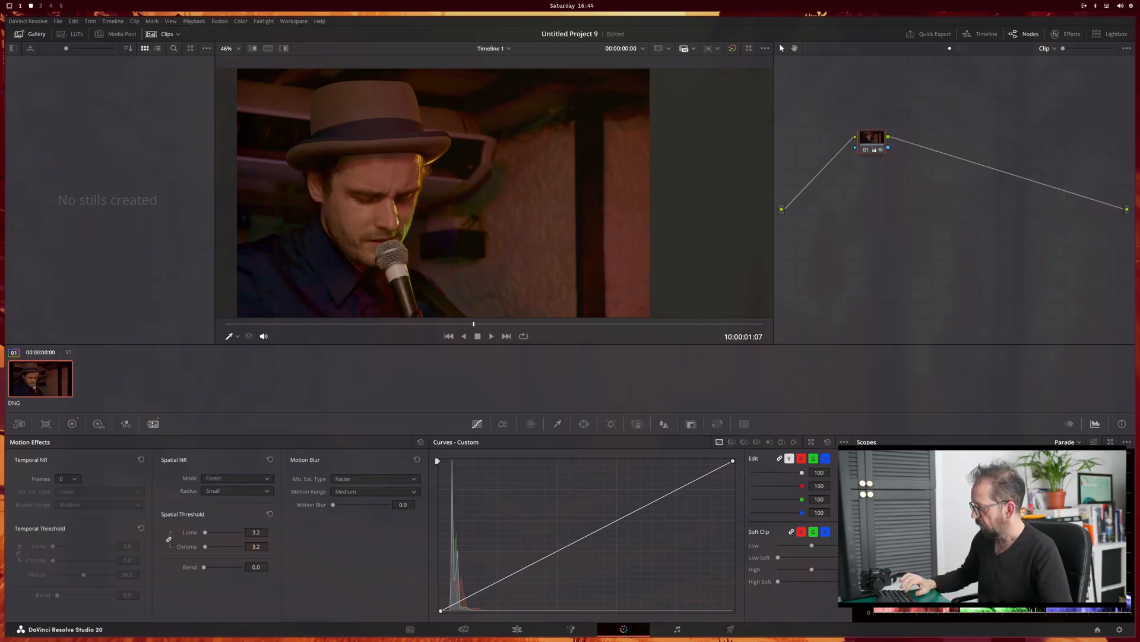
Step: Add a serial node after the first one, set its color space to Lab (CIE) and toggle one of its channels
key("alt+s")
right_click(920, 145)
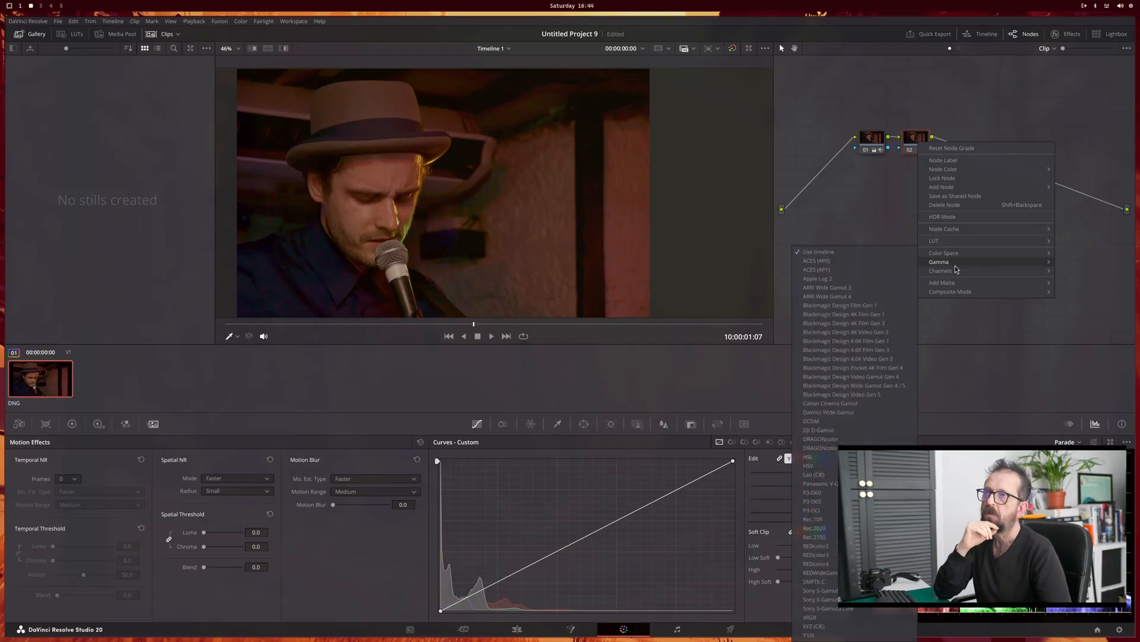
mouse_move(955, 273)
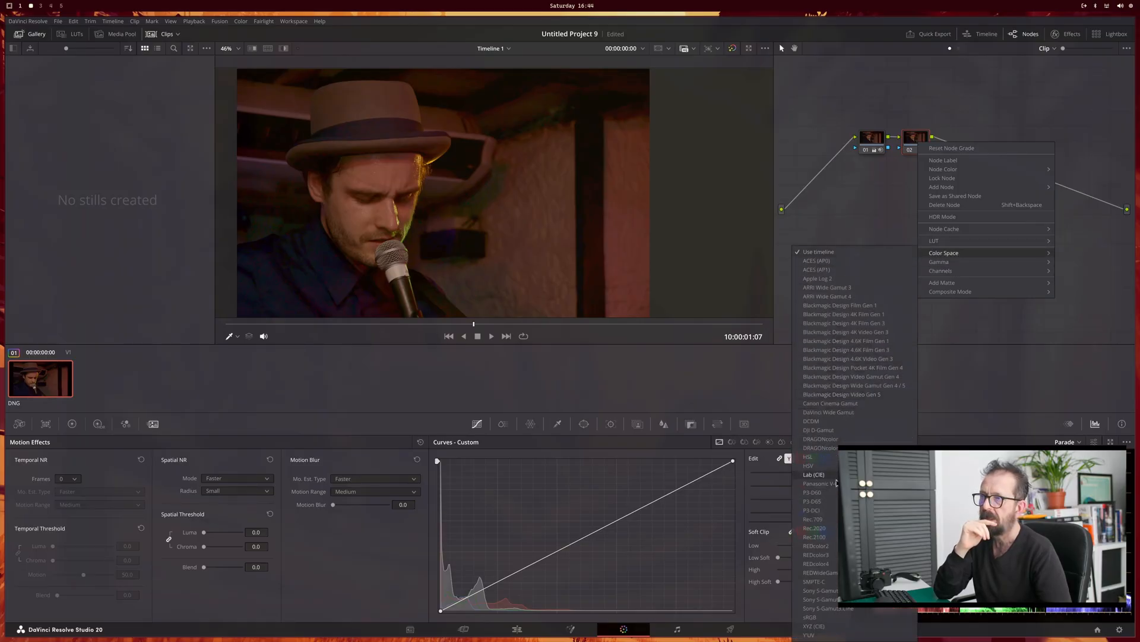
left_click(906, 432)
right_click(912, 145)
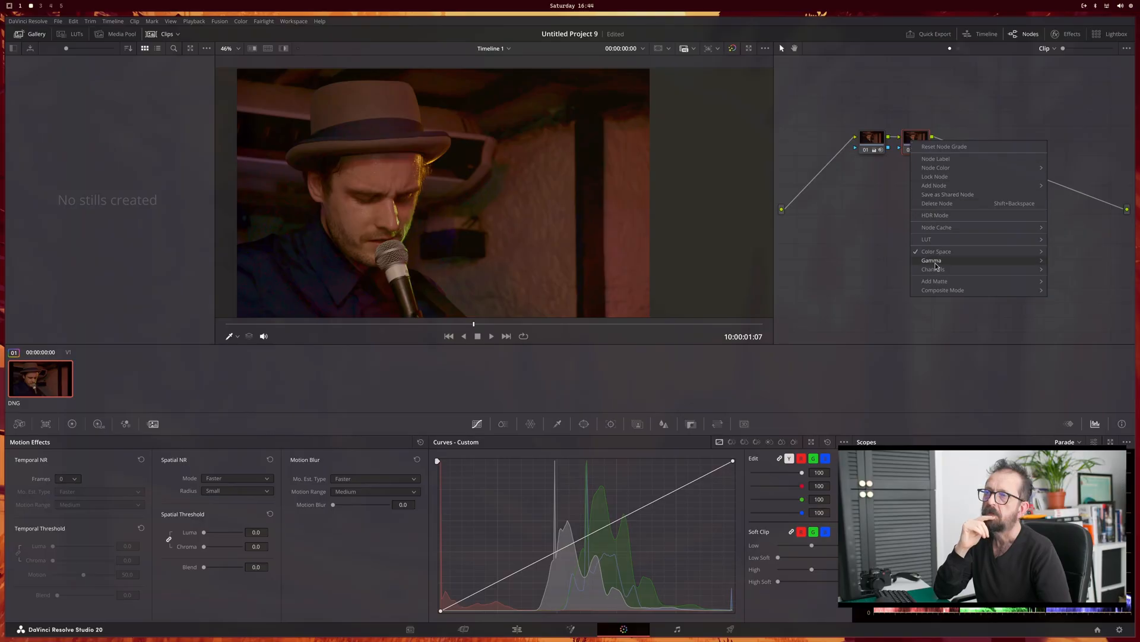
mouse_move(951, 270)
left_click(1061, 274)
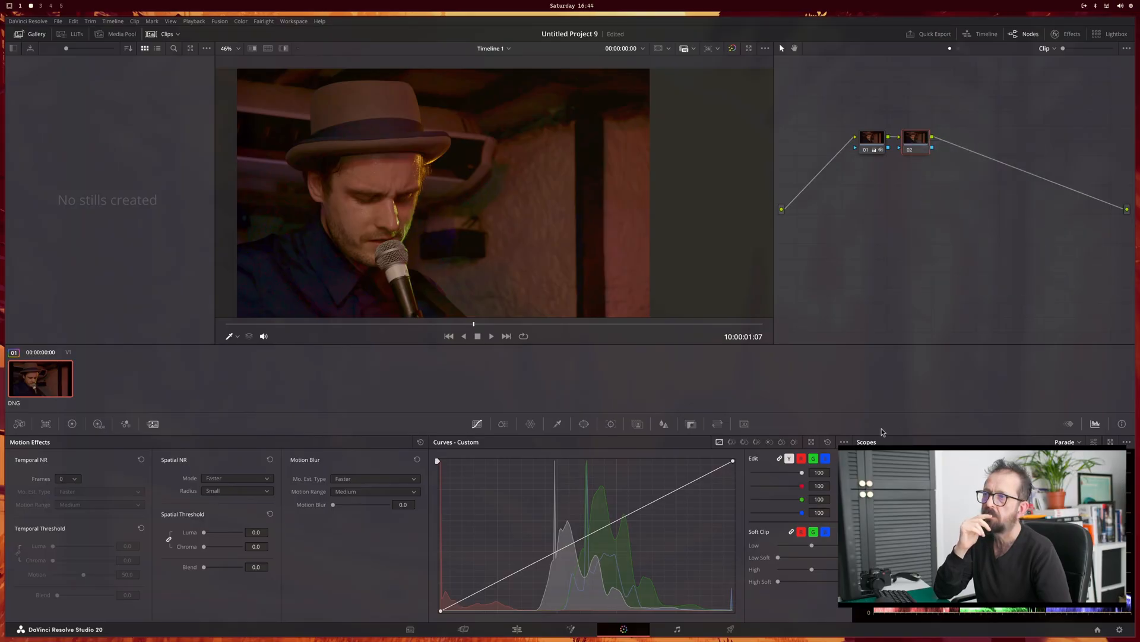
Step: Steepen the second node's blue channel curve by moving its white and black points slightly inward
left_click(827, 460)
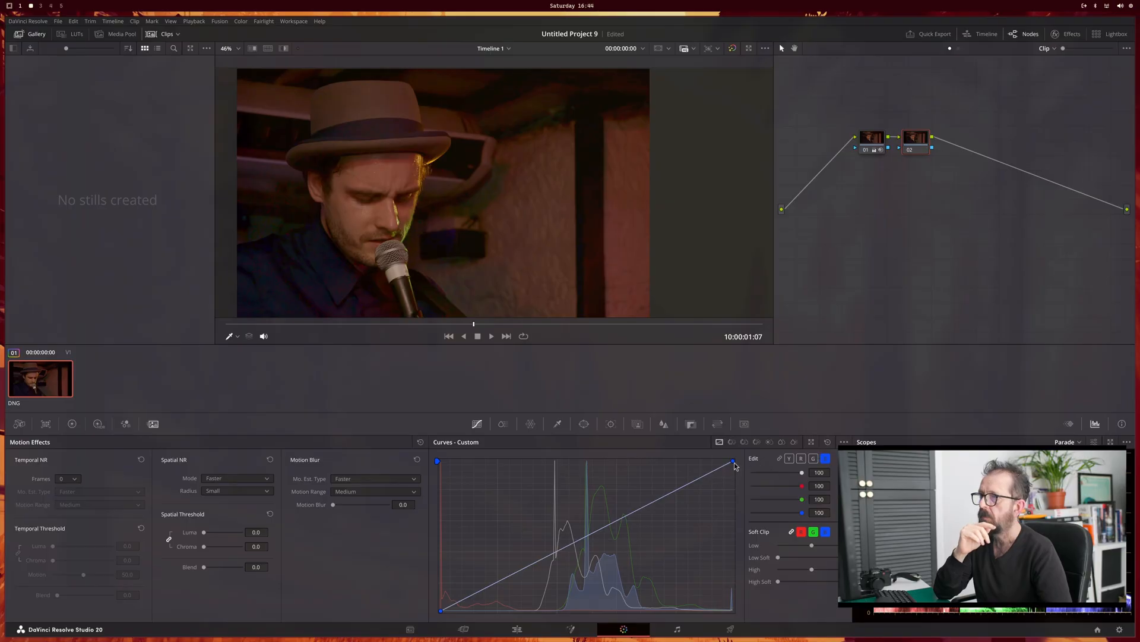
left_click_drag(734, 465, 710, 465)
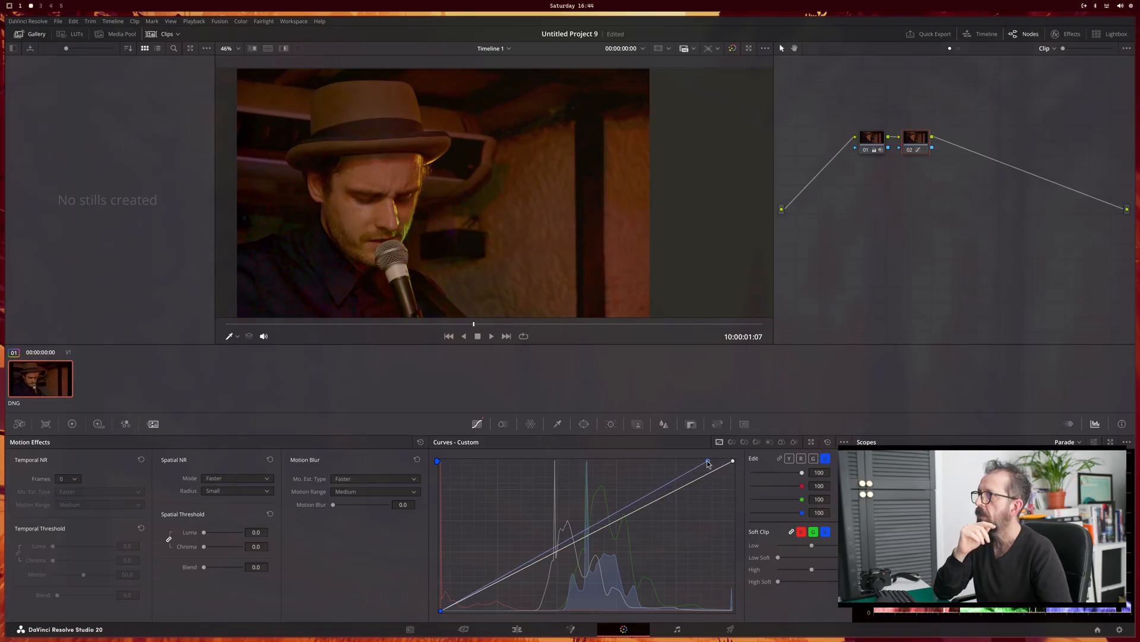
left_click_drag(441, 612, 458, 618)
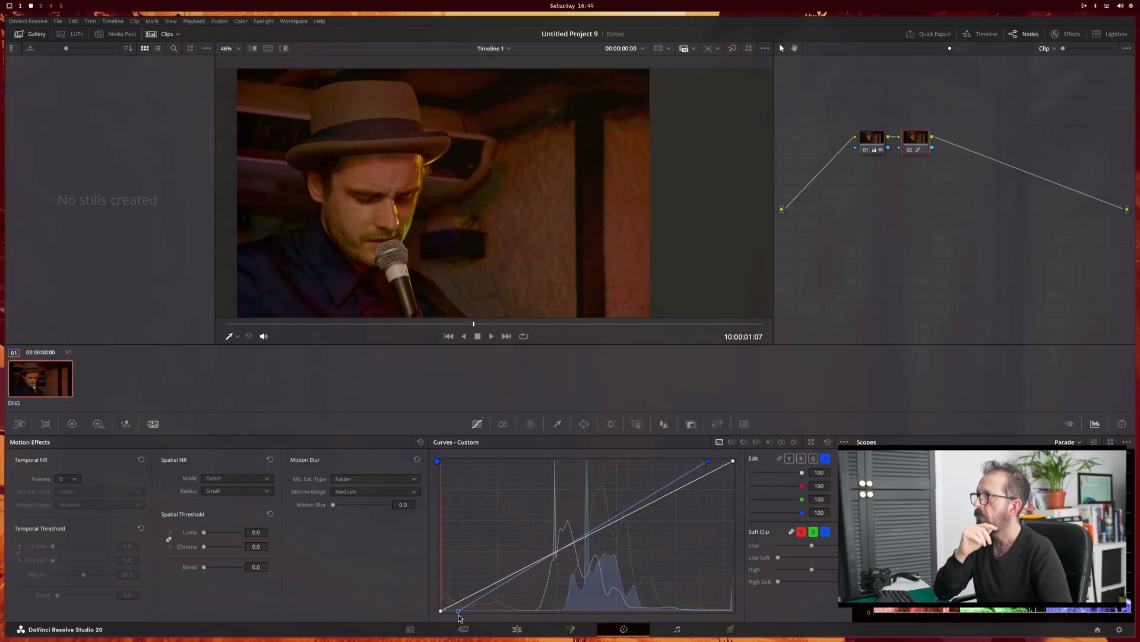
Step: Steepen the green channel curve by moving both endpoints slightly inward, and add a third serial node
left_click(814, 459)
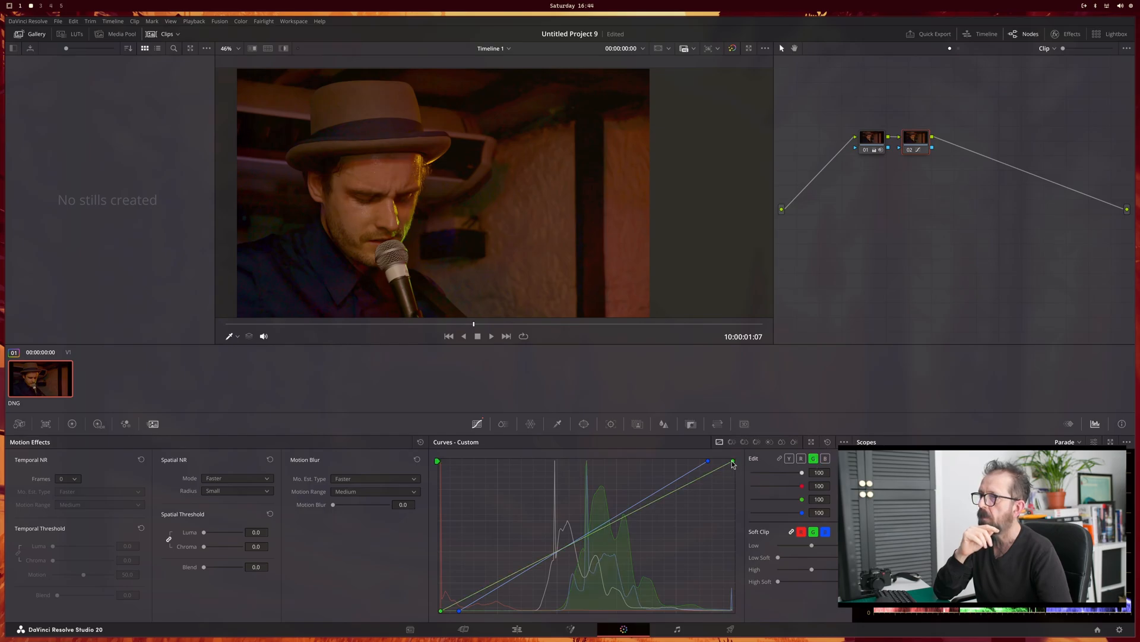
left_click_drag(734, 465, 718, 465)
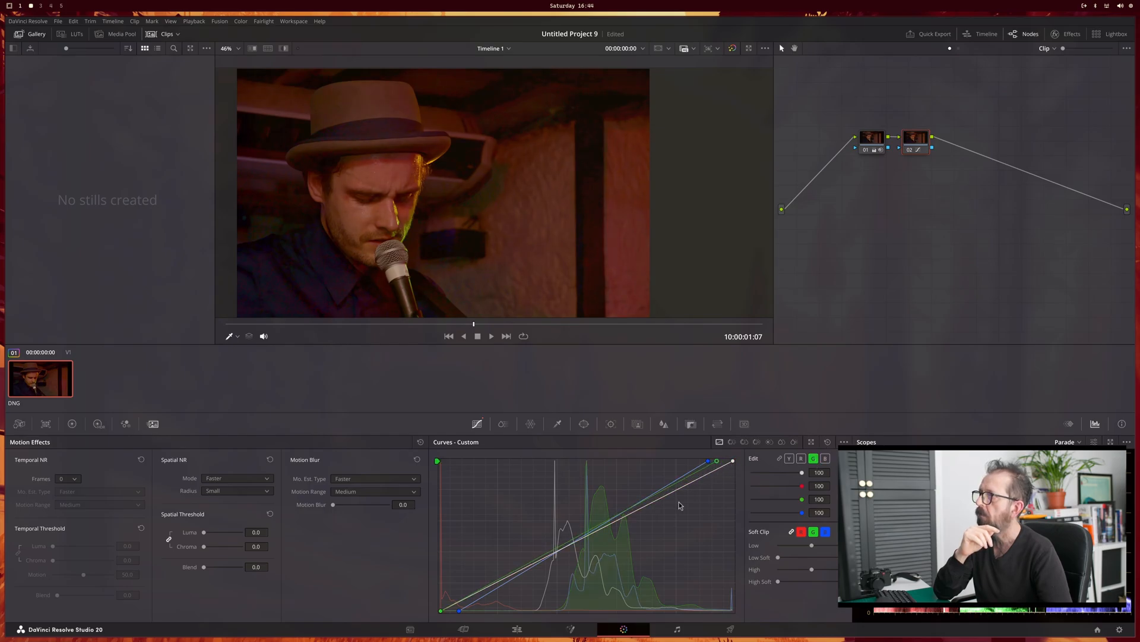
left_click_drag(443, 613, 445, 613)
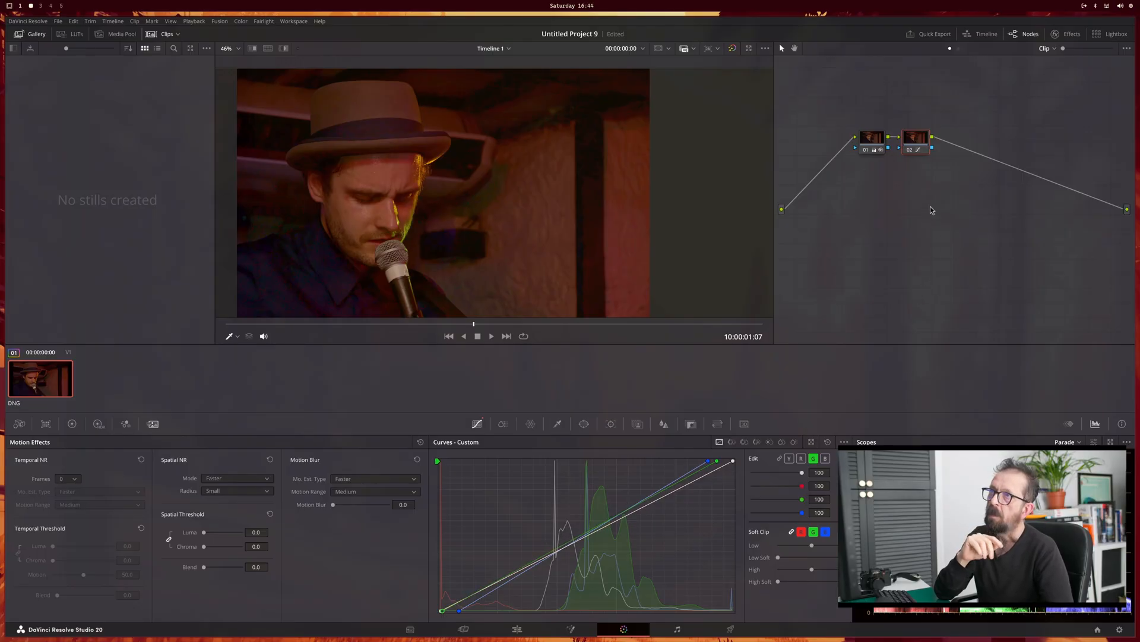
key("alt+s")
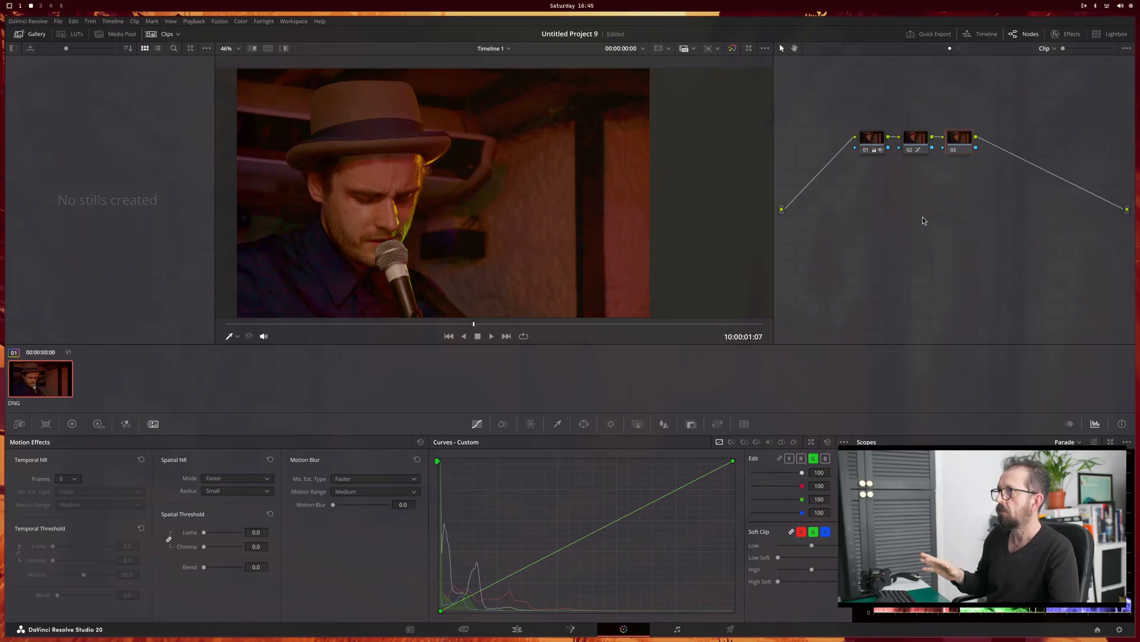
Step: Select K1GN7097.DNG in the media pool and look up its pixel resolution in the clip metadata
left_click(517, 630)
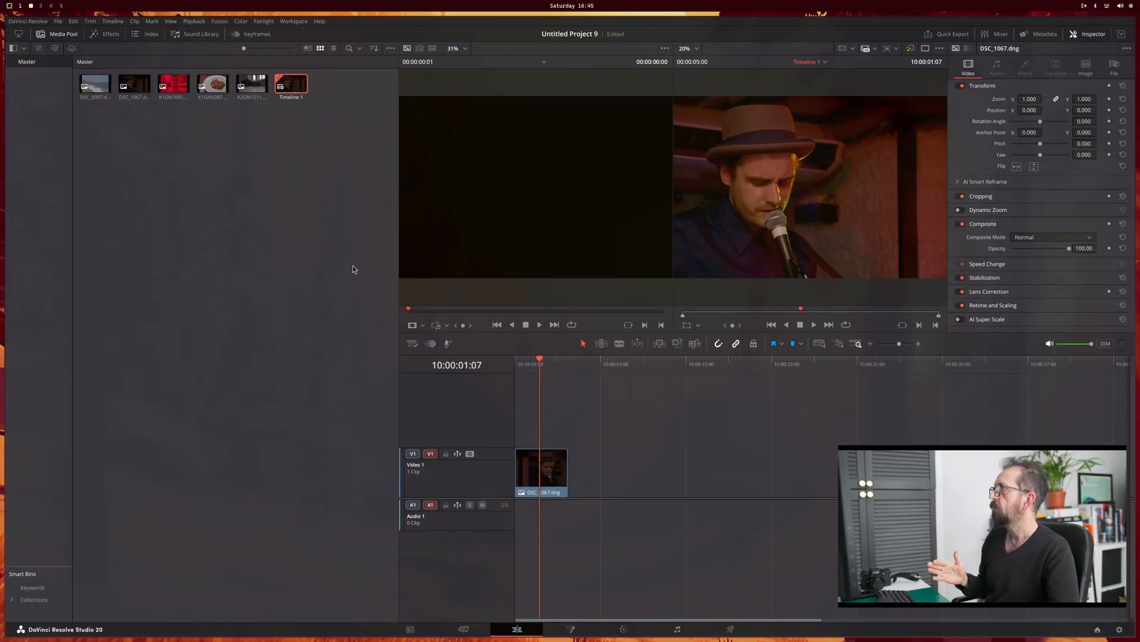
left_click(169, 85)
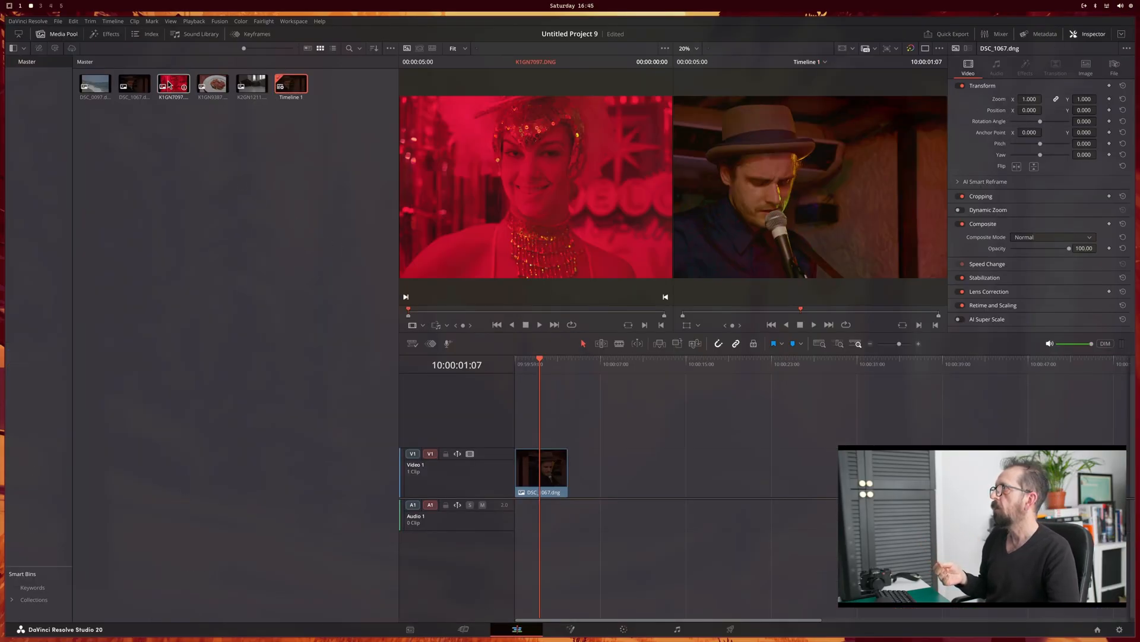
right_click(171, 85)
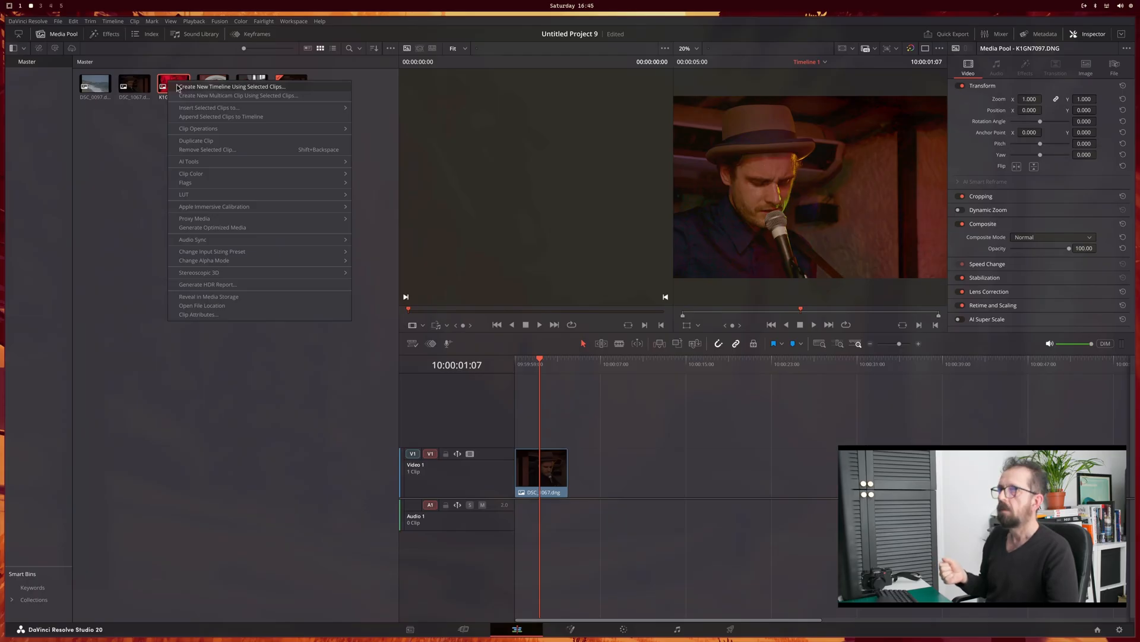
key("Escape")
left_click(410, 628)
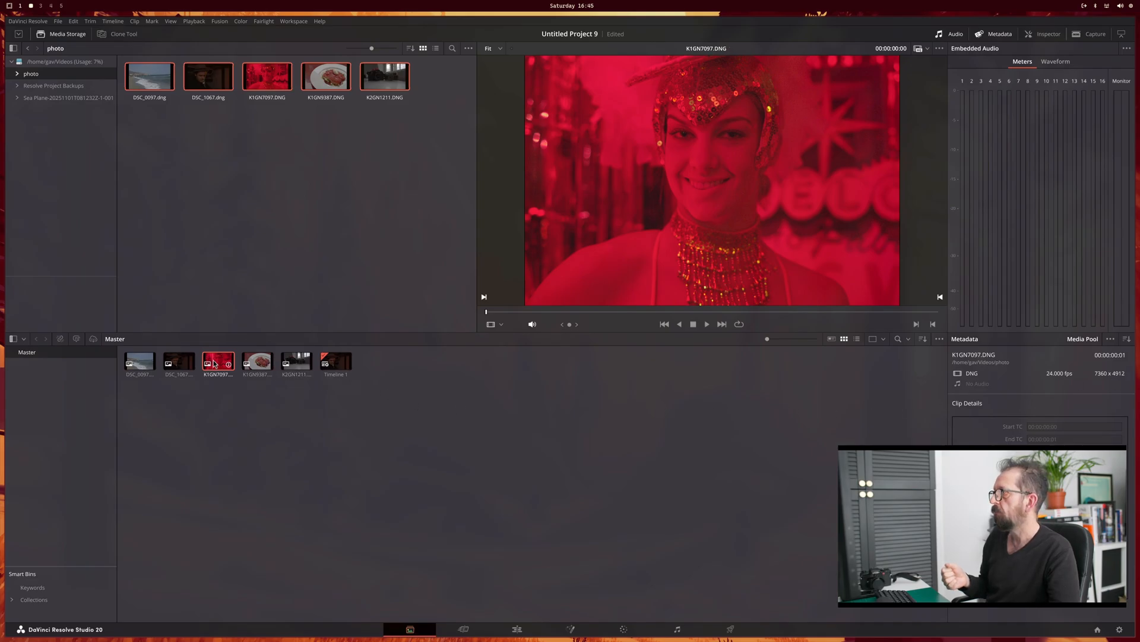
Step: Start a new timeline from K1GN7097.DNG with its own settings instead of the project settings, using a custom resolution
right_click(220, 364)
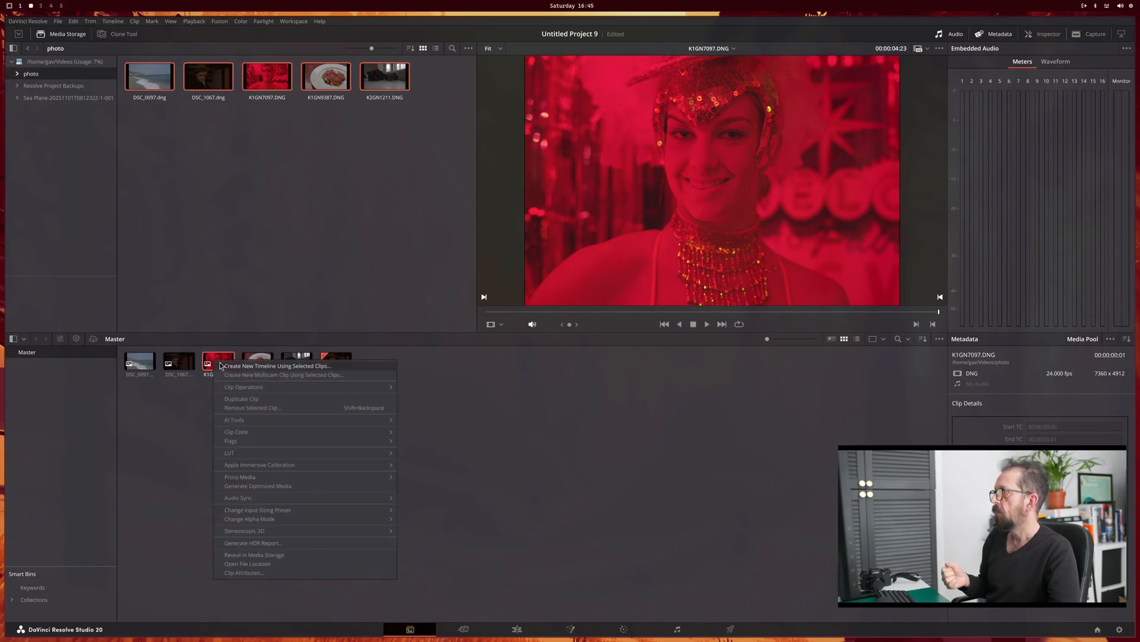
left_click(250, 365)
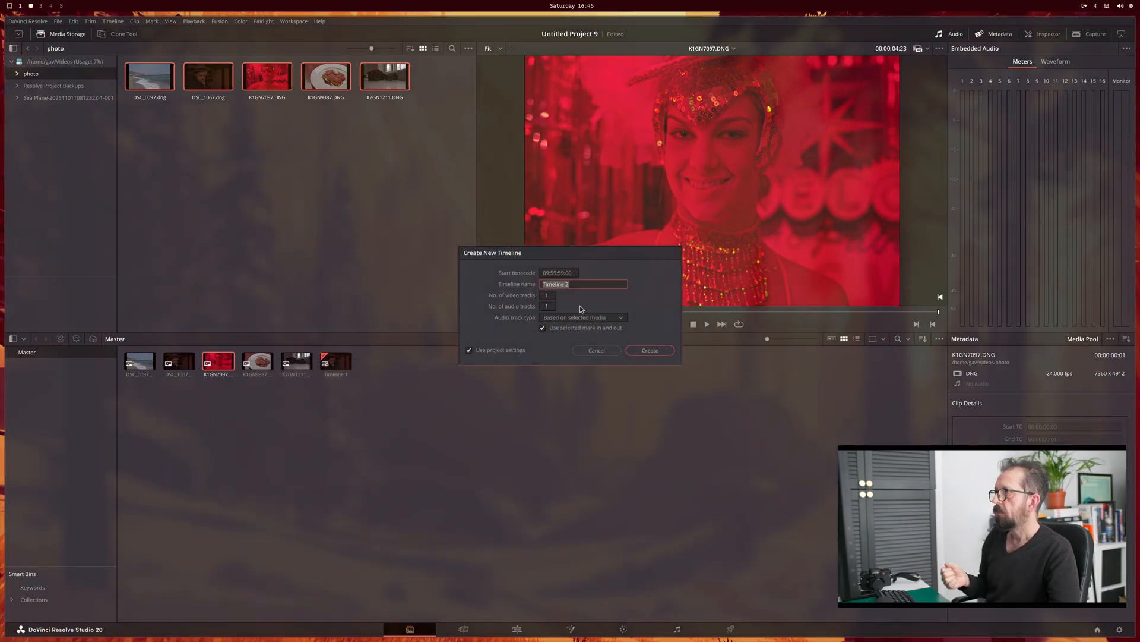
left_click(469, 349)
left_click(536, 273)
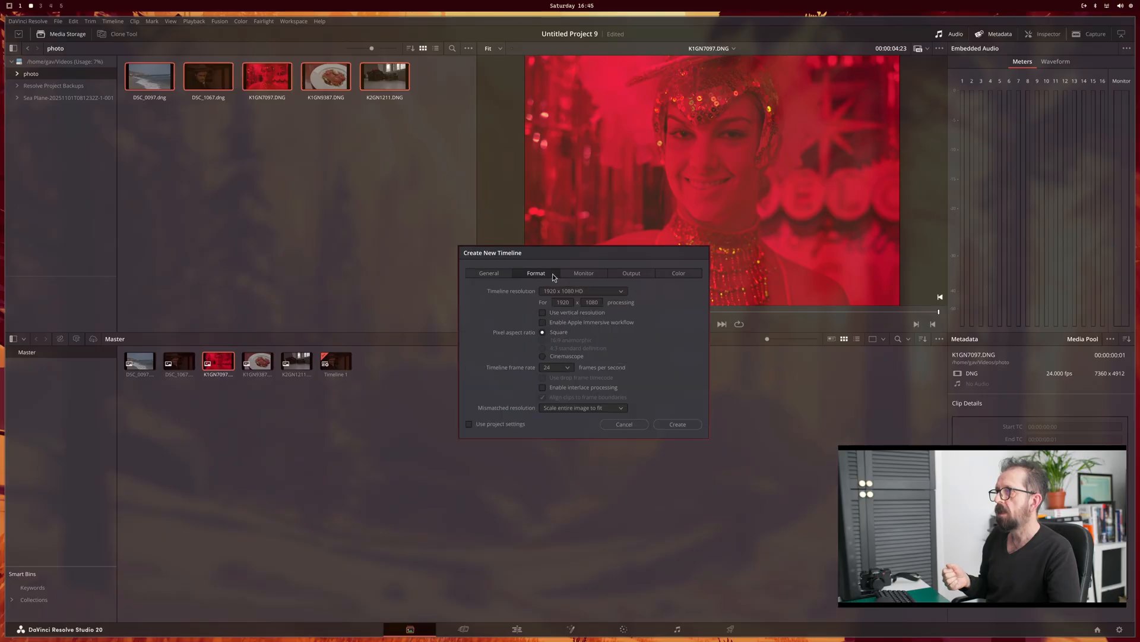
left_click(598, 296)
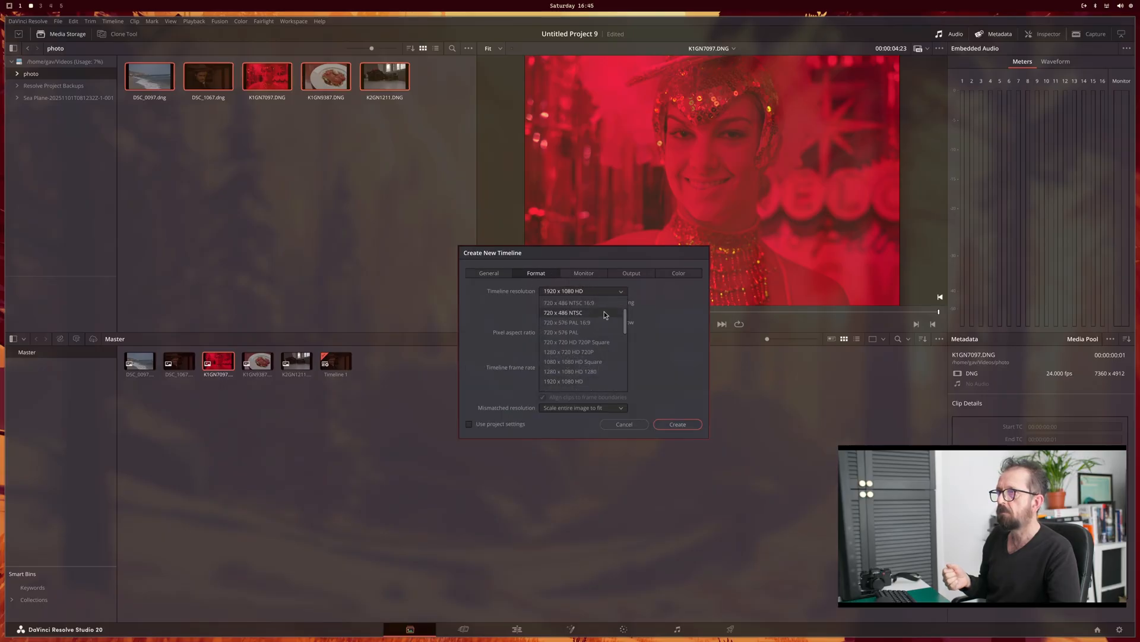
scroll(608, 328, "down", 5)
scroll(608, 330, "up", 6)
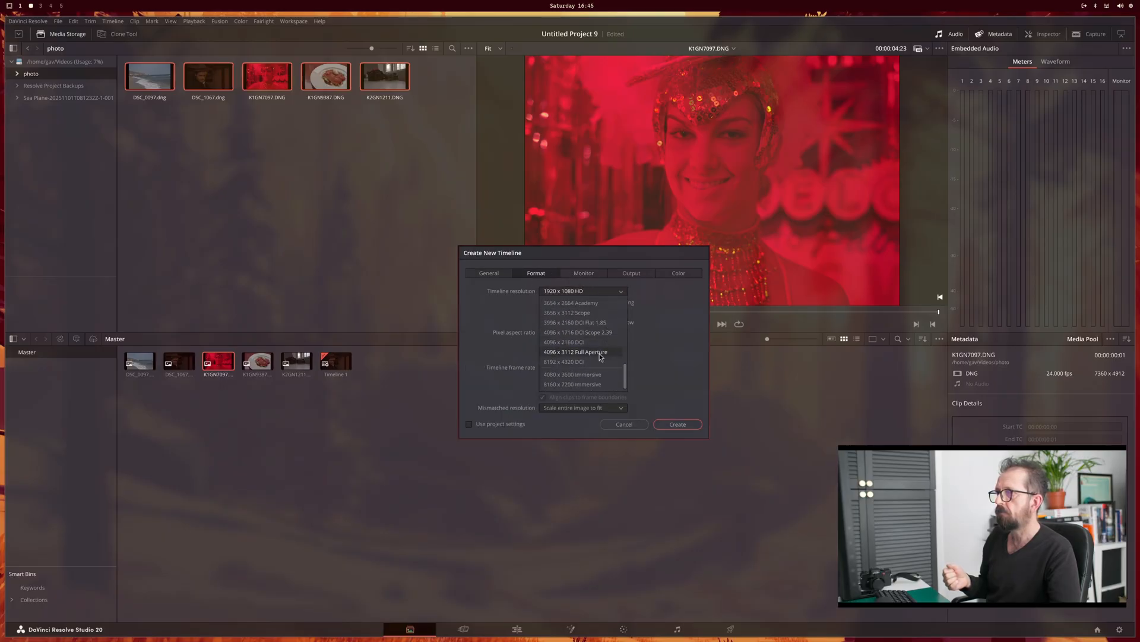
left_click(594, 303)
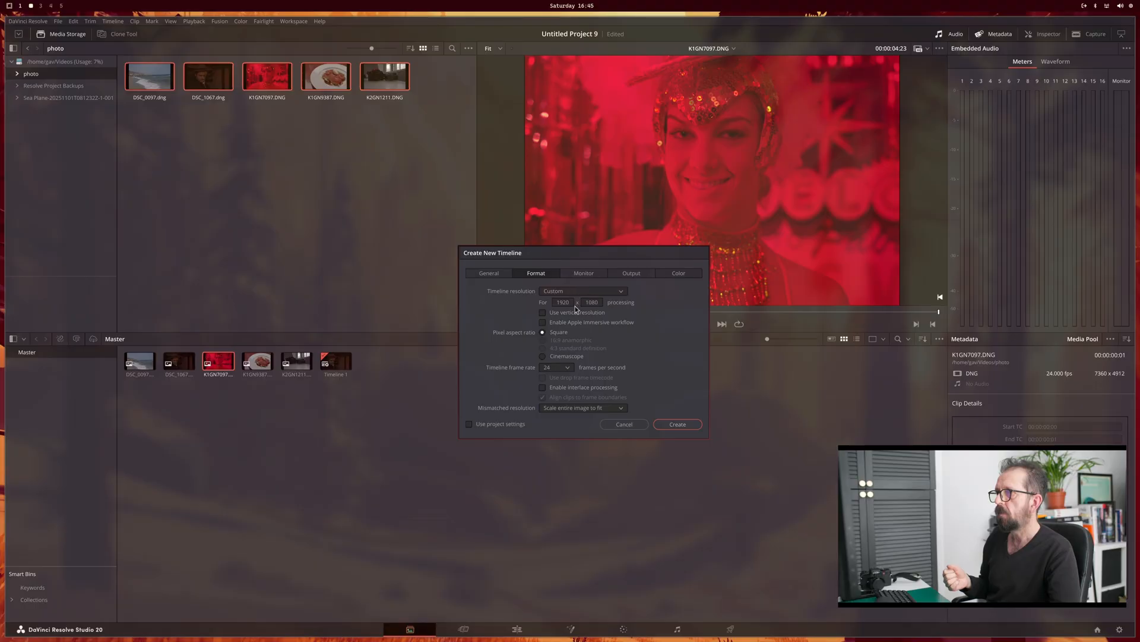
Step: Set the new timeline's custom resolution to 7360 x 4912
double_click(563, 302)
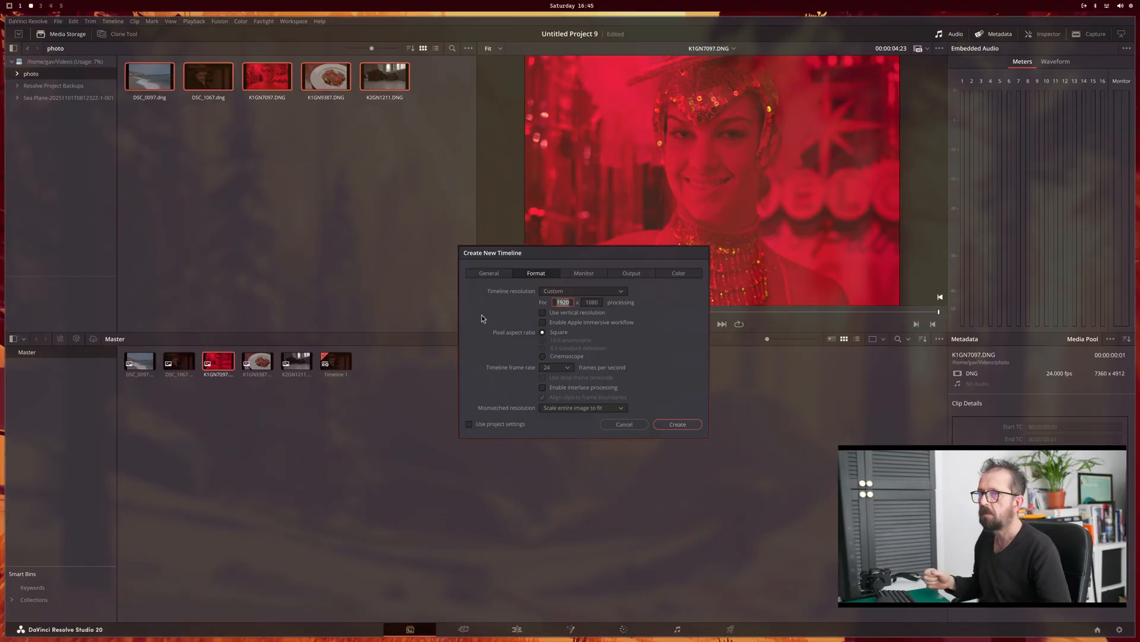
type("7360")
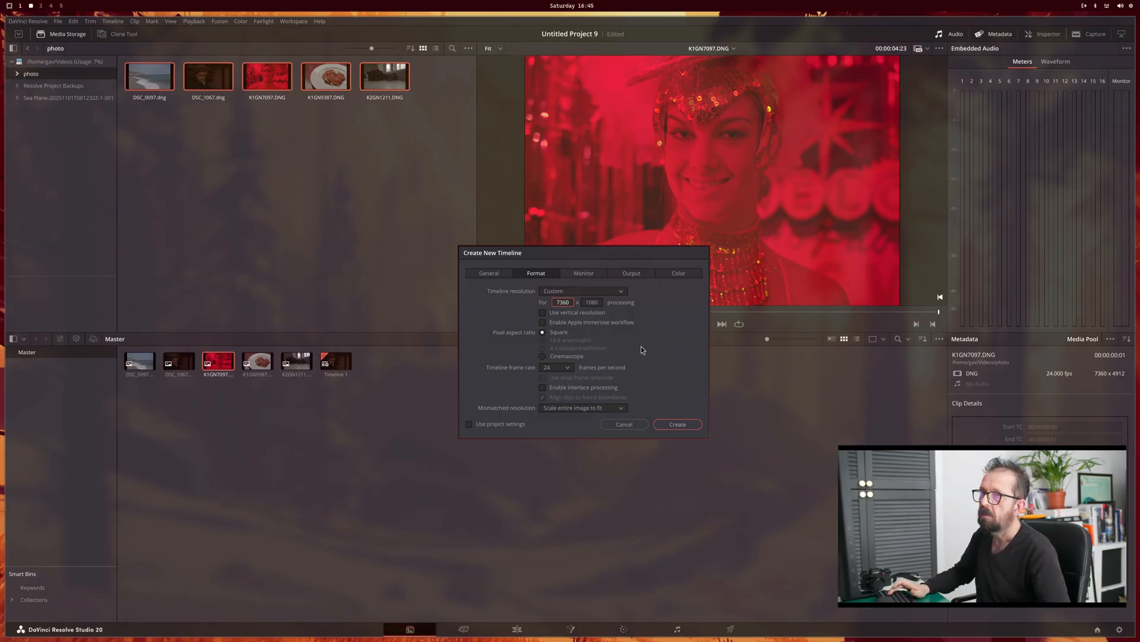
left_click(600, 303)
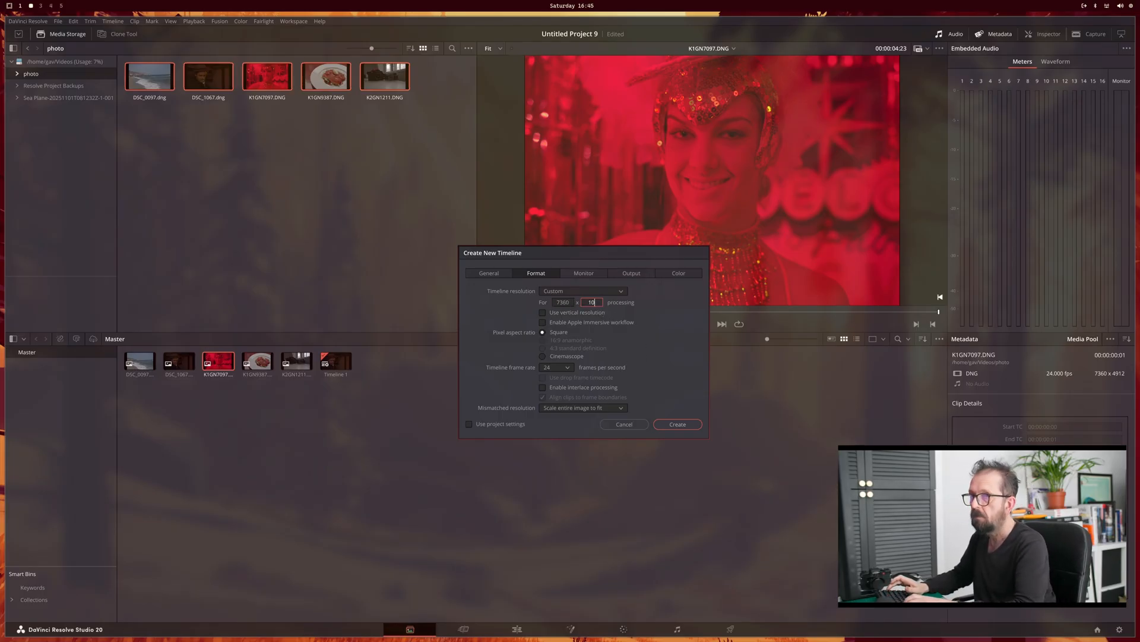
type("4912")
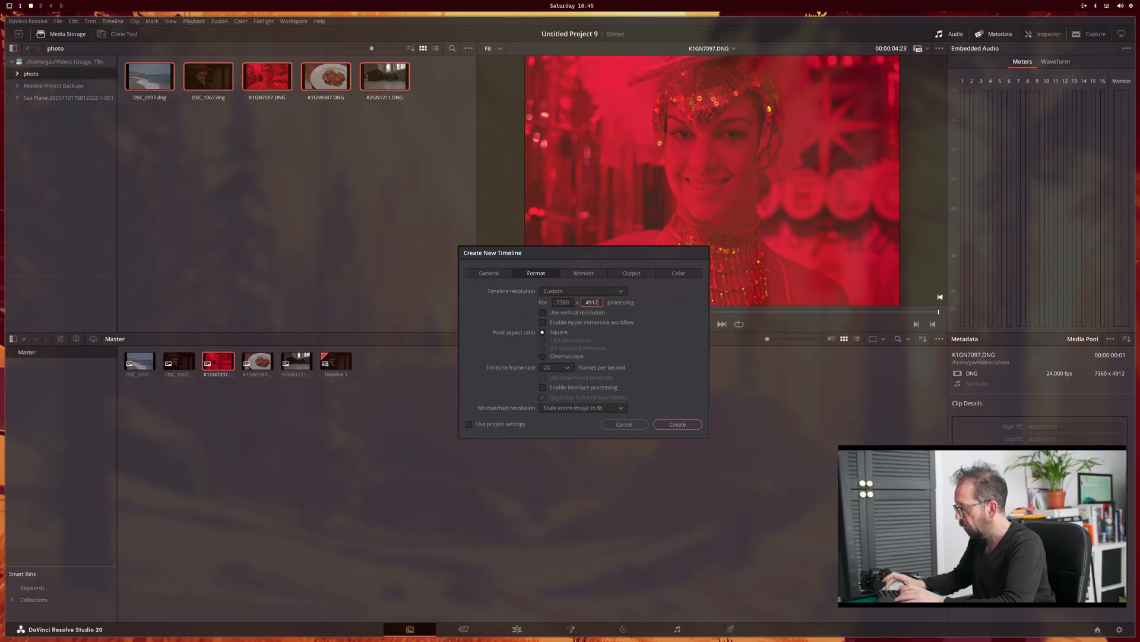
Step: Set the new timeline's color space to DaVinci WG/Intermediate
left_click(625, 274)
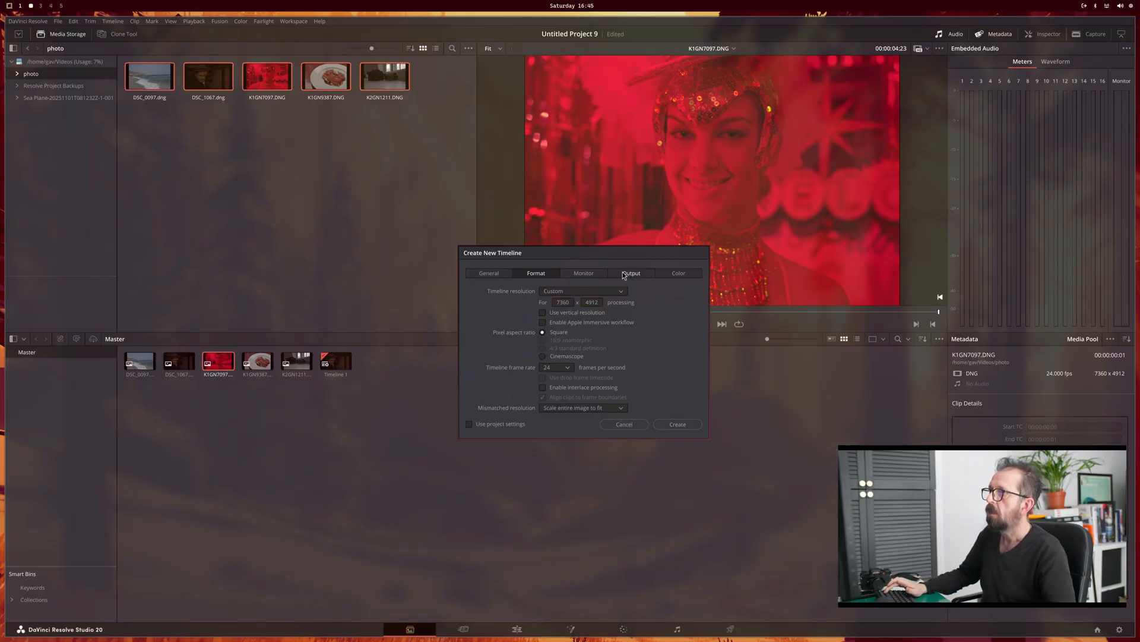
left_click(676, 277)
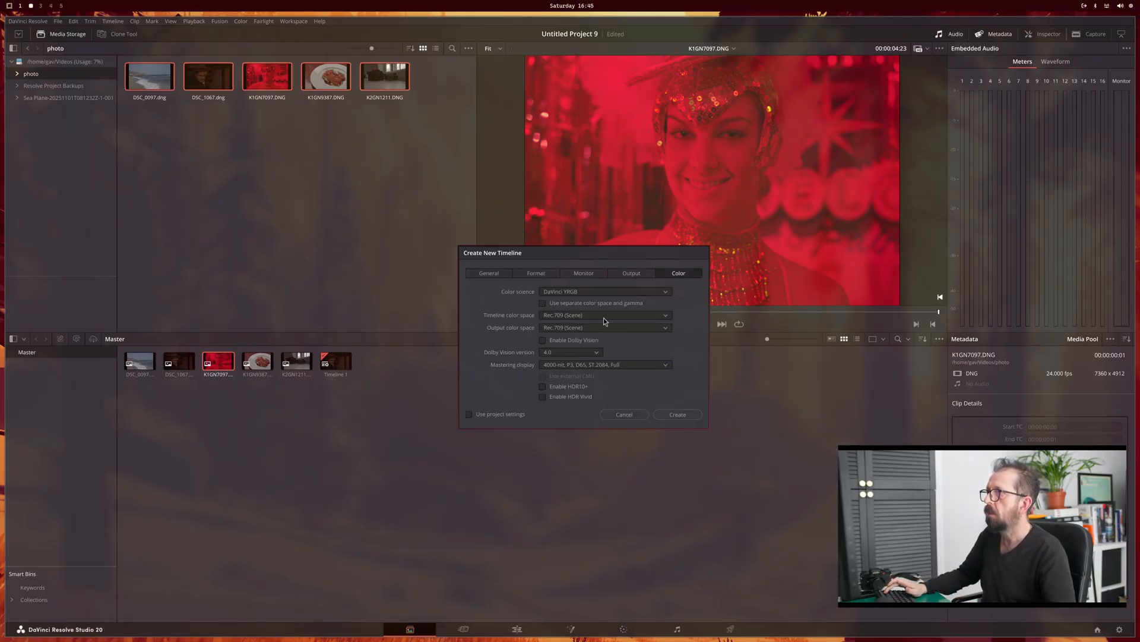
left_click(602, 316)
scroll(601, 333, "down", 1)
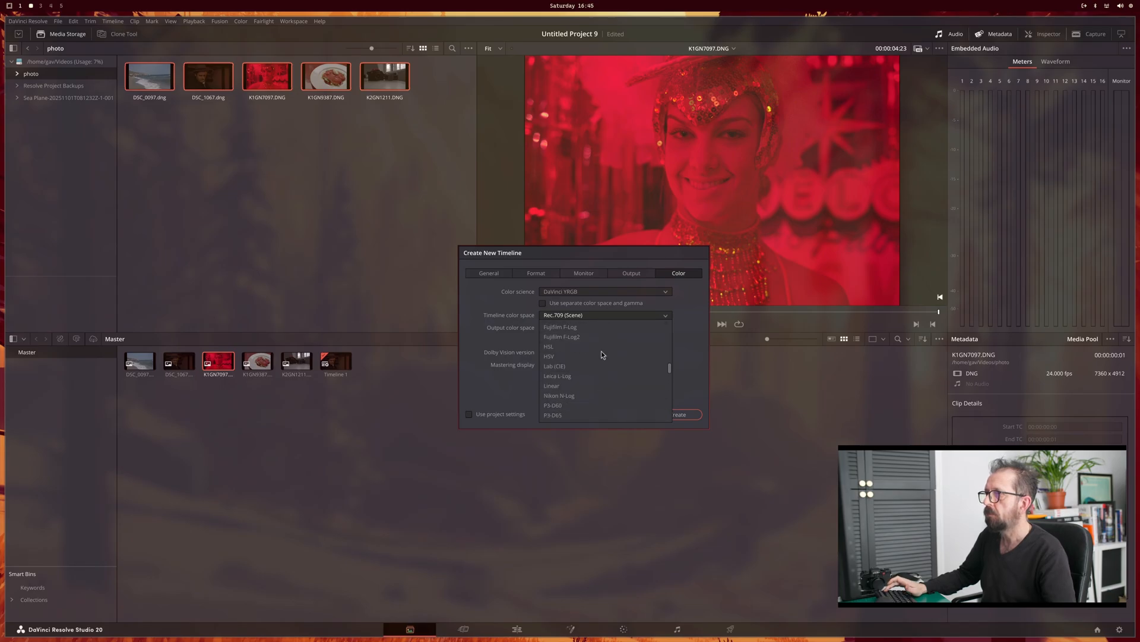
scroll(601, 351, "up", 8)
left_click(604, 386)
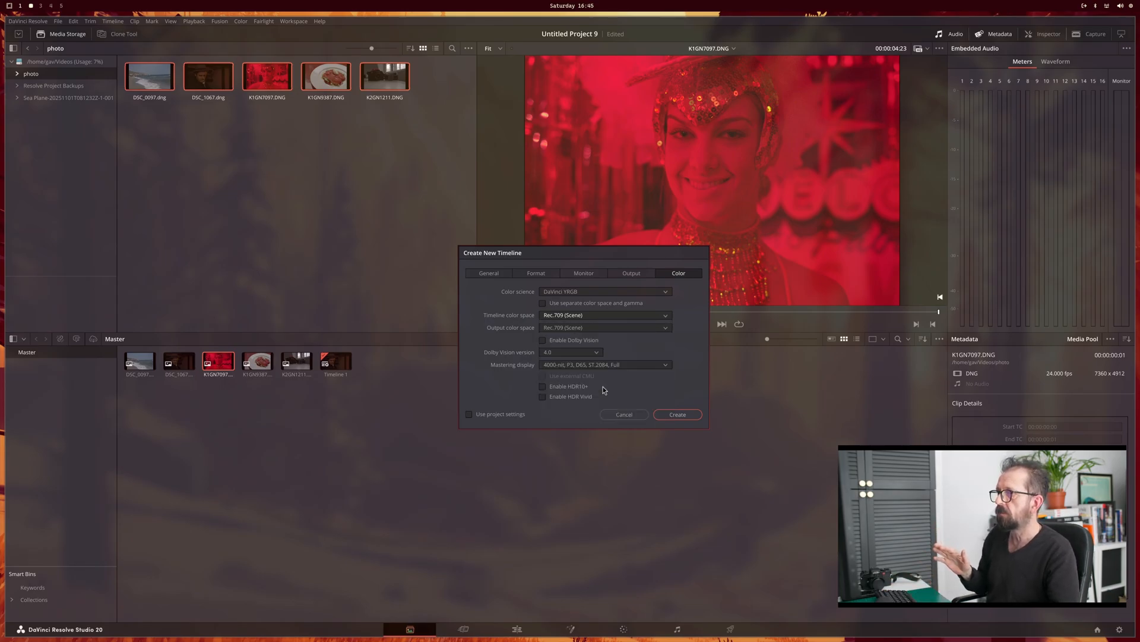
Step: Set the output color space to sRGB and create the timeline
left_click(585, 330)
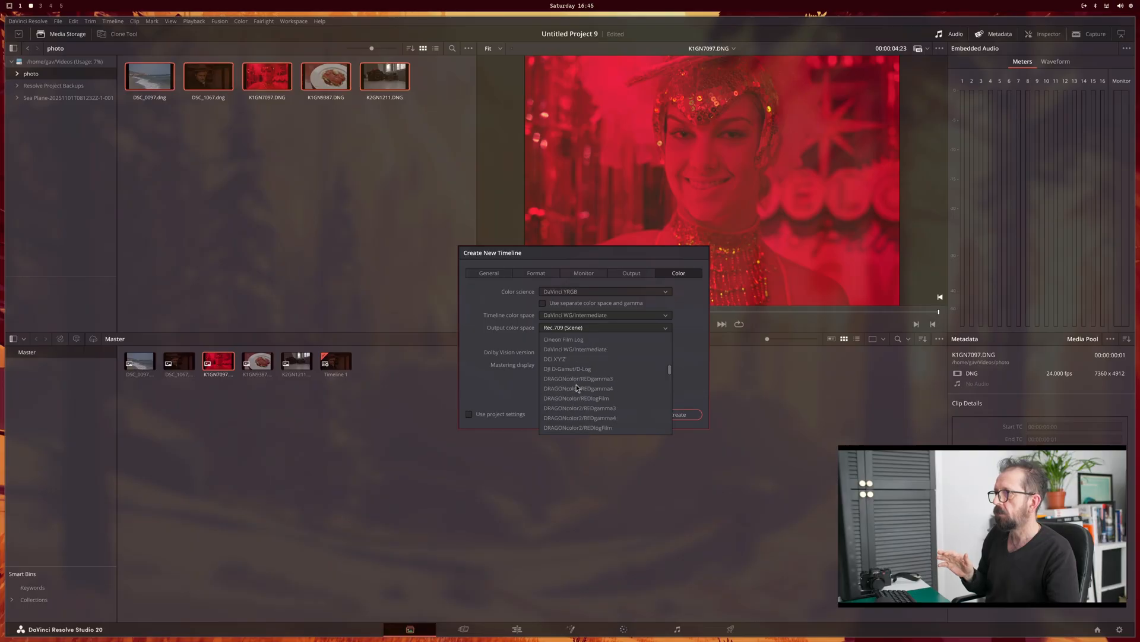
scroll(576, 385, "down", 15)
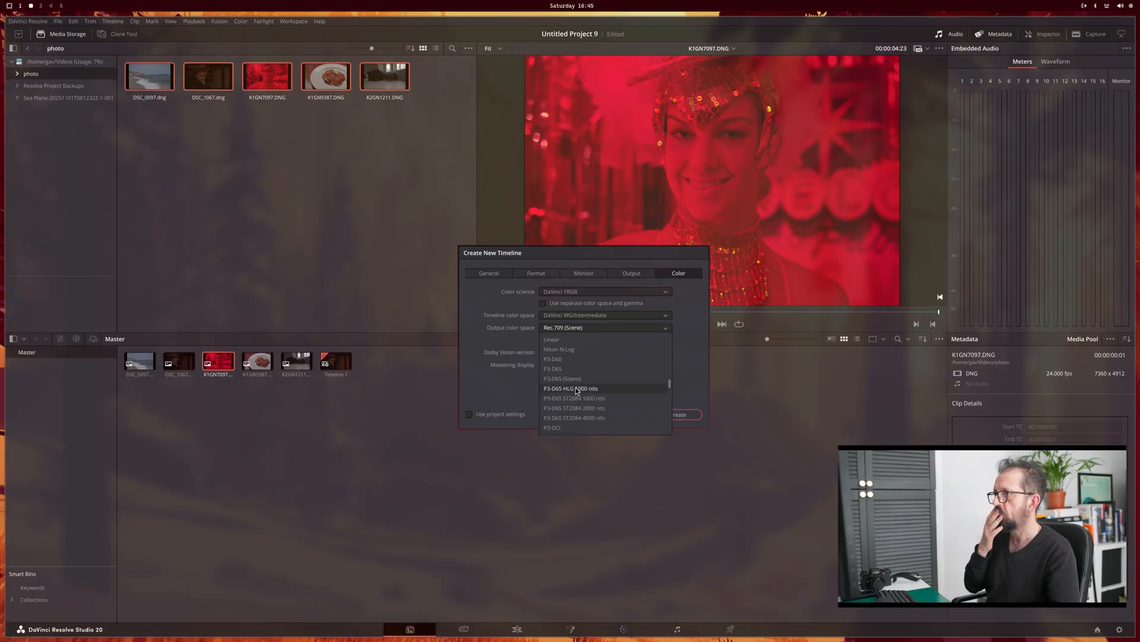
left_click(569, 340)
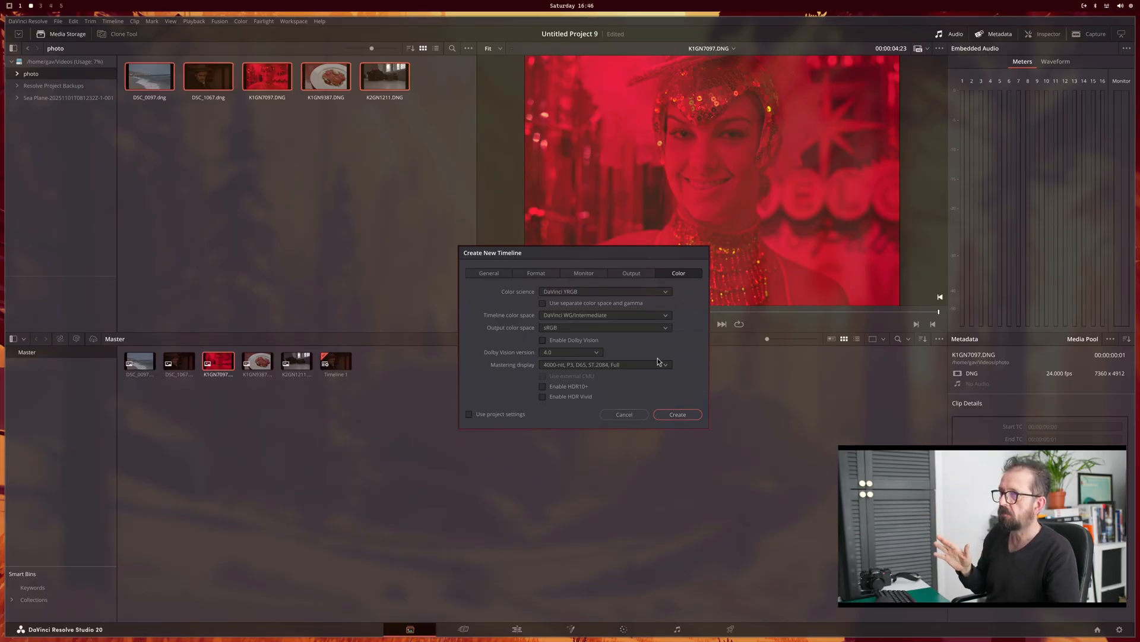
left_click(678, 414)
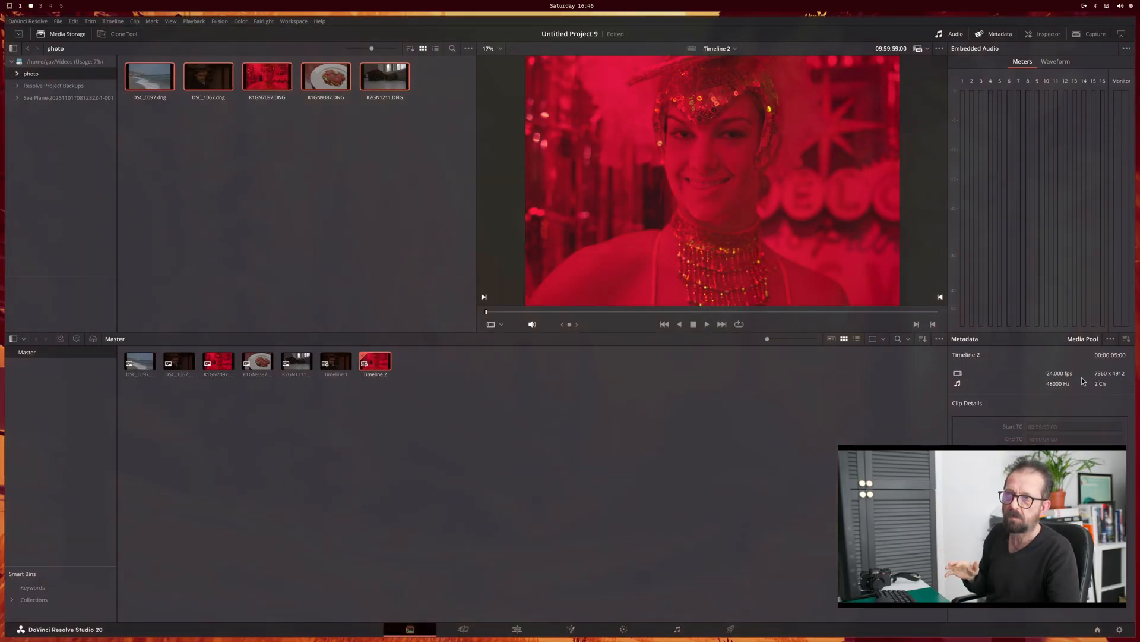
Step: Move the playhead onto the K1GN7097.DNG clip in Timeline 2 and bring it up for color grading
left_click(517, 631)
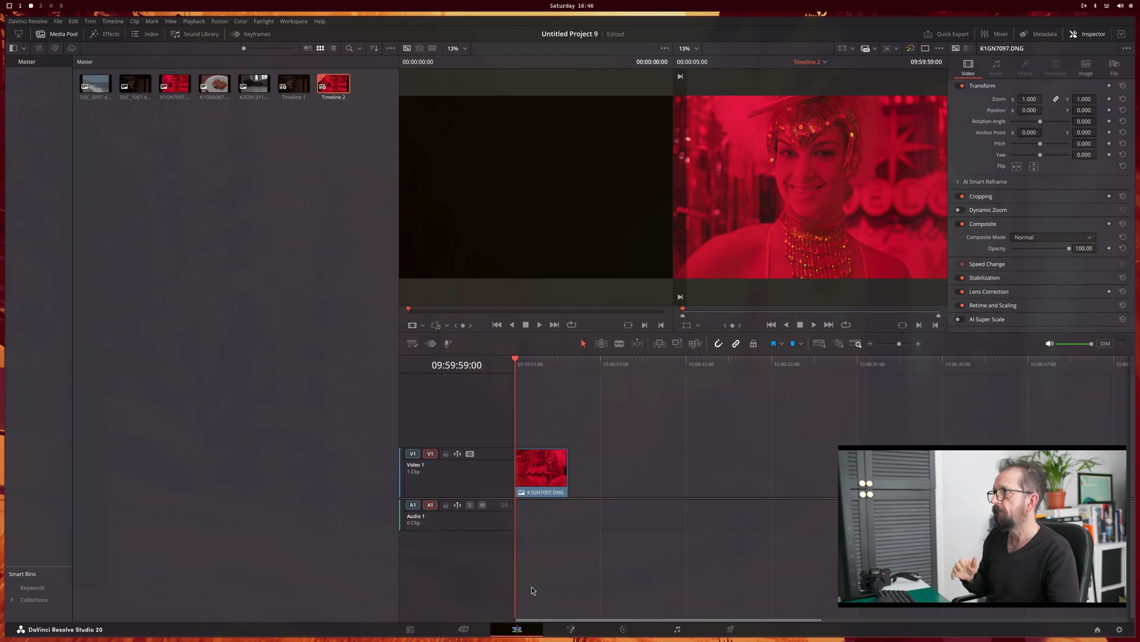
left_click_drag(532, 372, 538, 416)
left_click(623, 629)
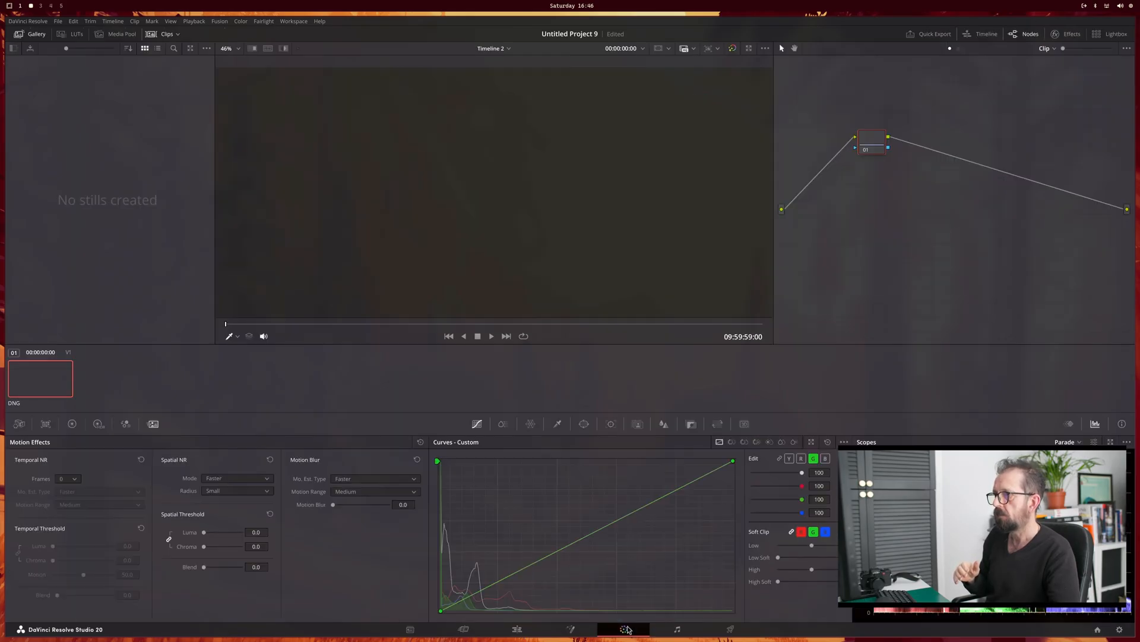
scroll(526, 201, "up", 3)
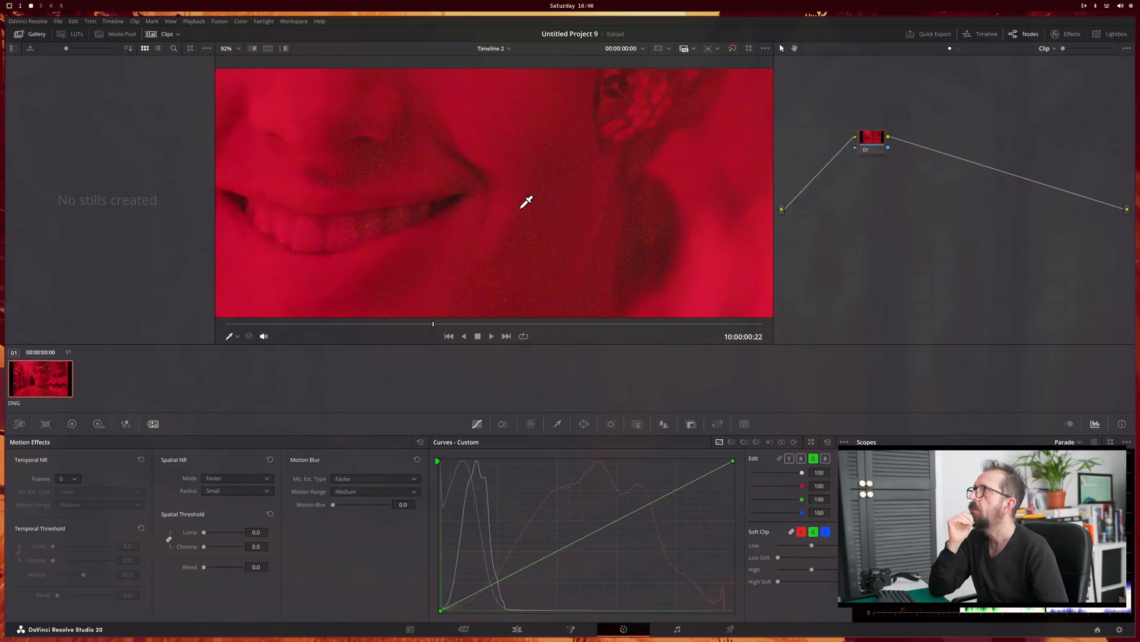
Step: Set the raw decoding to Clip, with the Blackmagic Design color space and Blackmagic Design Film gamma
left_click(19, 424)
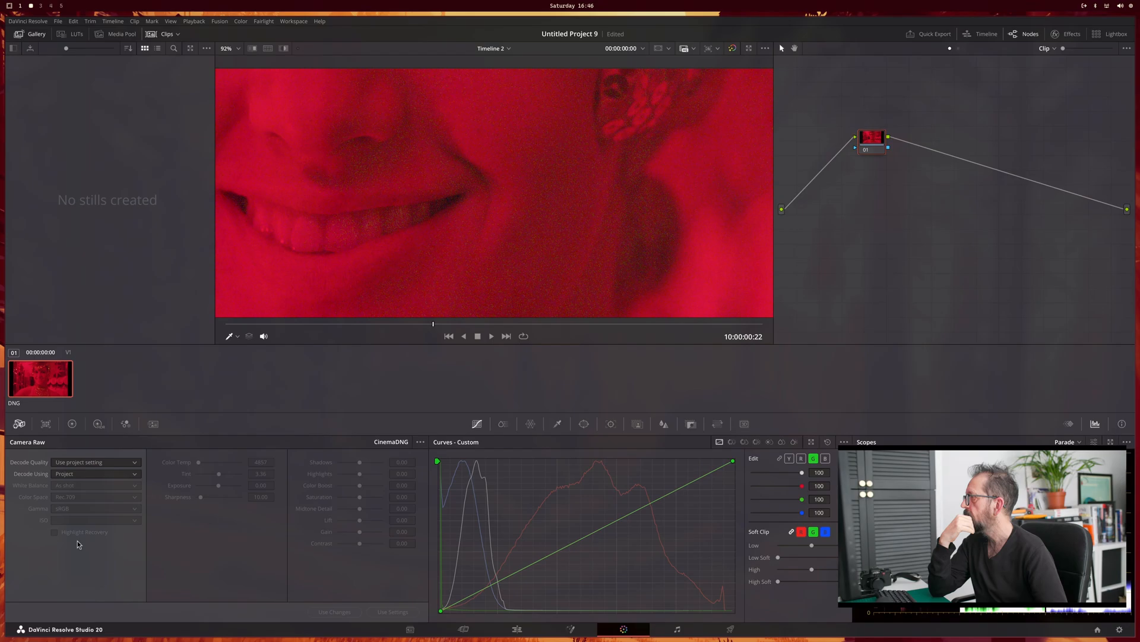
left_click(119, 473)
left_click(107, 502)
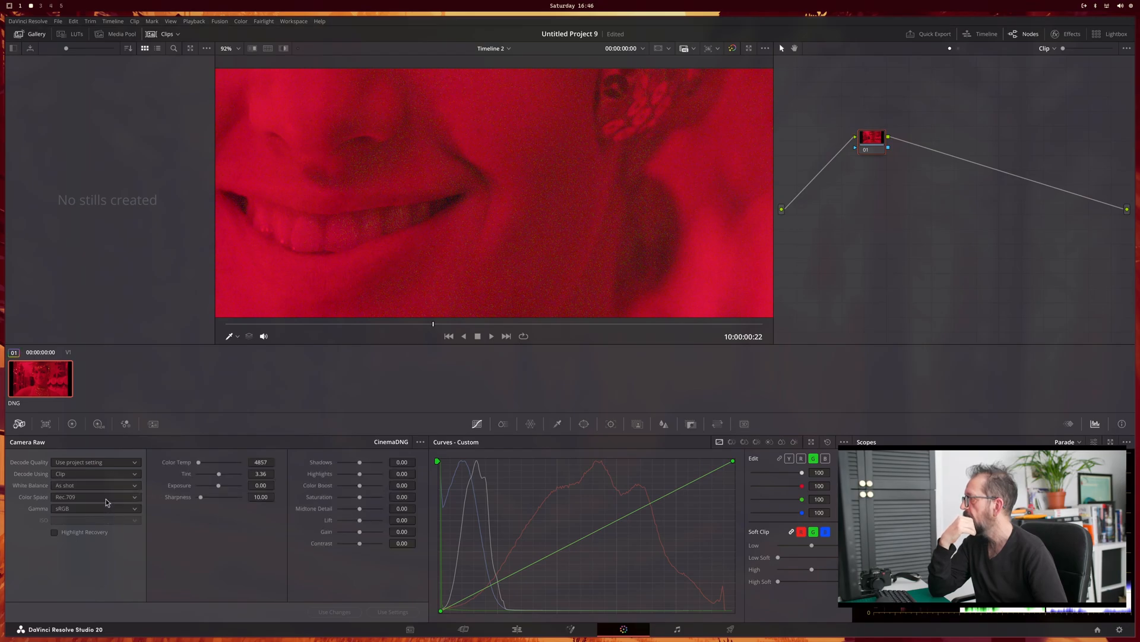
left_click(107, 499)
left_click(96, 530)
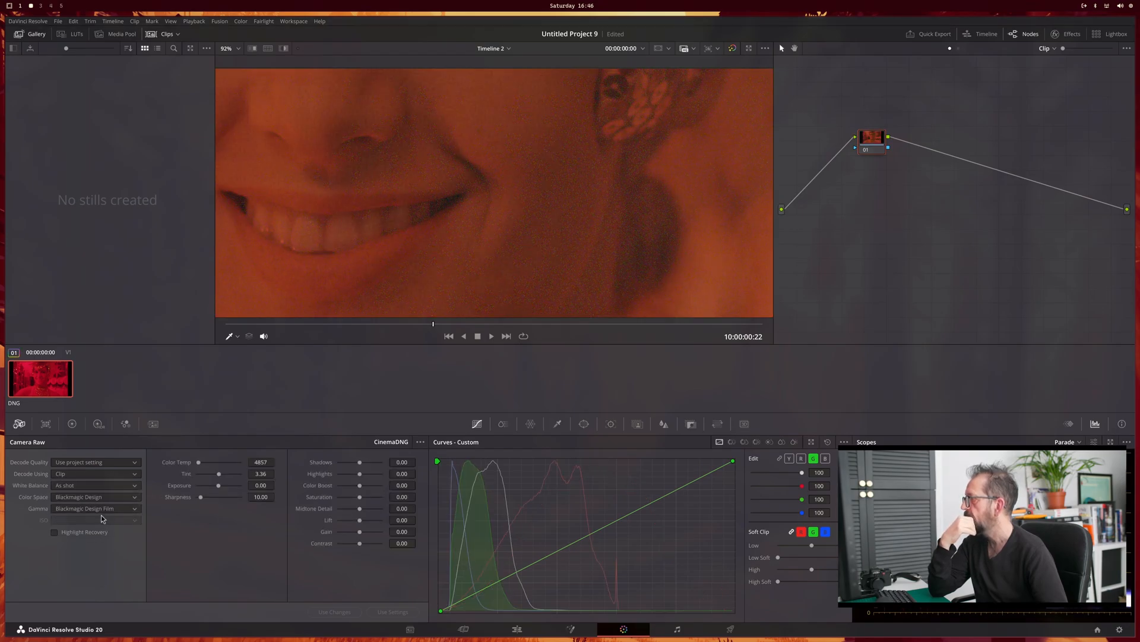
scroll(398, 246, "down", 4)
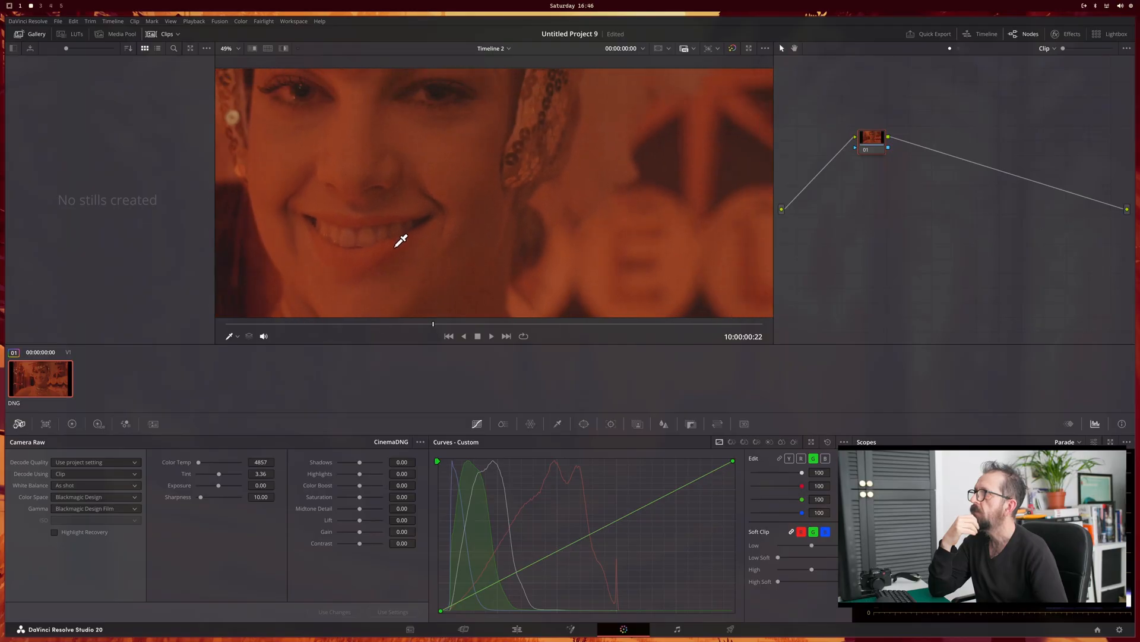
scroll(401, 240, "down", 5)
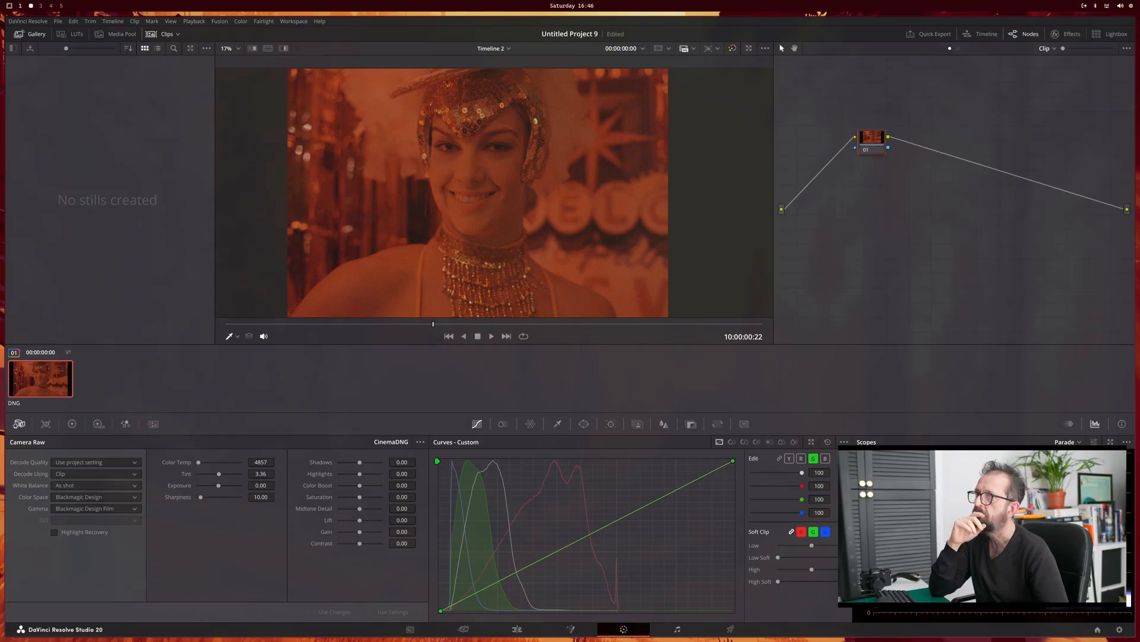
Step: Add a second serial node and lower the raw color temperature to 2000, checking the face up close
key("alt+s")
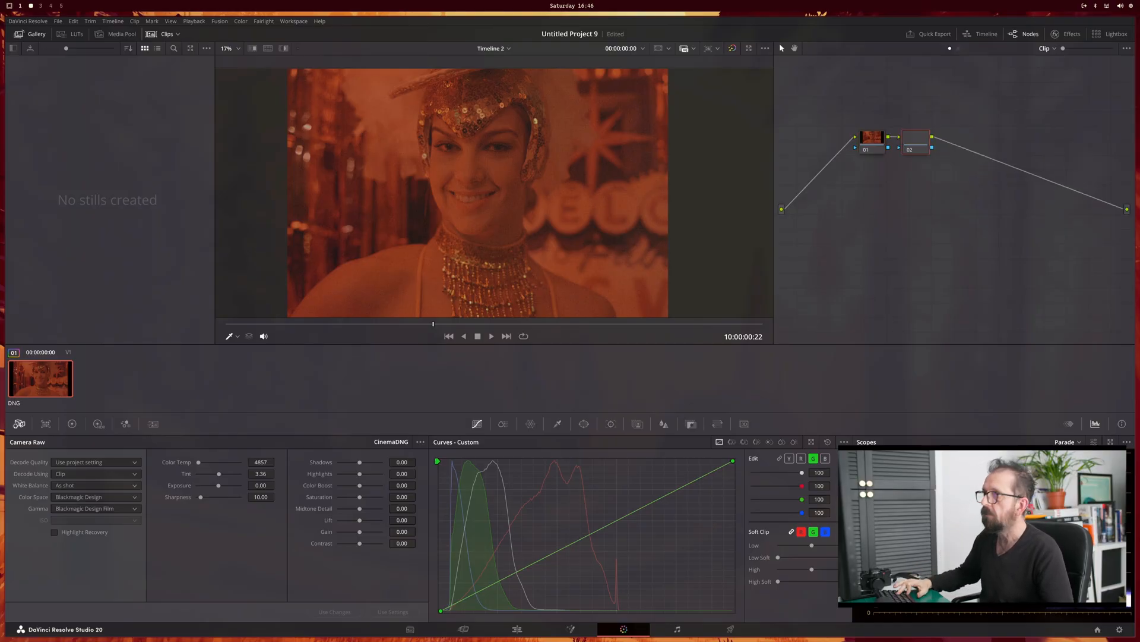
left_click(200, 462)
left_click_drag(200, 462, 178, 469)
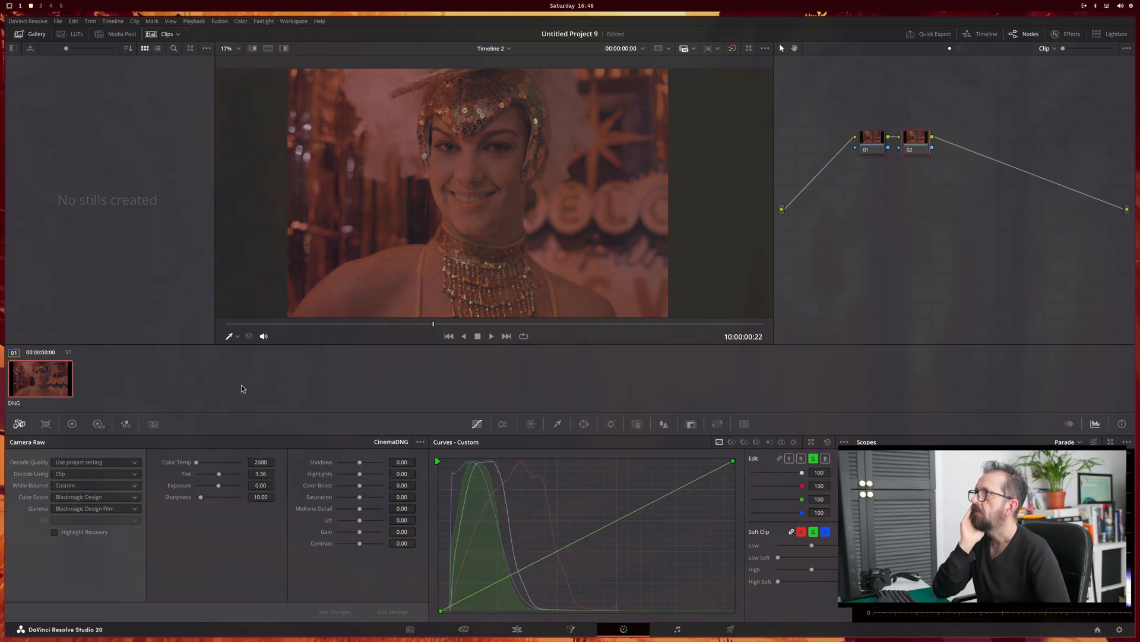
scroll(497, 178, "up", 2)
scroll(497, 178, "up", 2)
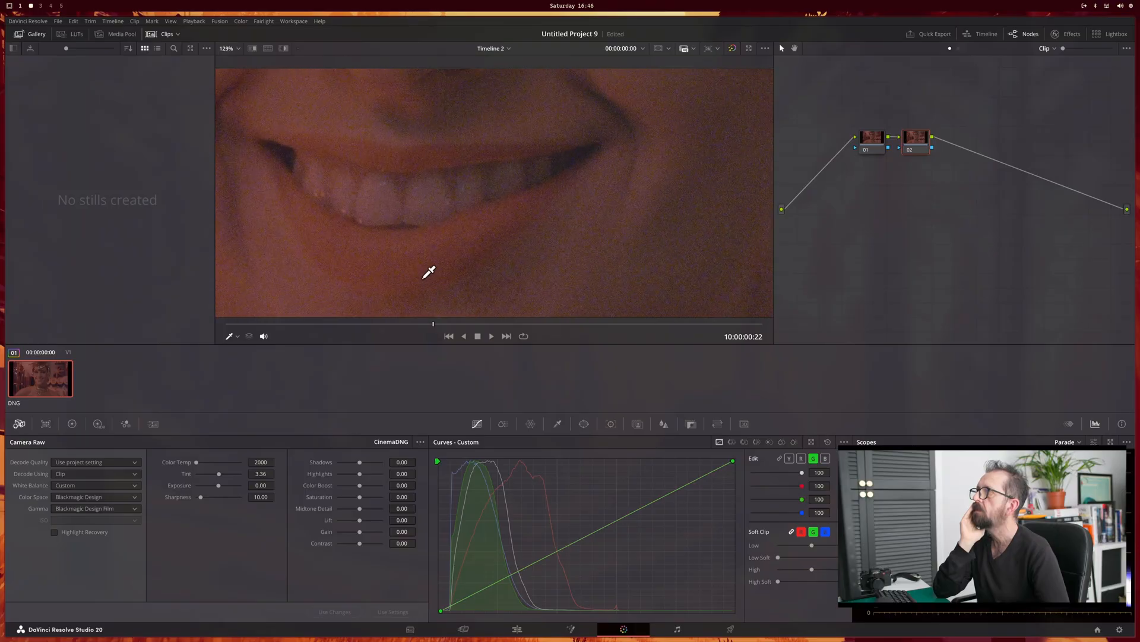
scroll(427, 273, "down", 3)
scroll(453, 221, "down", 2)
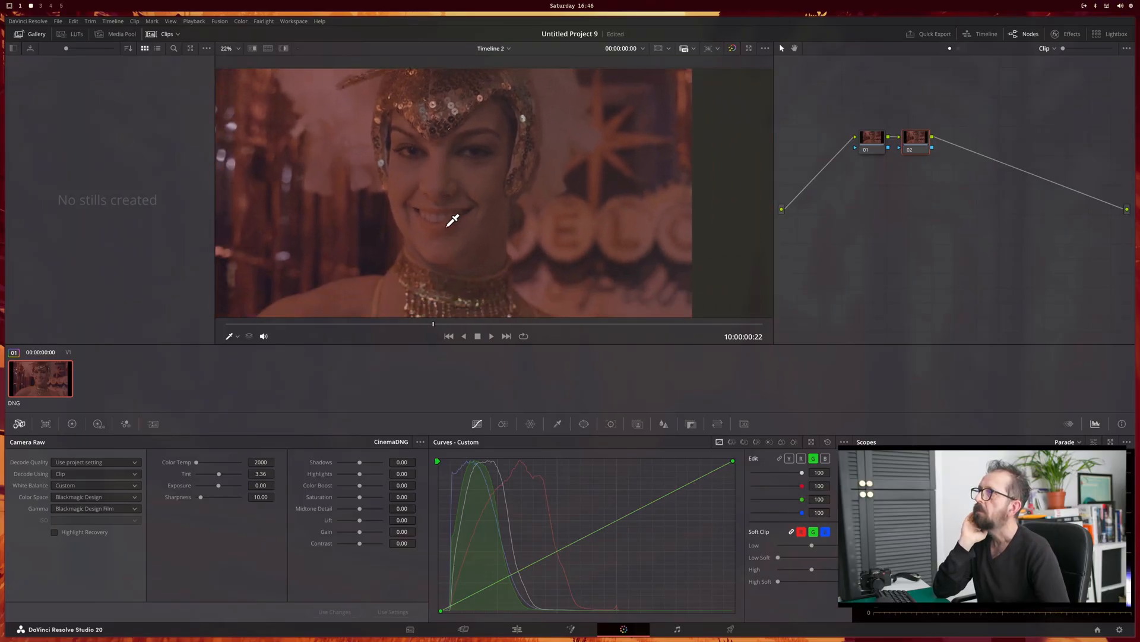
scroll(473, 200, "down", 1)
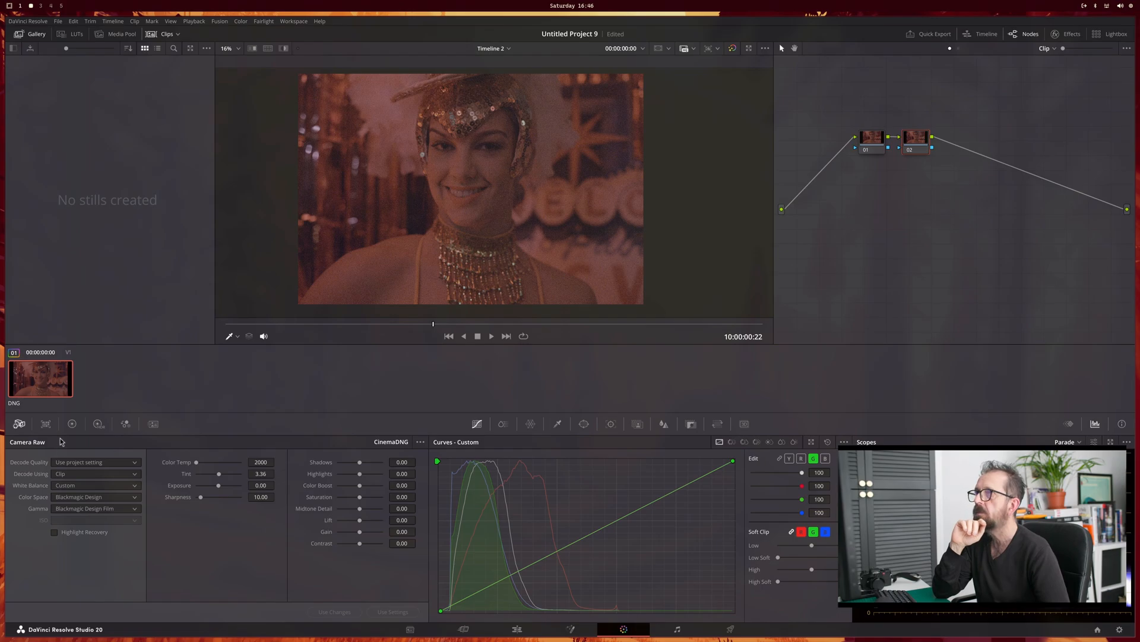
Step: Shift the second node's Offset wheel toward blue to 20.60, 24.86, 29.03, and add a third serial node with saturation 65.20
left_click(72, 423)
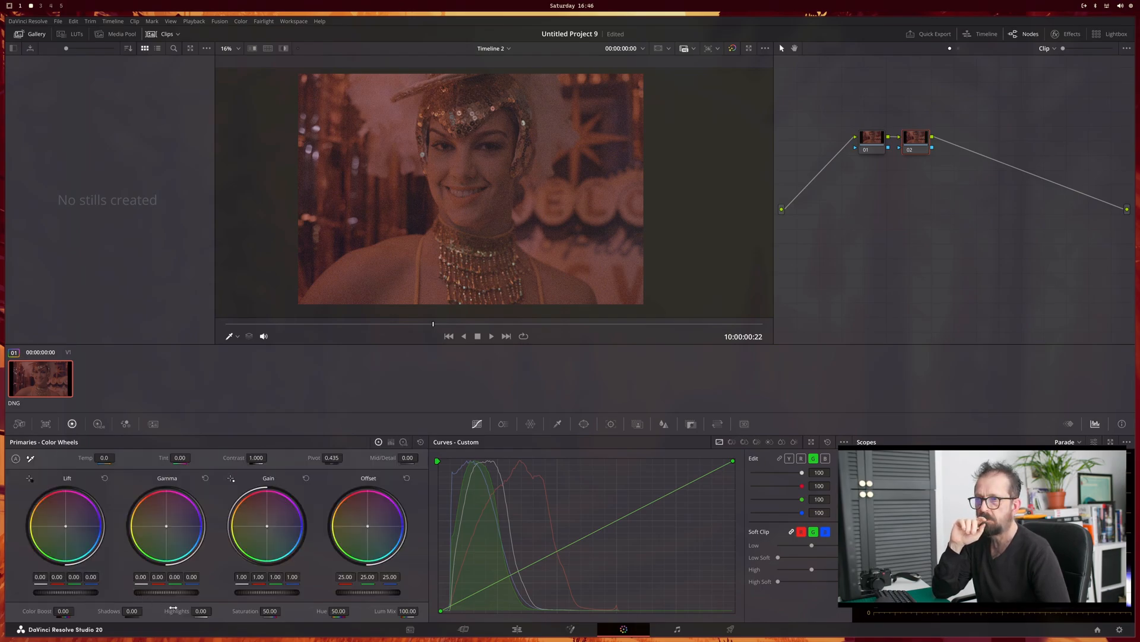
left_click(390, 443)
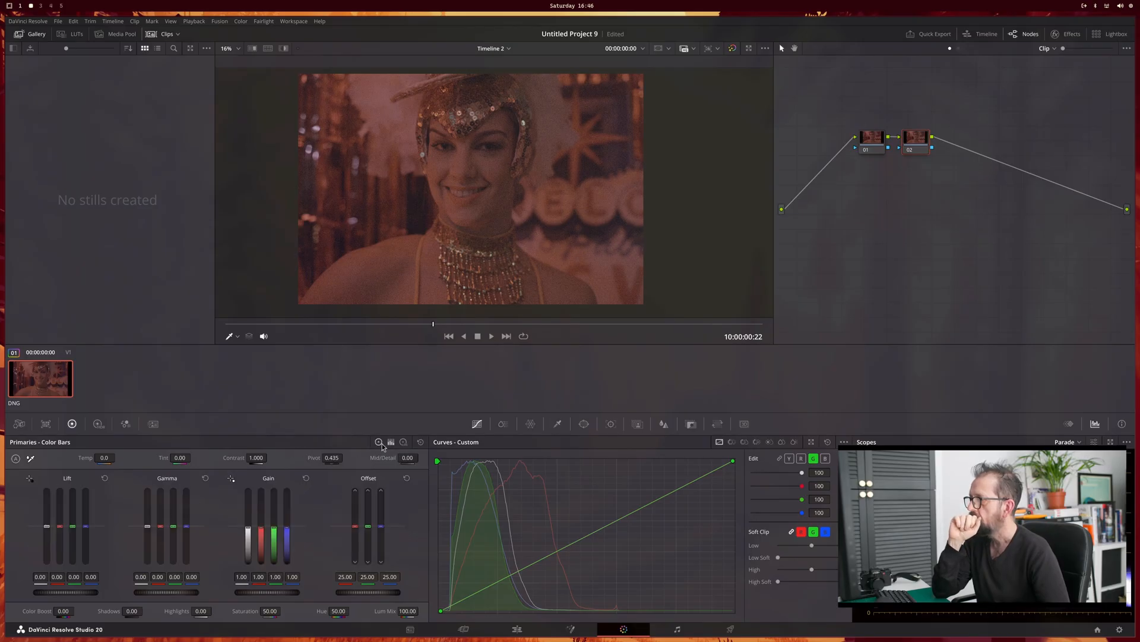
left_click(379, 443)
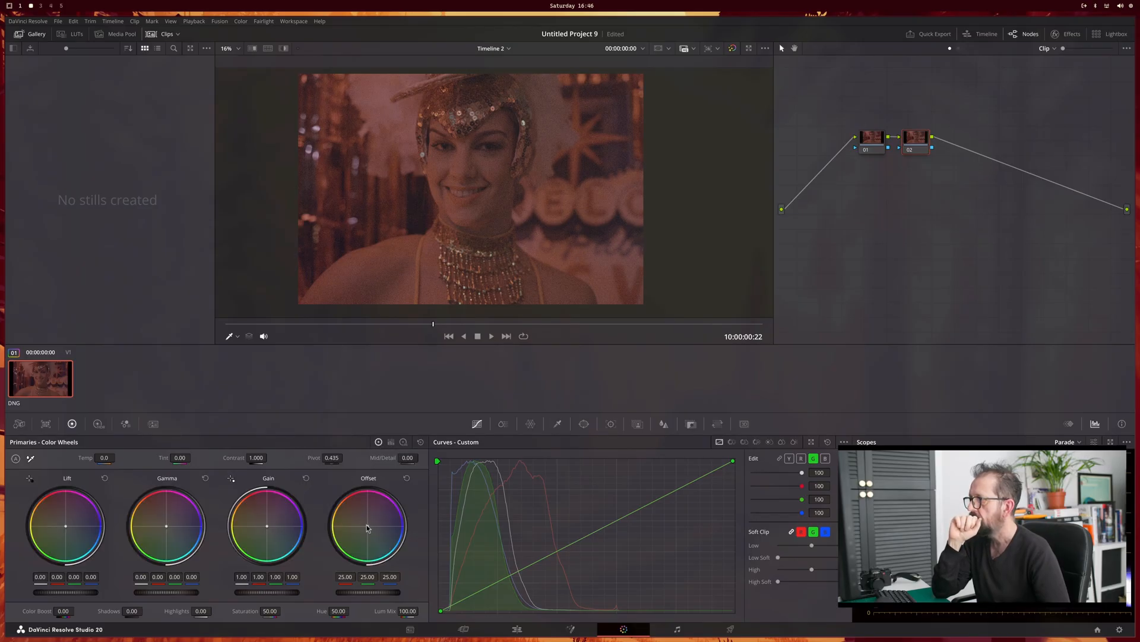
left_click_drag(367, 526, 370, 527)
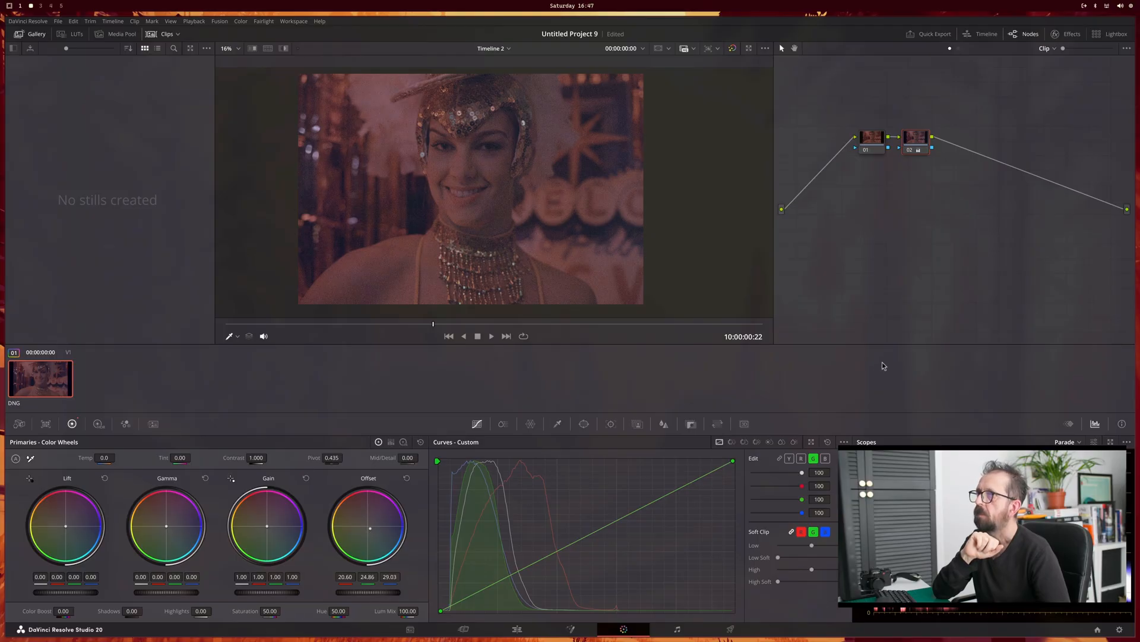
key("alt+s")
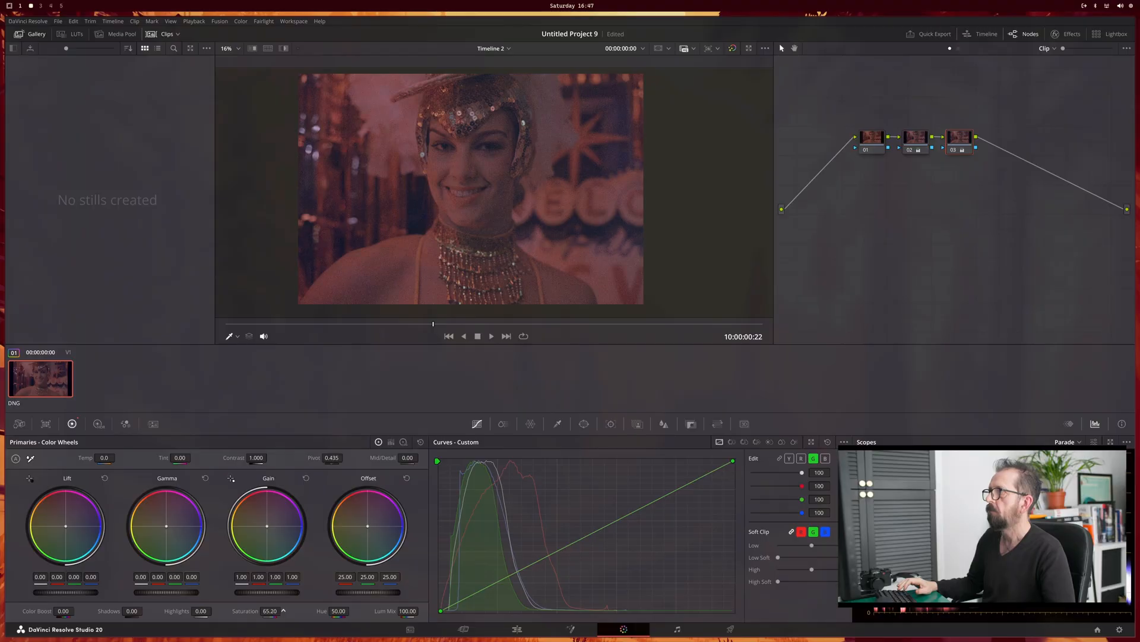
Step: Set the raw exposure to 2.19 and the tint to -4.46, checking the noise on the face
left_click(20, 424)
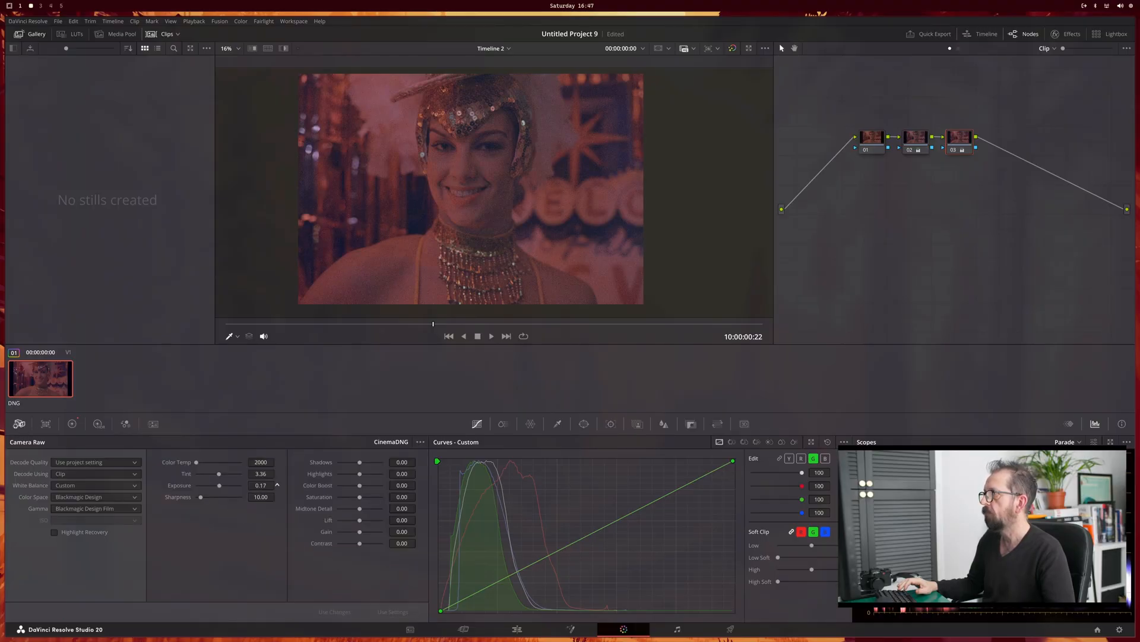
left_click_drag(277, 485, 280, 492)
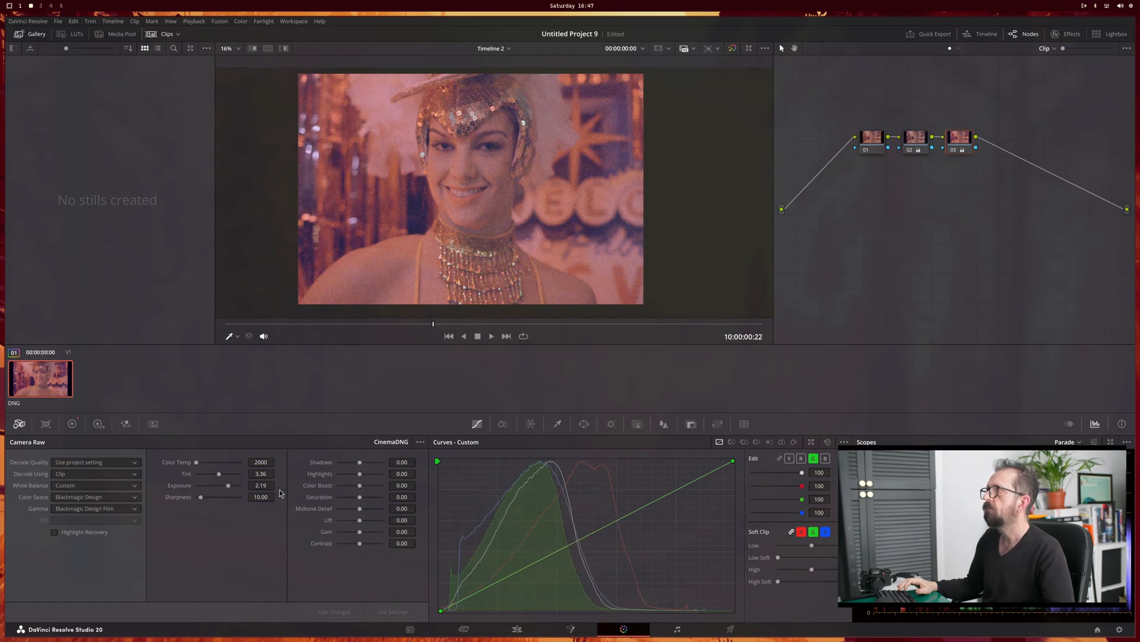
scroll(498, 178, "up", 5)
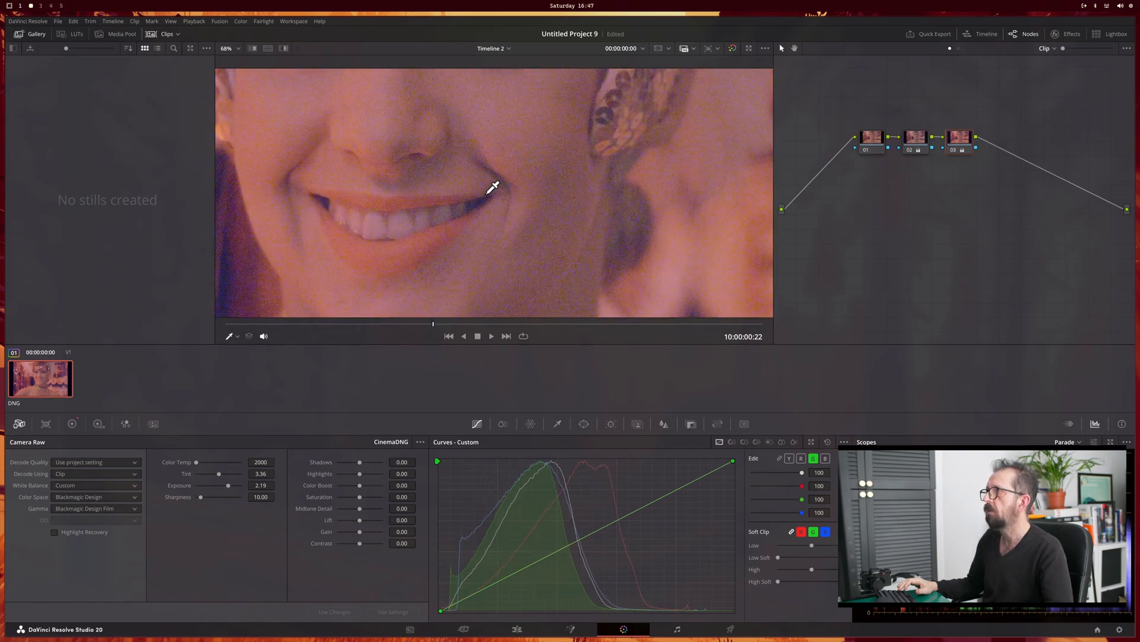
scroll(493, 187, "down", 5)
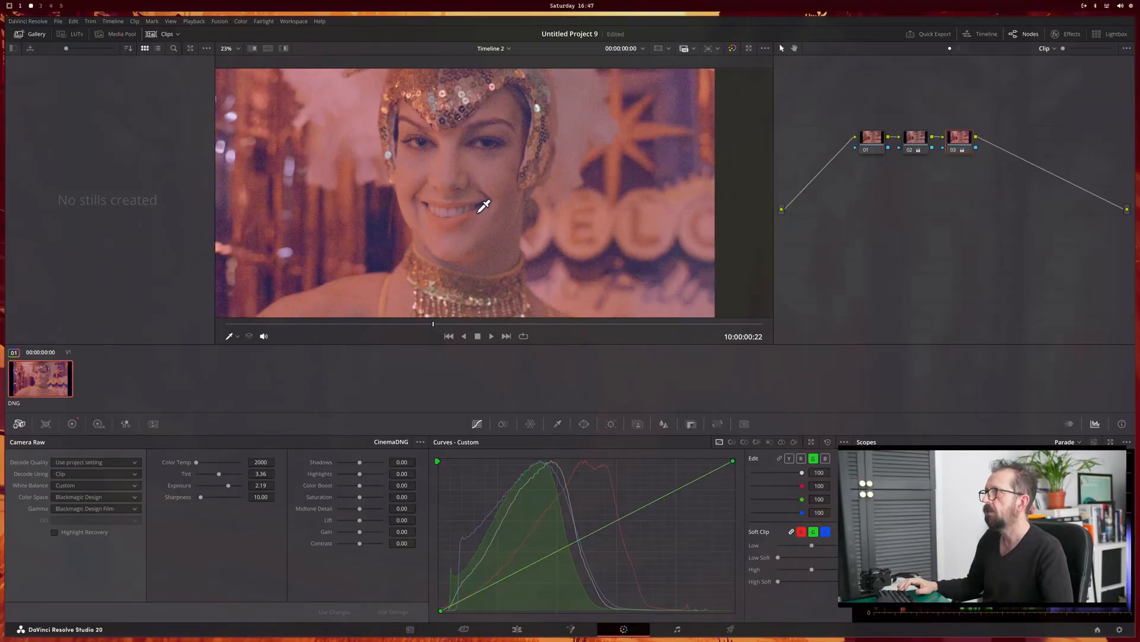
scroll(484, 206, "down", 2)
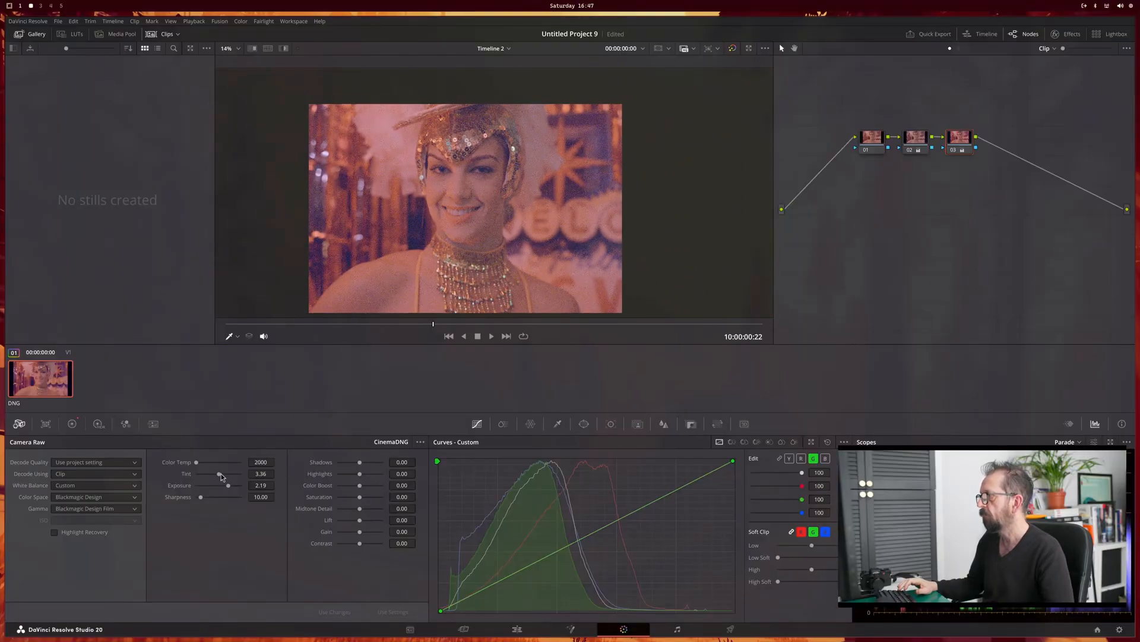
mouse_move(221, 473)
left_mouse_down()
mouse_move(205, 474)
mouse_move(219, 473)
left_mouse_up()
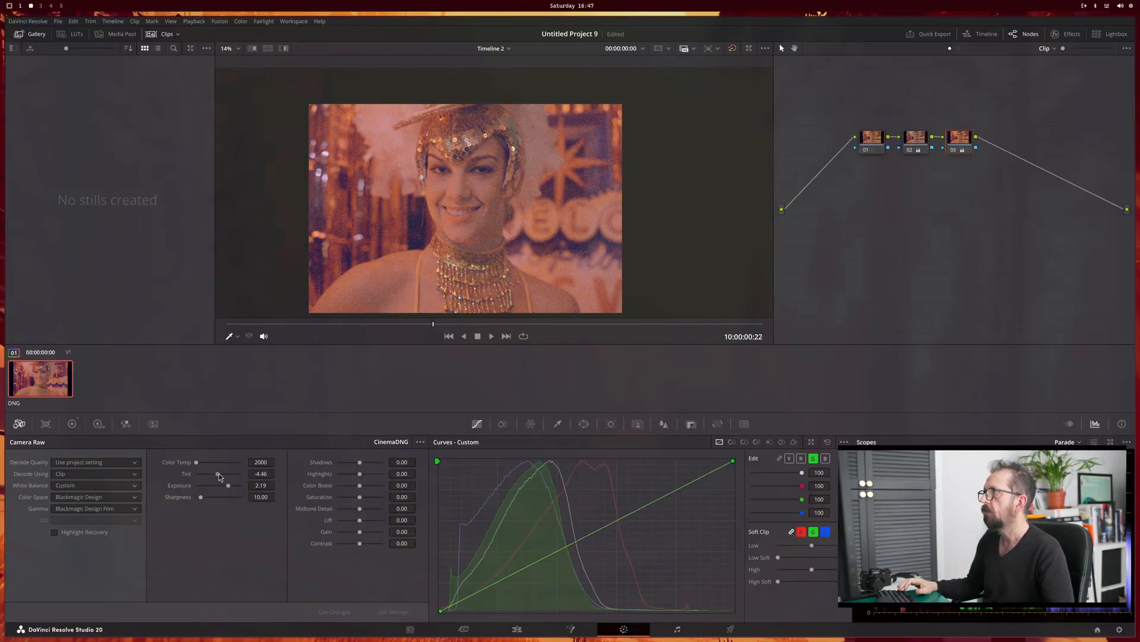
Step: Apply spatial noise reduction to the third node with linked luma and chroma thresholds of 23.6, judging it on the skin and sequins
left_click(153, 424)
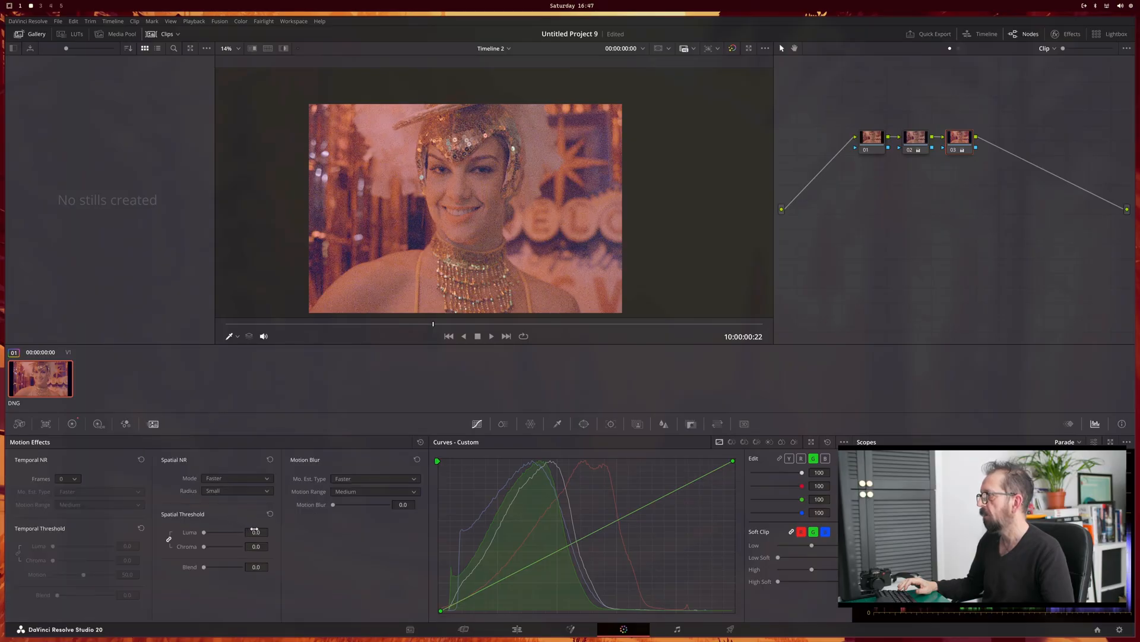
scroll(501, 190, "up", 10)
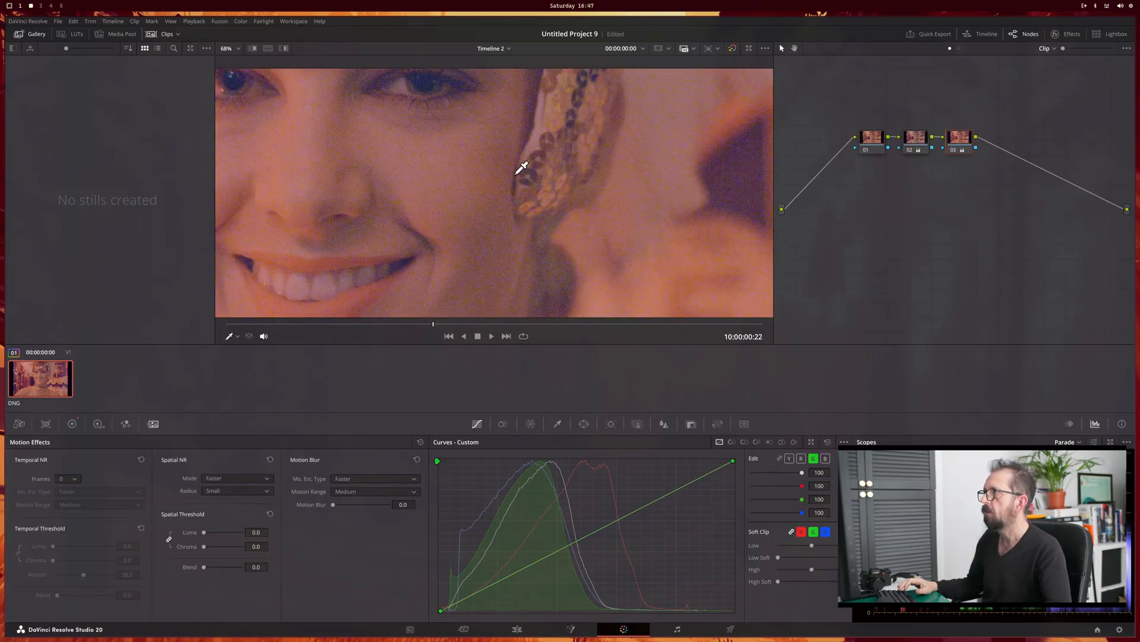
scroll(538, 109, "up", 1)
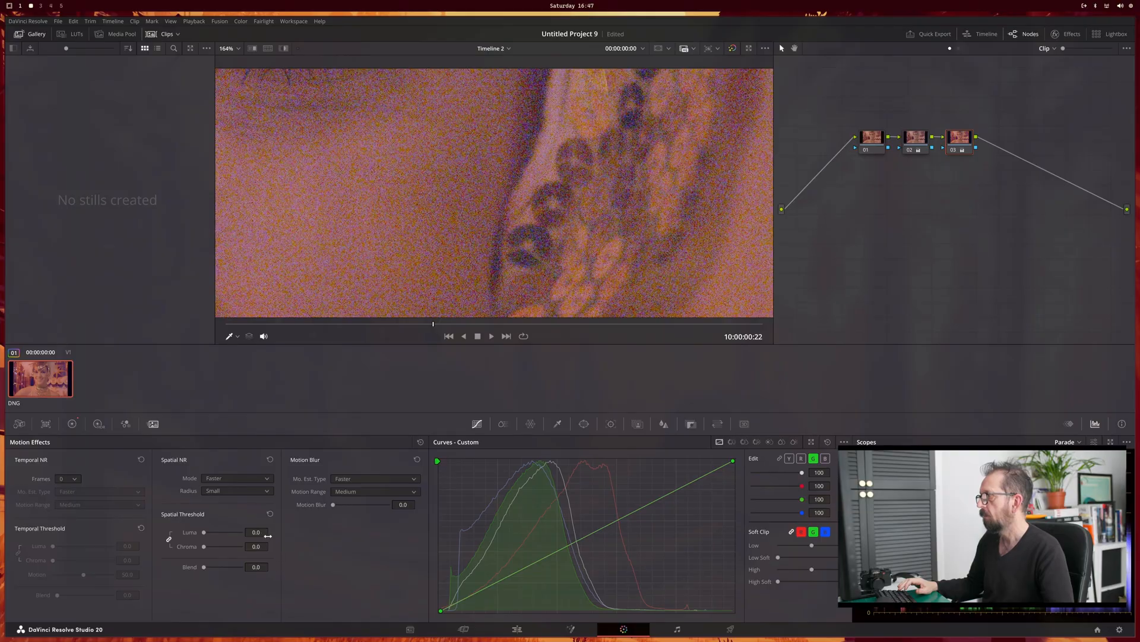
left_click(261, 478)
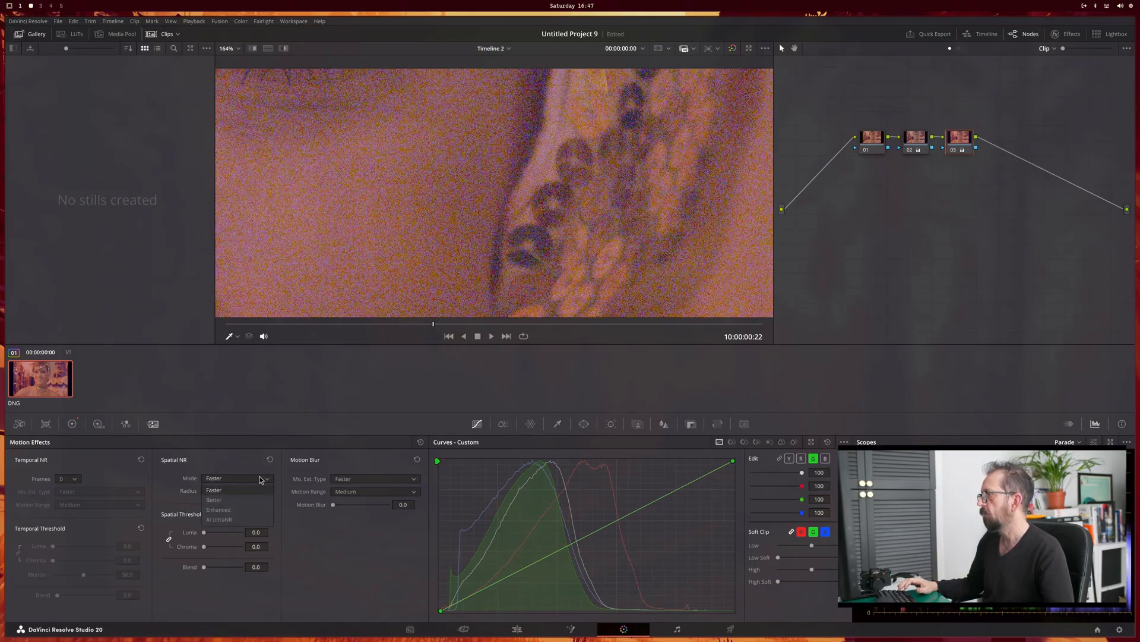
left_click(260, 479)
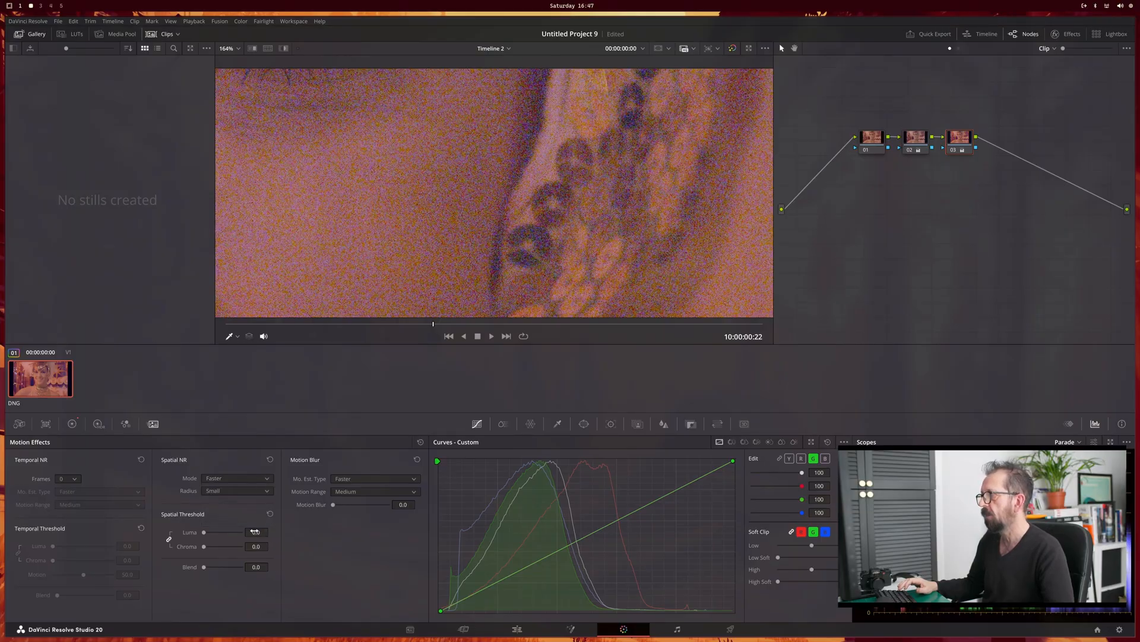
left_click_drag(271, 531, 272, 532)
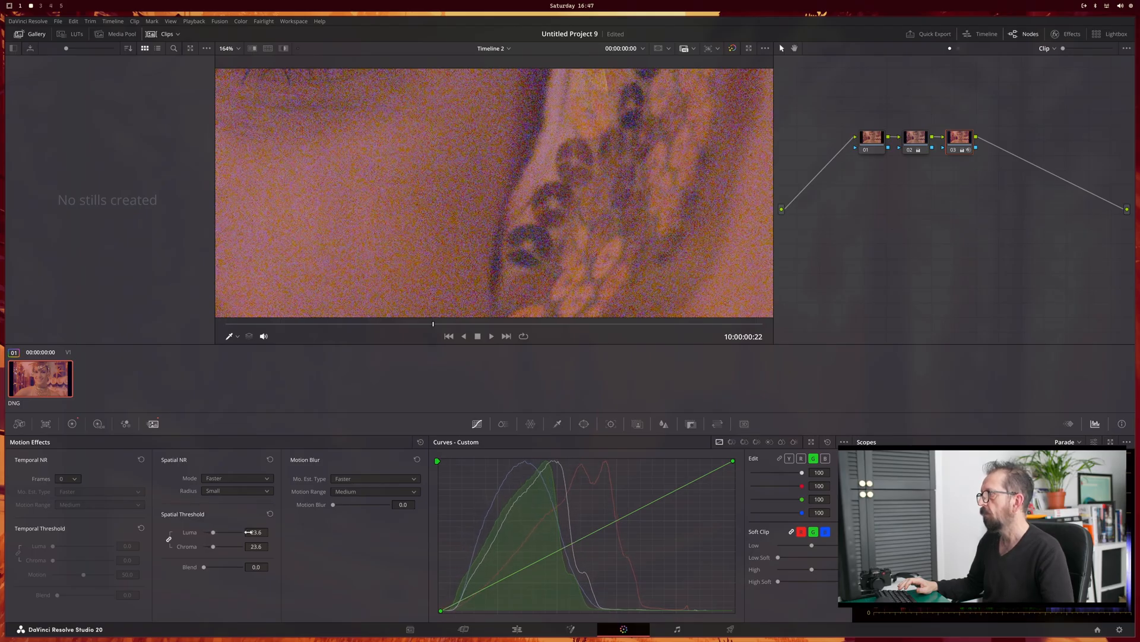
left_click_drag(271, 531, 271, 531)
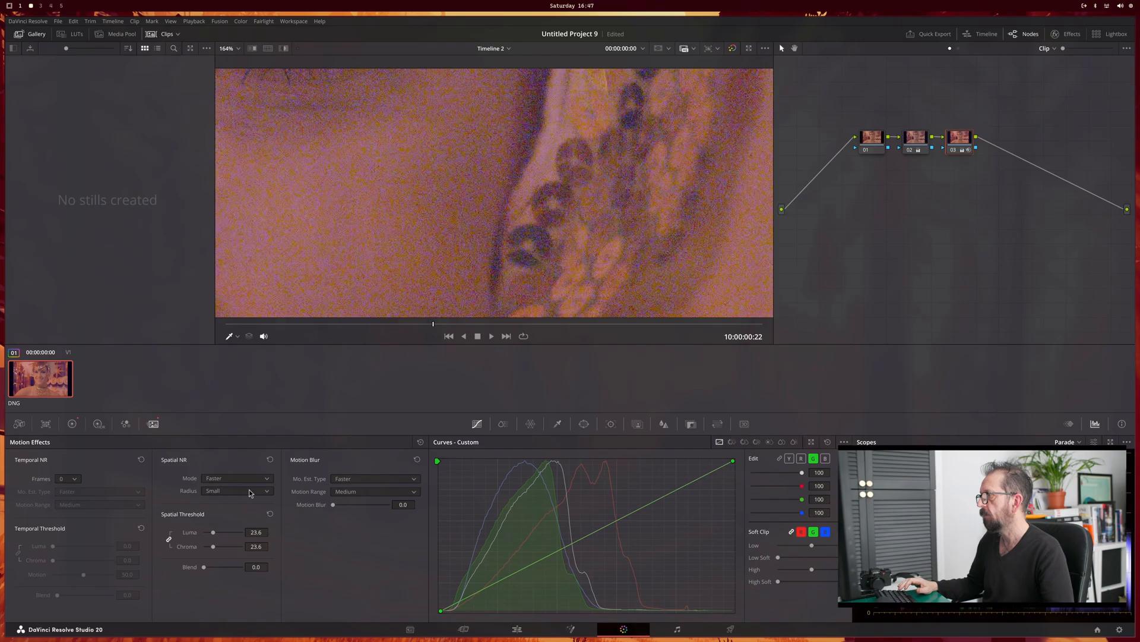
Step: Change the spatial noise reduction to Enhanced mode with a Medium radius and set the luma and chroma thresholds to 30.2
left_click(250, 492)
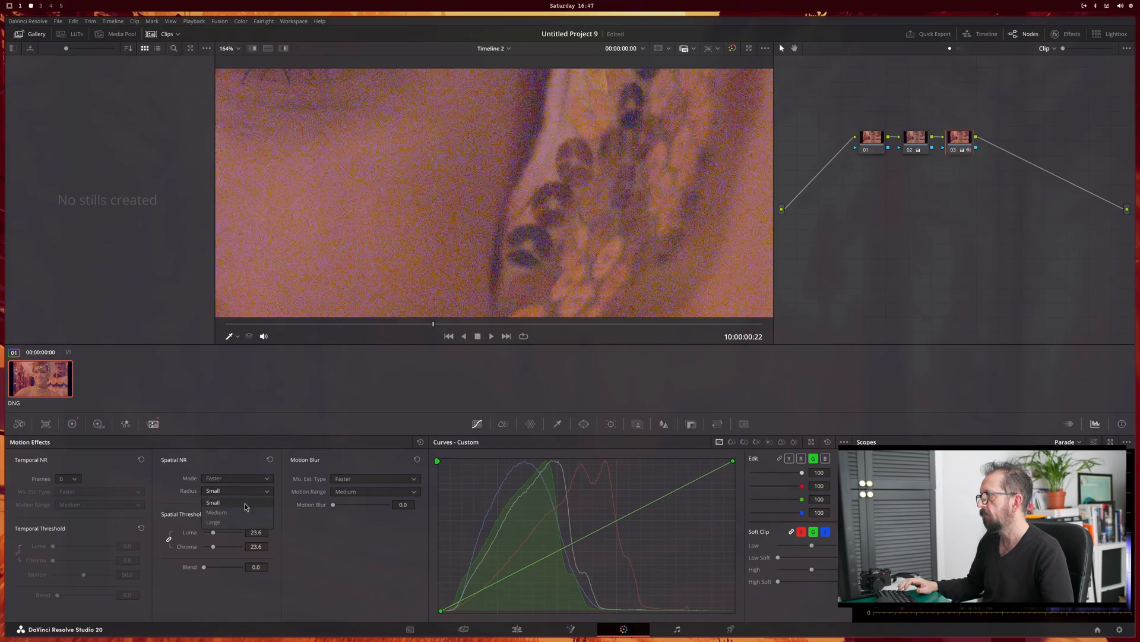
left_click(245, 511)
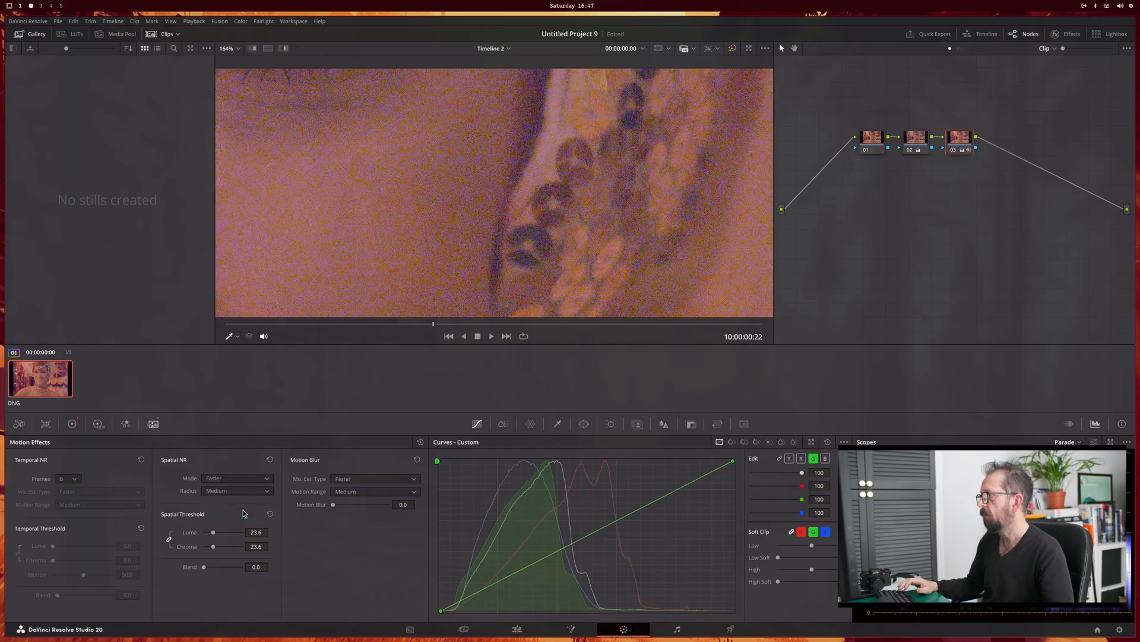
left_click(266, 479)
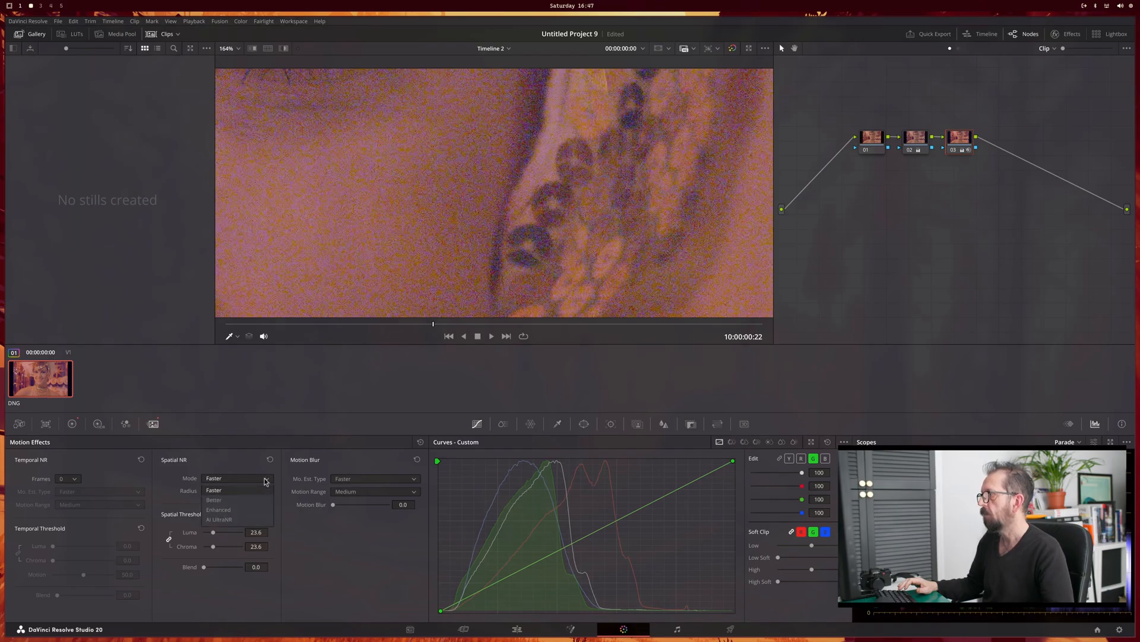
left_click(250, 510)
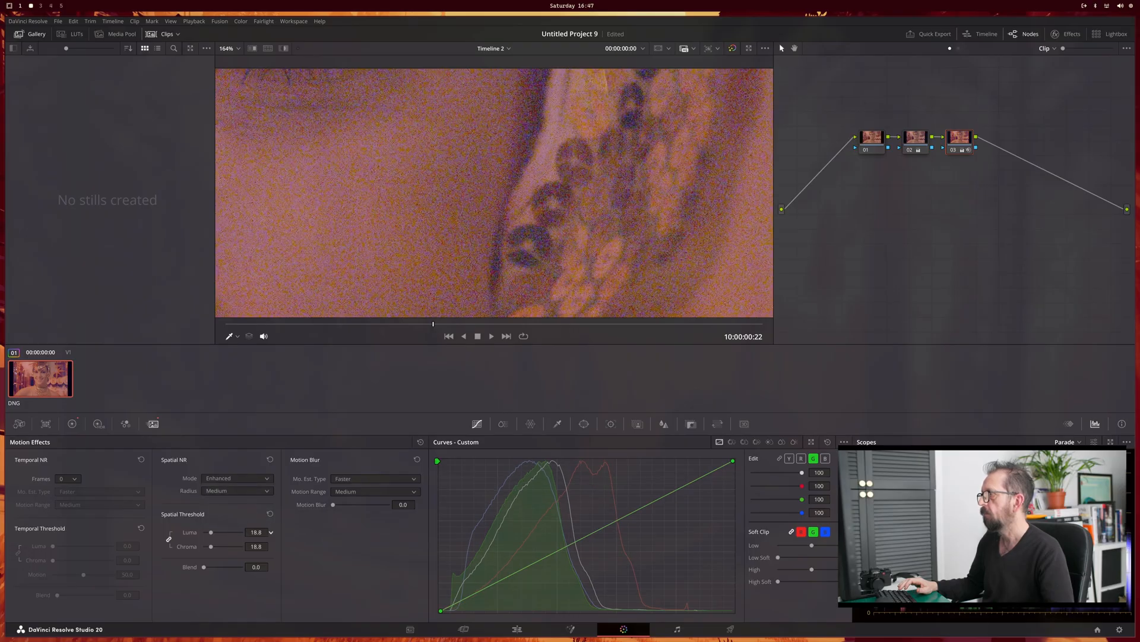
left_click_drag(256, 532, 259, 532)
Step: Examine the noise reduction on the whole photo and up close on the chin, and select the second node
scroll(491, 208, "down", 6)
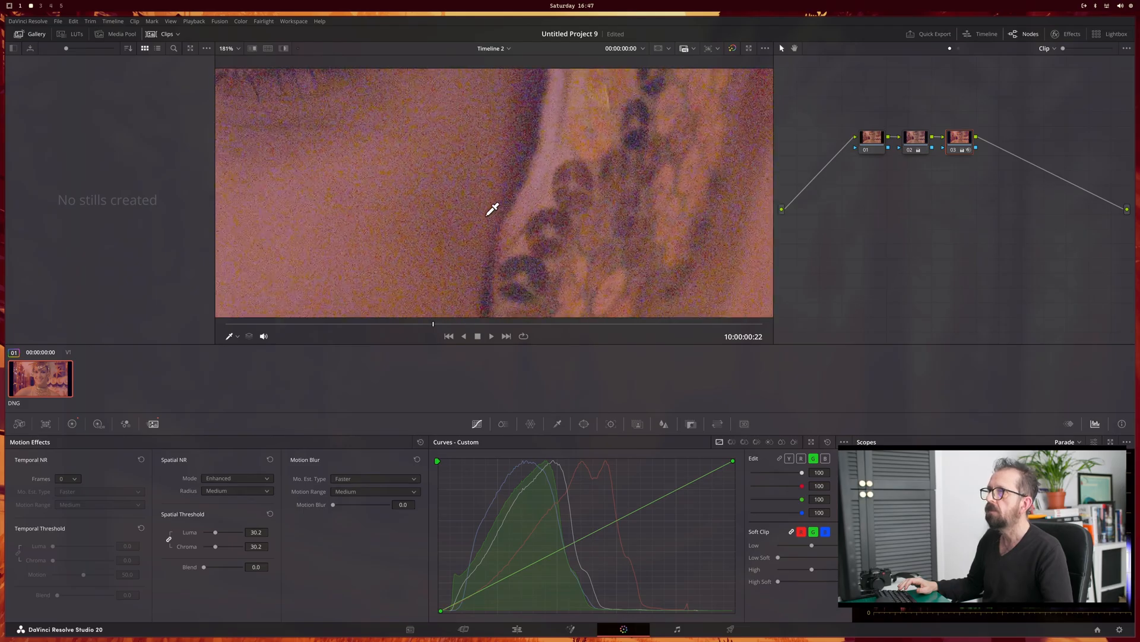
scroll(464, 241, "down", 4)
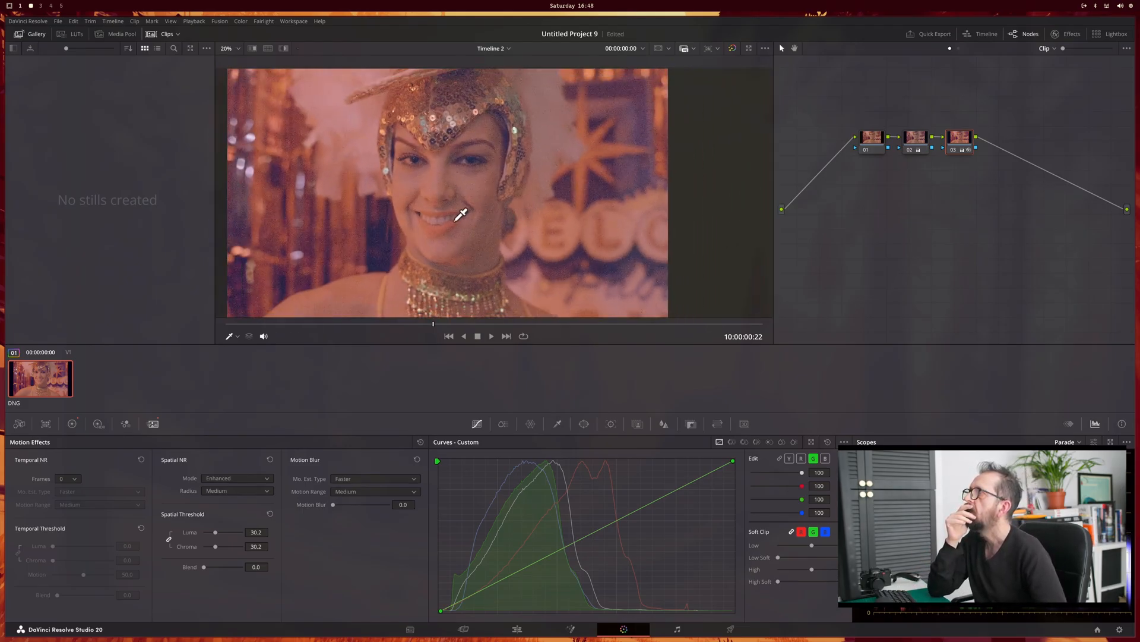
scroll(508, 215, "down", 1)
scroll(513, 214, "down", 1)
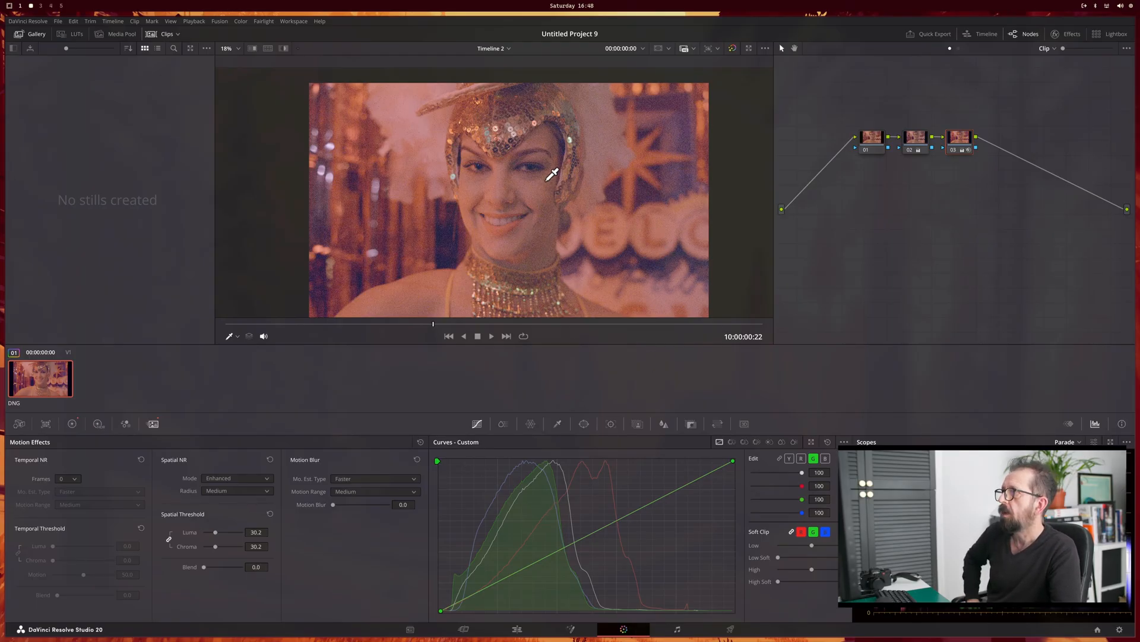
scroll(526, 237, "up", 10)
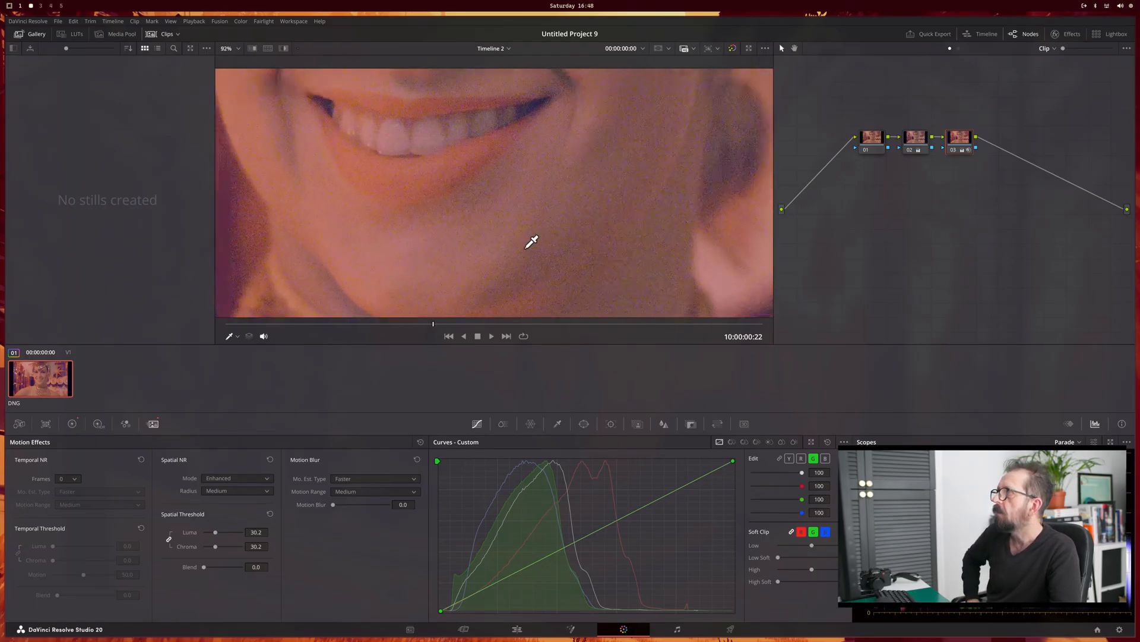
scroll(531, 242, "up", 2)
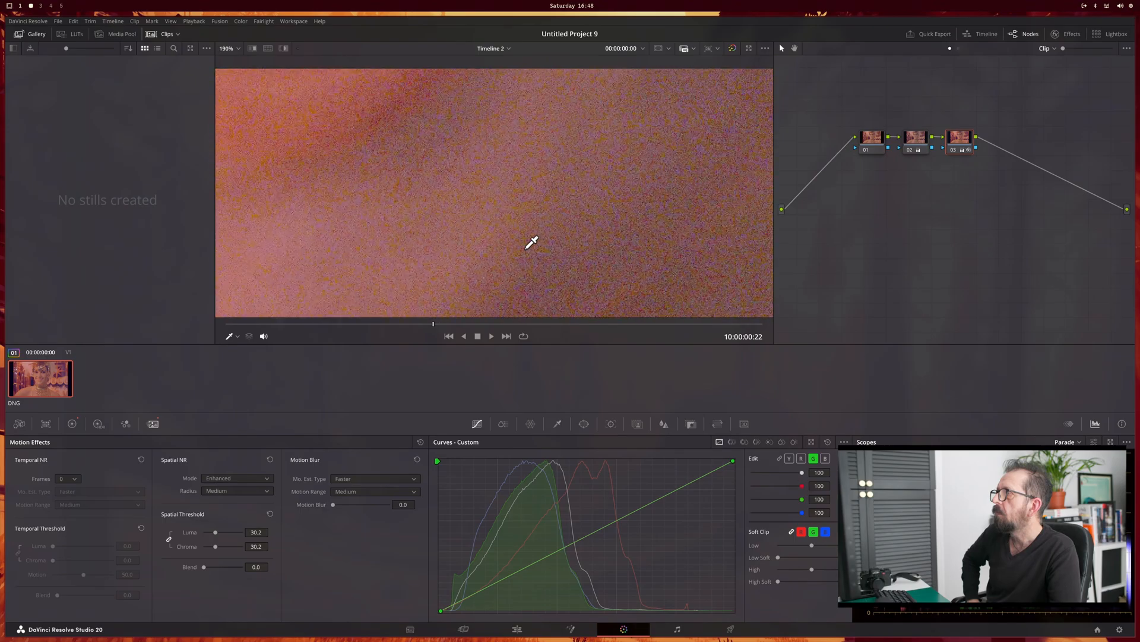
left_click(923, 148)
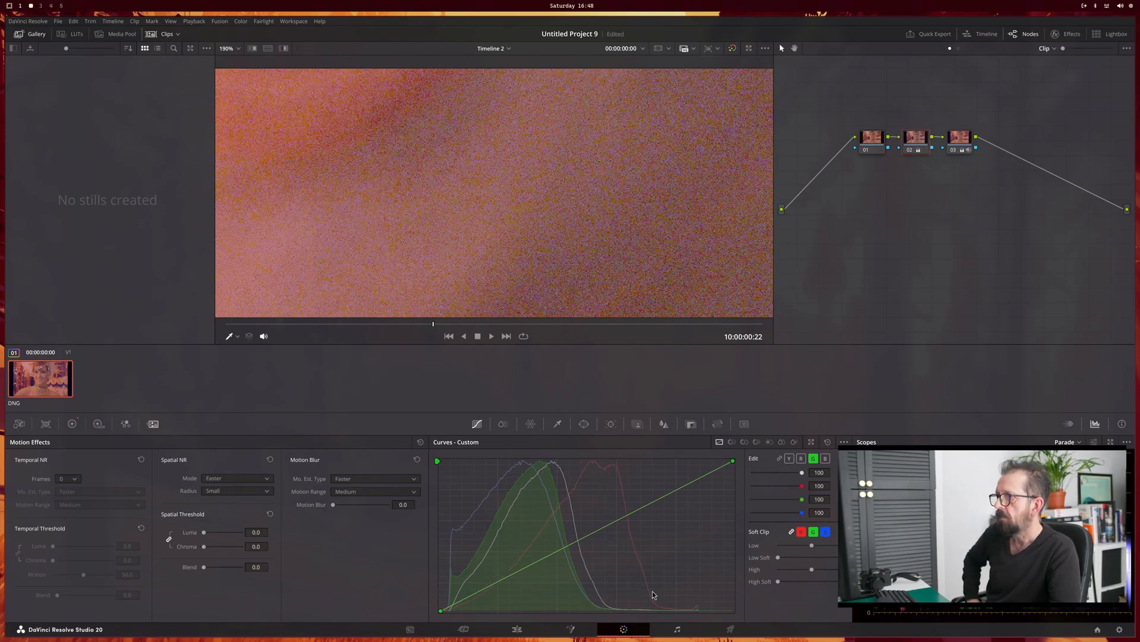
Step: Return to the edit page and preview the food photo K1GN9387.DNG from the media pool
left_click(513, 629)
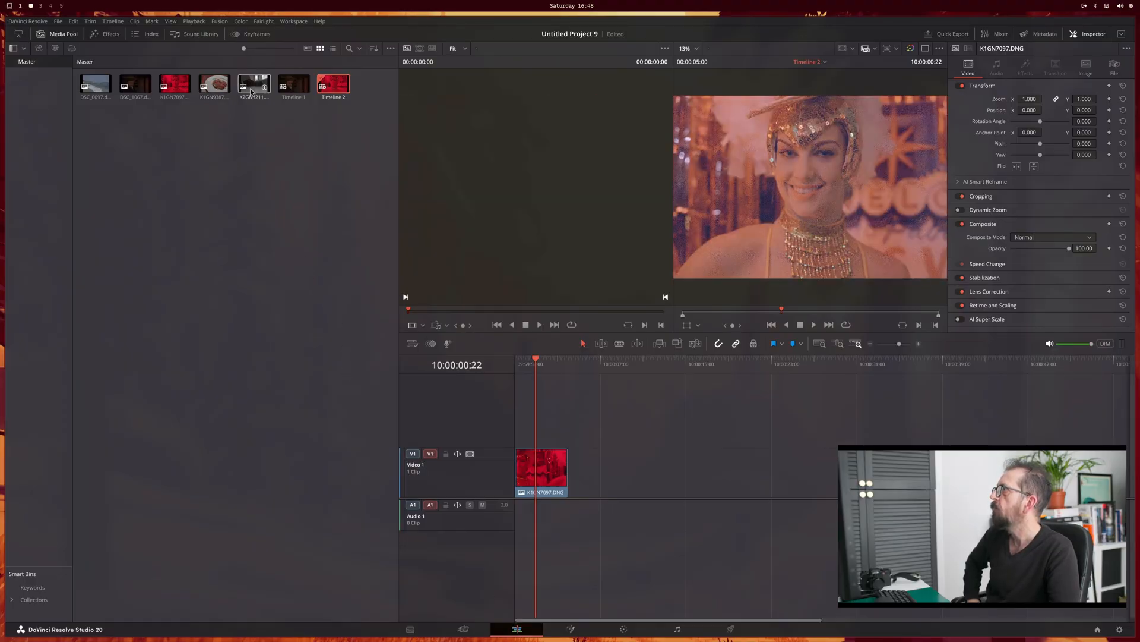
left_click(214, 86)
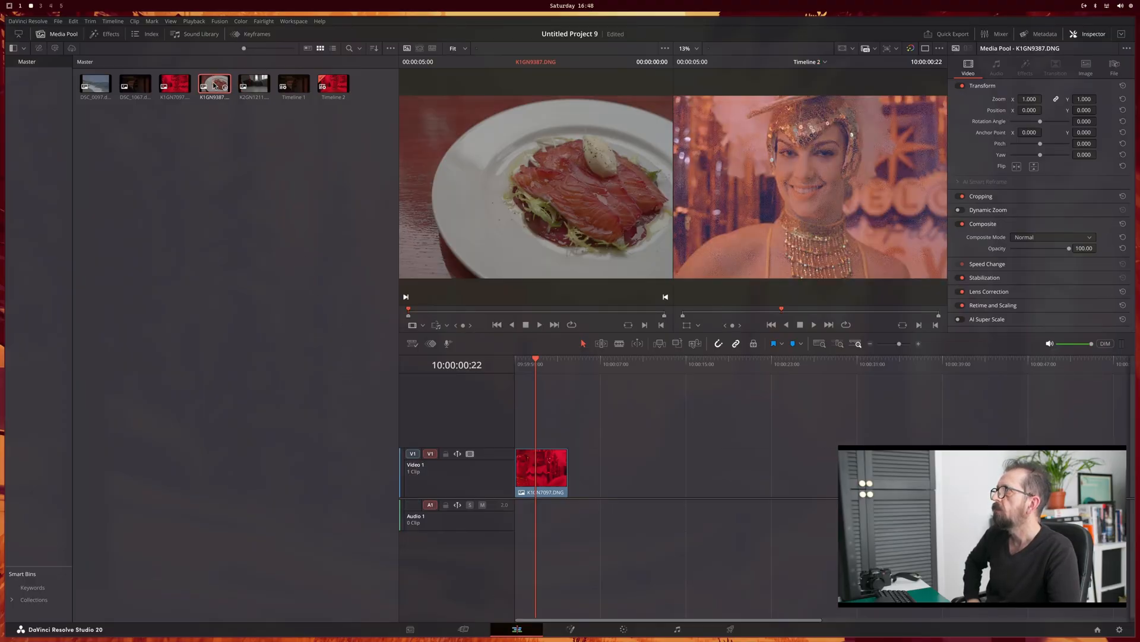
right_click(215, 86)
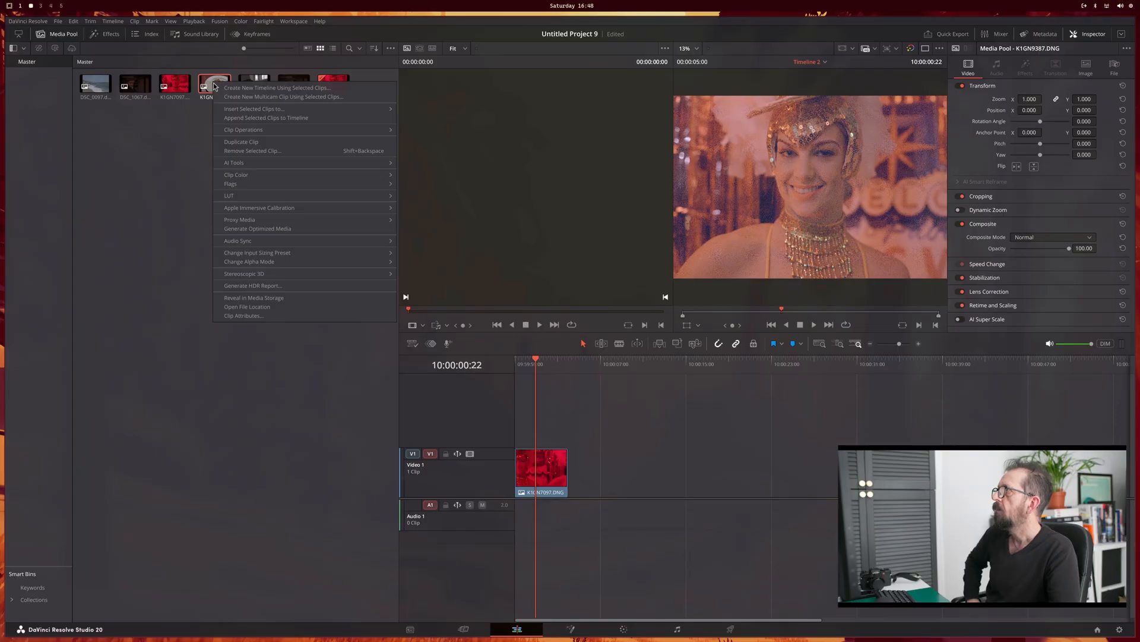
left_click(187, 142)
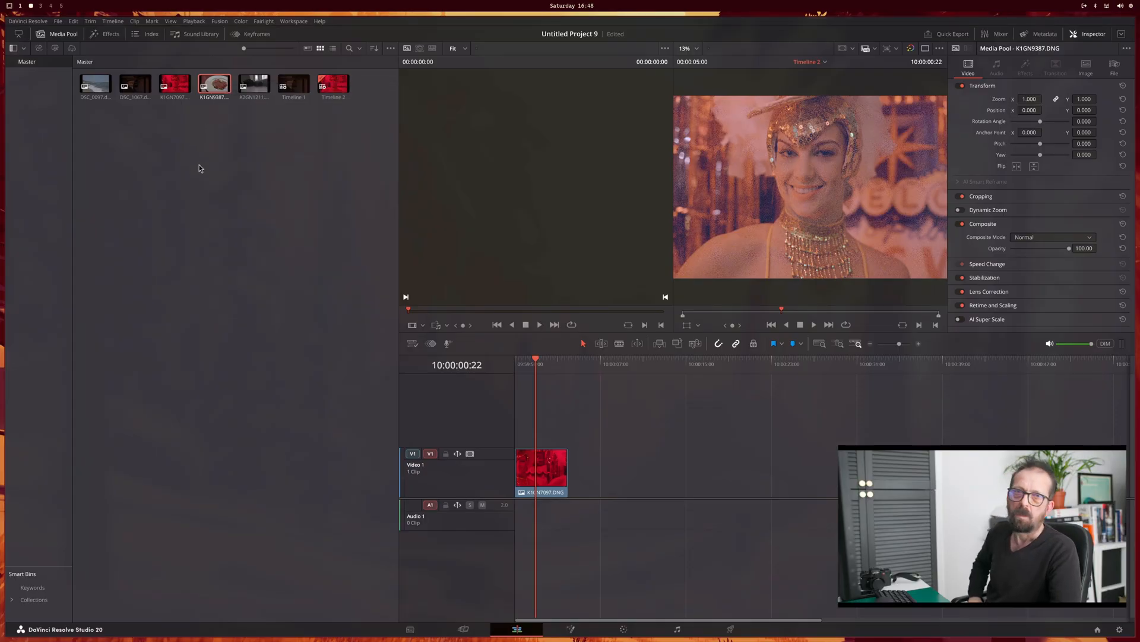
Step: Quit DaVinci Resolve and switch to the workspace with OBS Studio
left_click(28, 23)
left_click(43, 87)
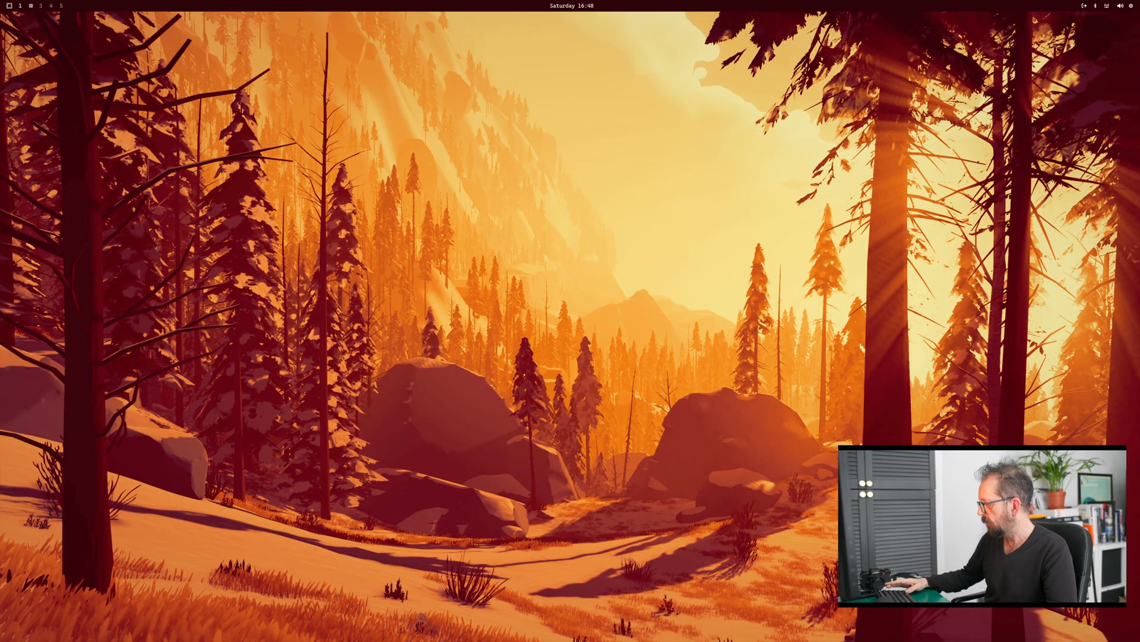
key("super+2")
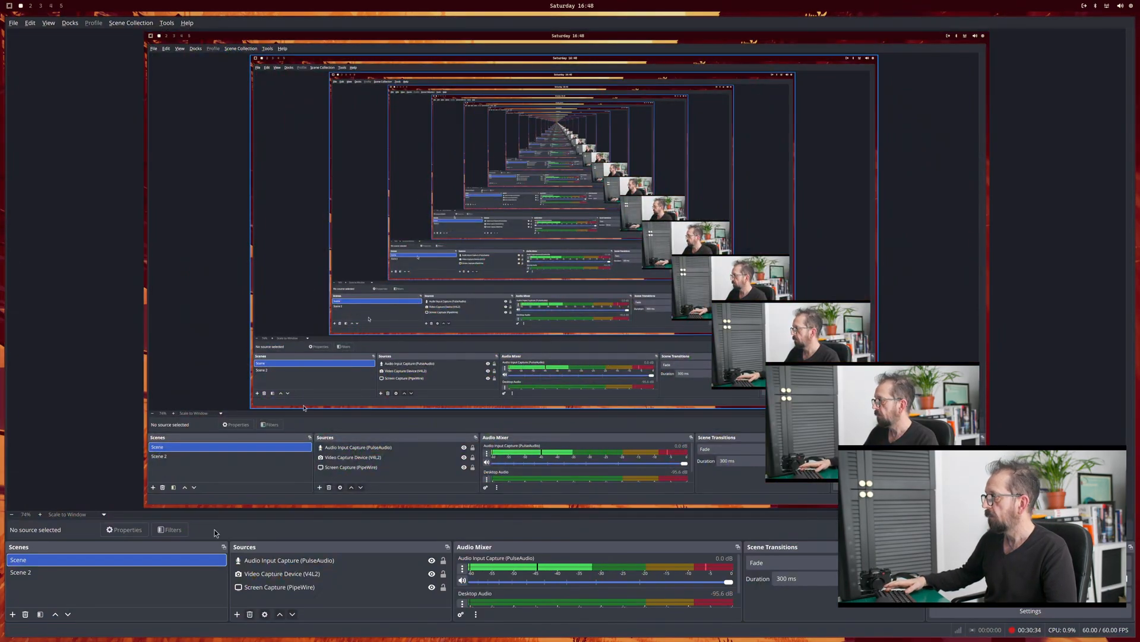